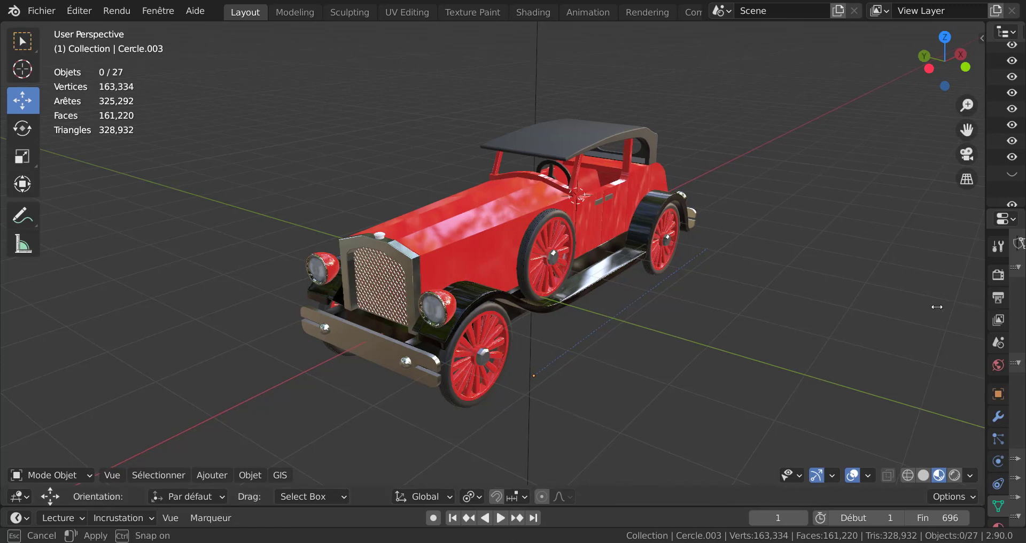
Step: Widen the outliner and properties area, view the active object's modifier settings, and play the animation of the finished car scene
left_click_drag(989, 304, 862, 307)
left_click(873, 416)
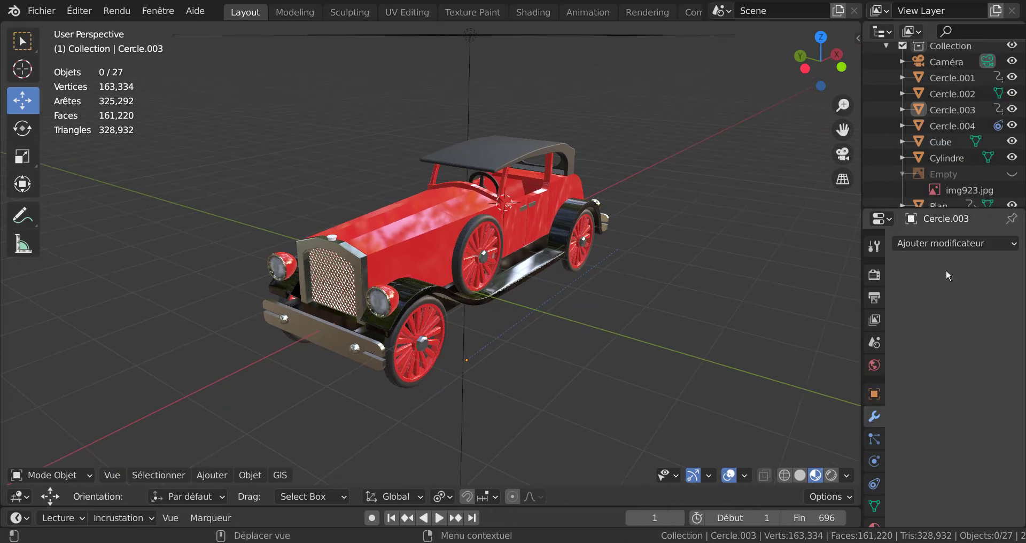
left_click(955, 243)
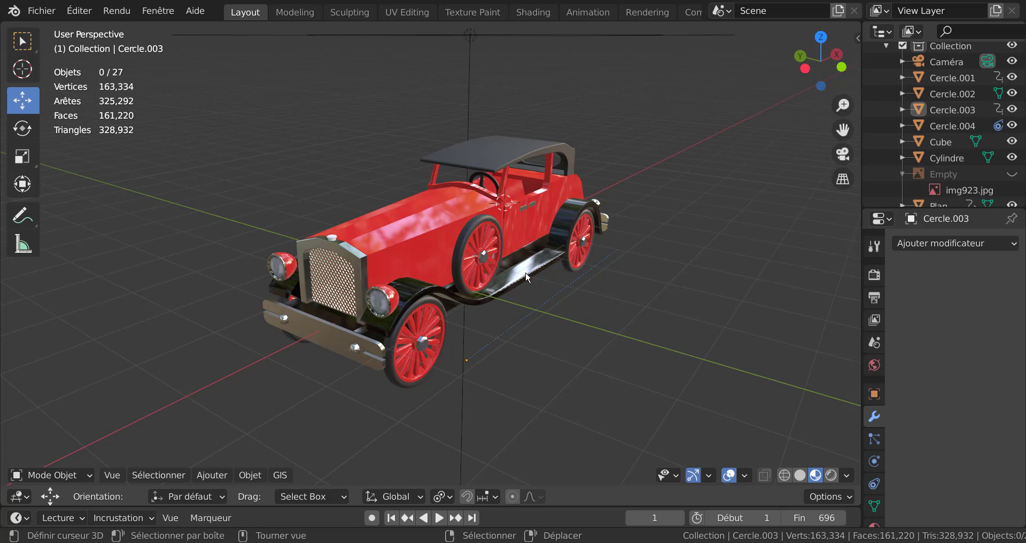
scroll(511, 325, "up", 3)
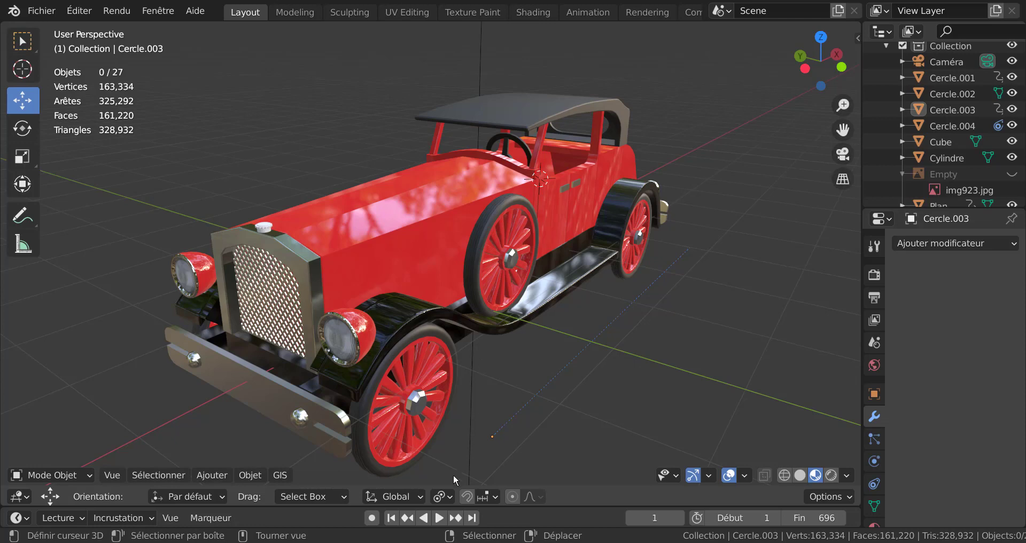
left_click(438, 518)
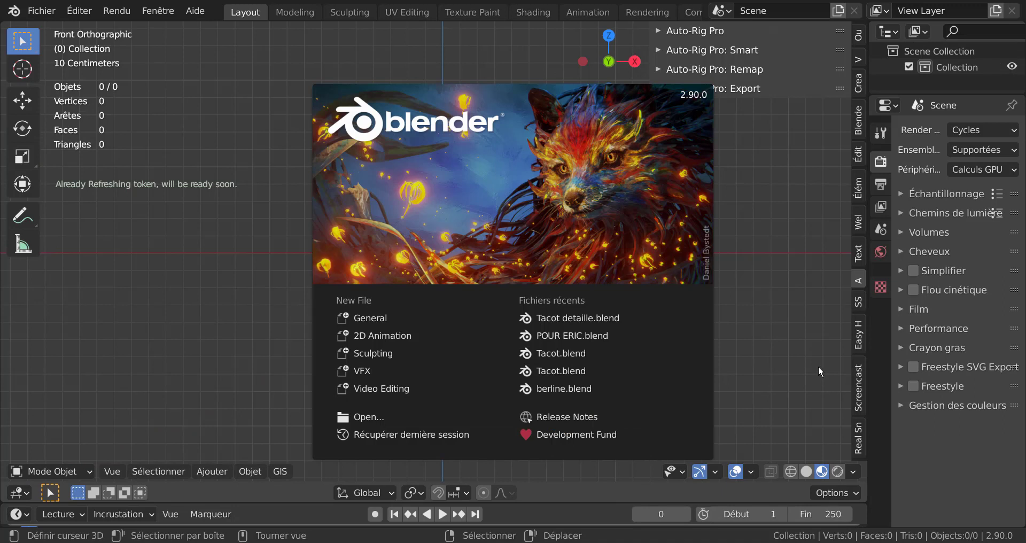
Step: Dismiss the splash screen and start adding a reference image to the empty scene in the front view
left_click(779, 257)
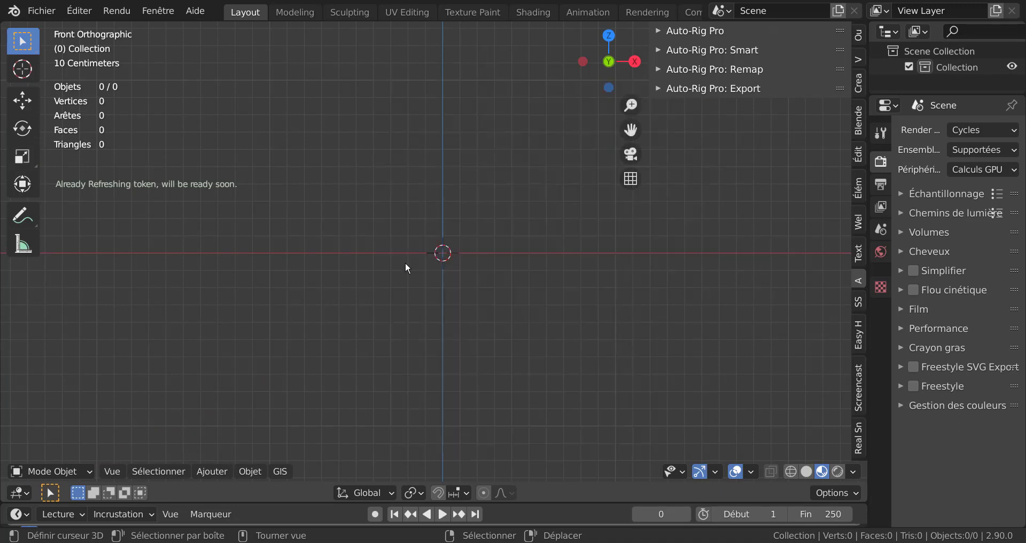
left_click(212, 472)
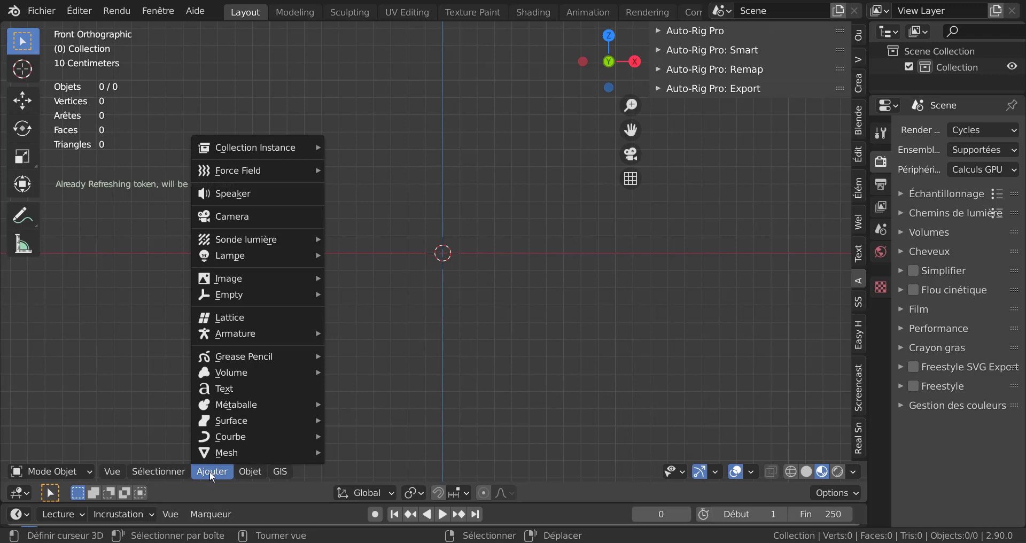
mouse_move(220, 295)
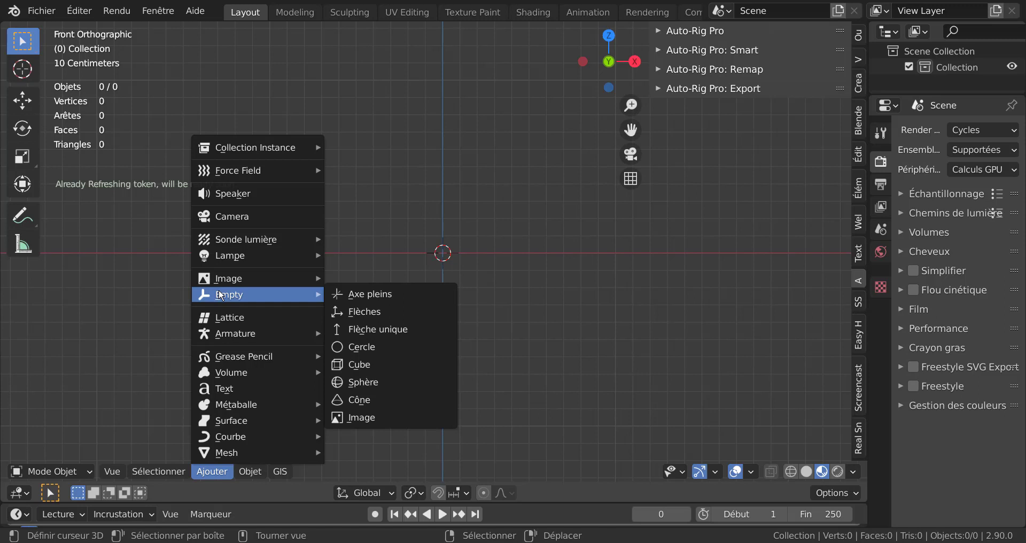
mouse_move(228, 276)
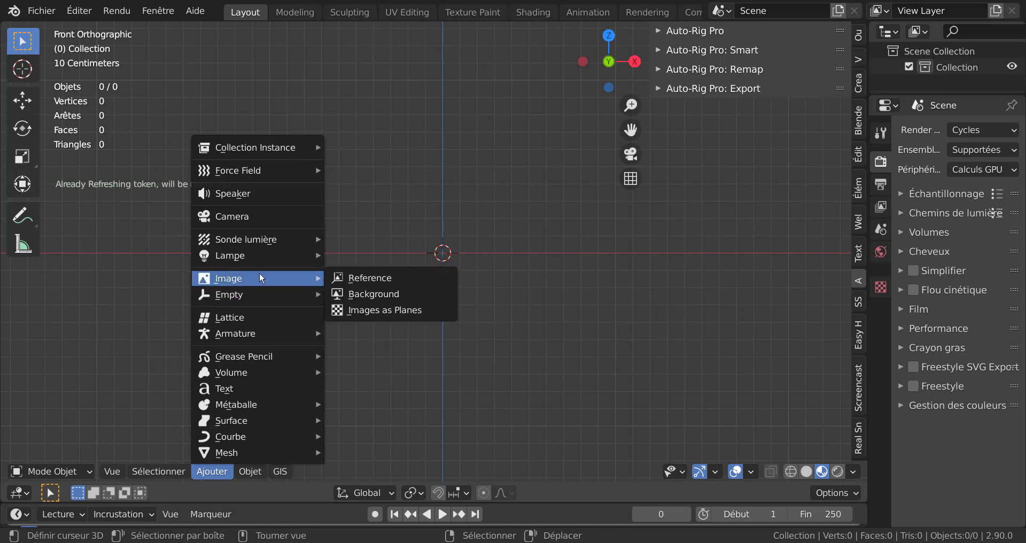
left_click(377, 277)
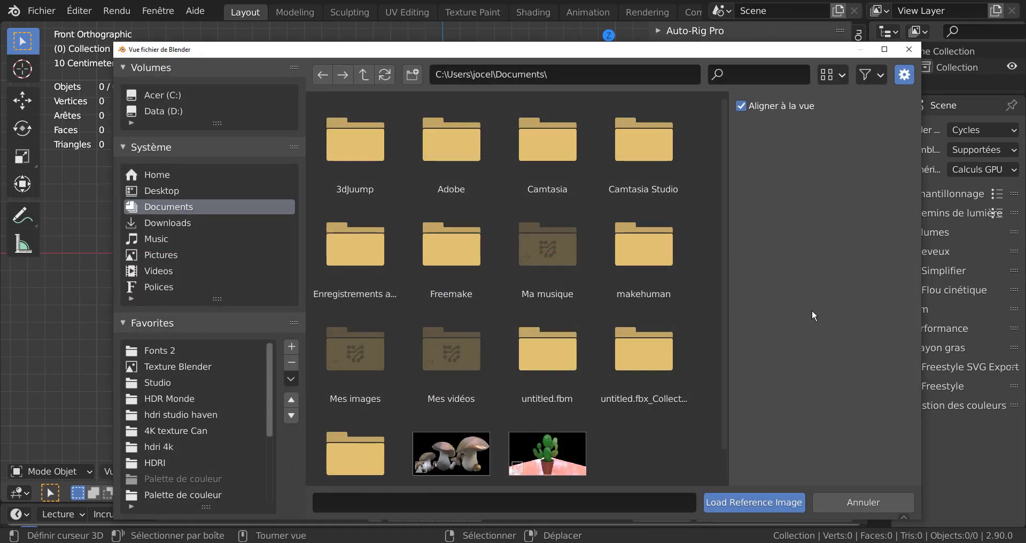
Step: Browse to the Desktop and open the folder "tacot 1930 dossiers"
scroll(158, 354, "down", 3)
scroll(158, 354, "down", 4)
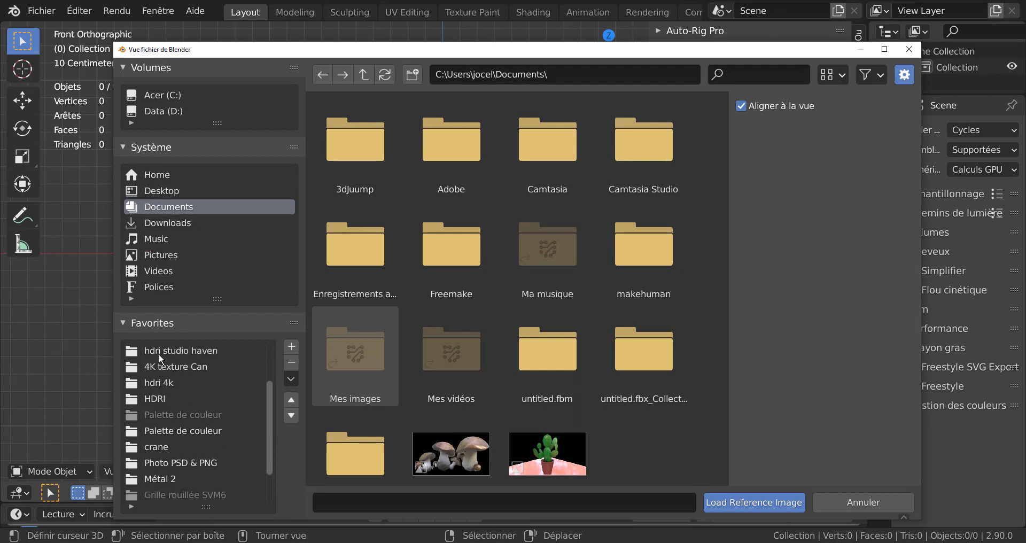
scroll(155, 461, "up", 4)
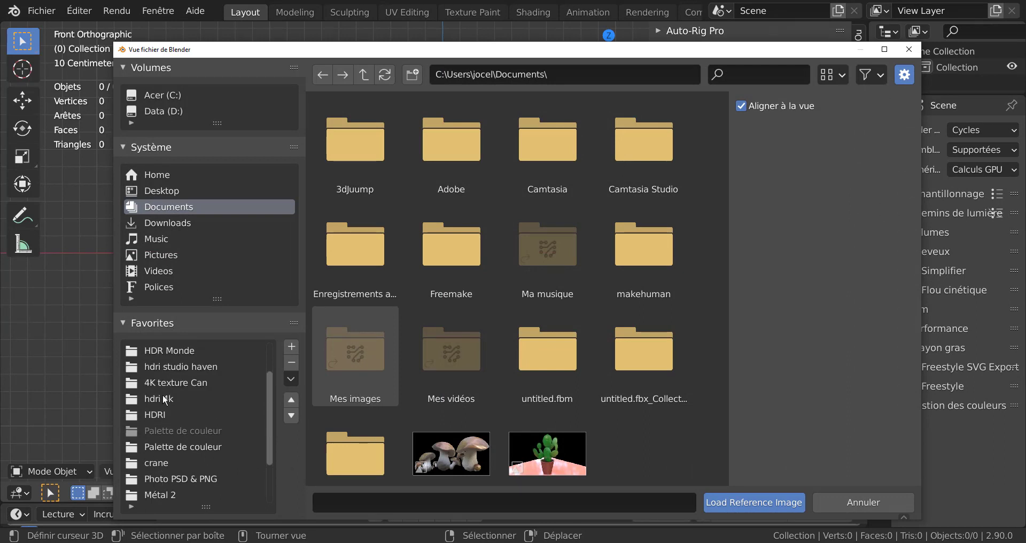
left_click(163, 190)
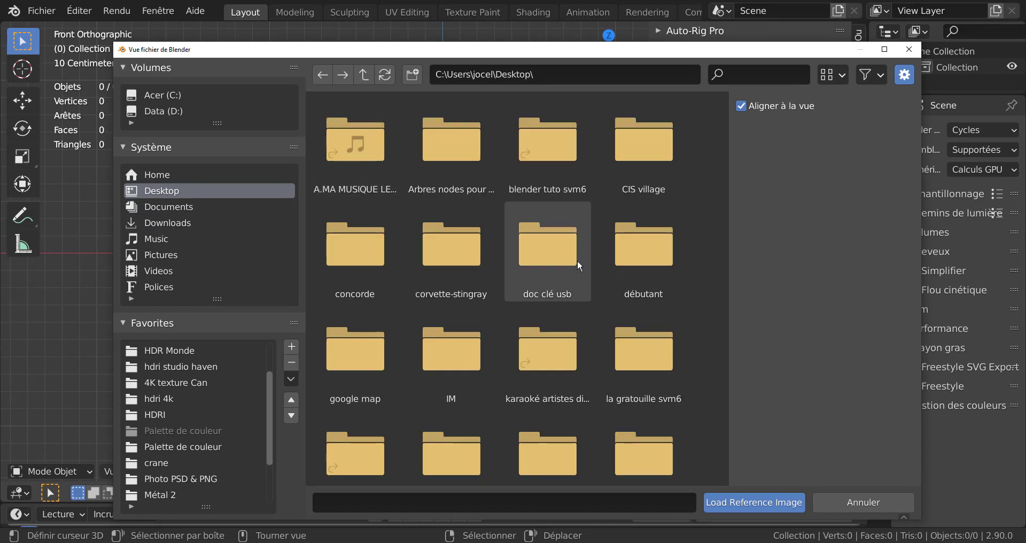
scroll(580, 299, "down", 2)
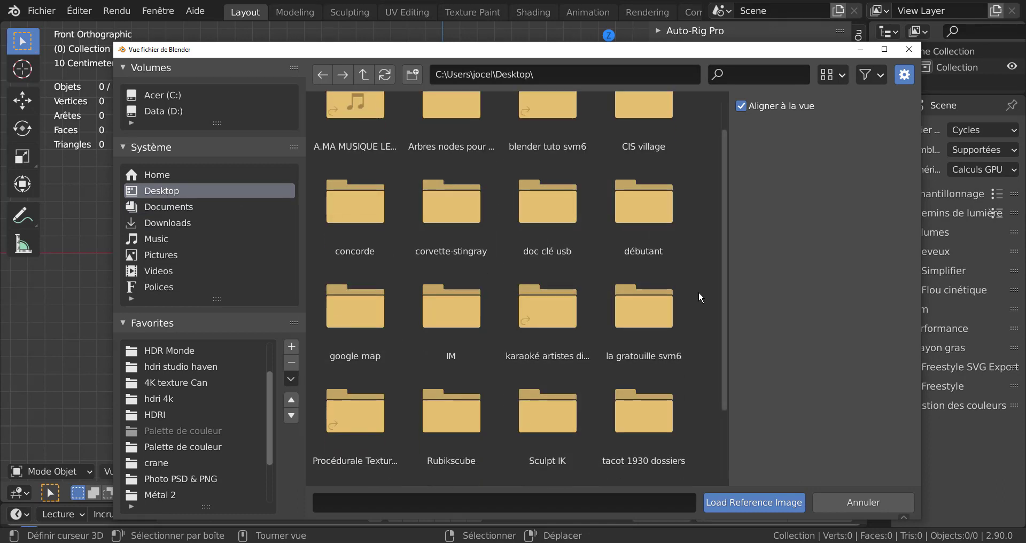
scroll(700, 297, "down", 1)
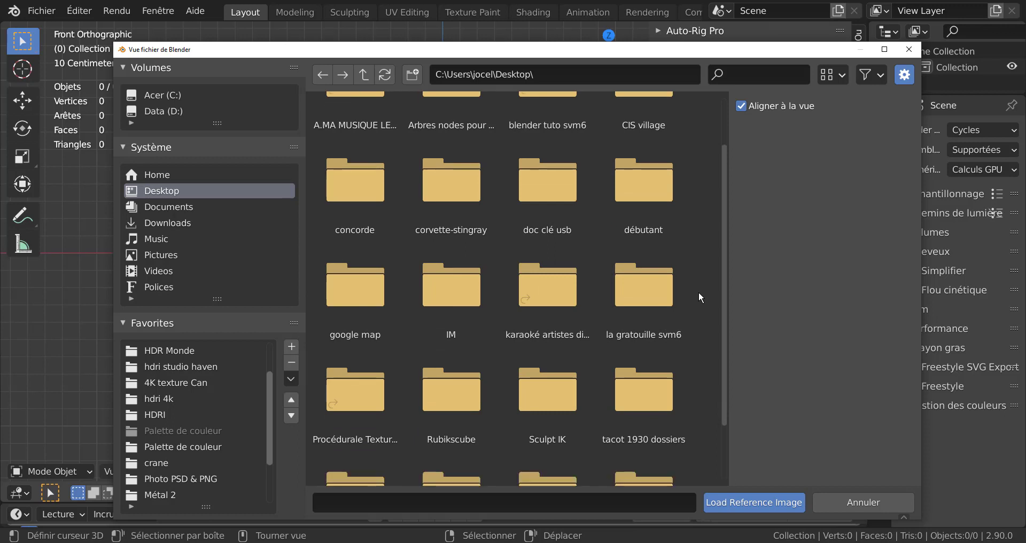
scroll(699, 294, "down", 3)
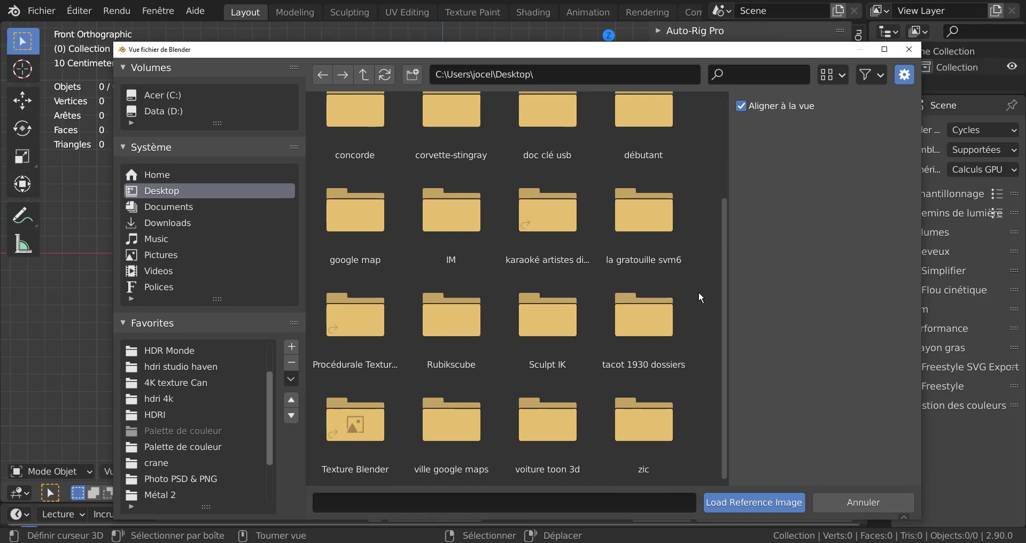
scroll(699, 297, "up", 5)
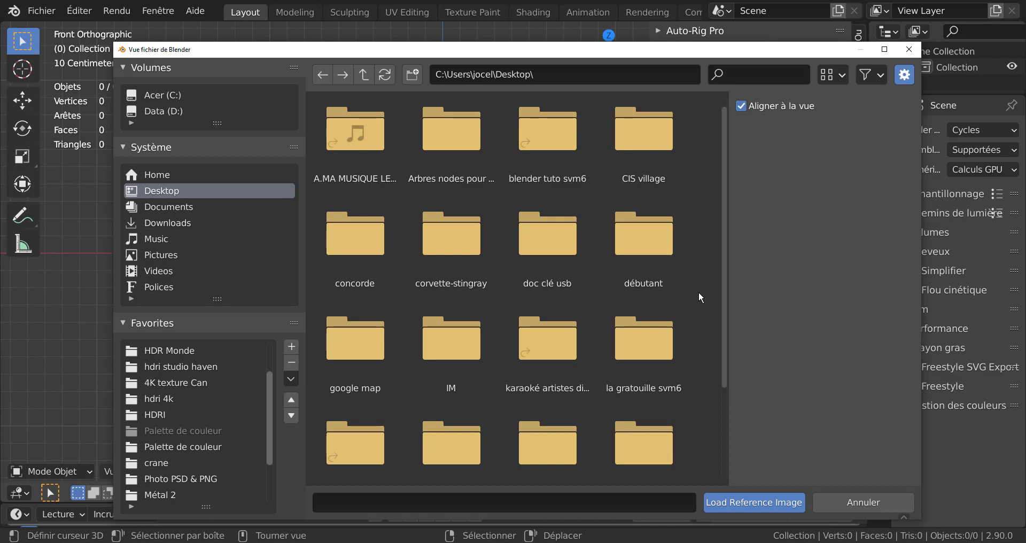
scroll(699, 293, "up", 1)
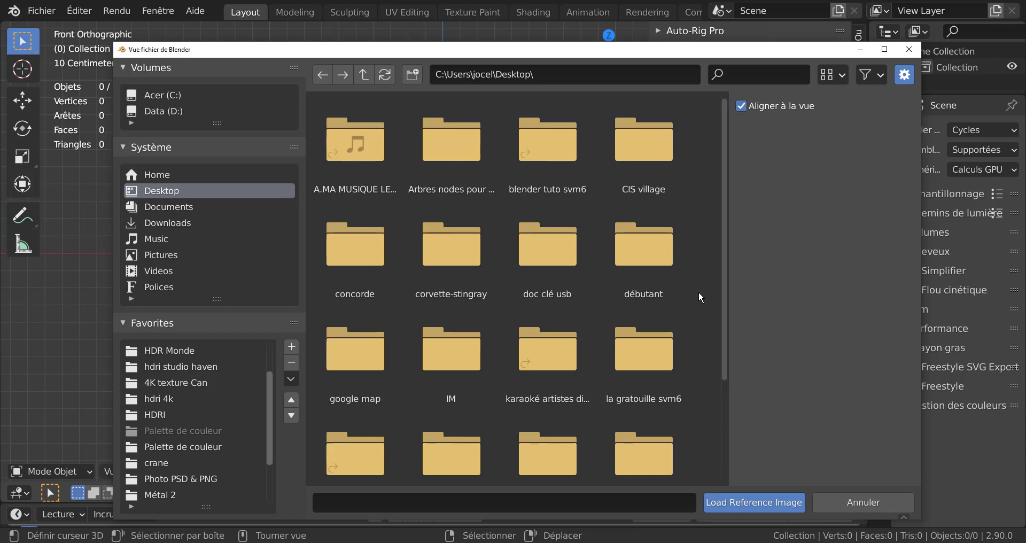
scroll(699, 294, "down", 2)
scroll(699, 291, "down", 1)
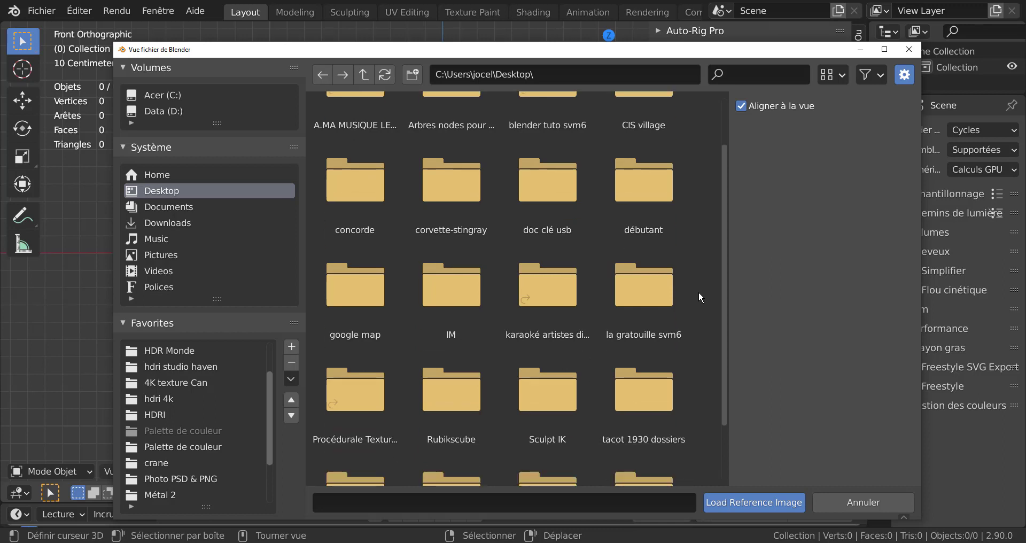
left_click(628, 413)
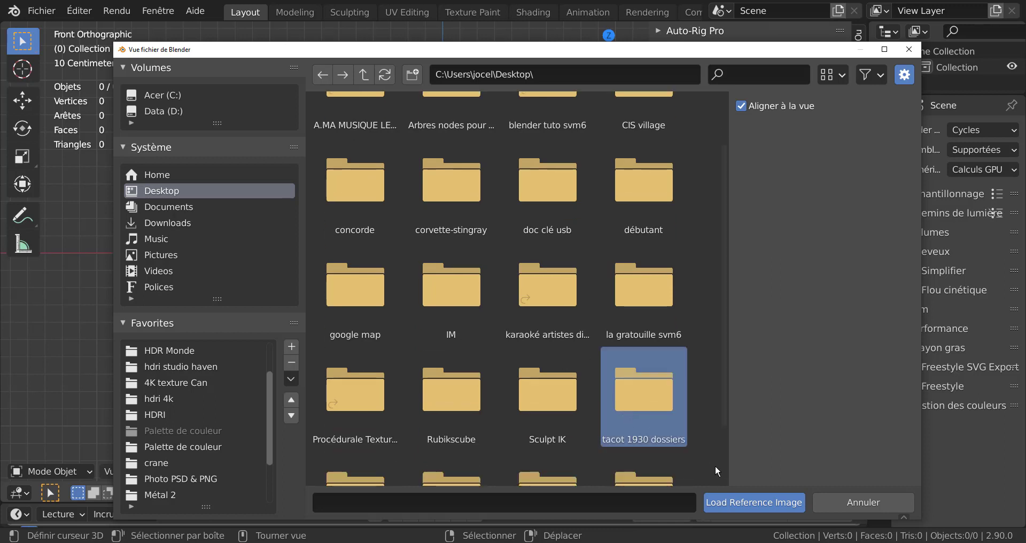
left_click(735, 502)
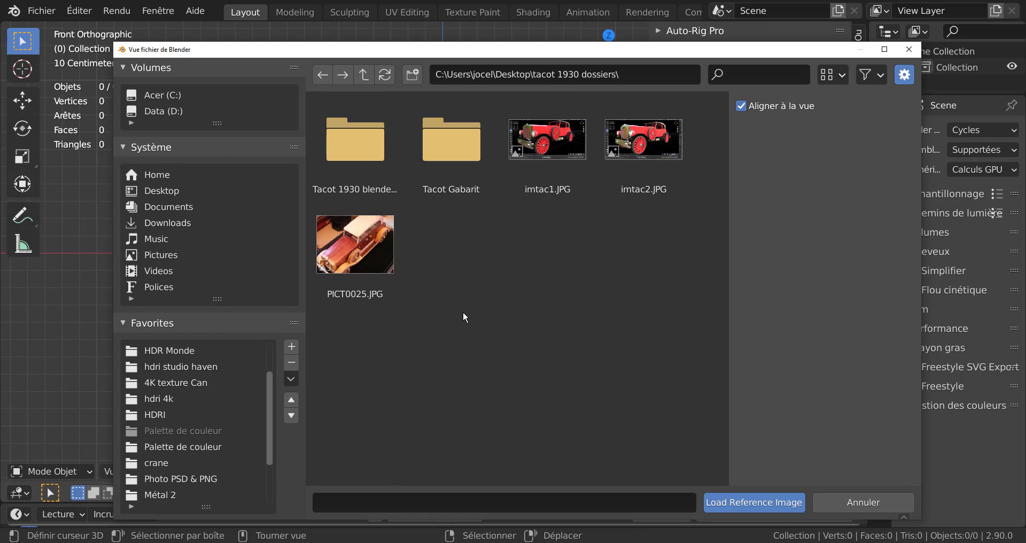
Step: Load img910.jpg from the "Tacot Gabarit" folder as a reference image aligned to the view
left_click(458, 156)
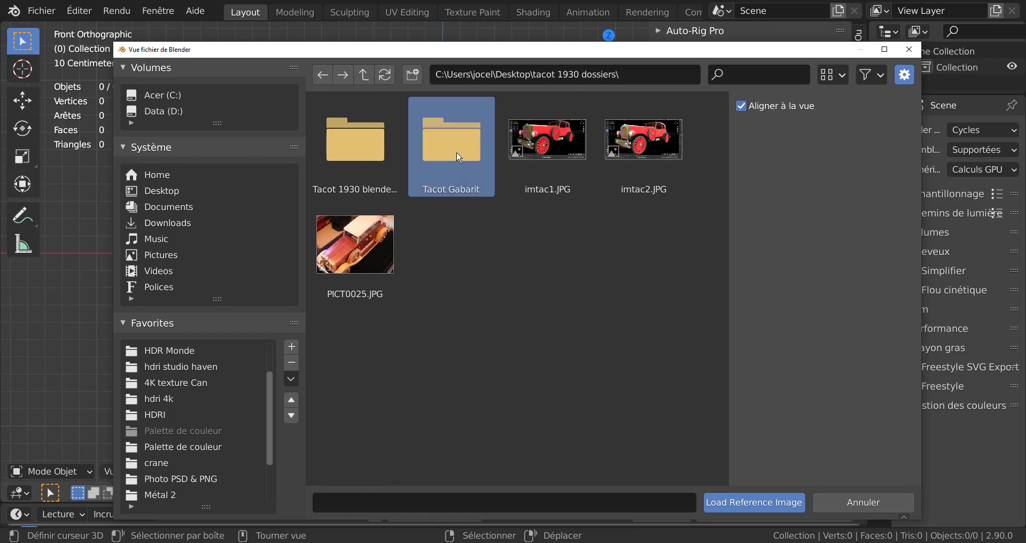
left_click(725, 498)
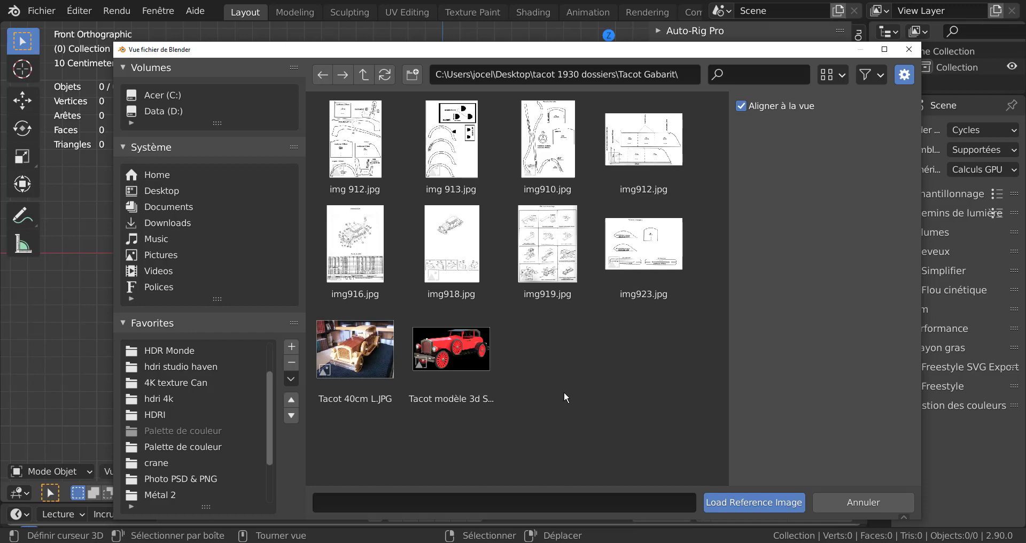
left_click(550, 138)
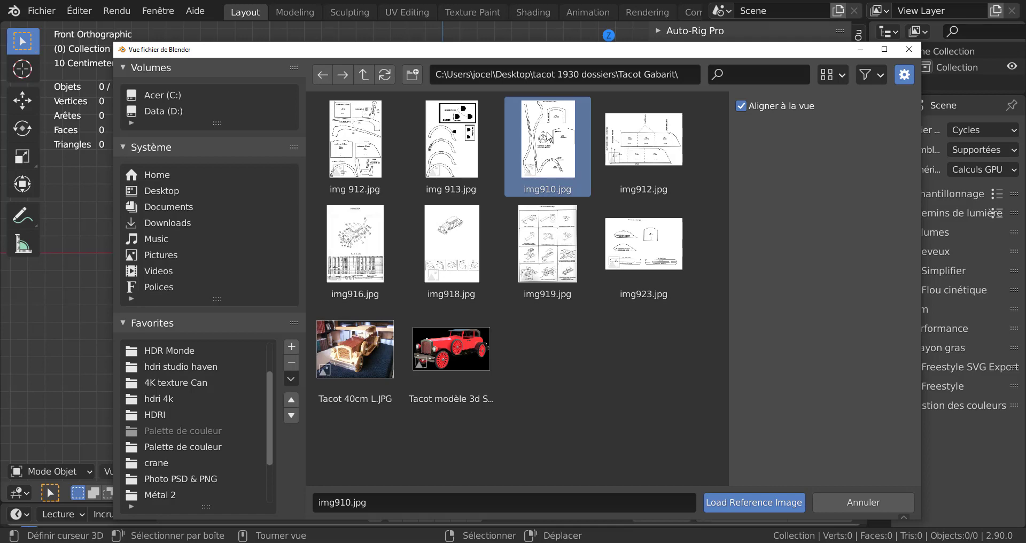
left_click(754, 501)
scroll(562, 419, "down", 5)
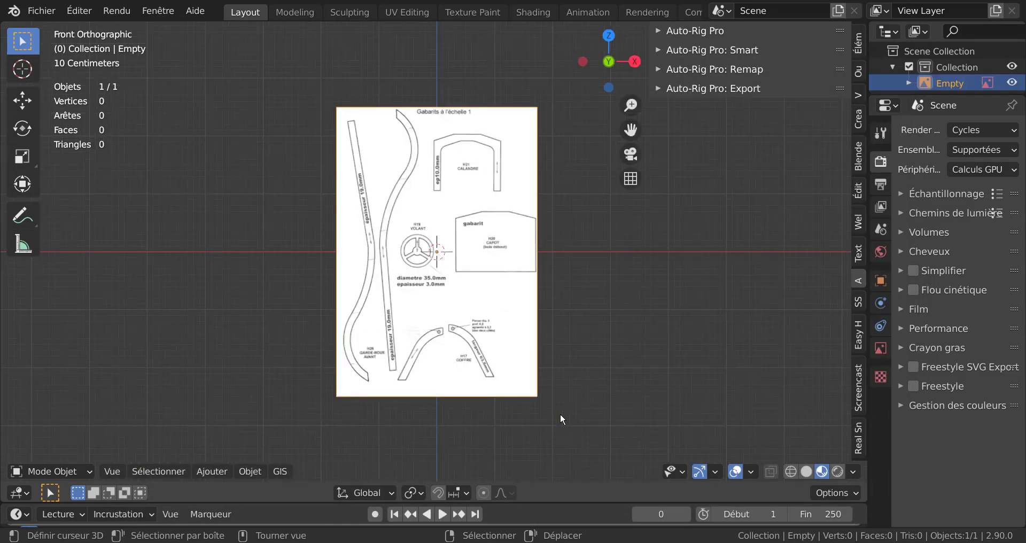
Step: Enlarge the outliner and properties editors in width and give the outliner more height
middle_click_drag(560, 412, 532, 415)
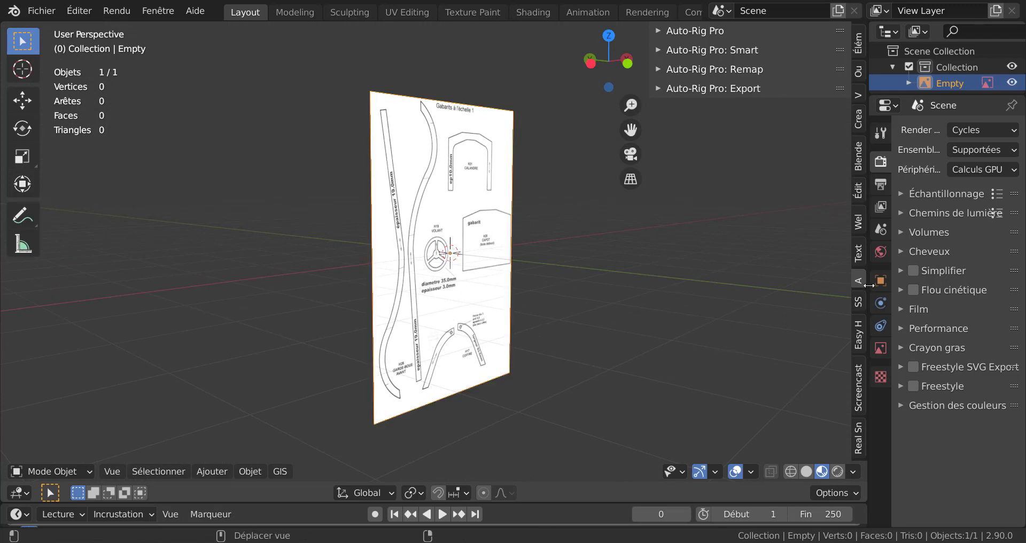
left_click_drag(868, 282, 692, 299)
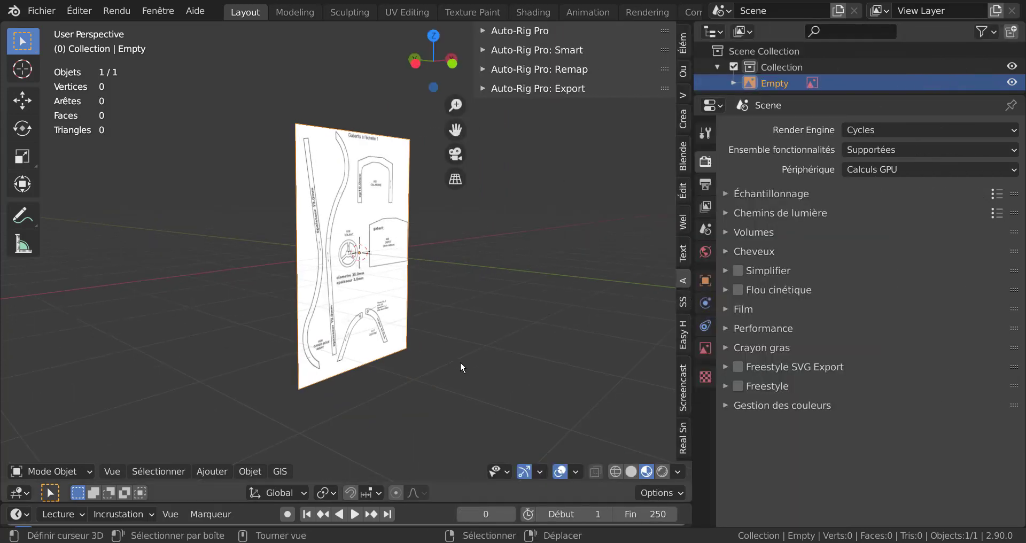
middle_click_drag(461, 361, 380, 369)
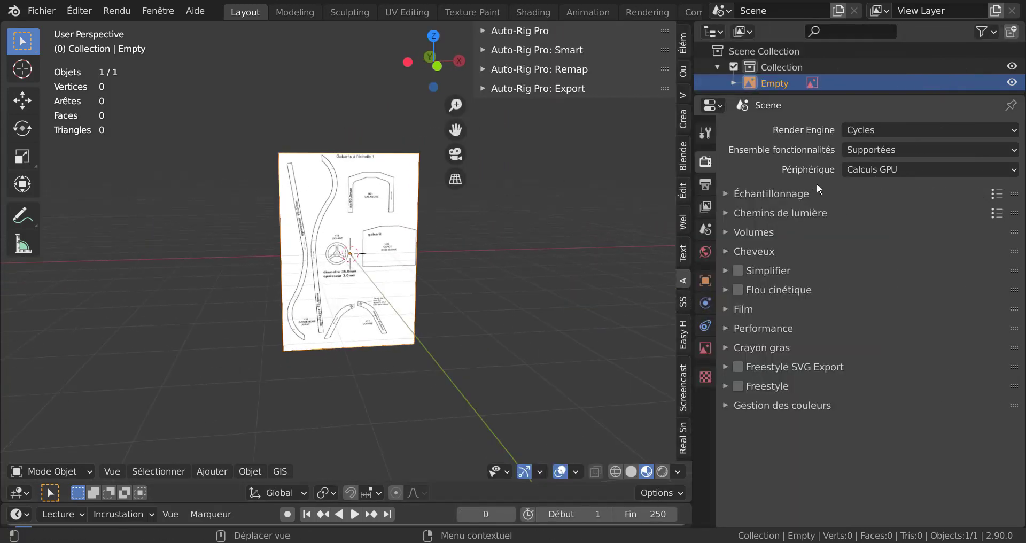
left_click_drag(854, 94, 854, 266)
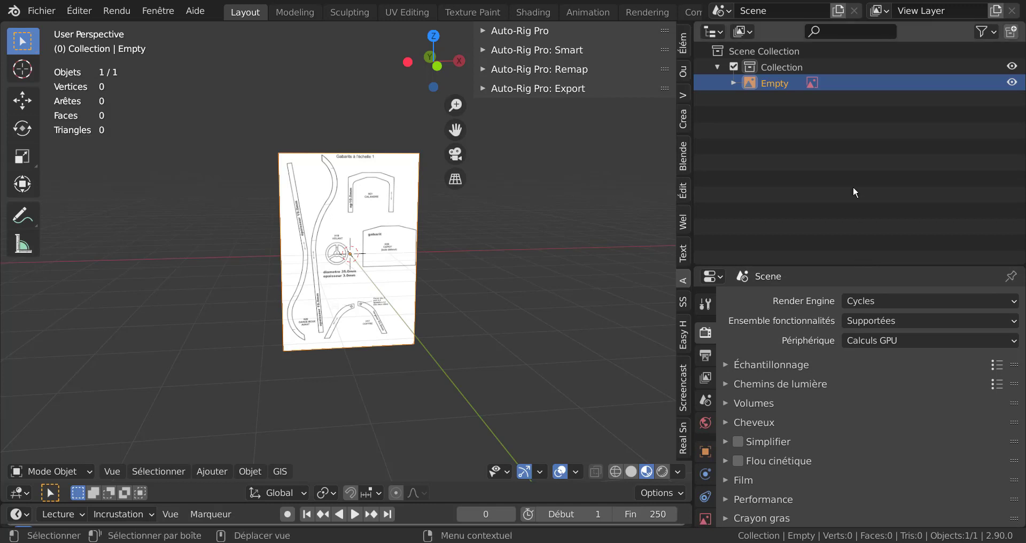
Step: Toggle the reference image's viewport visibility off and on repeatedly, leaving it shown
left_click(1013, 83)
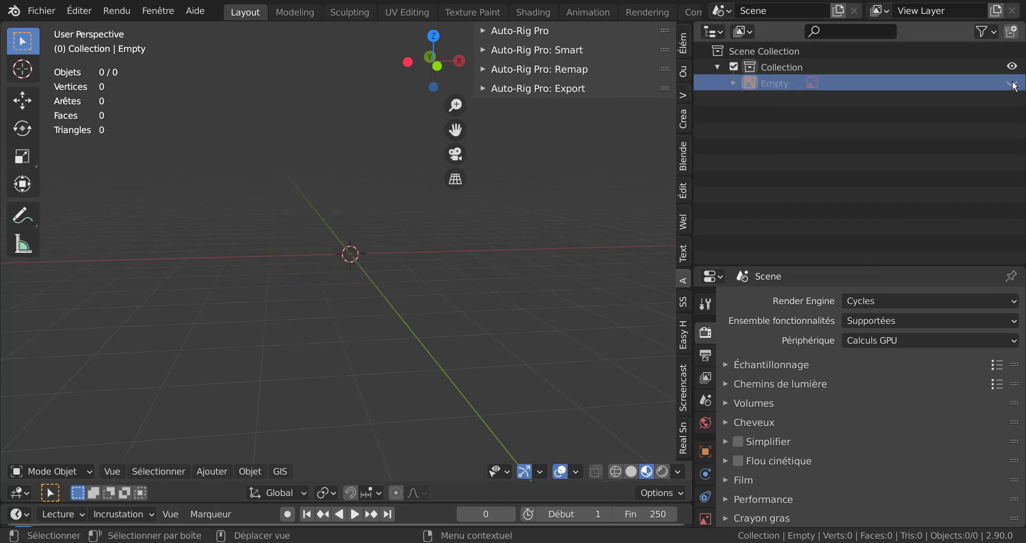
left_click(1013, 83)
left_click(1013, 83)
left_click(1013, 83)
left_click(1013, 83)
left_click(1013, 84)
left_click(1013, 83)
left_click(1013, 84)
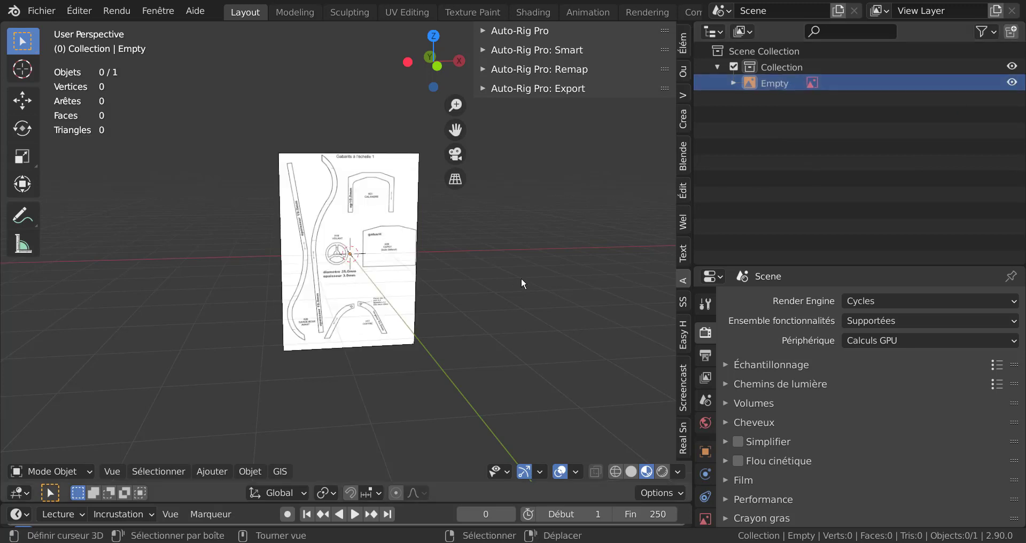
Step: Return to the front orthographic view and hide the 3D viewport's sidebar
scroll(515, 275, "up", 2)
middle_click_drag(516, 275, 377, 298)
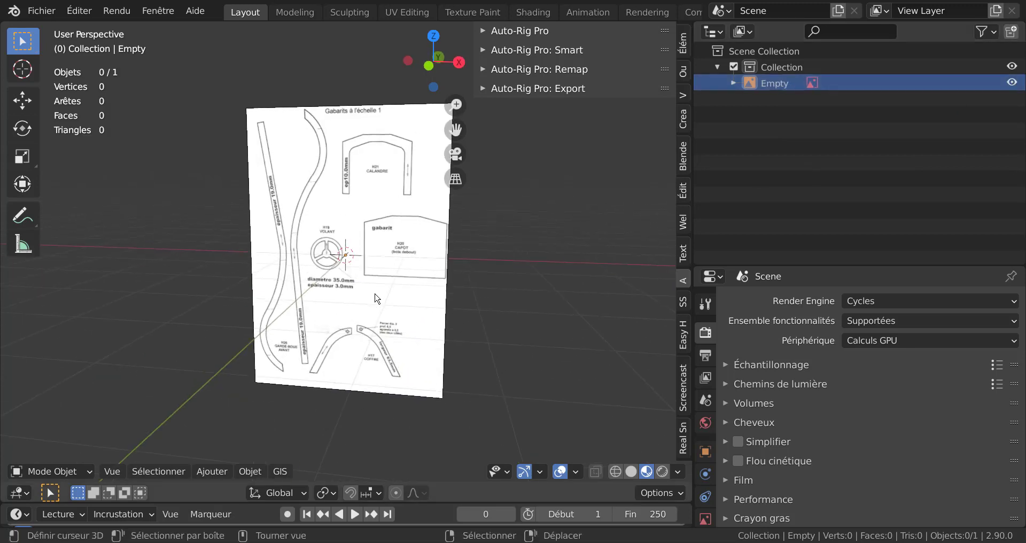
key("KP_1")
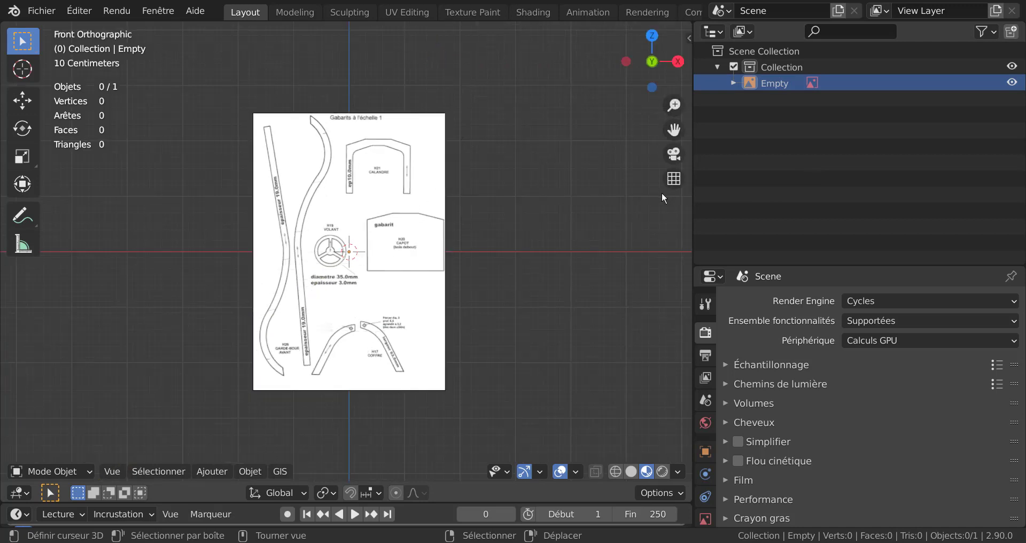
middle_click_drag(539, 322, 572, 328, "shift")
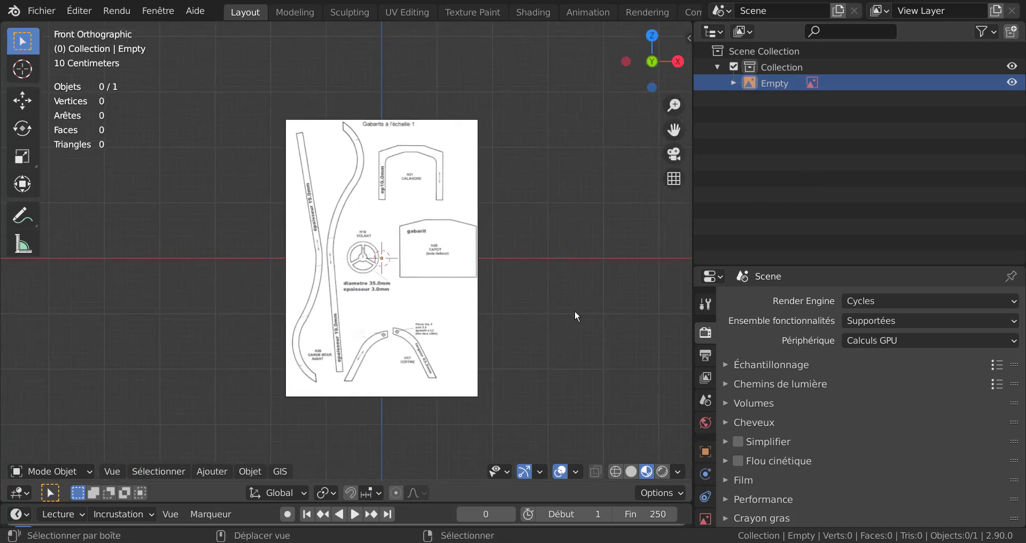
Step: Widen the 3D viewport by narrowing the outliner and properties editors, keeping the whole template sheet in view
left_click_drag(691, 245, 762, 240)
middle_click_drag(595, 179, 619, 203, "shift")
scroll(619, 207, "up", 3)
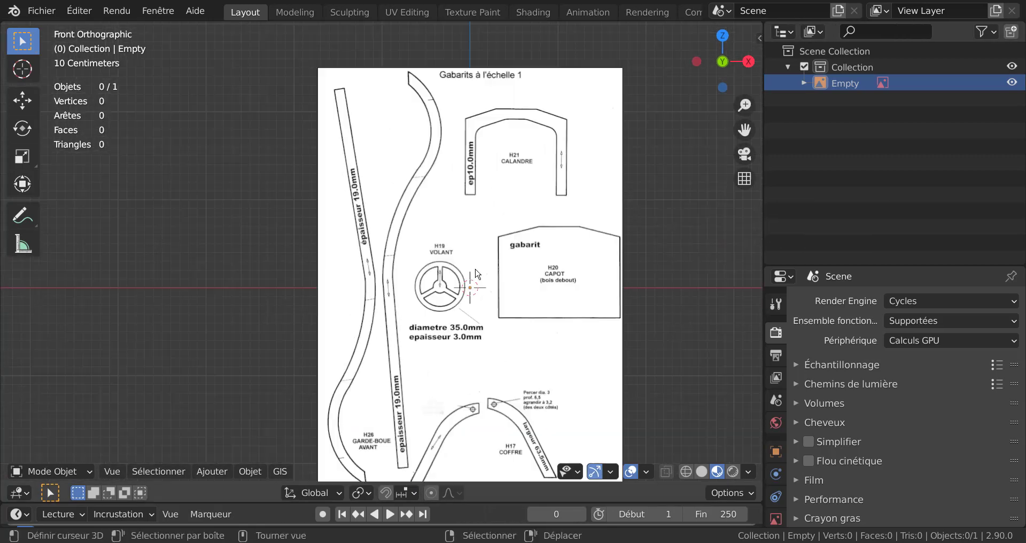
scroll(588, 257, "down", 3)
left_click(556, 313)
left_click(576, 335)
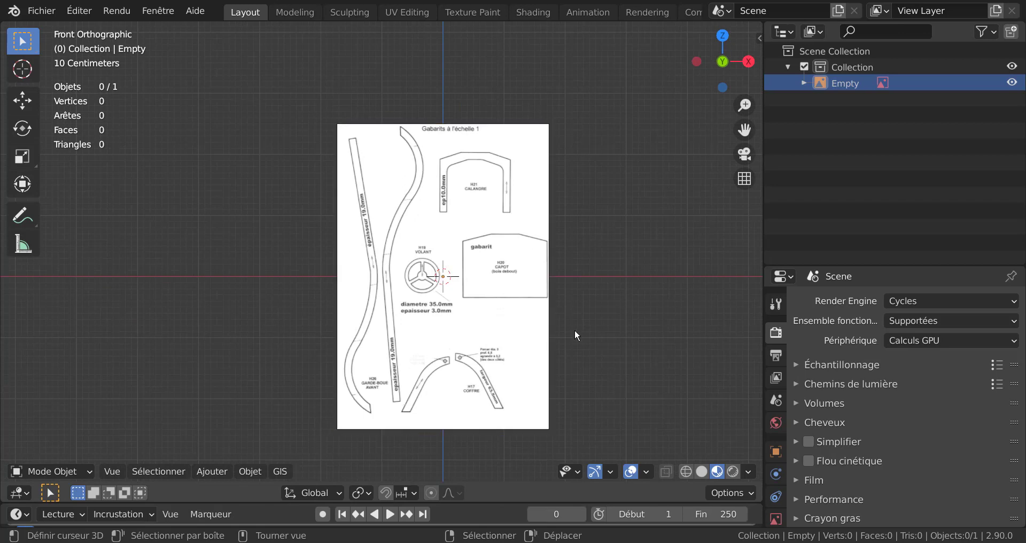
Step: Add a Single Vert mesh at the origin, in the middle of the template sheet
left_click(211, 470)
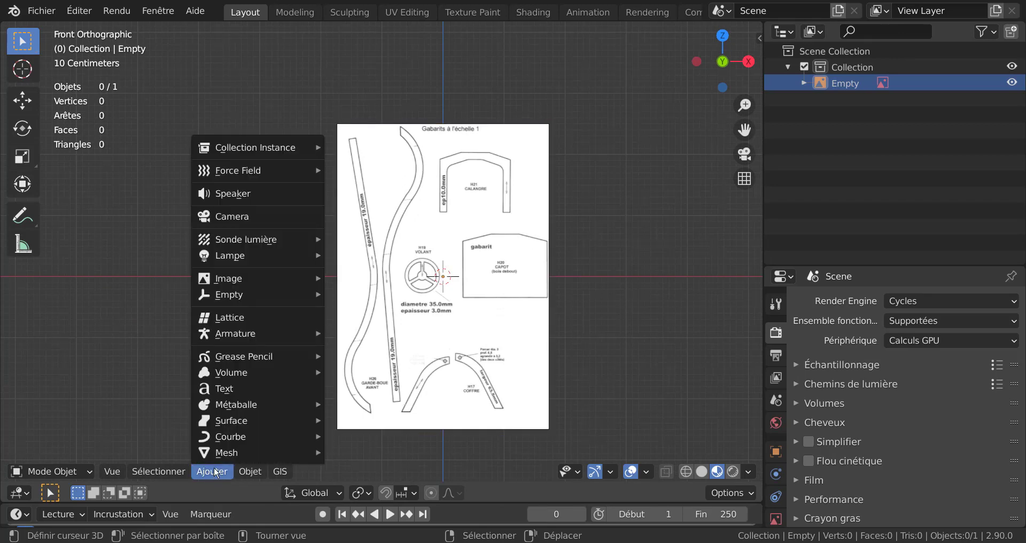
mouse_move(216, 453)
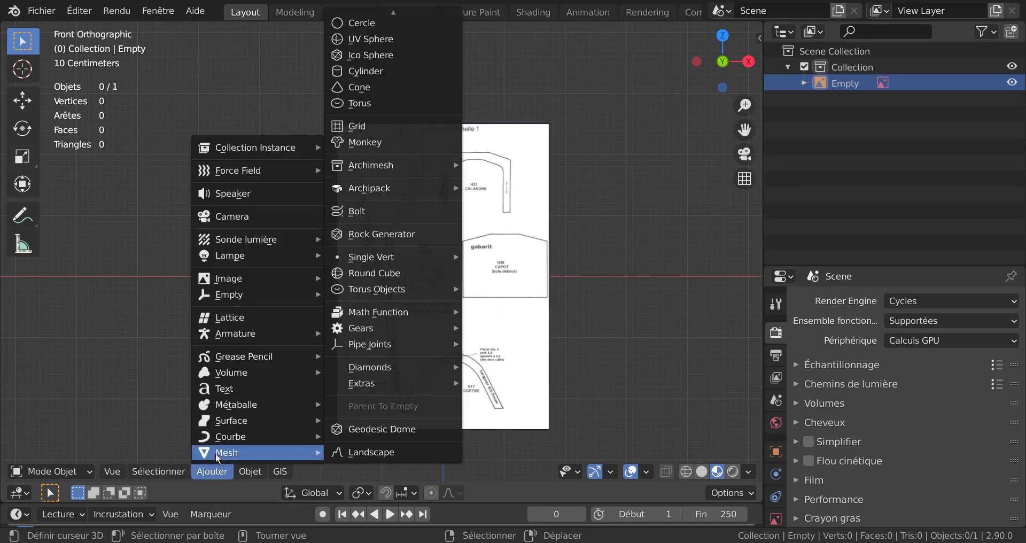
mouse_move(375, 257)
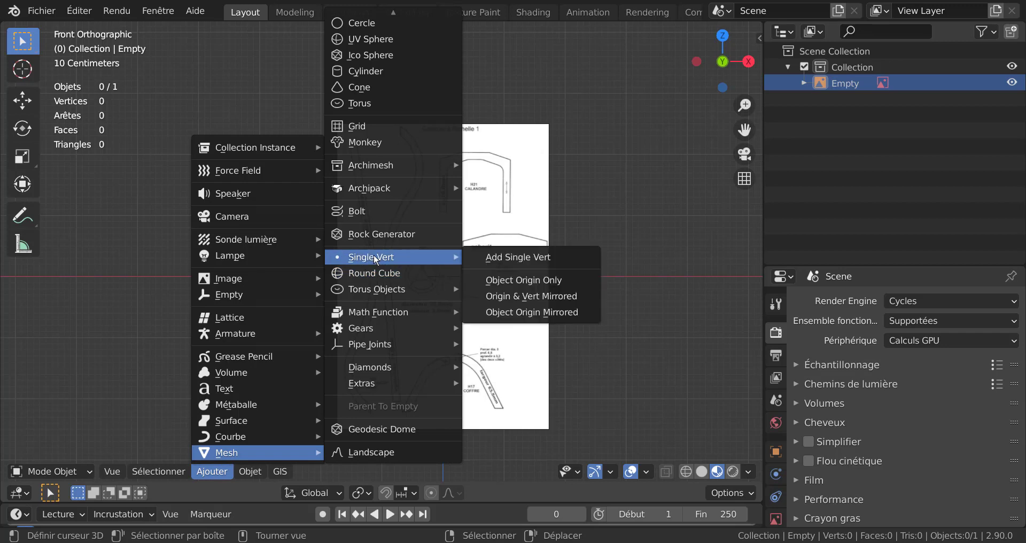
left_click(519, 256)
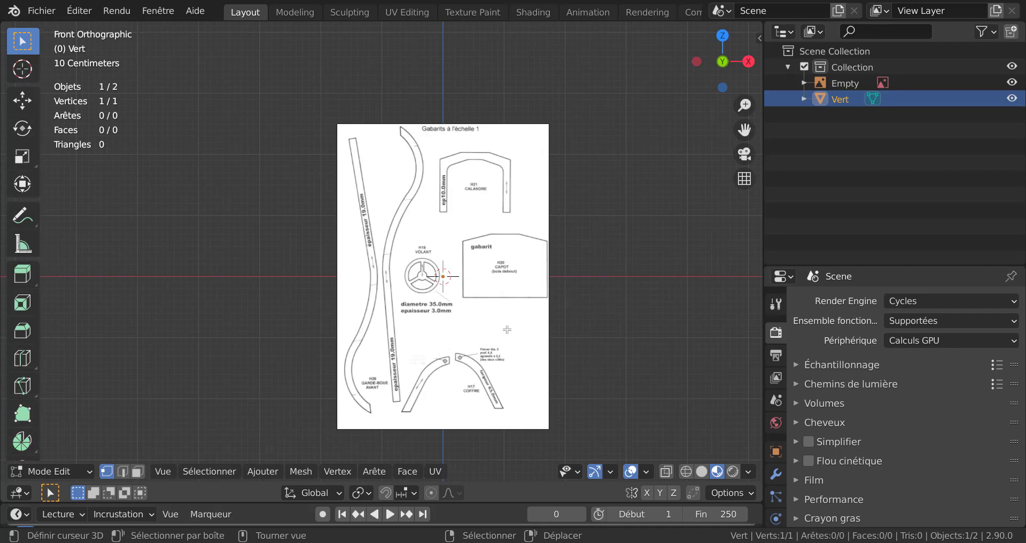
scroll(507, 331, "up", 2)
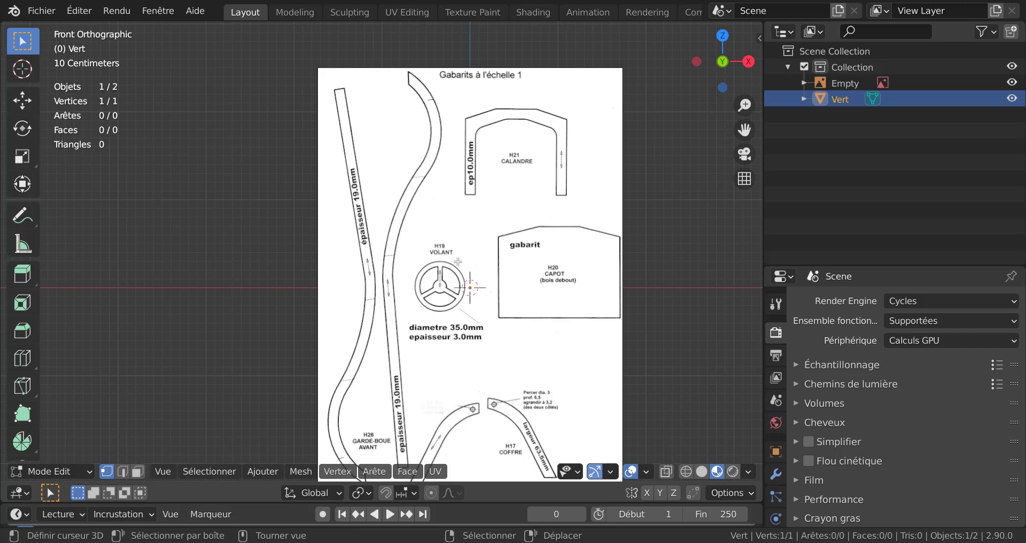
scroll(484, 310, "down", 2)
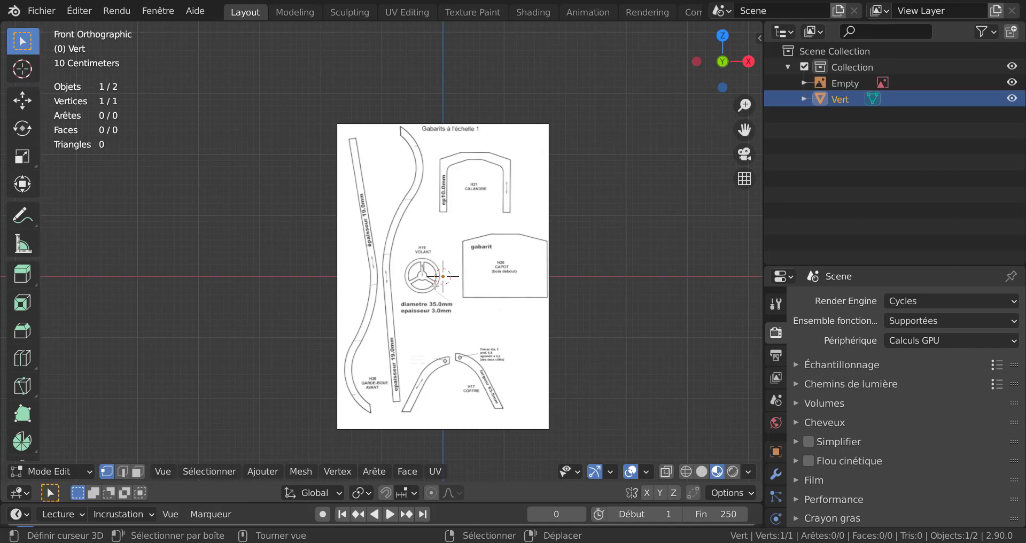
Step: Hide the reference image and try moving the single vertex freely away from the origin
left_click(1013, 83)
scroll(492, 369, "up", 5)
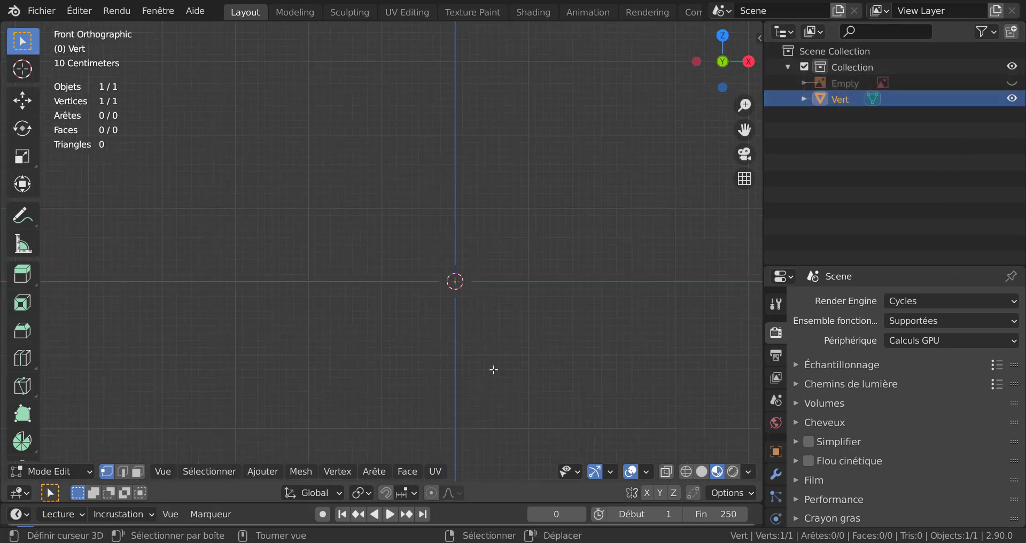
key("g")
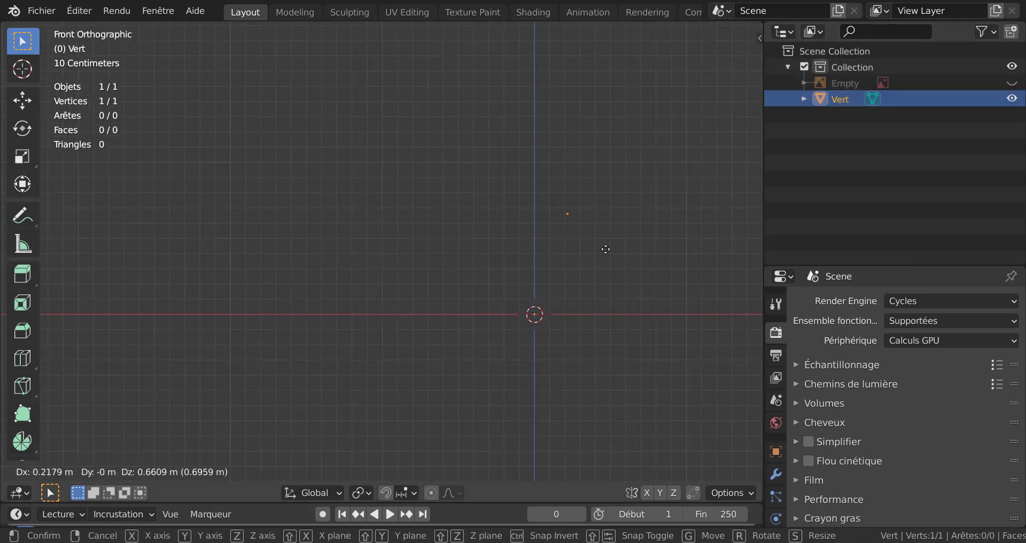
left_click(603, 265)
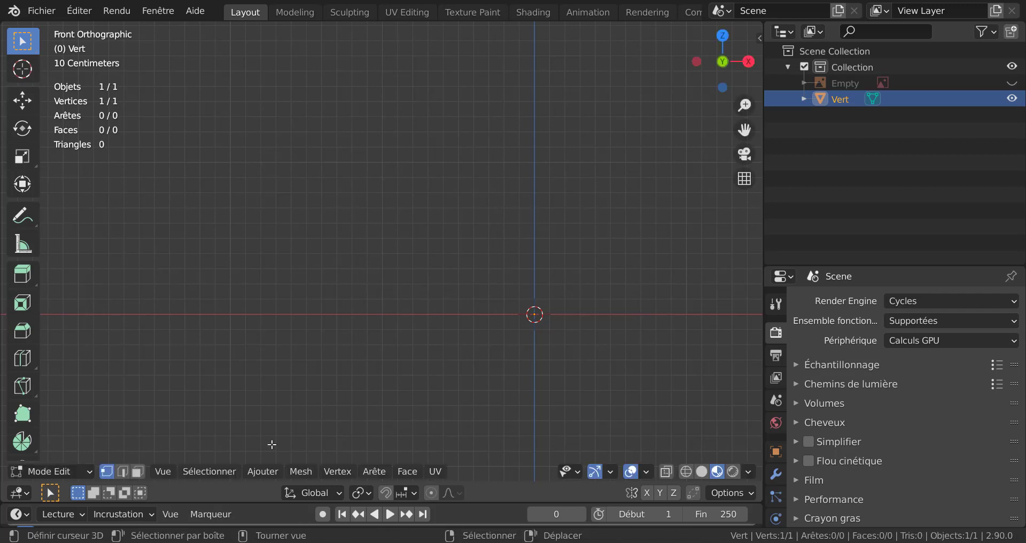
Step: Switch to edge selection, face selection and back to vertex selection, and try moving the vertex at the origin
left_click(123, 472)
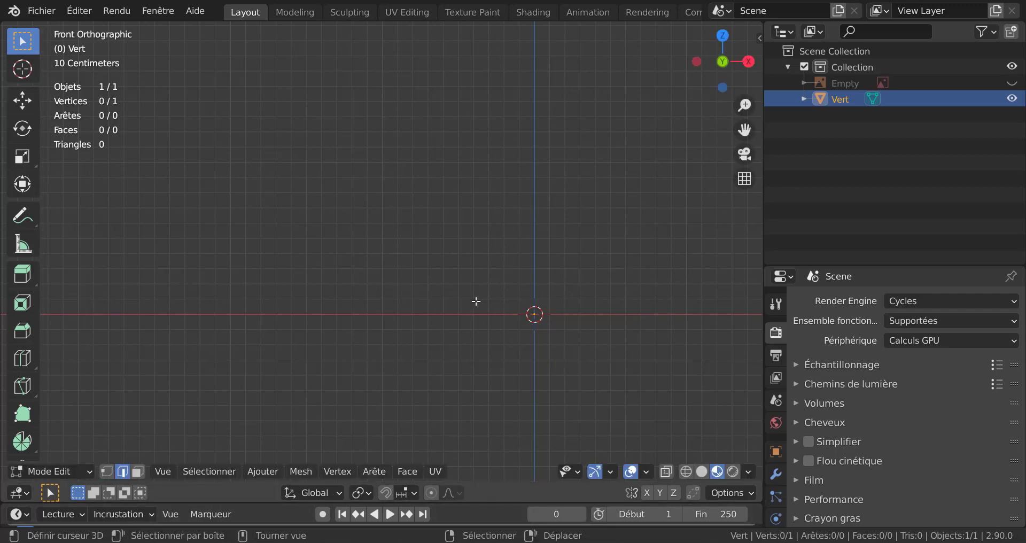
left_click(137, 472)
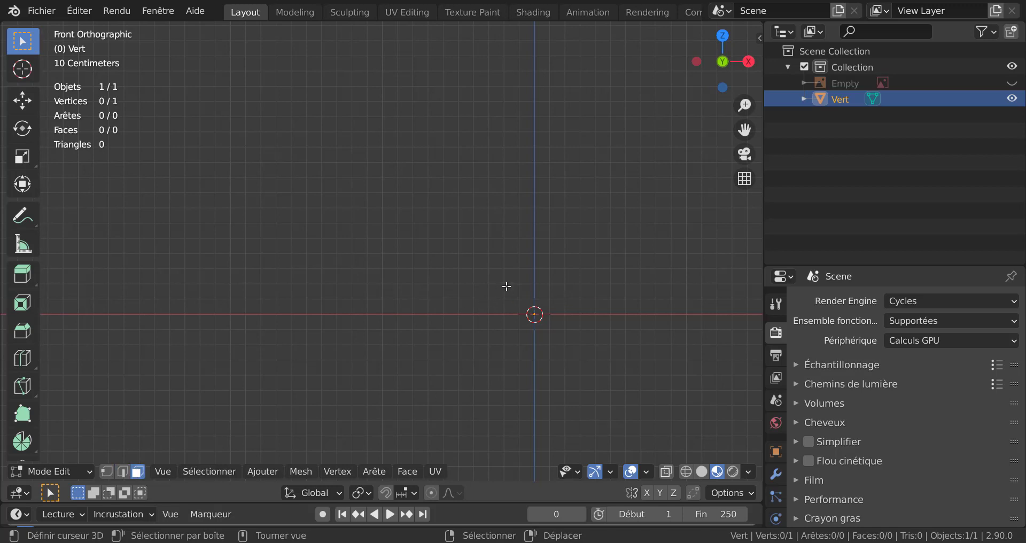
left_click(106, 471)
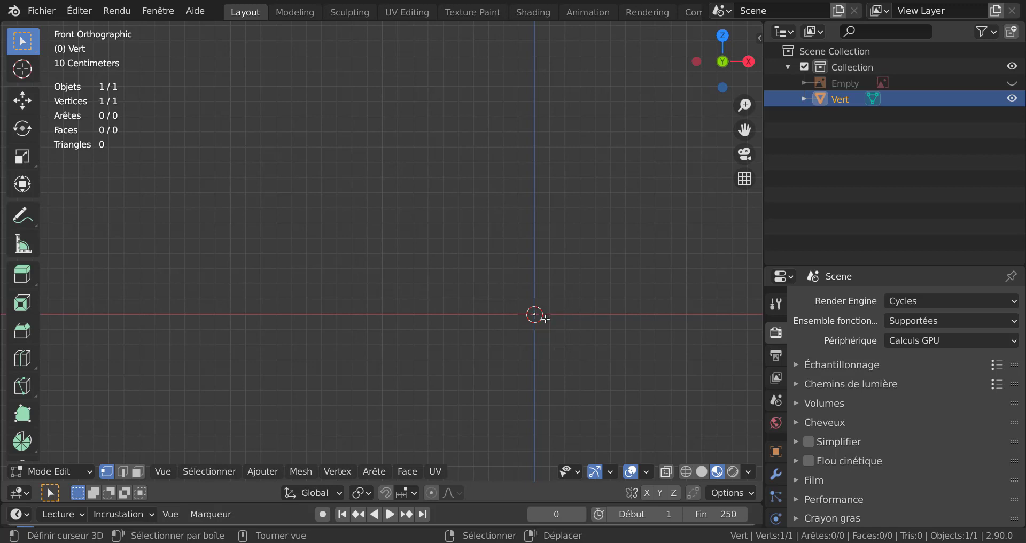
key("g")
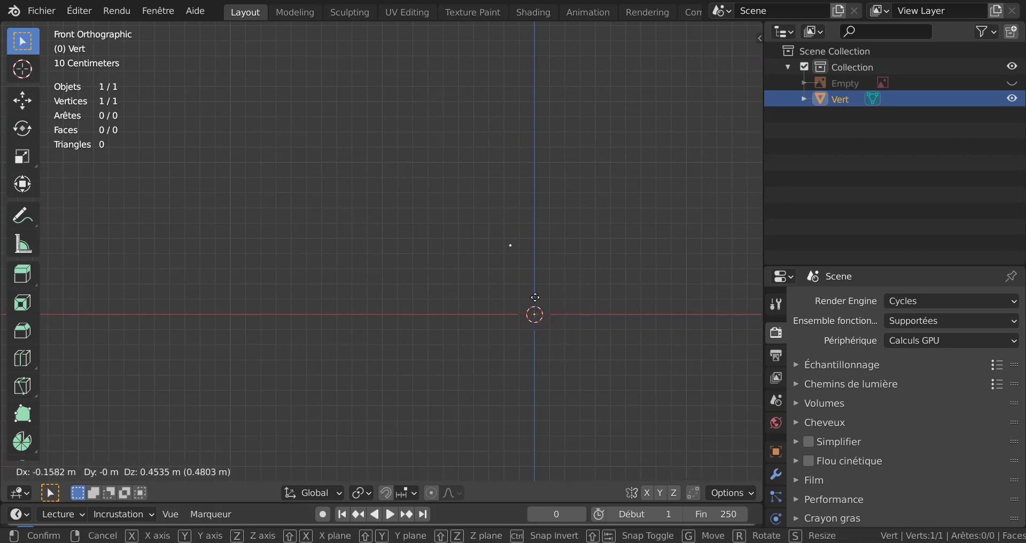
right_click(535, 298)
Step: Show the reference image again with the whole template sheet in view
scroll(567, 359, "down", 3)
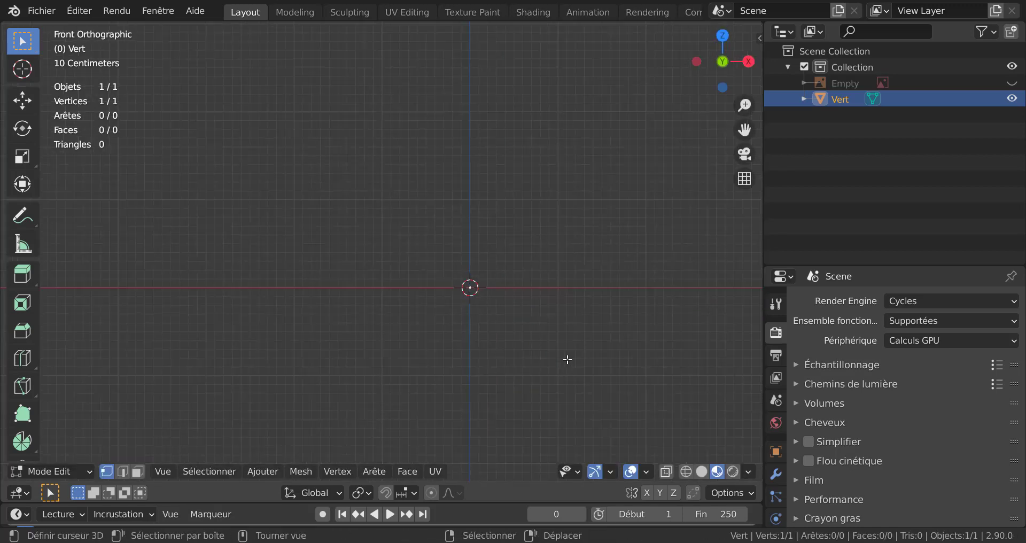
left_click(1012, 83)
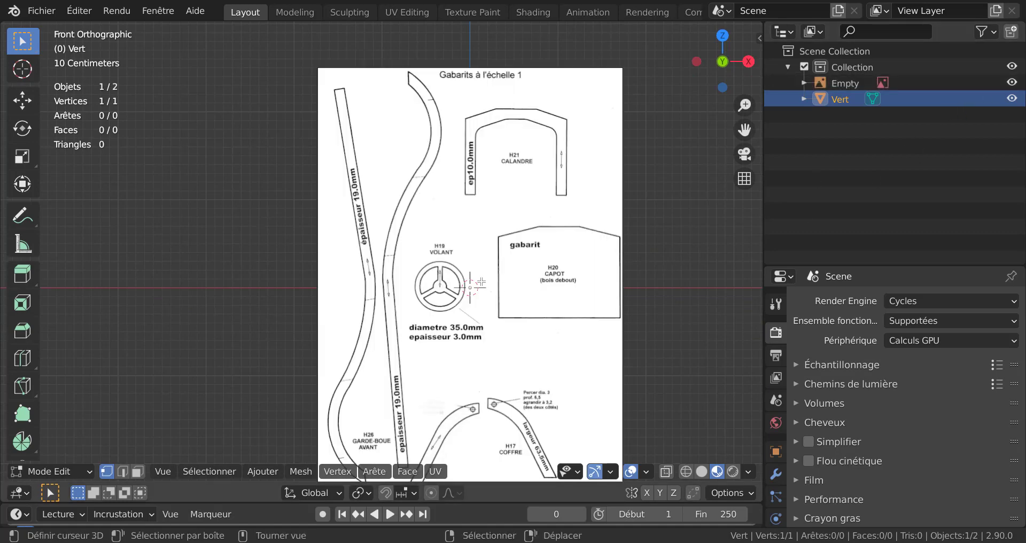
scroll(556, 293, "down", 2)
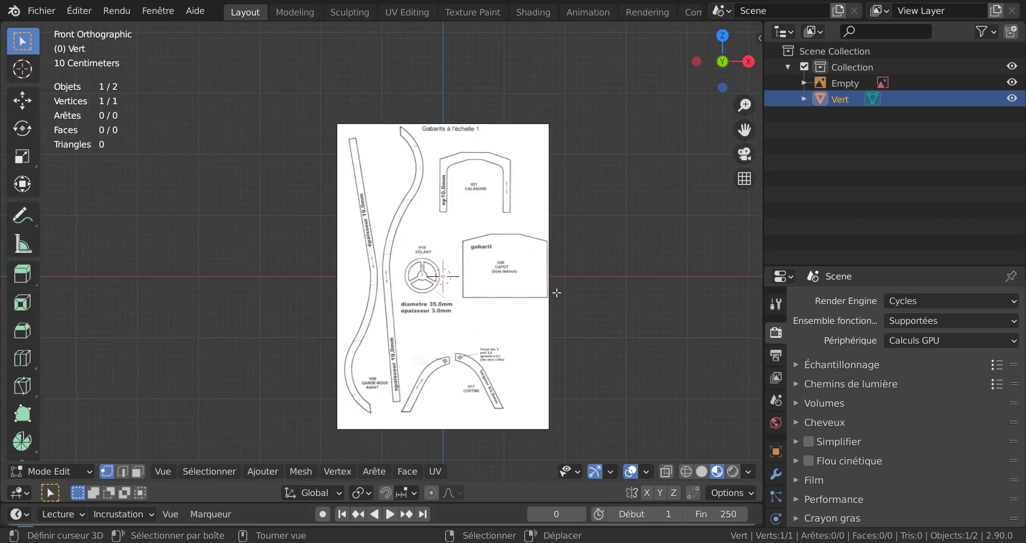
Step: Select the reference image while still in edit mode and try to move it along the Y axis
middle_click_drag(554, 300, 518, 308)
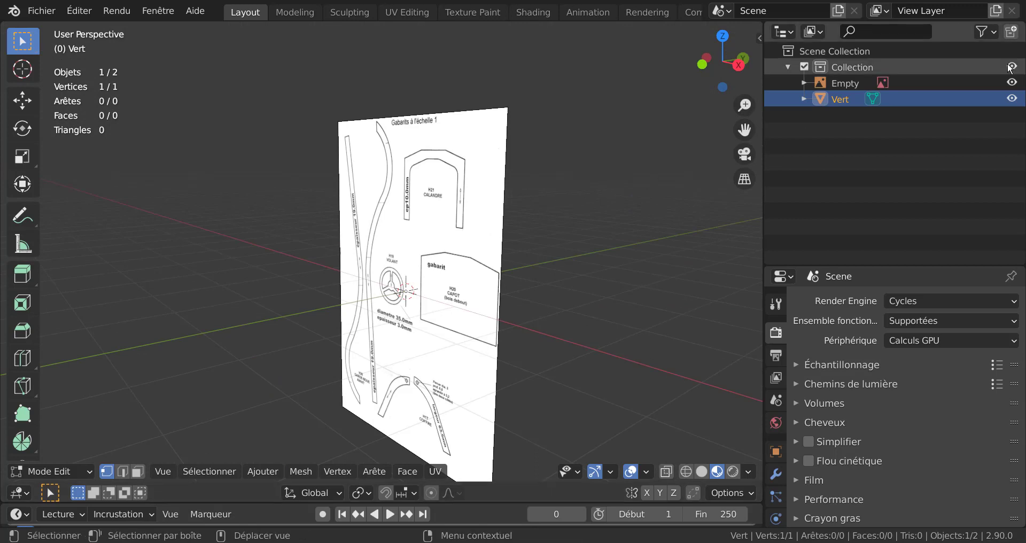
left_click(881, 83)
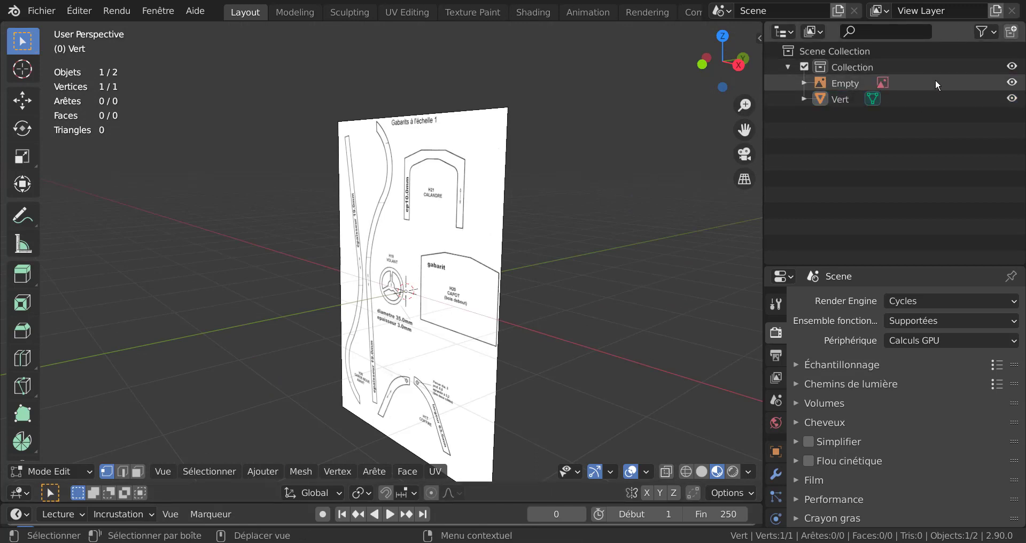
left_click(937, 83)
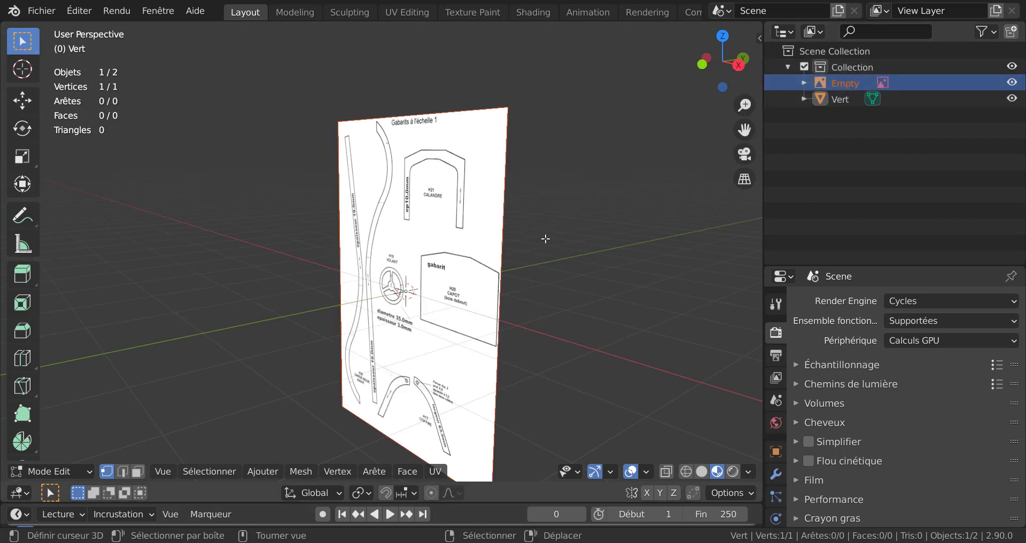
key("g")
key("y")
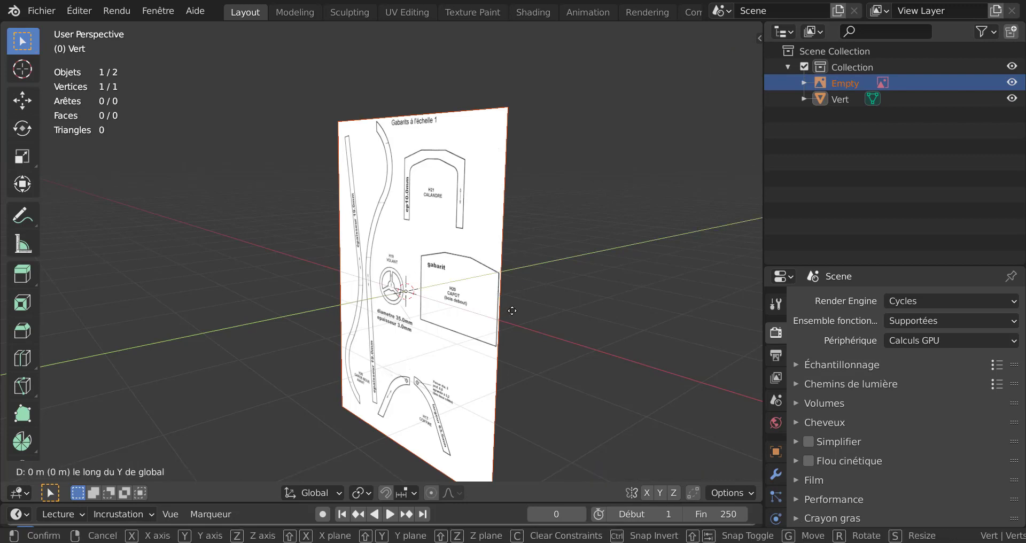
right_click(523, 278)
key("alt+a")
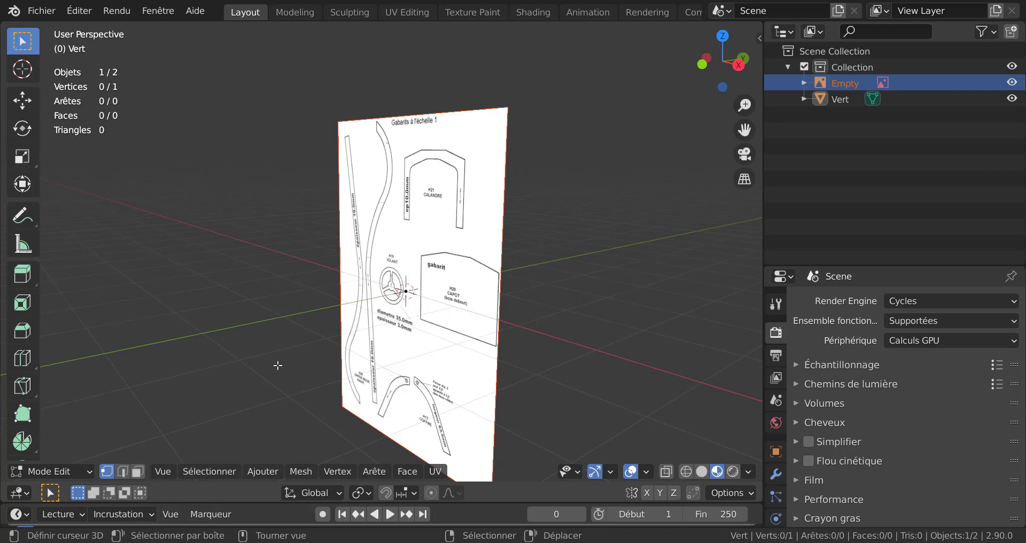
Step: Return to object mode and move the reference image back along the Y axis by about 0.6 m
key("Tab")
left_click(471, 231)
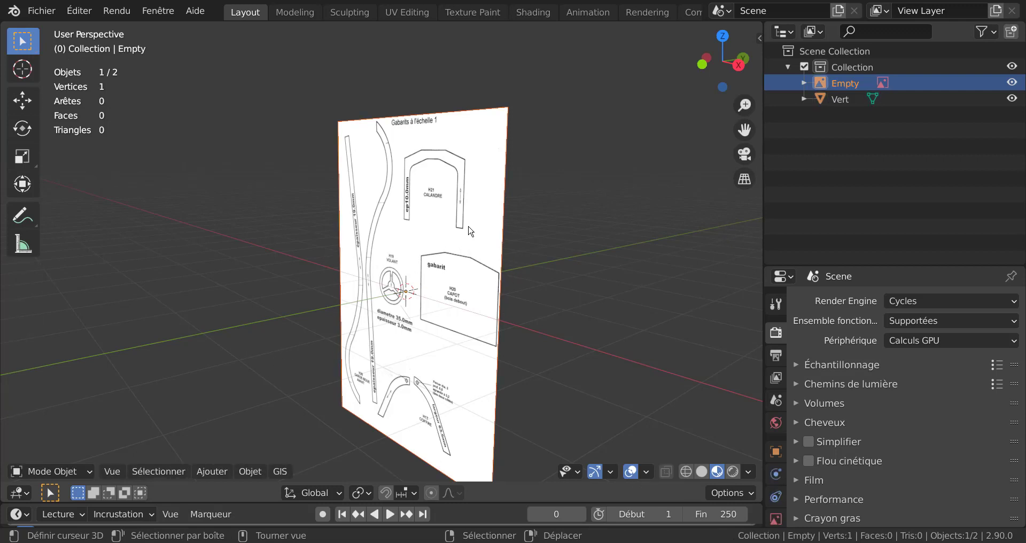
key("g")
key("y")
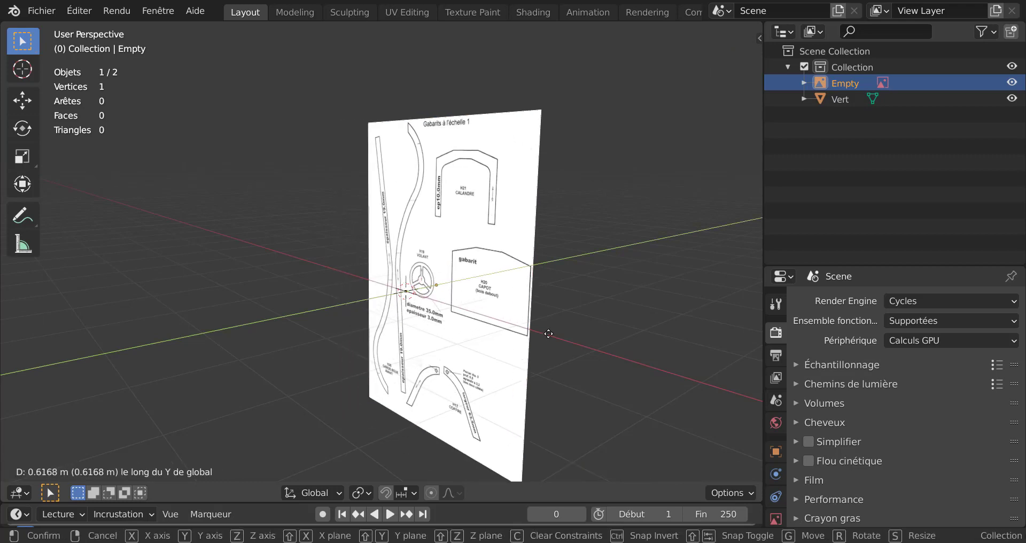
left_click(547, 334)
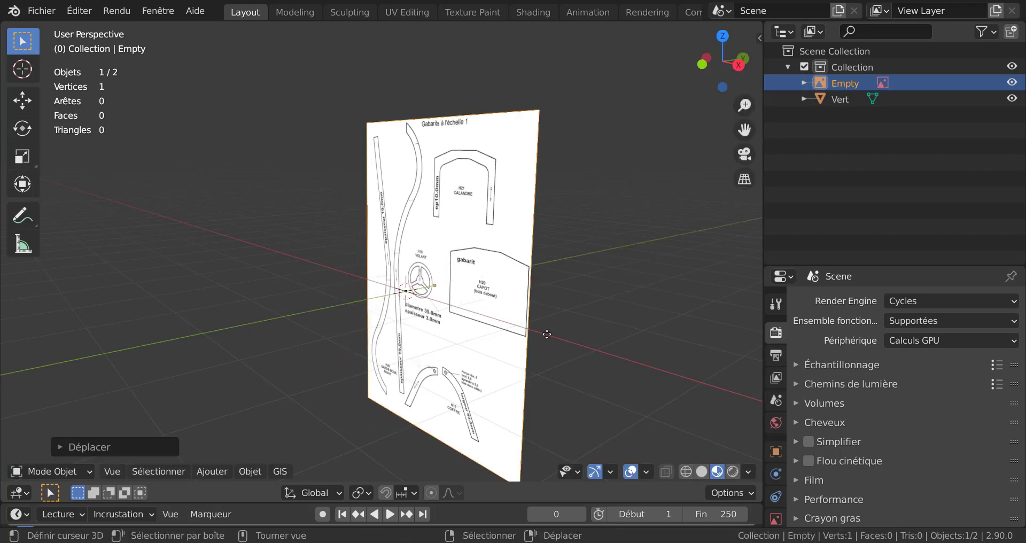
Step: Move the reference image along Y toward the origin, keeping it just behind the vertex
middle_click_drag(547, 334, 611, 350)
middle_click_drag(472, 379, 463, 388)
key("g")
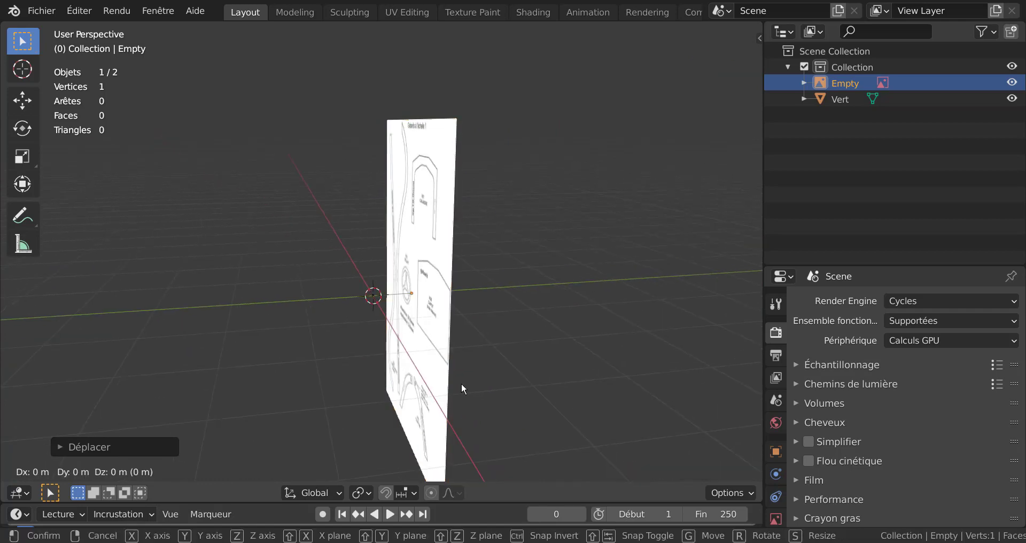
key("y")
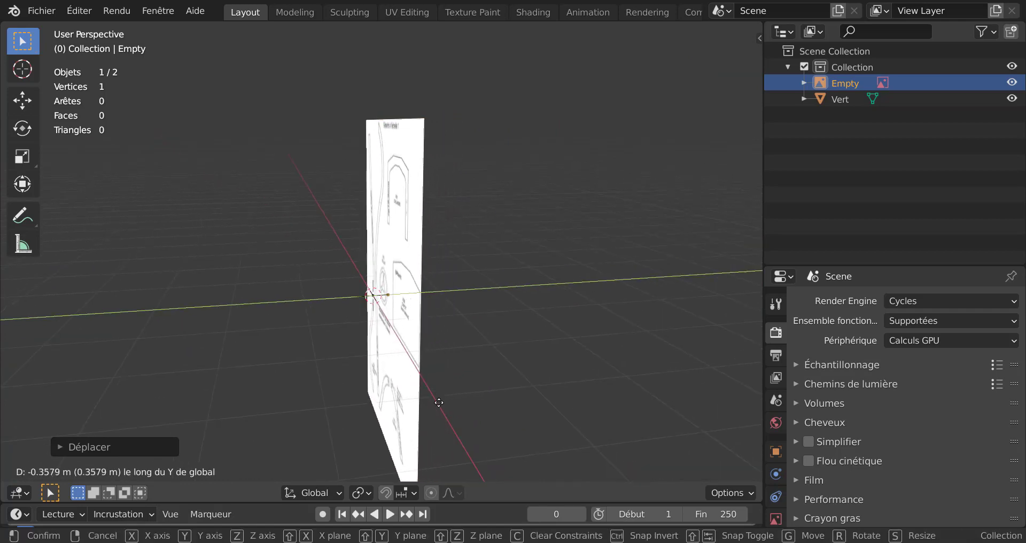
left_click(430, 402)
Step: Return to the front orthographic view, framed on the upper part of the template sheet
middle_click_drag(430, 402, 466, 281)
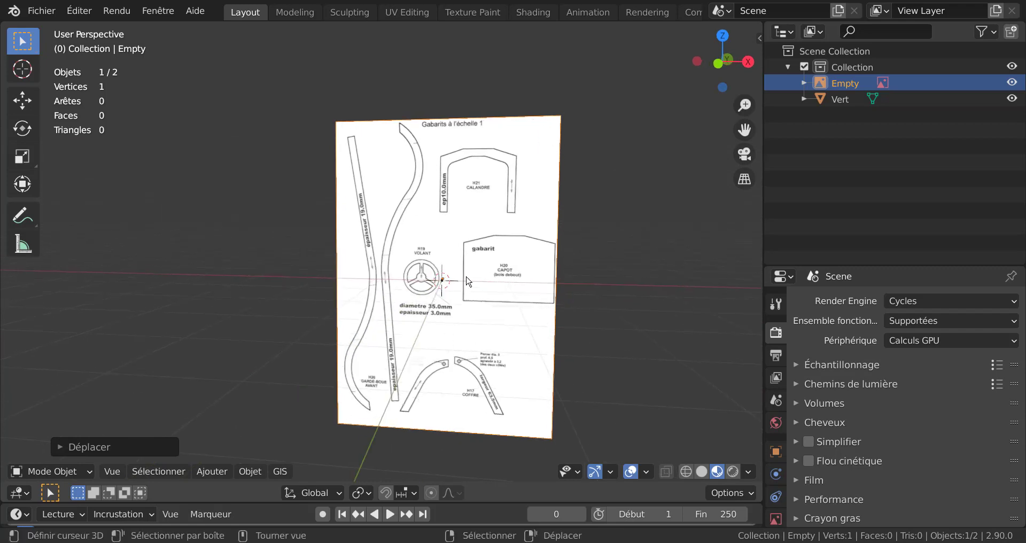
key("KP_1")
scroll(591, 335, "up", 7)
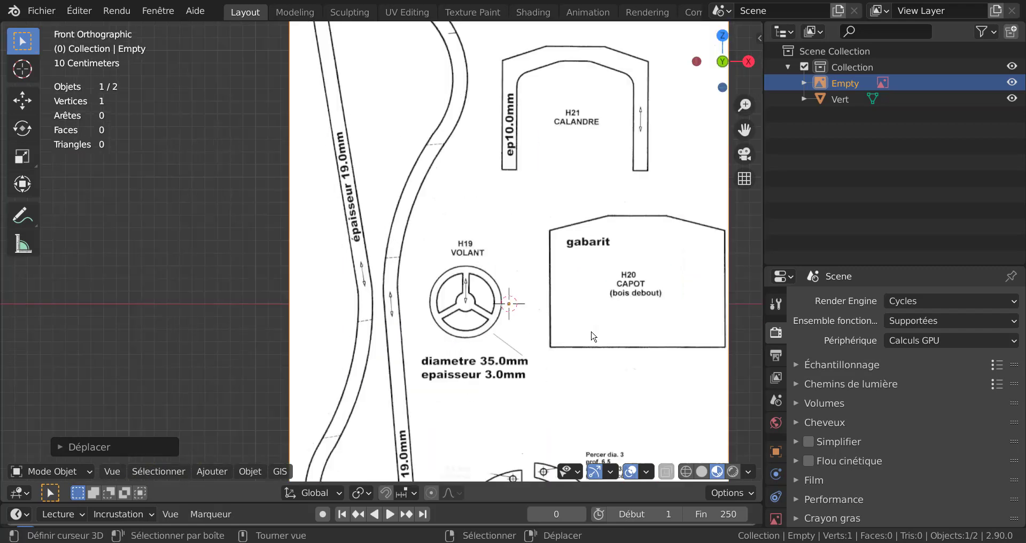
scroll(591, 335, "down", 3)
middle_click_drag(560, 320, 527, 392, "shift")
Step: Select the Vert object instead of the image and place it on the lower corner of the curved fender strip's upper end
key("g")
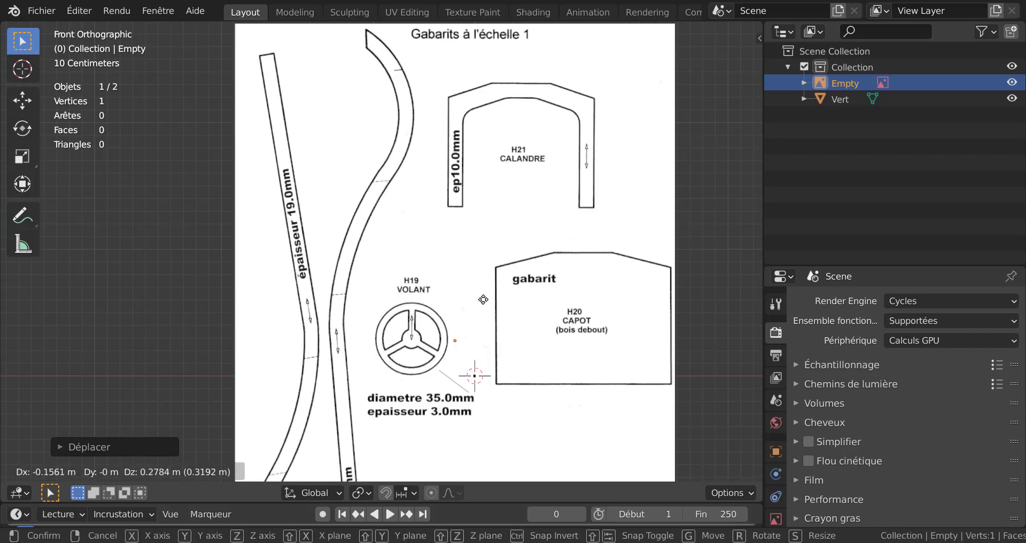
right_click(523, 316)
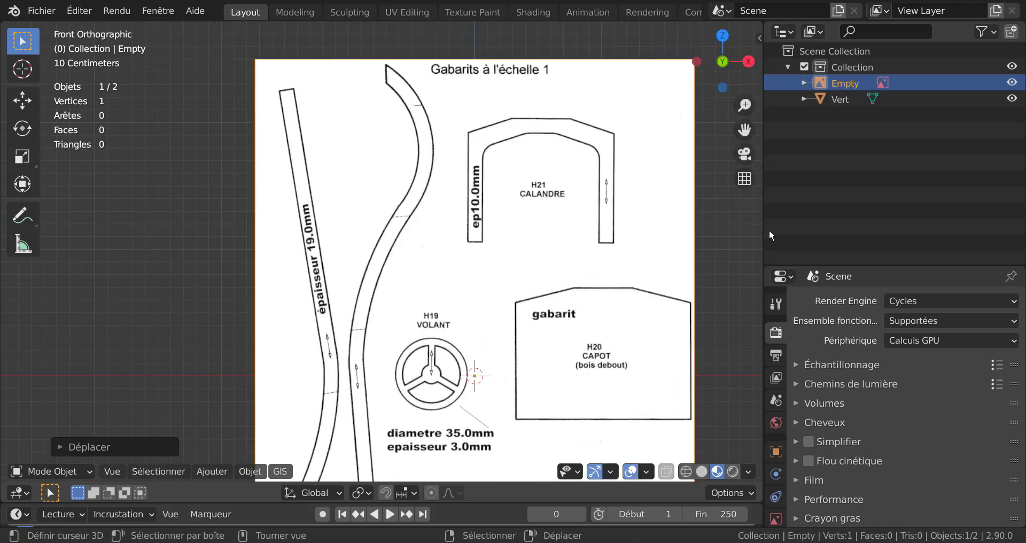
left_click(861, 99)
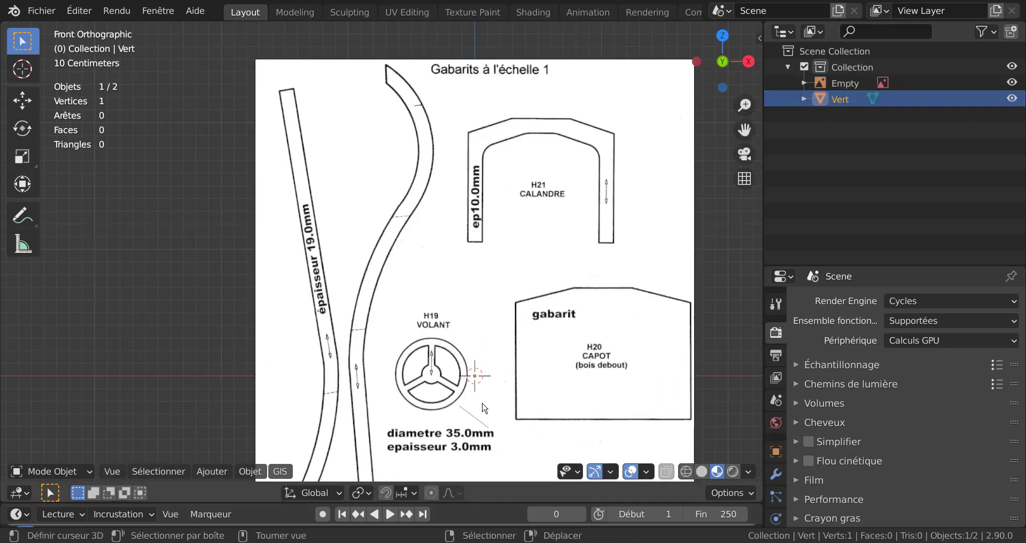
key("g")
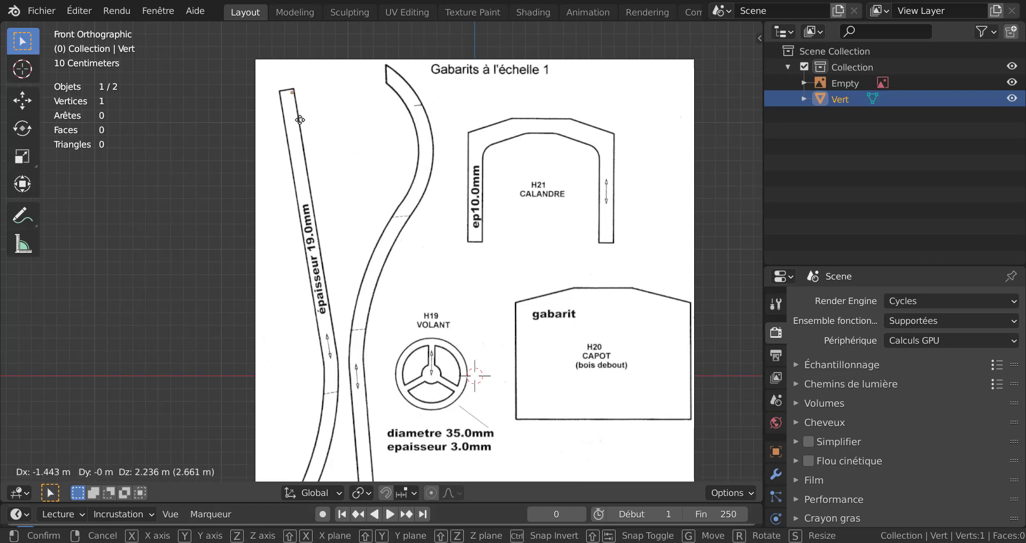
left_click(399, 111)
middle_click_drag(452, 166, 449, 321, "shift")
scroll(449, 321, "up", 8)
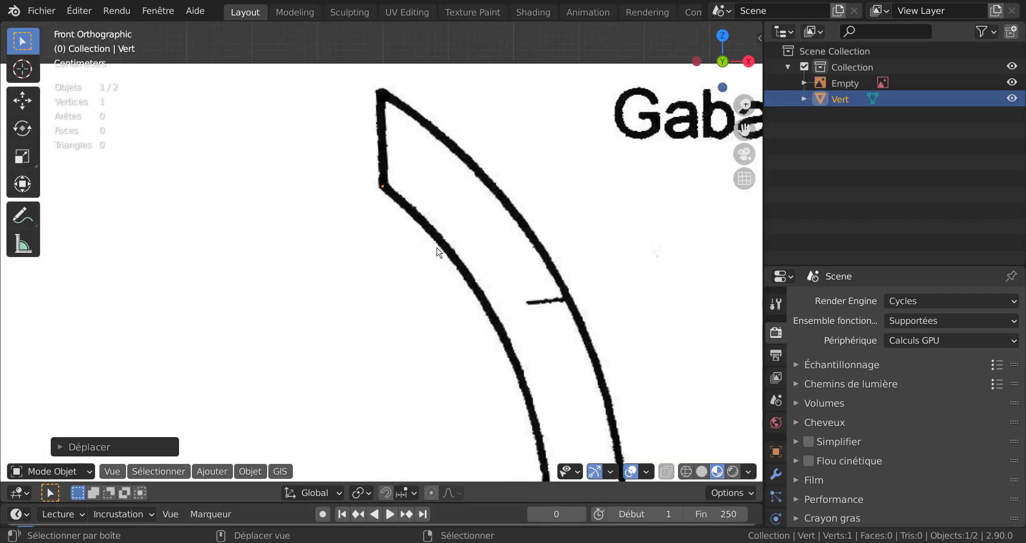
middle_click_drag(470, 286, 411, 284, "shift")
scroll(409, 285, "down", 3)
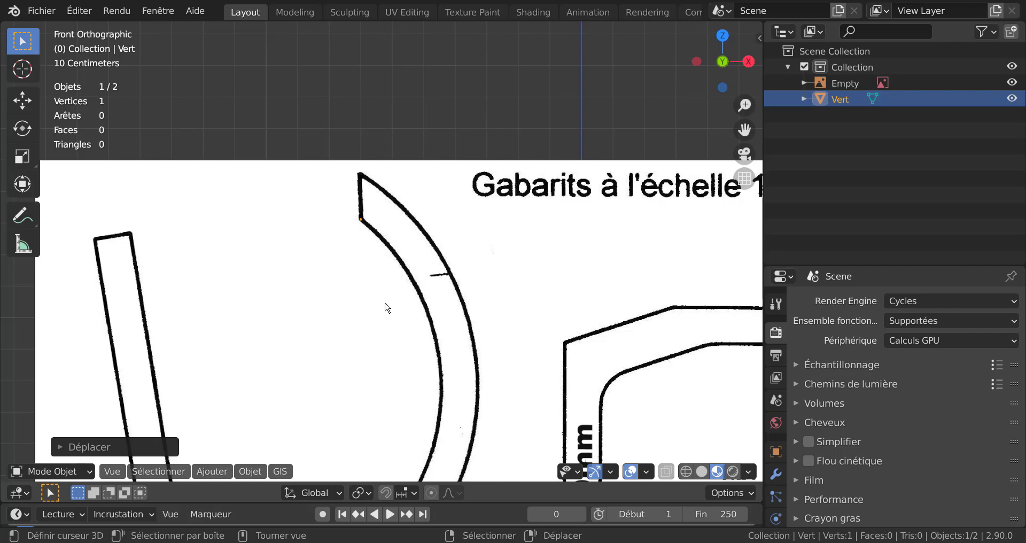
Step: Move the Vert object up along Z onto the upper tip of the curved fender strip and fine-tune its position there
key("g")
key("z")
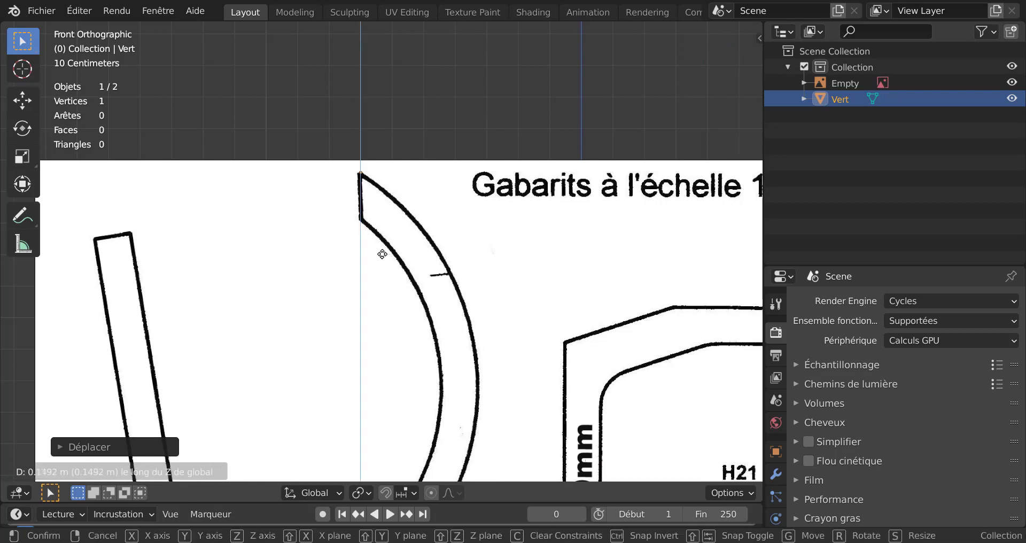
left_click(379, 261)
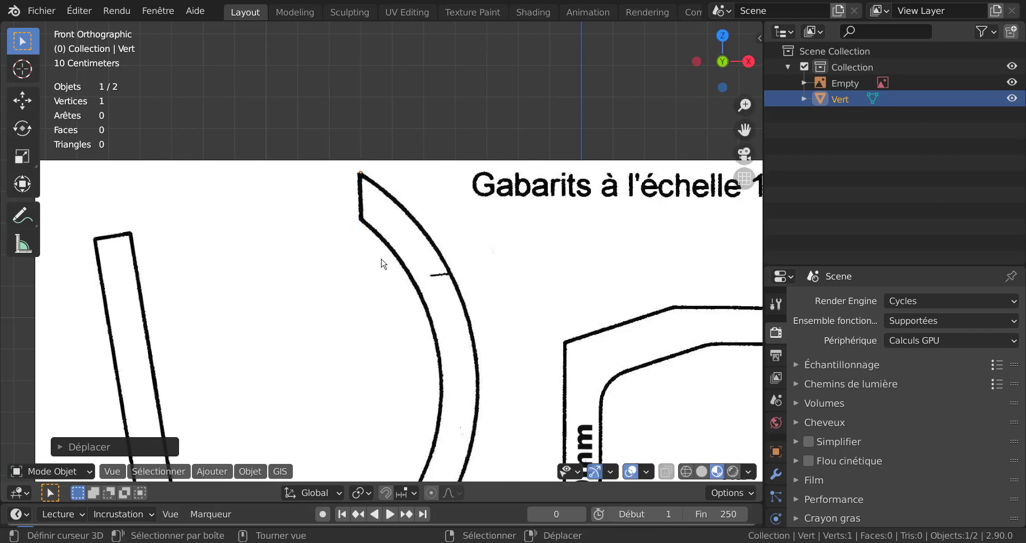
key("g")
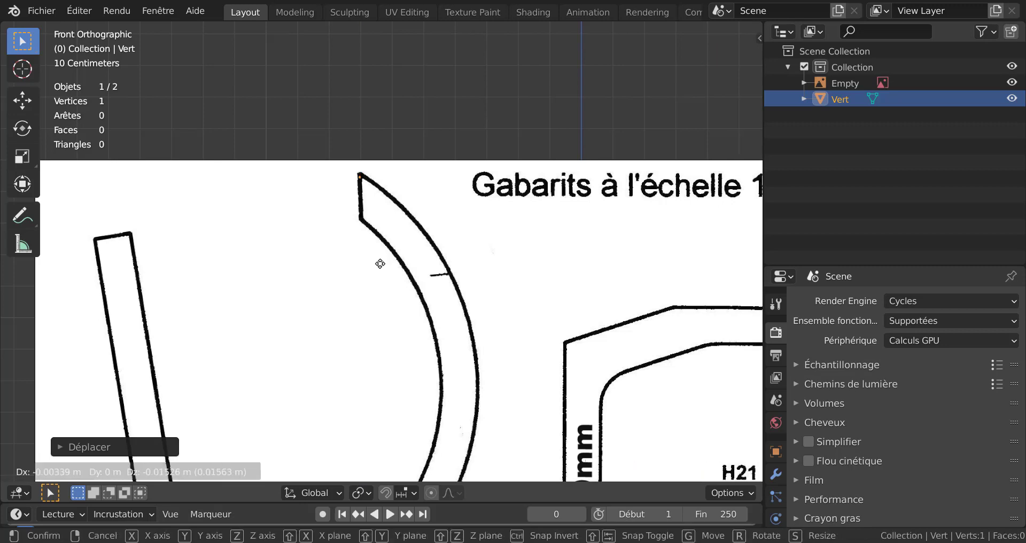
left_click(380, 262)
Step: Enter edit mode on the Vert object and move its vertex from the strip's tip a short way down the outer edge
scroll(381, 263, "down", 8)
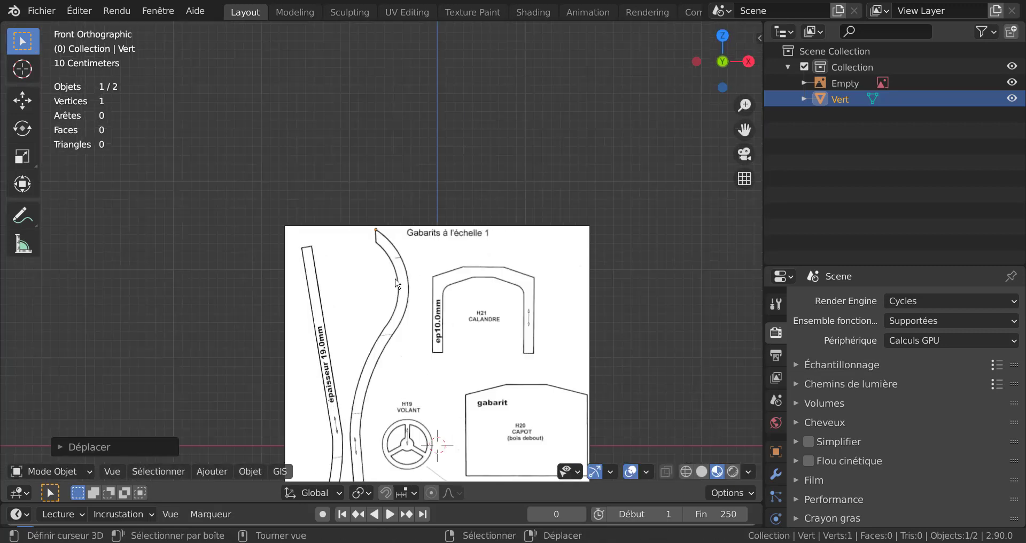
middle_click_drag(396, 283, 443, 308)
key("KP_1")
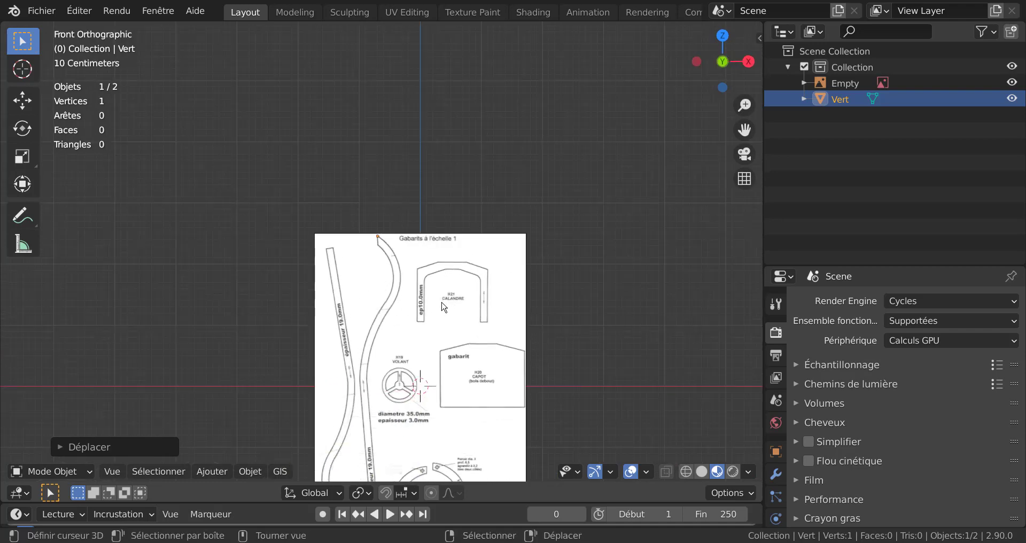
scroll(443, 307, "up", 6)
scroll(441, 302, "down", 2)
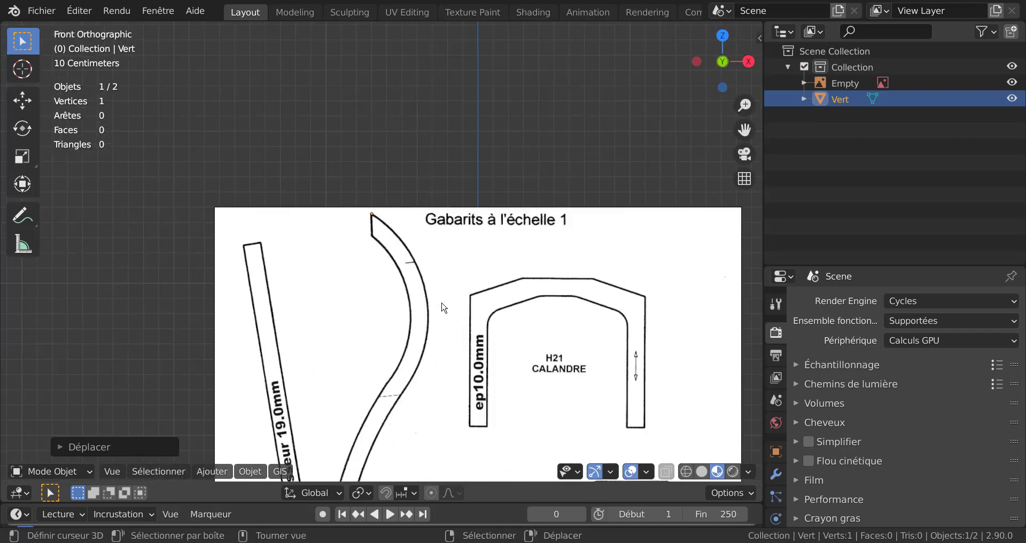
middle_click_drag(443, 298, 440, 276, "shift")
scroll(420, 219, "up", 2)
middle_click_drag(420, 224, 409, 268, "shift")
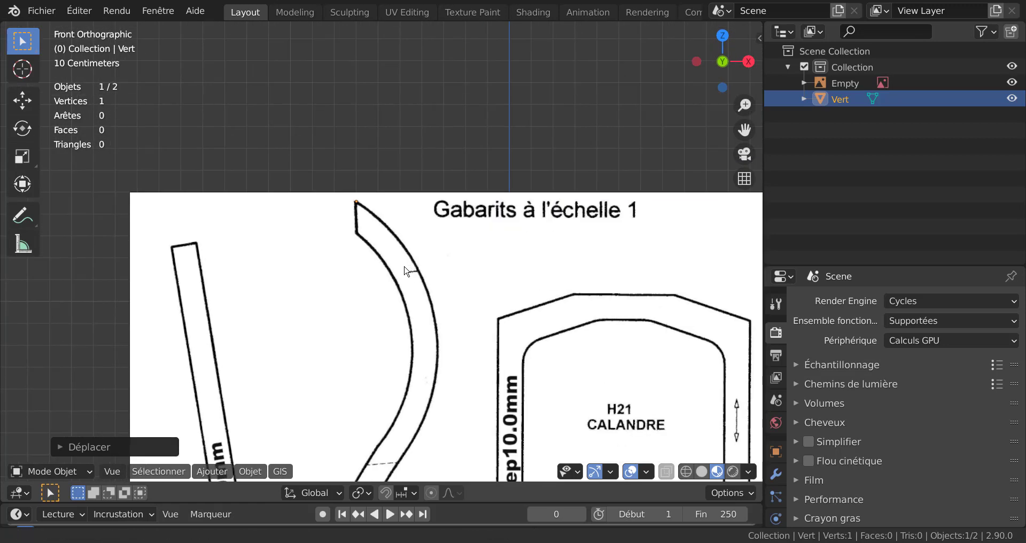
scroll(386, 289, "up", 2)
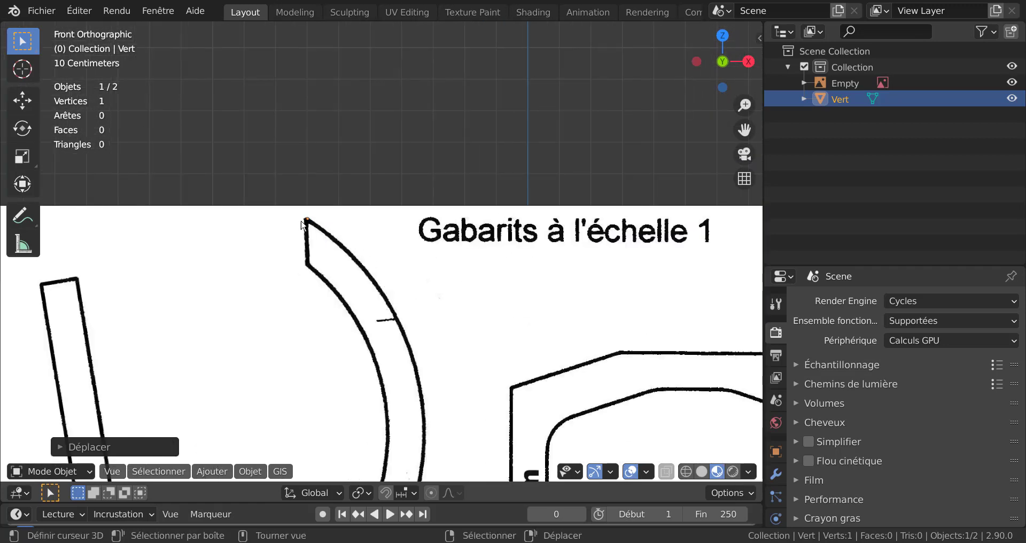
key("Tab")
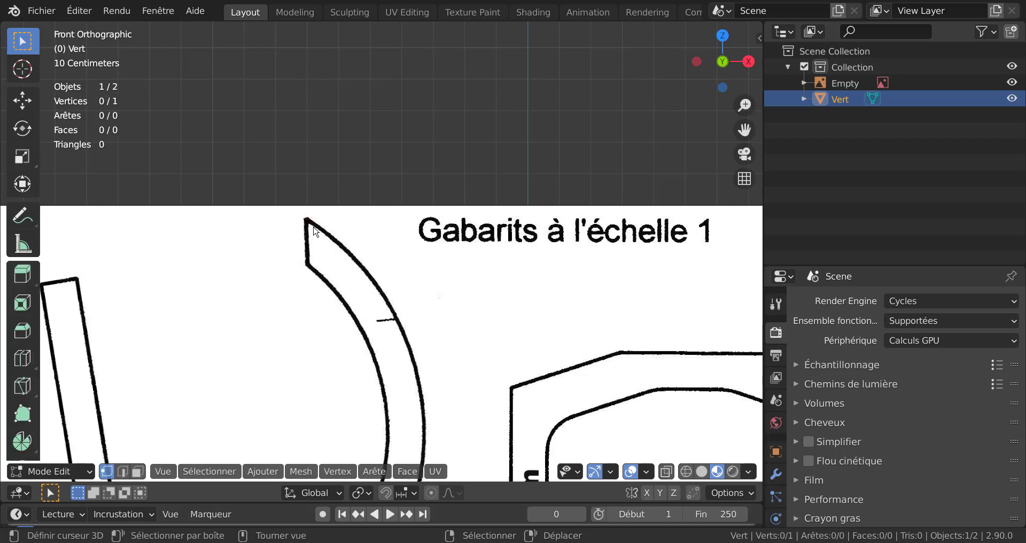
key("Tab")
key("Tab")
key("e")
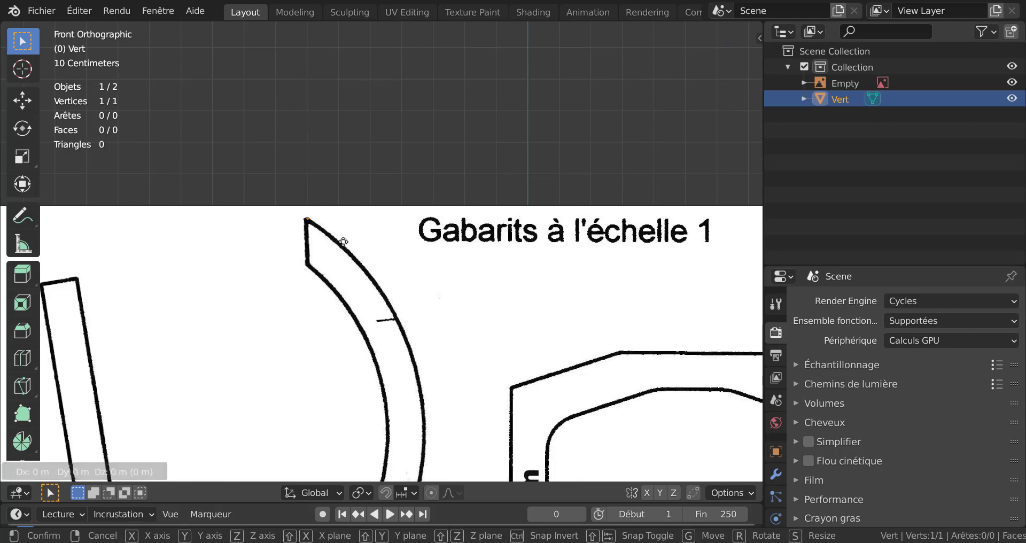
left_click(377, 271)
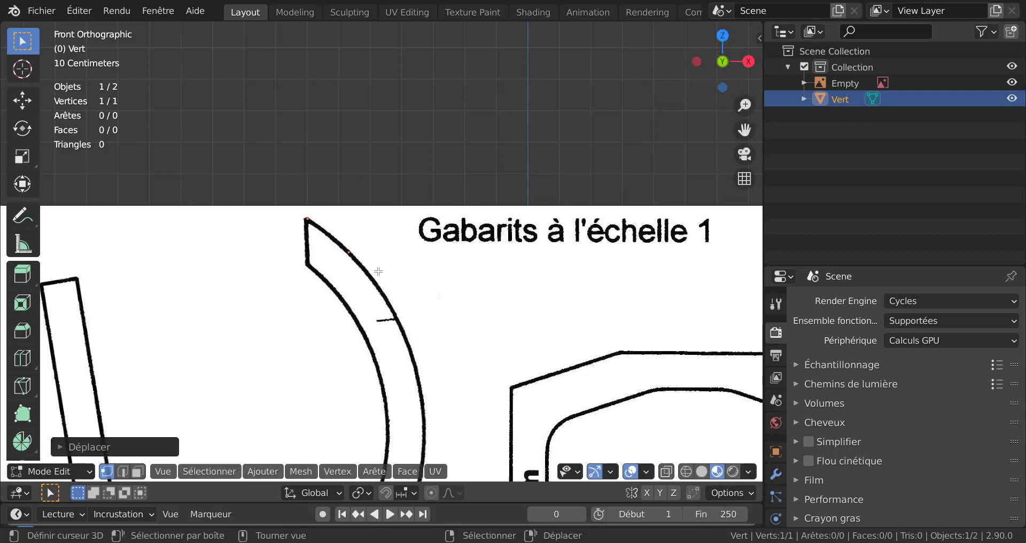
Step: Extrude five vertices in succession down the strip's outer edge, continuing past the short tick mark toward the widest part of the curve
key("e")
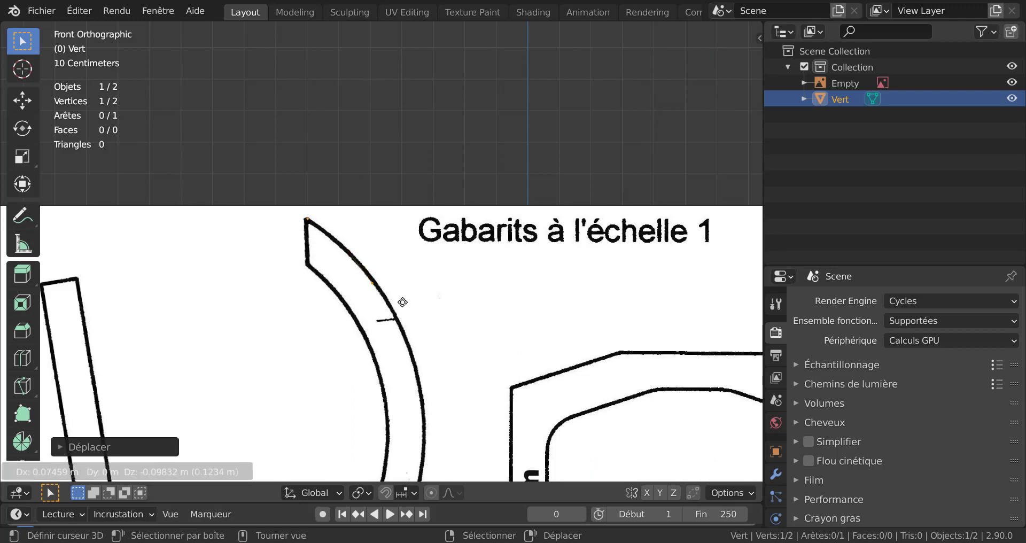
left_click(409, 307)
key("e")
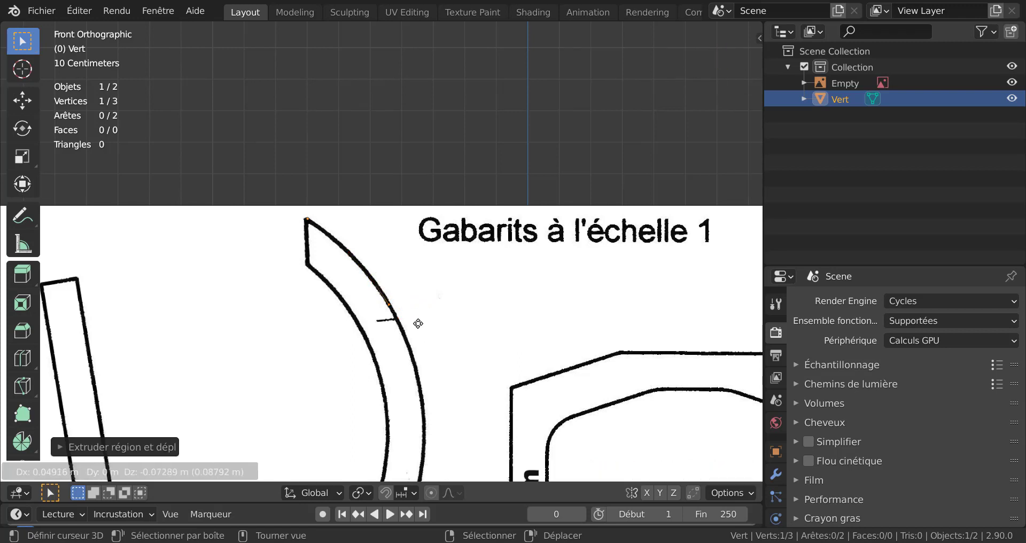
left_click(418, 321)
key("e")
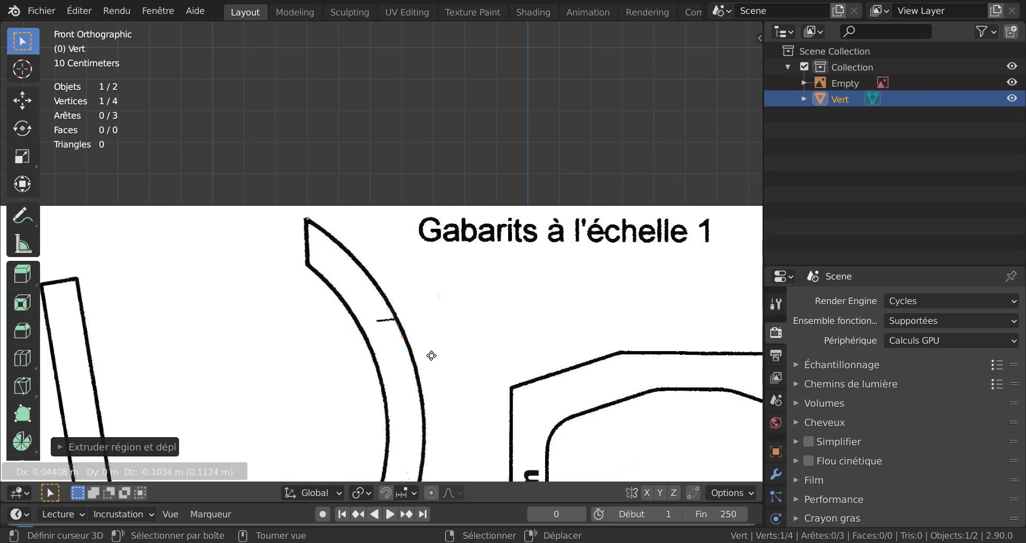
left_click(430, 353)
key("e")
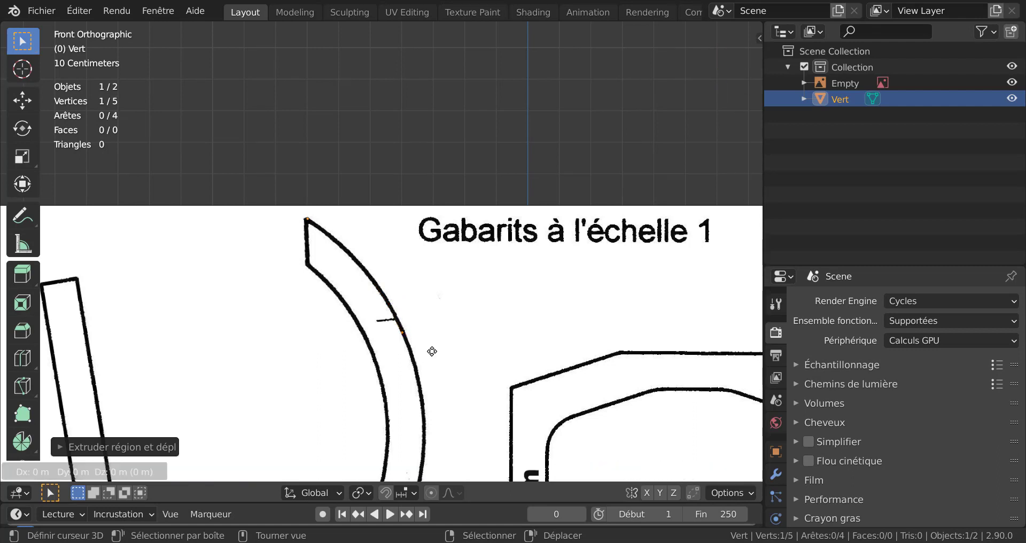
left_click(445, 398)
key("e")
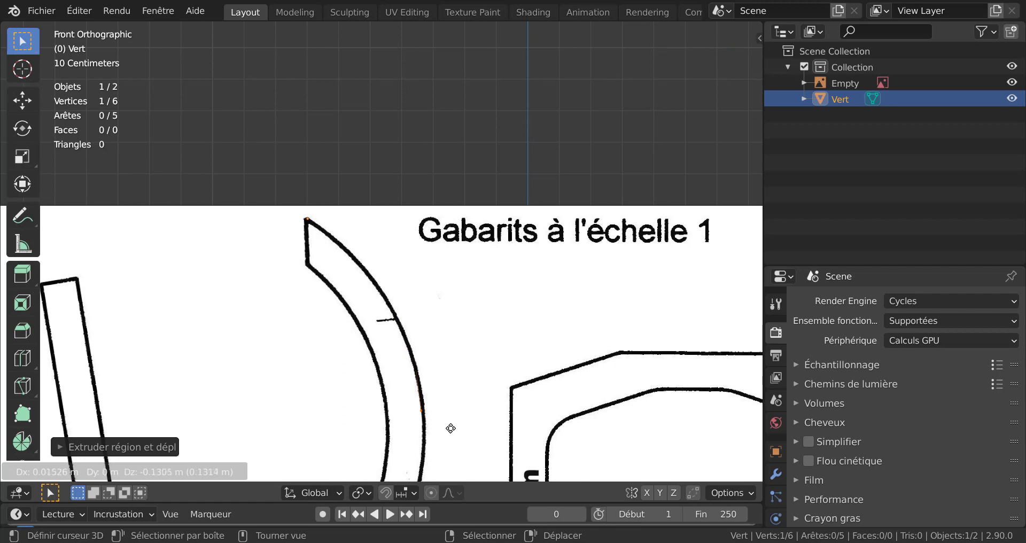
left_click(455, 424)
Step: Shift the last extruded vertex slightly so it sits on the strip's outer line
middle_click_drag(486, 406, 487, 232, "shift")
scroll(487, 232, "up", 2)
scroll(486, 231, "up", 1)
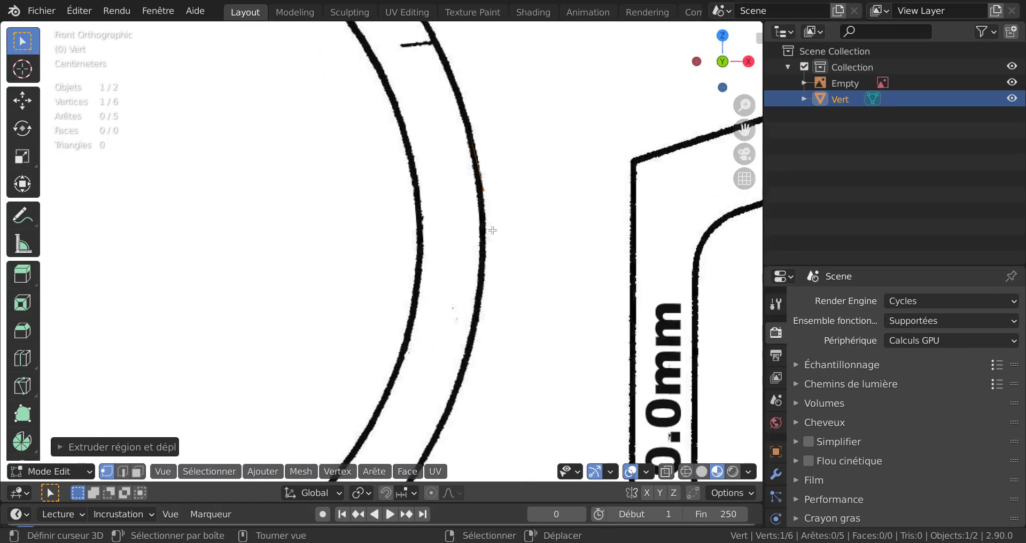
key("e")
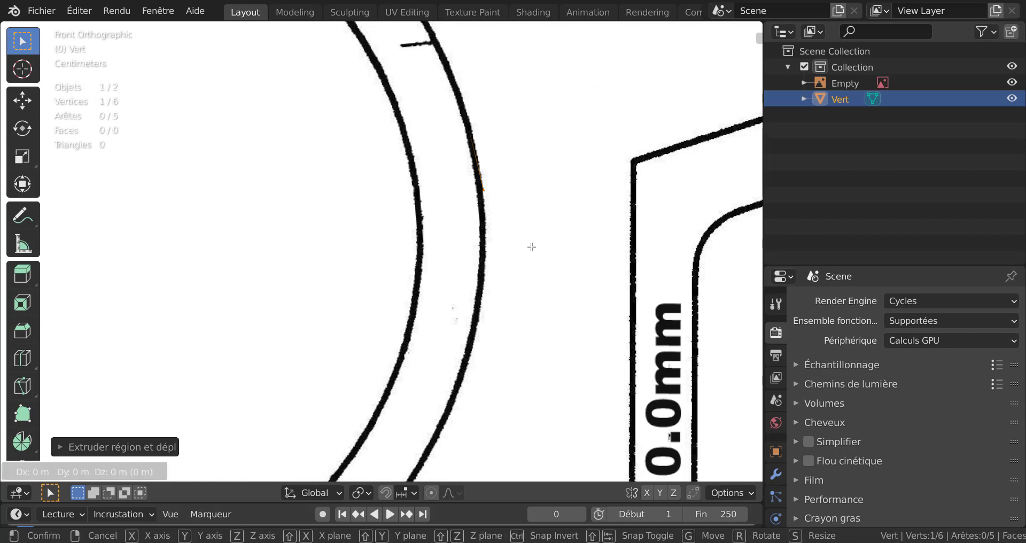
left_click(487, 242)
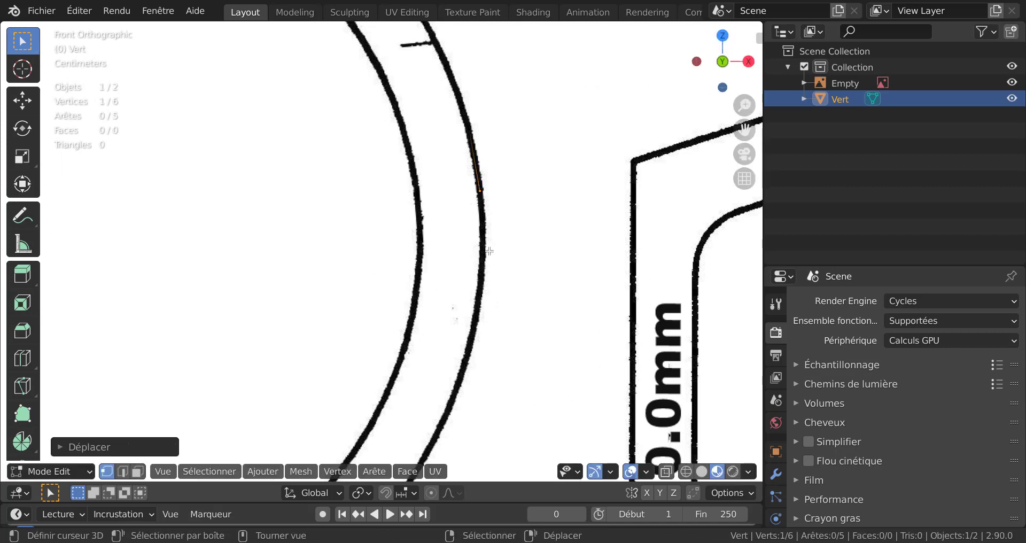
Step: Extrude three vertices along the outer edge around the widest part of the strip's upper bend
key("e")
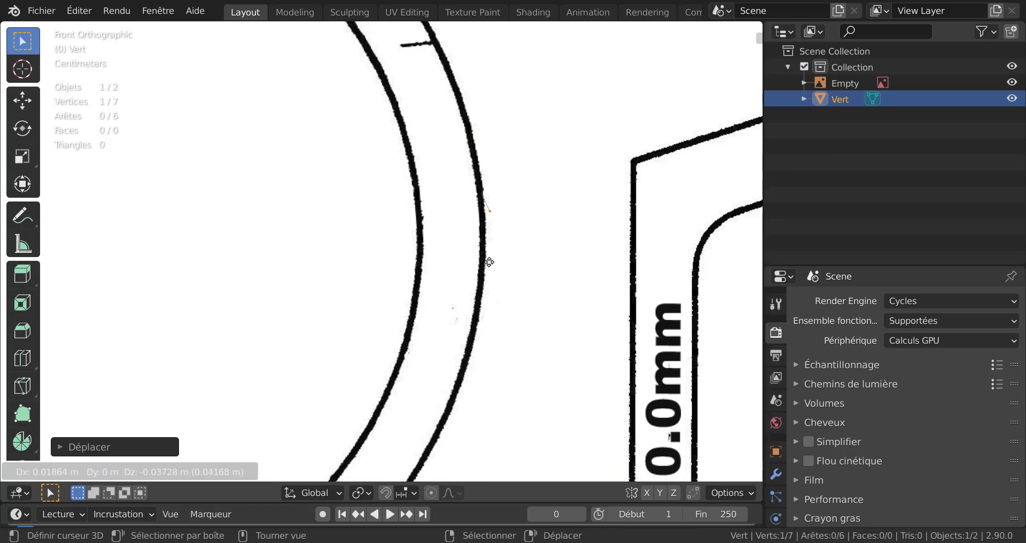
left_click(475, 288)
key("e")
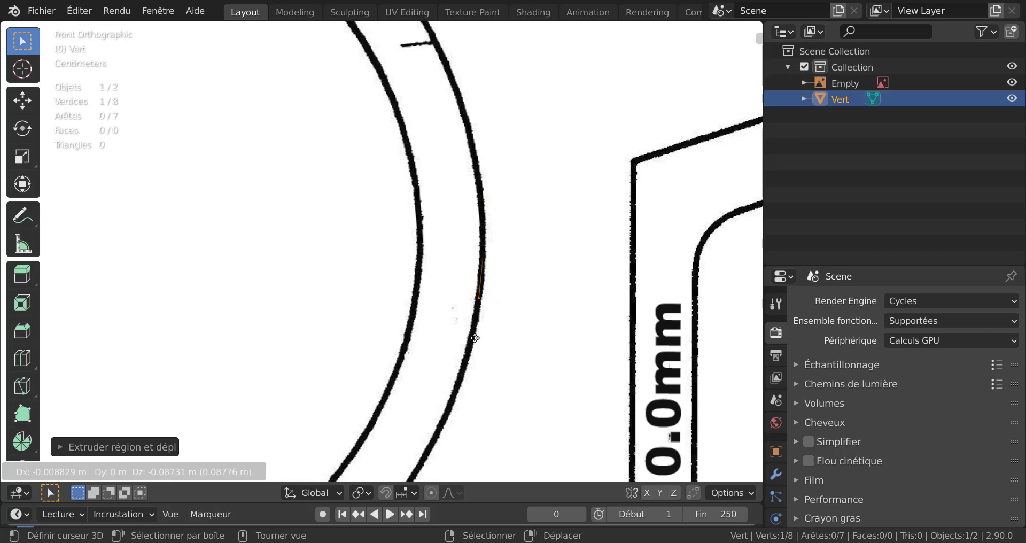
left_click(471, 361)
key("e")
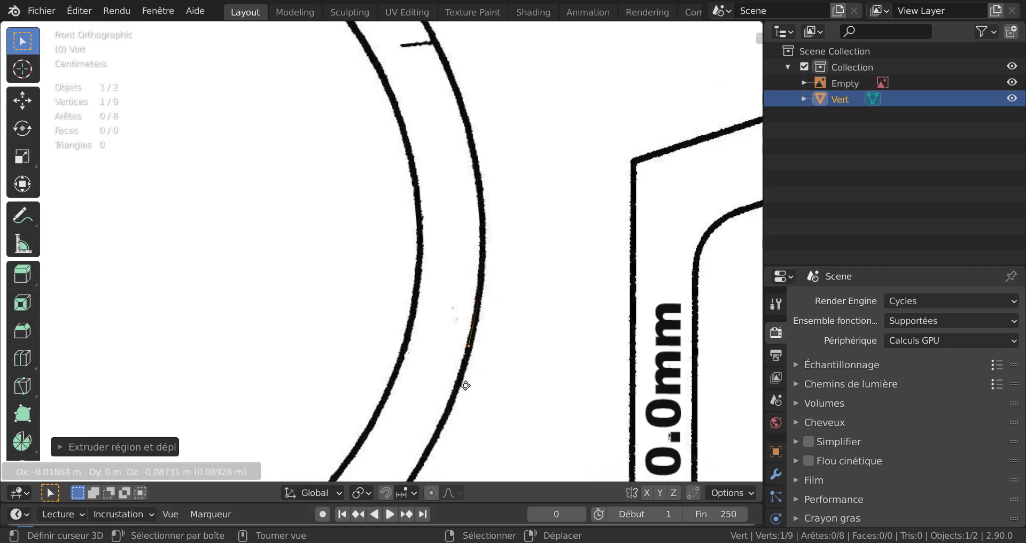
left_click(465, 383)
Step: Extrude four vertices down the outer edge to the dashed line crossing the strip below the upper bend
middle_click_drag(520, 335, 524, 224, "shift")
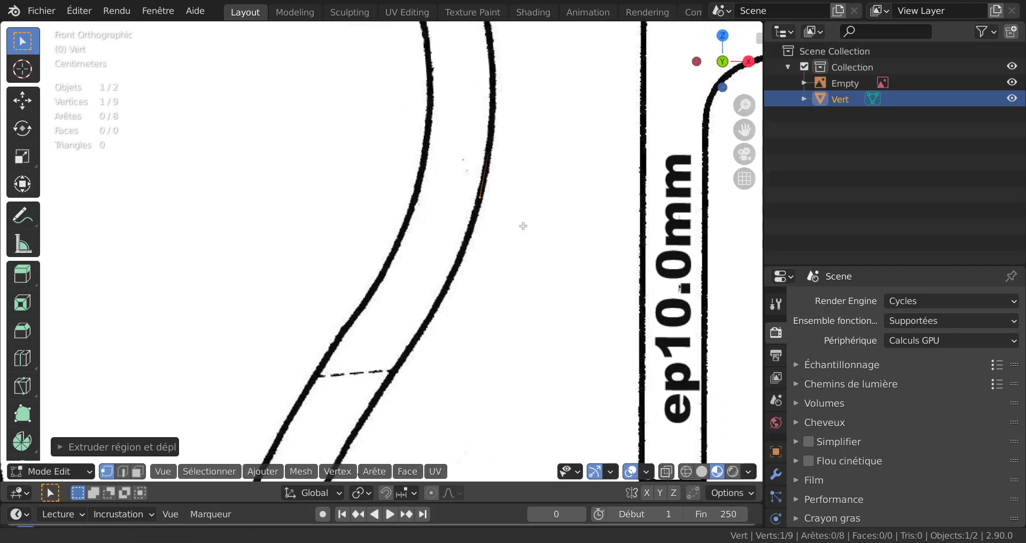
key("e")
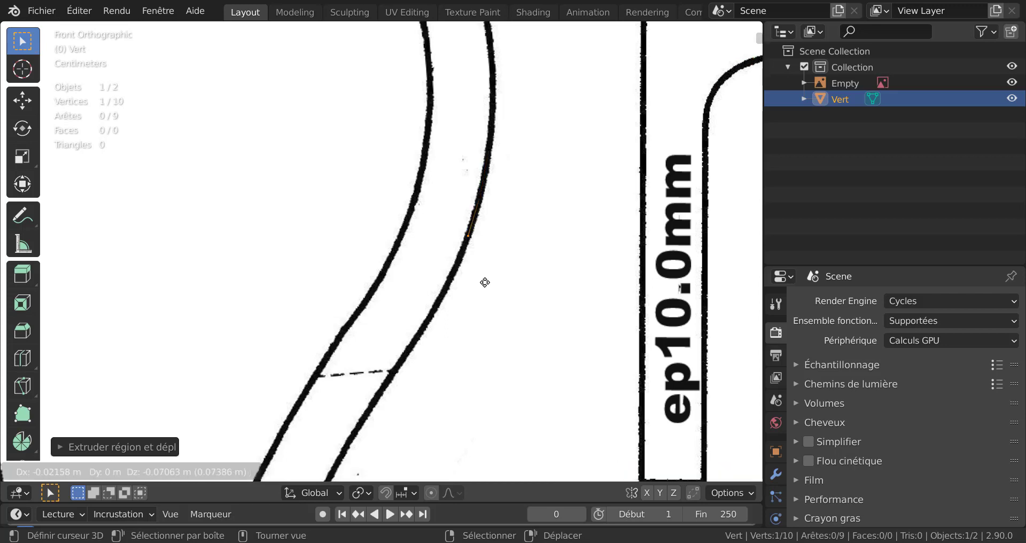
left_click(483, 283)
key("e")
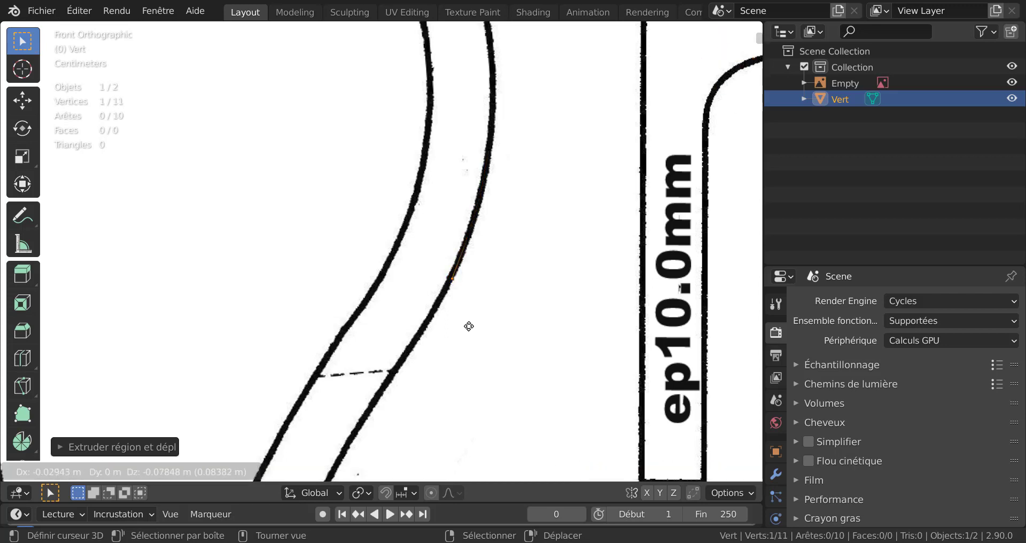
left_click(467, 323)
key("e")
left_click(440, 376)
key("e")
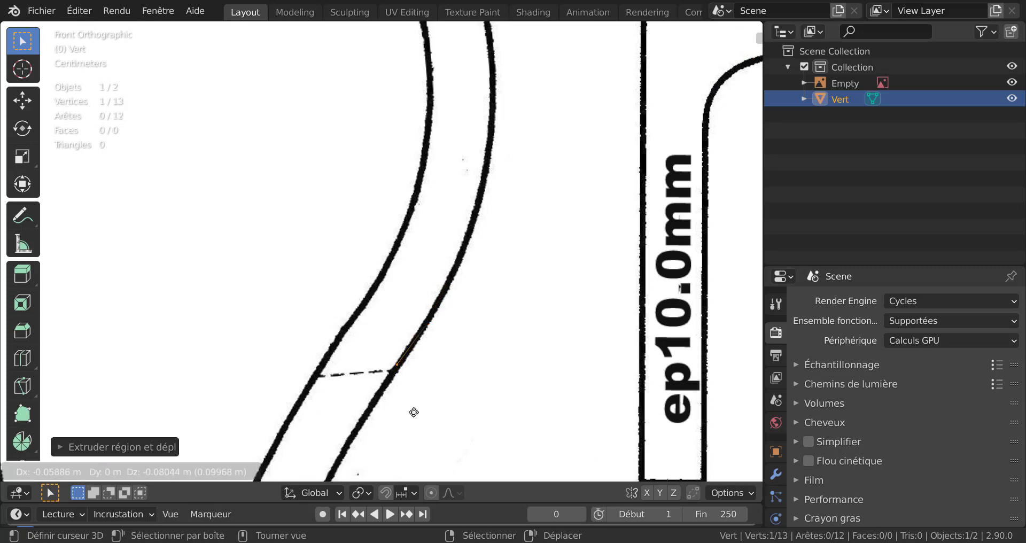
left_click(414, 418)
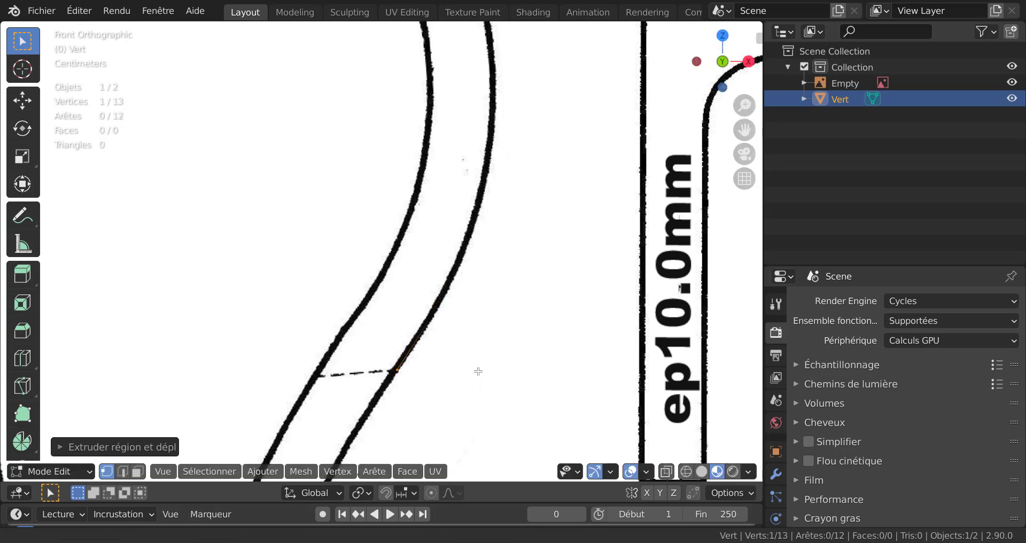
Step: Extrude three vertices along the outer edge just below the dashed line at the end of the upper bend
mouse_move(478, 371)
middle_mouse_down("shift")
mouse_move(543, 222)
mouse_move(527, 233)
middle_mouse_up("shift")
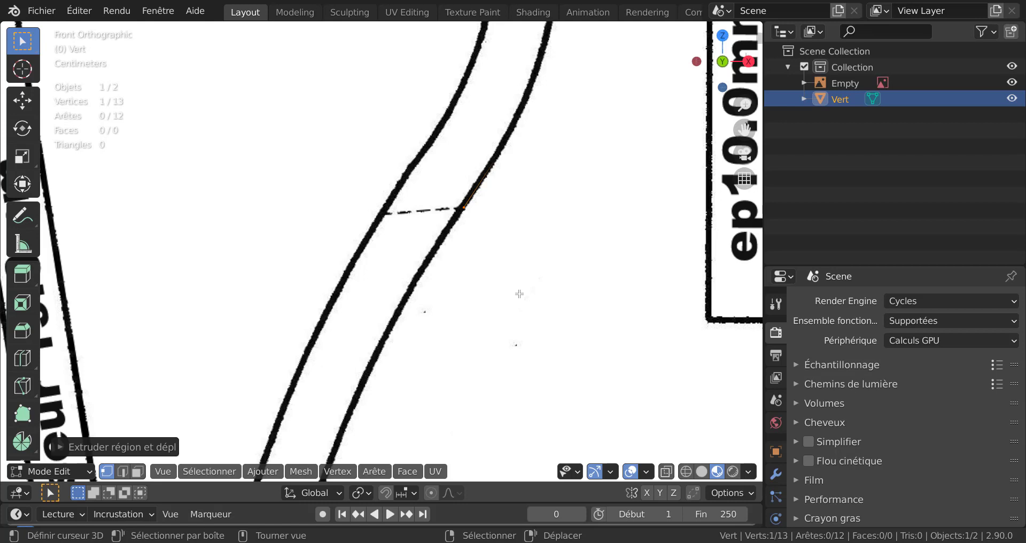
key("e")
left_click(491, 323)
key("e")
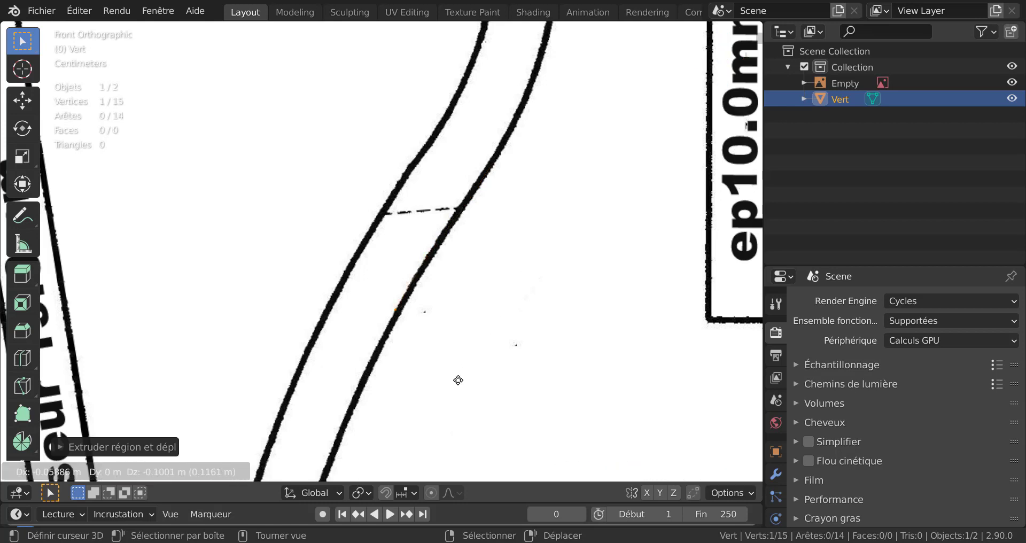
left_click(460, 386)
key("e")
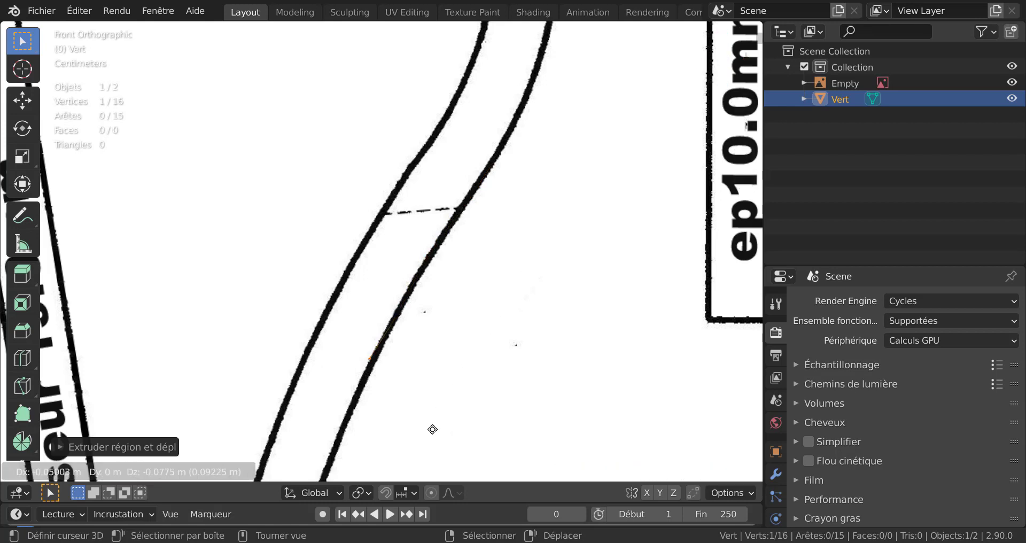
left_click(437, 429)
Step: Extrude four vertices down the strip's edge facing the H19 VOLANT drawing, ending just below the next dashed line
scroll(510, 379, "down", 3)
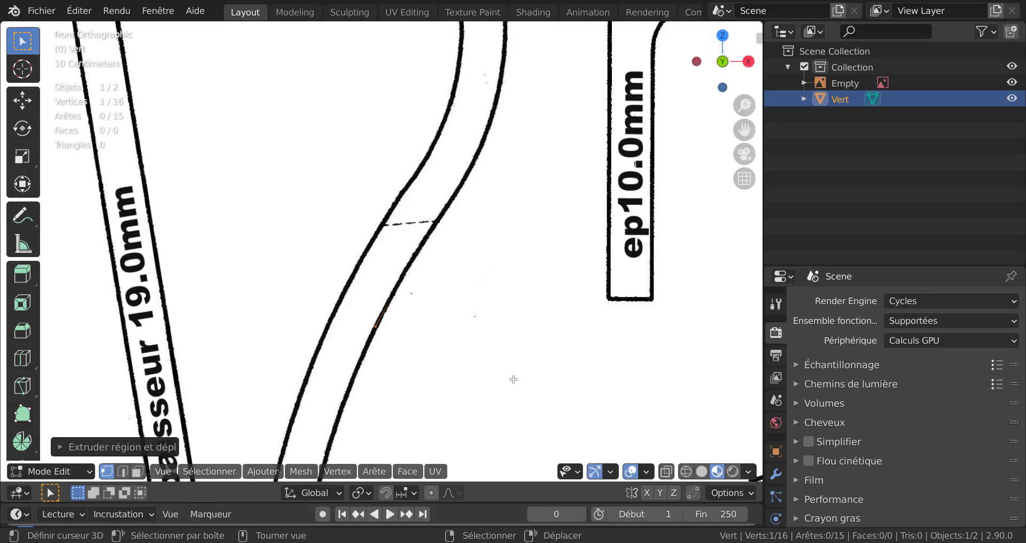
middle_click_drag(514, 370, 562, 198, "shift")
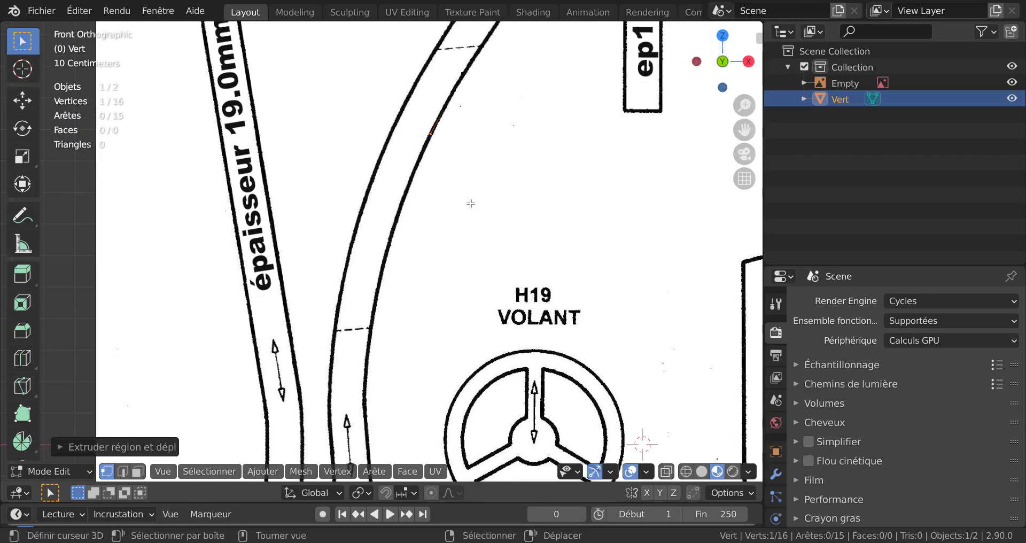
key("e")
left_click(434, 282)
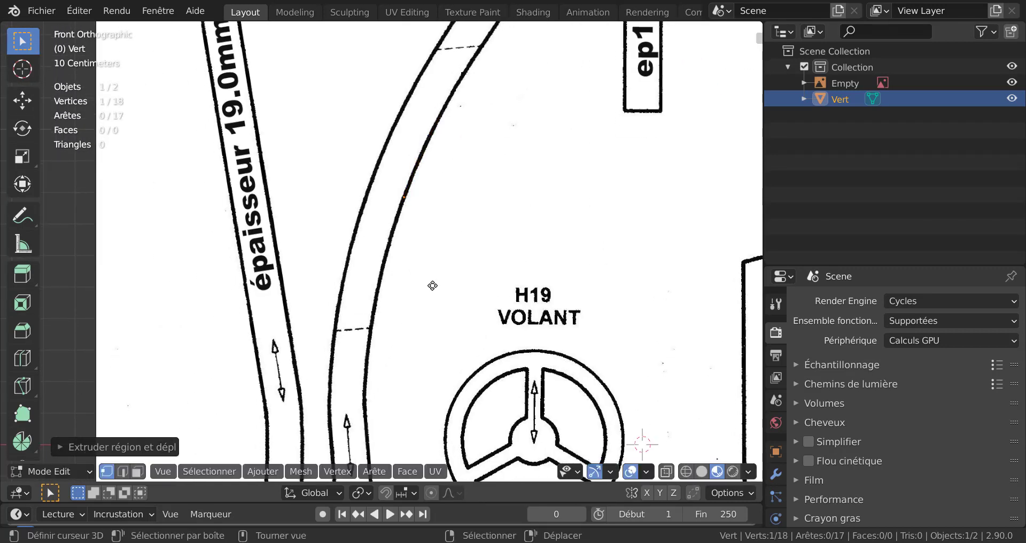
key("e")
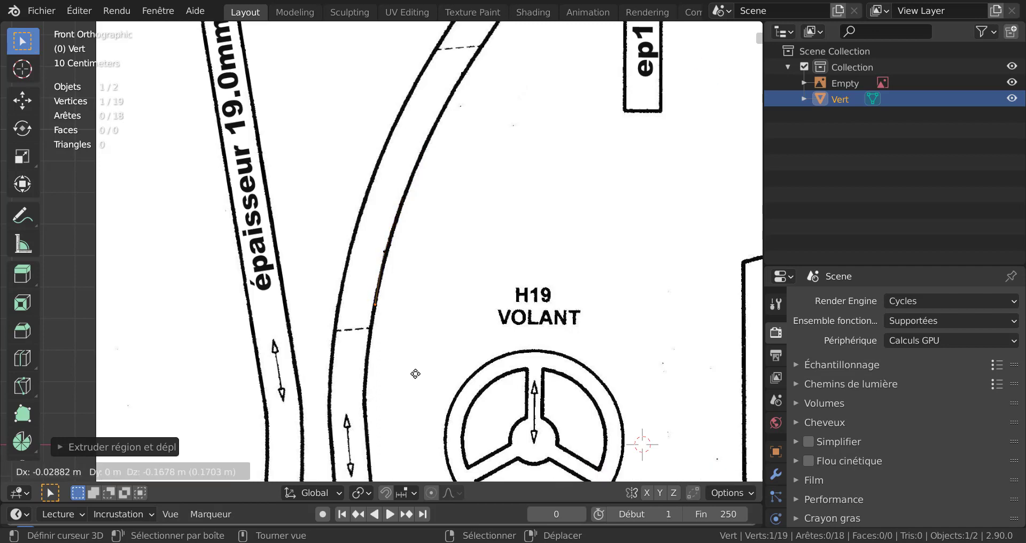
left_click(416, 373)
key("e")
left_click(407, 429)
scroll(408, 430, "down", 3)
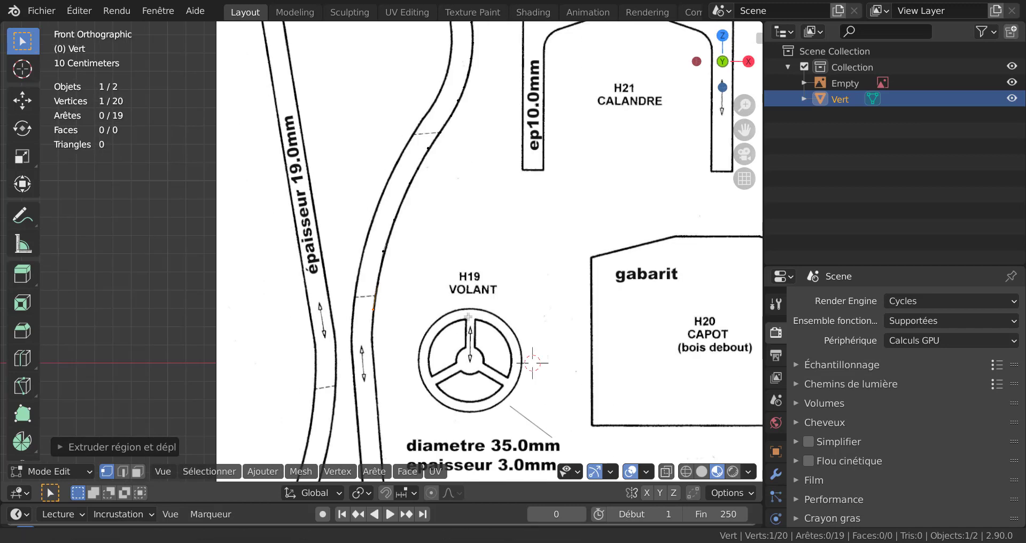
Step: Extrude two vertices down the strip's traced edge alongside the H19 VOLANT steering wheel drawing
middle_click_drag(468, 317, 513, 181, "shift")
scroll(457, 221, "up", 2)
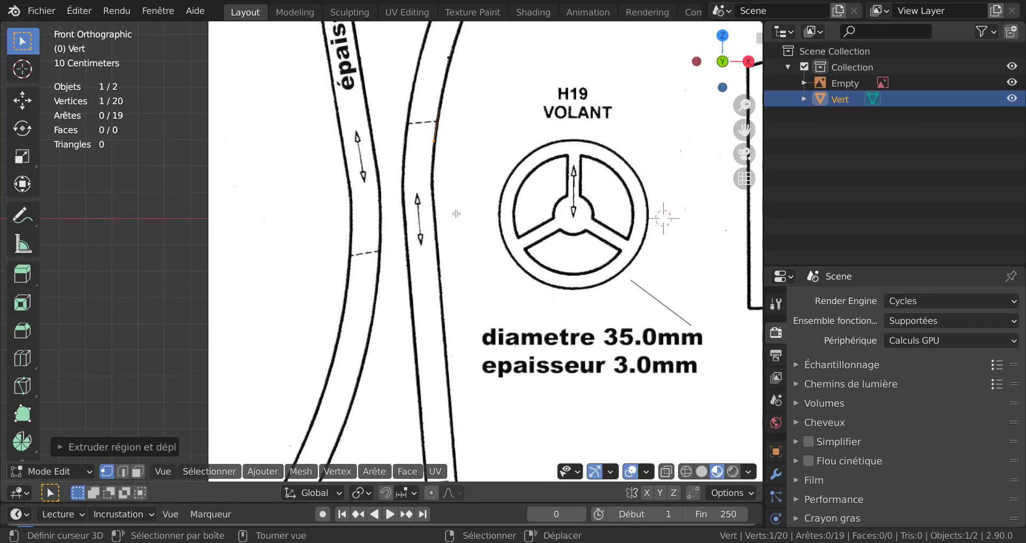
key("e")
left_click(457, 256)
key("e")
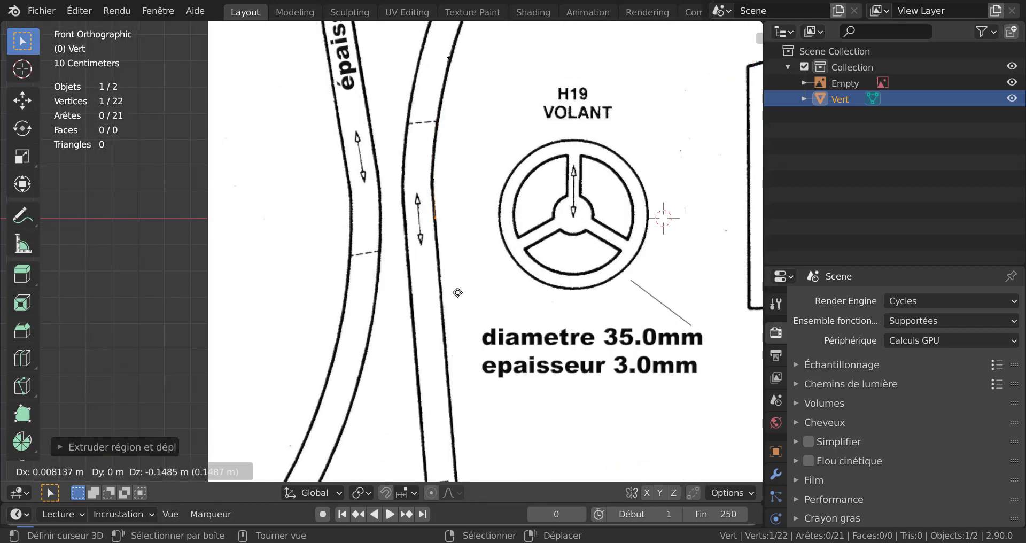
left_click(457, 292)
Step: Extrude two vertices down the straight section marked "epaisseur 19.0mm", ending at the strip's bottom corner
scroll(460, 305, "down", 2)
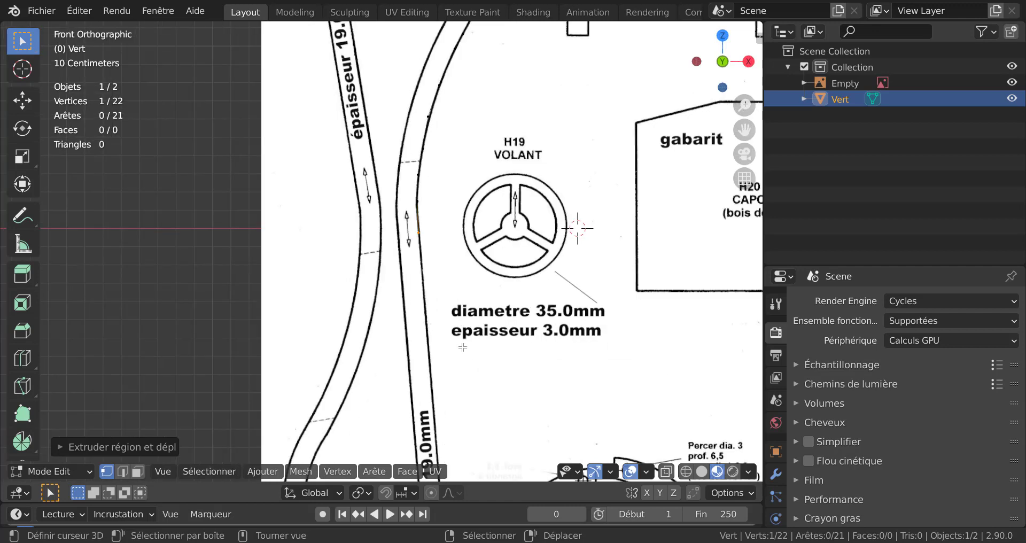
mouse_move(459, 338)
middle_mouse_down()
mouse_move(435, 314)
mouse_move(436, 286)
middle_mouse_up()
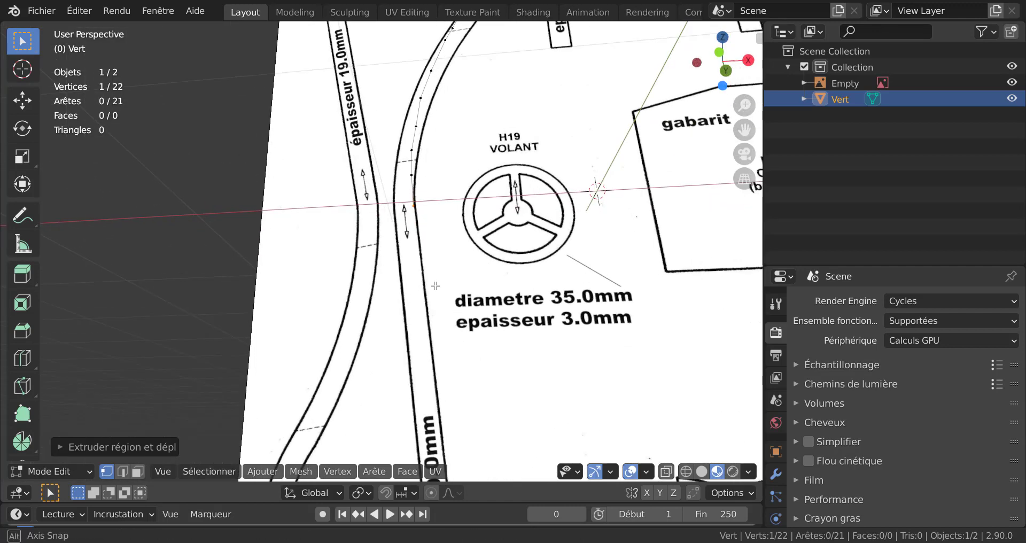
key("KP_1")
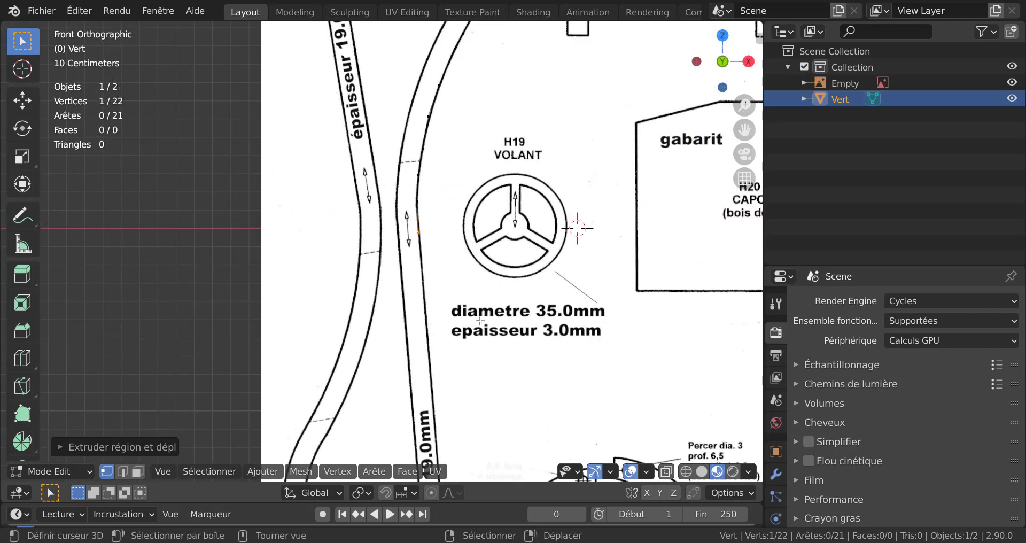
middle_click_drag(461, 317, 442, 268, "shift")
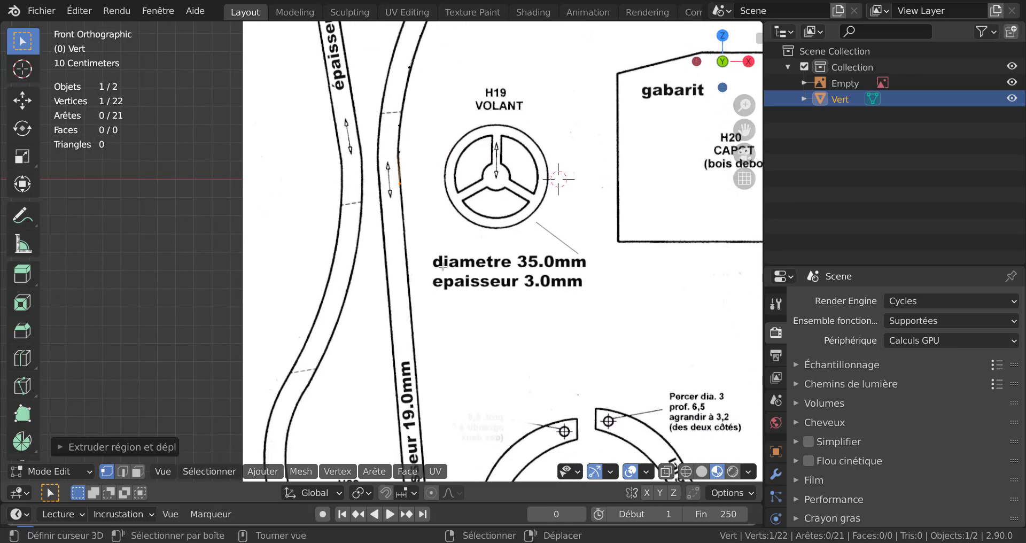
scroll(443, 266, "up", 1)
mouse_move(483, 184)
middle_mouse_down("shift")
mouse_move(476, 95)
mouse_move(494, 197)
mouse_move(540, 256)
mouse_move(621, 321)
mouse_move(447, 427)
mouse_move(453, 255)
middle_mouse_up("shift")
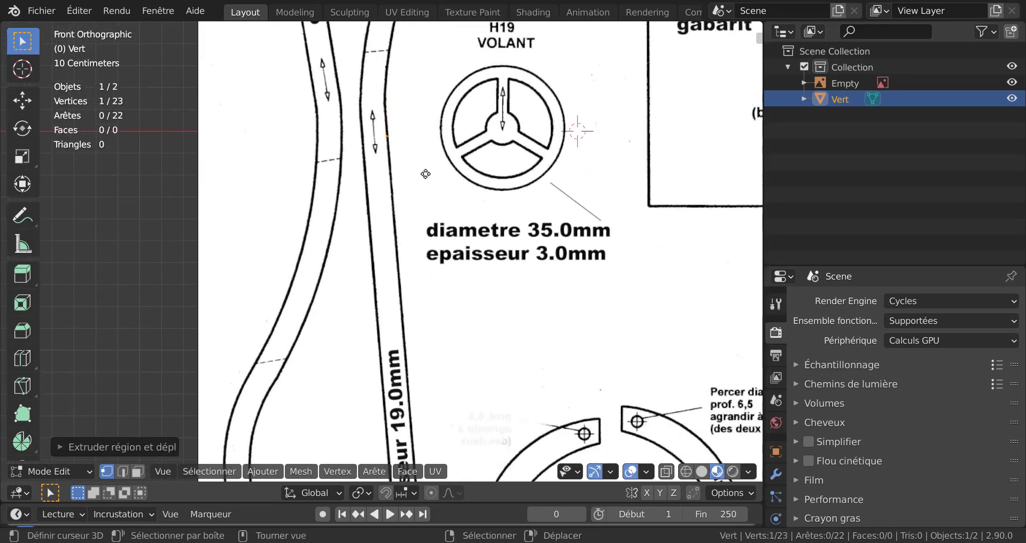
key("e")
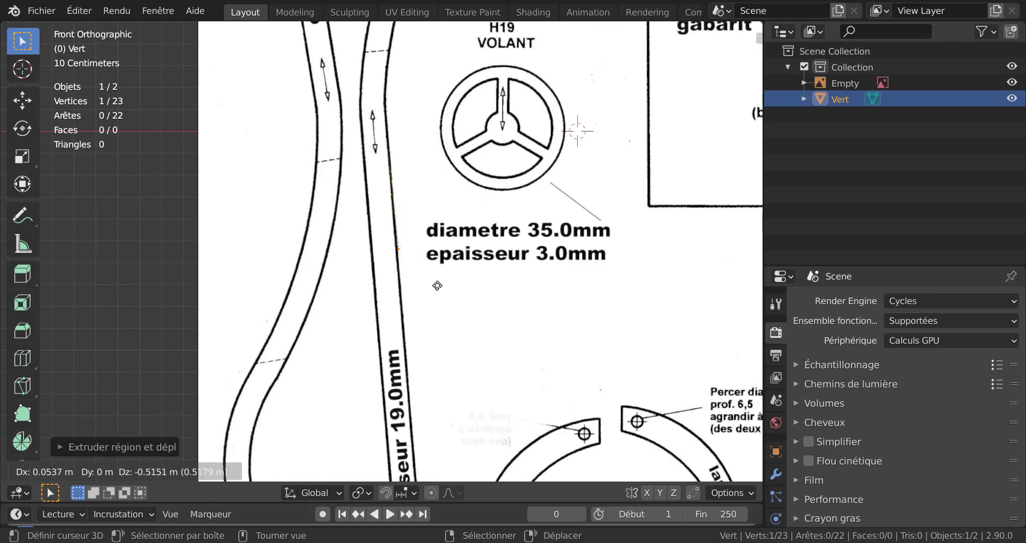
left_click(437, 305)
scroll(437, 305, "down", 4)
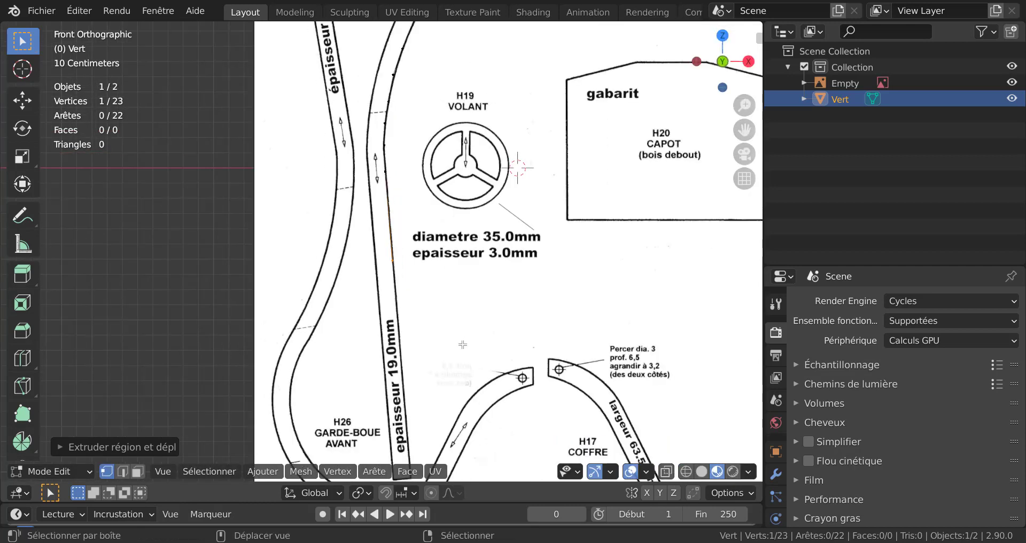
middle_click_drag(437, 305, 441, 190, "shift")
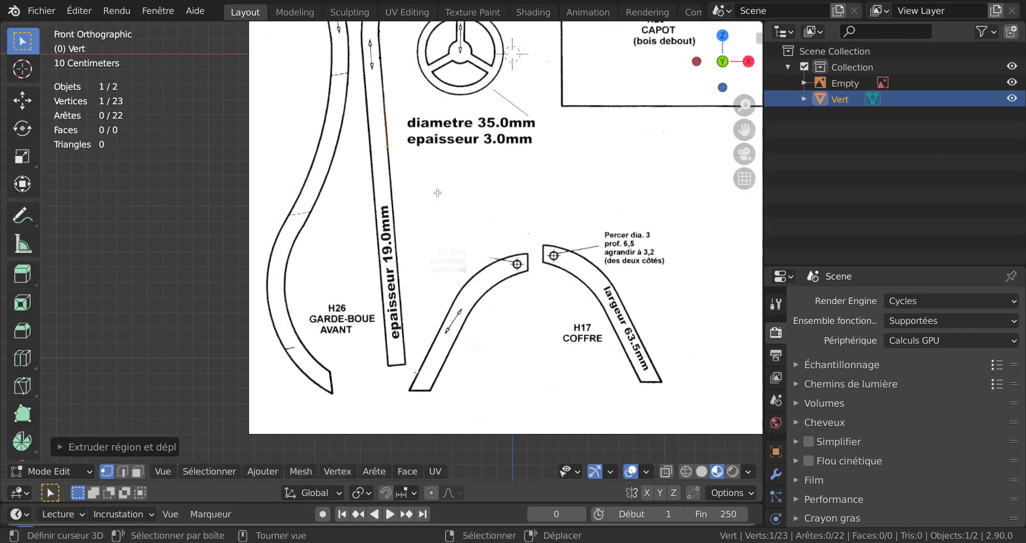
key("e")
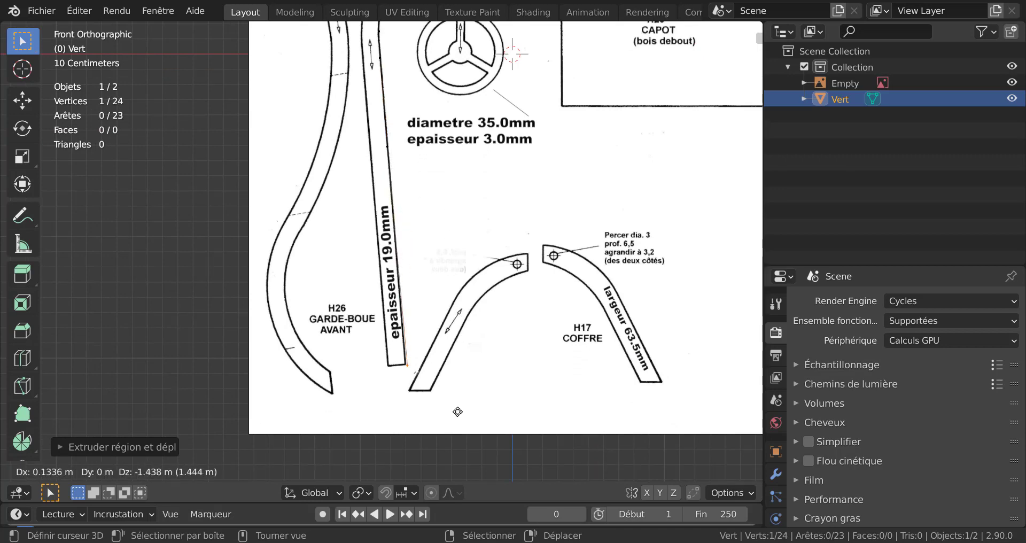
left_click(458, 410)
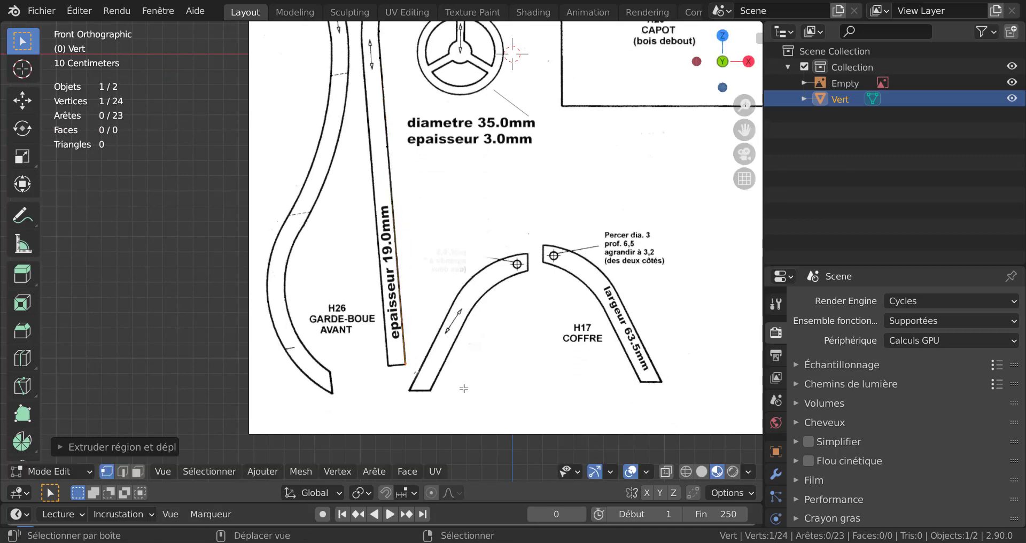
Step: Extrude the whole traced edge and move the copy along X onto the strip's opposite edge
middle_click_drag(464, 388, 492, 255, "shift")
scroll(490, 247, "up", 3)
middle_click_drag(483, 213, 447, 411, "shift")
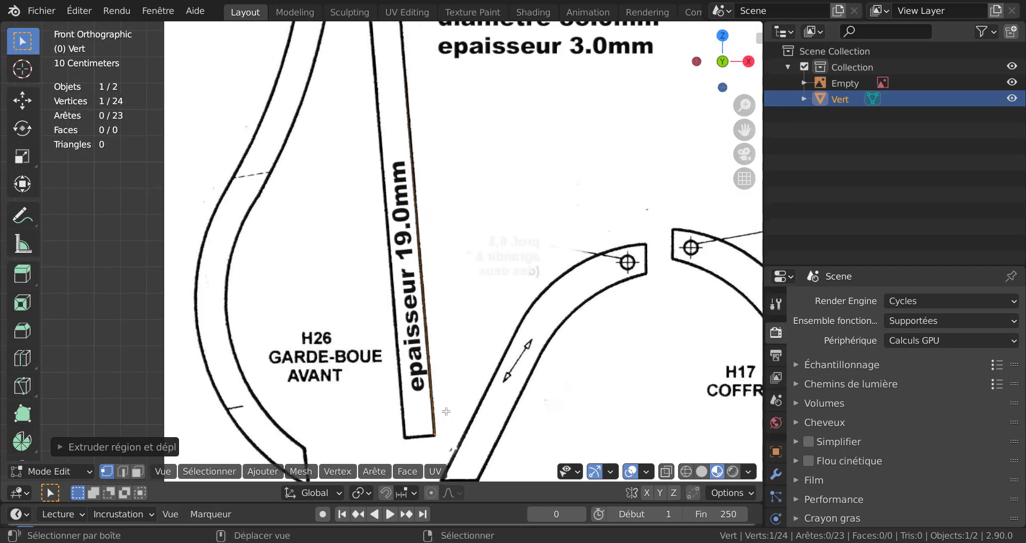
scroll(446, 412, "down", 5)
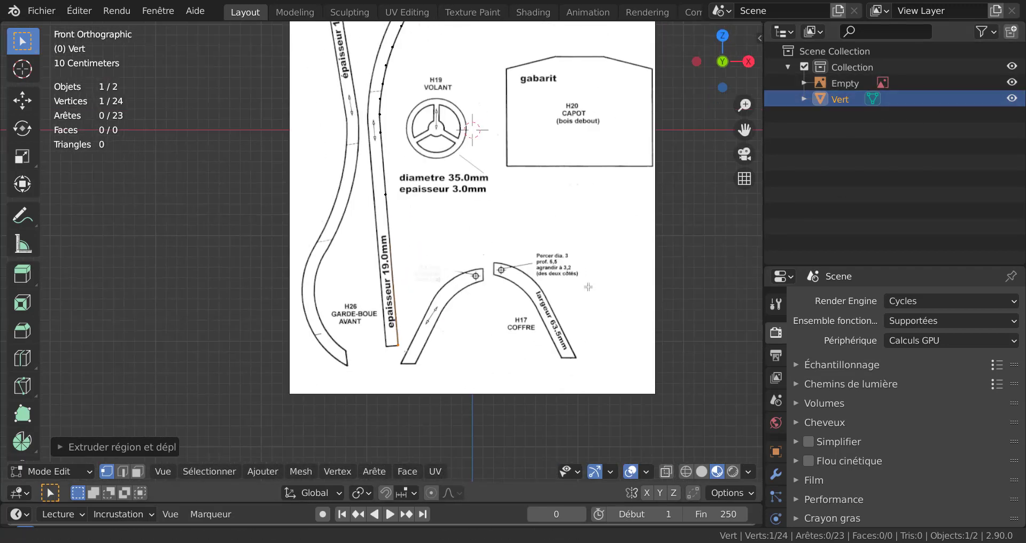
middle_click_drag(588, 287, 586, 385, "shift")
key("a")
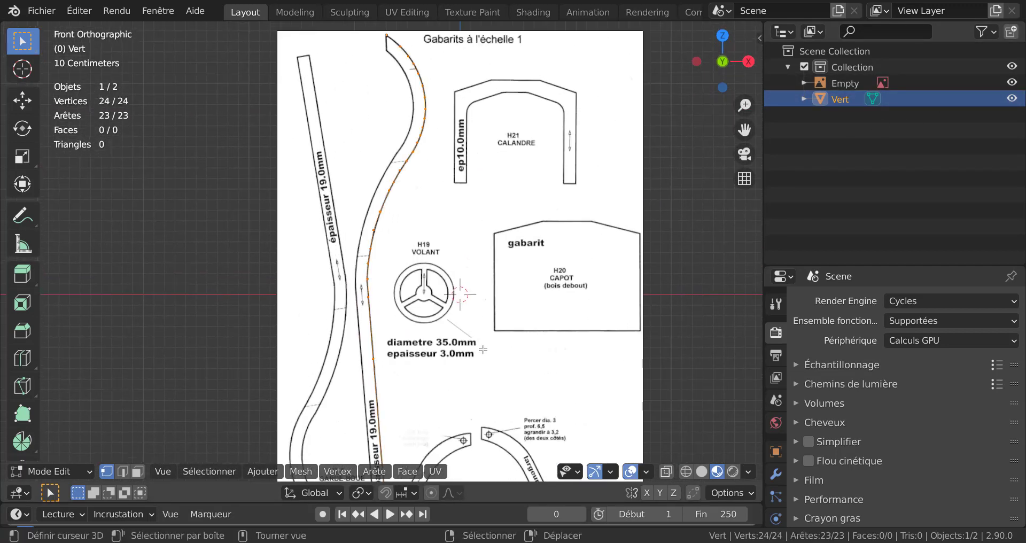
scroll(503, 304, "down", 2)
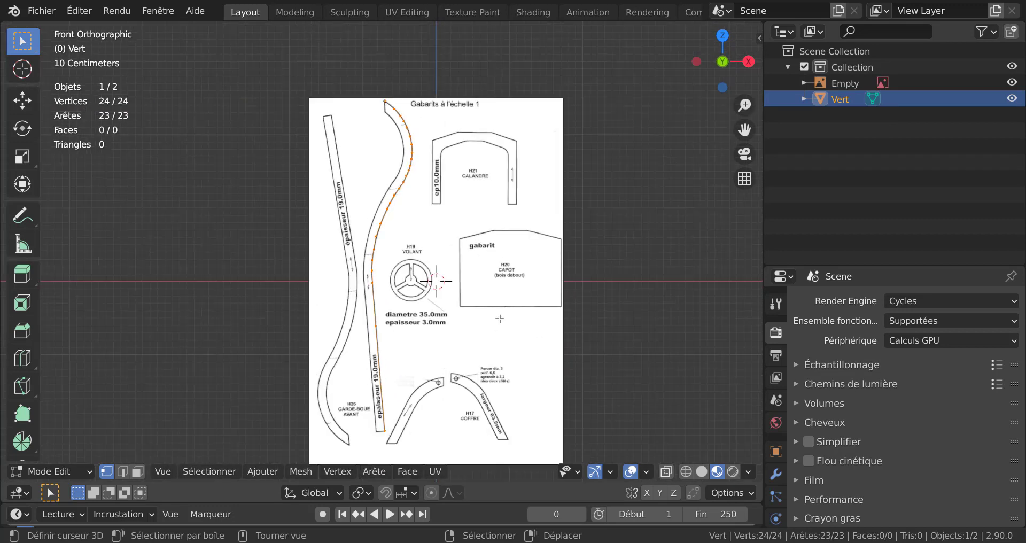
key("e")
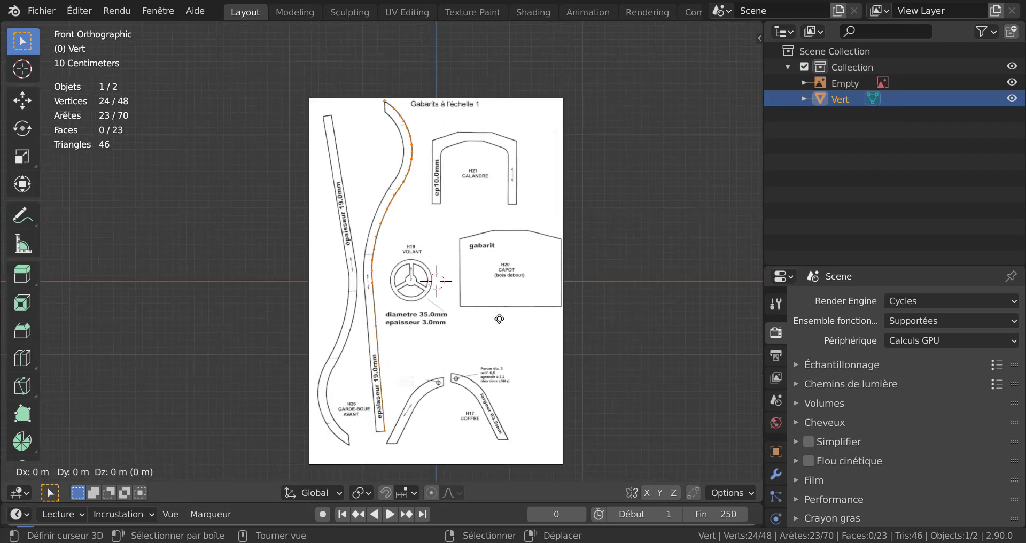
left_click(499, 318)
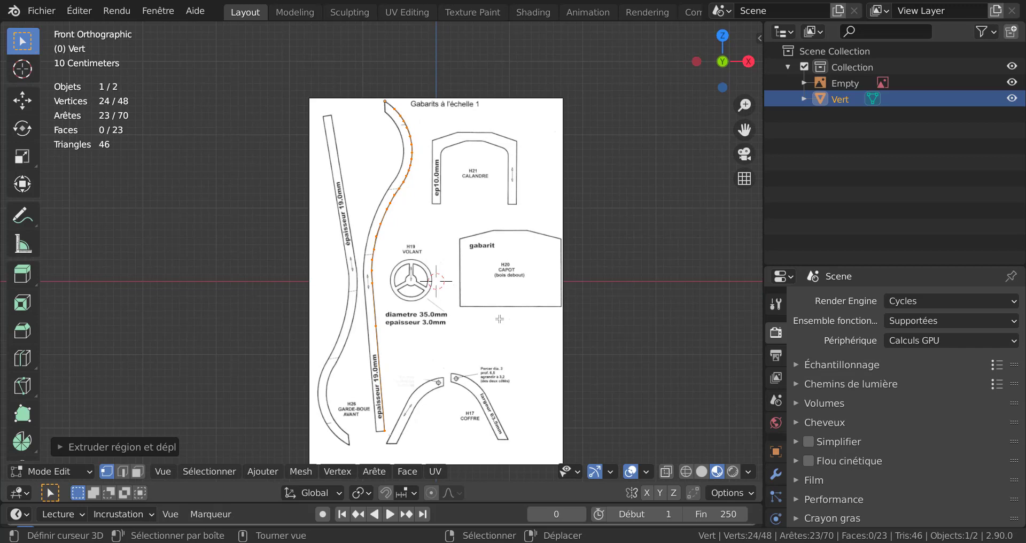
key("g")
key("x")
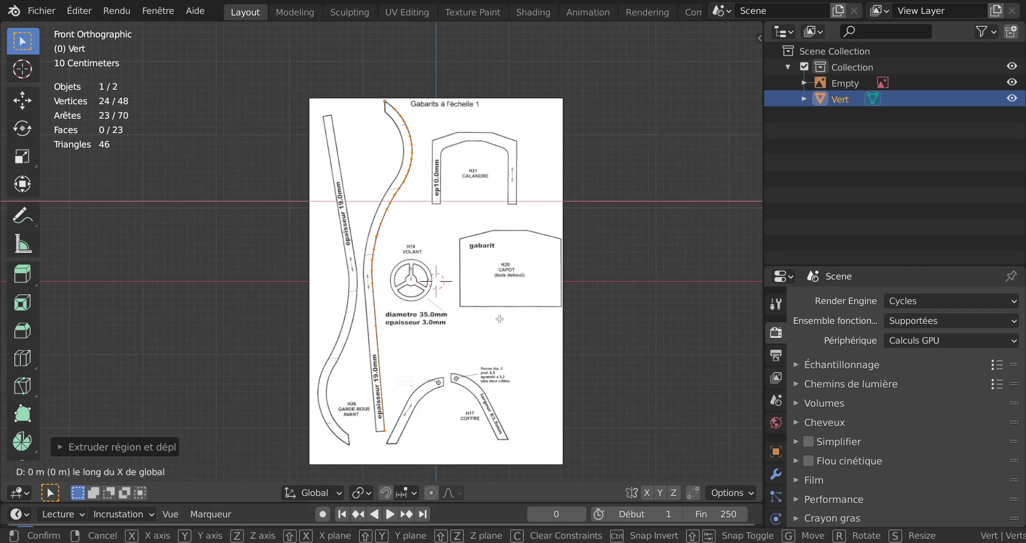
left_click(422, 330, "shift")
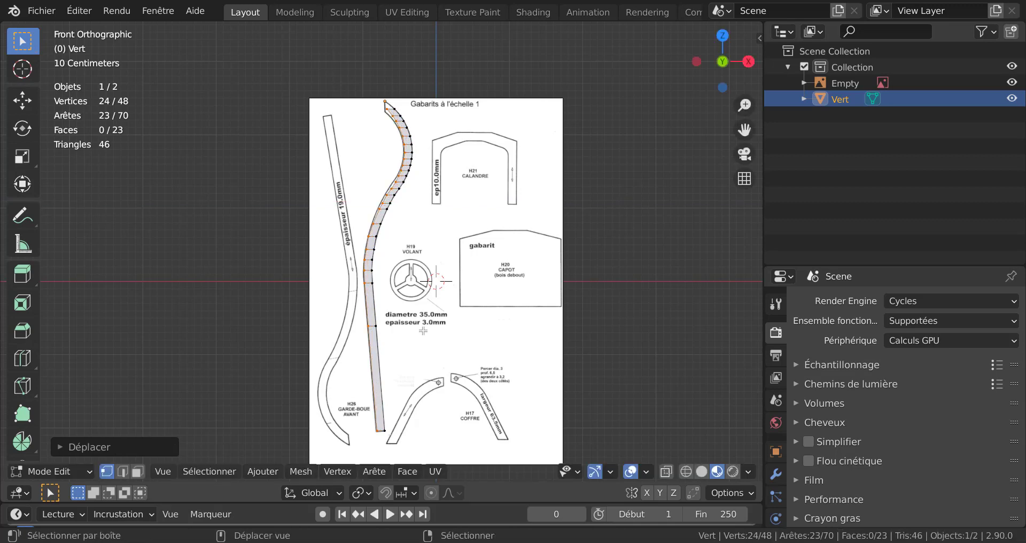
Step: Extrude the two end vertices at the top of the strip a short distance toward its pointed tip
scroll(473, 278, "down", 2)
scroll(462, 339, "up", 5)
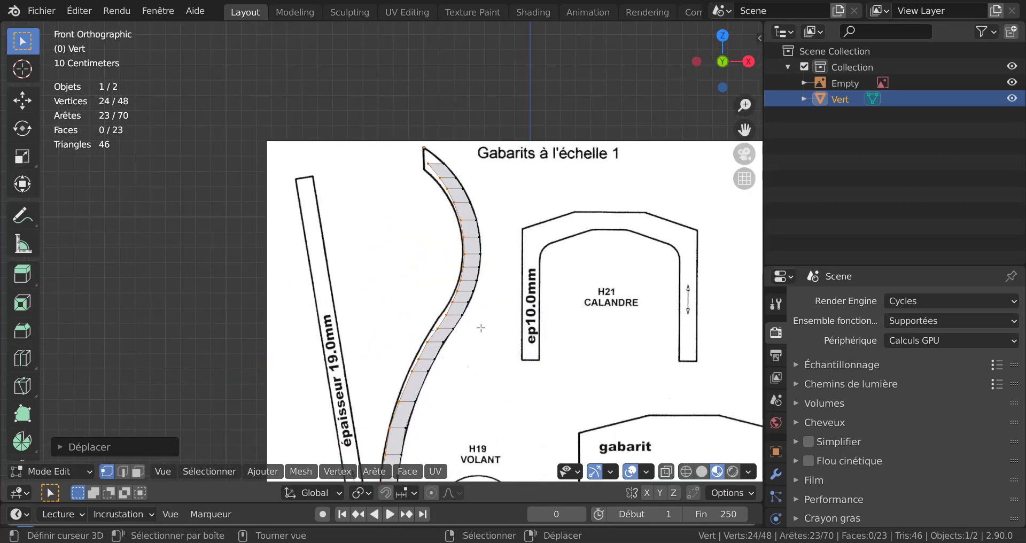
middle_click_drag(427, 239, 430, 317, "shift")
scroll(443, 272, "up", 3)
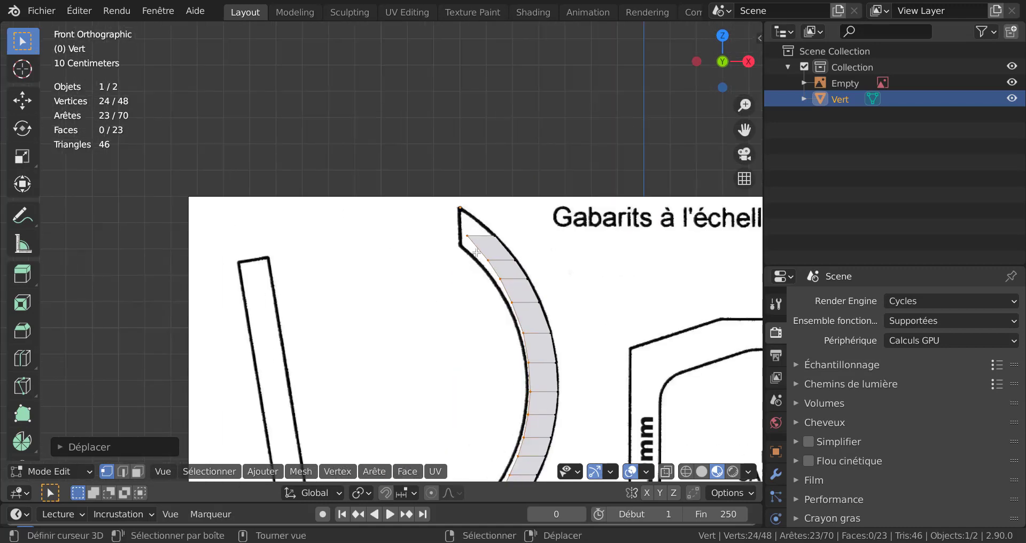
left_click(463, 208)
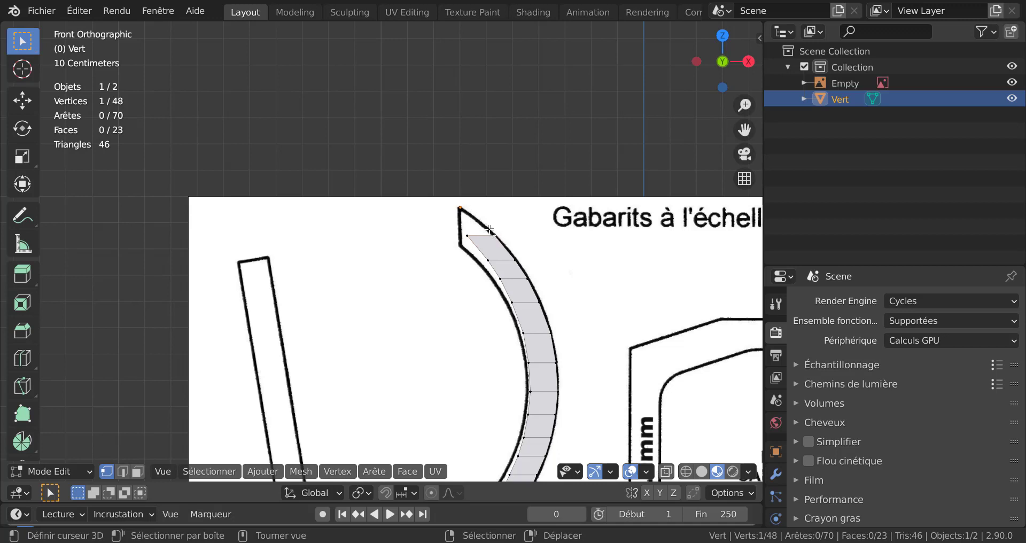
key("g")
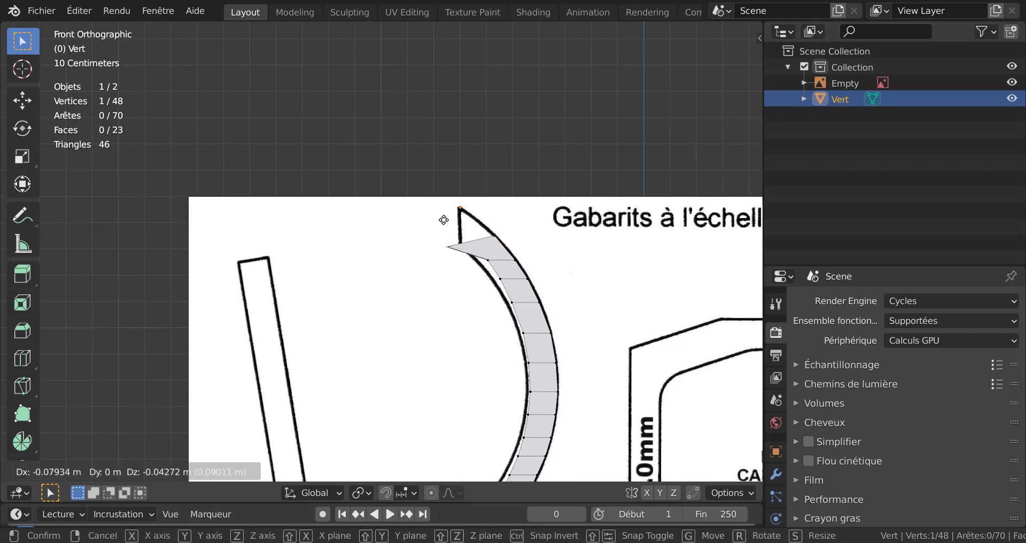
key("Escape")
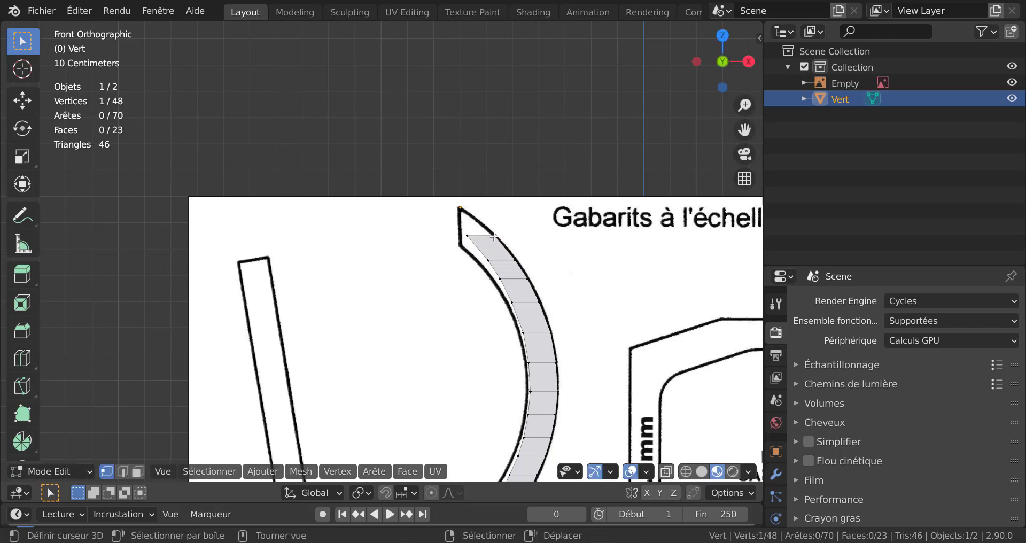
left_click(466, 238, "shift")
key("e")
left_click(501, 228)
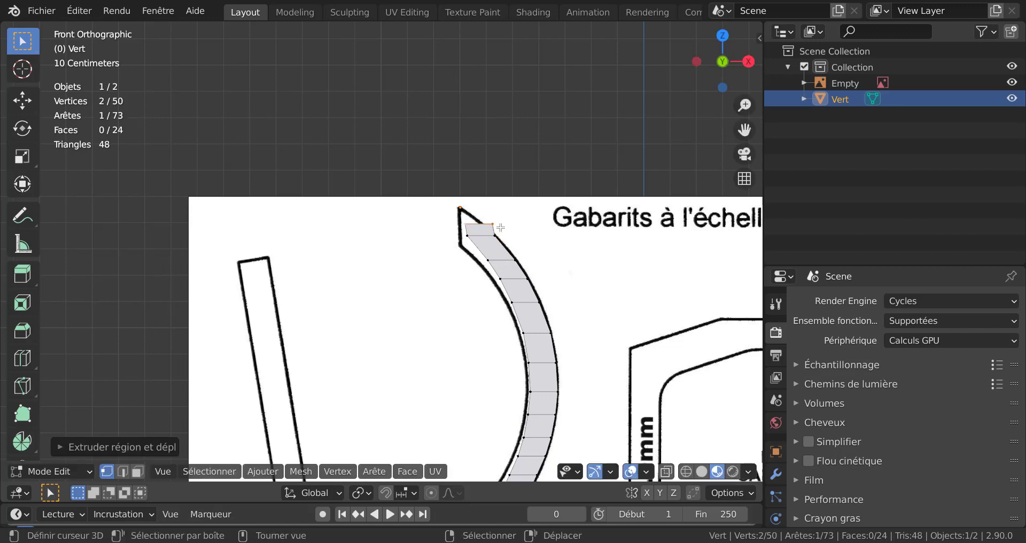
Step: Move the three vertices at the strip's upper end onto the outline's tip, inner corner and the short line between them
left_click(492, 224)
key("g")
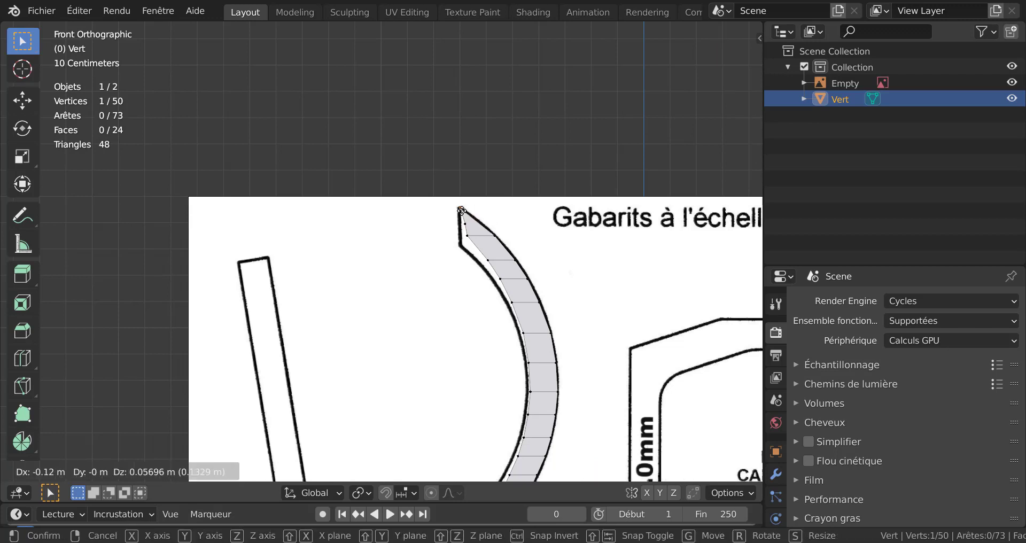
left_click(461, 210)
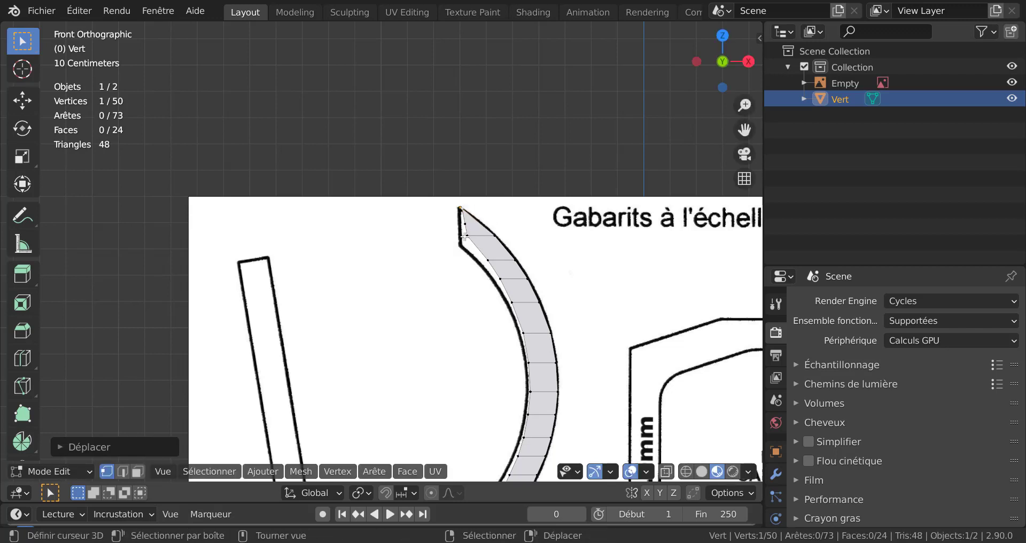
left_click(465, 236)
key("g")
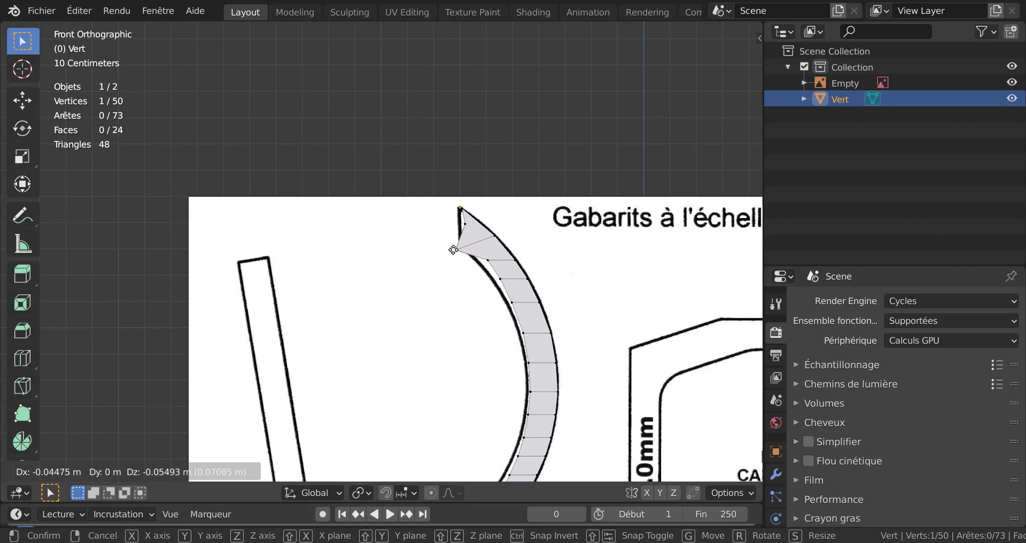
left_click(459, 246)
key("g")
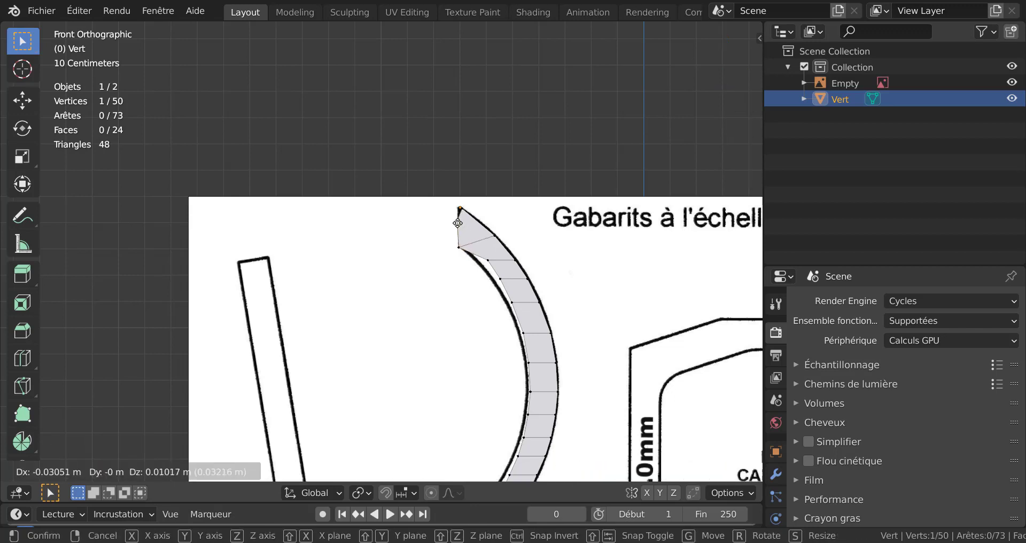
left_click(462, 236)
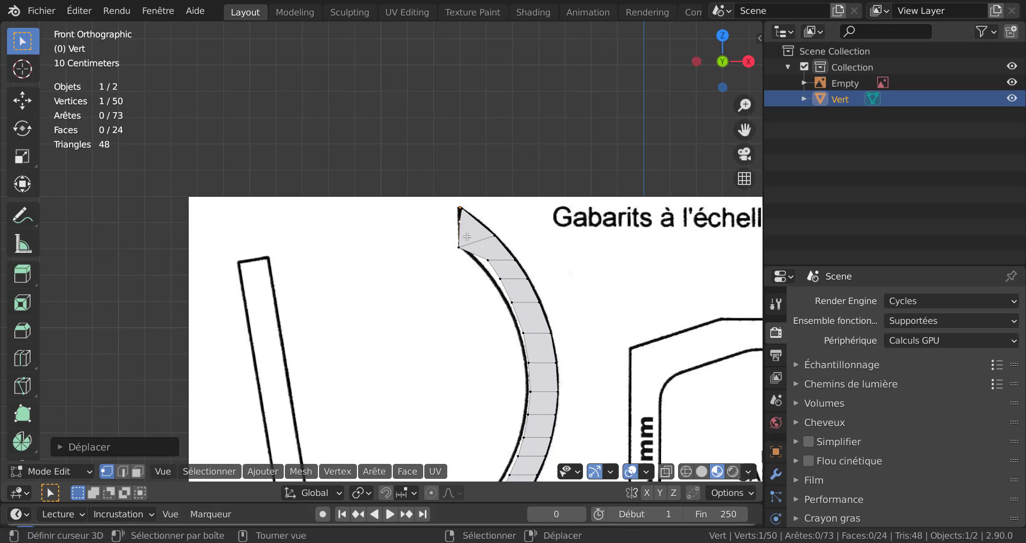
Step: Fine-tune the tip vertex and the vertex just below it to fit the strip's pointed end
scroll(467, 236, "up", 2)
key("g")
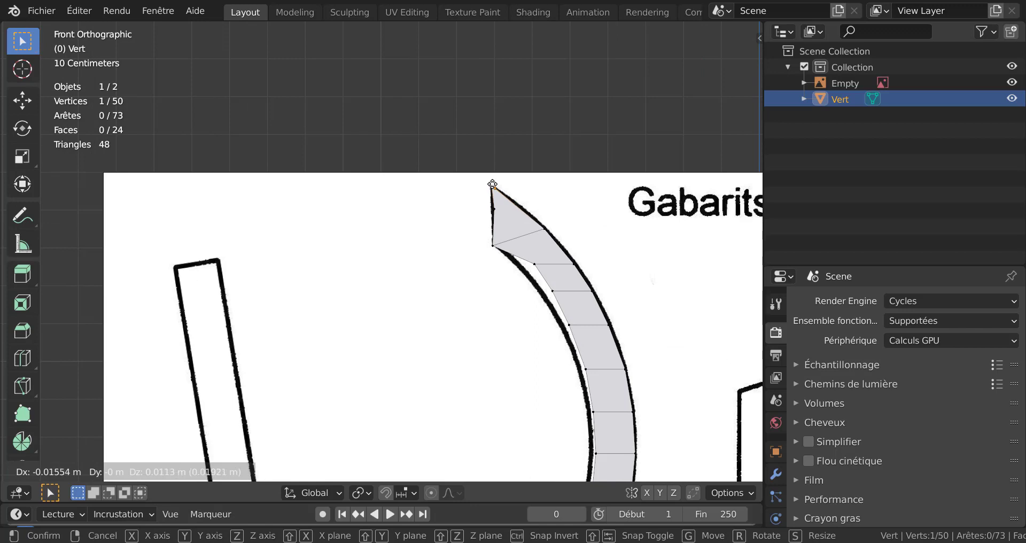
left_click(492, 184)
left_click(495, 205)
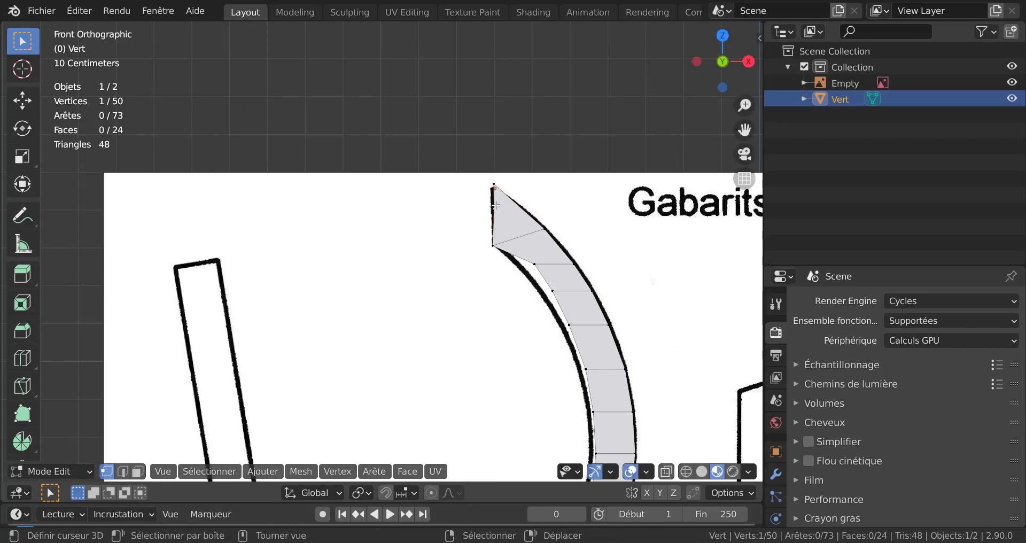
key("g")
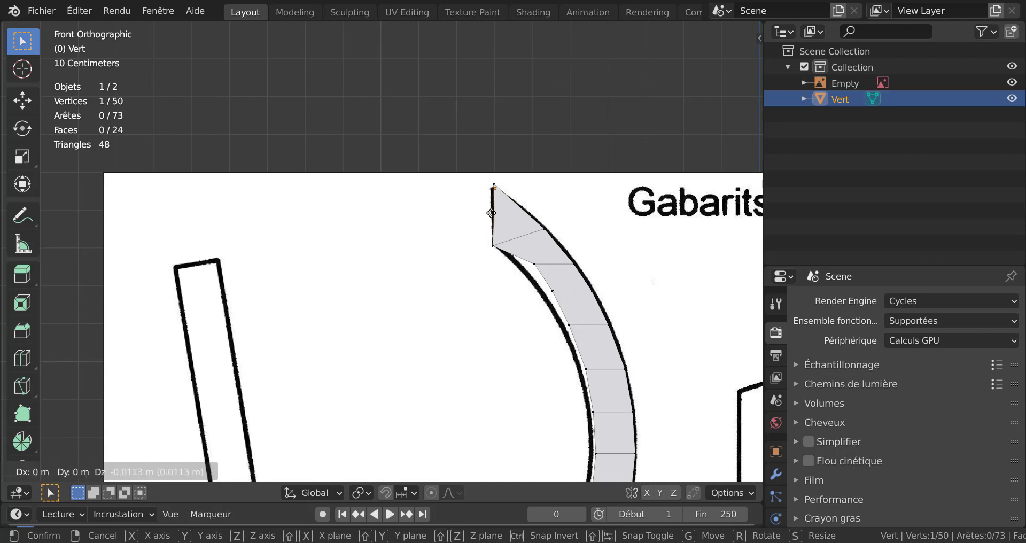
left_click(496, 185)
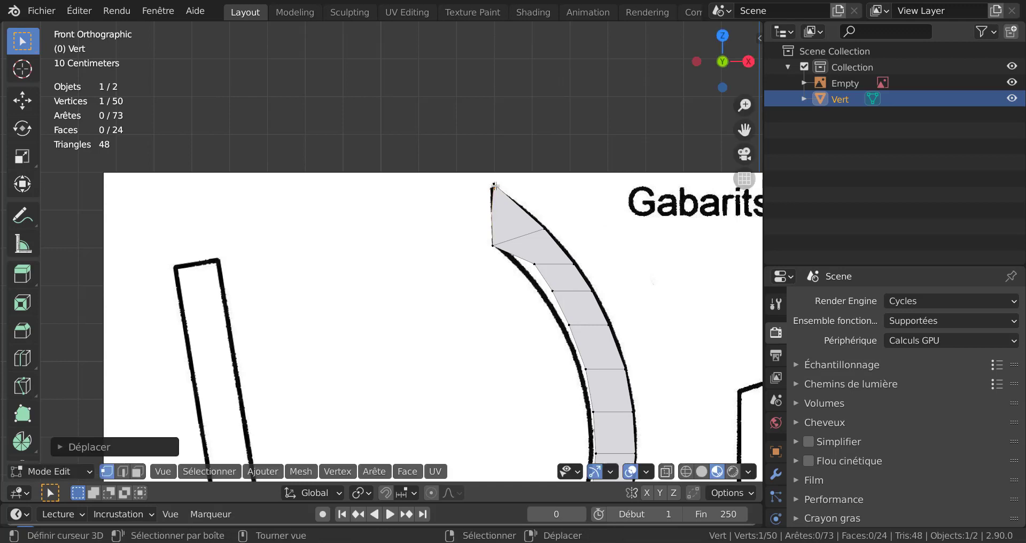
Step: Adjust the tip vertex to the outline's point and move the first two left-edge vertices below the inner corner onto the outline
left_click(495, 188)
key("g")
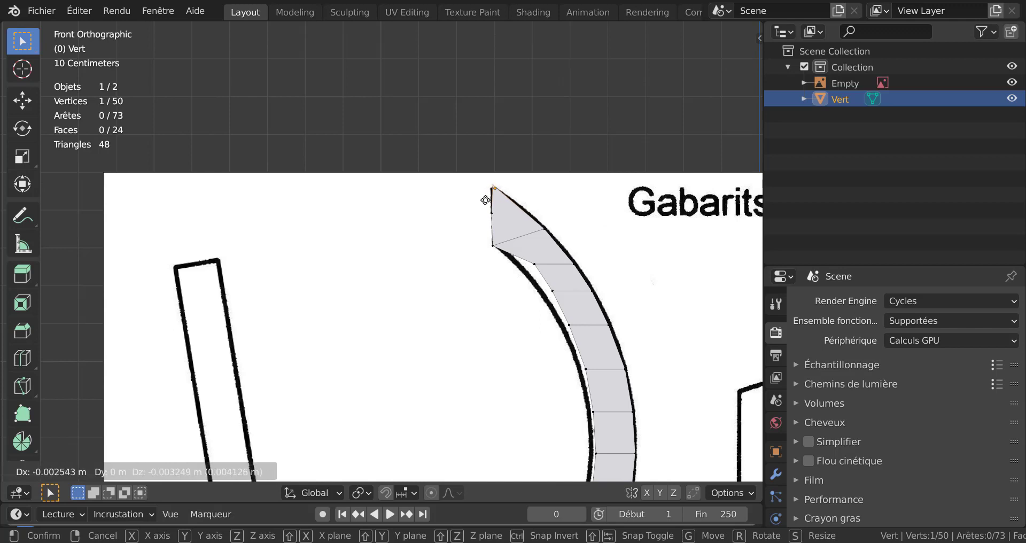
left_click(488, 197)
key("g")
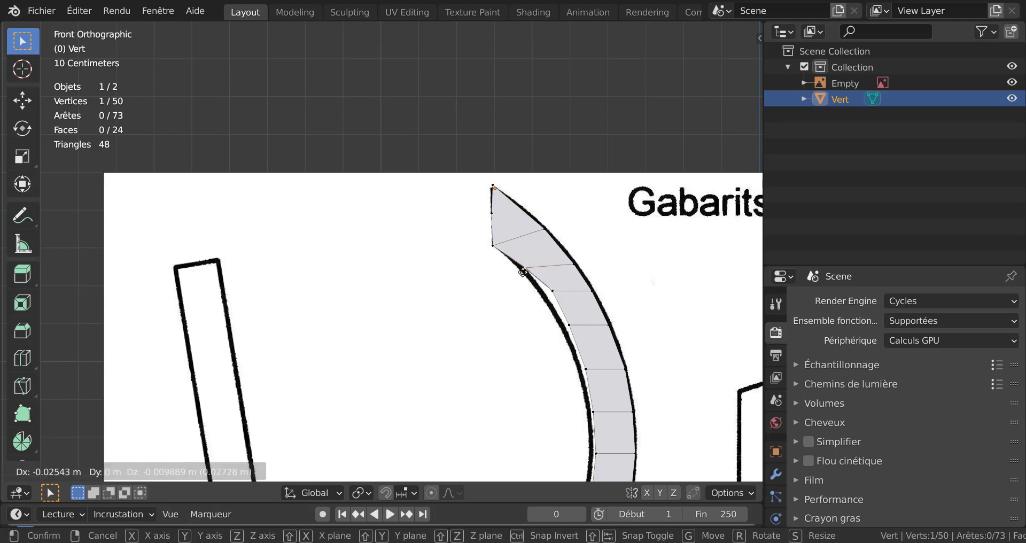
left_click(537, 282)
key("g")
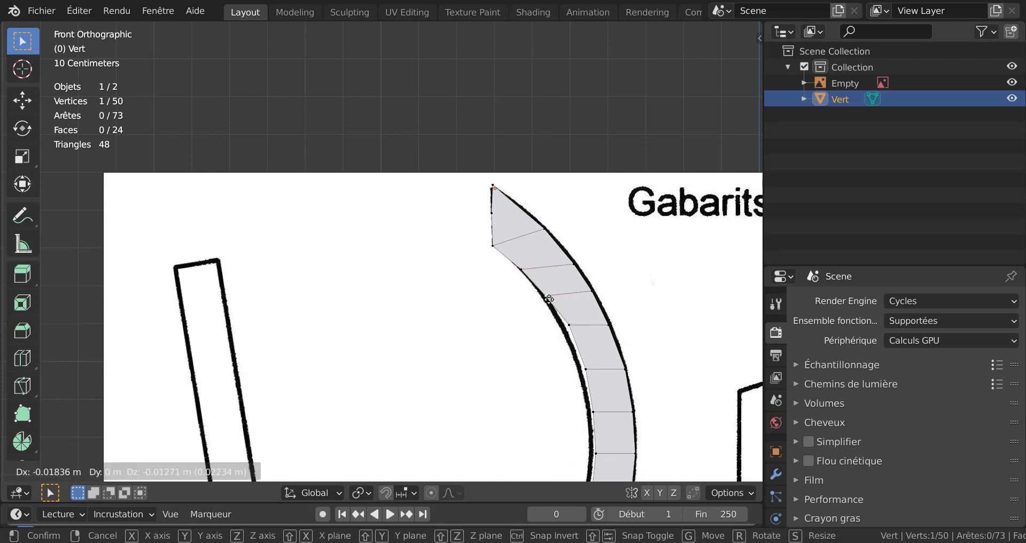
left_click(549, 296)
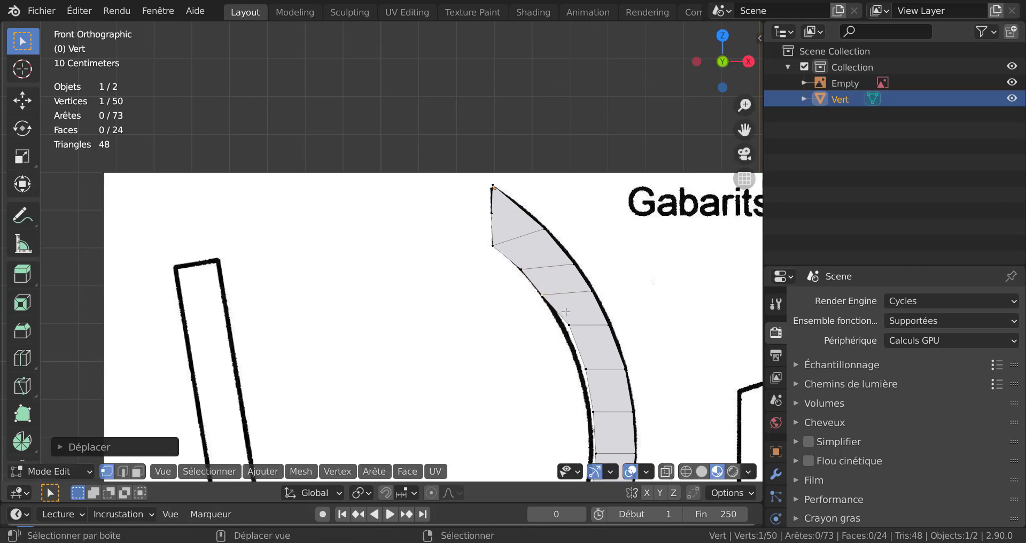
Step: Move the next two left-edge vertices along the strip's upper curve onto the outline
middle_click_drag(582, 330, 562, 258, "shift")
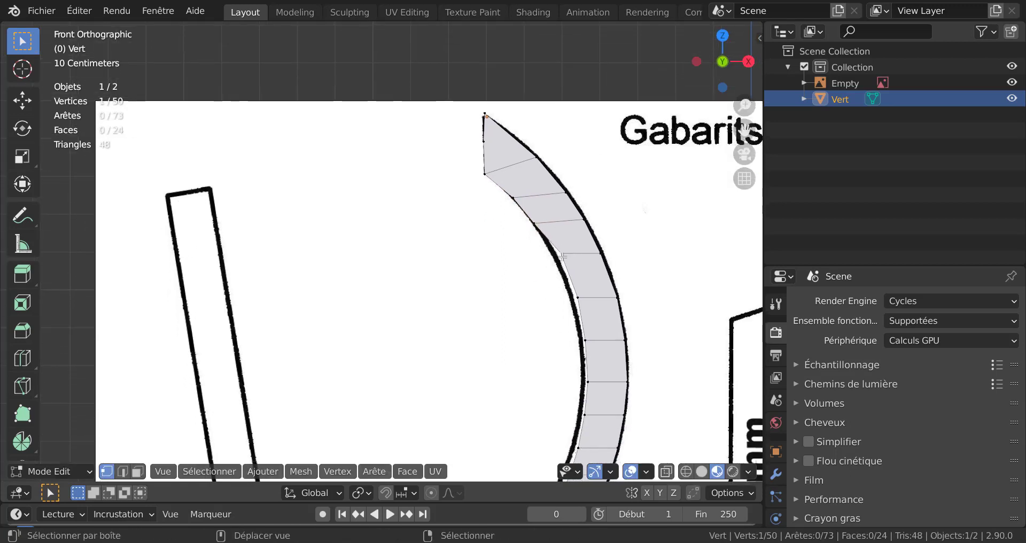
key("g")
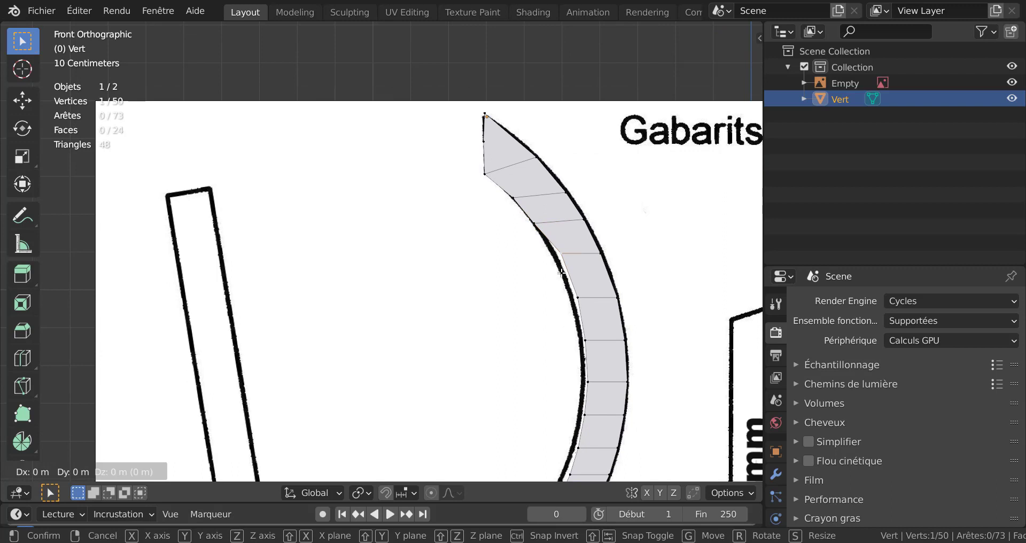
left_click(498, 286)
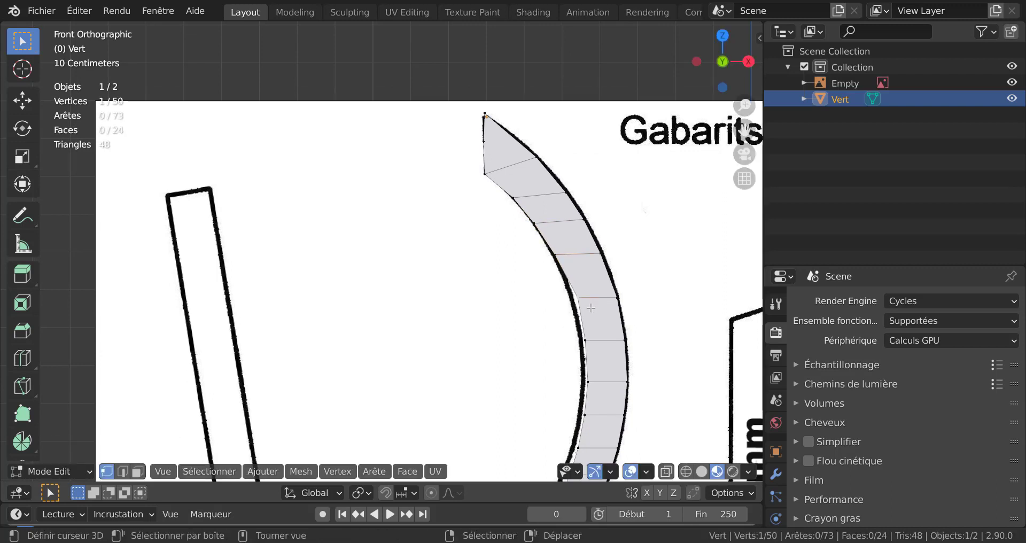
key("g")
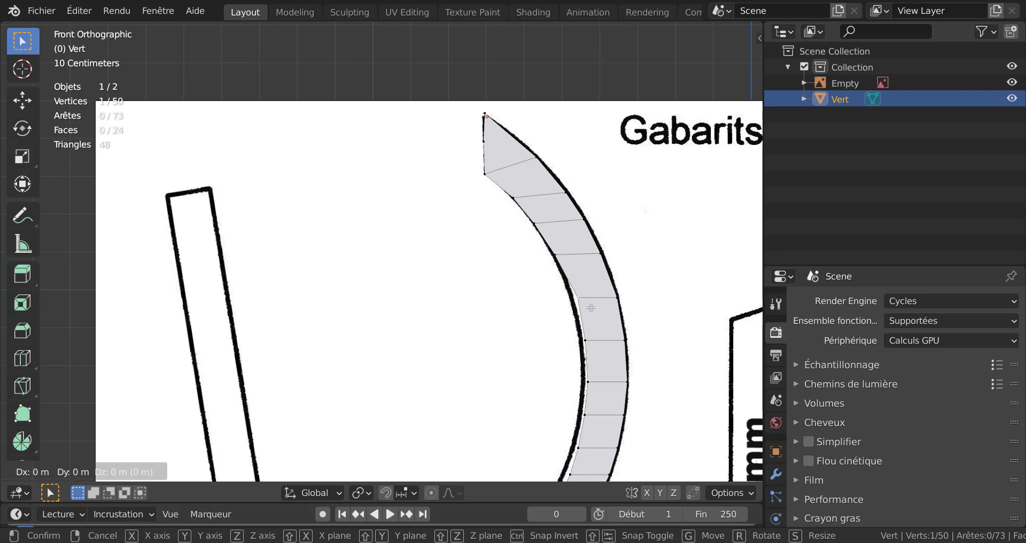
left_click(538, 317)
Step: Move the two left-edge vertices at the rightmost part of the strip's bend onto the outline
middle_click_drag(540, 321, 538, 201, "shift")
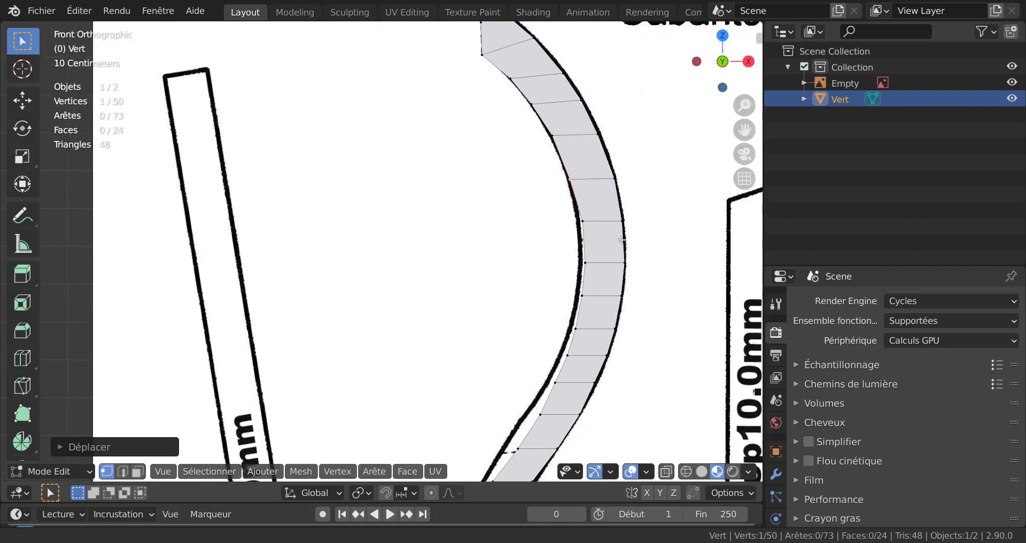
right_click(581, 220)
key("g")
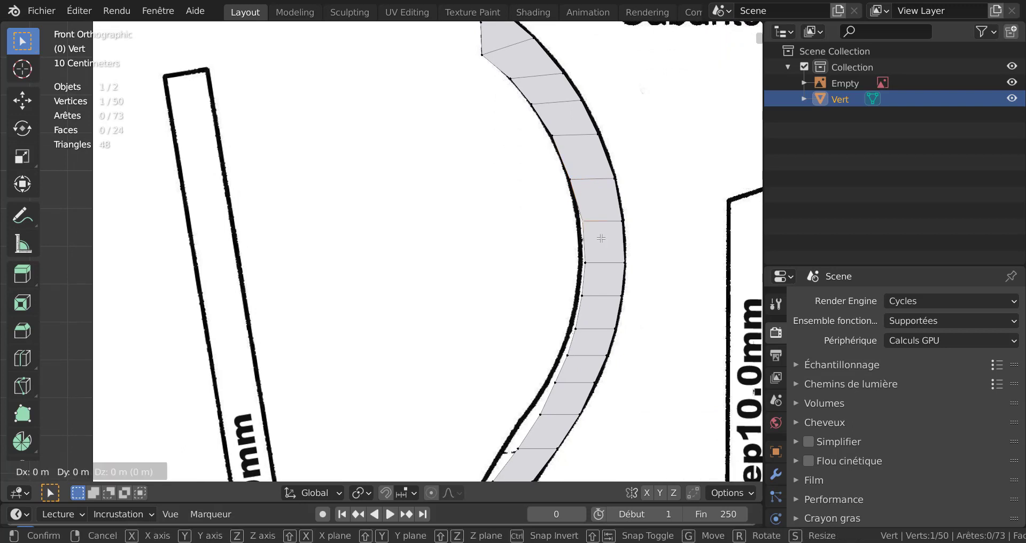
left_click(564, 243)
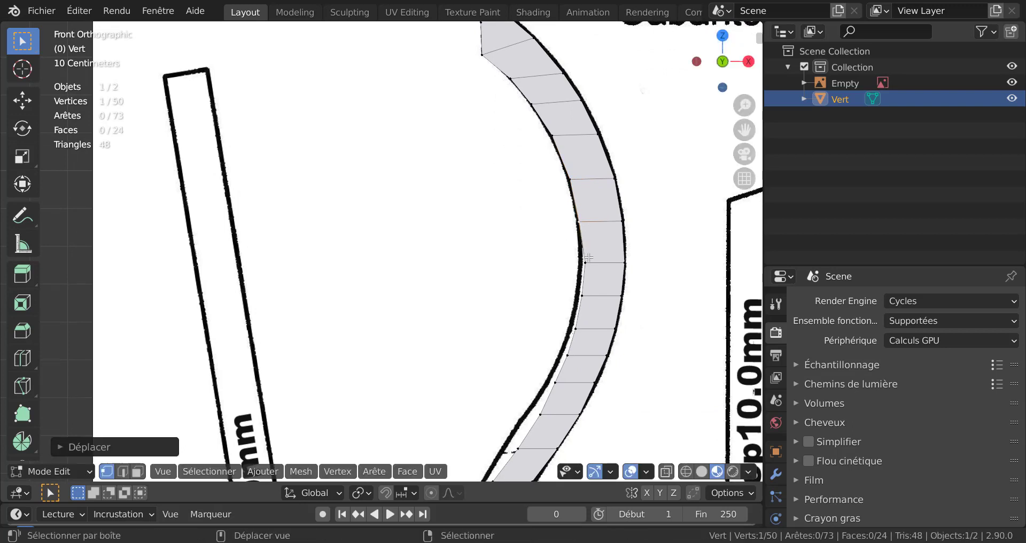
right_click(586, 264)
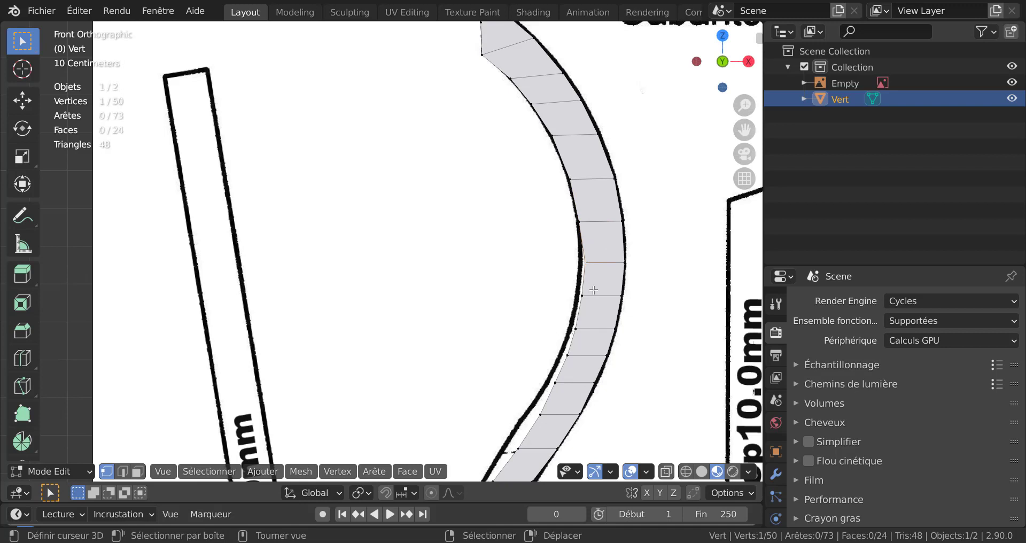
key("g")
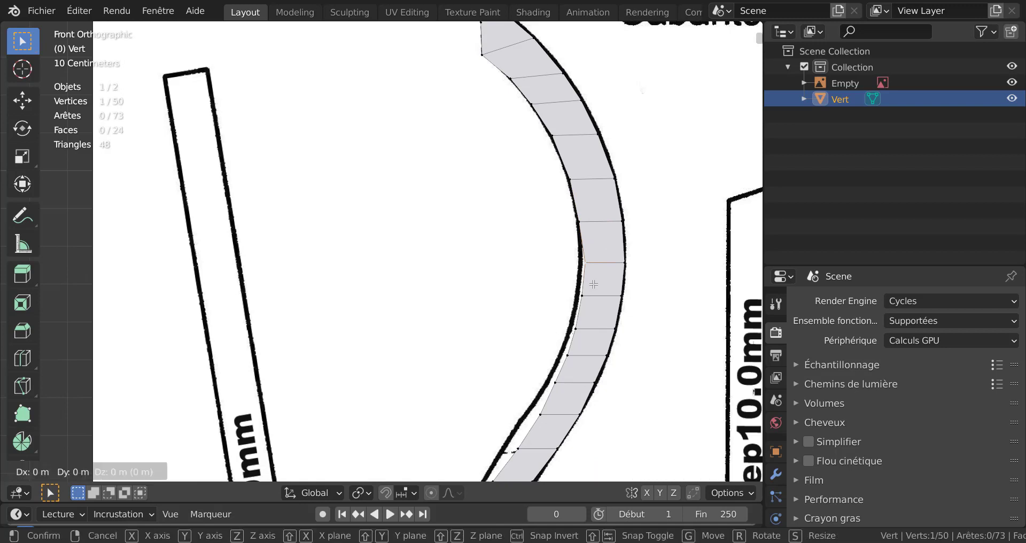
left_click(547, 286)
Step: Move the three left-edge vertices just below the bend's rightmost part onto the outline
middle_click_drag(643, 346, 574, 196, "shift")
left_click(573, 196)
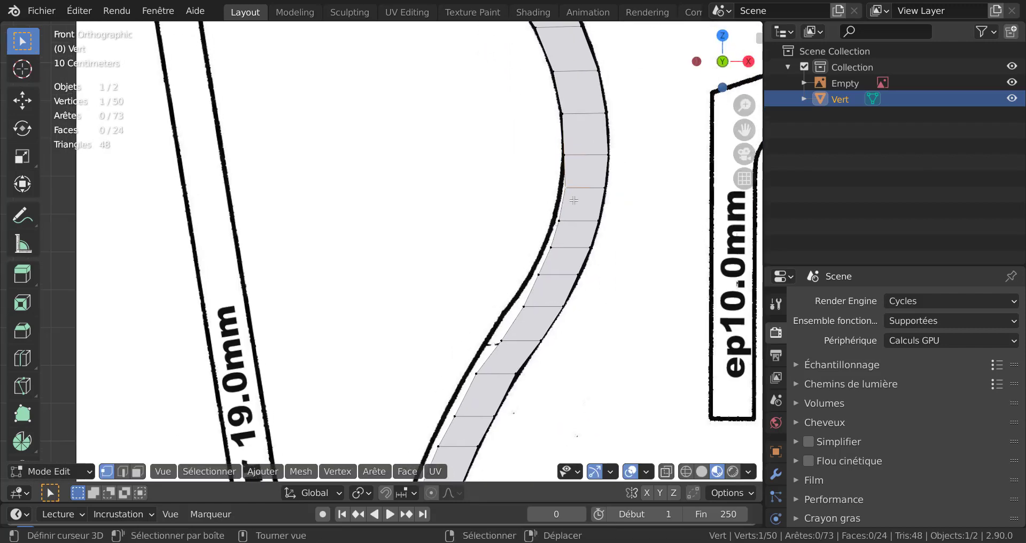
key("g")
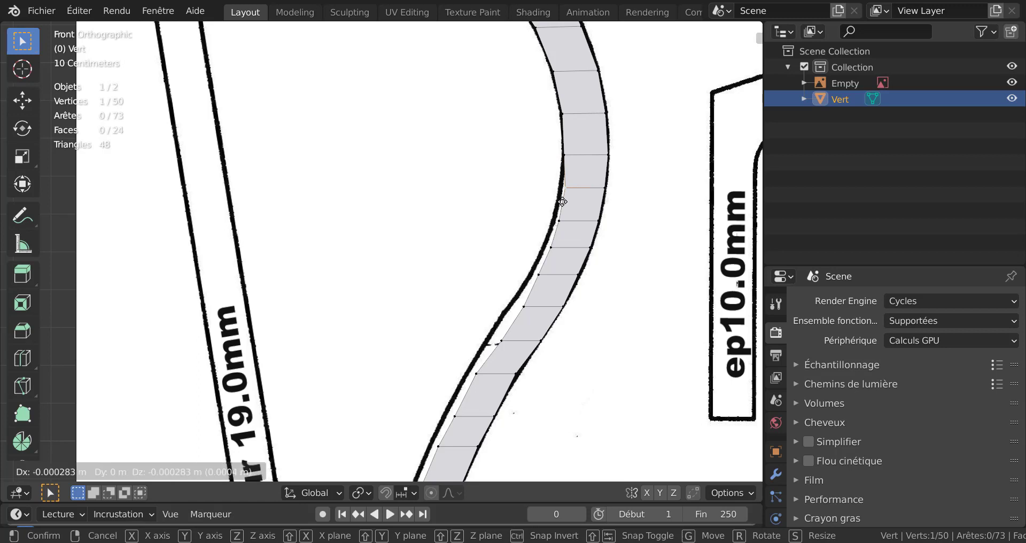
left_click(521, 206)
key("g")
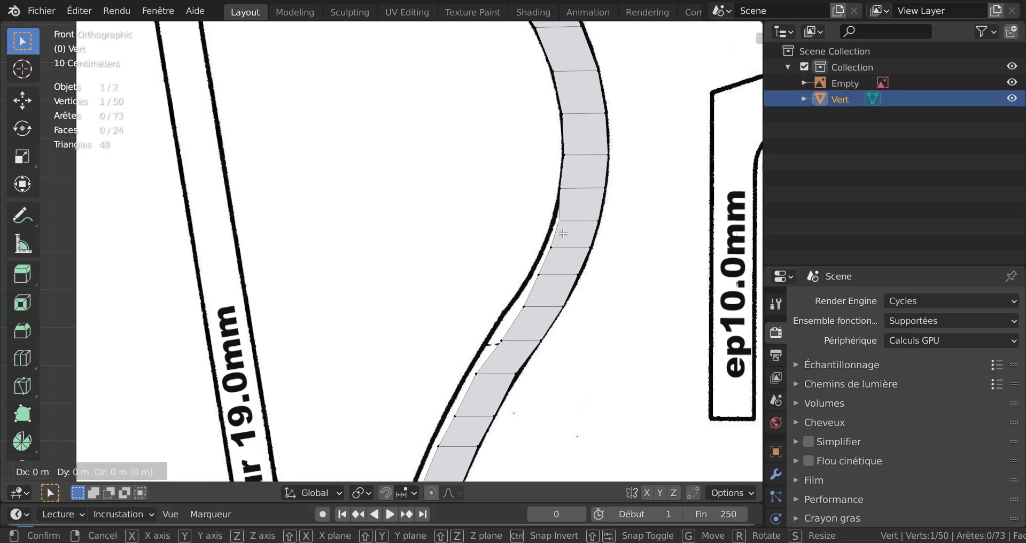
left_click(504, 225)
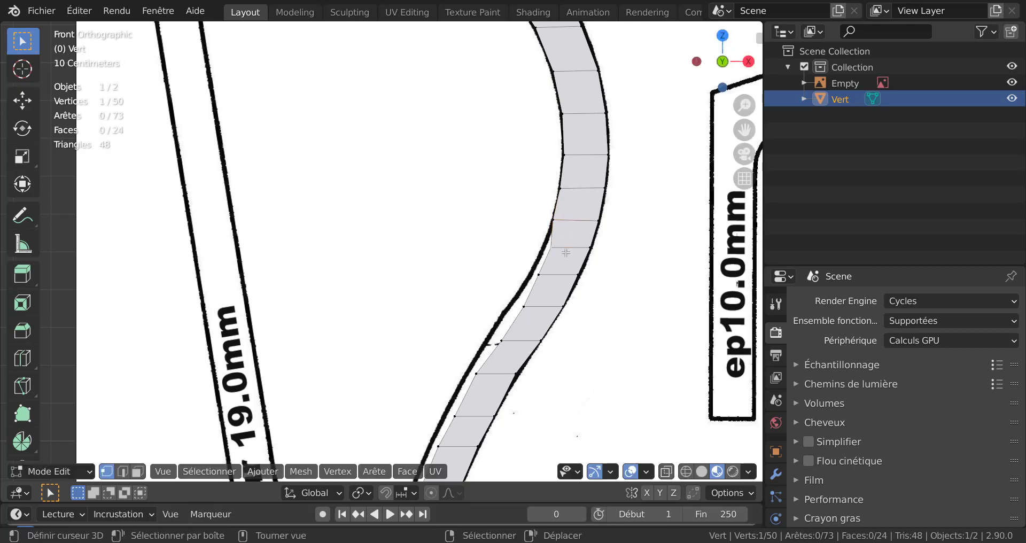
key("g")
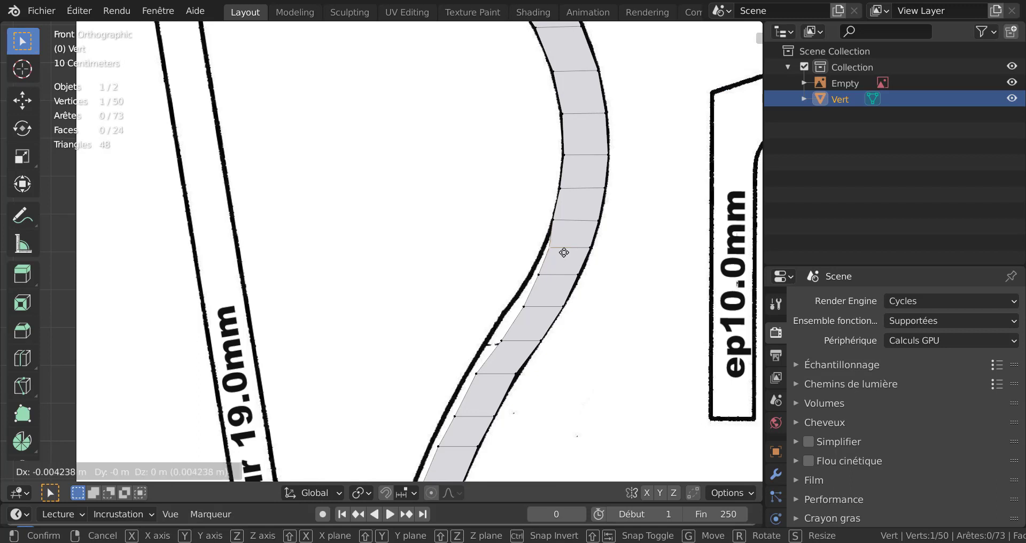
left_click(511, 248)
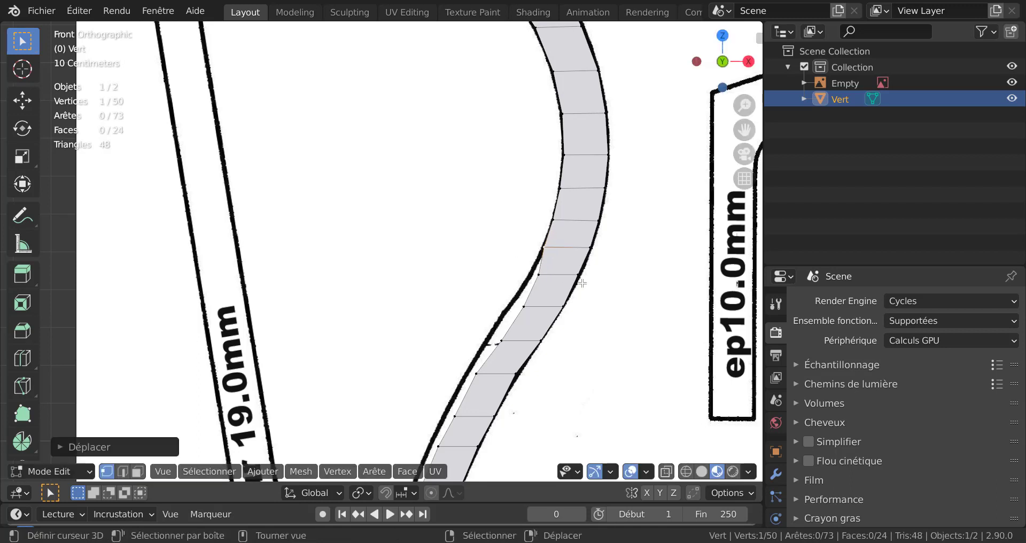
Step: Move the next two left-edge vertices, where the strip leaves the bend and starts slanting, onto the outline
scroll(582, 283, "down", 5)
scroll(568, 202, "up", 4)
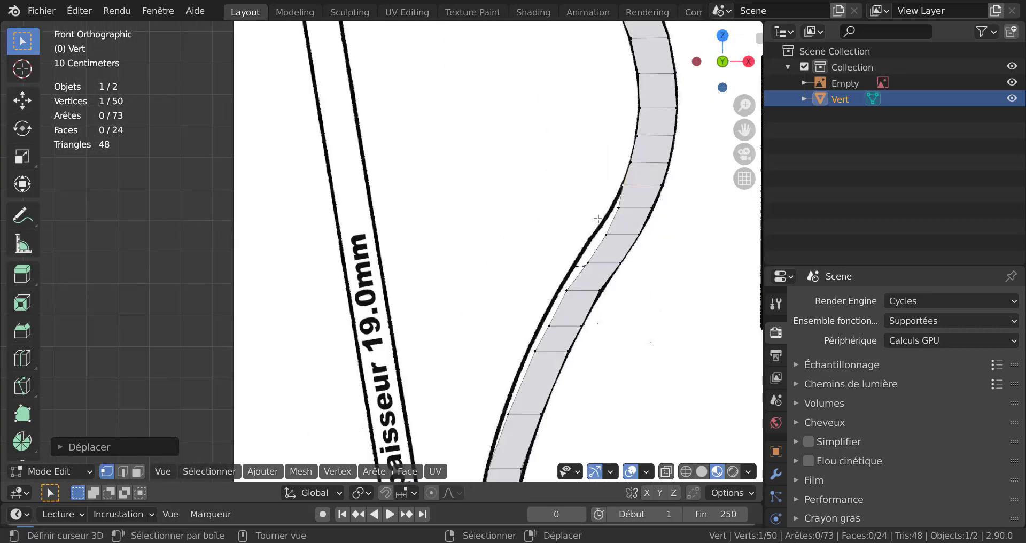
right_click(627, 210)
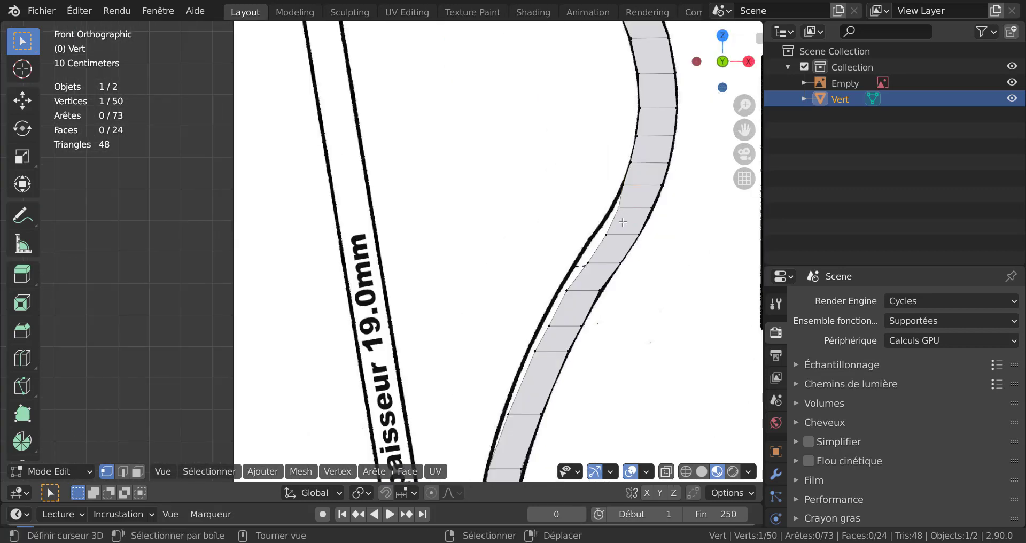
scroll(644, 94, "down", 3)
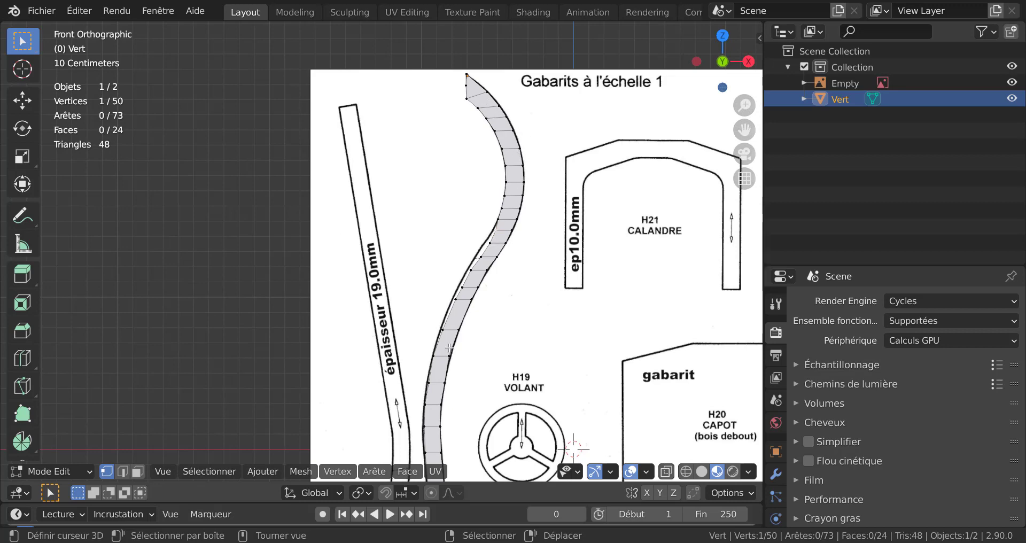
scroll(491, 294, "up", 4)
middle_click_drag(507, 285, 377, 300, "shift")
scroll(521, 265, "up", 1)
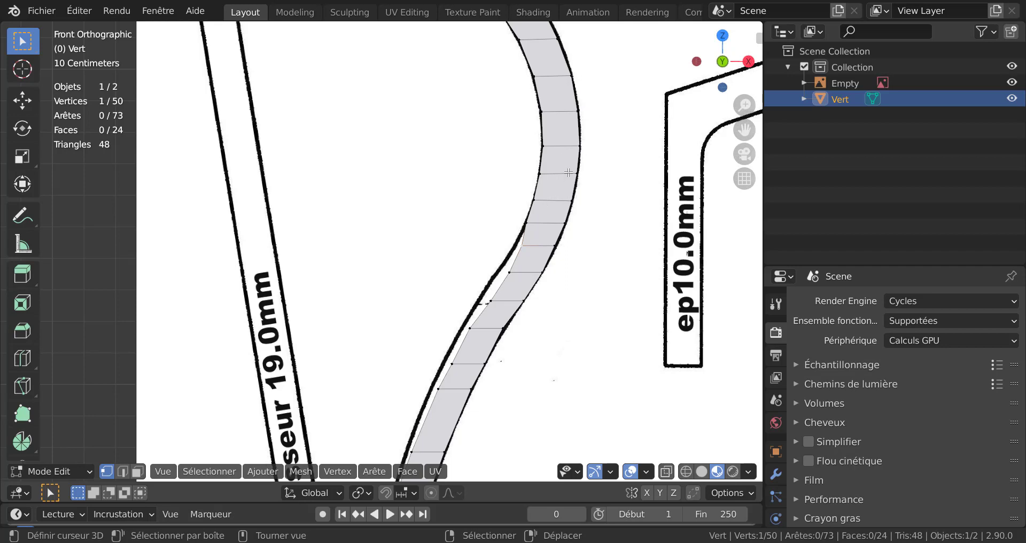
scroll(543, 233, "up", 2)
scroll(588, 246, "down", 1)
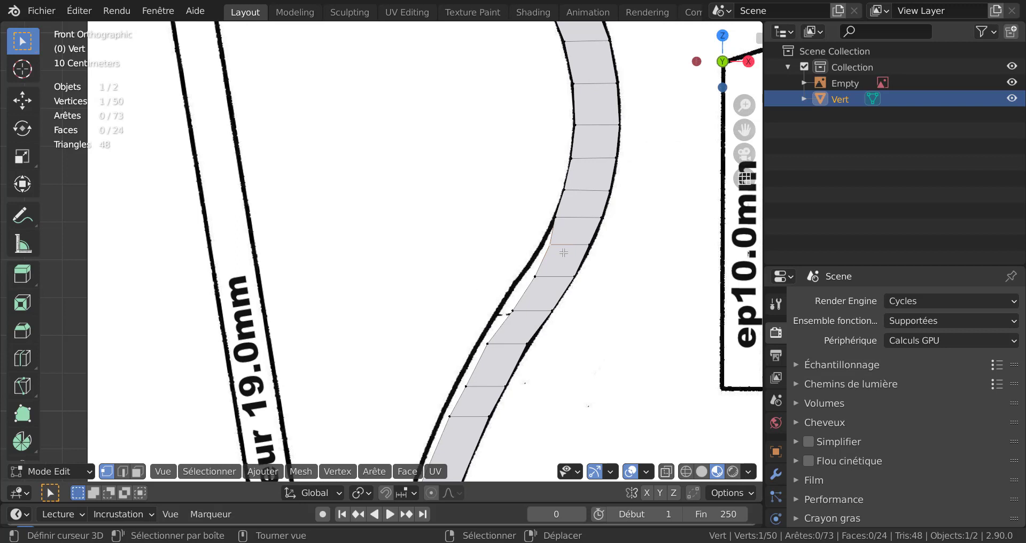
key("g")
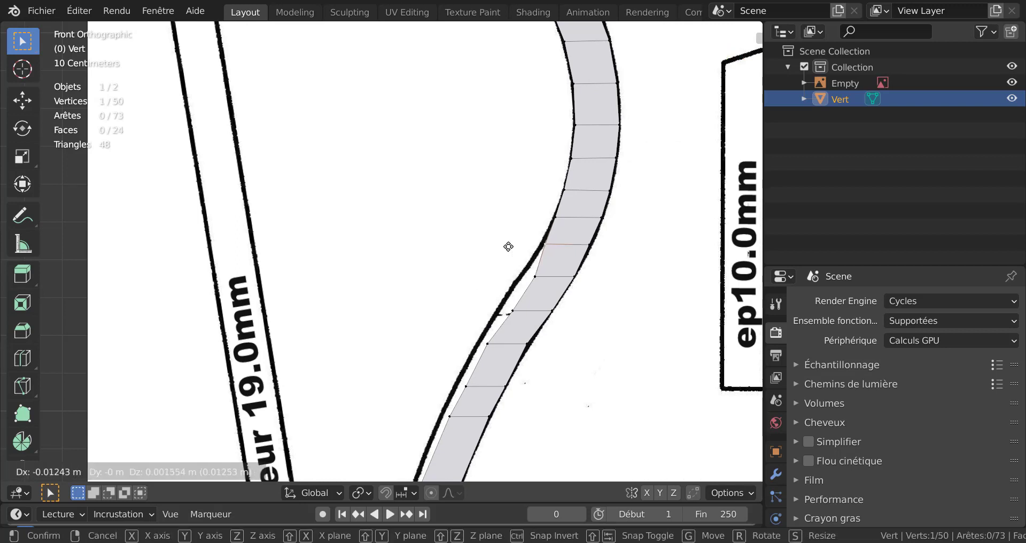
left_click(542, 263)
left_click(542, 275)
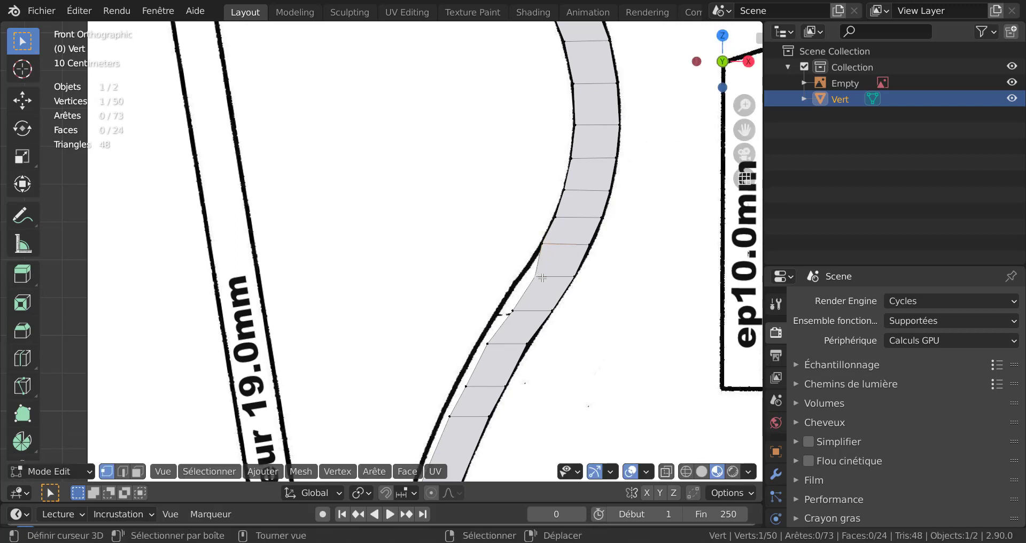
key("g")
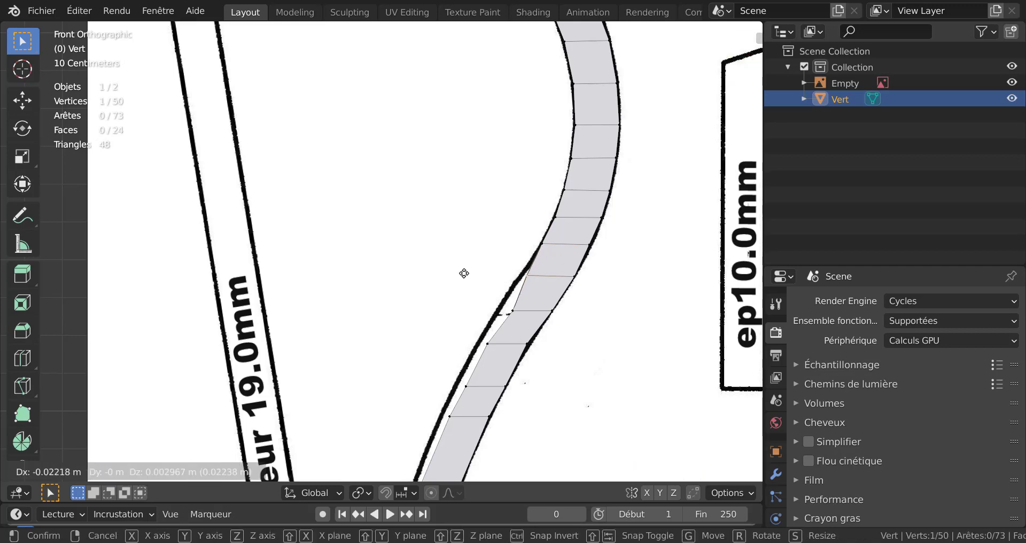
left_click(435, 264)
Step: Move the left-edge vertex beside the small dashed mark and the one below it onto the outline
right_click(522, 314)
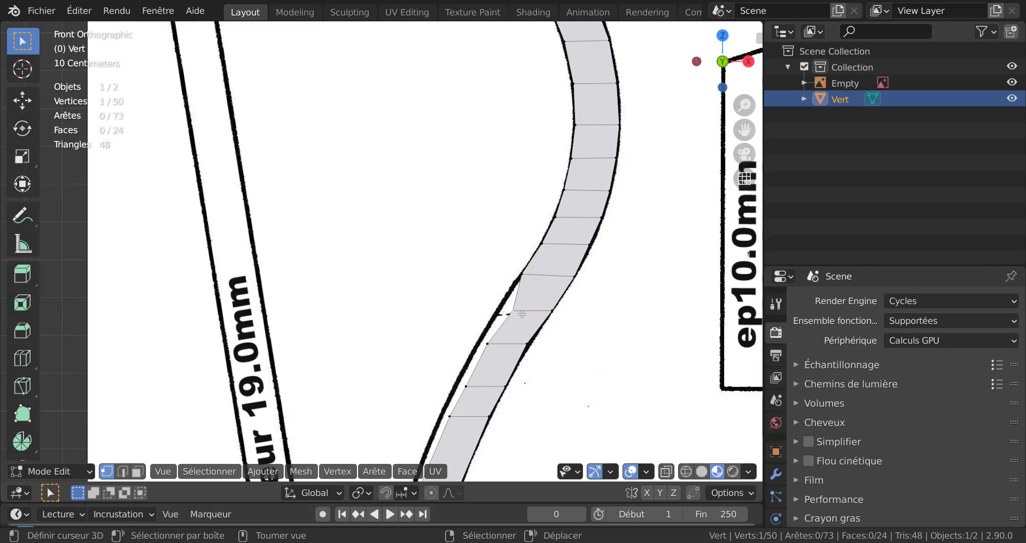
key("g")
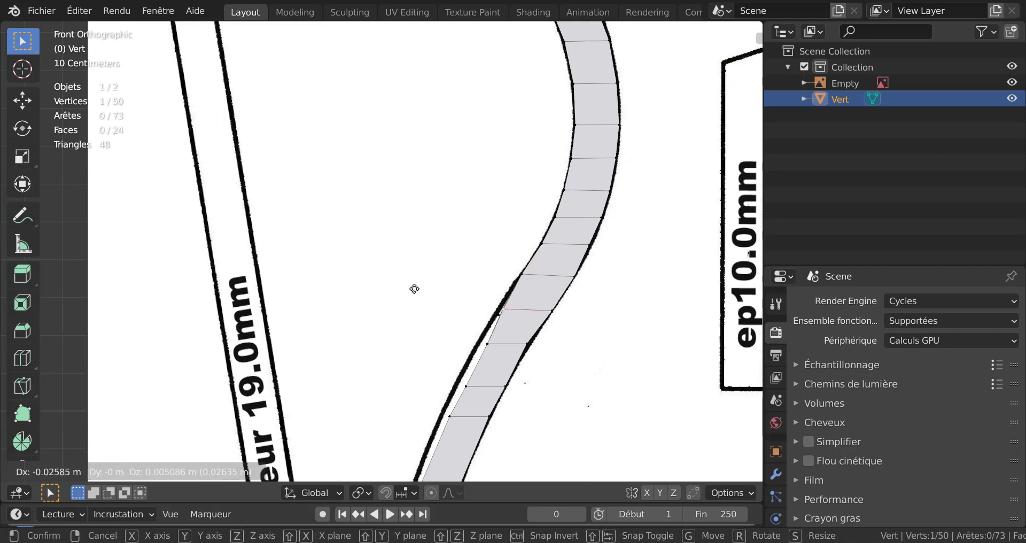
left_click(392, 278)
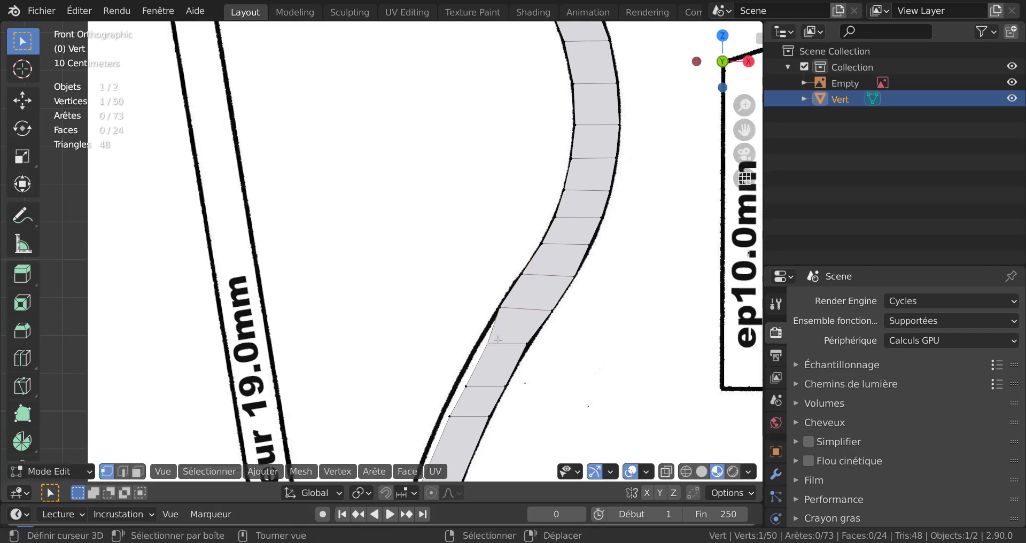
right_click(498, 344)
key("g")
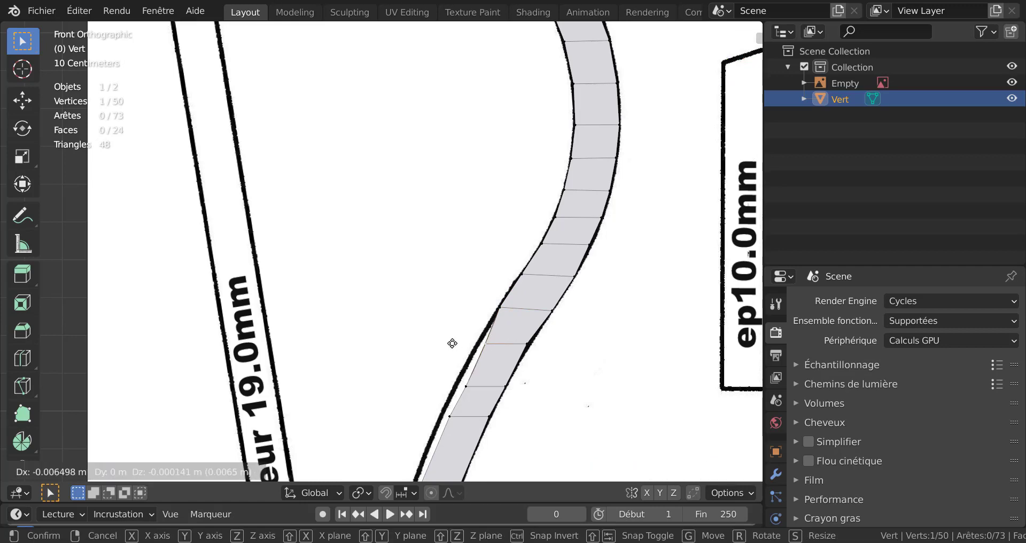
left_click(412, 332)
Step: Move the right-edge vertex midway down the slanted section and the left-edge vertex just below it onto the outline
middle_click_drag(525, 336, 567, 211, "shift")
right_click(568, 211)
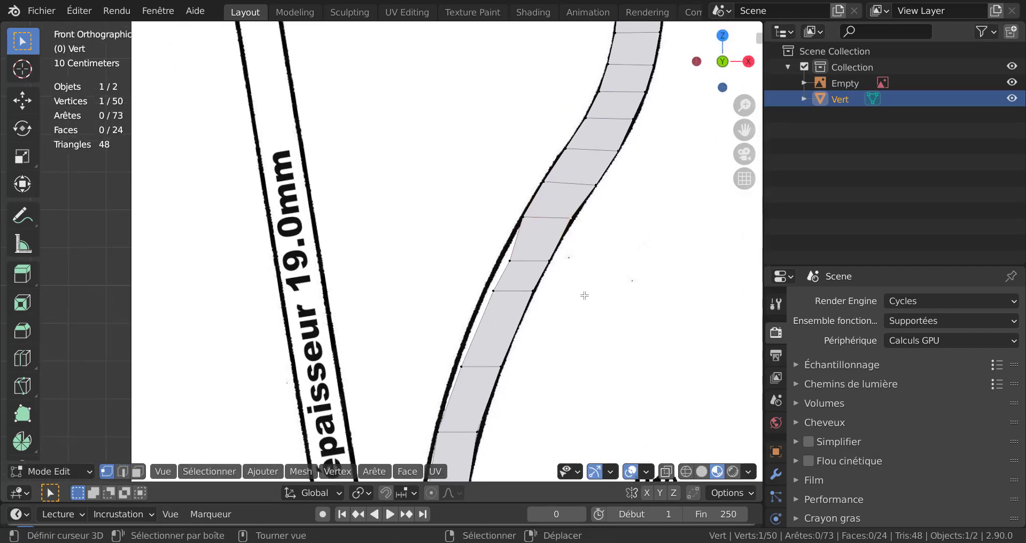
key("g")
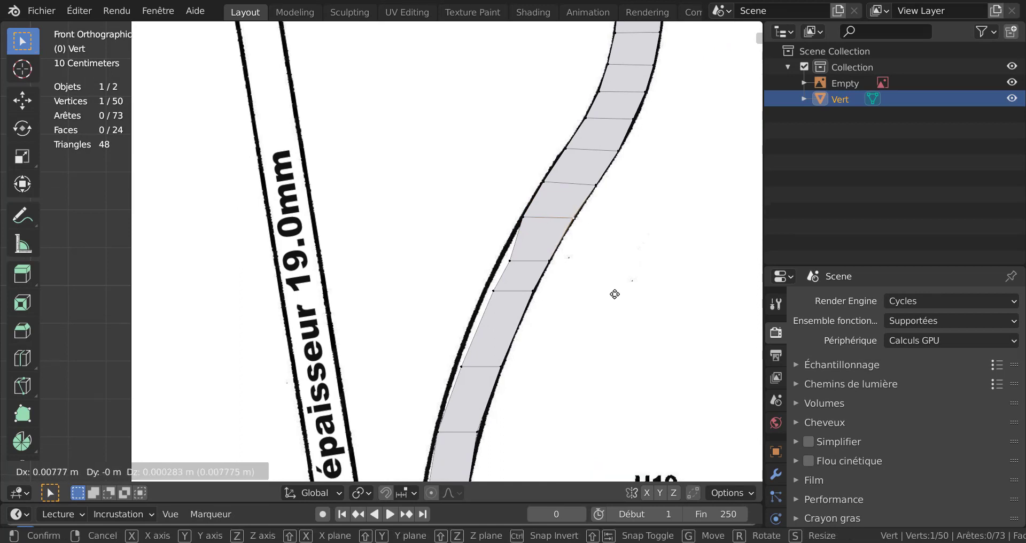
left_click(614, 294)
right_click(509, 261)
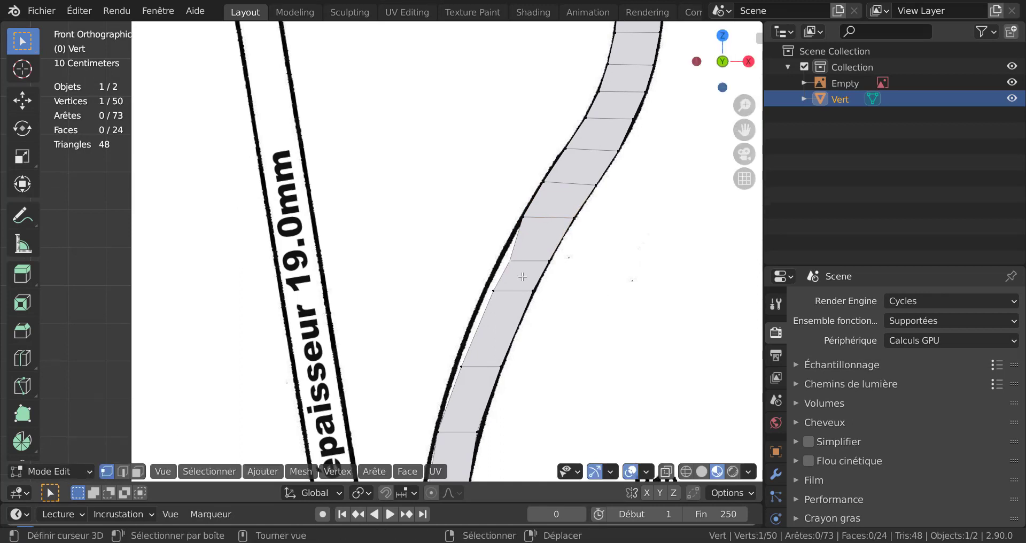
key("g")
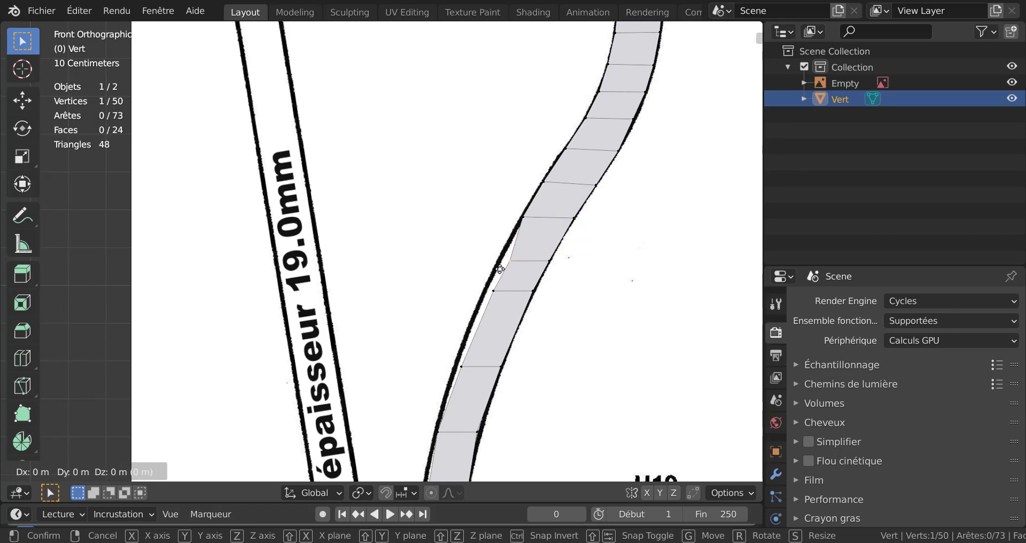
left_click(426, 257)
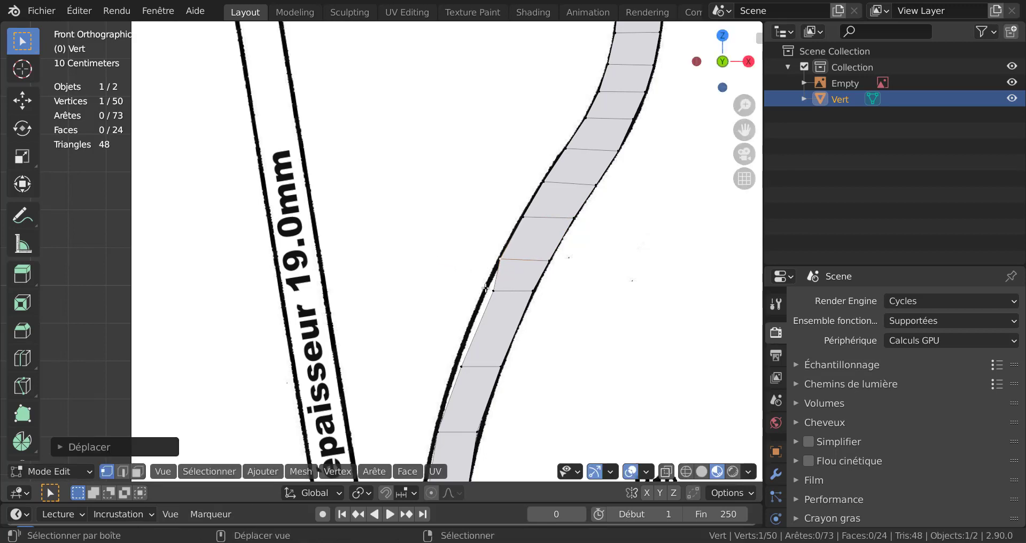
Step: Move the next two left-edge vertices down the slanted section onto the outline
right_click(504, 293)
key("g")
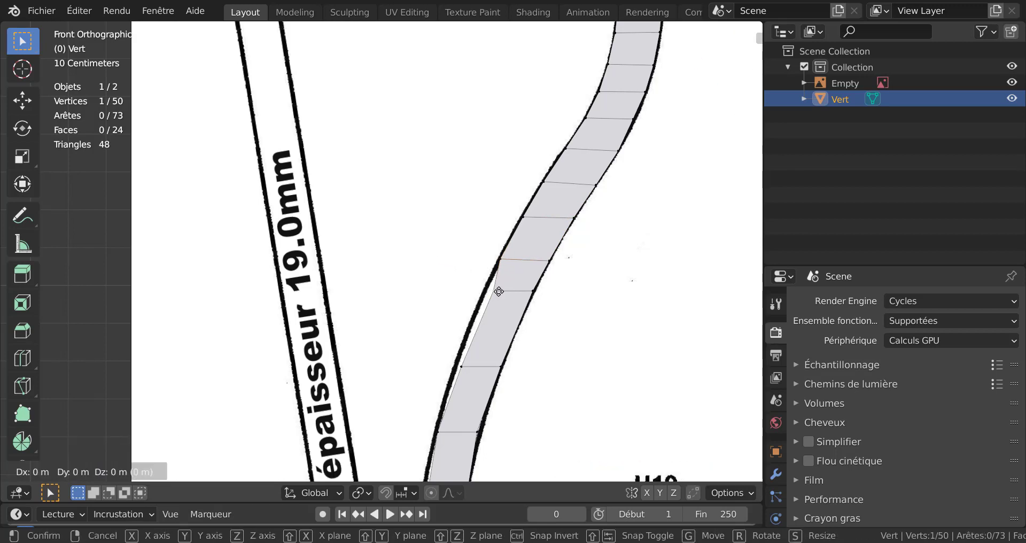
left_click(426, 278)
right_click(474, 367)
key("g")
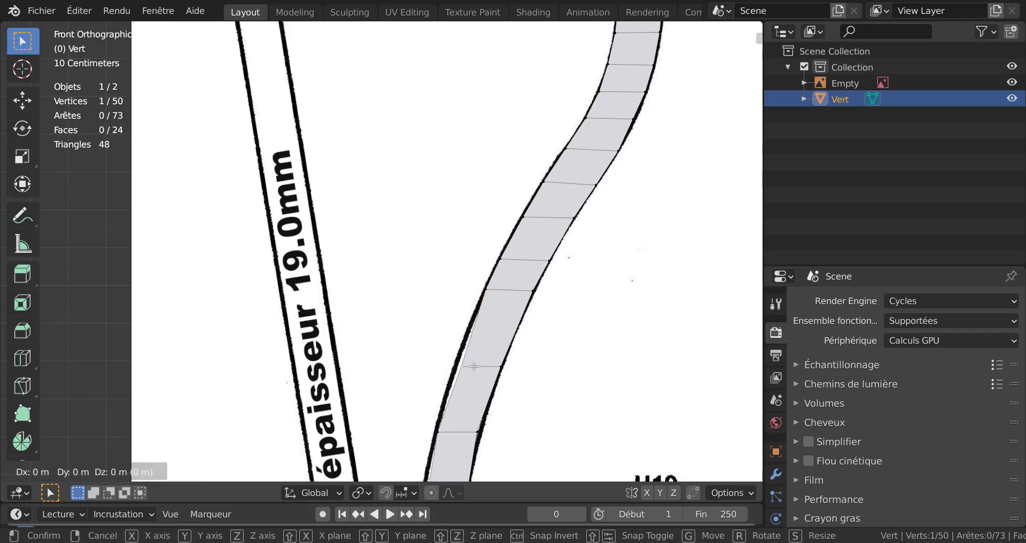
left_click(397, 374)
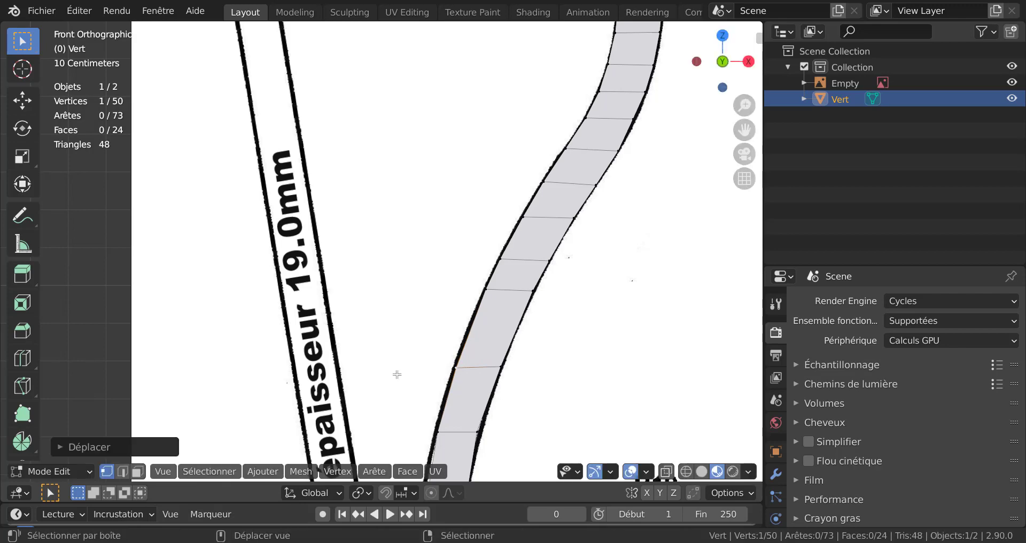
Step: Examine how the traced fender strip follows the template outline, especially from the pointed tip through the upper bend
scroll(396, 367, "down", 5)
scroll(624, 164, "up", 3)
middle_click_drag(624, 164, 638, 319, "shift")
scroll(571, 324, "up", 1)
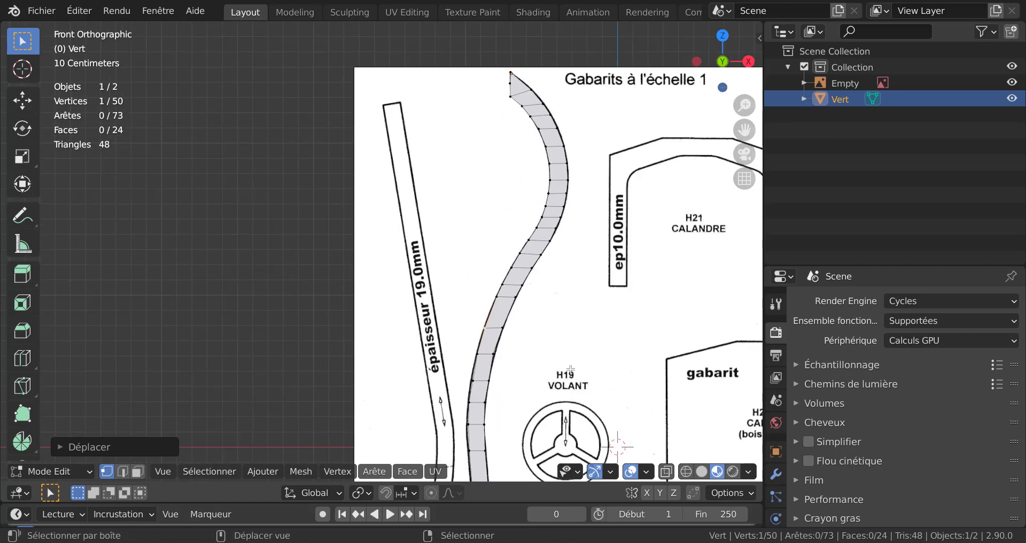
middle_click_drag(562, 310, 521, 433, "shift")
scroll(484, 300, "up", 2)
scroll(482, 290, "up", 1)
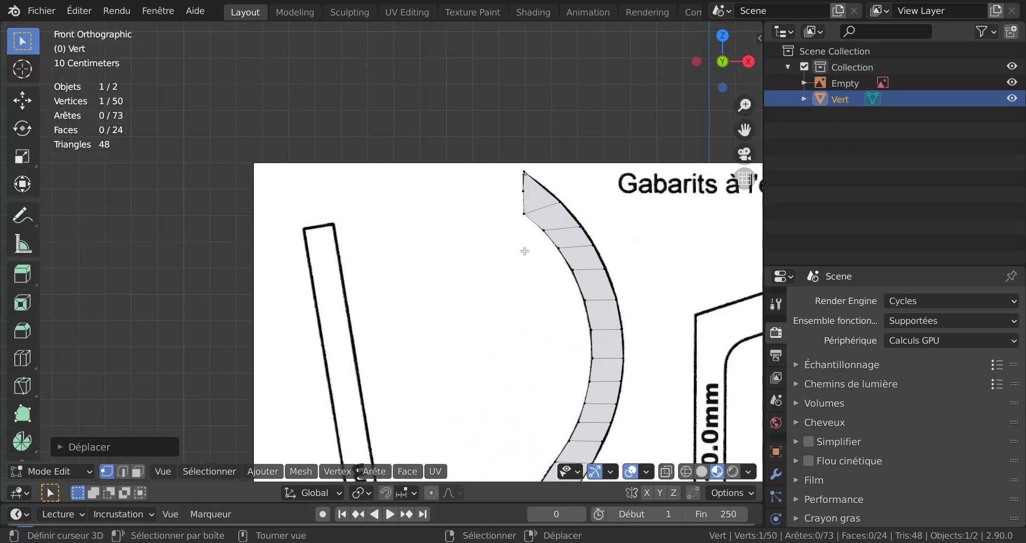
scroll(500, 265, "down", 3)
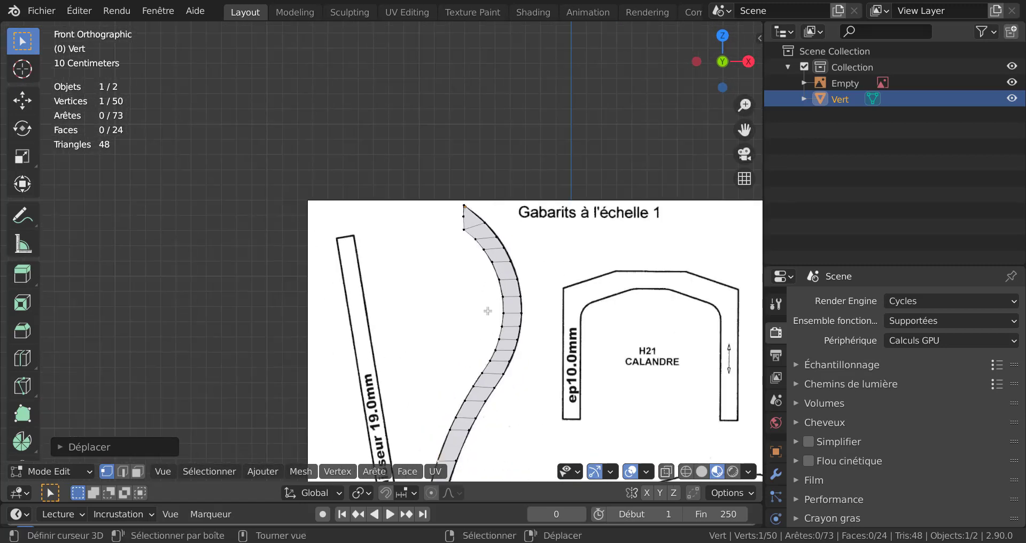
scroll(419, 181, "up", 1)
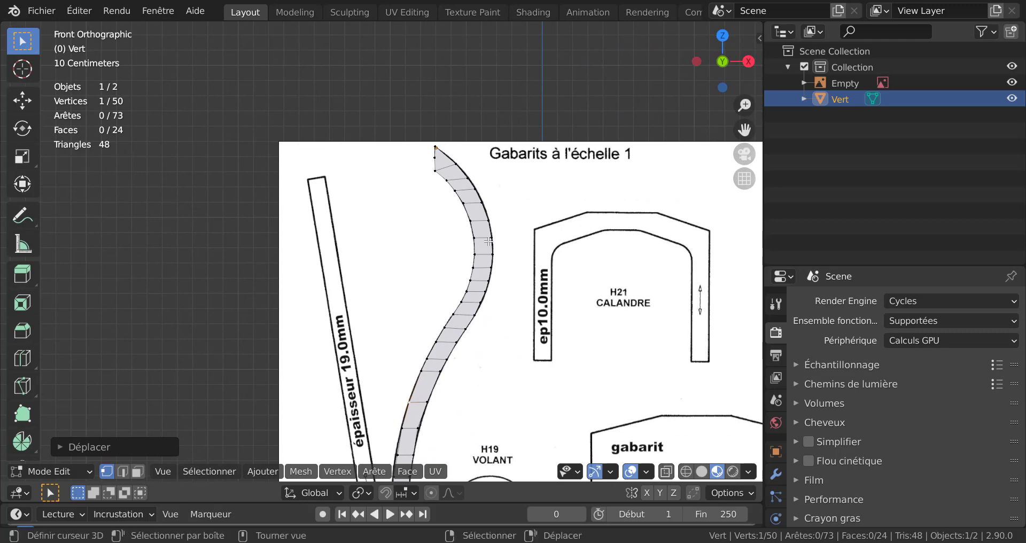
Step: Select the right-edge vertex path from the strip's tip to below the bend and hide the template image
right_click(437, 145)
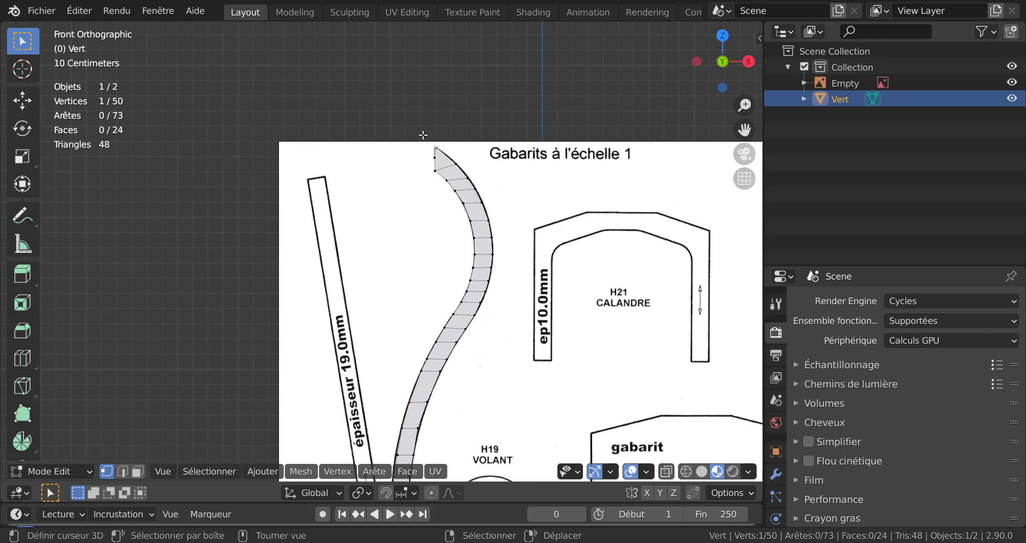
right_click(477, 317, "ctrl")
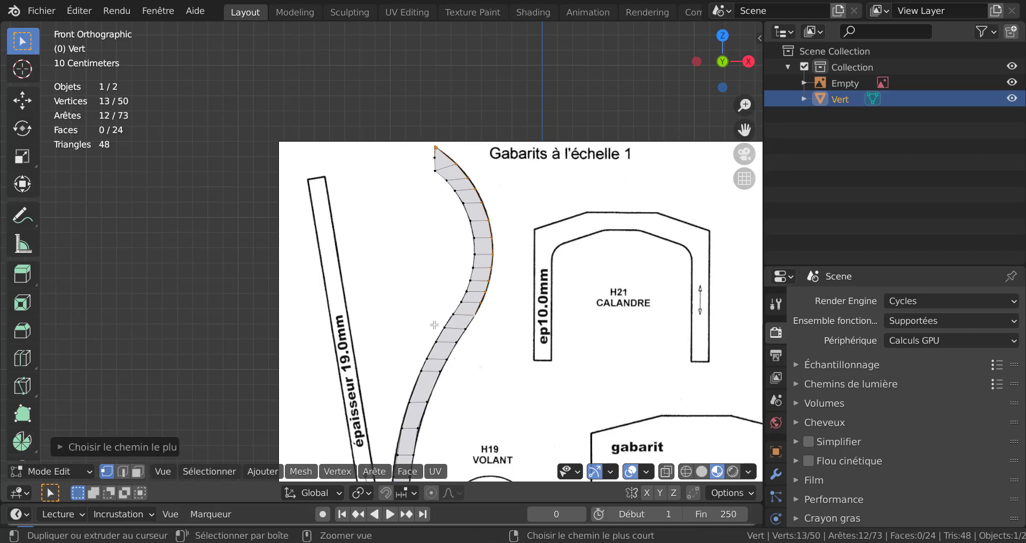
left_click(1012, 99)
left_click(1013, 99)
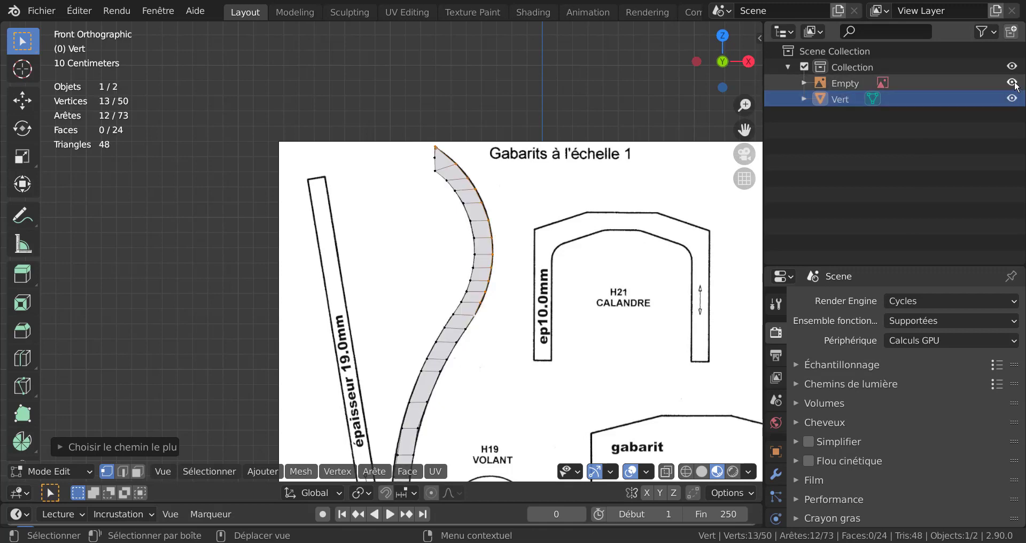
left_click(1013, 83)
scroll(435, 237, "up", 1)
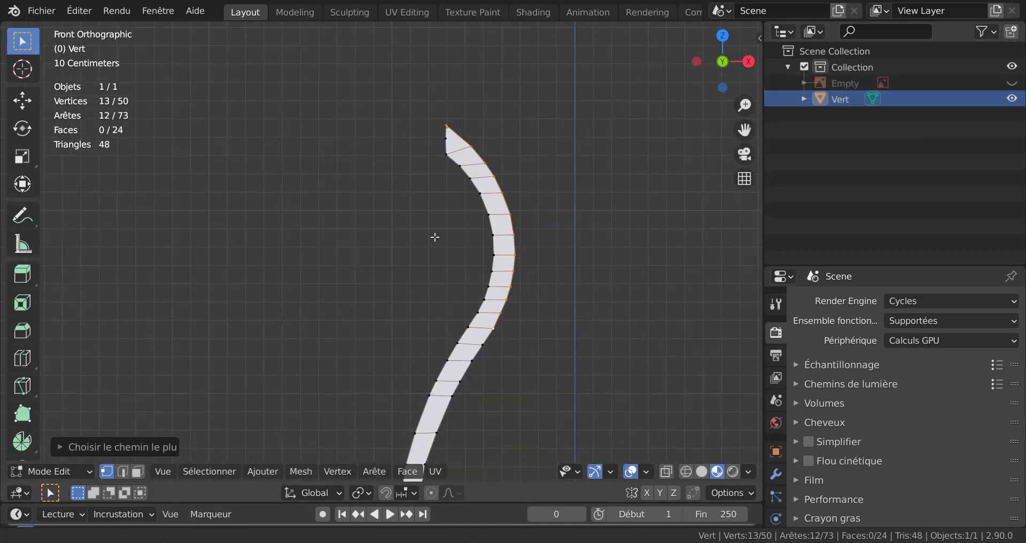
scroll(435, 237, "up", 1)
Step: Reselect the right-edge vertex path from the tip to the start of the slant and smooth it with LoopTools Relax
left_click(571, 164)
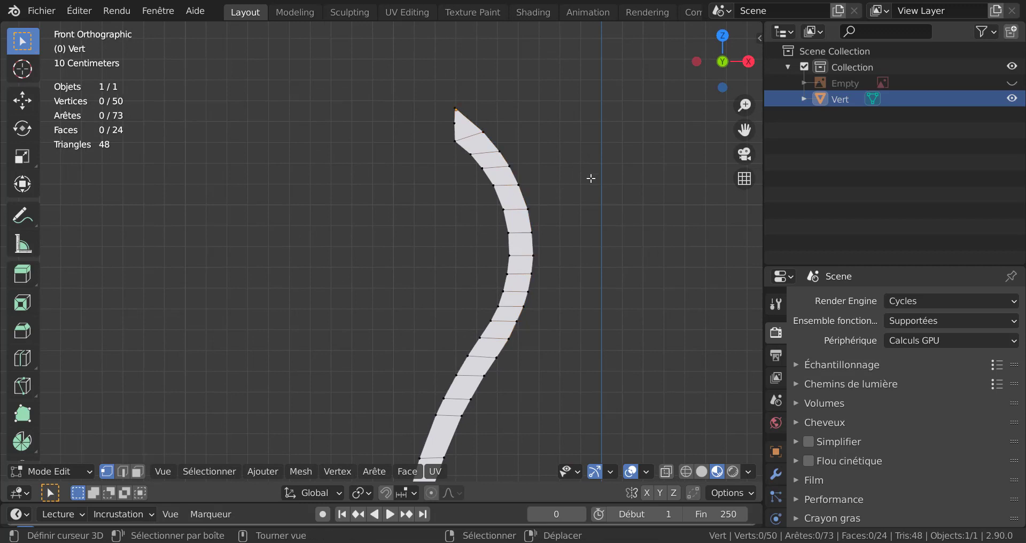
middle_click_drag(529, 257, 528, 257, "shift")
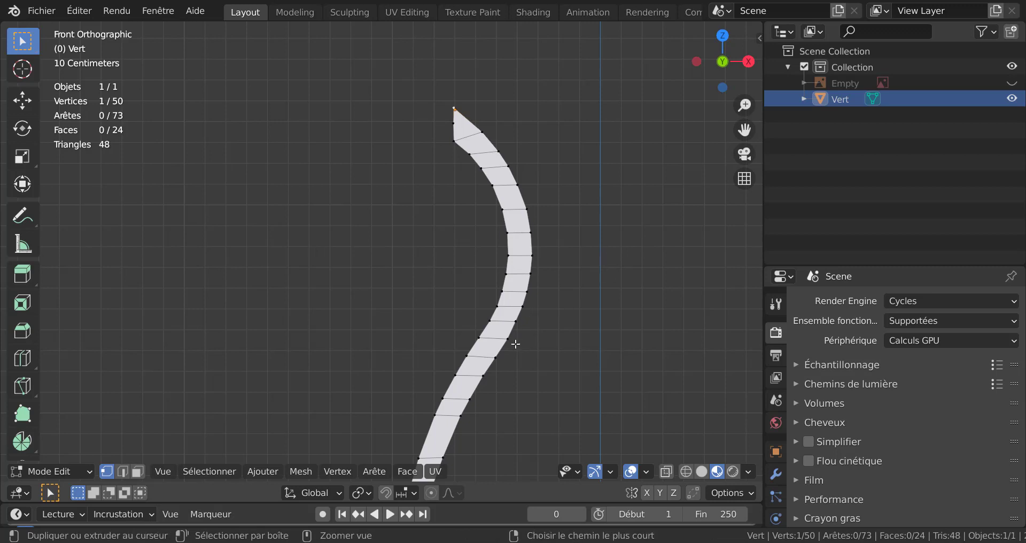
left_click(494, 358, "ctrl")
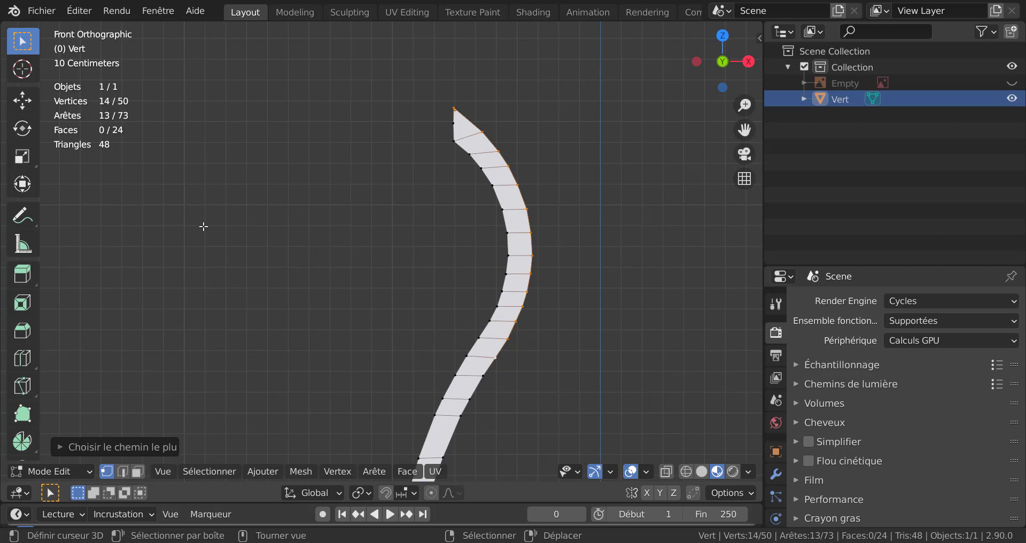
key("q")
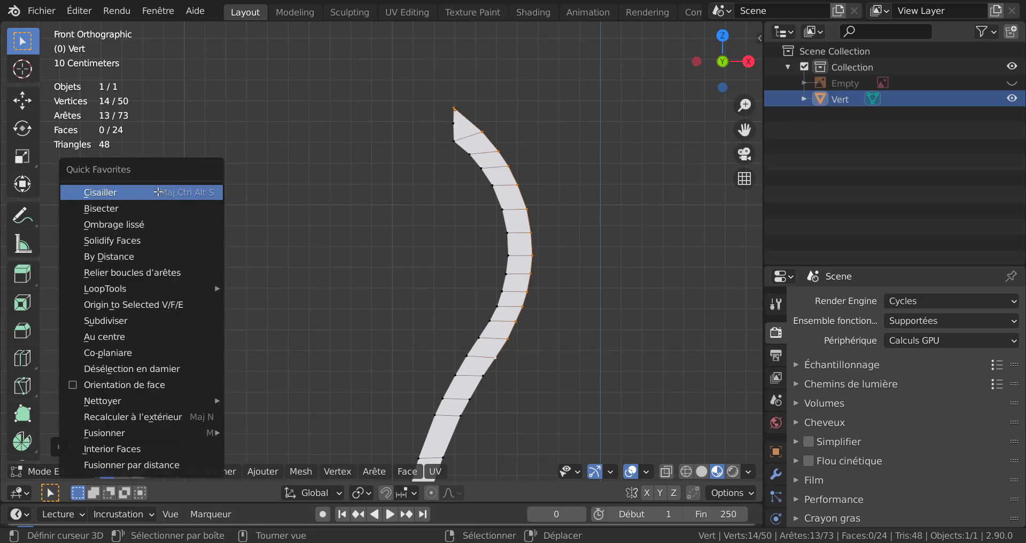
mouse_move(121, 293)
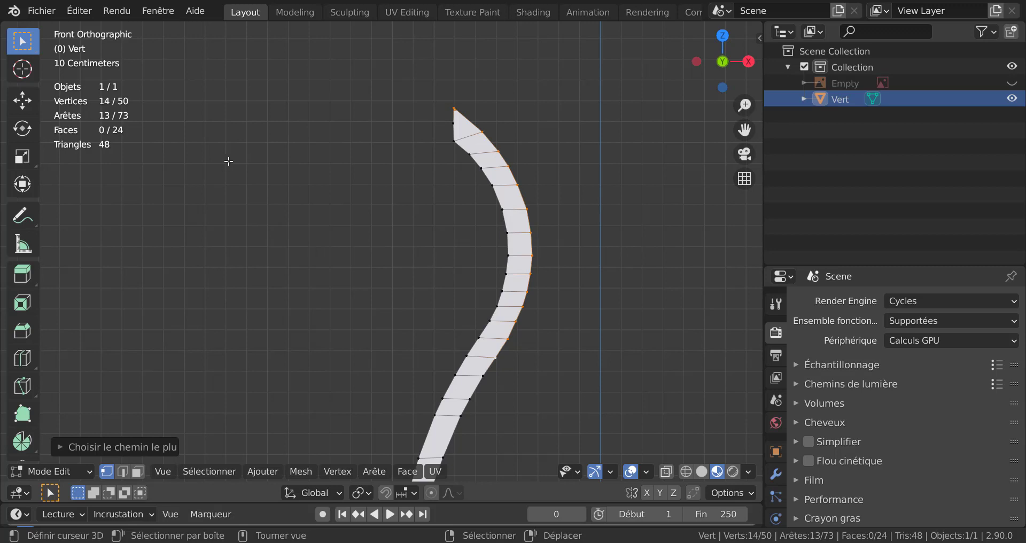
right_click(200, 215)
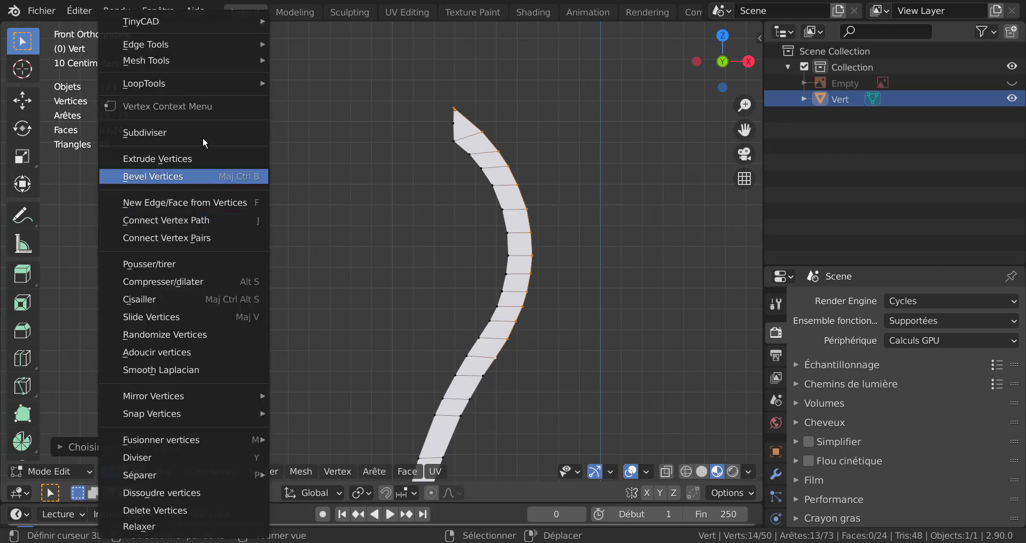
mouse_move(194, 81)
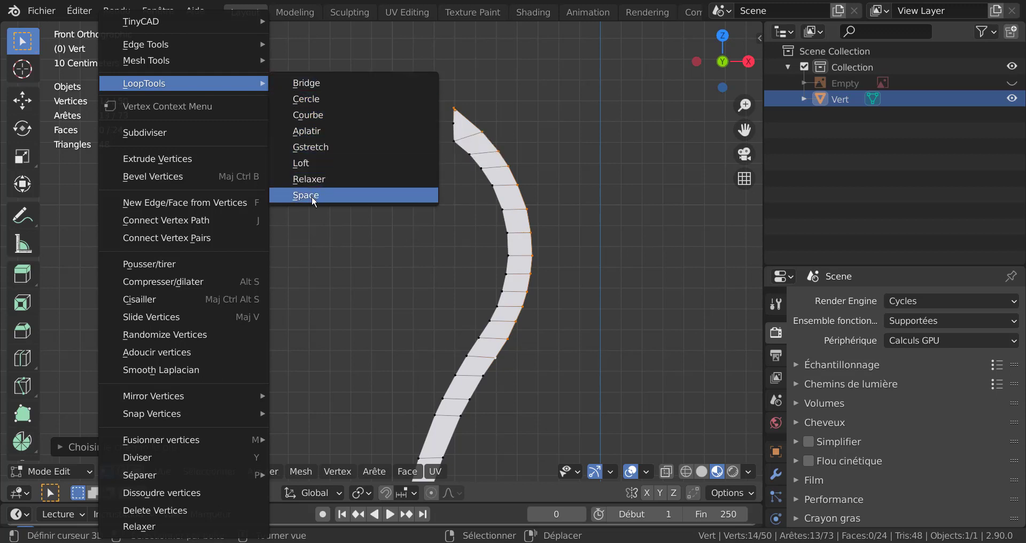
left_click(311, 179)
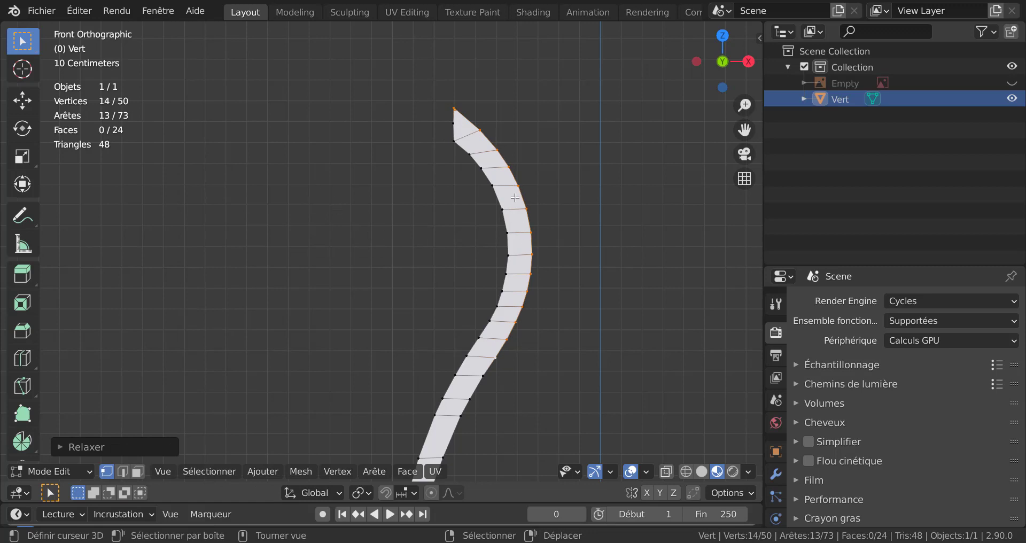
Step: Select the left-edge vertex path from the strip's upper corner through the bend and smooth it with LoopTools Relax
left_click(453, 143)
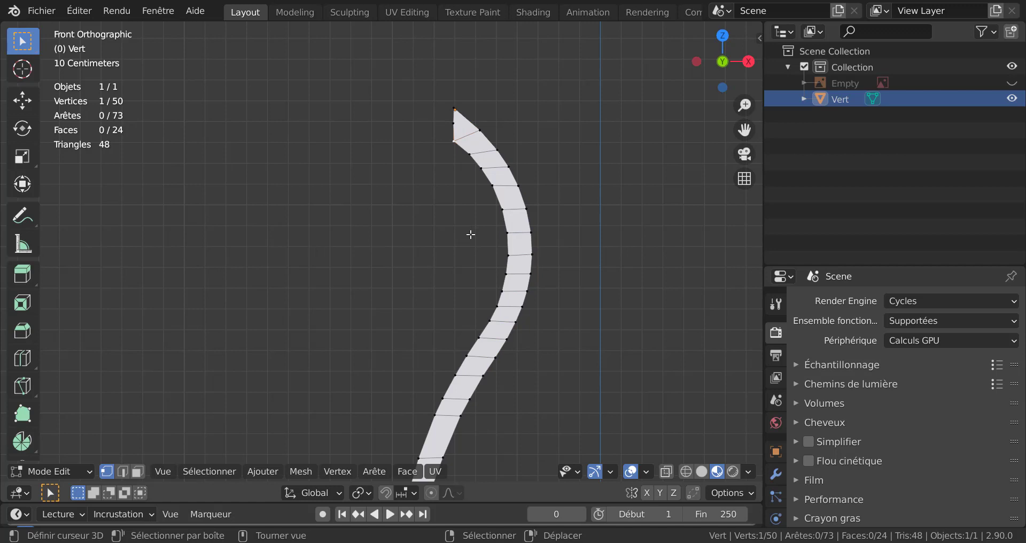
left_click(456, 376, "ctrl")
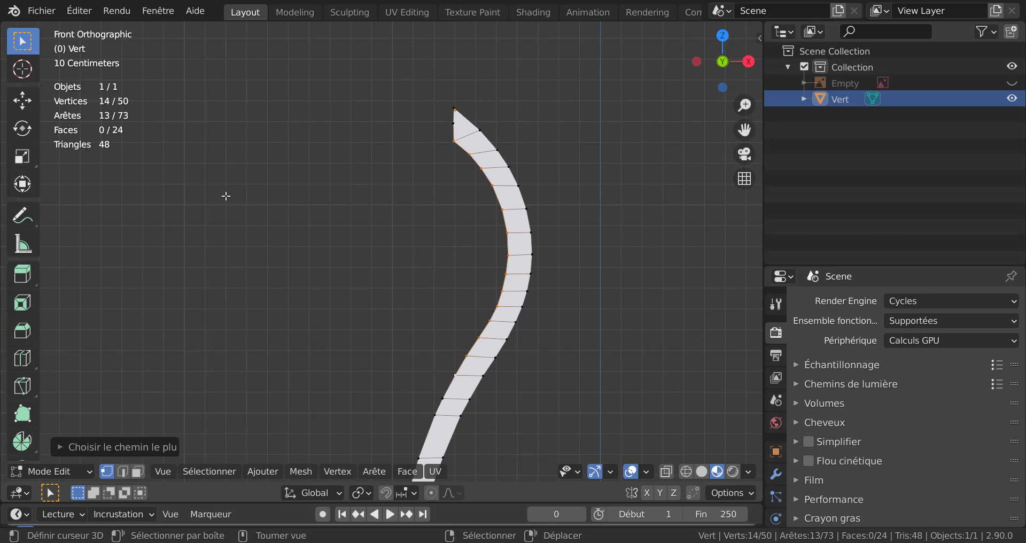
key("q")
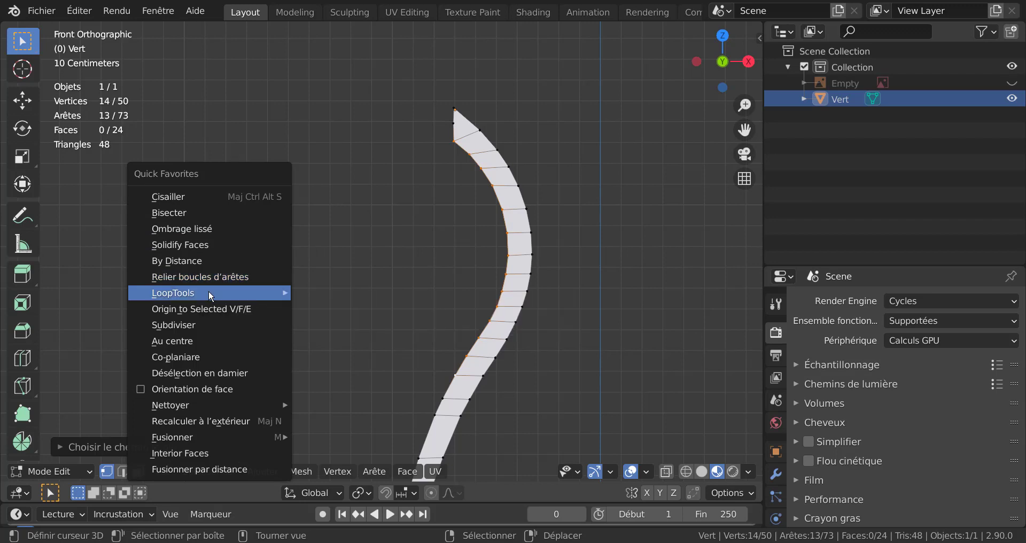
mouse_move(223, 292)
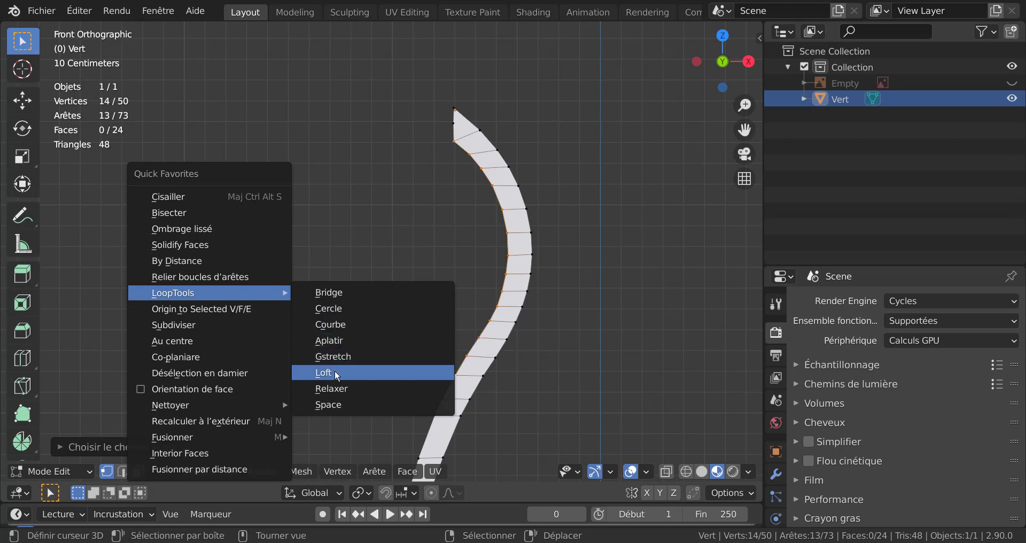
left_click(335, 390)
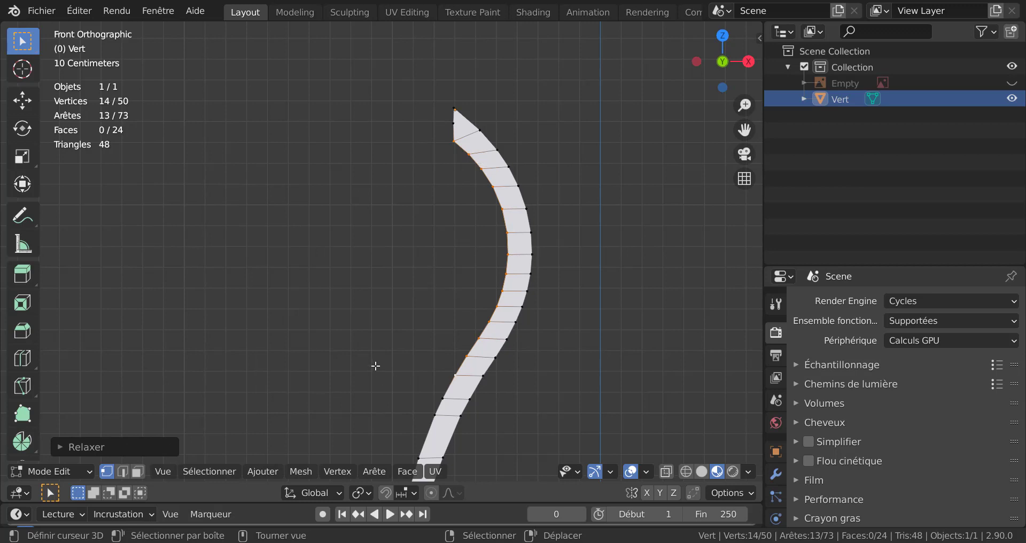
Step: Try 25 iterations for the left edge's Relax operation and set the iterations back to 1
left_click(98, 446)
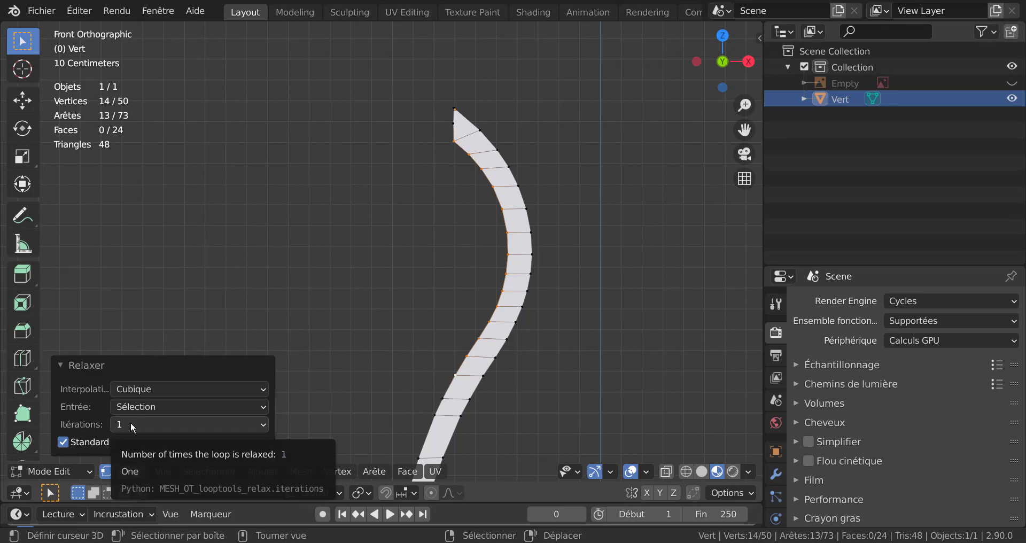
left_click(167, 423)
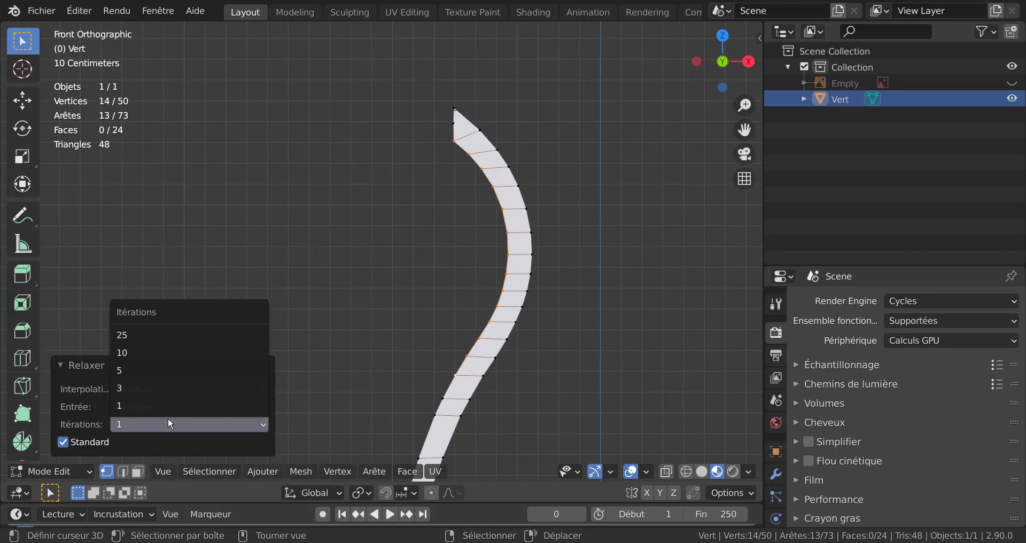
left_click(152, 335)
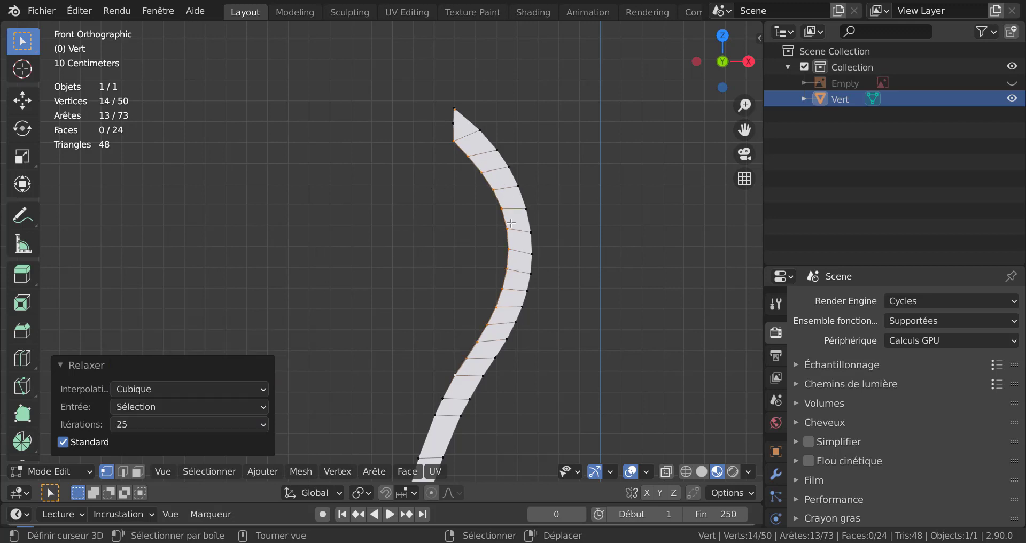
left_click(152, 420)
left_click(147, 406)
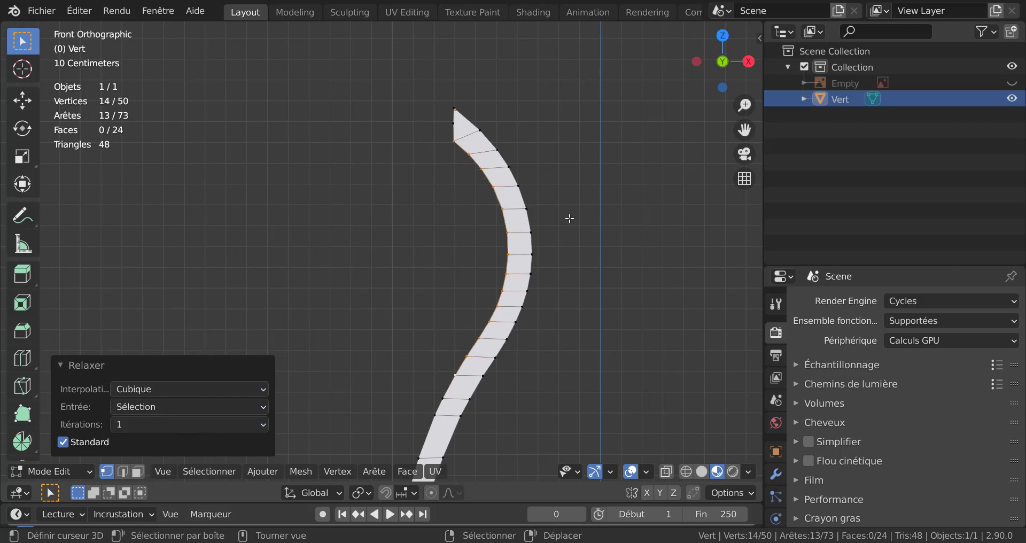
scroll(604, 246, "down", 2)
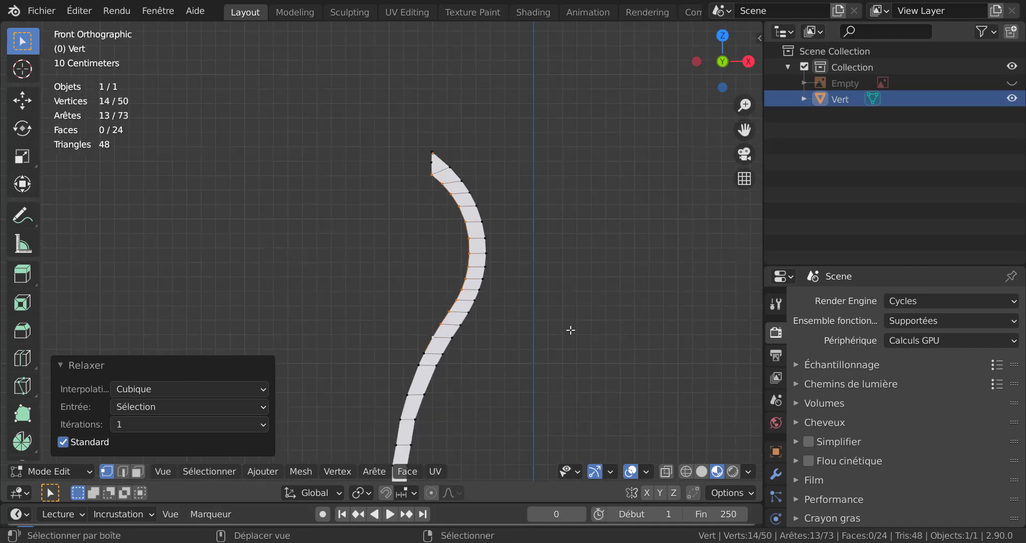
middle_click_drag(570, 297, 573, 172, "shift")
scroll(532, 237, "up", 1)
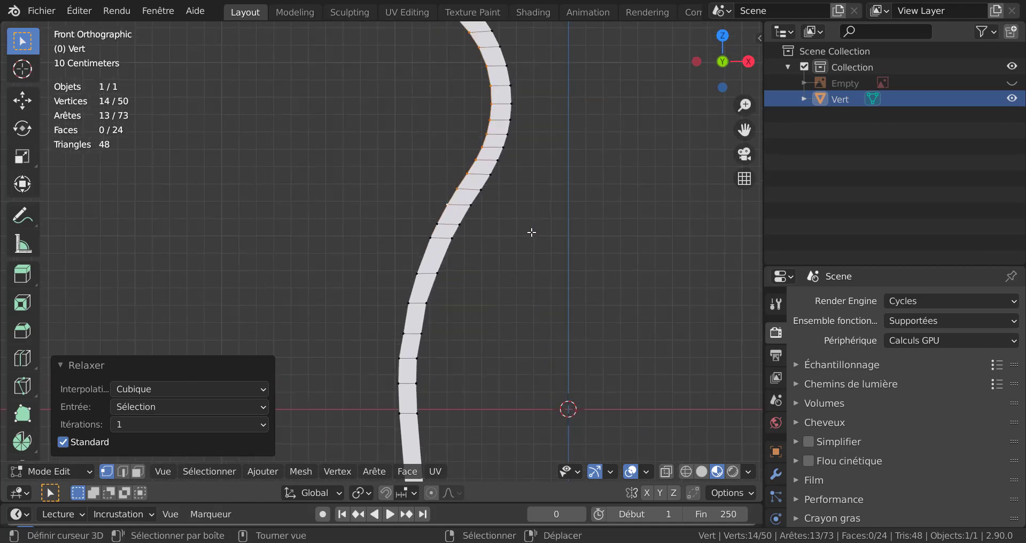
Step: Leave Edit Mode, select the fender strip and rotate it about -85.8° in front view so its straight part lies nearly horizontal
key("Tab")
scroll(531, 232, "down", 1)
scroll(505, 243, "down", 4)
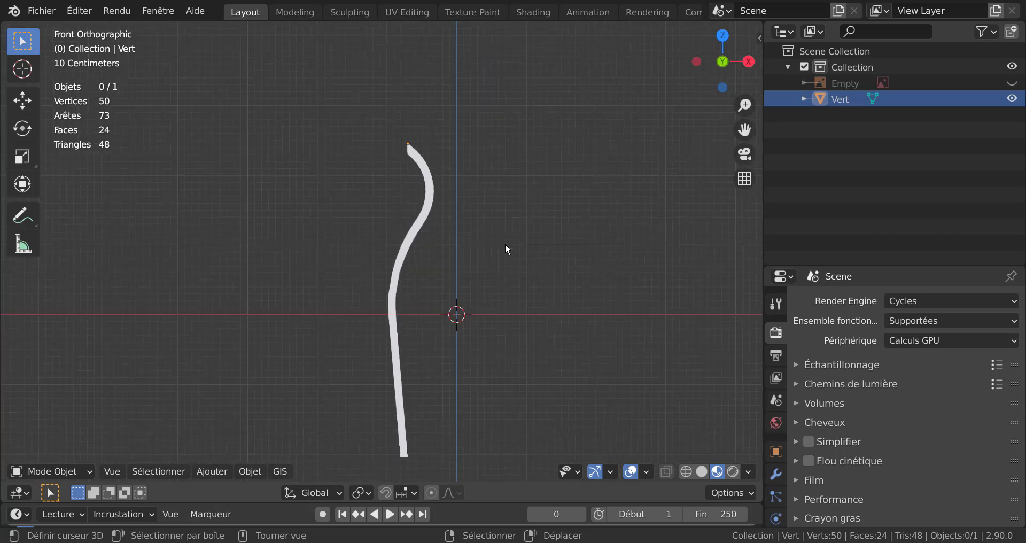
scroll(505, 242, "up", 1)
scroll(506, 259, "up", 1)
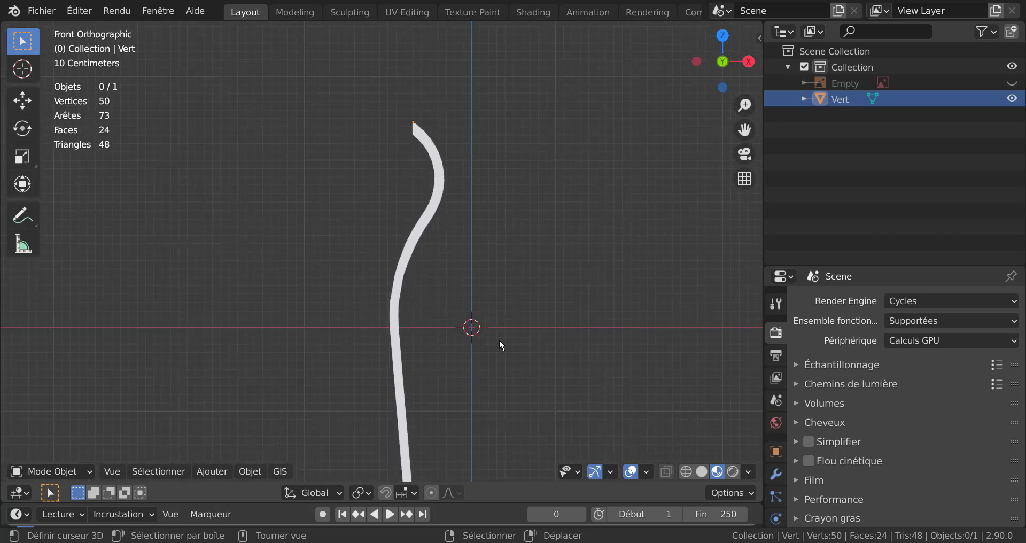
scroll(499, 349, "down", 1)
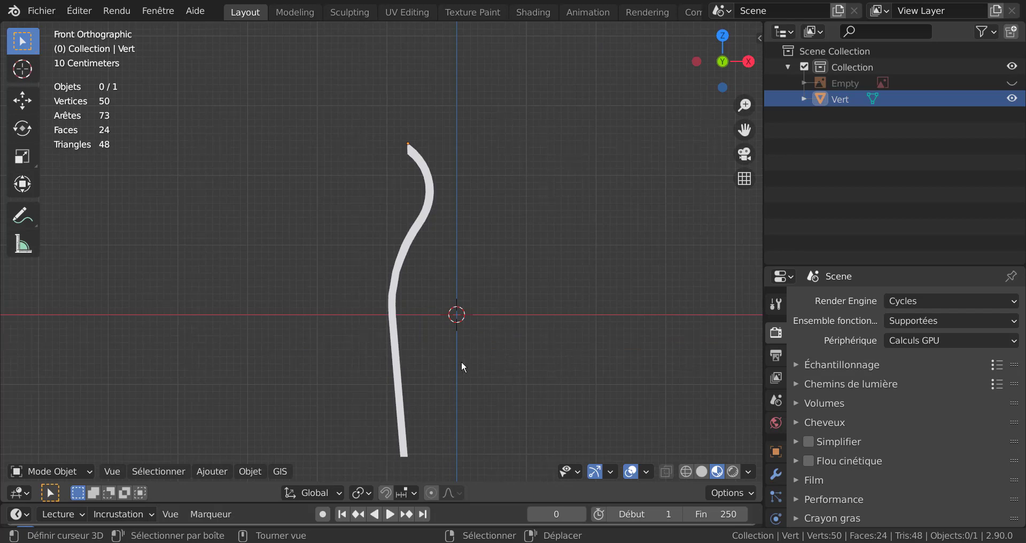
left_click(404, 261)
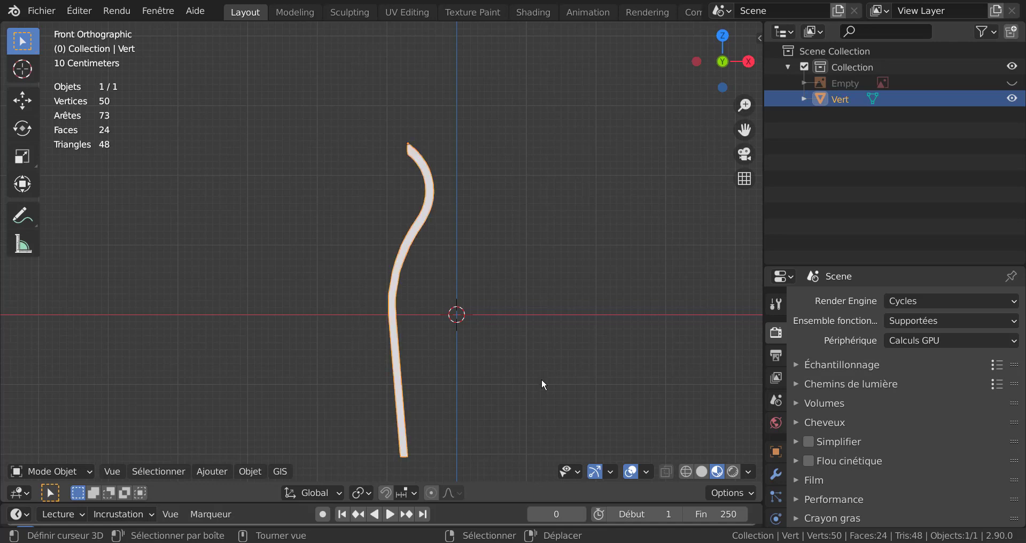
key("r")
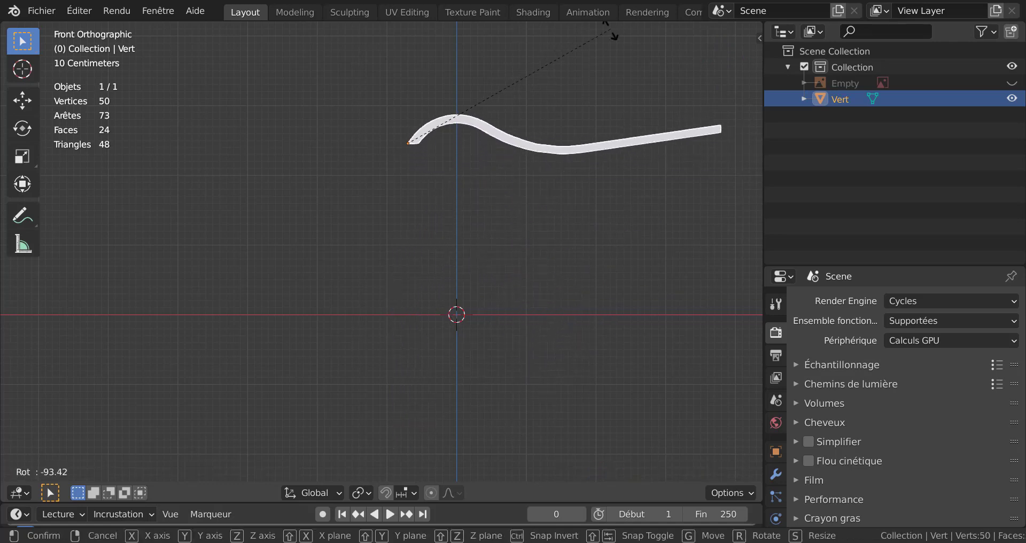
left_click(615, 65)
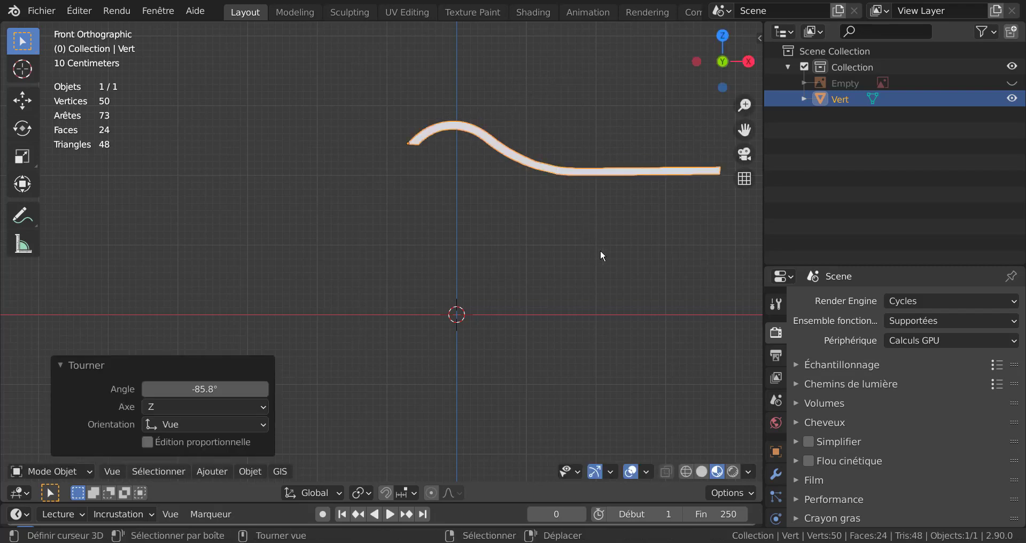
mouse_move(617, 229)
middle_mouse_down()
mouse_move(501, 248)
mouse_move(617, 241)
middle_mouse_up()
scroll(544, 247, "down", 3)
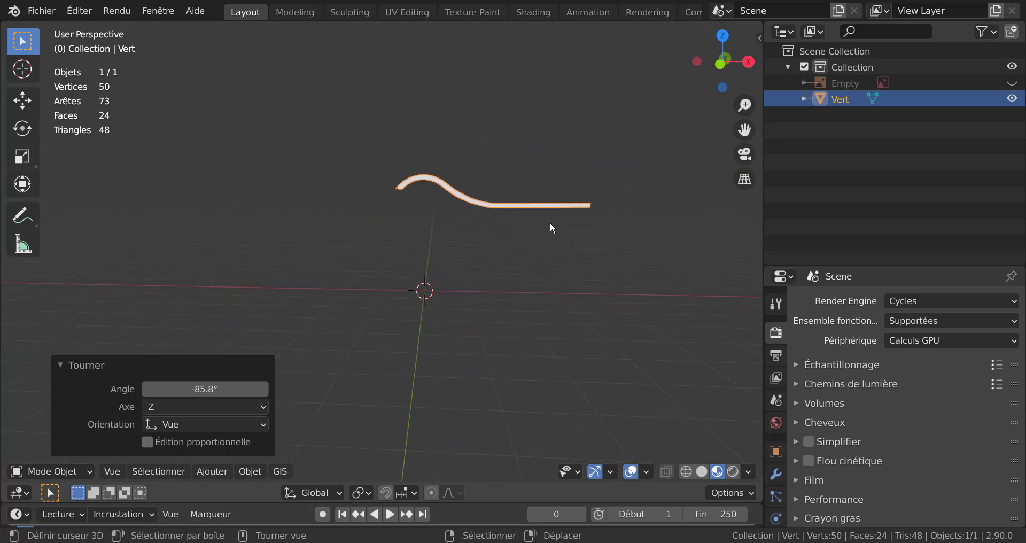
key("KP_1")
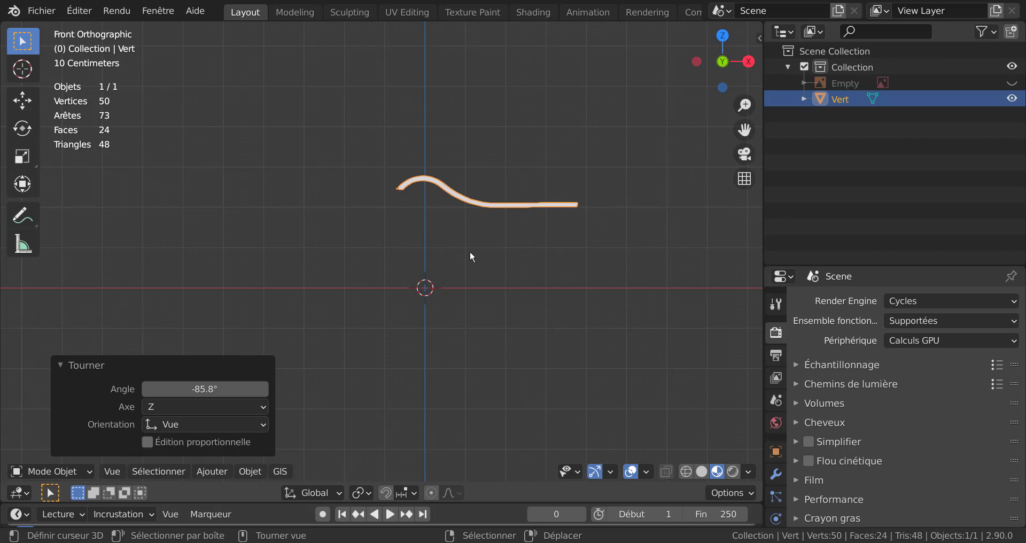
key("r")
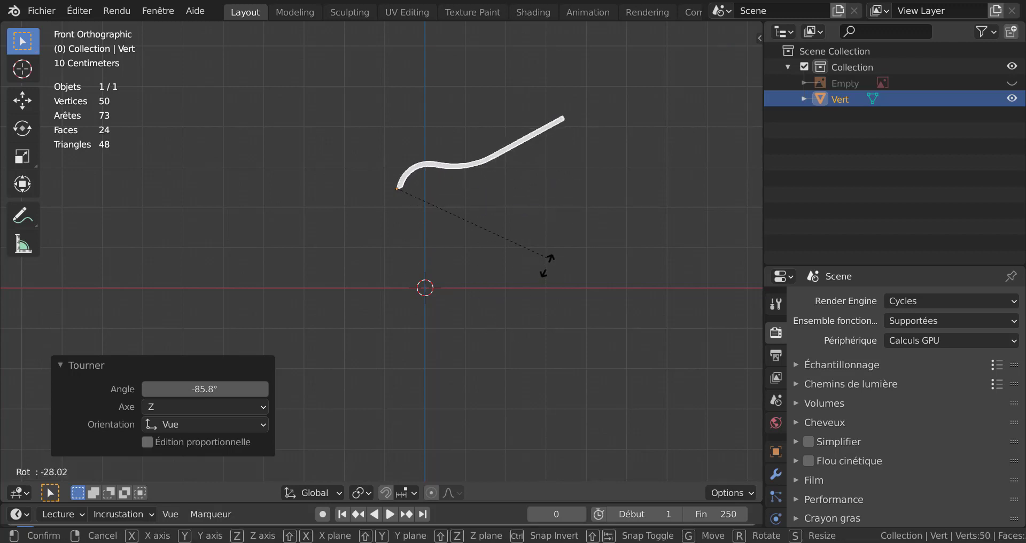
right_click(453, 264)
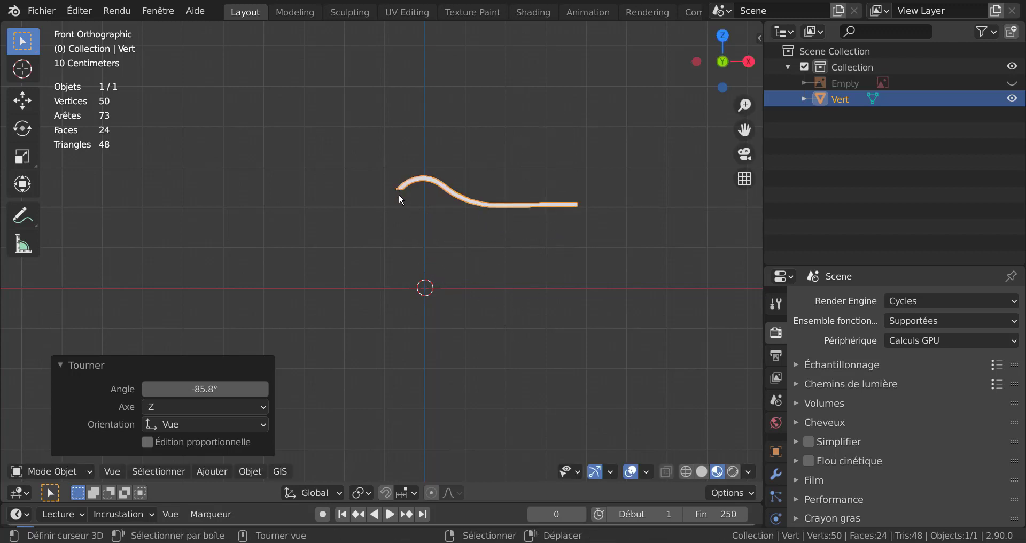
scroll(398, 194, "up", 2)
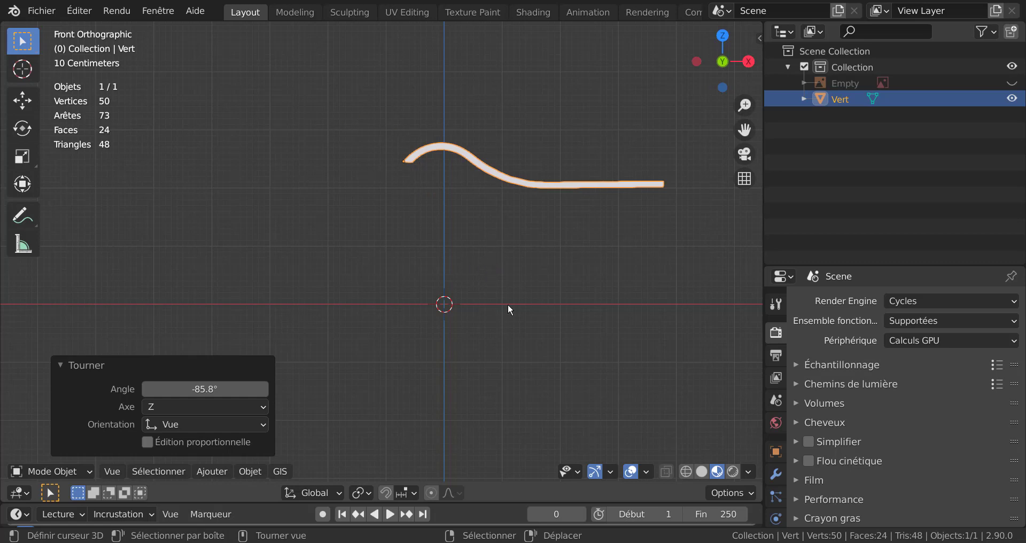
key("r")
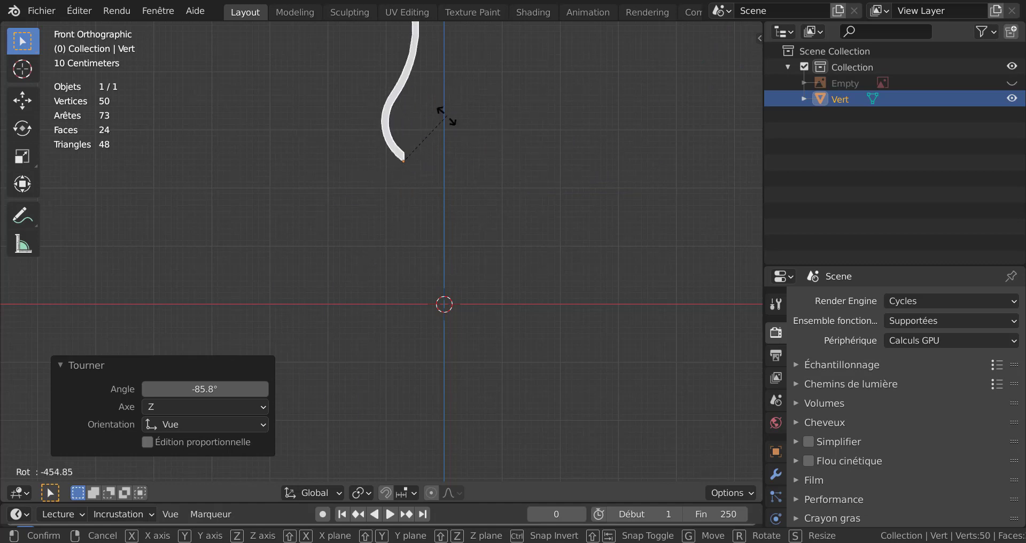
key("Escape")
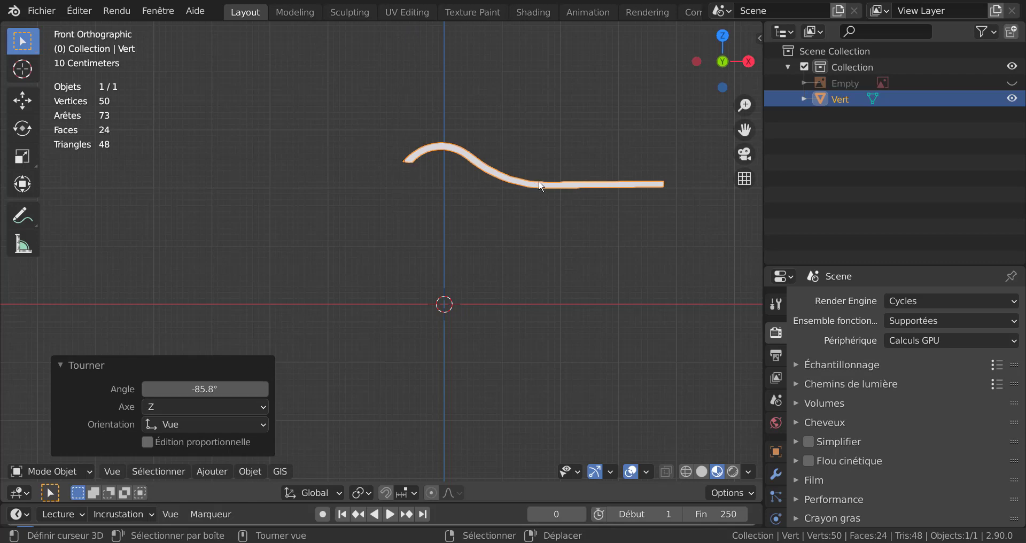
Step: Set the strip's origin to its geometry
left_click(214, 472)
mouse_move(248, 470)
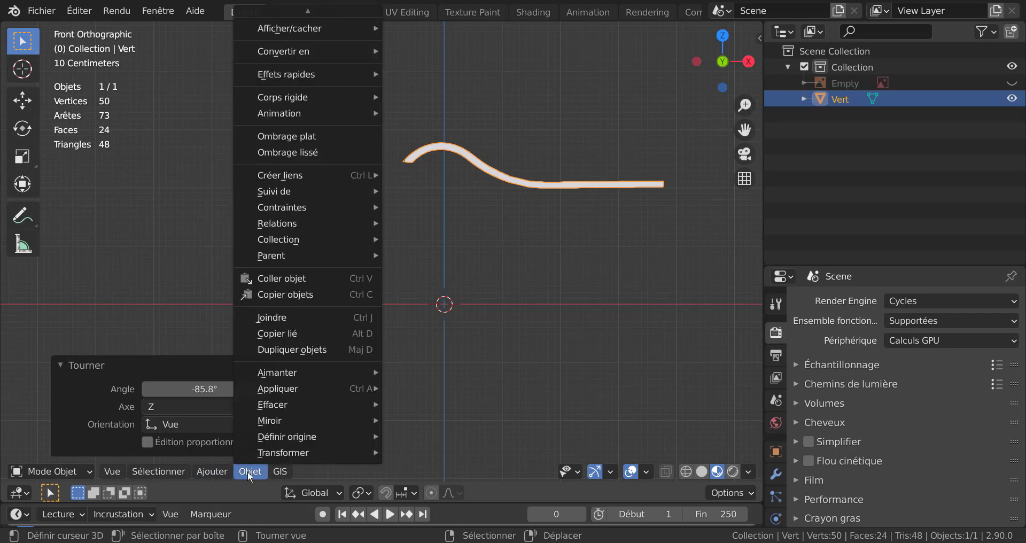
mouse_move(267, 434)
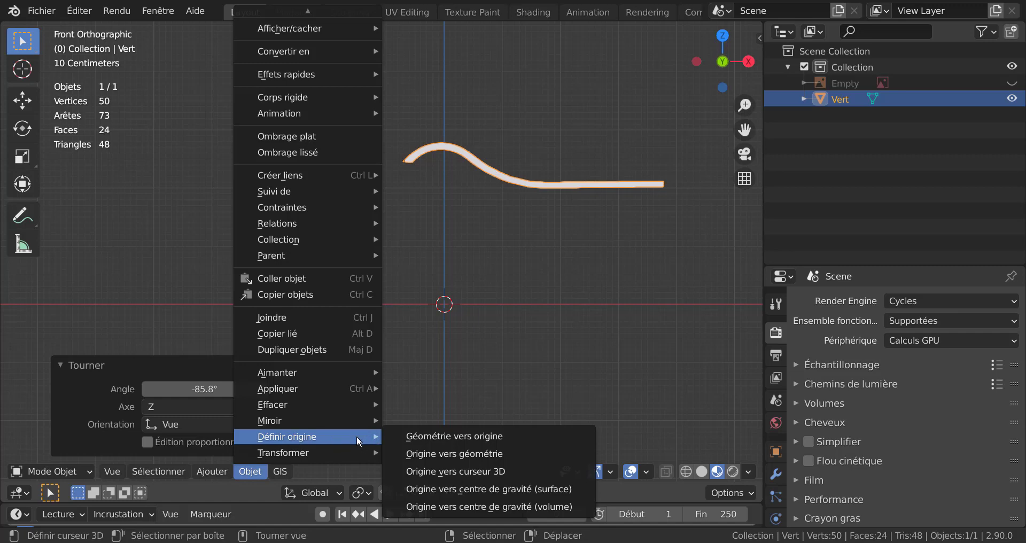
left_click(454, 455)
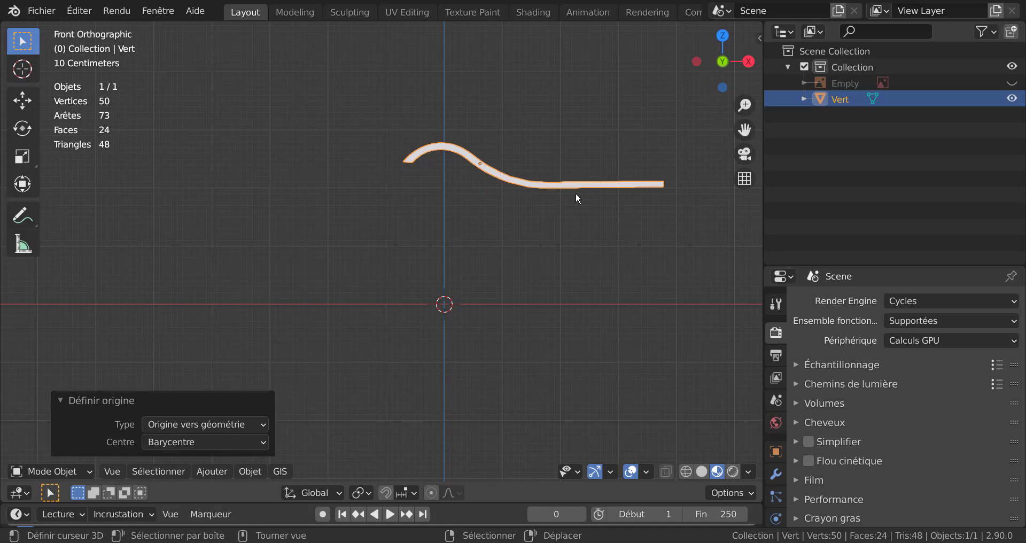
Step: In Edit Mode, select the lower vertex at the division within the strip's straight section and snap the 3D cursor to it
key("Tab")
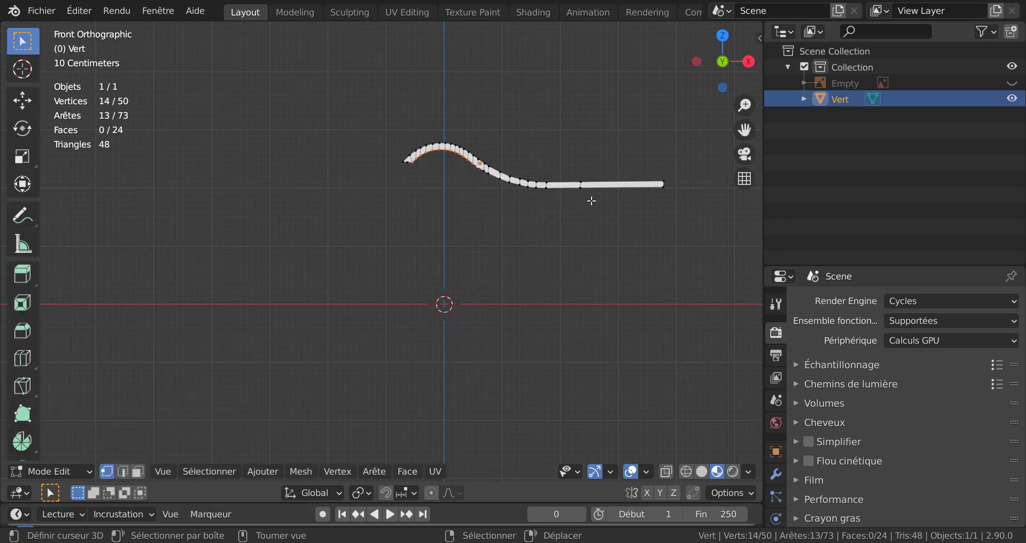
scroll(591, 201, "up", 1)
left_click(618, 174)
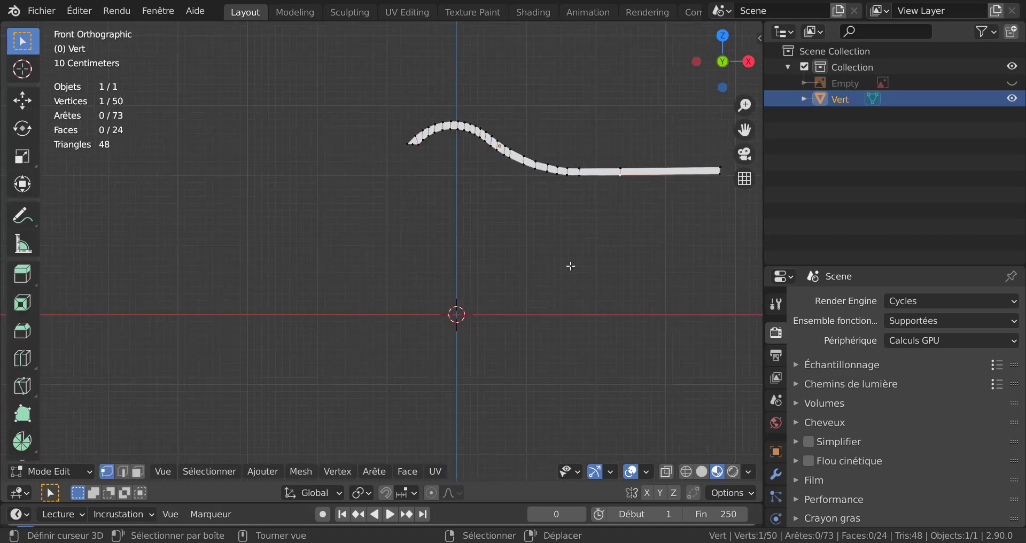
middle_click_drag(572, 259, 440, 250, "shift")
scroll(502, 221, "up", 2)
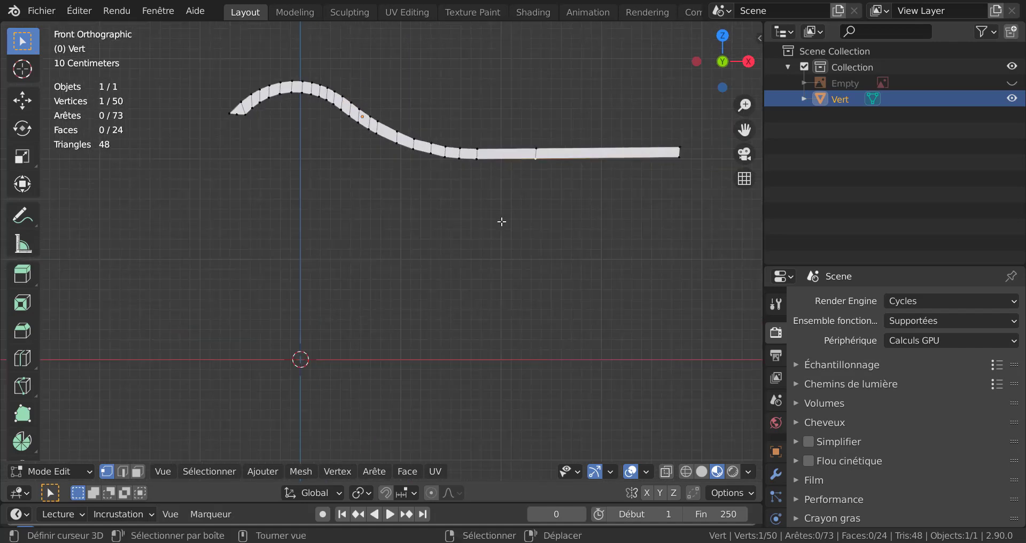
key("shift+s")
key("shift+s")
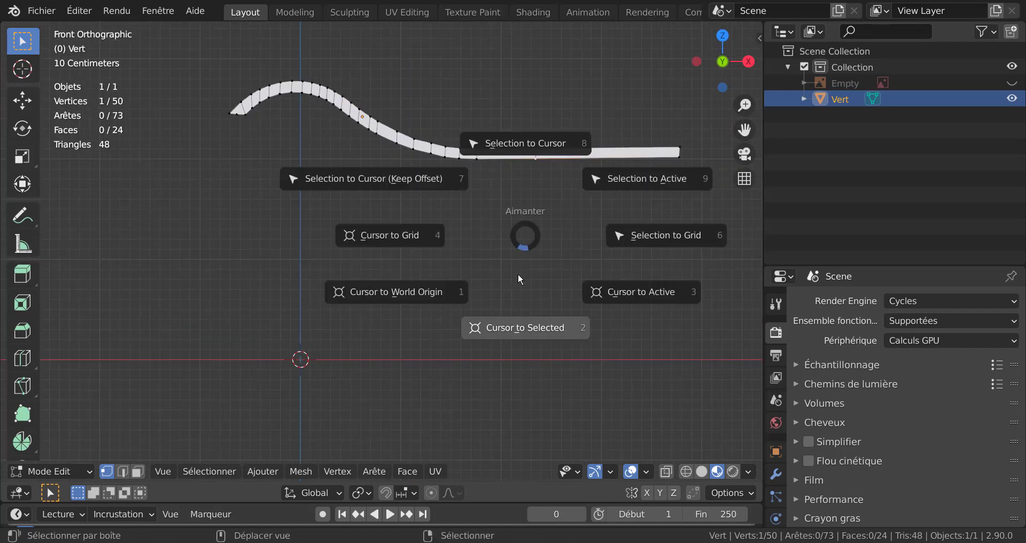
left_click(522, 328)
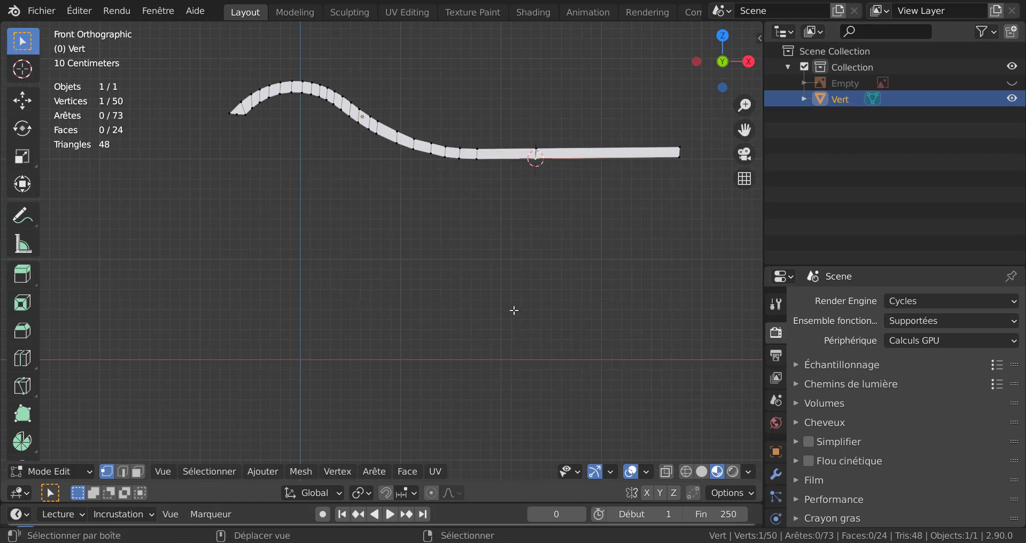
key("shift+s")
left_click(511, 407)
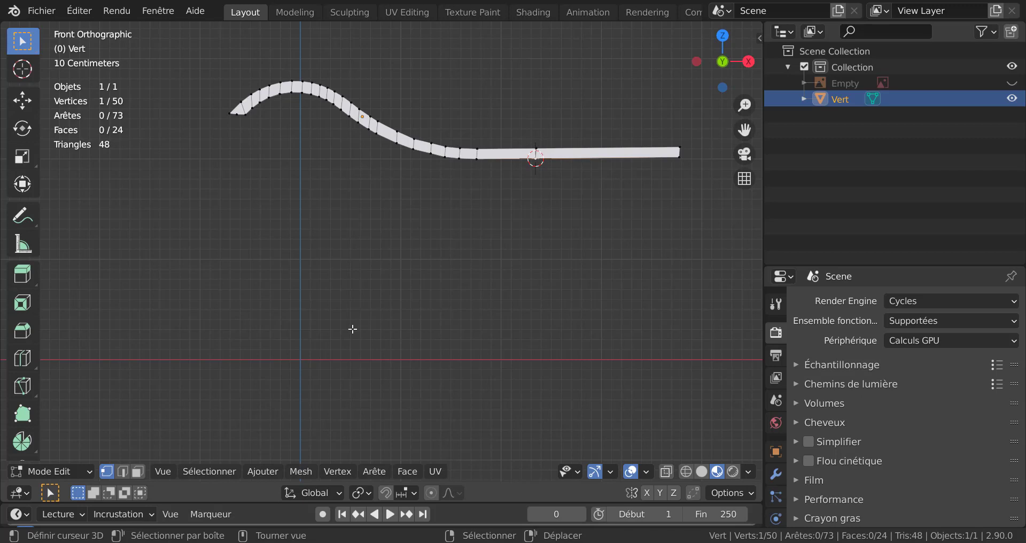
Step: Return to Object Mode and set the strip's origin to the 3D cursor
key("Tab")
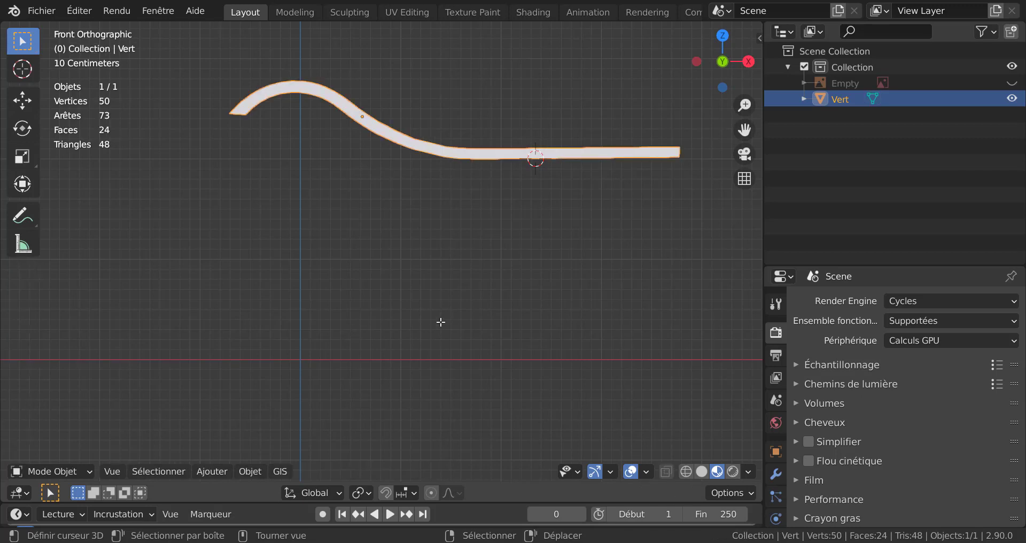
left_click(247, 470)
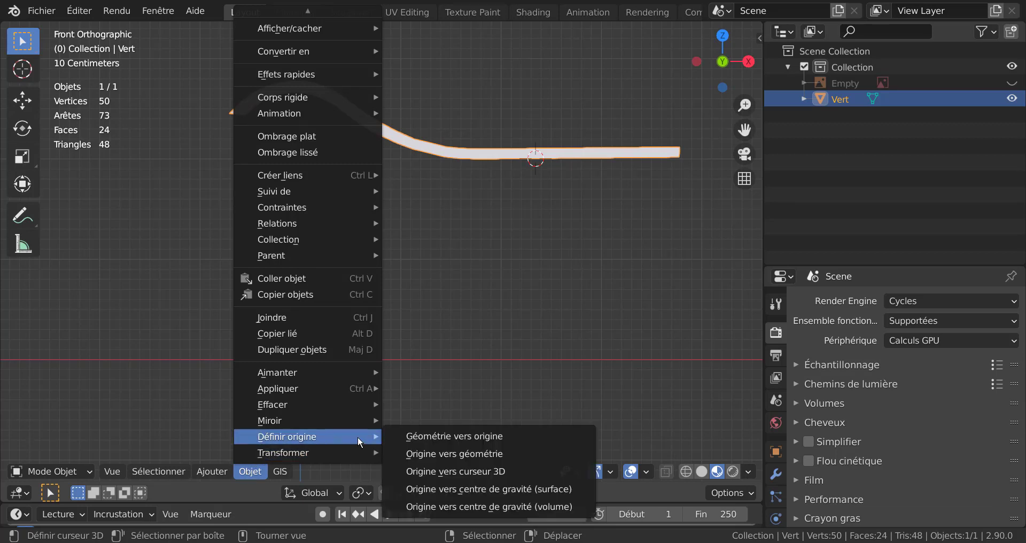
left_click(457, 471)
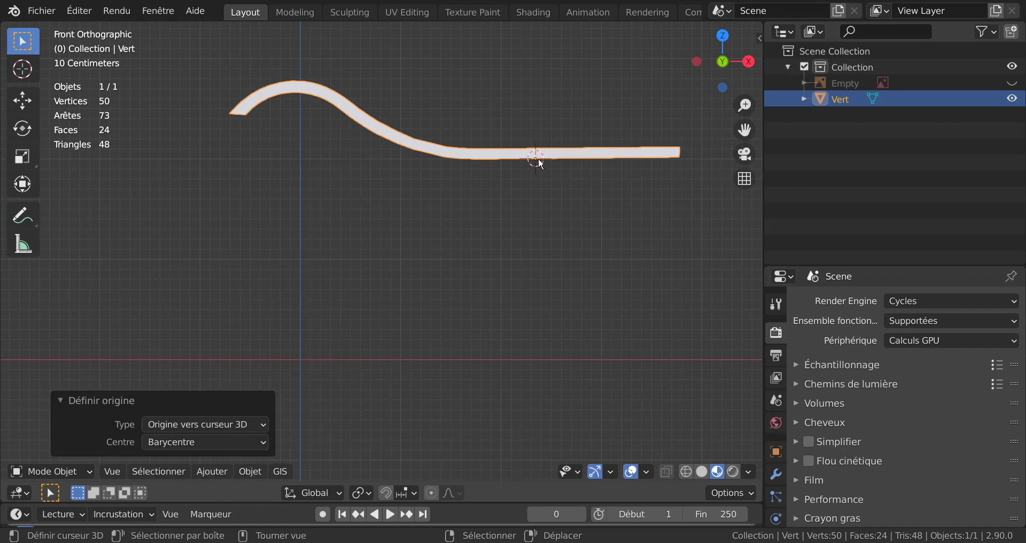
Step: Reset the 3D cursor to the world origin and snap the strip to the cursor without offset
scroll(396, 303, "down", 1)
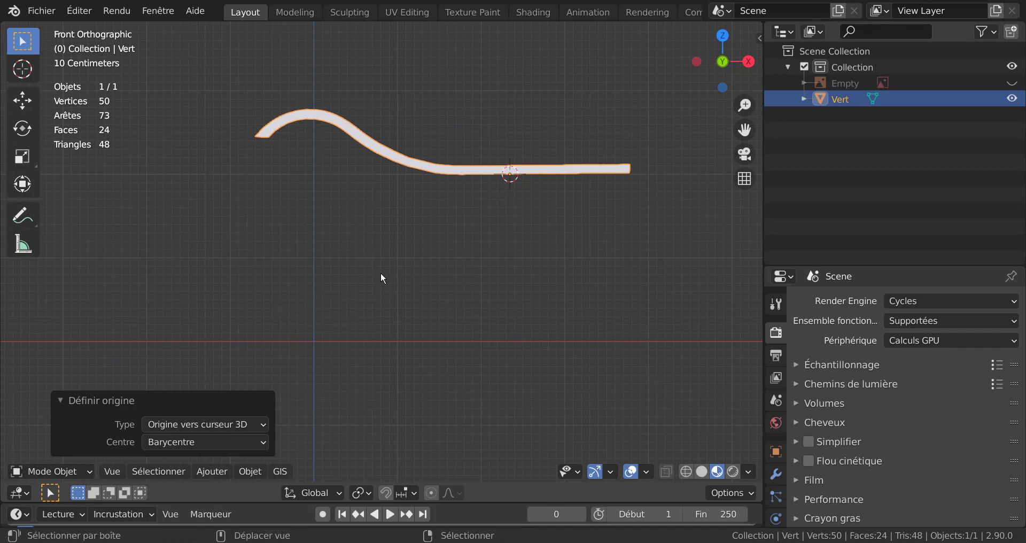
key("shift+s")
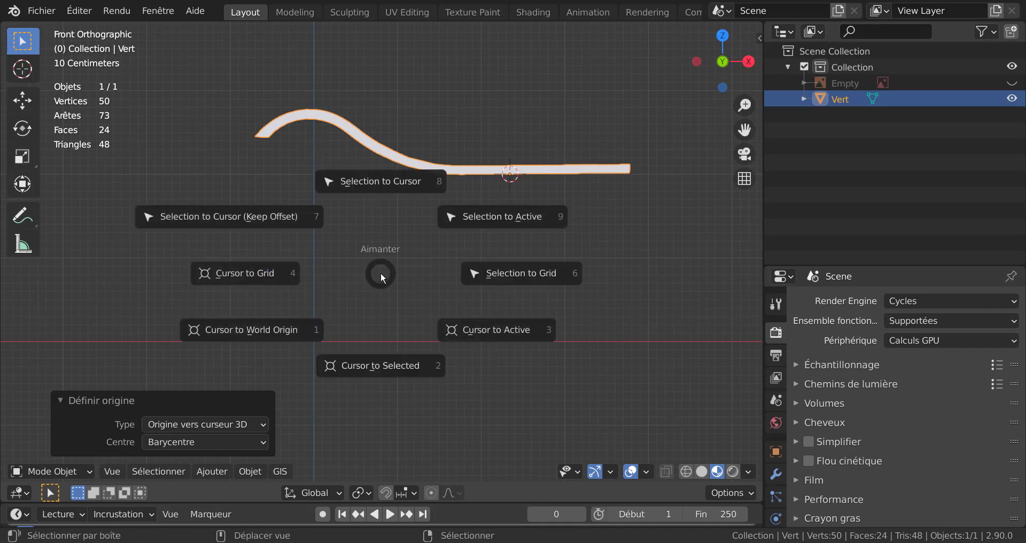
left_click(265, 330)
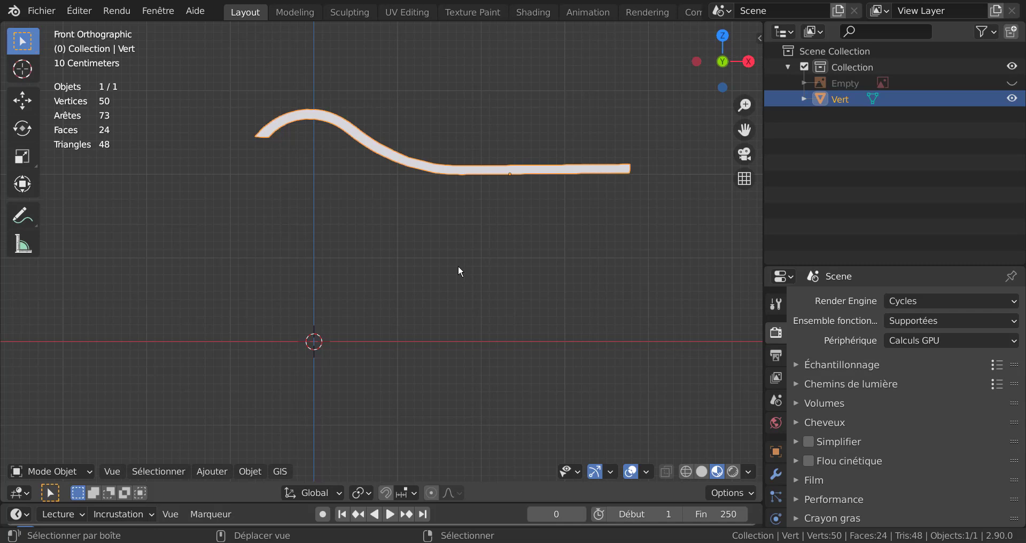
key("shift+s")
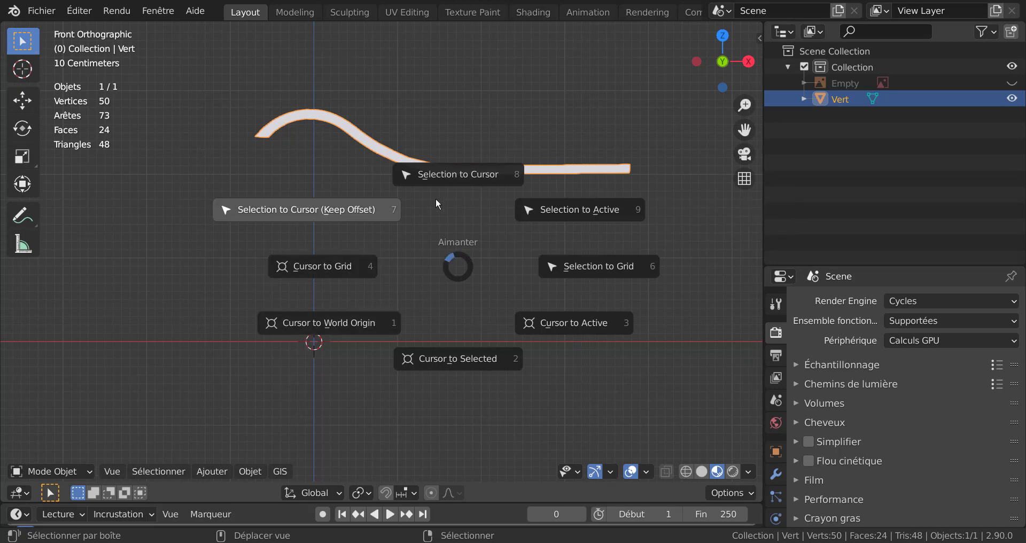
left_click(480, 170)
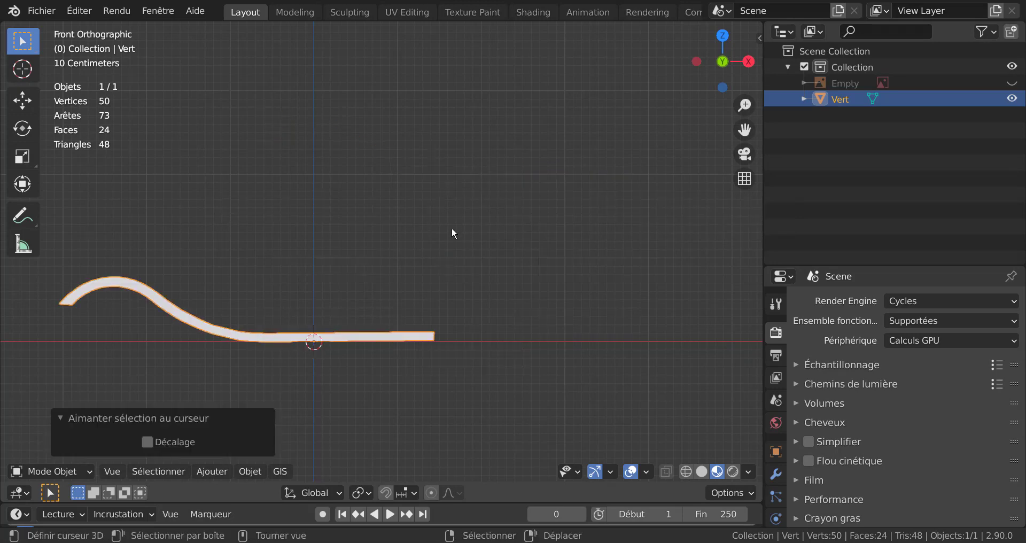
Step: Rotate the strip about 0.373° in front view so the straight section's lower edge lines up with the X axis
middle_click_drag(422, 220, 474, 166, "shift")
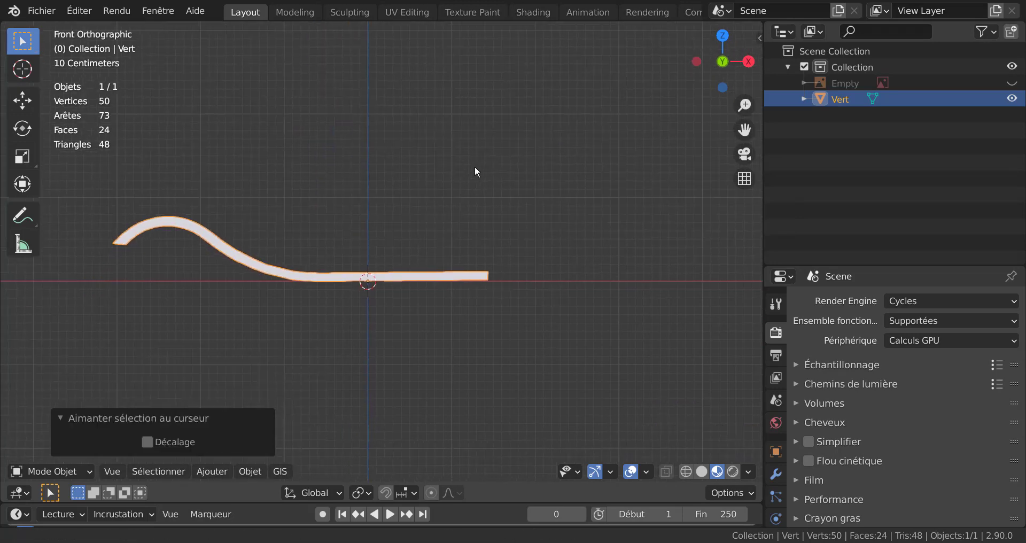
scroll(440, 231, "up", 5)
scroll(441, 223, "up", 1)
middle_click_drag(442, 216, 431, 153, "shift")
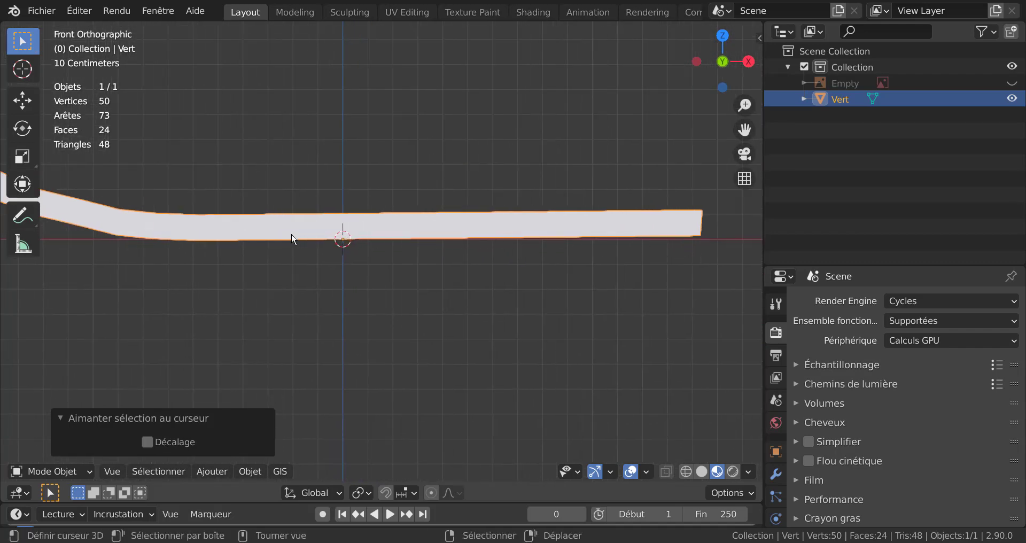
key("r")
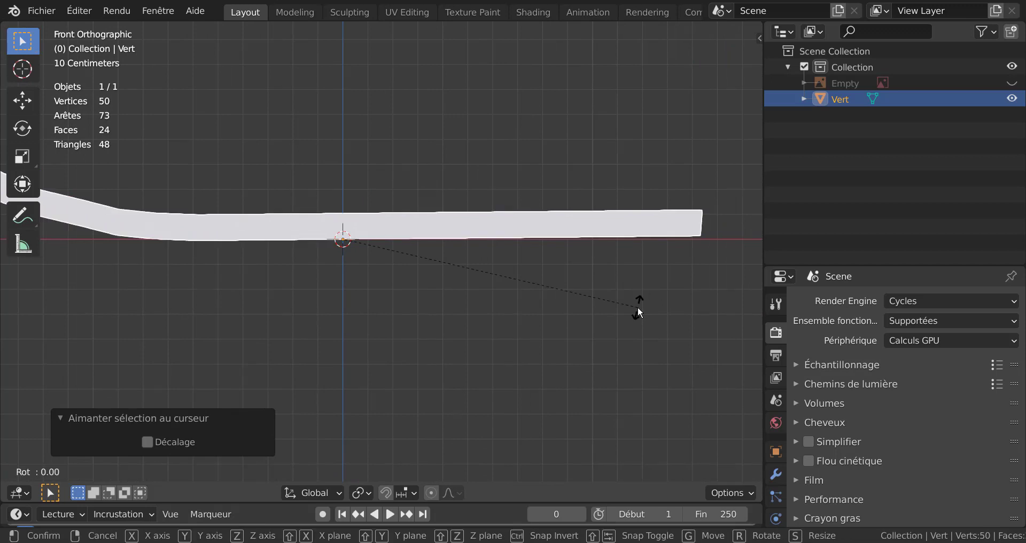
left_click(608, 358)
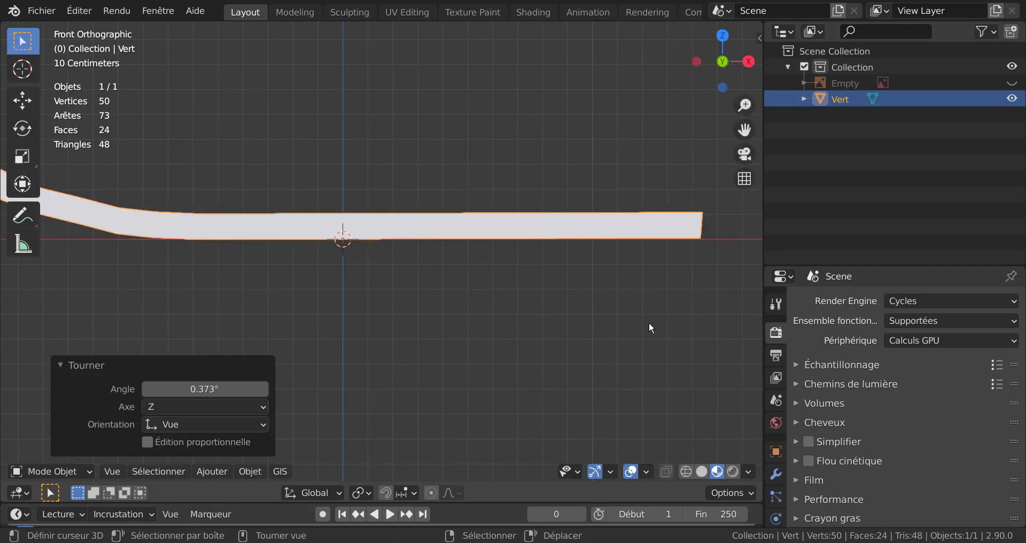
Step: In Edit Mode, select both vertices at the straight section's free end and scale them to 0 along X to make the end vertical
key("Tab")
middle_click_drag(581, 310, 389, 313, "shift")
scroll(494, 301, "up", 1)
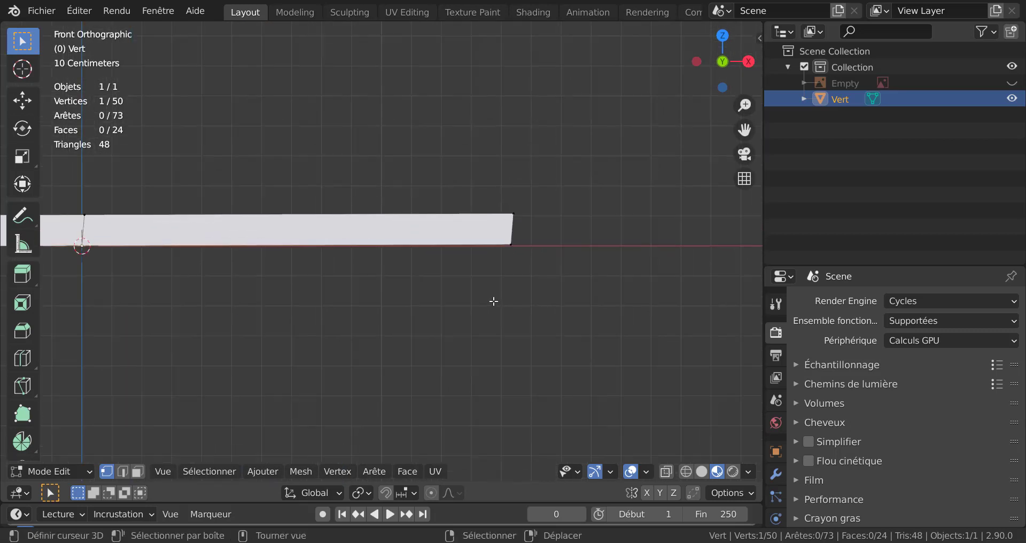
scroll(494, 301, "up", 1)
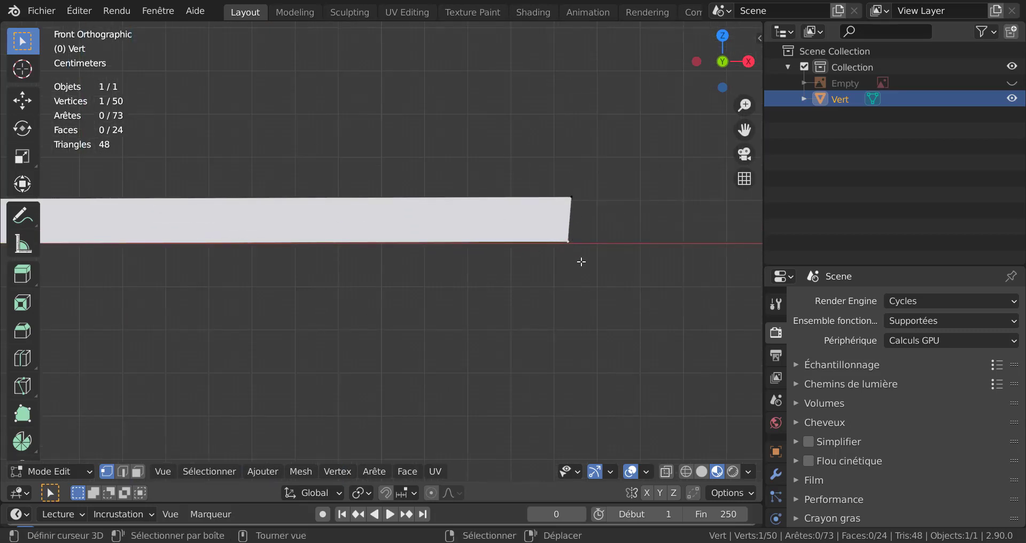
left_click(570, 194, "shift")
scroll(556, 316, "down", 2)
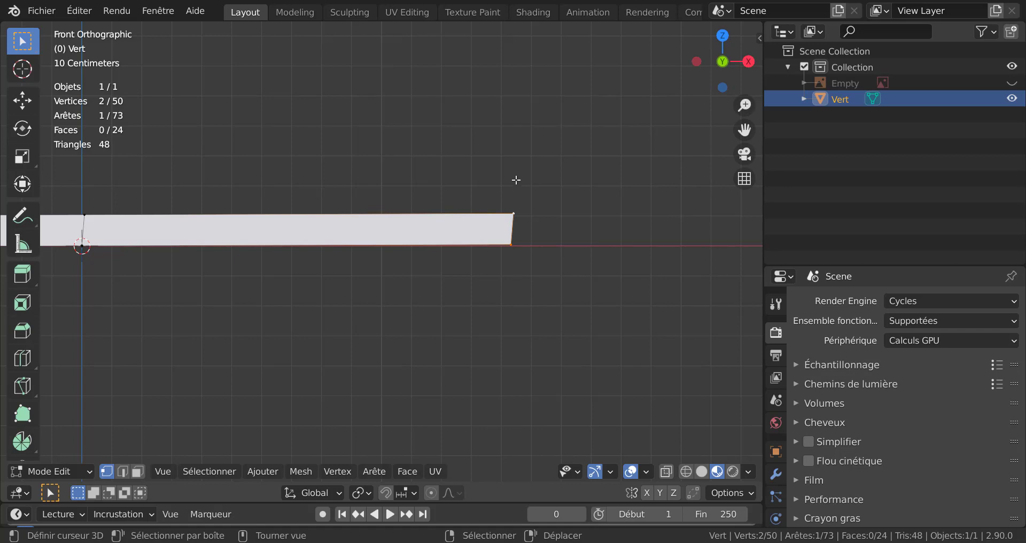
scroll(519, 243, "down", 6)
scroll(520, 248, "up", 2)
scroll(519, 249, "down", 1)
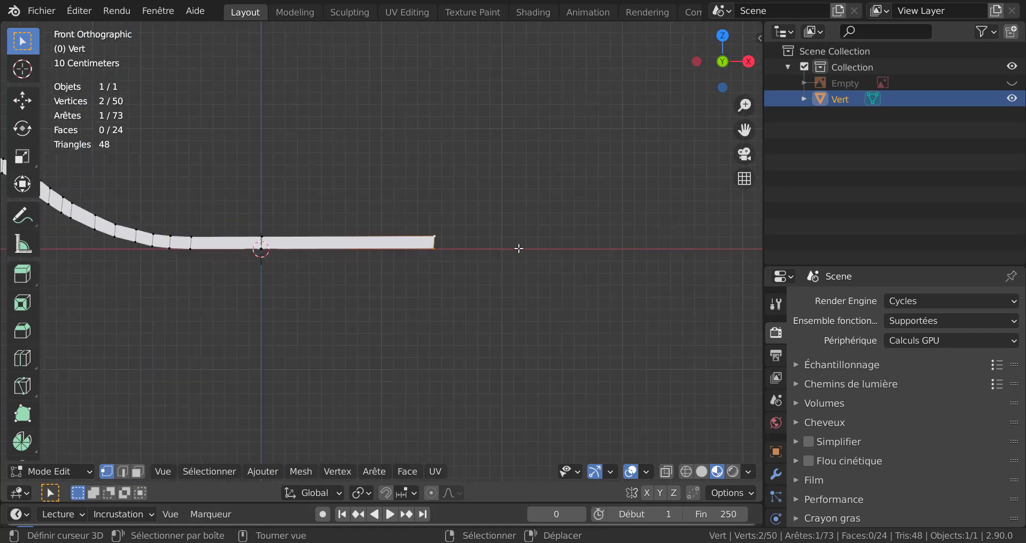
scroll(506, 261, "up", 1)
scroll(476, 300, "up", 2)
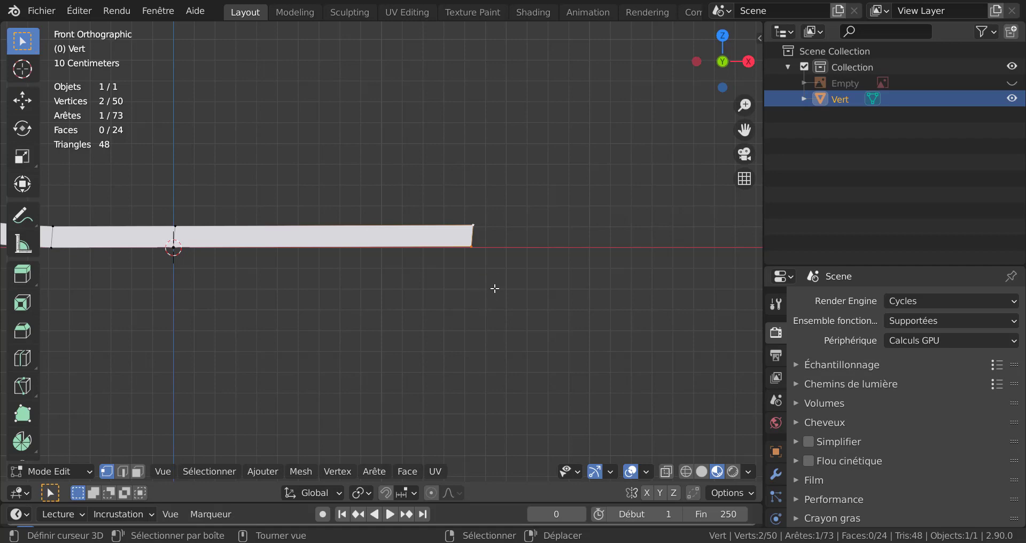
scroll(521, 278, "down", 3)
scroll(495, 306, "up", 2)
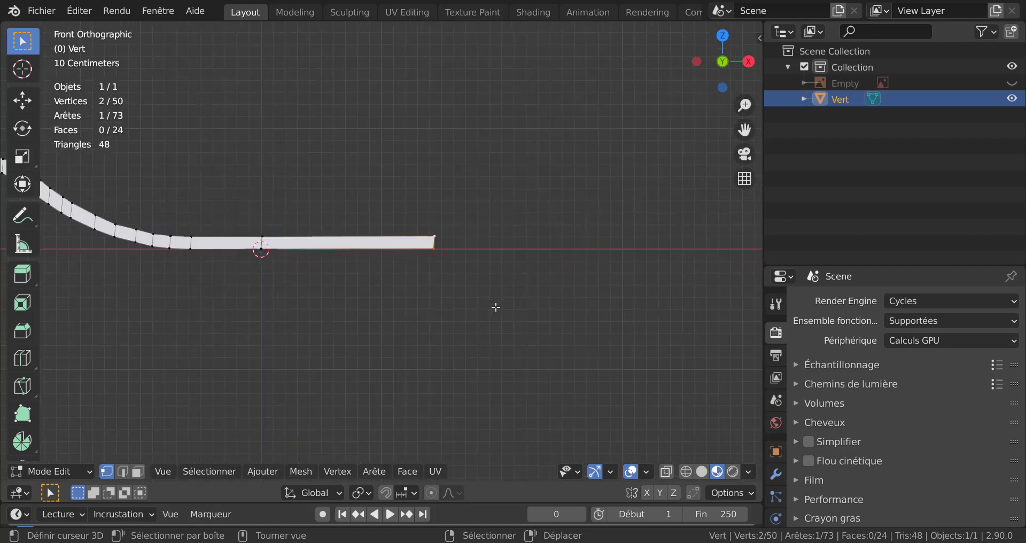
key("s")
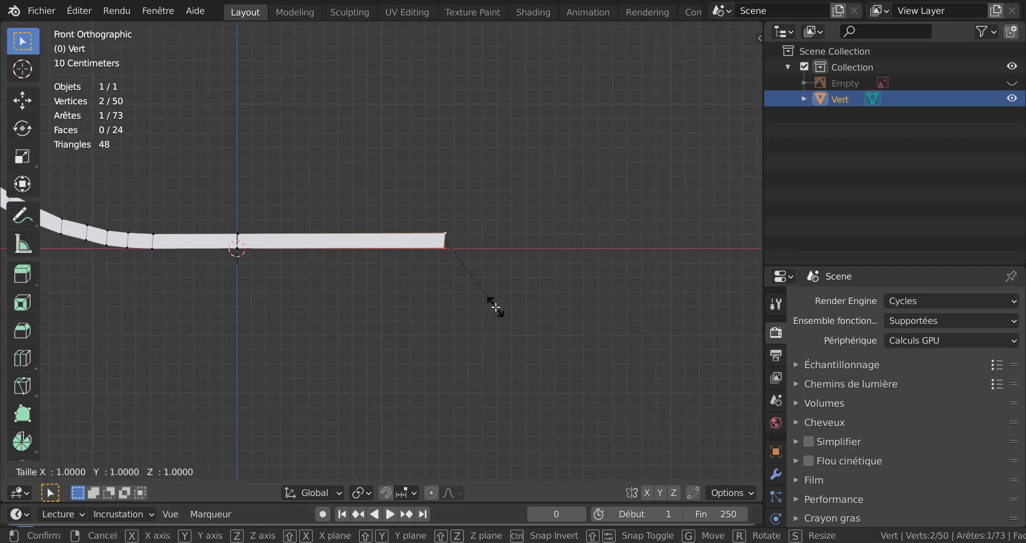
type("x")
type("0")
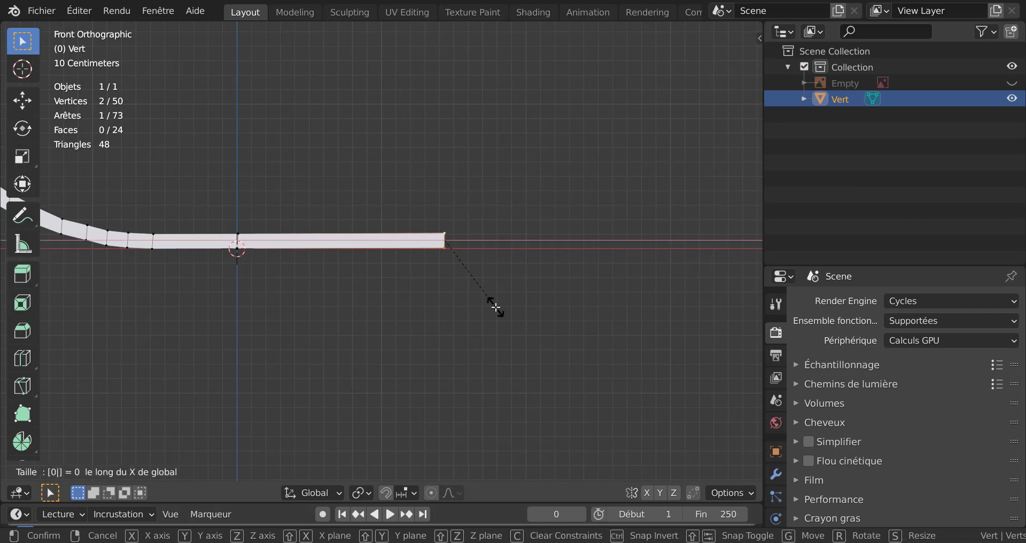
key("Return")
scroll(516, 256, "up", 2)
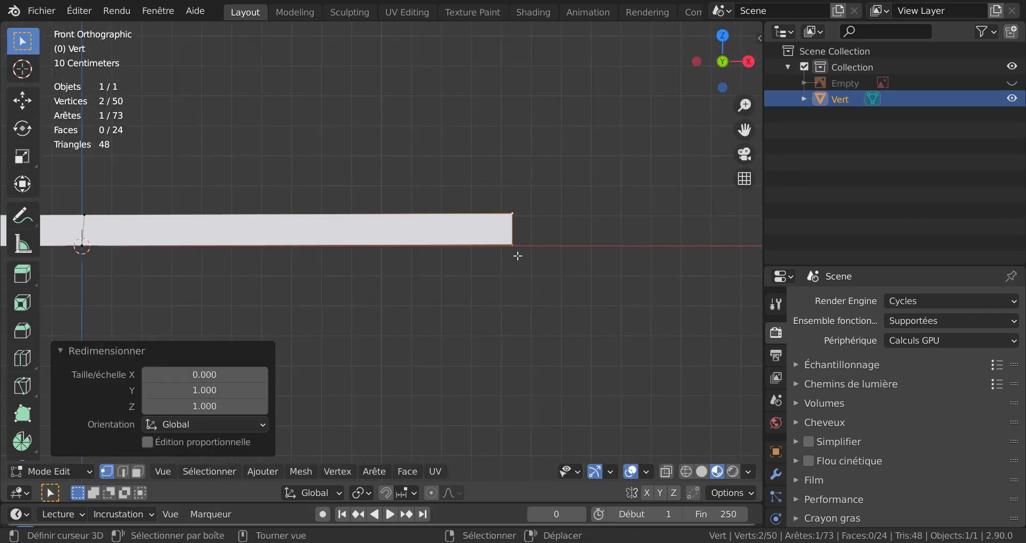
scroll(521, 249, "down", 4)
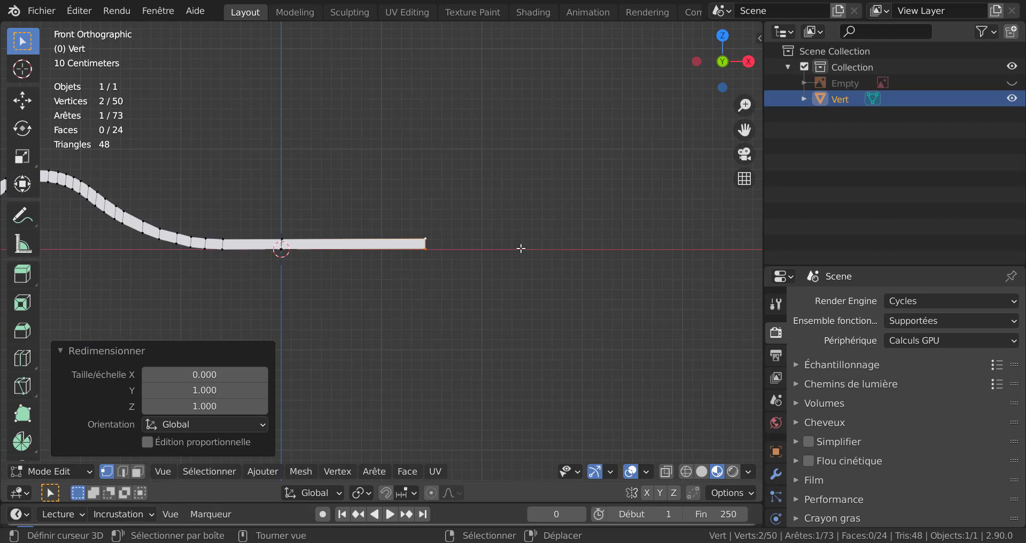
Step: In front view, try moving the upper vertex of the straight end about 1.2 m along X
middle_click_drag(470, 295, 444, 272)
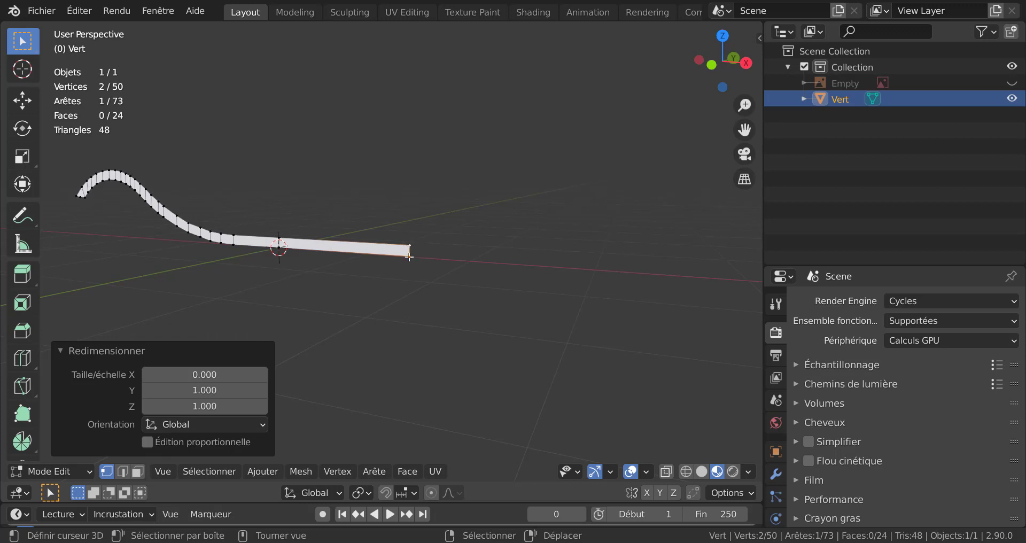
scroll(411, 262, "up", 2)
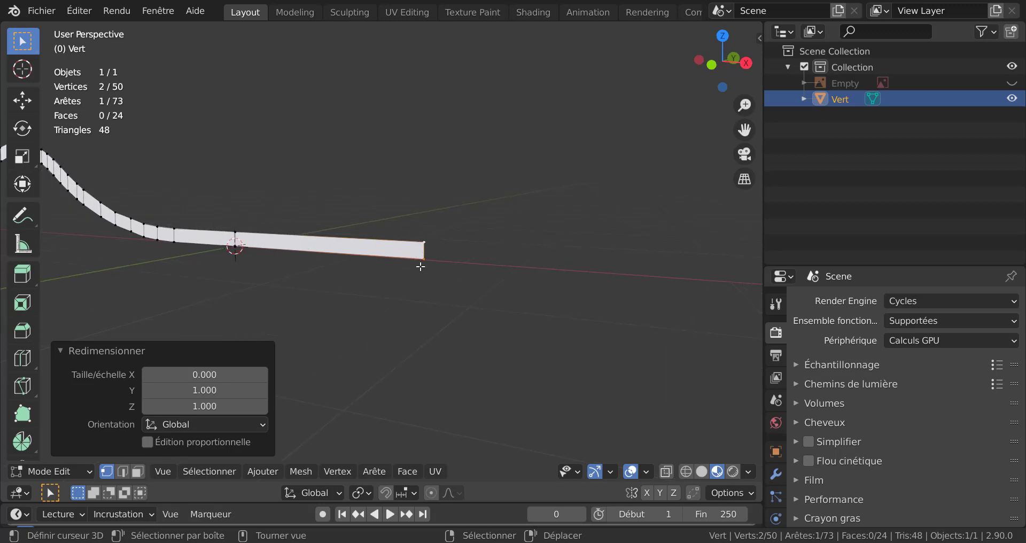
middle_click_drag(423, 306, 479, 297)
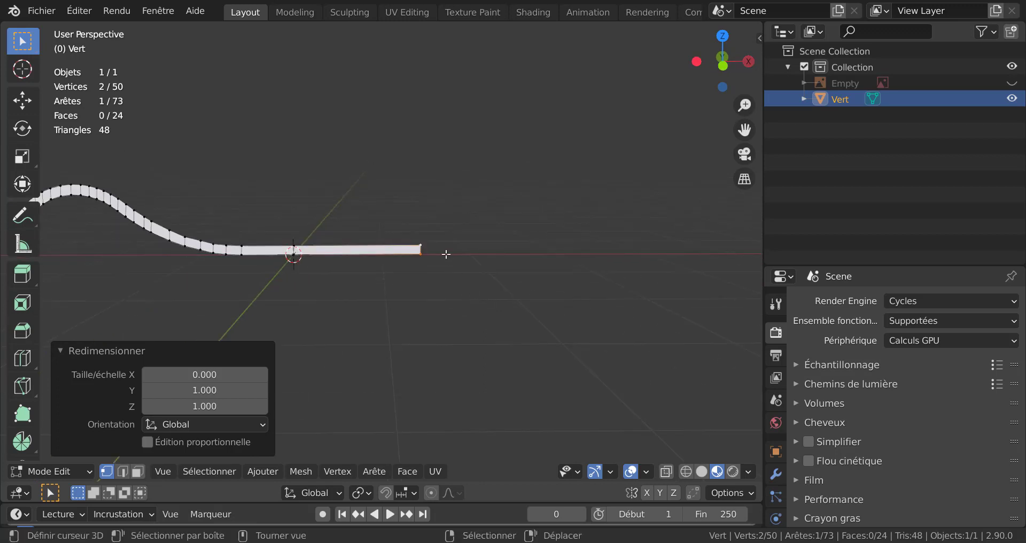
key("KP_1")
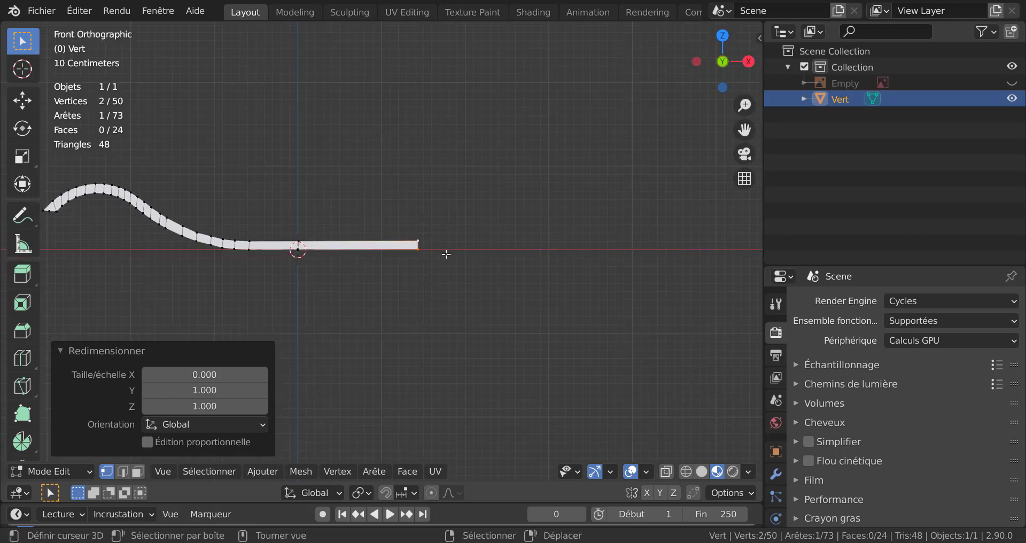
left_click(418, 241)
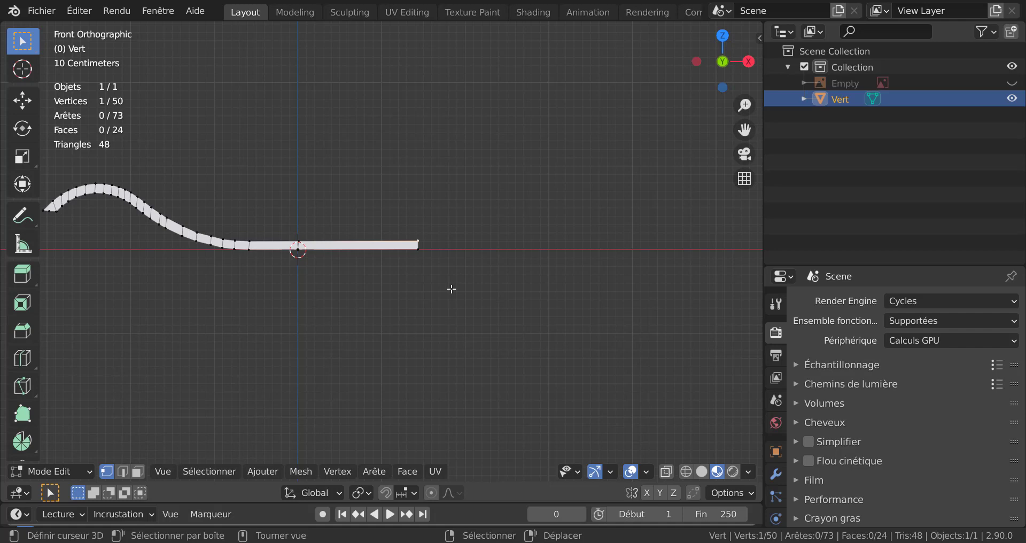
key("g")
key("x")
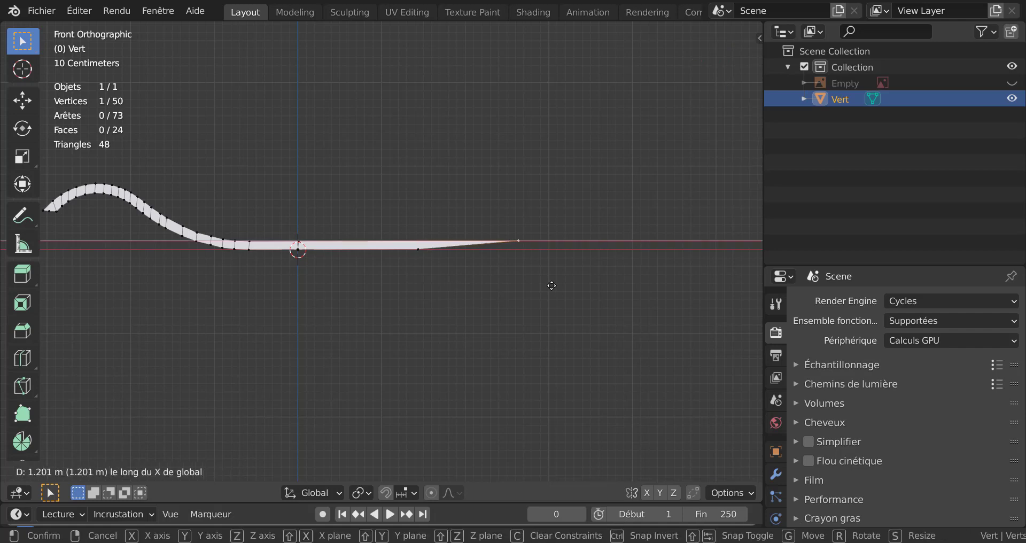
left_click(552, 284)
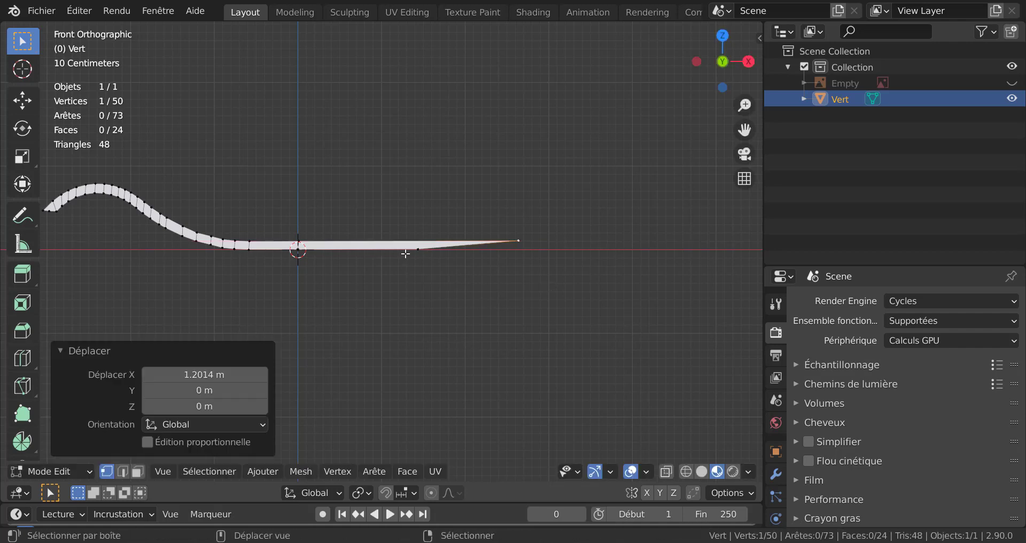
Step: Try aligning the two end vertices by scaling them to 0 along X, and undo the trial changes
left_click(412, 254, "shift")
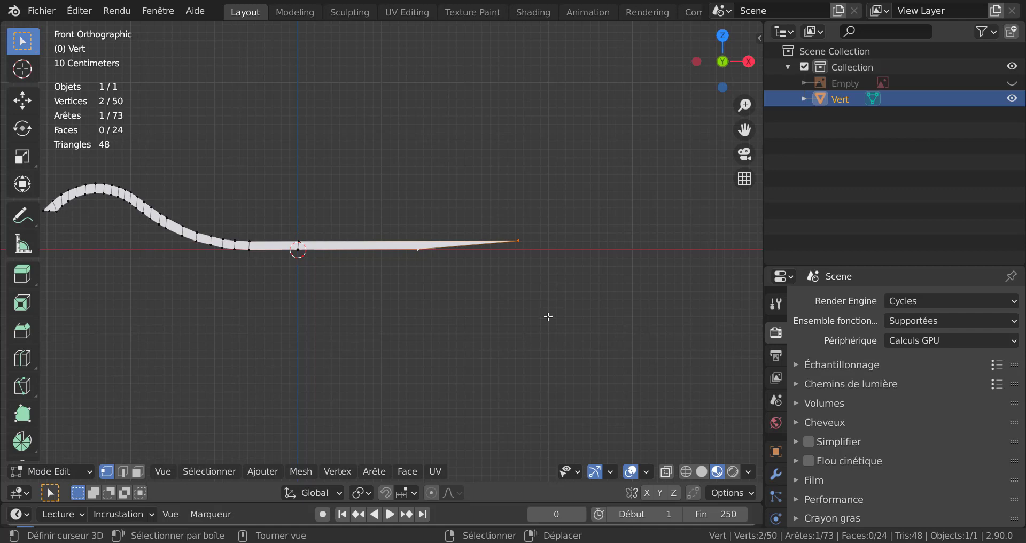
type("x")
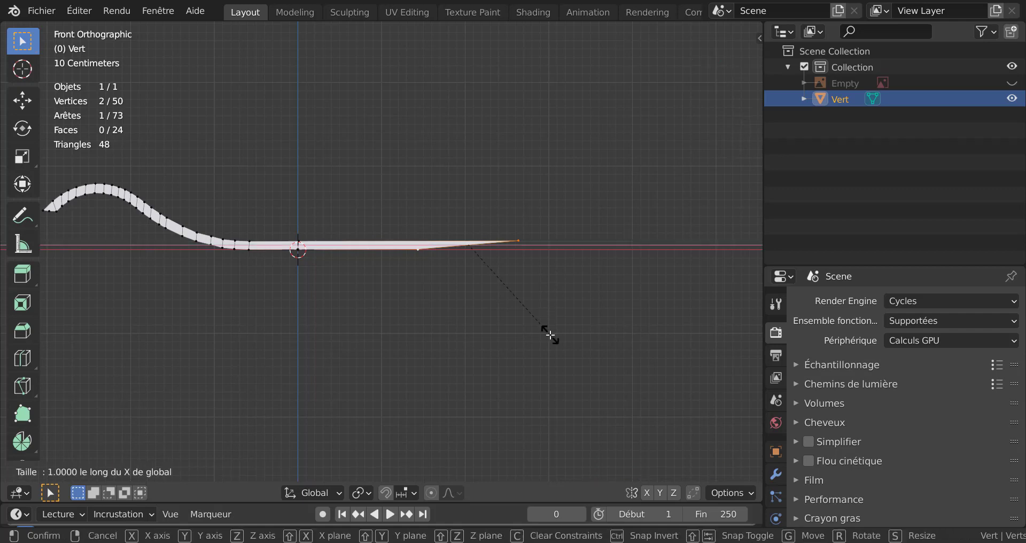
type("0")
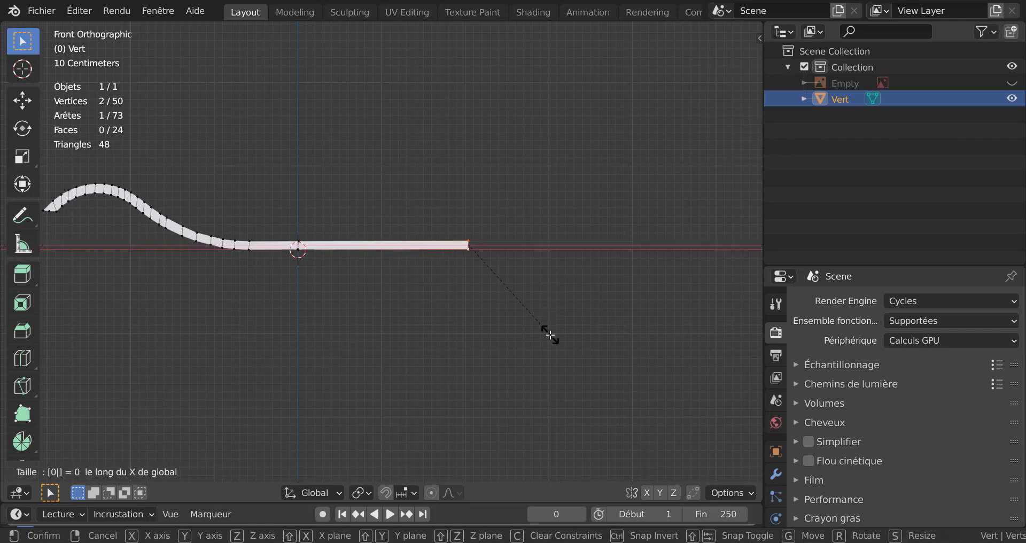
key("Return")
scroll(476, 296, "up", 2)
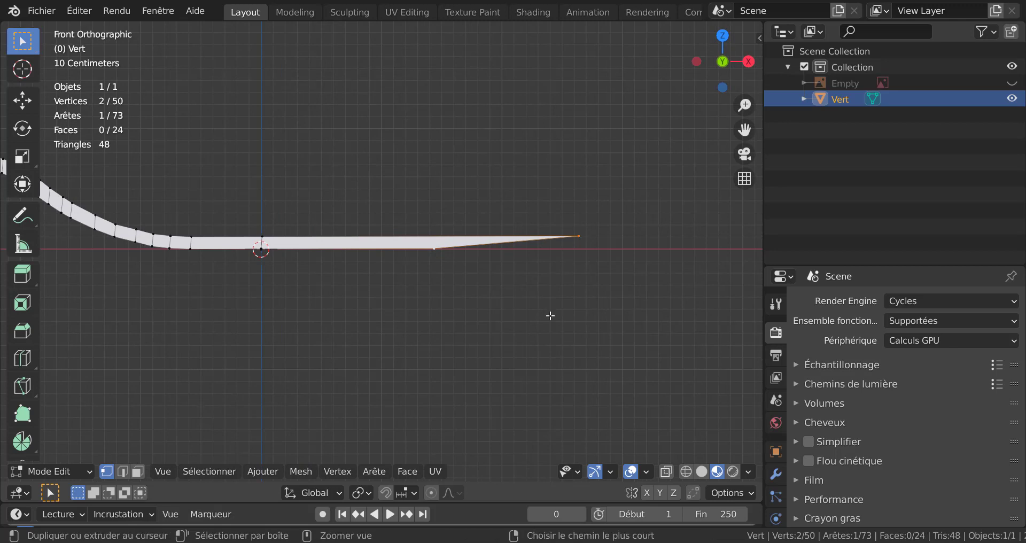
key("ctrl+z")
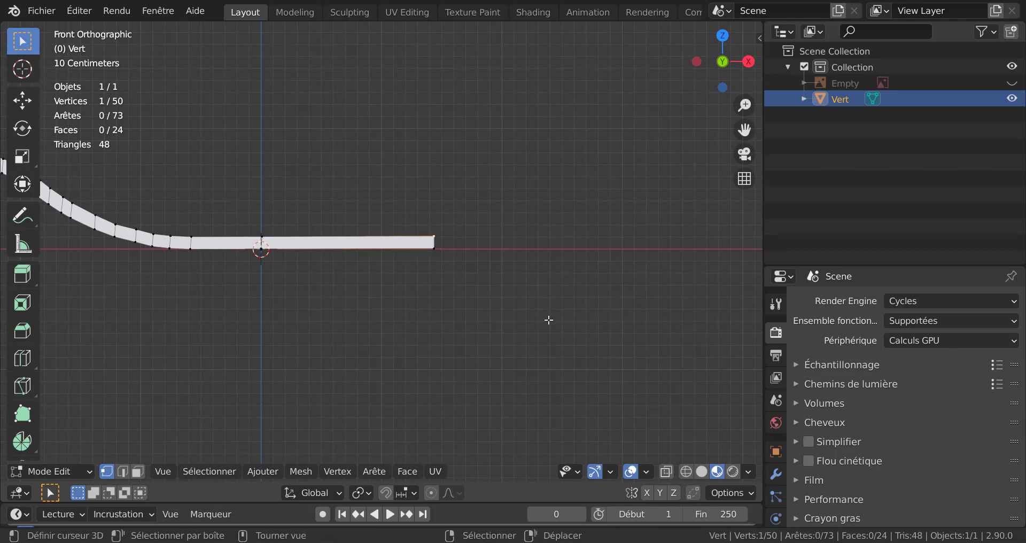
Step: In Edit Mode, select the whole strip and extrude it about 0.294 m along its normal, toward positive Y in top view
key("Tab")
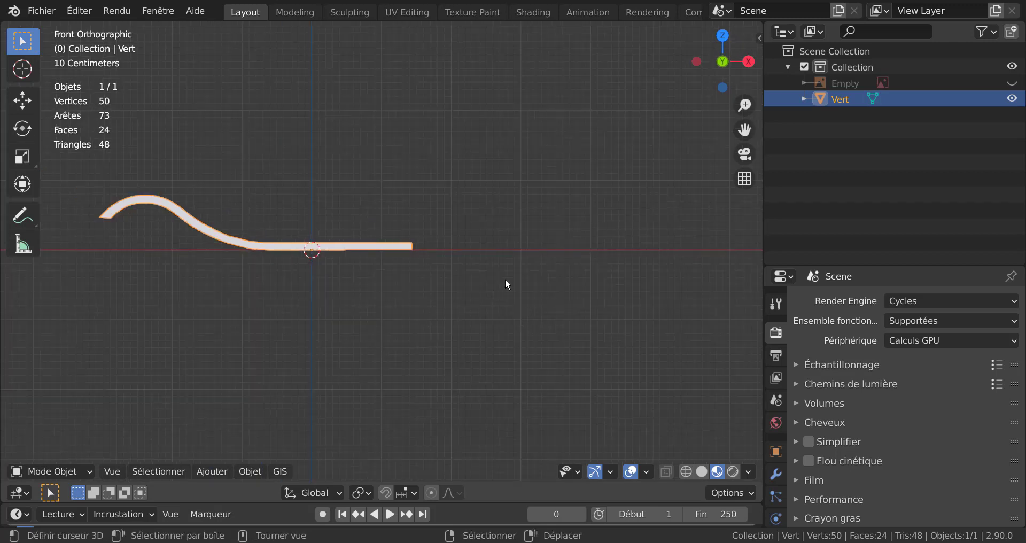
middle_click_drag(505, 278, 426, 377)
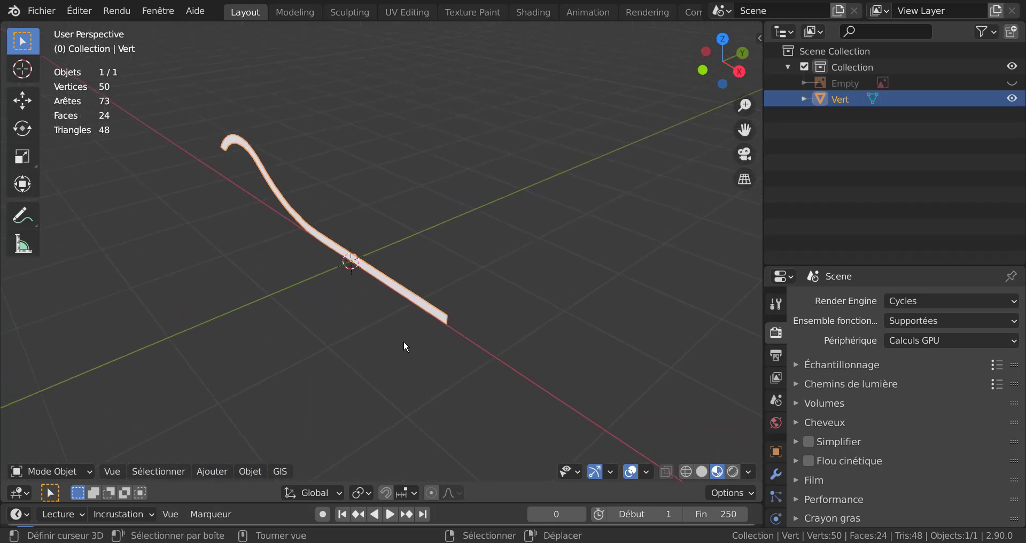
key("Tab")
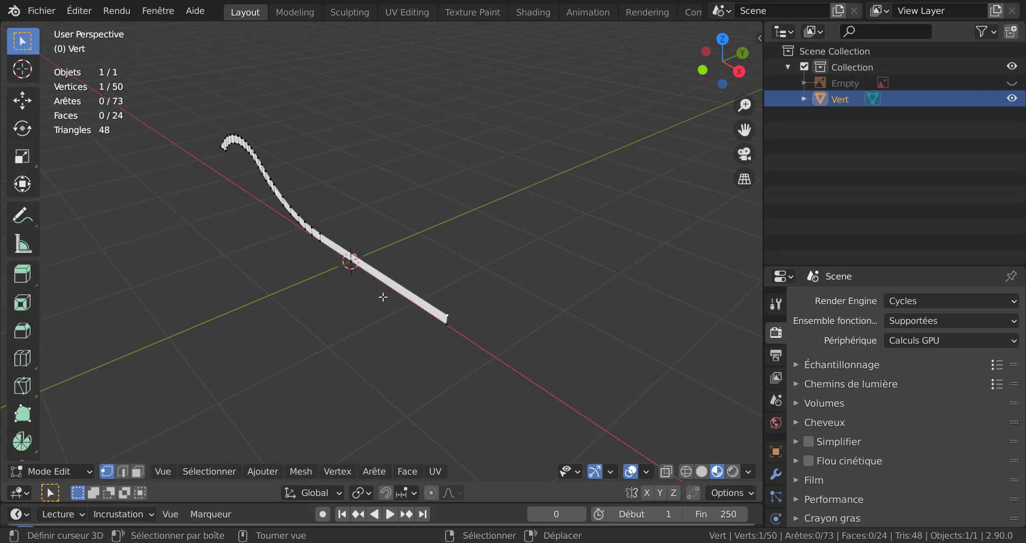
key("KP_7")
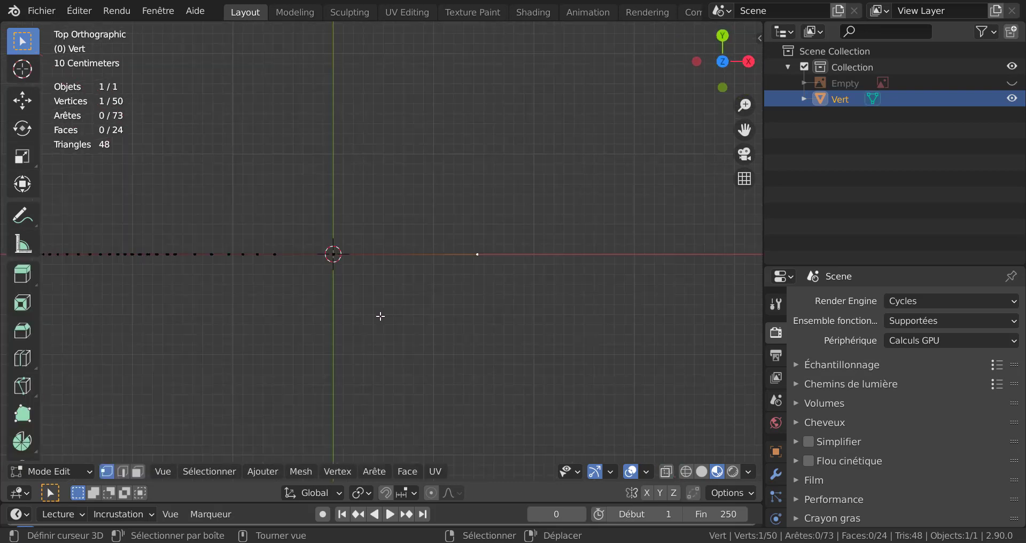
key("a")
scroll(385, 314, "down", 2)
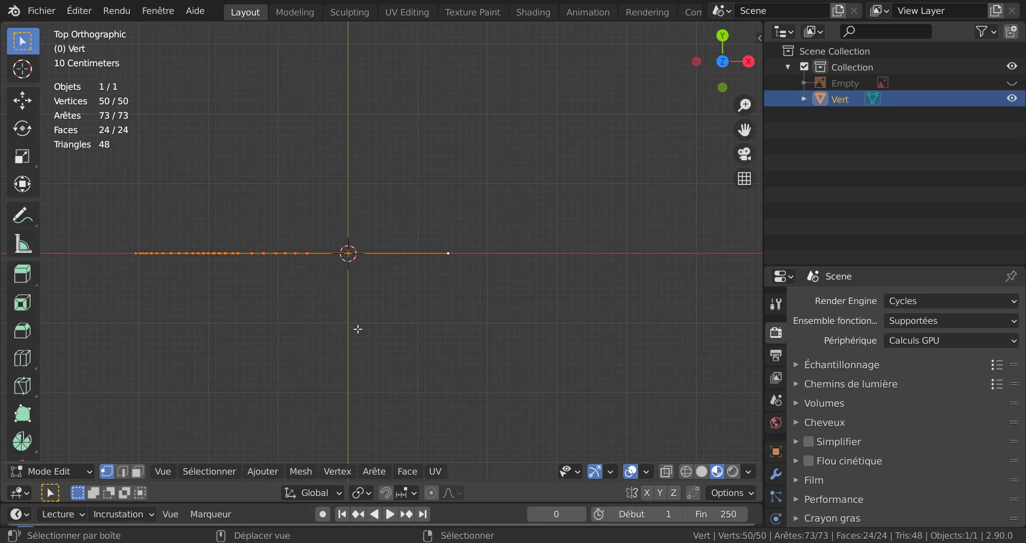
middle_click_drag(358, 330, 440, 332, "shift")
scroll(441, 332, "up", 1)
key("e")
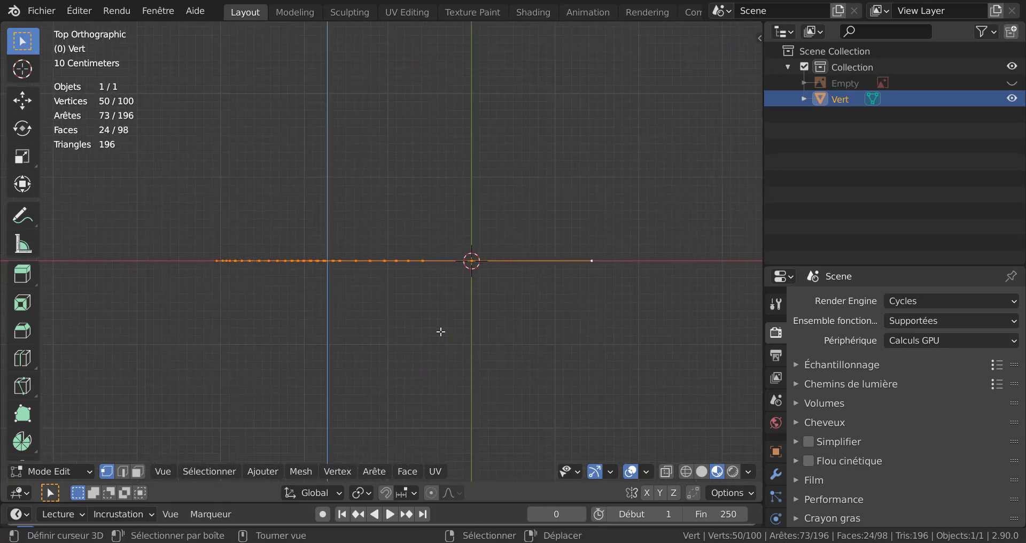
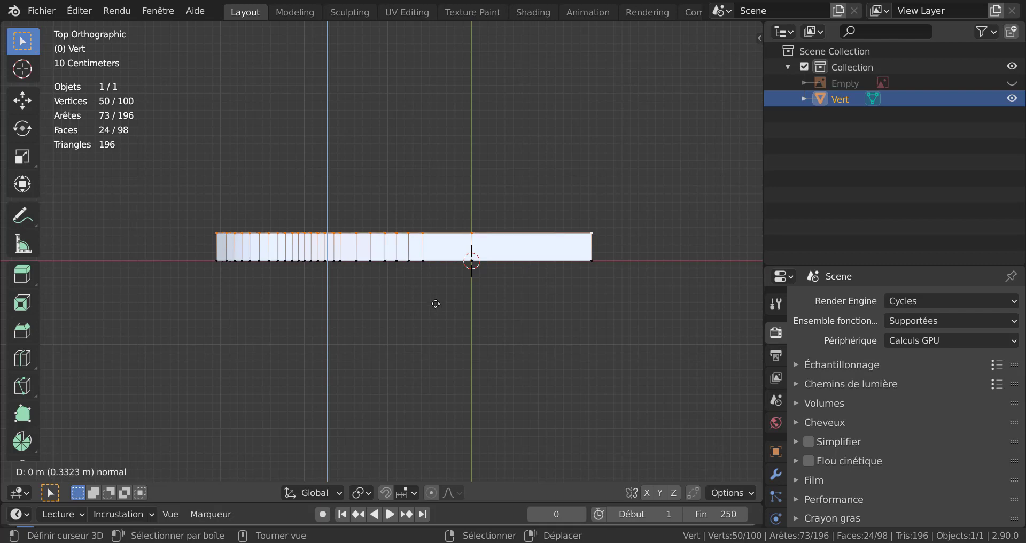
left_click(433, 304)
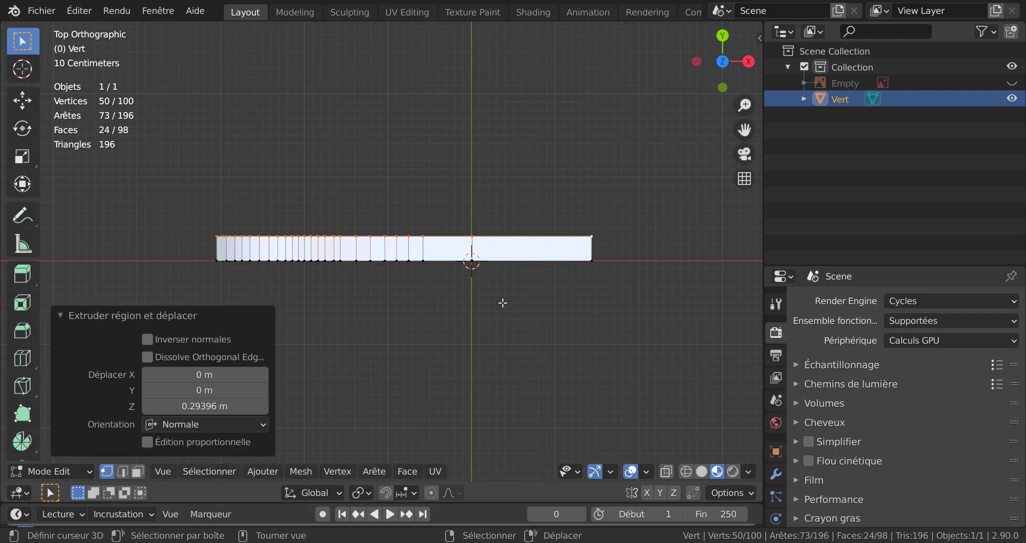
Step: Examine the extruded strip's width and straight end in top view and perspective
middle_click_drag(503, 303, 464, 247)
key("KP_7")
scroll(463, 246, "up", 5)
middle_click_drag(591, 248, 117, 245, "shift")
scroll(298, 237, "up", 2)
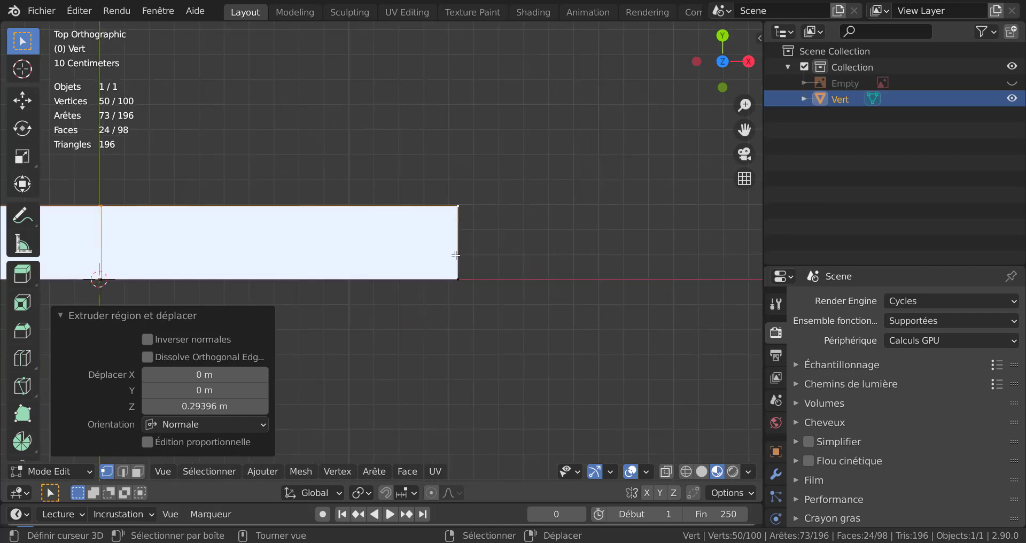
scroll(440, 284, "down", 4)
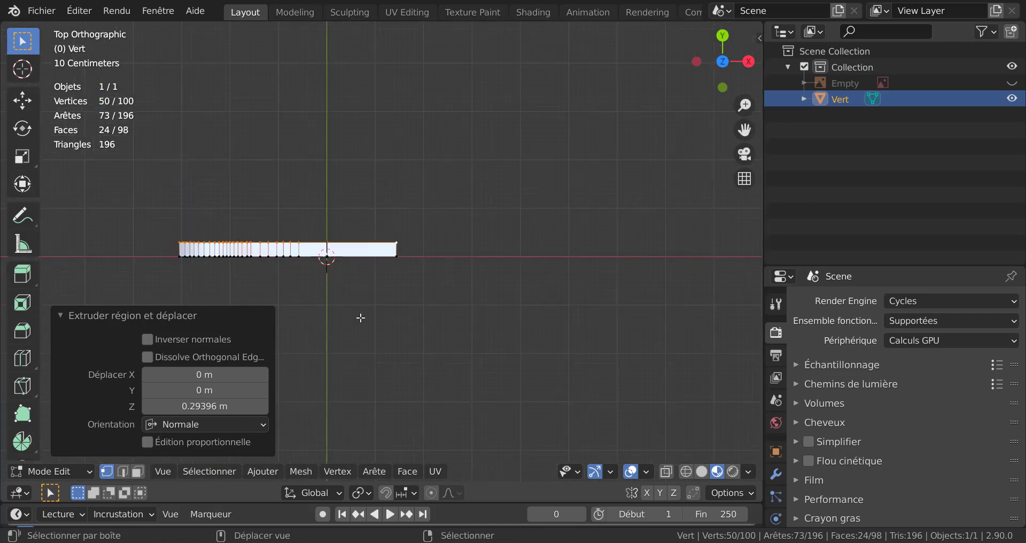
middle_click_drag(247, 341, 365, 348, "shift")
middle_click_drag(392, 302, 465, 175)
middle_click_drag(424, 270, 479, 256)
Step: Deselect the mesh, return to Object Mode and inspect the extruded strip from several angles
left_click(440, 325)
middle_click_drag(441, 325, 332, 325)
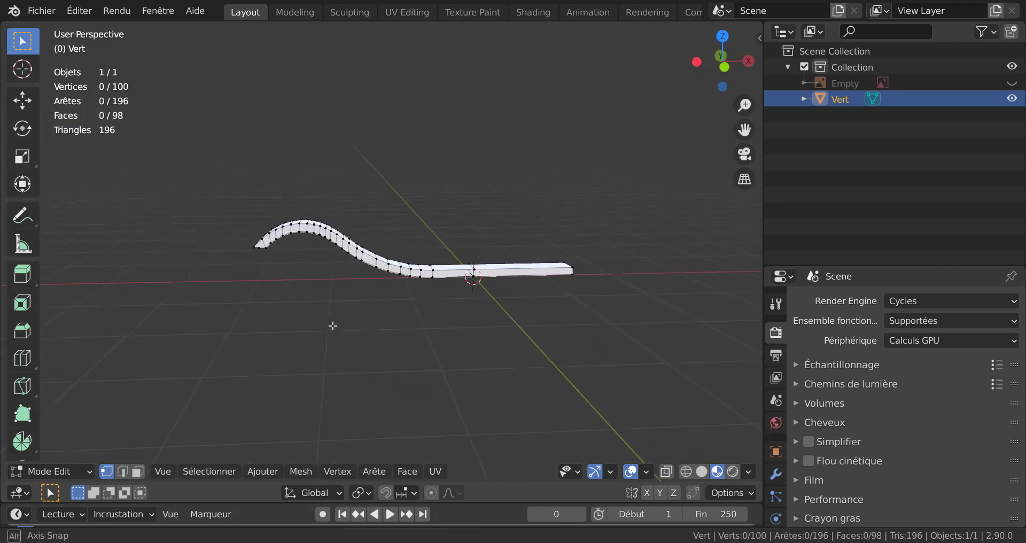
key("Tab")
middle_click_drag(419, 353, 470, 321)
middle_click_drag(354, 293, 444, 298)
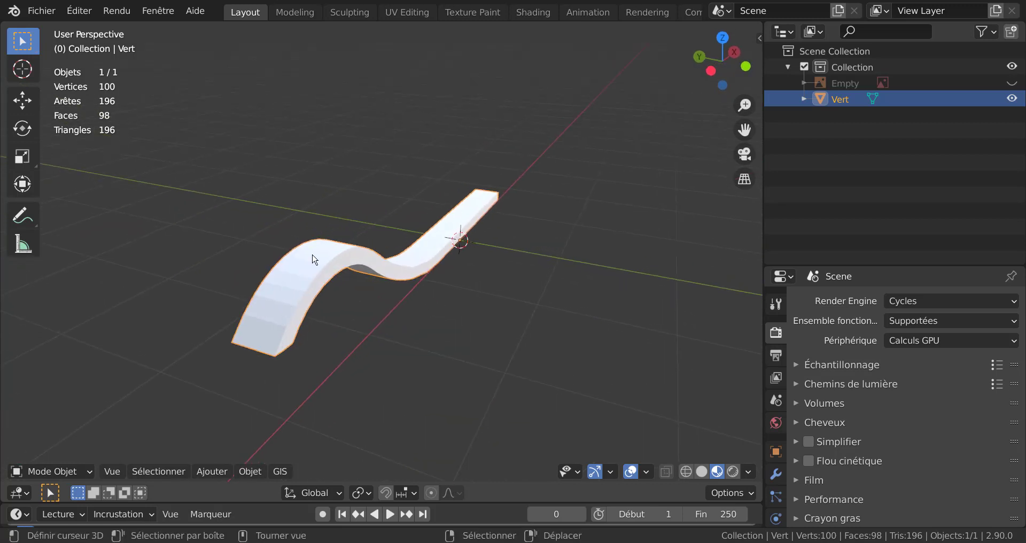
middle_click_drag(456, 245, 402, 293)
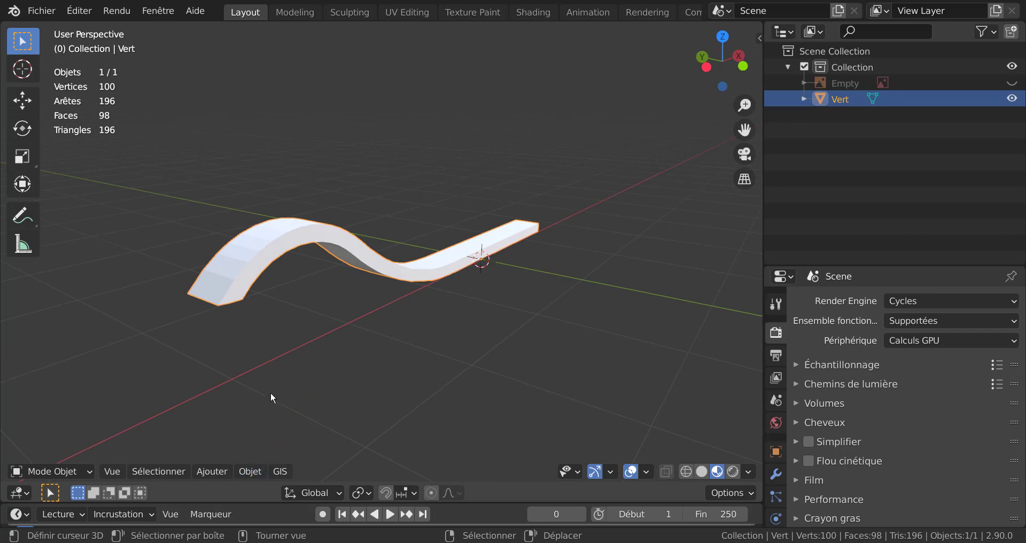
Step: Switch the viewport to solid shading to examine the facets along the extruded fender strip
mouse_move(359, 254)
middle_mouse_down()
mouse_move(431, 265)
mouse_move(390, 330)
mouse_move(364, 346)
mouse_move(424, 318)
middle_mouse_up()
left_click(702, 472)
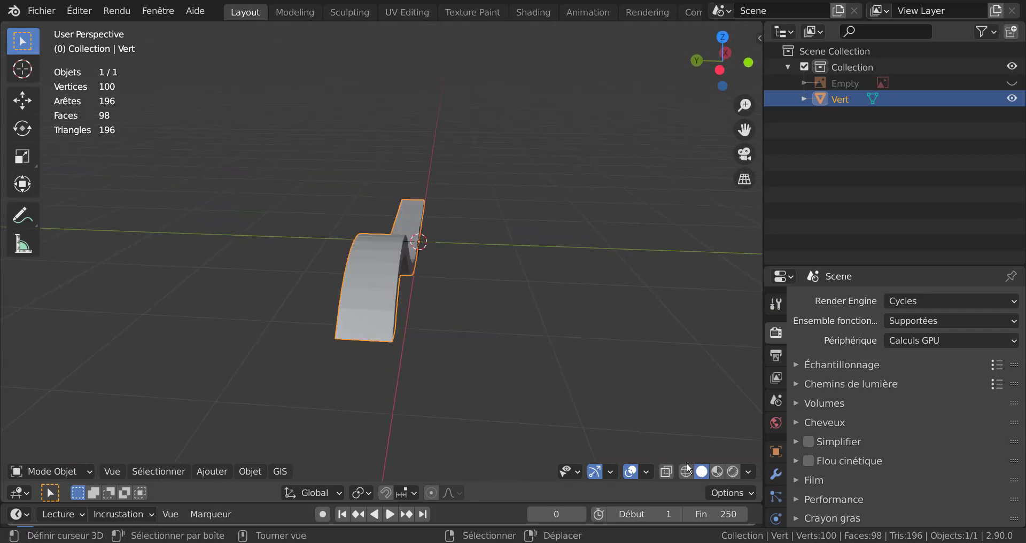
mouse_move(567, 433)
middle_mouse_down()
mouse_move(512, 415)
mouse_move(429, 432)
mouse_move(405, 423)
middle_mouse_up()
scroll(396, 390, "up", 4)
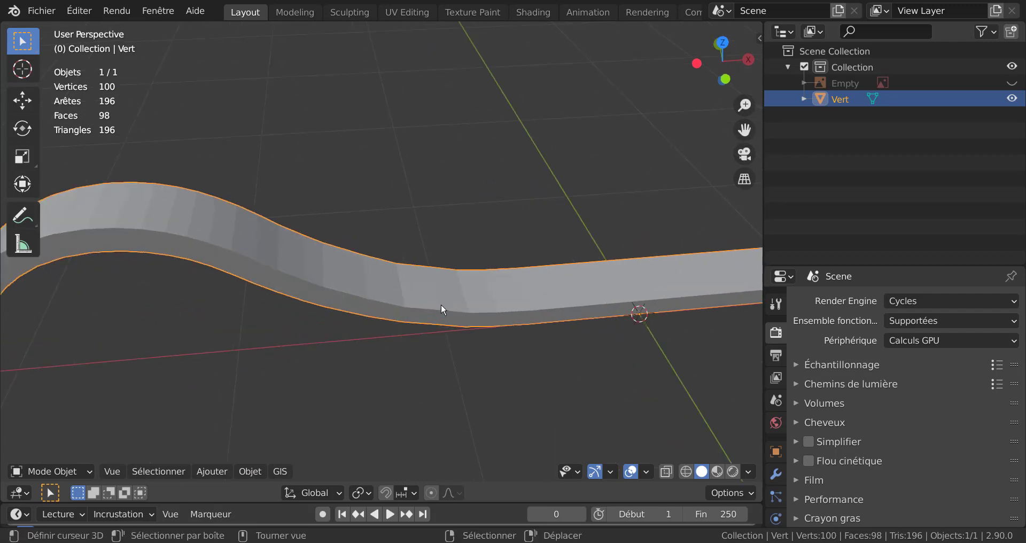
Step: In Edit Mode, select the edge loop just before the strip's lower bend and lower it about 0.009 m along Z
key("Tab")
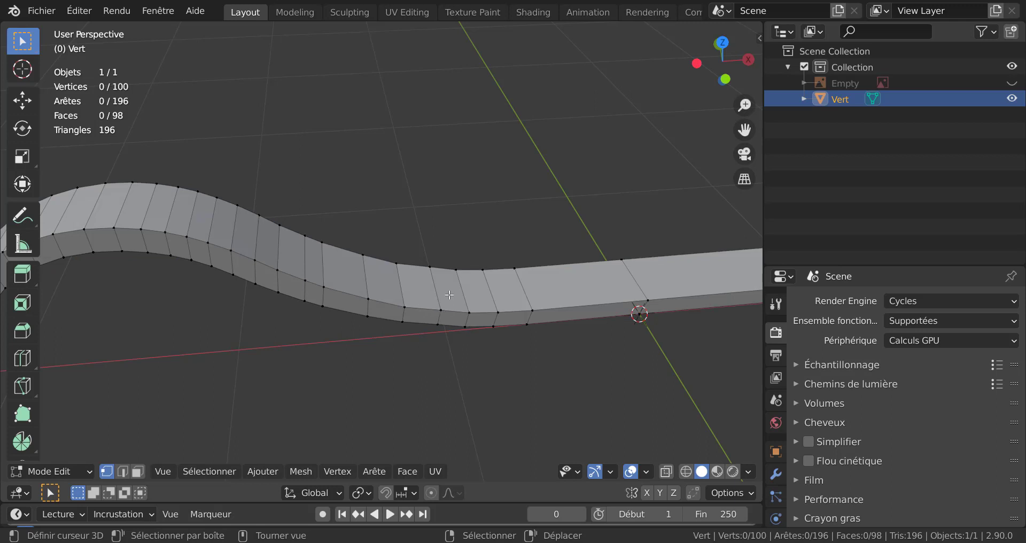
left_click(437, 292, "alt")
middle_click_drag(439, 355, 446, 314)
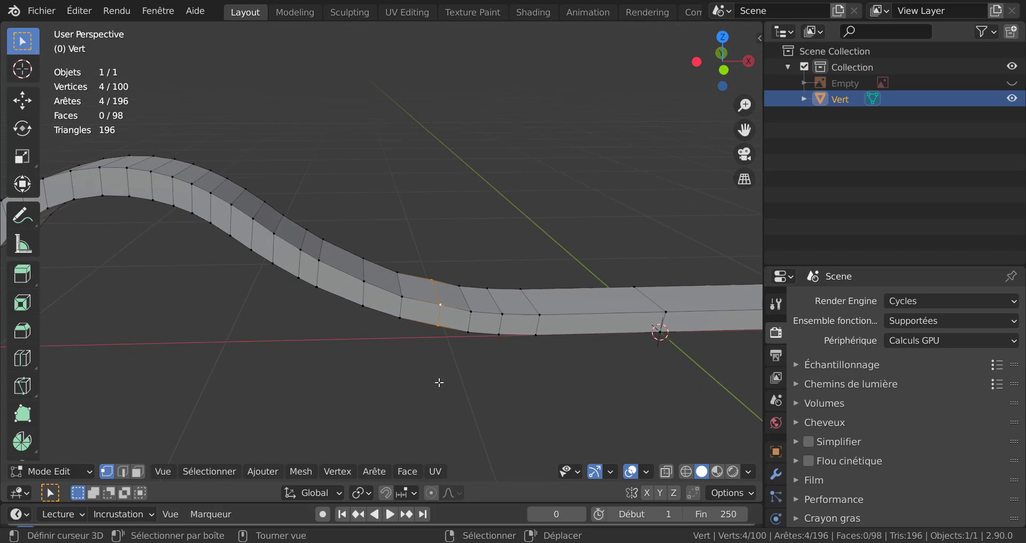
key("g")
key("z")
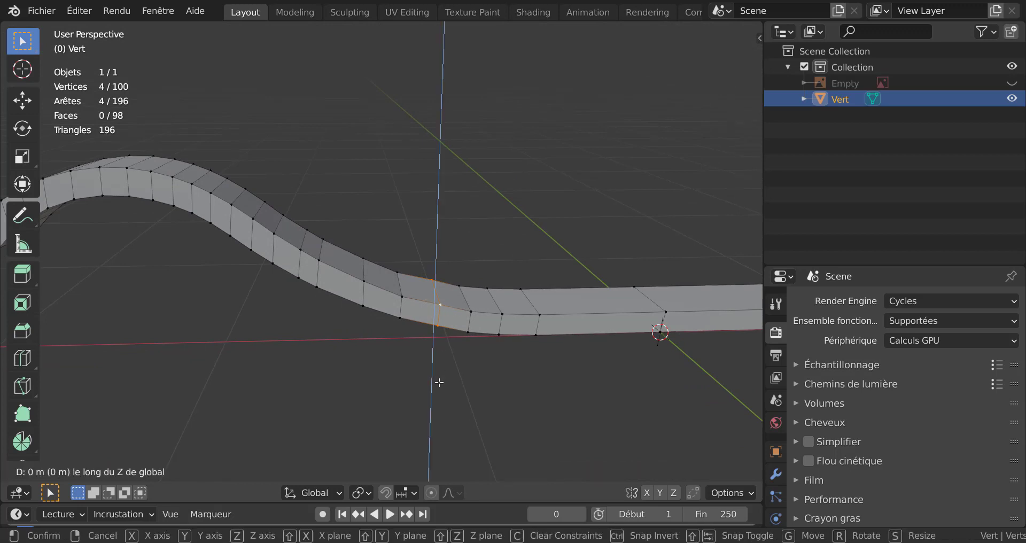
left_click(438, 400)
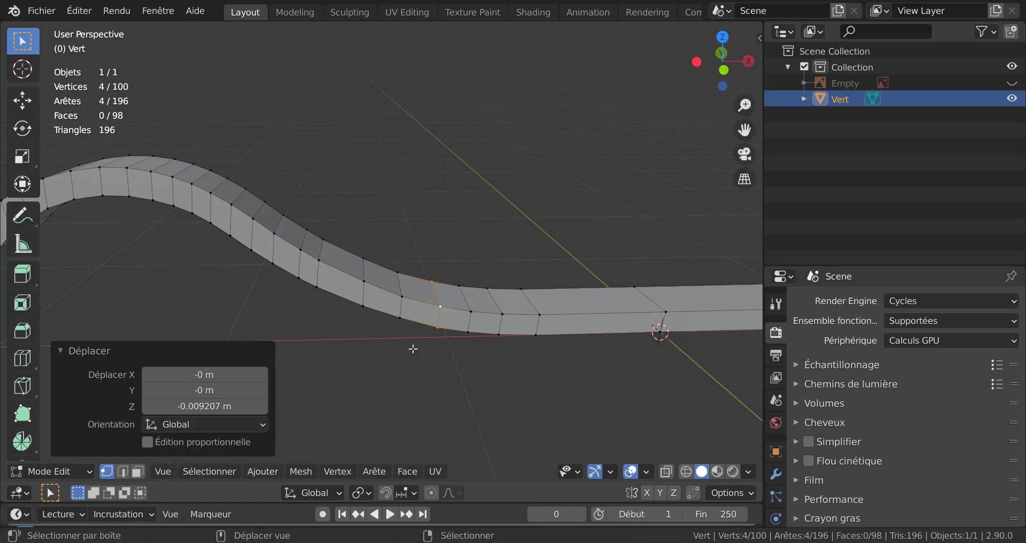
Step: Deselect the edge loop, return to Object Mode and apply smooth shading to the fender strip
middle_click_drag(315, 415, 396, 371)
mouse_move(428, 337)
middle_mouse_down()
mouse_move(444, 345)
mouse_move(409, 342)
middle_mouse_up()
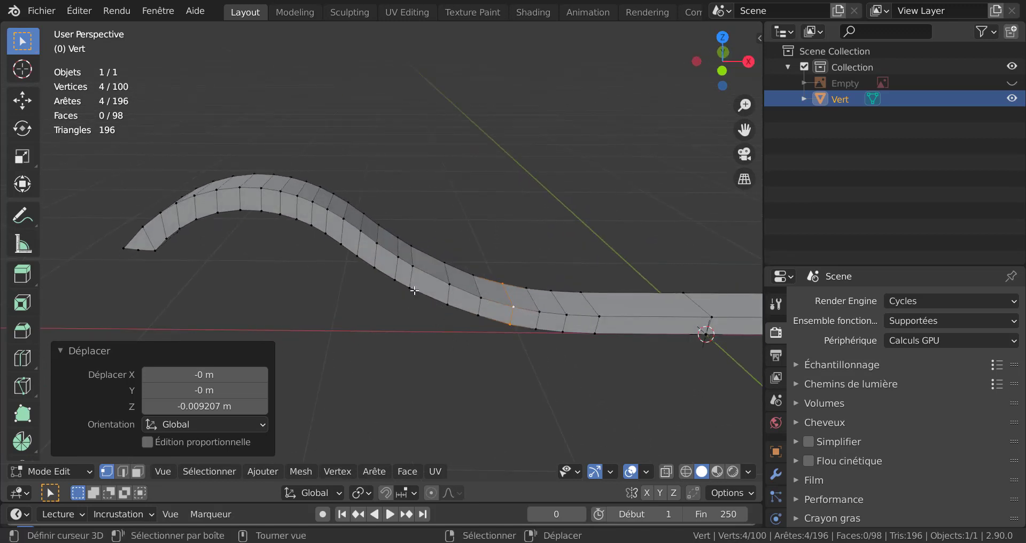
scroll(437, 317, "down", 1)
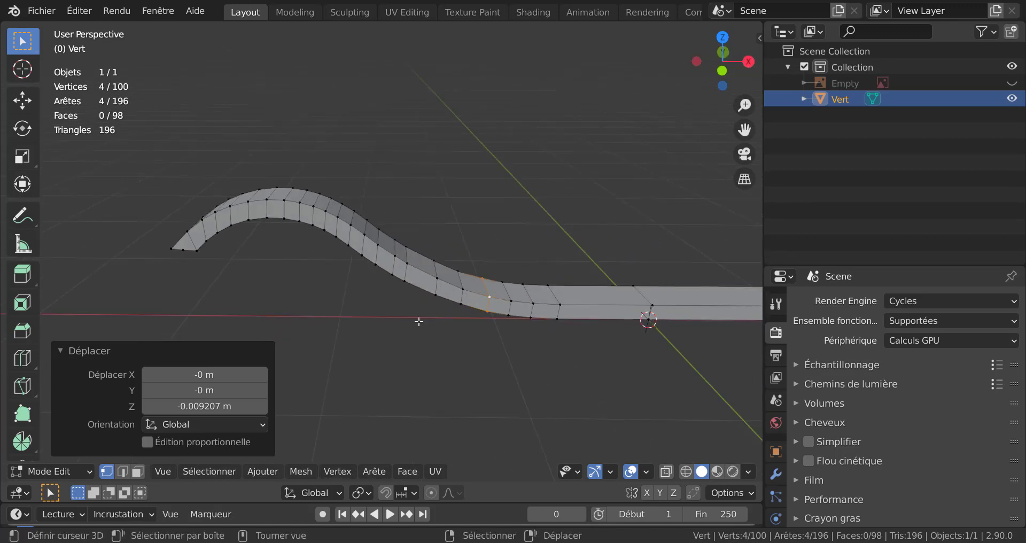
middle_click_drag(433, 319, 383, 317)
right_click(438, 319)
key("Tab")
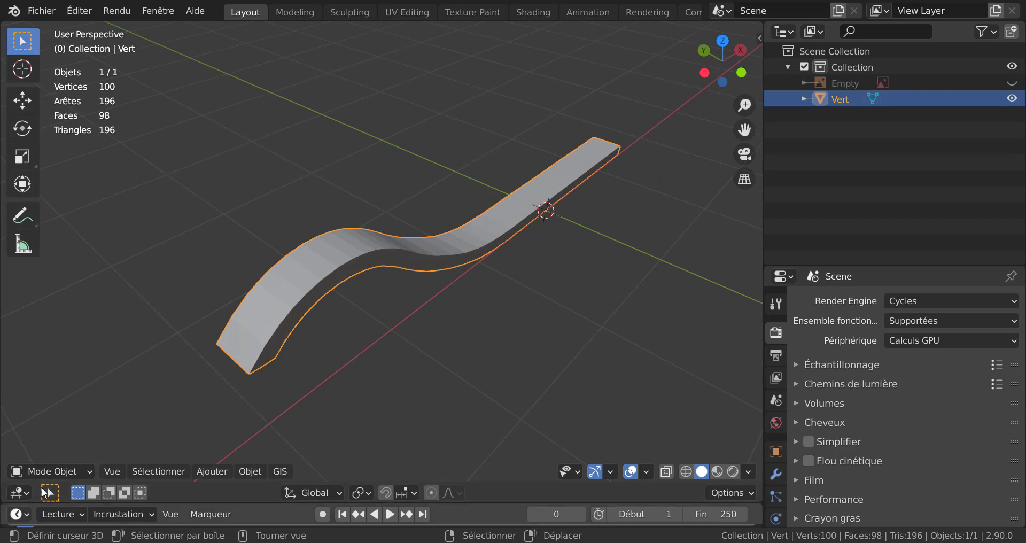
left_click(256, 474)
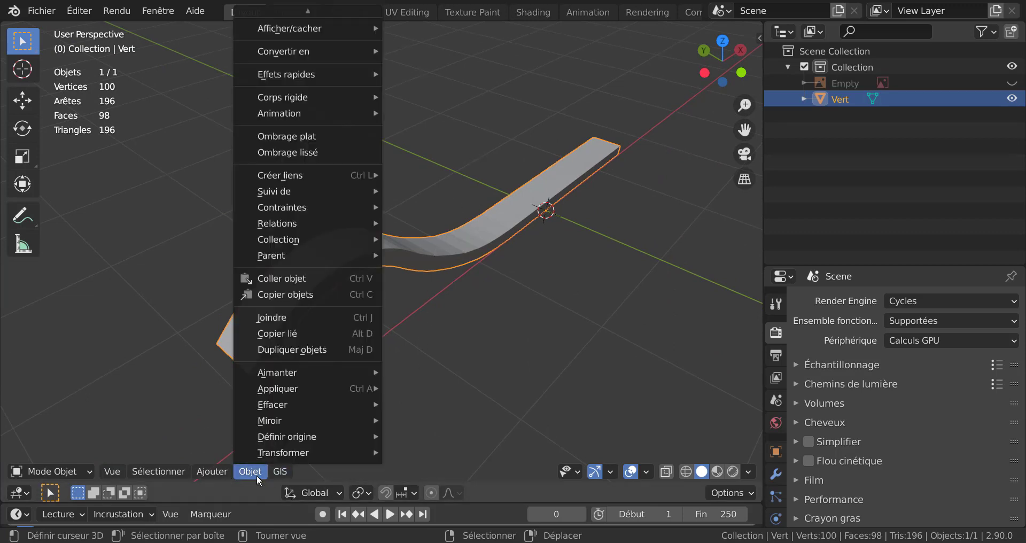
left_click(286, 153)
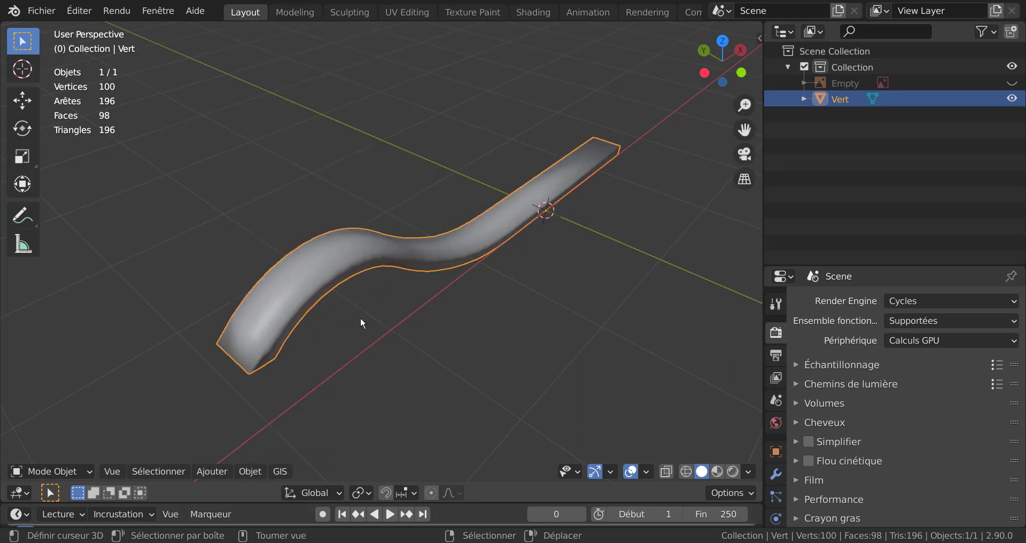
middle_click_drag(361, 319, 332, 368)
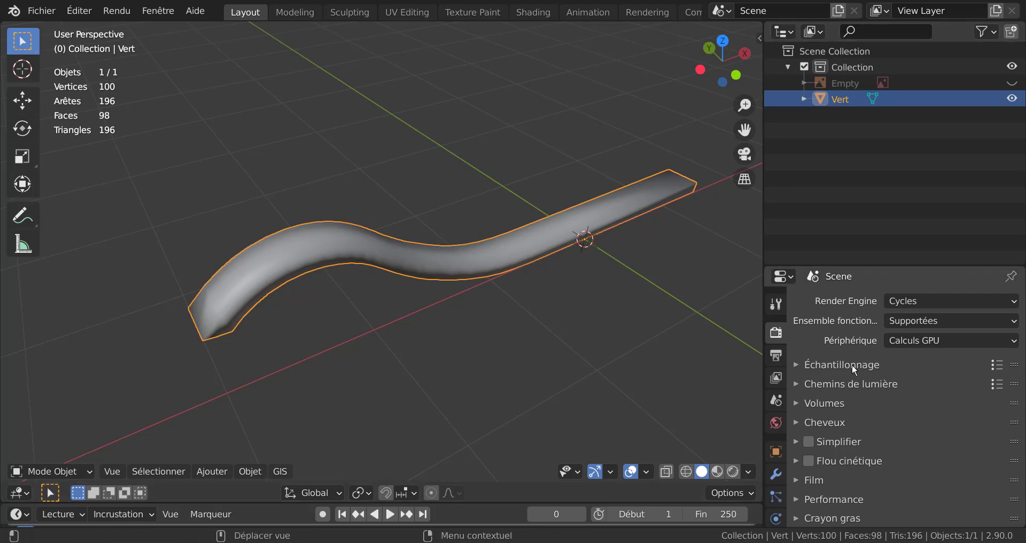
Step: Enable Auto Smooth (Auto-lisser) at 30° in the fender strip's mesh normals settings
scroll(852, 364, "down", 3)
scroll(777, 458, "down", 5)
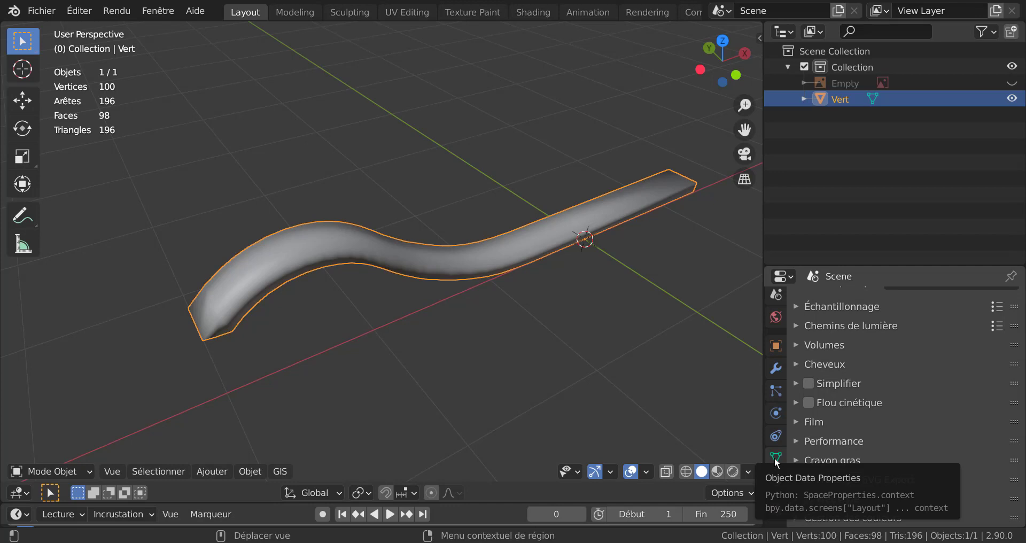
left_click(776, 458)
scroll(842, 433, "down", 5)
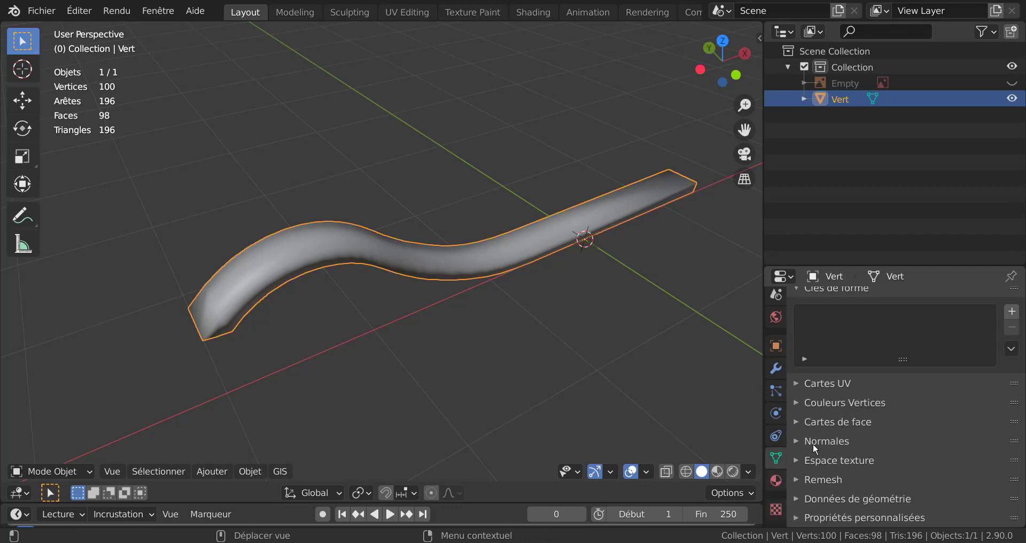
left_click(794, 441)
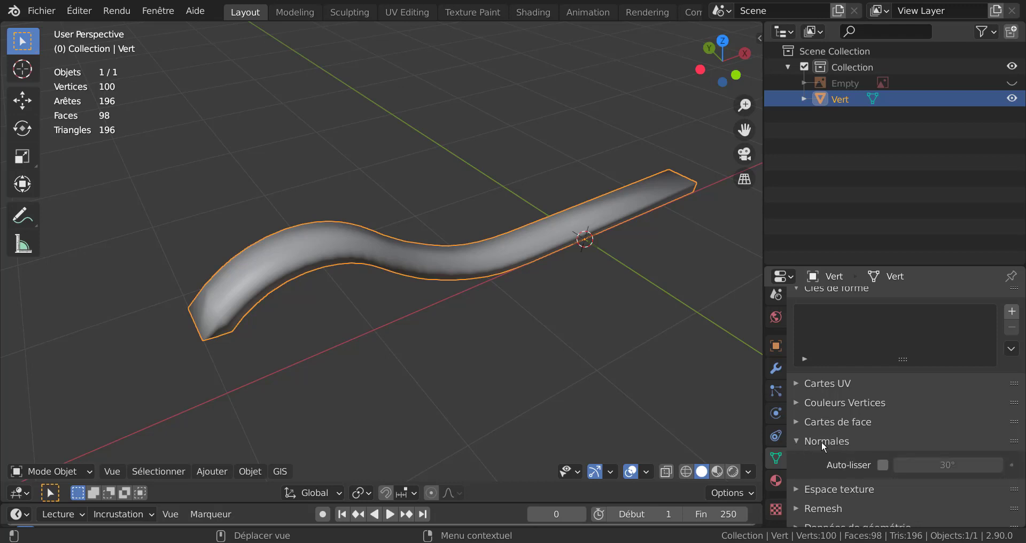
left_click(882, 466)
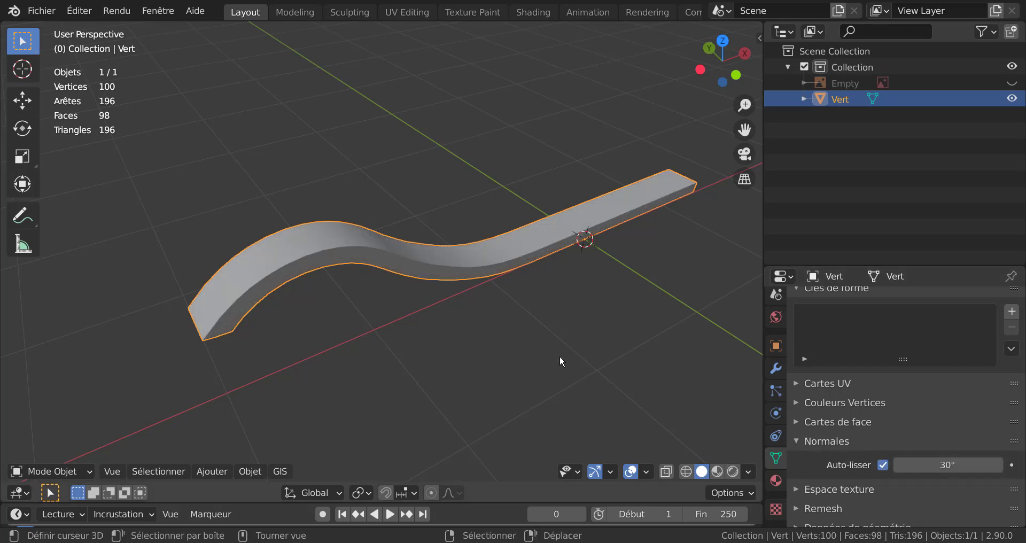
mouse_move(561, 359)
middle_mouse_down()
mouse_move(591, 392)
mouse_move(624, 334)
mouse_move(611, 307)
mouse_move(455, 292)
mouse_move(403, 313)
mouse_move(360, 382)
mouse_move(537, 318)
mouse_move(628, 330)
middle_mouse_up()
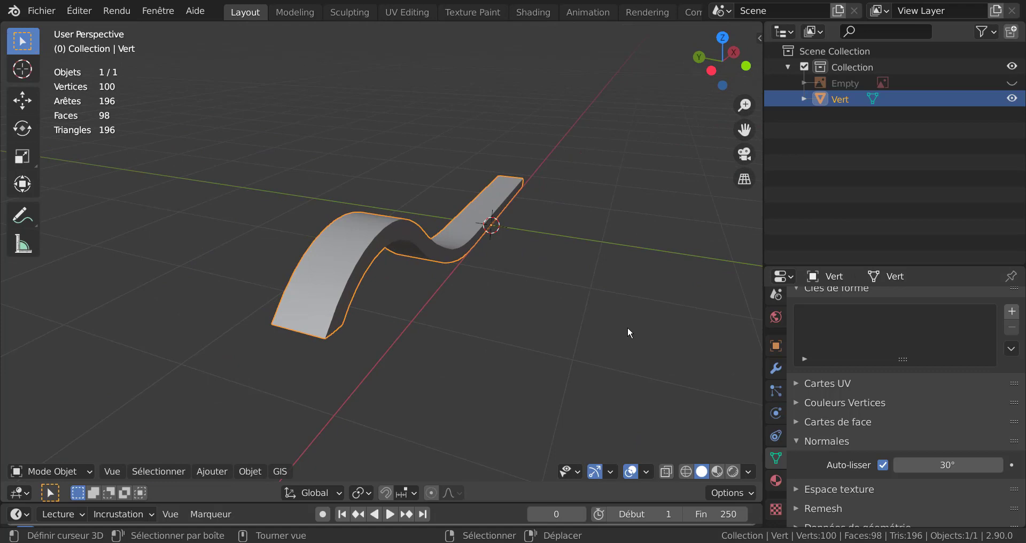
middle_click_drag(487, 319, 509, 385)
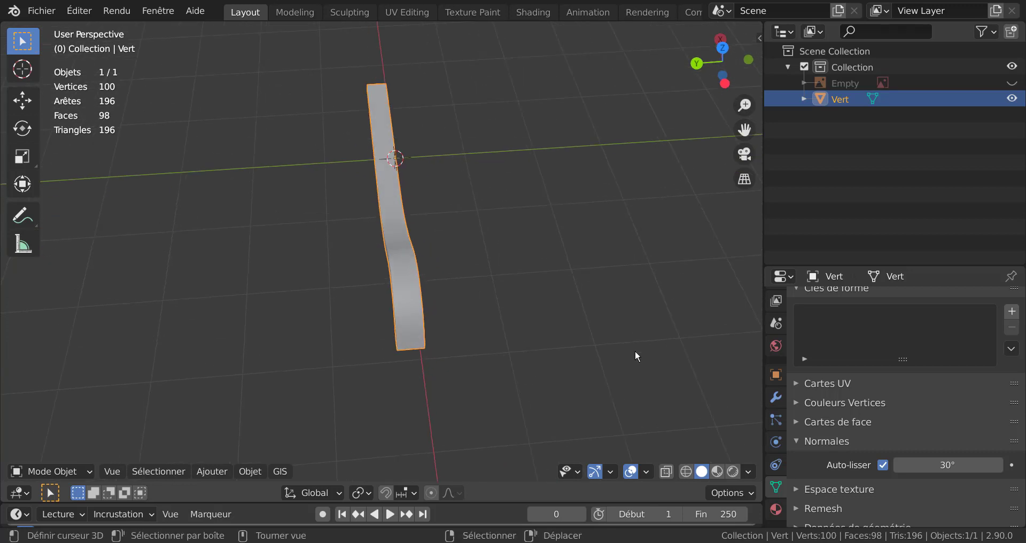
middle_click_drag(637, 355, 436, 336)
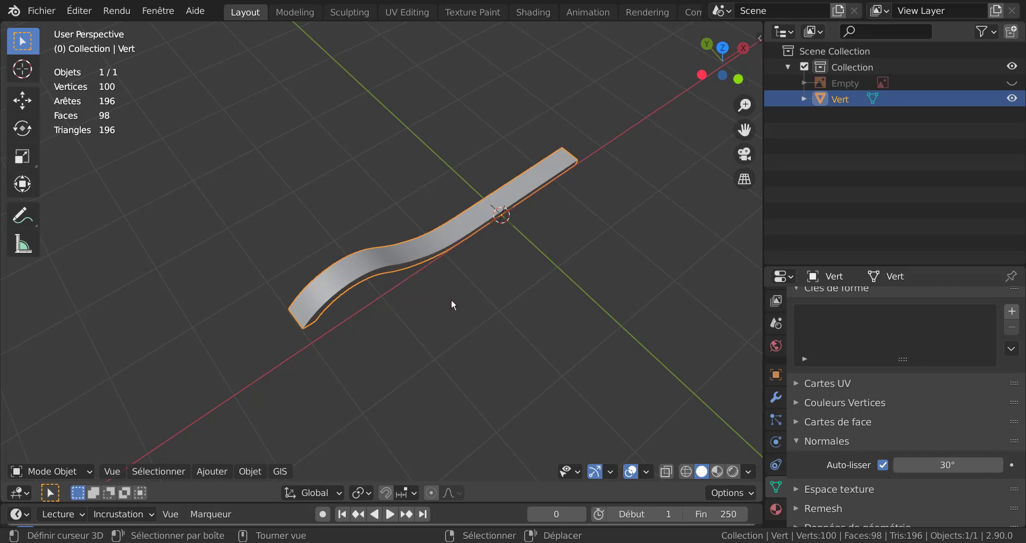
middle_click_drag(452, 299, 453, 254)
scroll(528, 299, "down", 3)
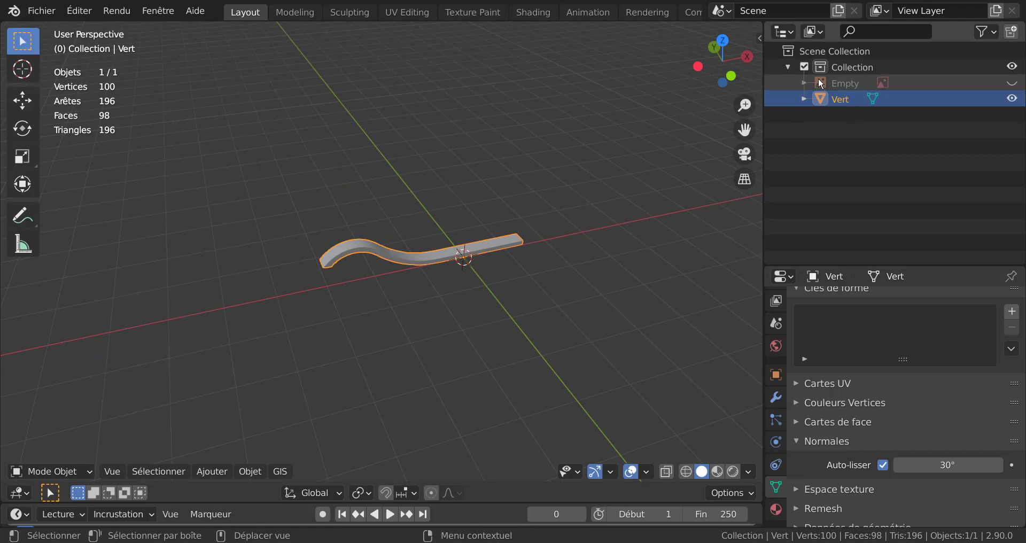
Step: Rename the Vert object as aile
double_click(841, 100)
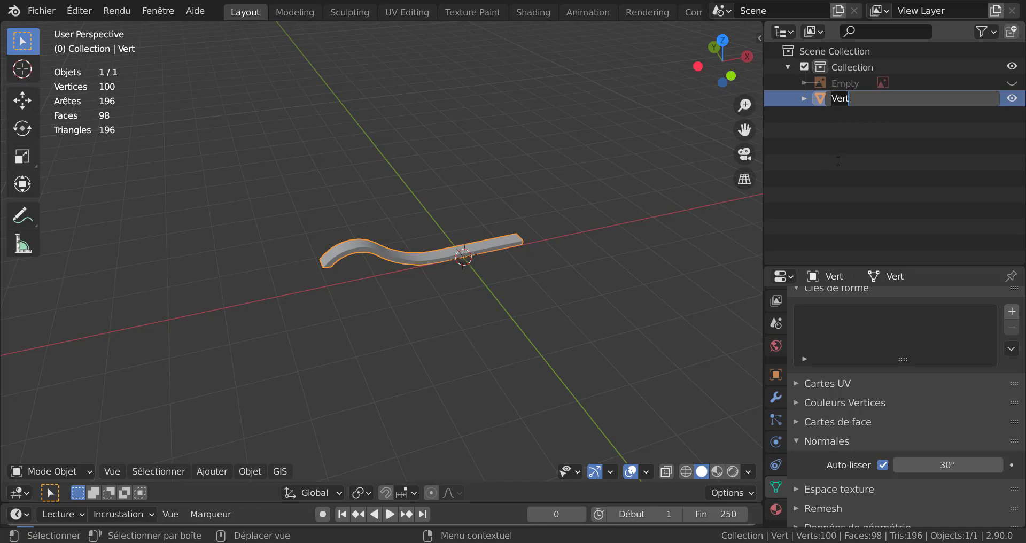
key("BackSpace")
type("AILE")
key("BackSpace")
key("BackSpace")
key("BackSpace")
key("BackSpace")
type("aile")
key("Return")
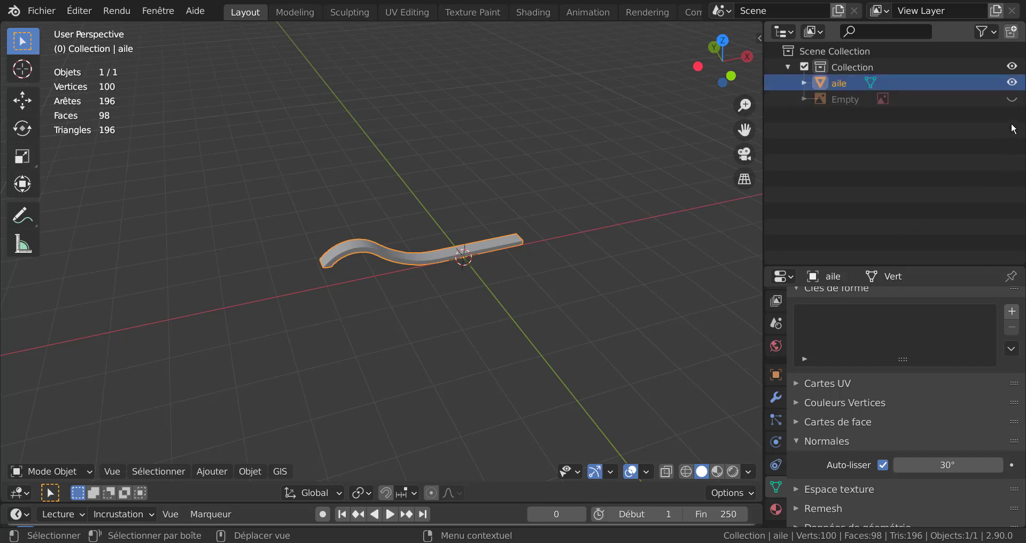
Step: Hide the aile object, show the Empty template image and view it from the front
left_click(1013, 83)
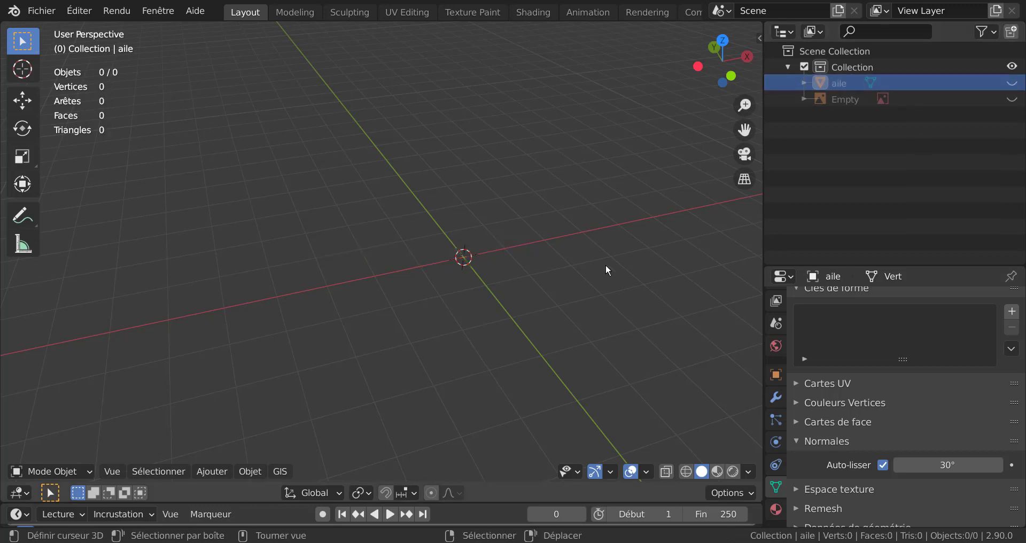
left_click(1013, 99)
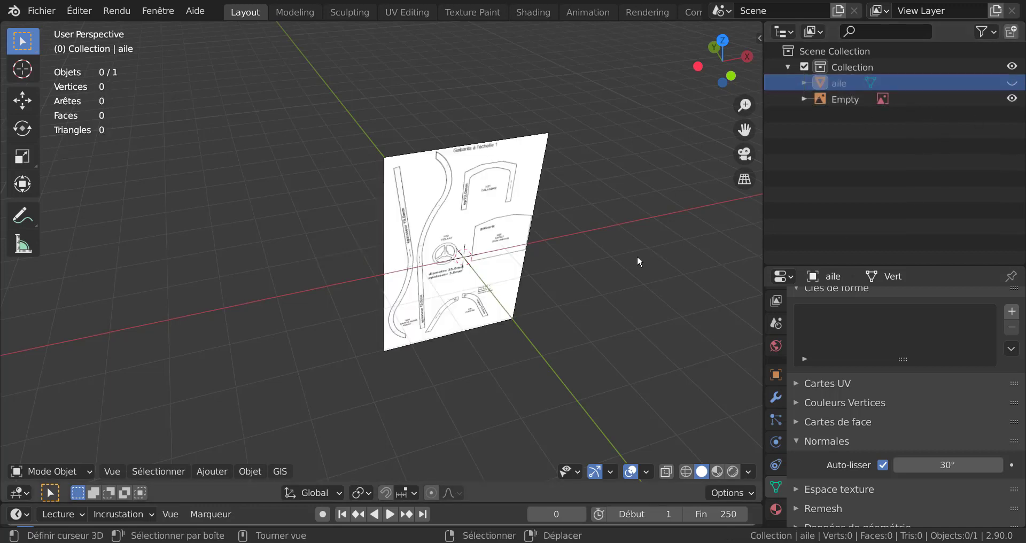
middle_click_drag(596, 377, 553, 356)
key("KP_1")
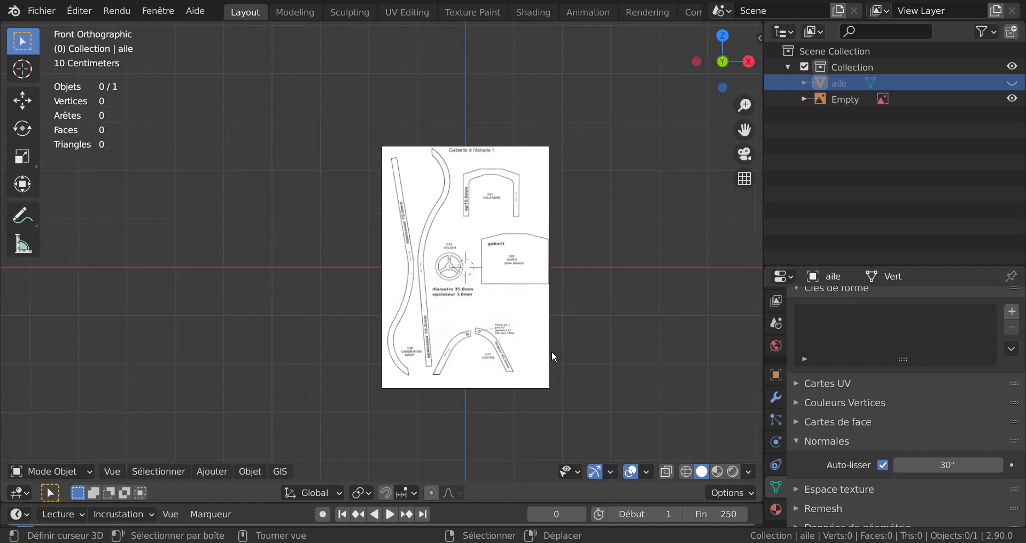
Step: Place the 3D cursor on the outer bottom corner of the H21 CALANDRE outline's left leg
scroll(551, 355, "up", 2)
middle_click_drag(510, 238, 374, 316, "shift")
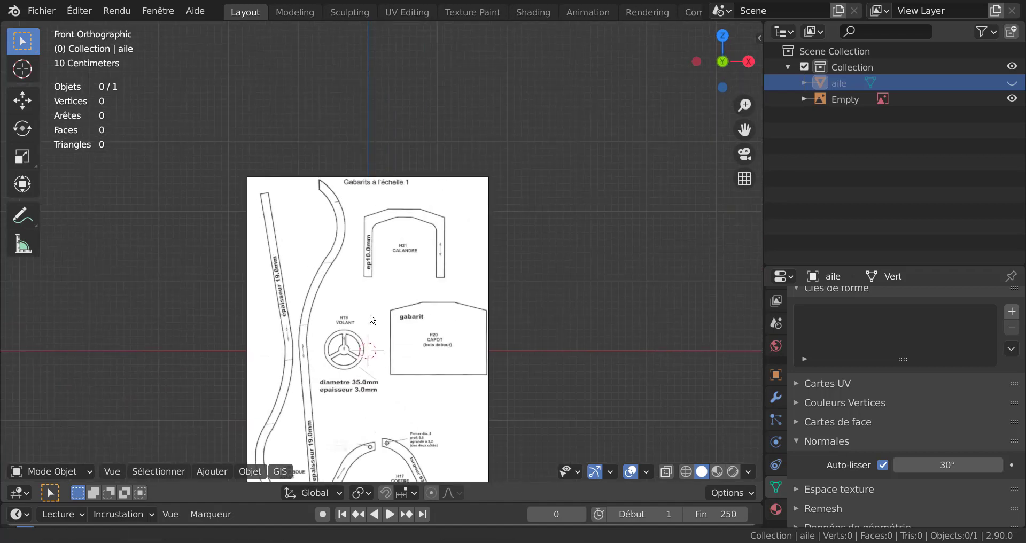
scroll(373, 294, "up", 5)
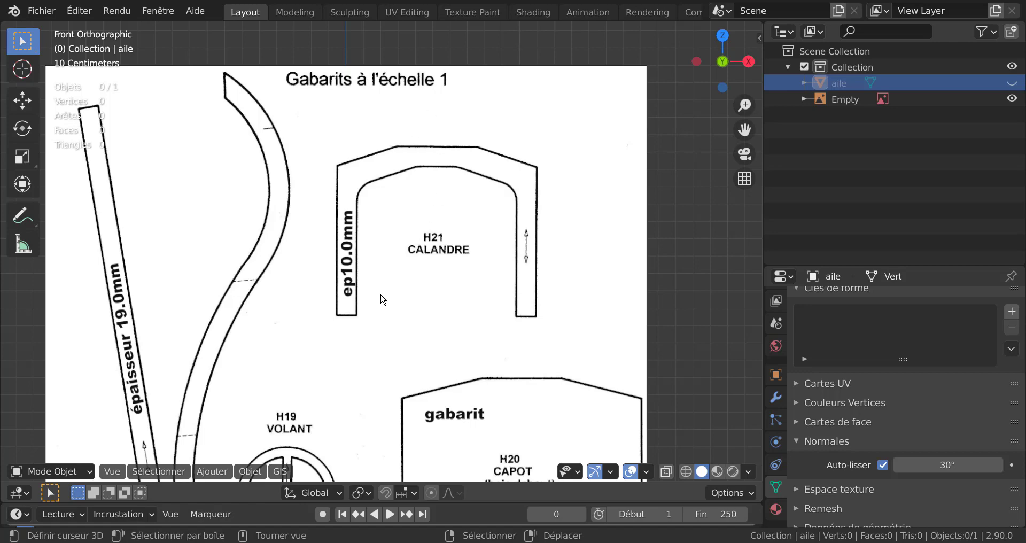
scroll(382, 298, "down", 5)
scroll(383, 299, "up", 5)
scroll(383, 299, "down", 5)
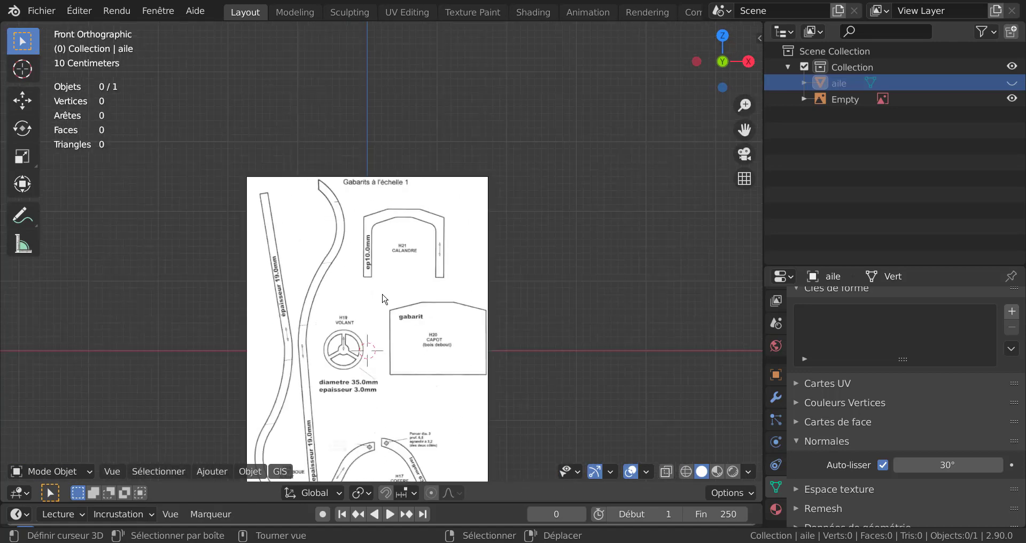
scroll(385, 299, "up", 3)
scroll(385, 299, "up", 4)
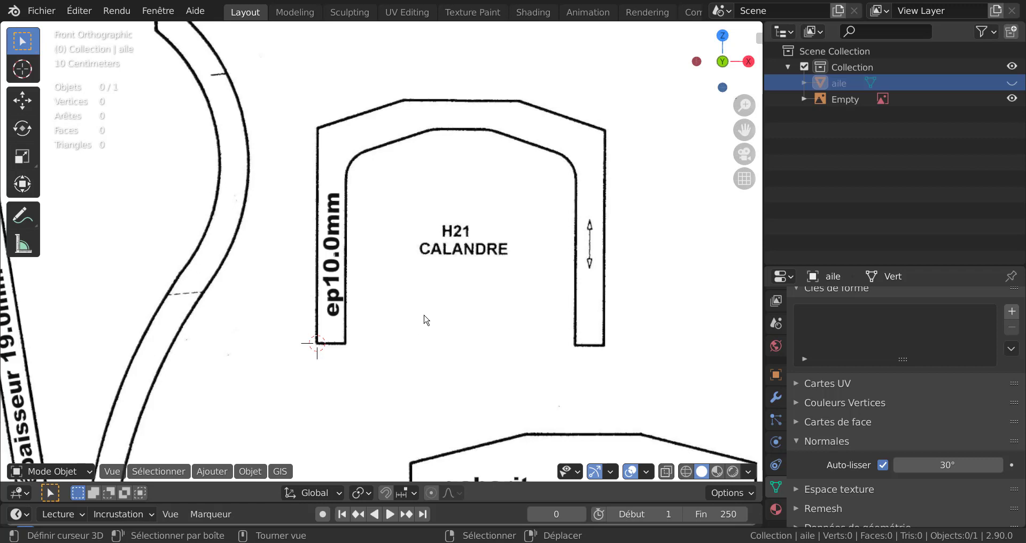
Step: Add a single-vertex mesh object at the 3D cursor to begin the CALANDRE outline
left_click(207, 475)
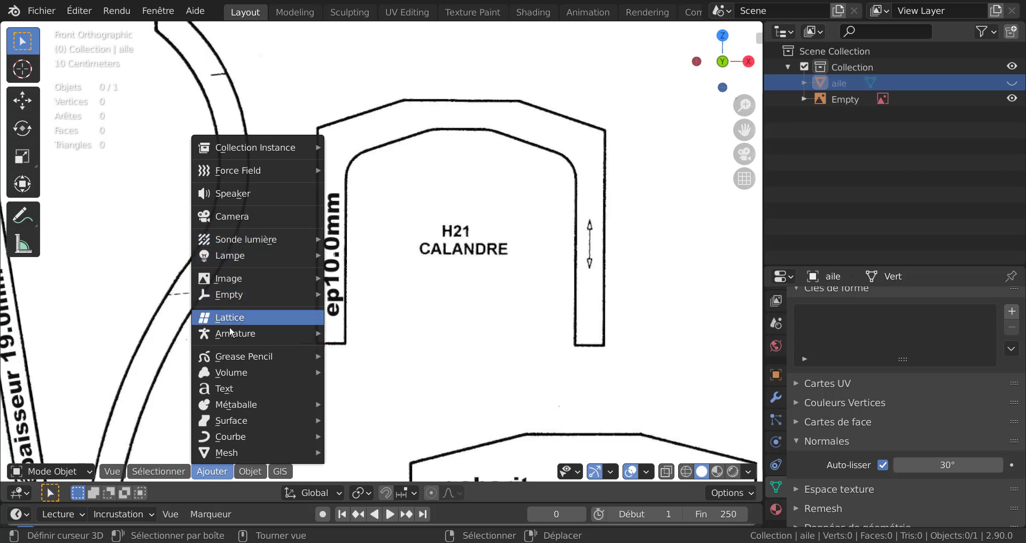
mouse_move(230, 338)
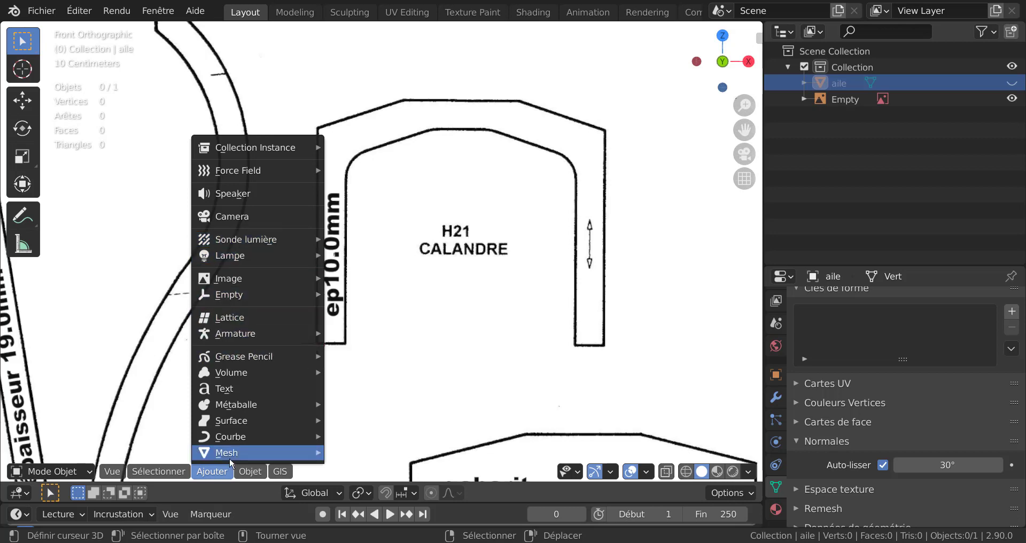
mouse_move(237, 455)
mouse_move(377, 257)
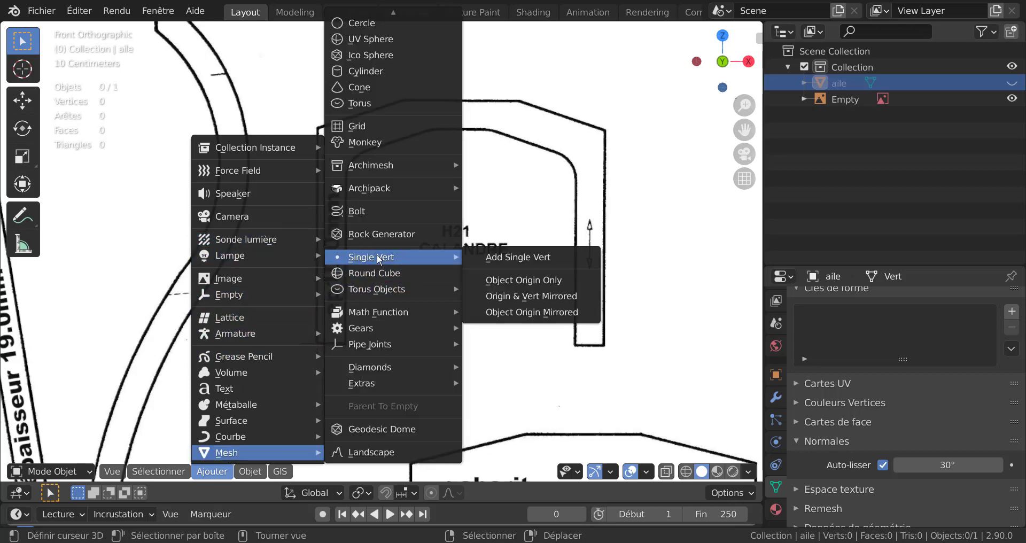
left_click(514, 260)
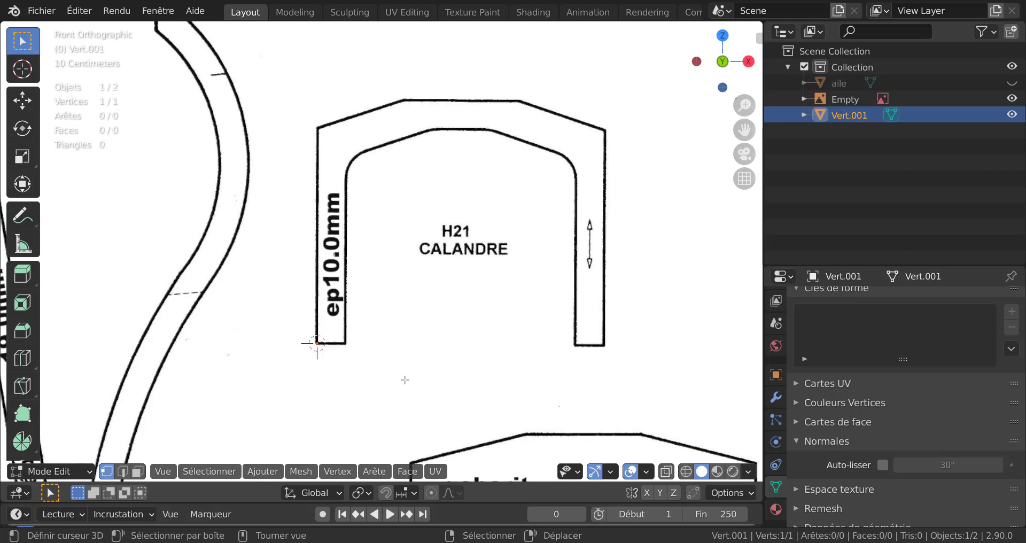
scroll(405, 380, "down", 1)
middle_click_drag(458, 358, 366, 385)
scroll(316, 391, "up", 3)
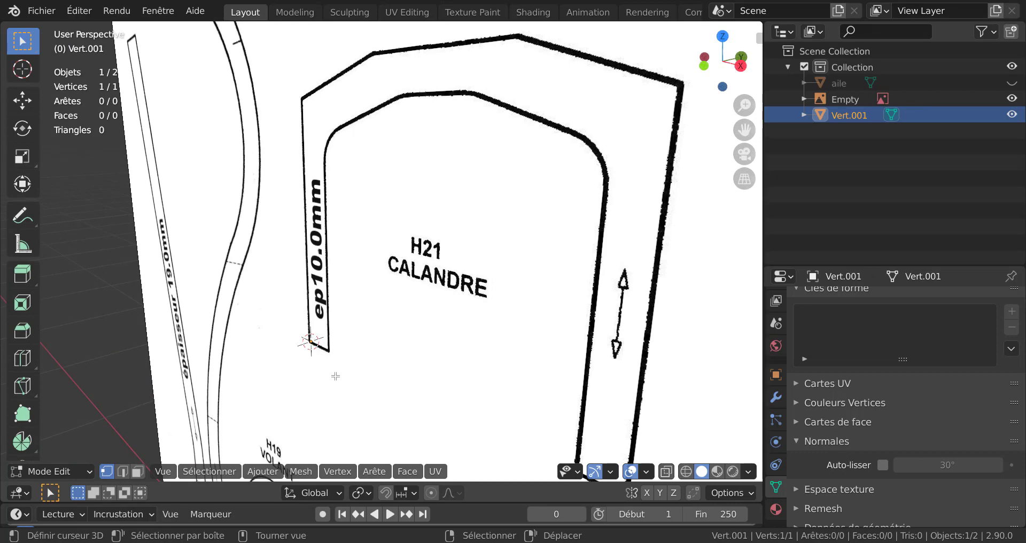
scroll(336, 380, "down", 4)
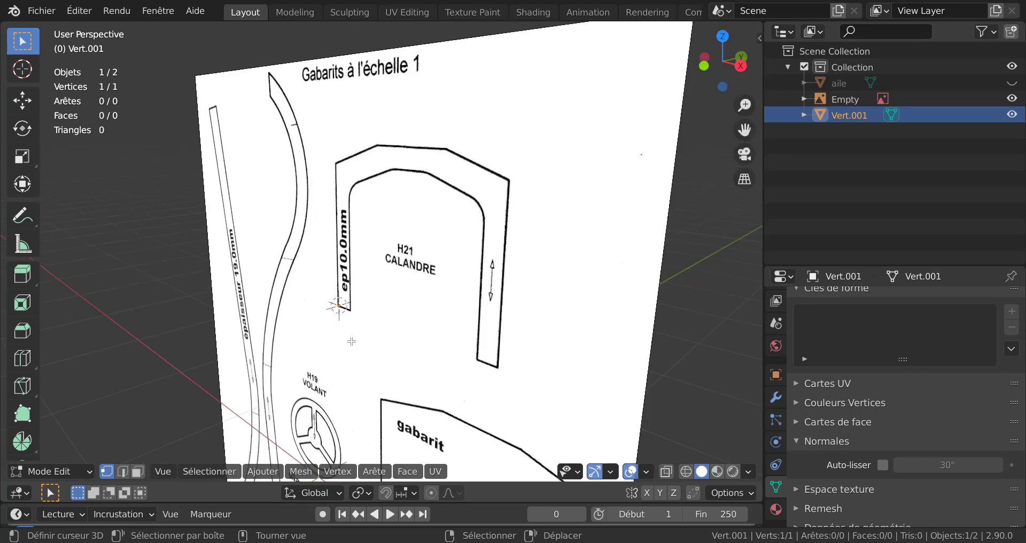
Step: Move the CALANDRE's starting vertex about -0.075 m along Y, in front of the template image
key("g")
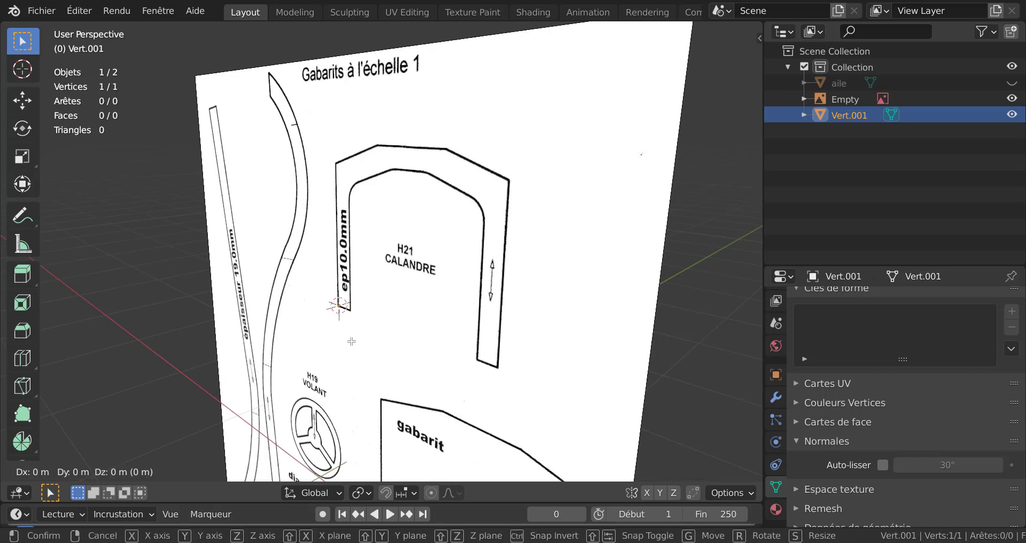
key("y")
left_click(341, 344)
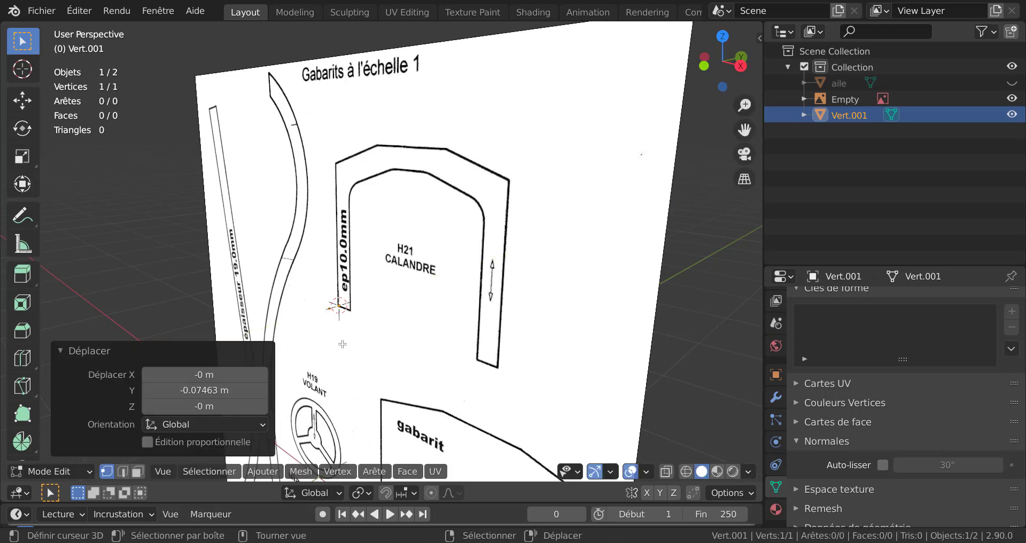
Step: In front view, extrude the CALANDRE's left outer leg about 0.86 m up and its left outer slope to the flat top's first corner
scroll(325, 348, "up", 2)
key("KP_1")
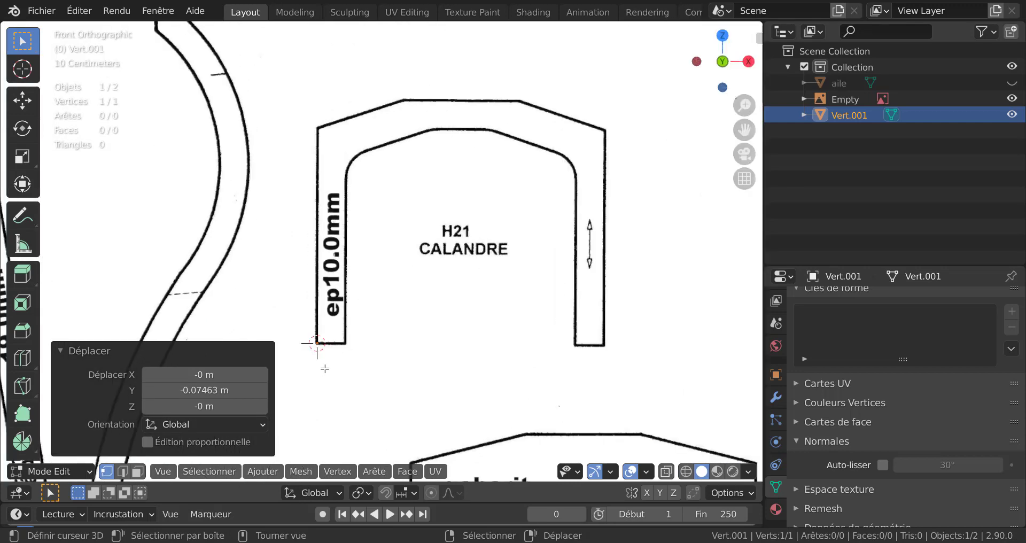
key("e")
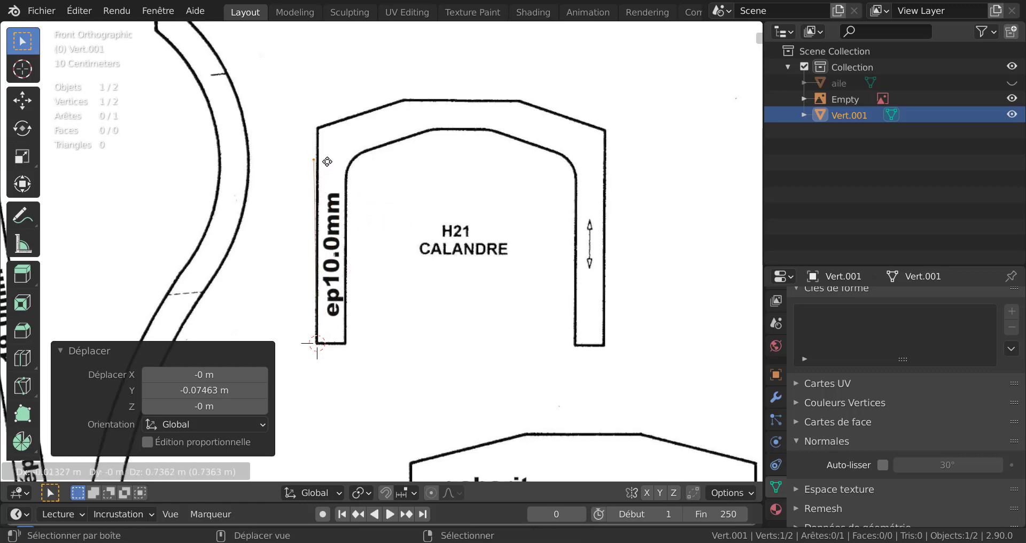
left_click(362, 318)
scroll(405, 275, "up", 3)
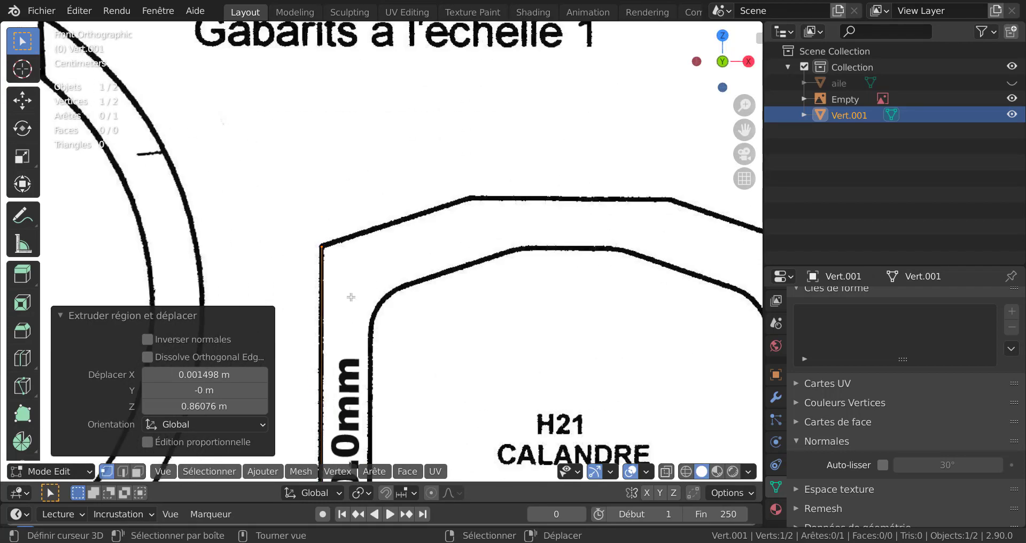
key("e")
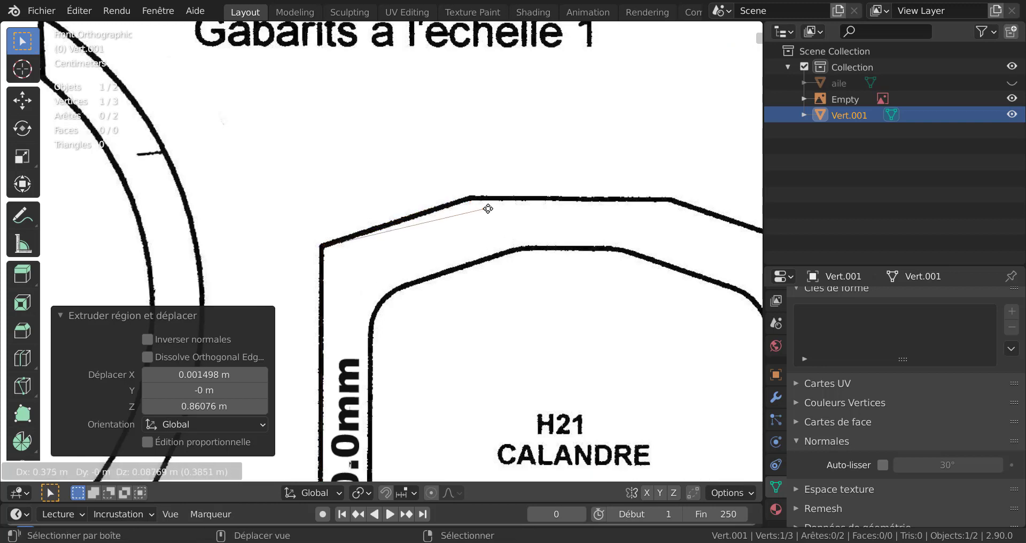
left_click(354, 111)
Step: Extrude the flat outer top edge about 0.47 m and the right outer slope down to the right leg's upper corner
scroll(430, 248, "down", 2)
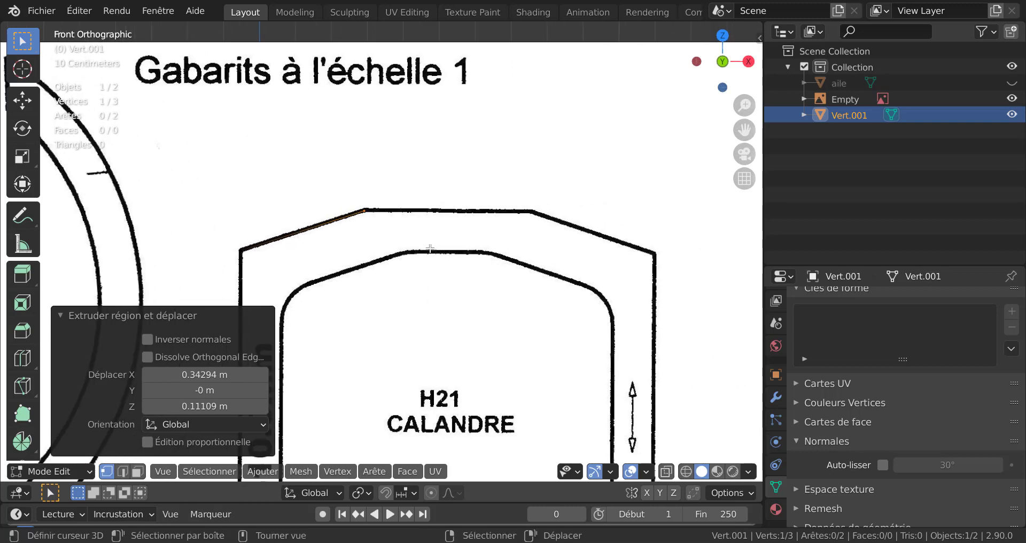
key("e")
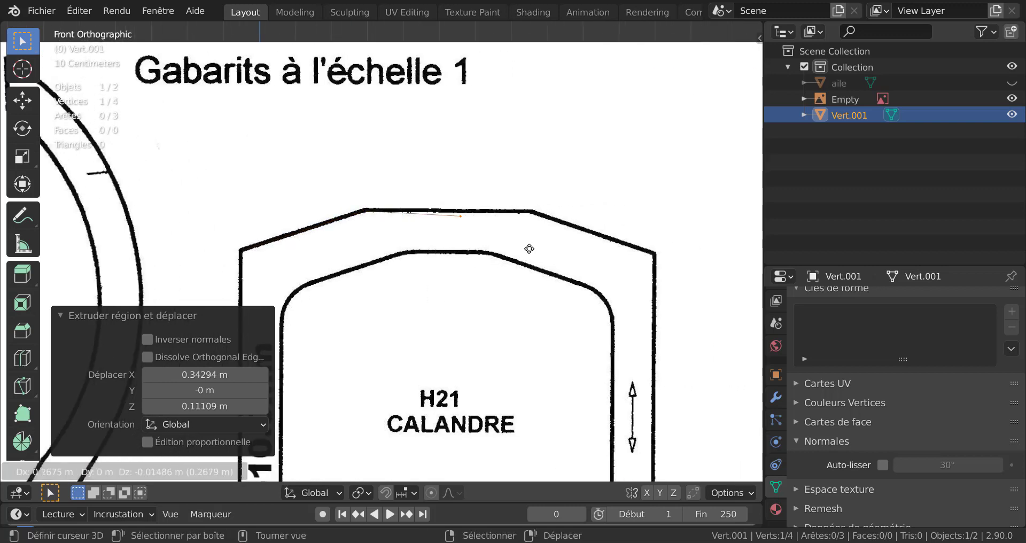
left_click(198, 156)
middle_click_drag(621, 265, 497, 229, "shift")
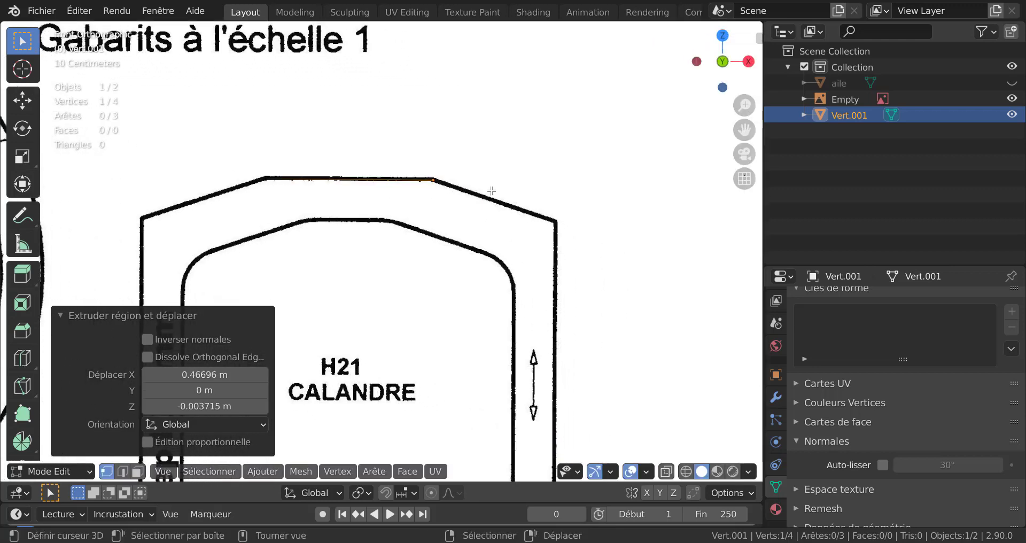
key("e")
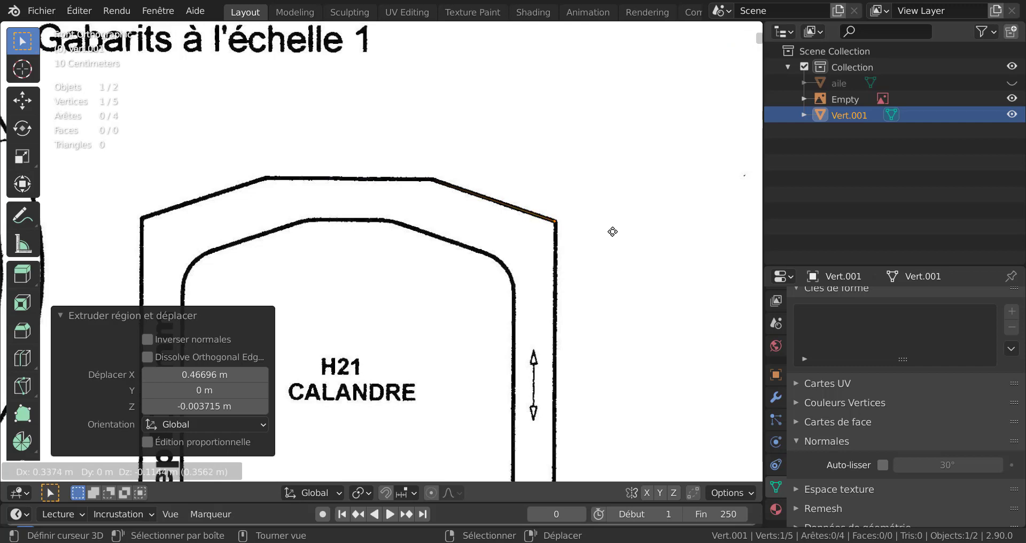
left_click(612, 231)
Step: Extrude the right leg's outer edge about 0.86 m down and nudge its end vertex onto the bottom outer corner
scroll(598, 257, "down", 3)
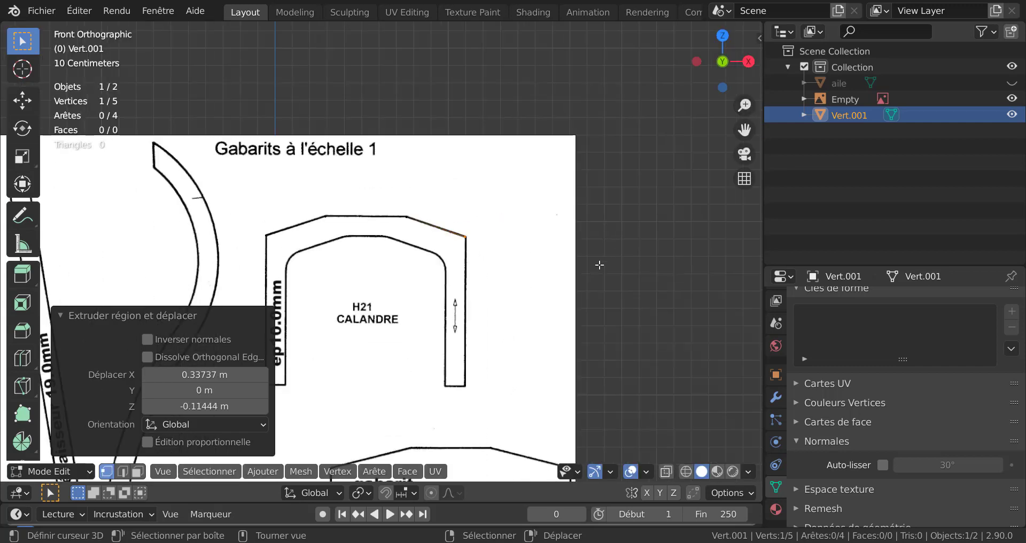
scroll(529, 225, "up", 1)
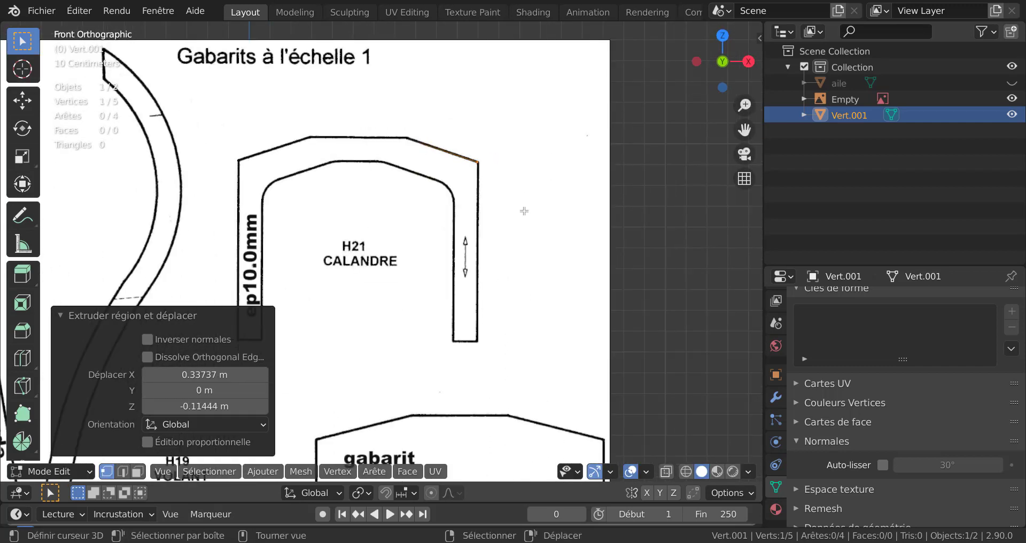
key("e")
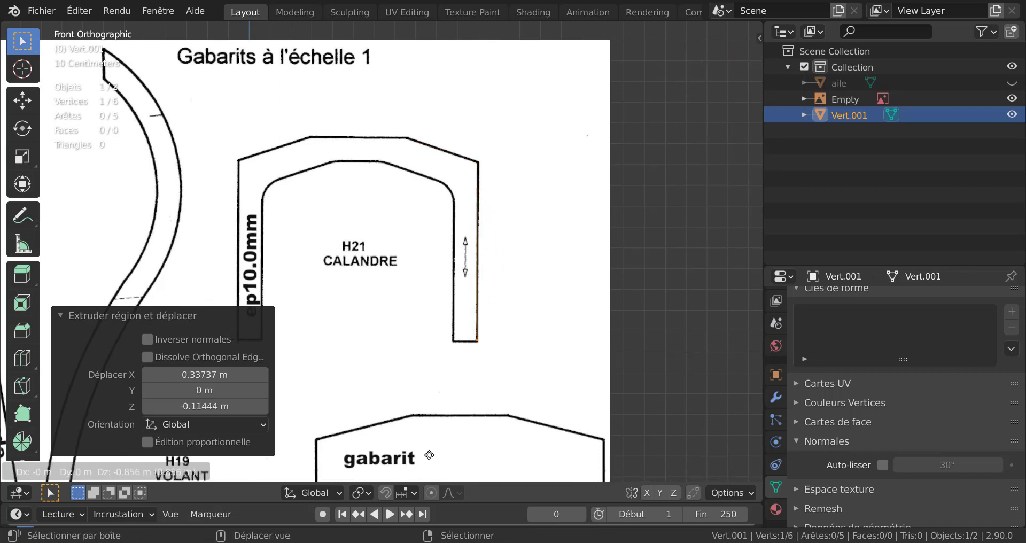
left_click(429, 455)
middle_click_drag(537, 391, 541, 280, "shift")
scroll(537, 271, "up", 4)
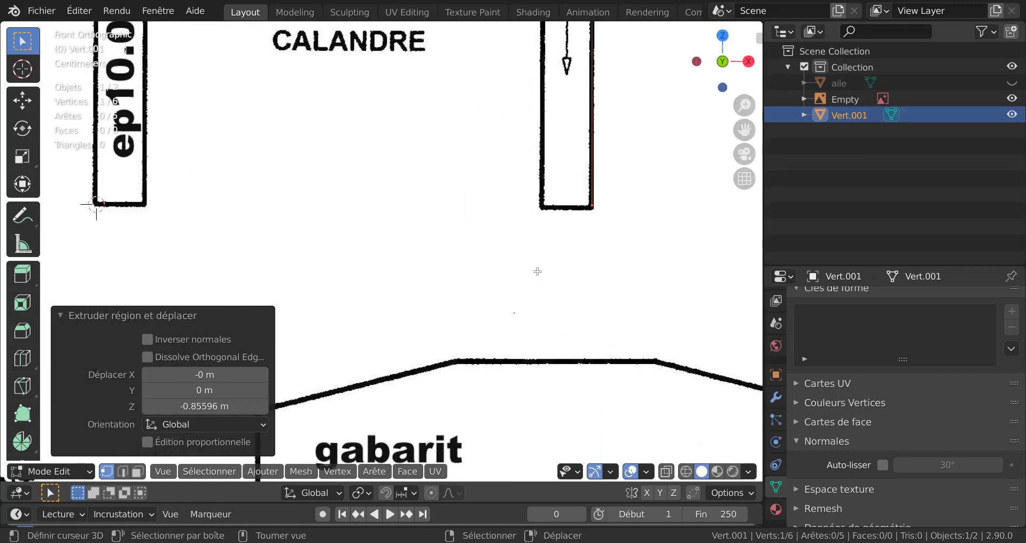
scroll(538, 271, "down", 1)
scroll(549, 306, "up", 2)
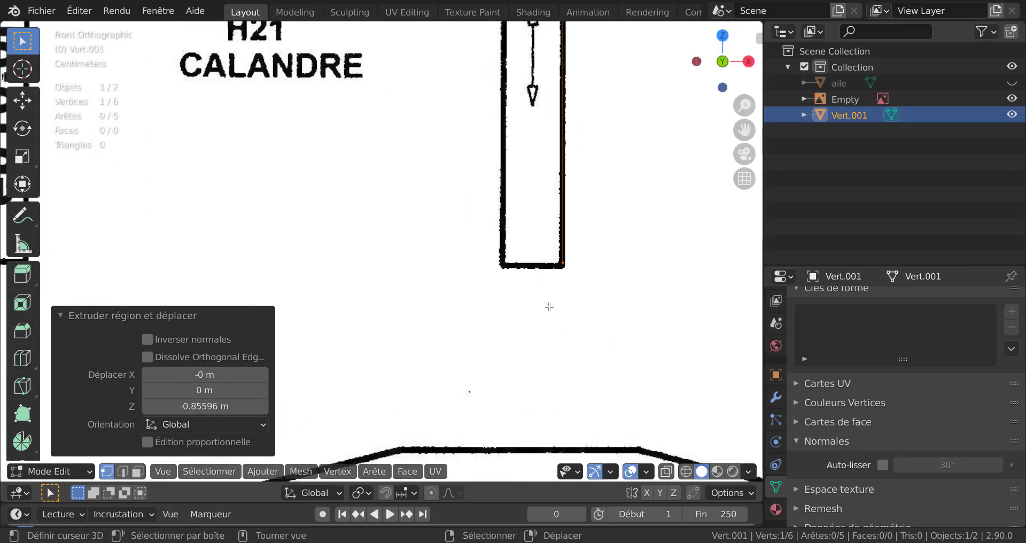
key("g")
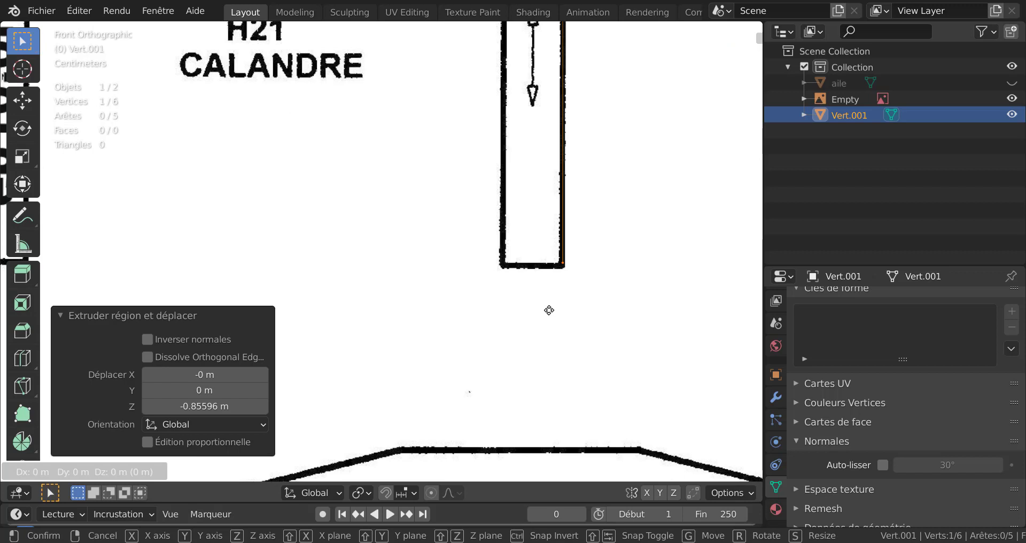
left_click(540, 320)
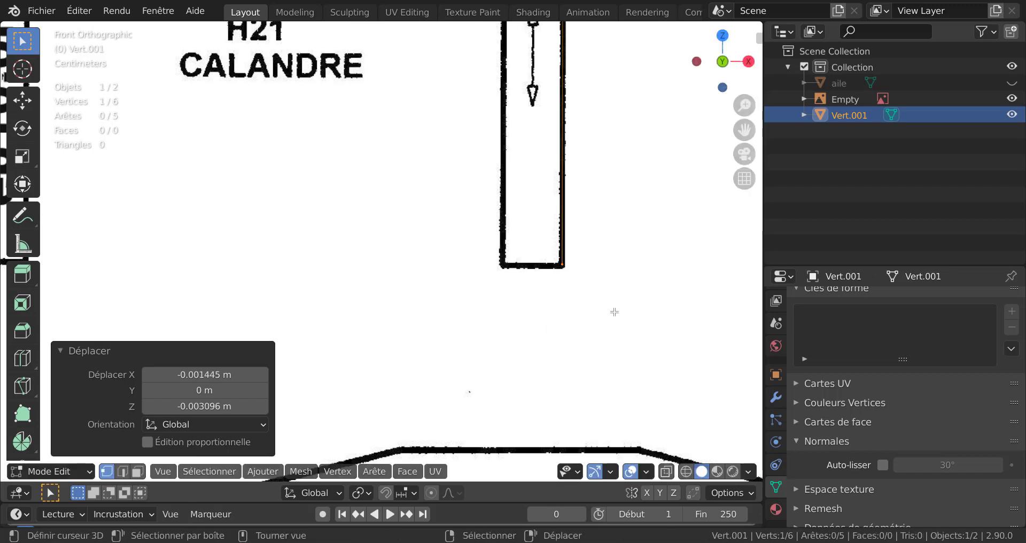
Step: Extrude the right leg's bottom edge about 0.11 m inward and its inner edge about 0.64 m up
key("e")
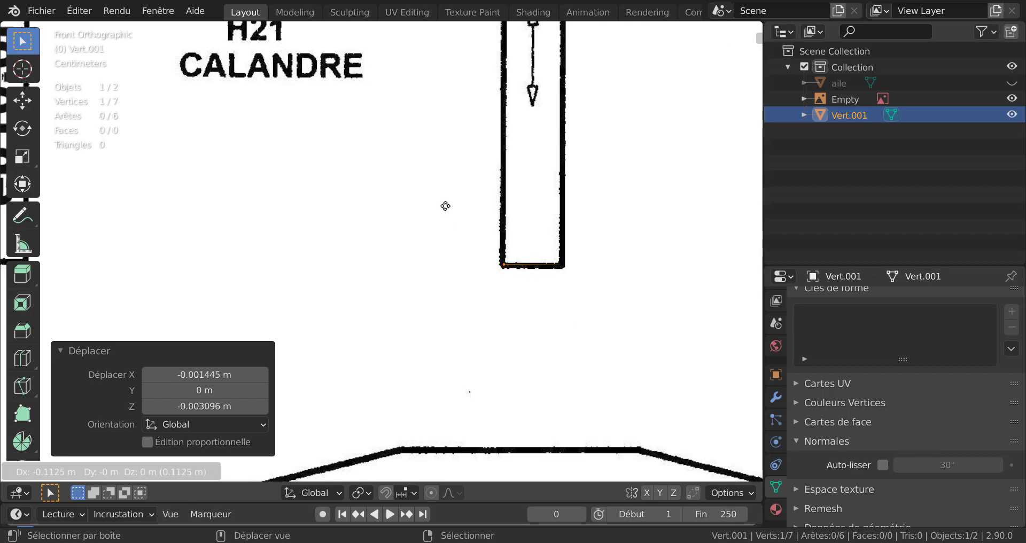
left_click(446, 202)
scroll(558, 281, "down", 3)
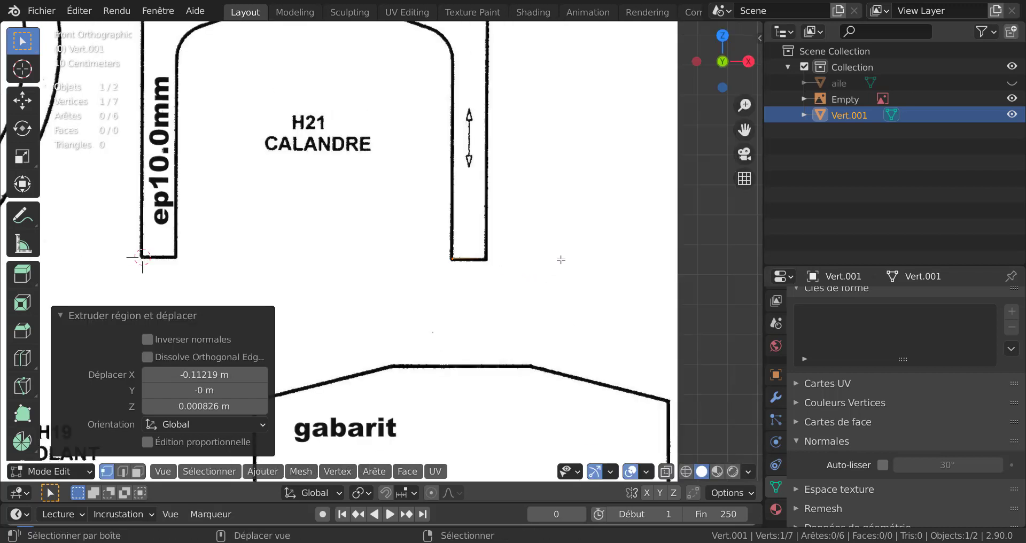
middle_click_drag(564, 279, 584, 362, "shift")
scroll(562, 362, "up", 1)
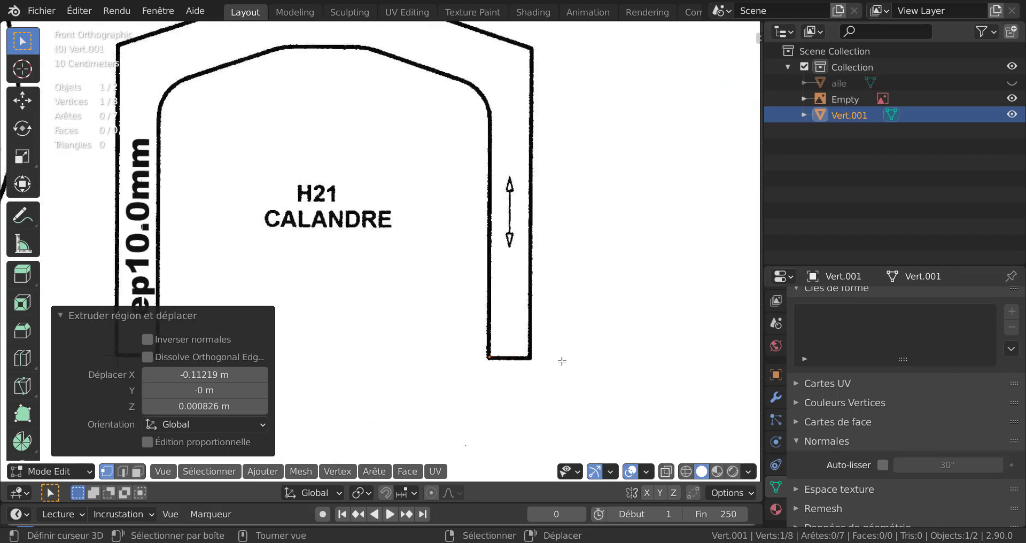
key("e")
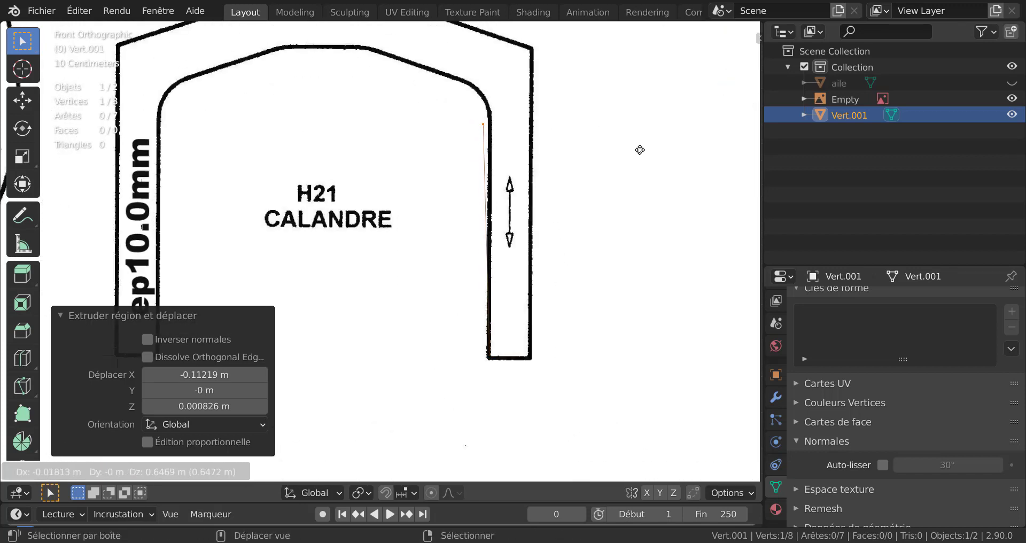
left_click(688, 177)
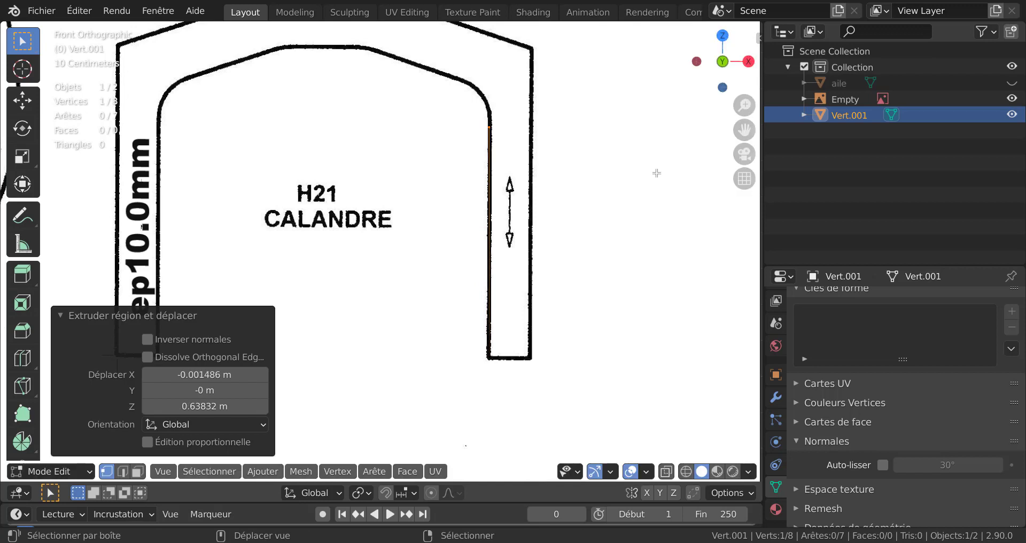
Step: Extend the right leg's inner edge about 0.047 m along Z and trace the rounded inner corner with short extruded segments
middle_click_drag(657, 173, 525, 317, "shift")
scroll(484, 300, "up", 4)
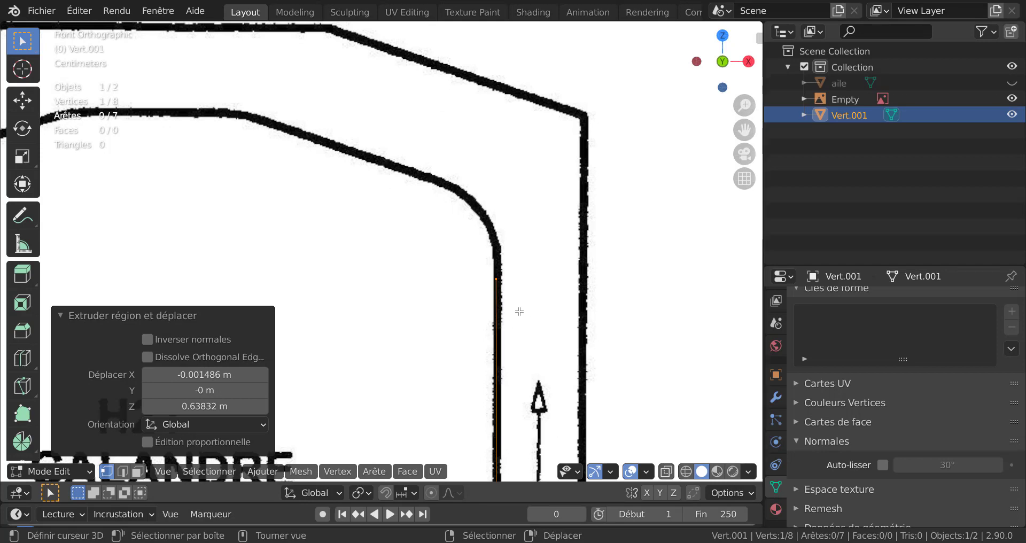
key("e")
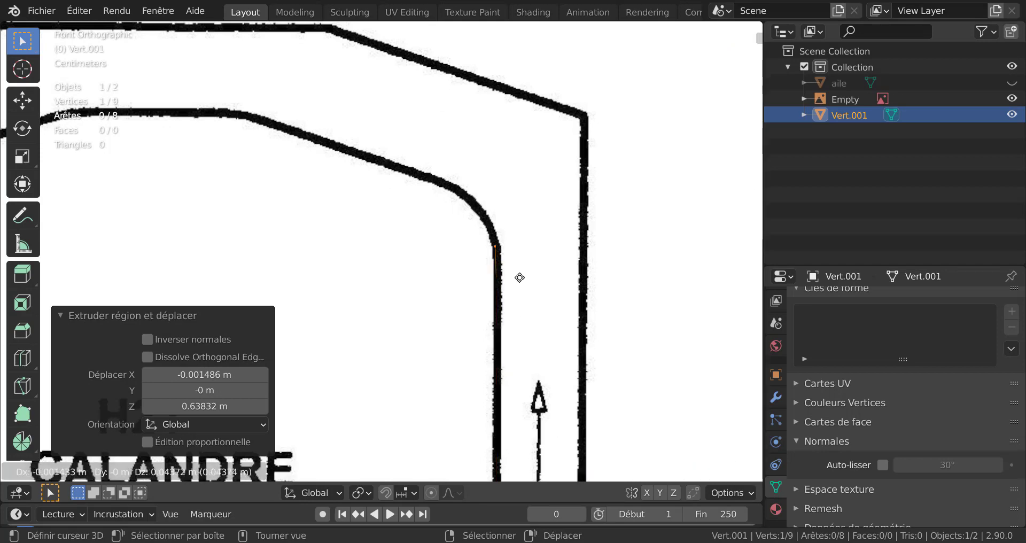
key("z")
left_click(520, 274)
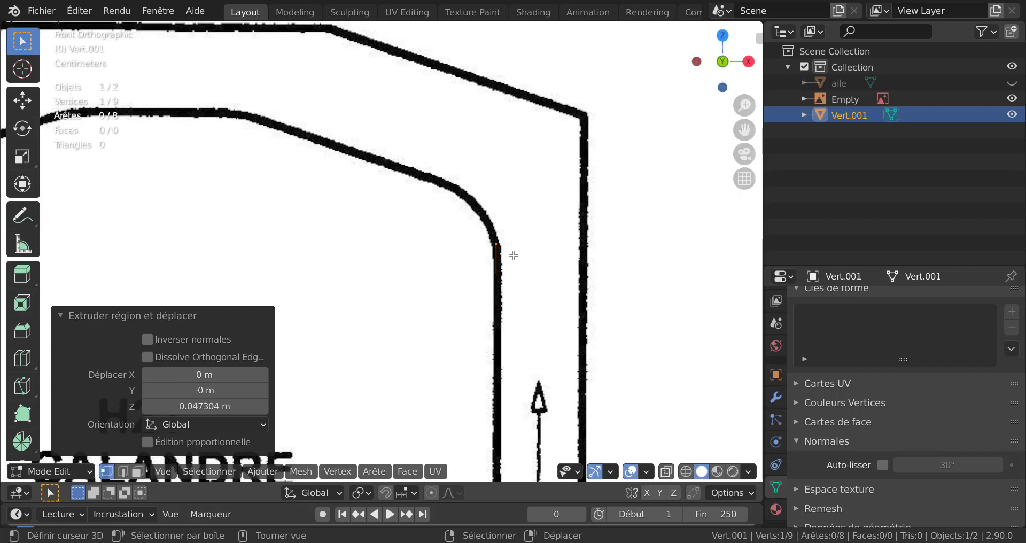
key("e")
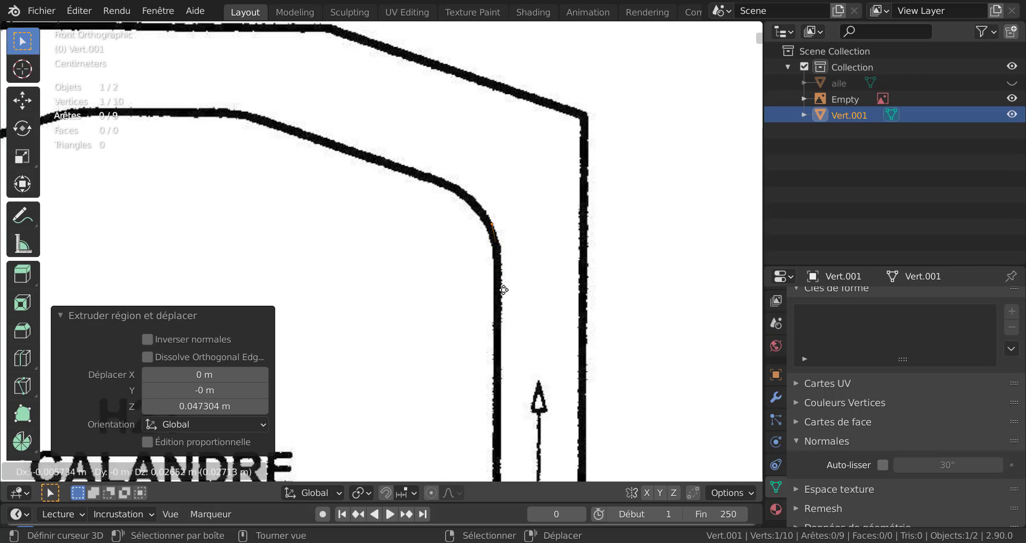
left_click(502, 288)
key("e")
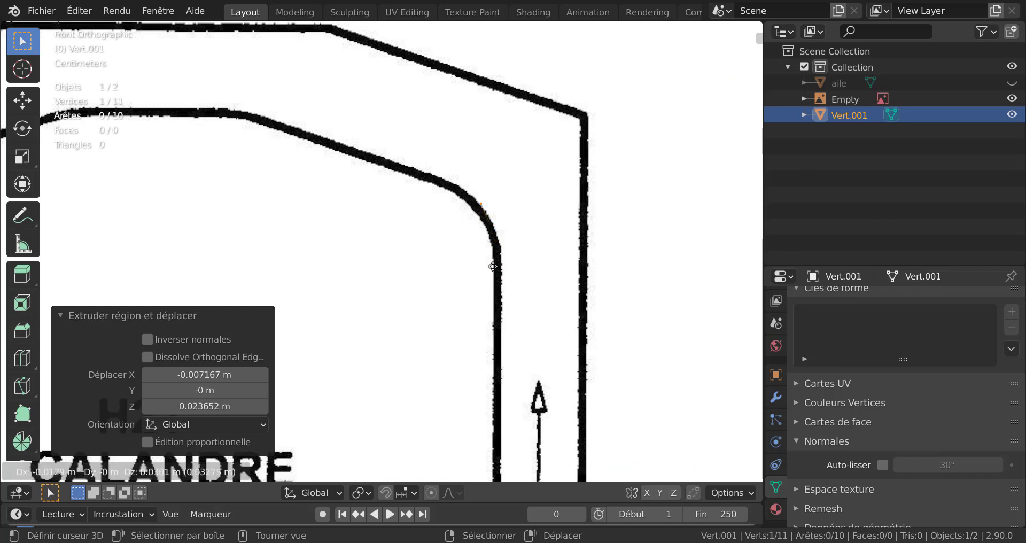
left_click(492, 268)
left_click(476, 255)
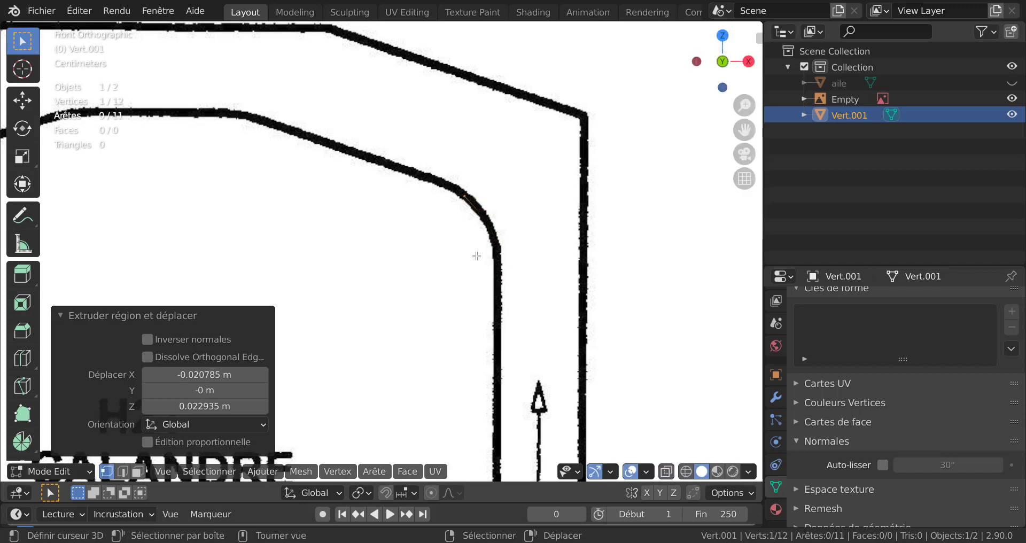
key("e")
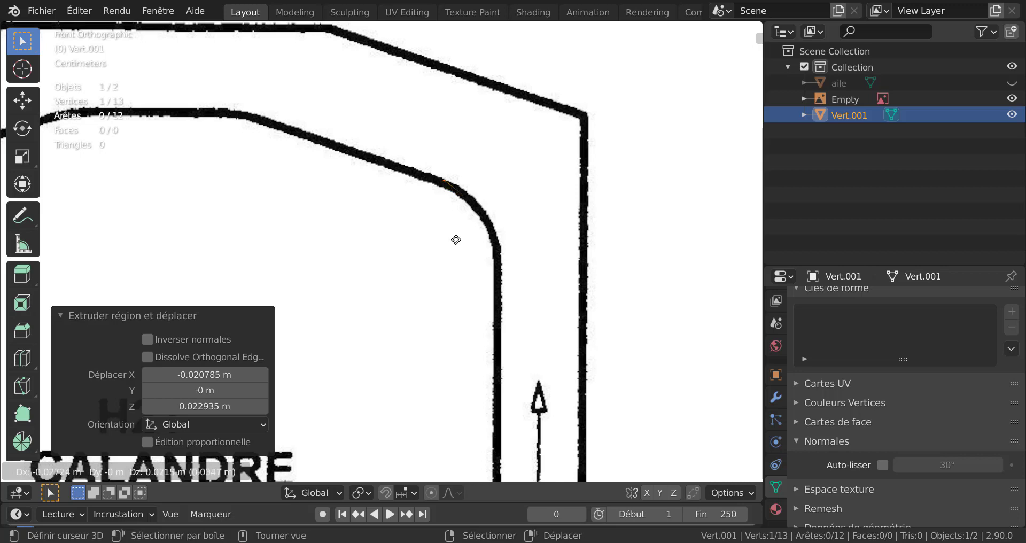
left_click(454, 243)
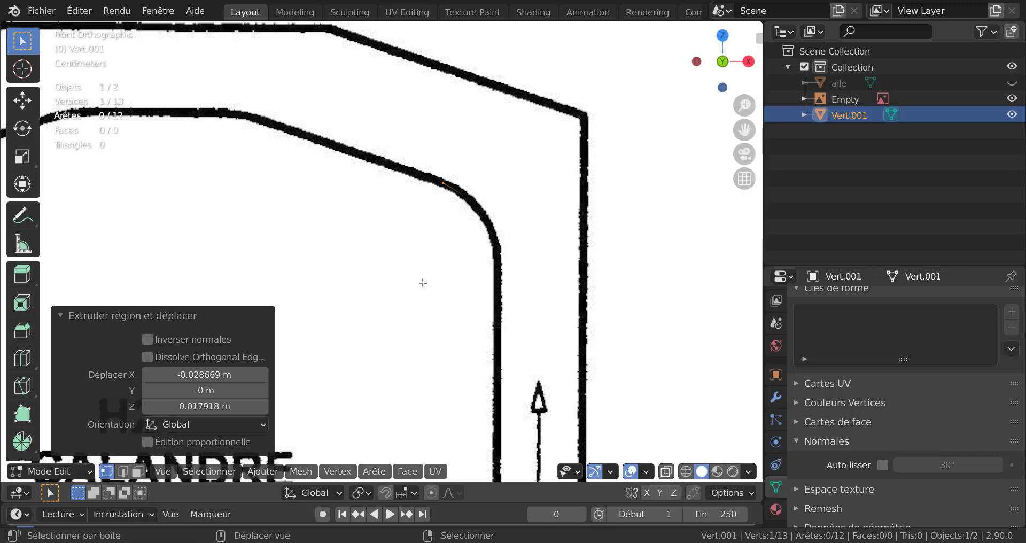
Step: Move the last vertex along the right inner slope to the upper bend, about -0.254 m in X and 0.085 m in Z
middle_click_drag(424, 283, 577, 320, "shift")
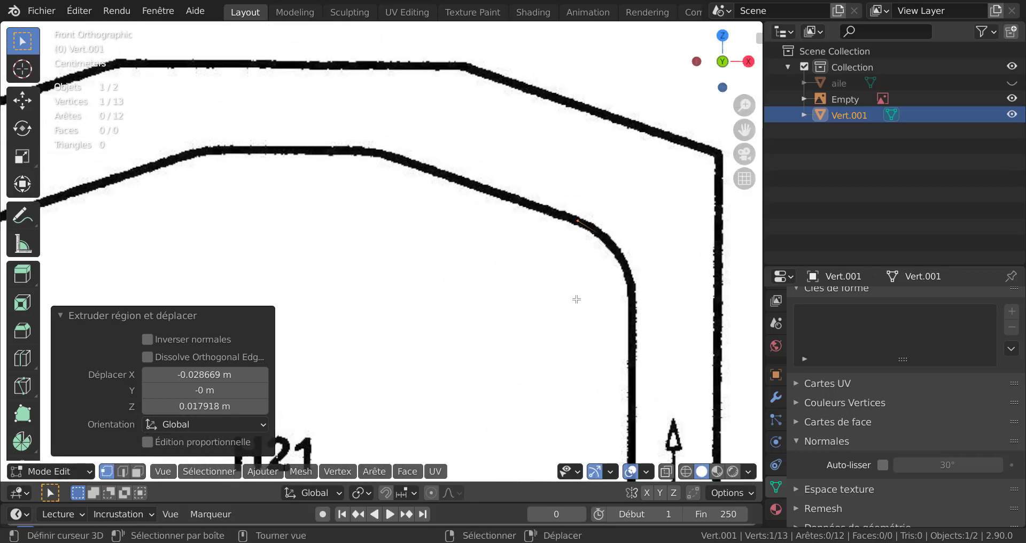
key("e")
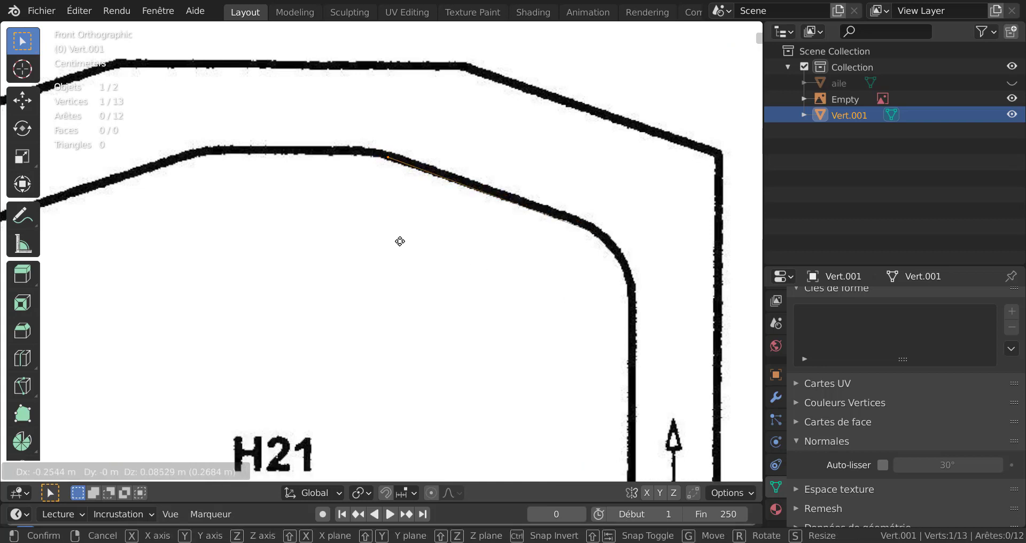
left_click(399, 242)
Step: Trace the inner outline's upper right bend with two short extruded segments, then extrude the inner top edge about -0.213 m along X
scroll(412, 225, "up", 2)
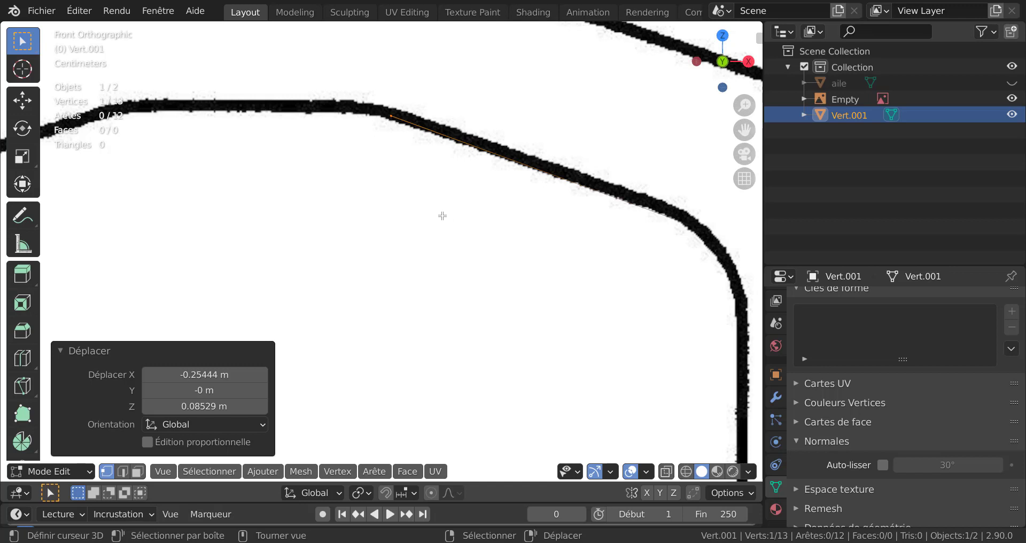
key("e")
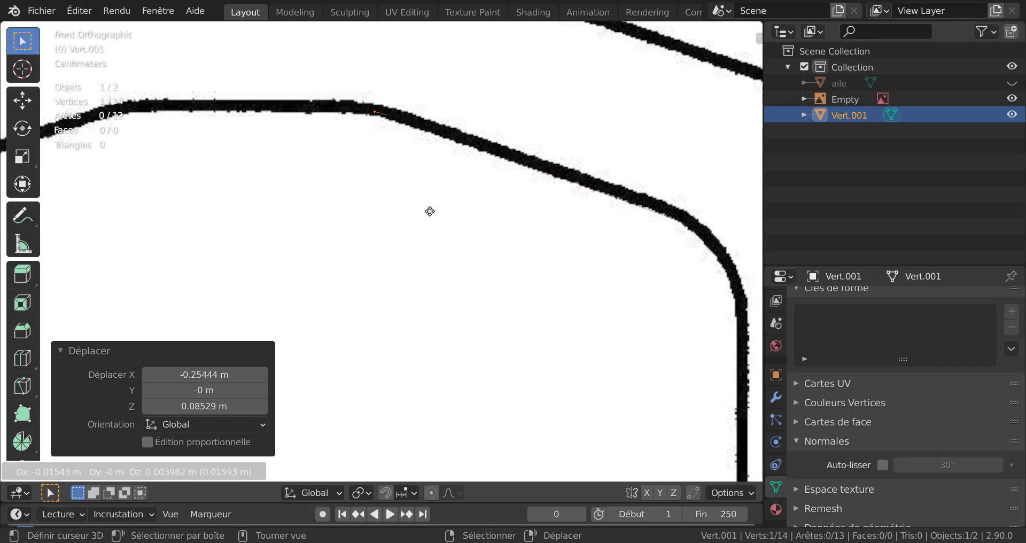
left_click(430, 211)
key("e")
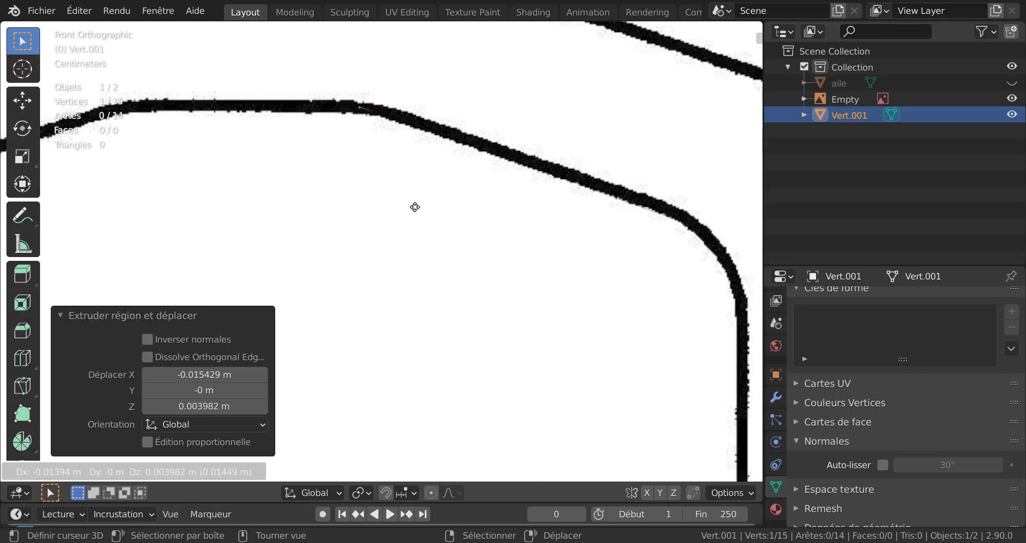
left_click(415, 208)
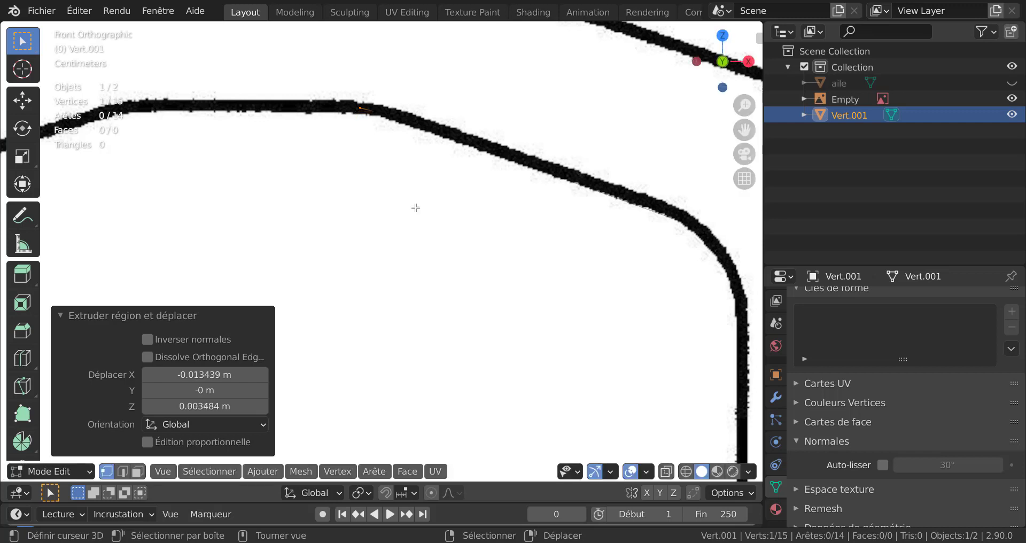
key("e")
key("x")
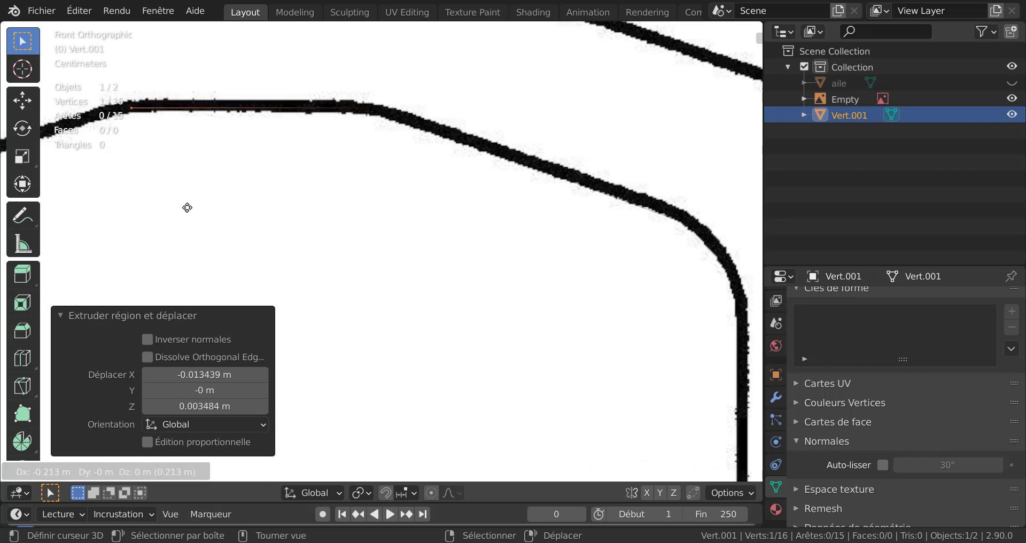
left_click(187, 208)
Step: Trace the upper left bend with two short segments and extrude down the left inner slope about -0.156 m in X and -0.049 m in Z
mouse_move(263, 251)
middle_mouse_down("shift")
mouse_move(465, 275)
mouse_move(454, 208)
mouse_move(389, 172)
middle_mouse_up("shift")
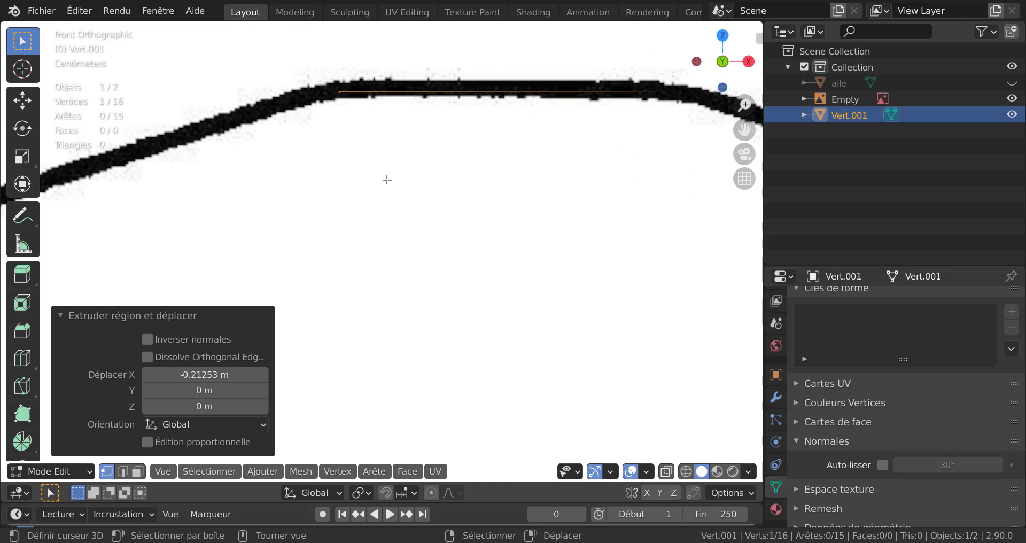
key("e")
left_click(368, 179)
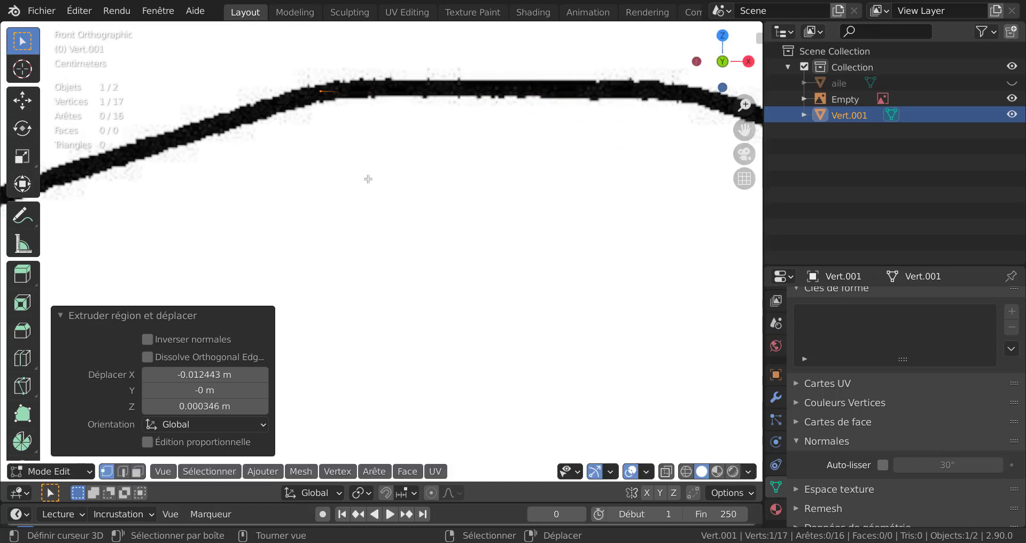
key("e")
left_click(349, 185)
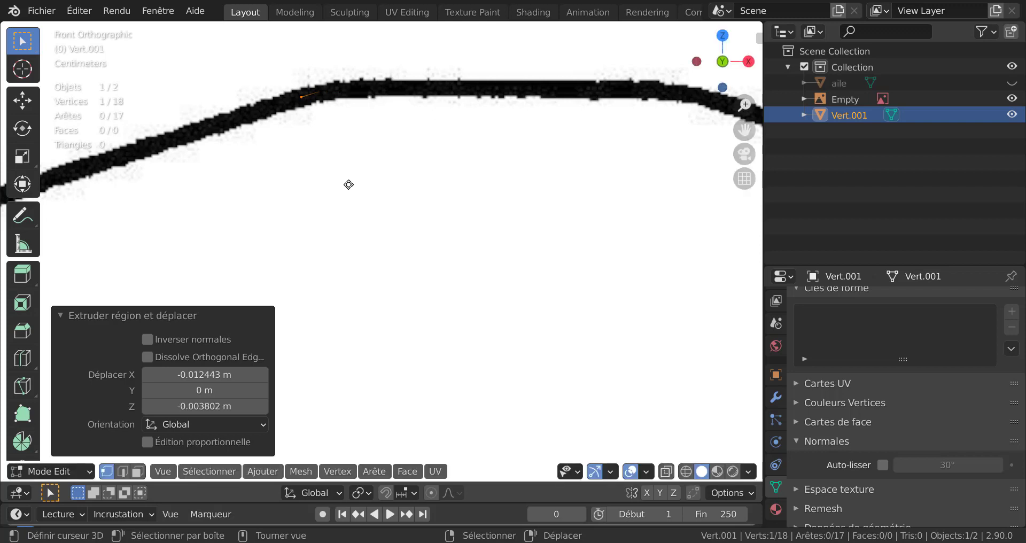
key("e")
left_click(107, 261)
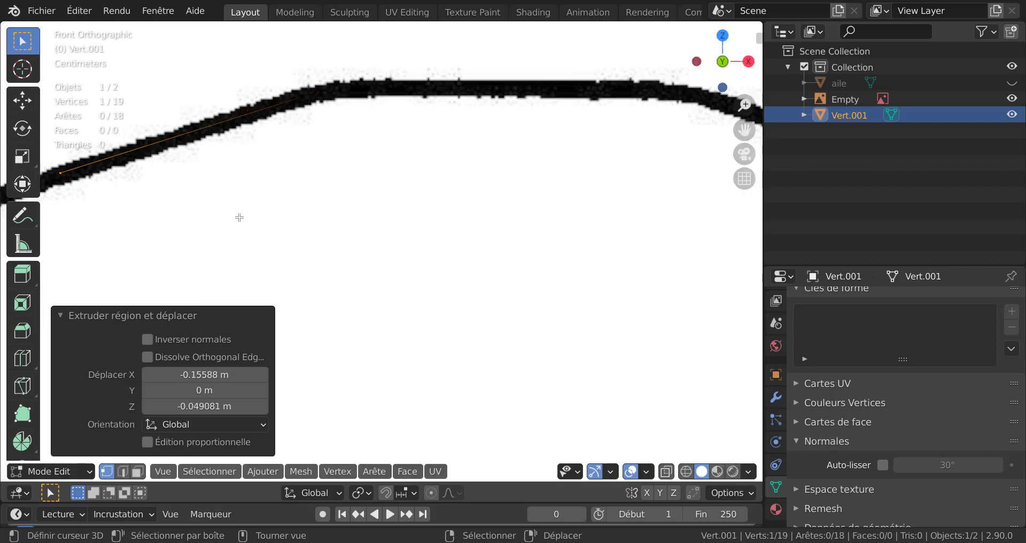
Step: Move the end vertex down the left inner slope to the rounded corner, about -0.095 m in X and -0.034 m in Z
middle_click_drag(362, 218, 588, 187, "shift")
middle_click_drag(377, 202, 478, 175, "shift")
scroll(458, 181, "down", 1)
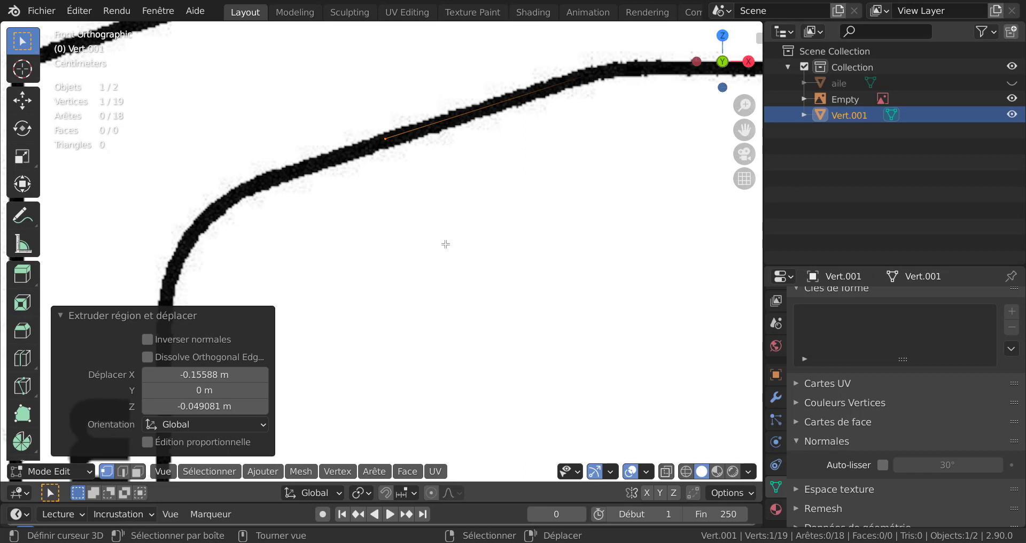
key("g")
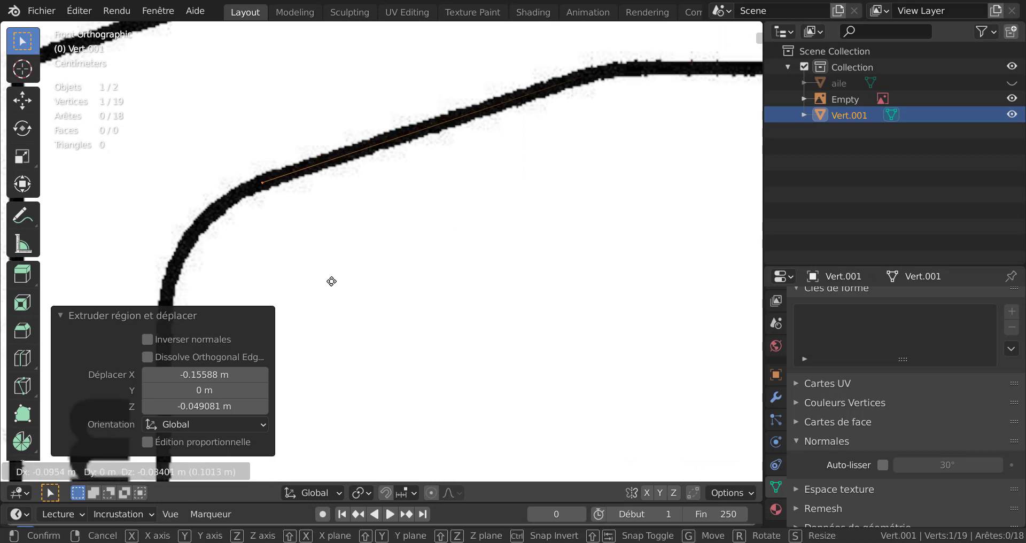
left_click(331, 281)
Step: Trace the rounded left inner corner down to the leg with five short extruded segments
key("e")
left_click(353, 282)
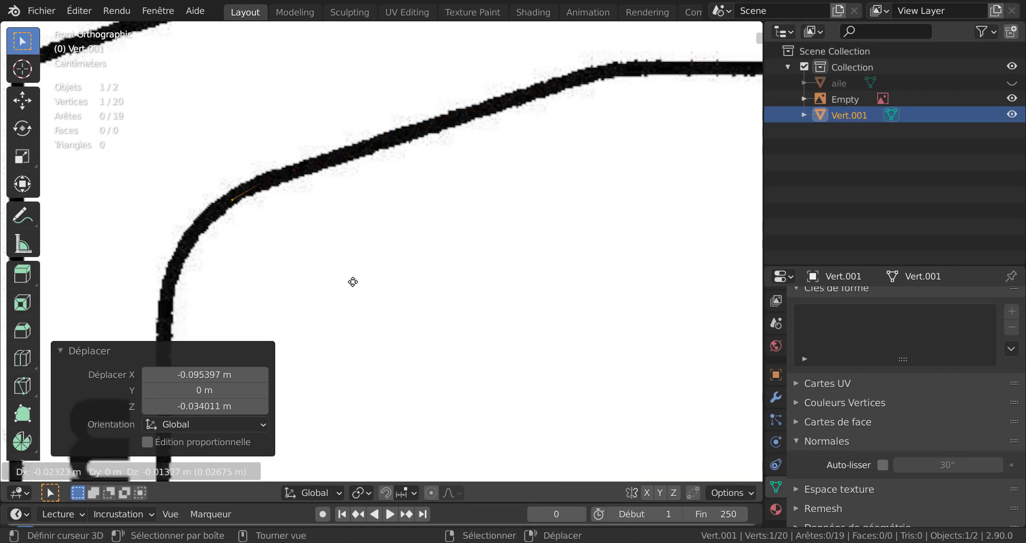
key("e")
left_click(334, 293)
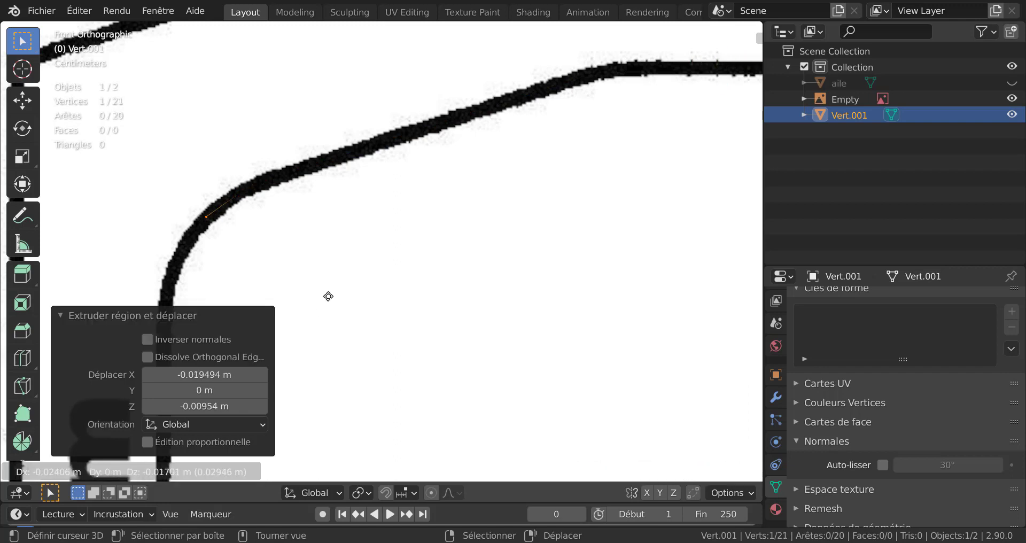
key("e")
left_click(305, 329)
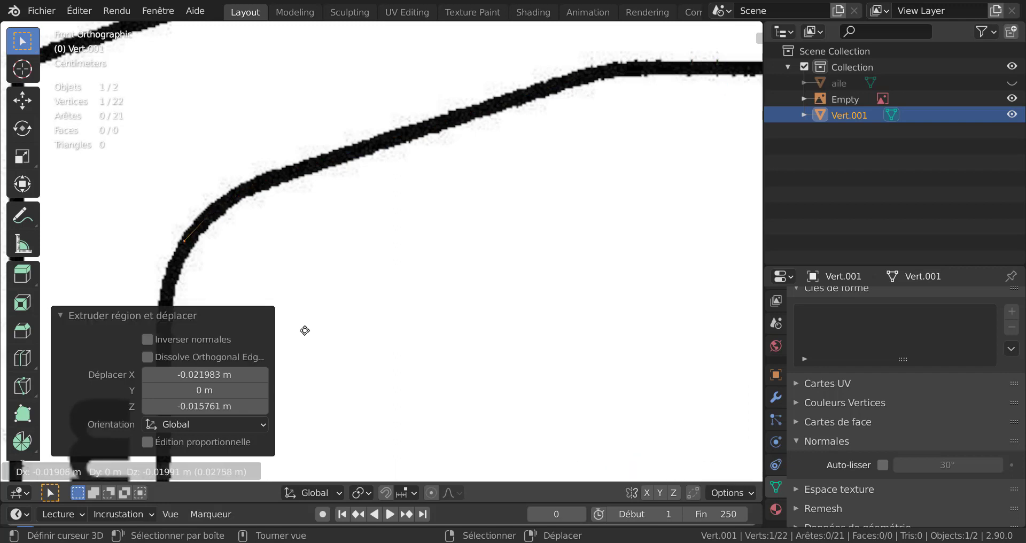
left_click(305, 330)
key("e")
left_click(292, 359)
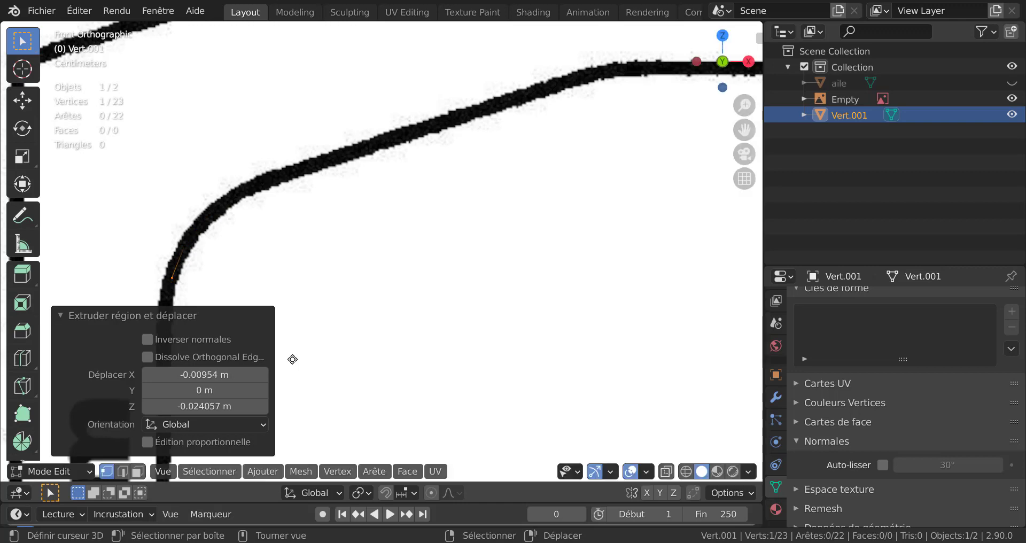
key("e")
left_click(287, 384)
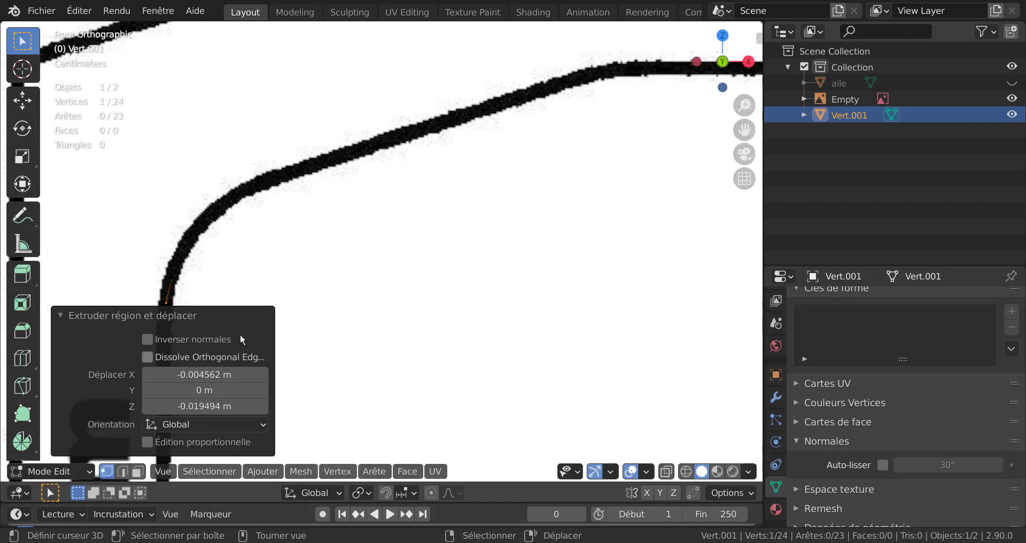
Step: Extrude the left leg's inner edge about 0.69 m down to its bottom inner corner
left_click(236, 320)
scroll(348, 347, "down", 2)
middle_click_drag(383, 338, 490, 147, "shift")
scroll(488, 150, "down", 3)
middle_click_drag(435, 275, 426, 183, "shift")
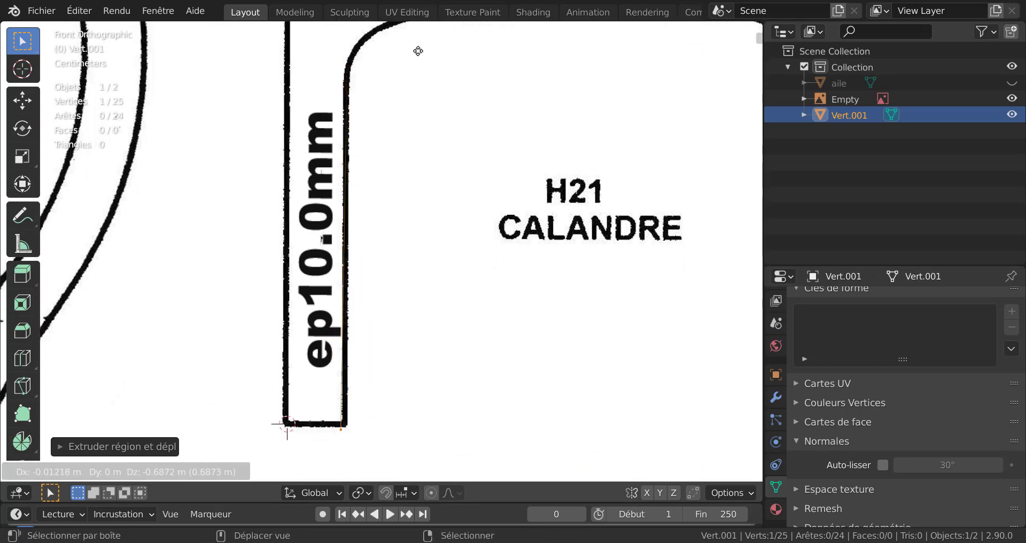
left_click(448, 450)
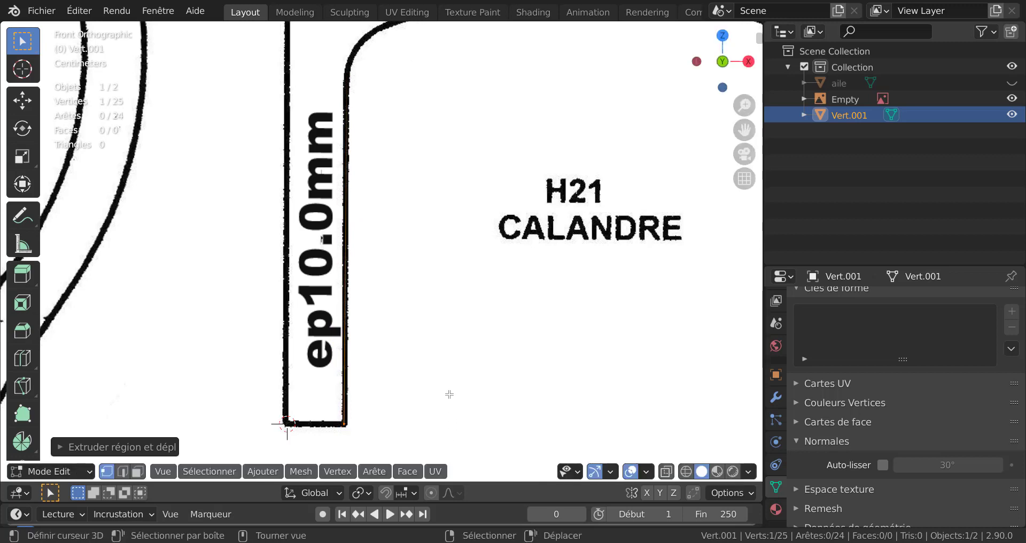
Step: Close the grille outline with an edge joining the left leg's two bottom corner vertices
middle_click_drag(457, 372, 506, 218, "shift")
scroll(379, 287, "up", 1)
scroll(299, 296, "up", 3)
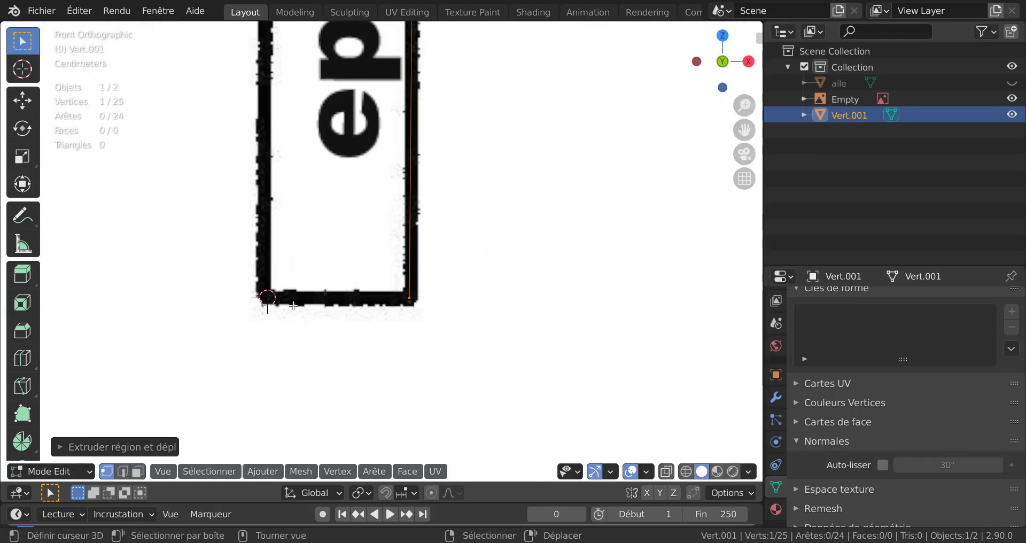
left_click(266, 296, "shift")
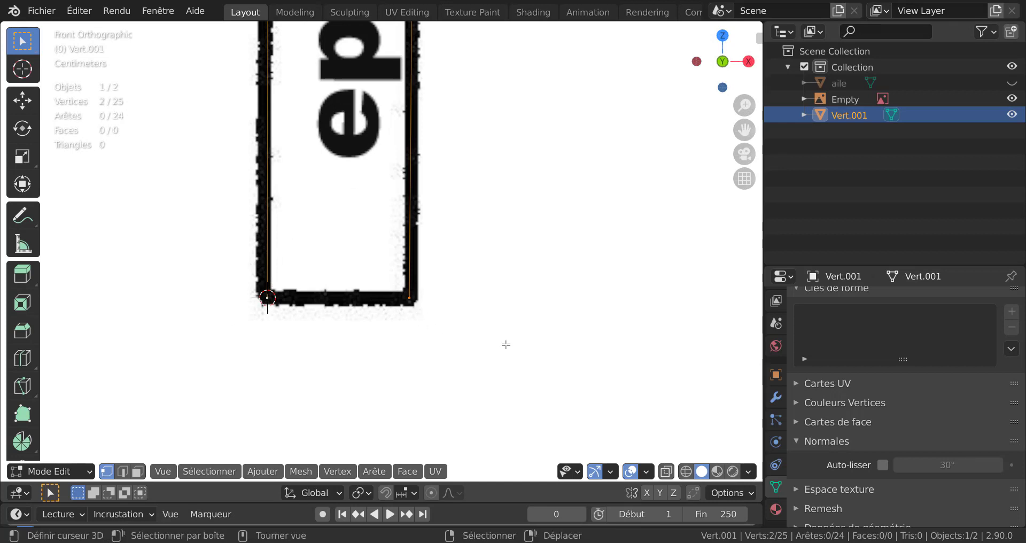
key("f")
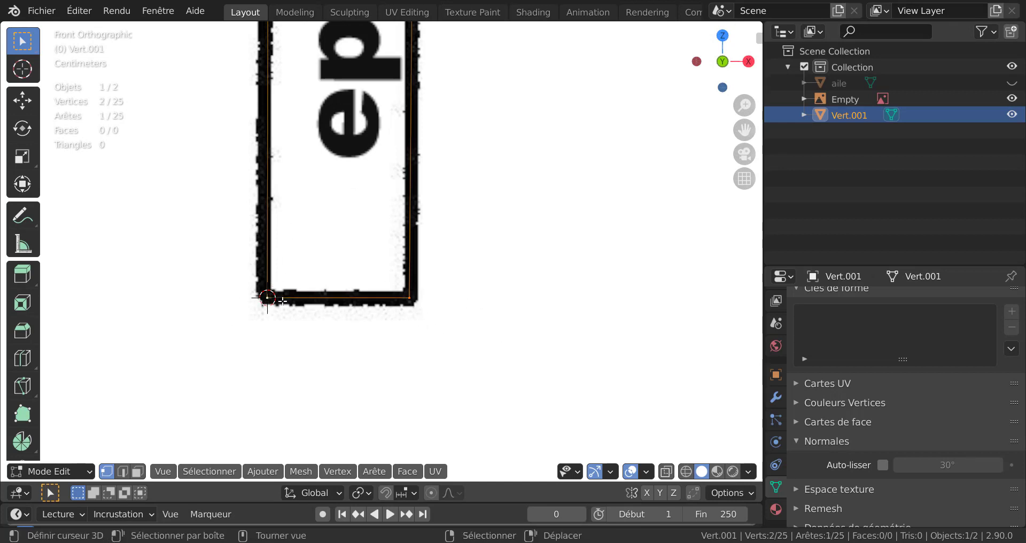
scroll(466, 285, "down", 5)
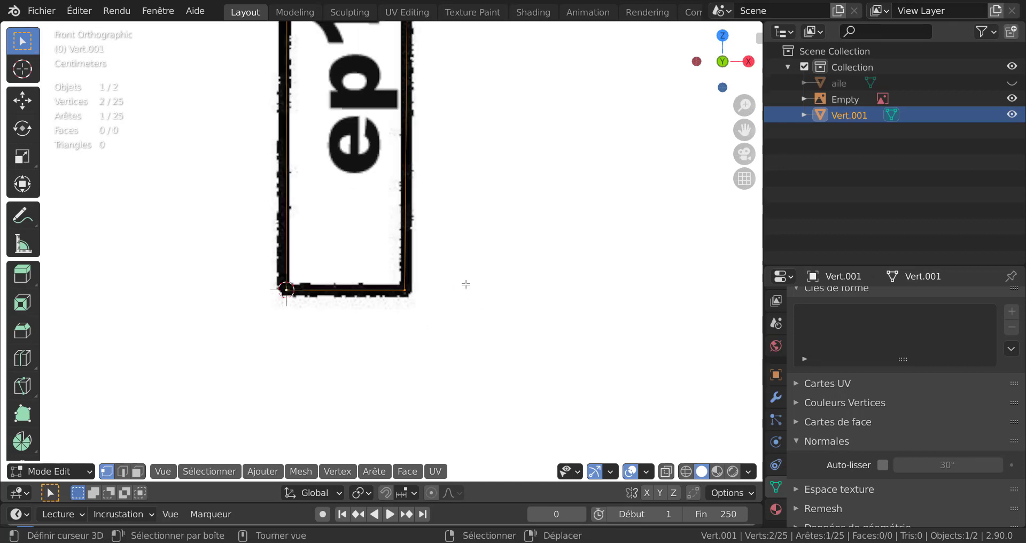
Step: Hide the Empty reference image, keeping the aile object hidden, so only the grille outline is displayed
left_click(1013, 83)
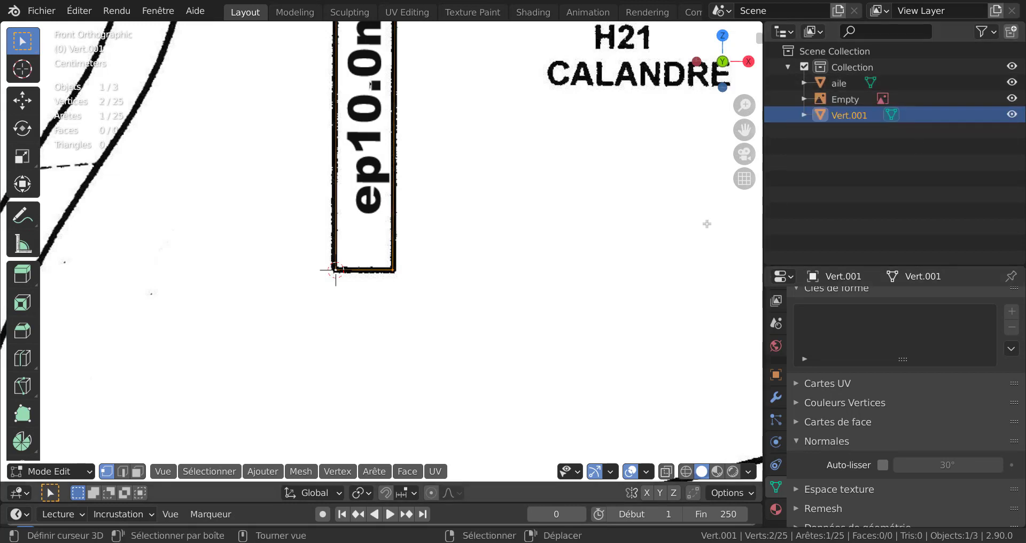
left_click(1013, 82)
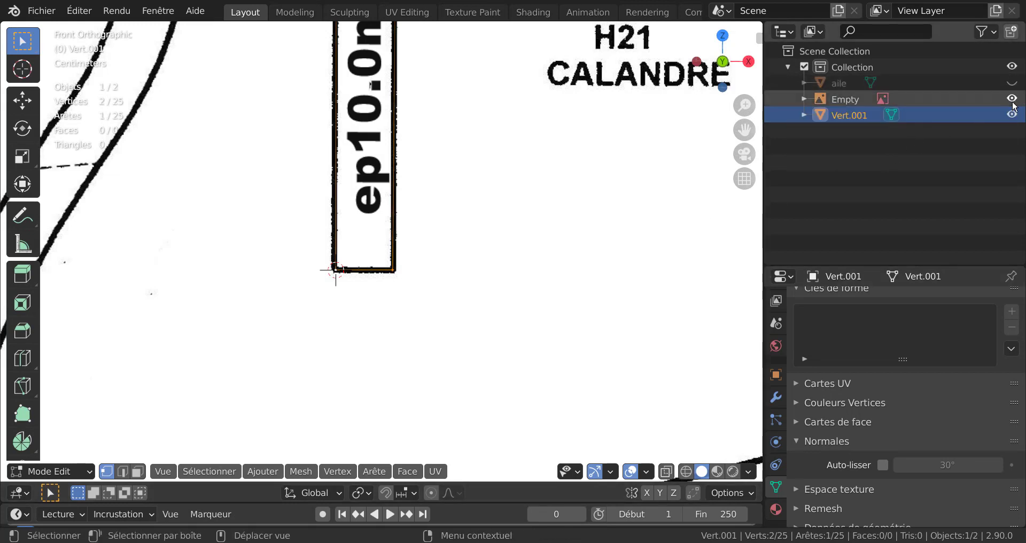
left_click(1012, 98)
scroll(641, 262, "down", 6)
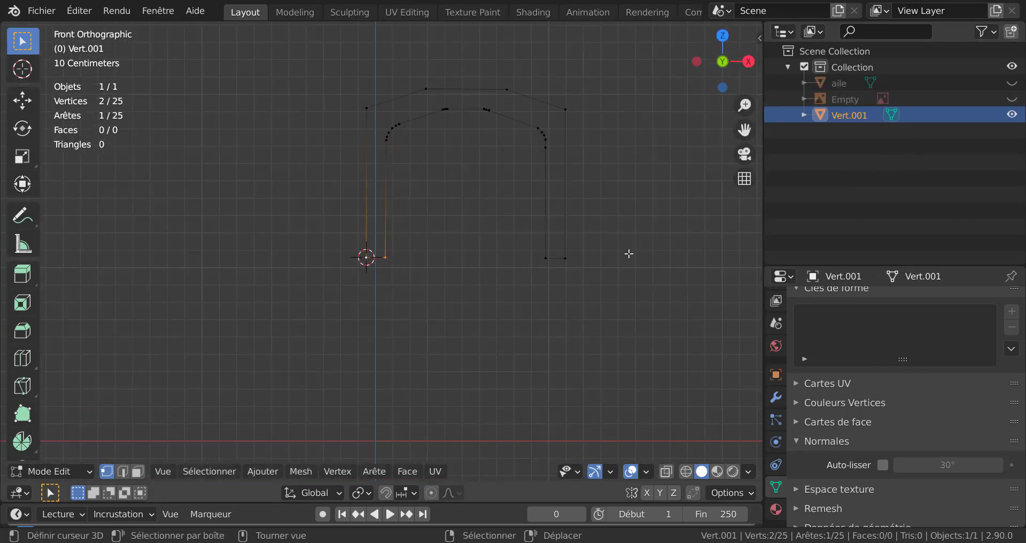
middle_click_drag(630, 252, 502, 300, "shift")
scroll(419, 227, "up", 1)
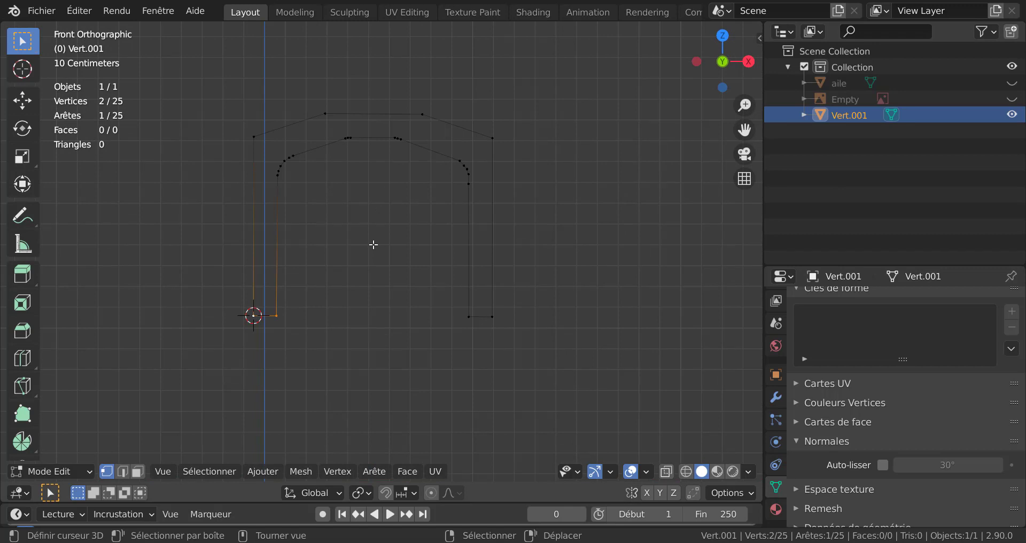
Step: Select the whole grille outline and fill it with a single face
key("a")
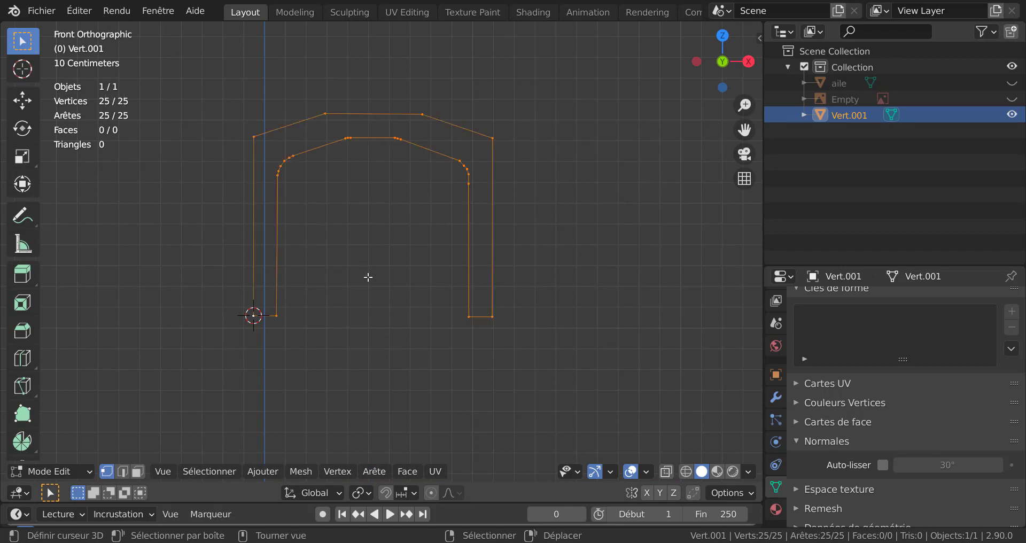
key("f")
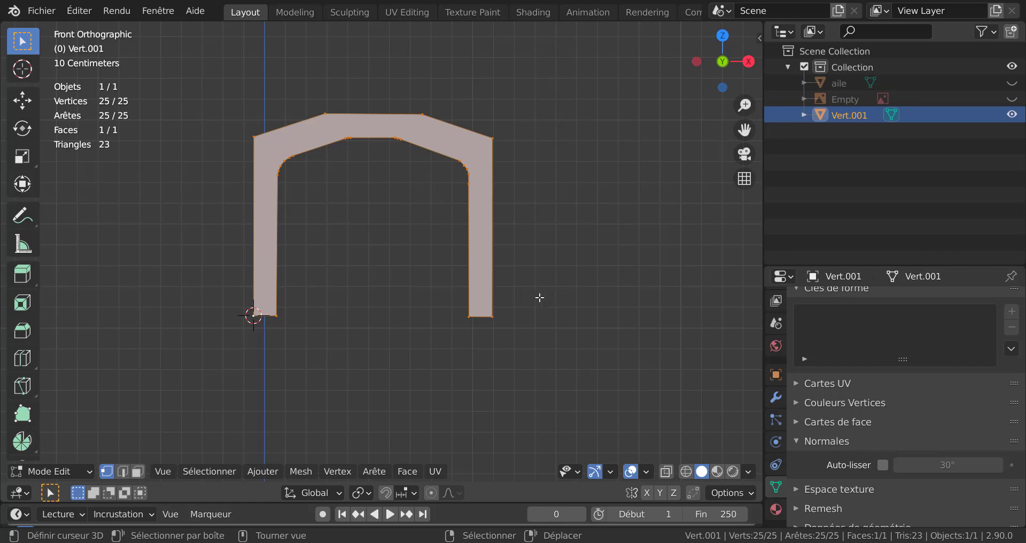
middle_click_drag(389, 269, 495, 307, "shift")
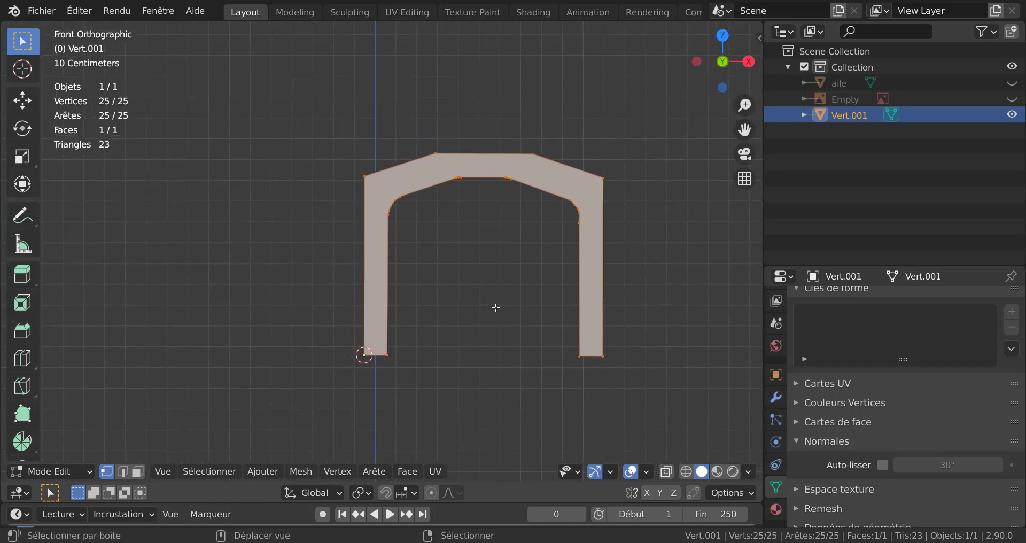
scroll(485, 302, "up", 3)
middle_click_drag(480, 265, 406, 230, "shift")
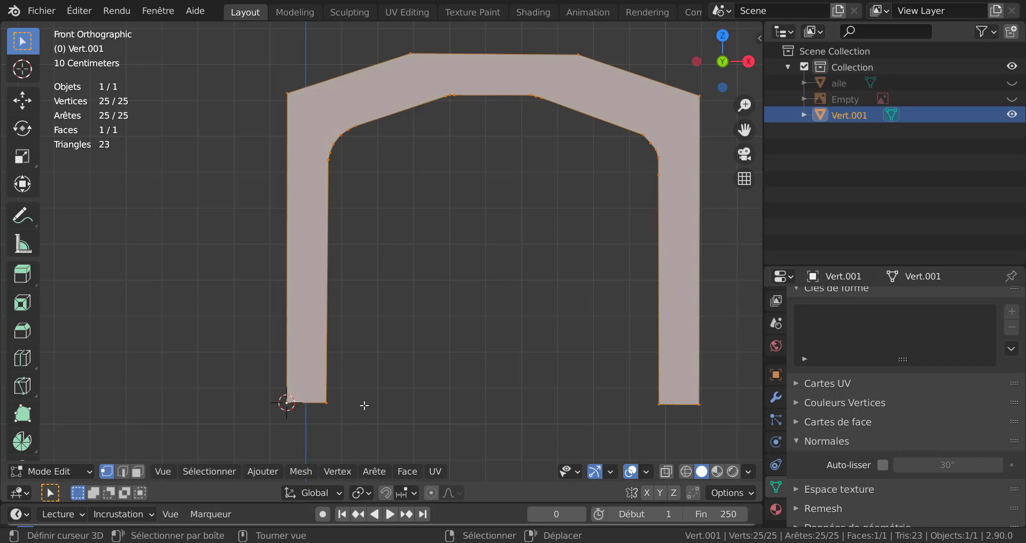
Step: Flatten the left leg's bottom edge by scaling its two corner vertices to 0 along the global Z axis
middle_click_drag(399, 348, 440, 266, "shift")
scroll(433, 273, "up", 3)
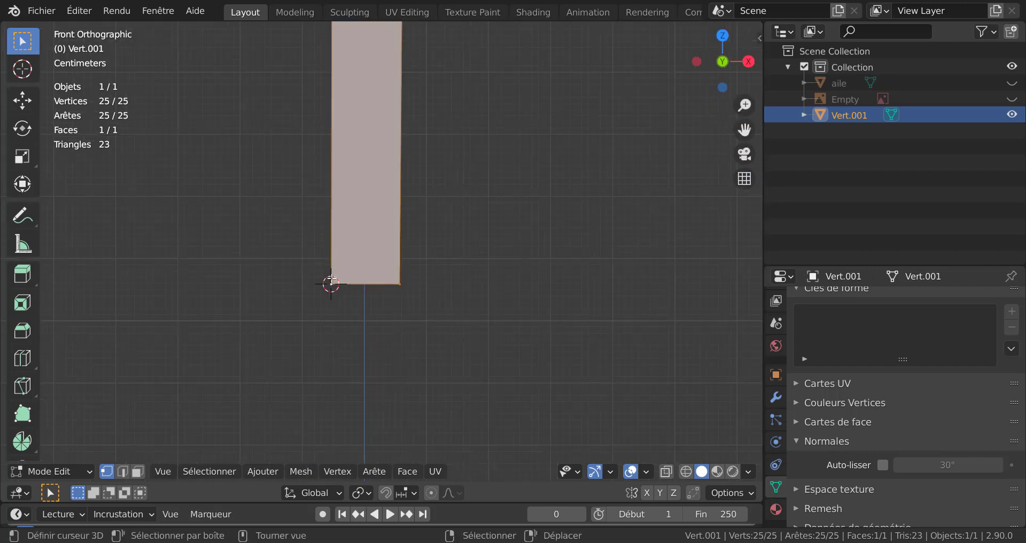
right_click(331, 278)
right_click(399, 294, "shift")
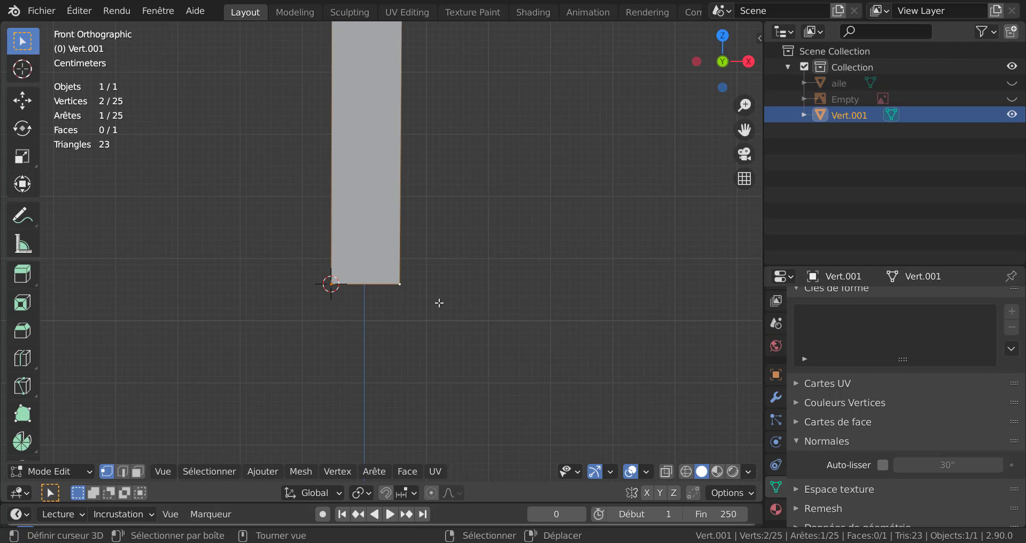
scroll(435, 305, "down", 3)
scroll(415, 281, "down", 4)
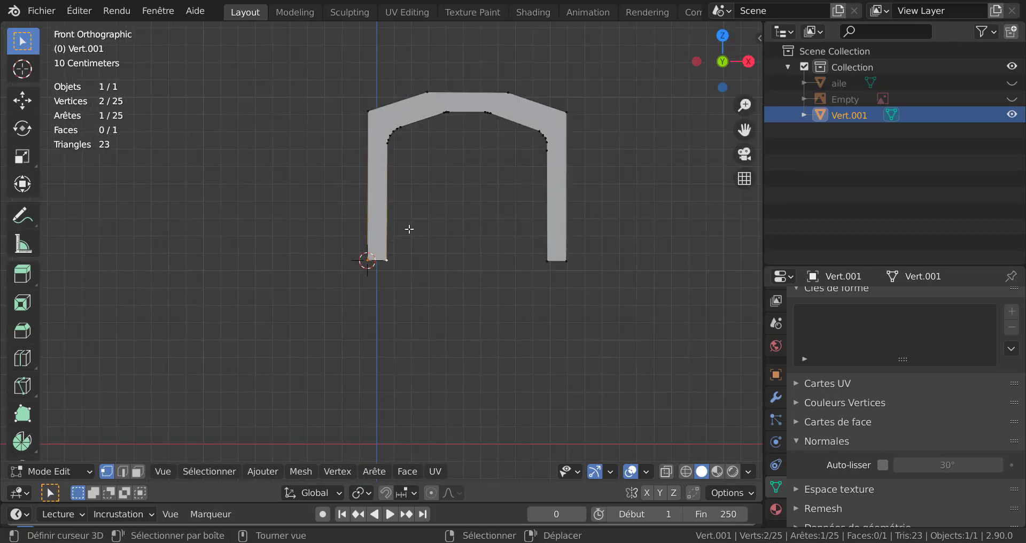
scroll(449, 288, "up", 3)
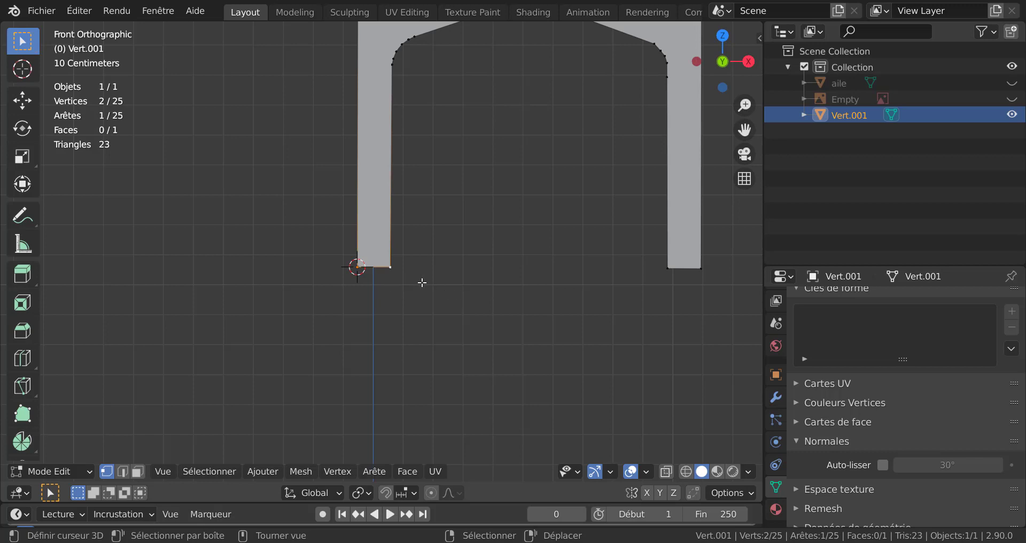
key("s")
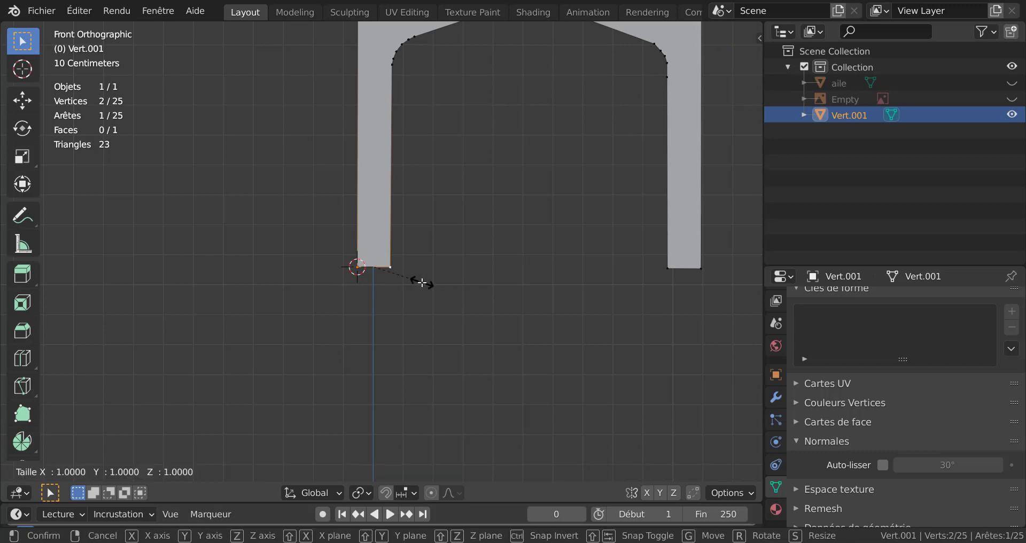
key("z")
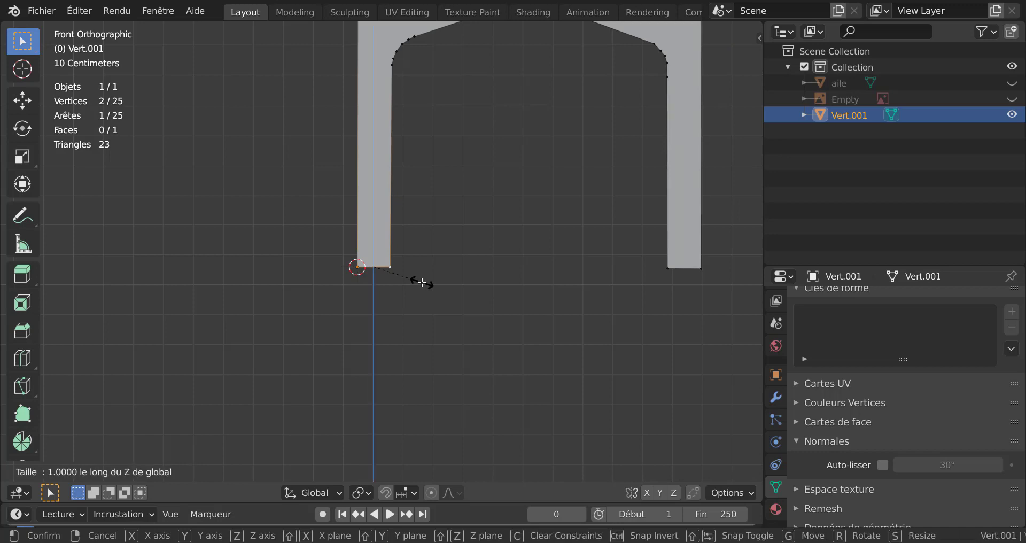
type("0")
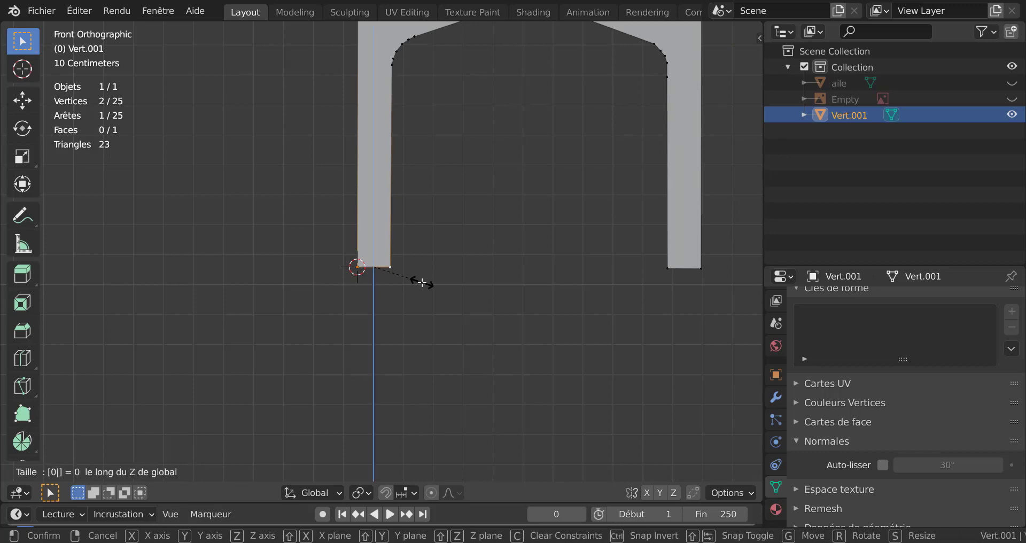
key("Return")
Step: Level the right leg's two bottom corner vertices with a scale of 0 along the global Z axis
middle_click_drag(481, 300, 335, 267, "shift")
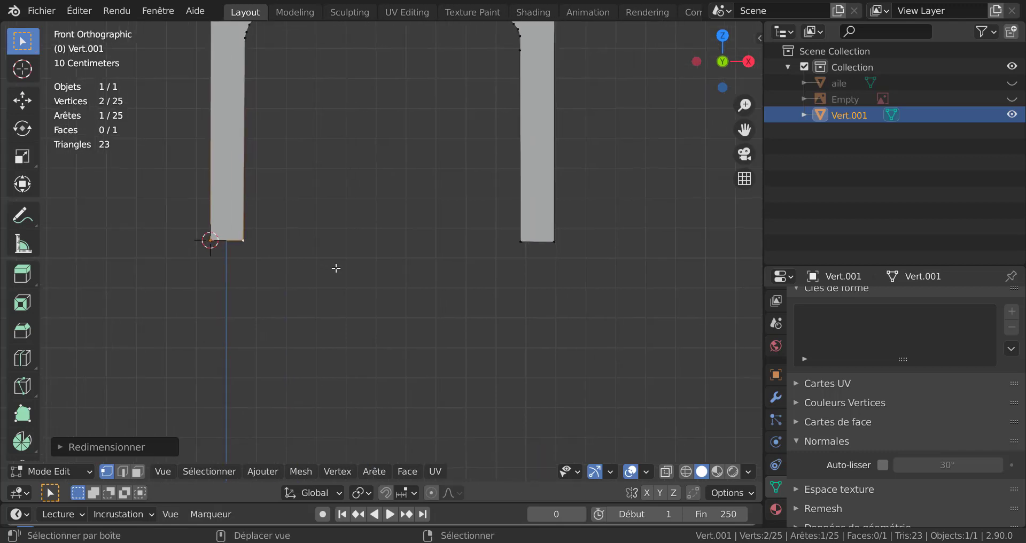
scroll(492, 282, "up", 3)
left_click(597, 246)
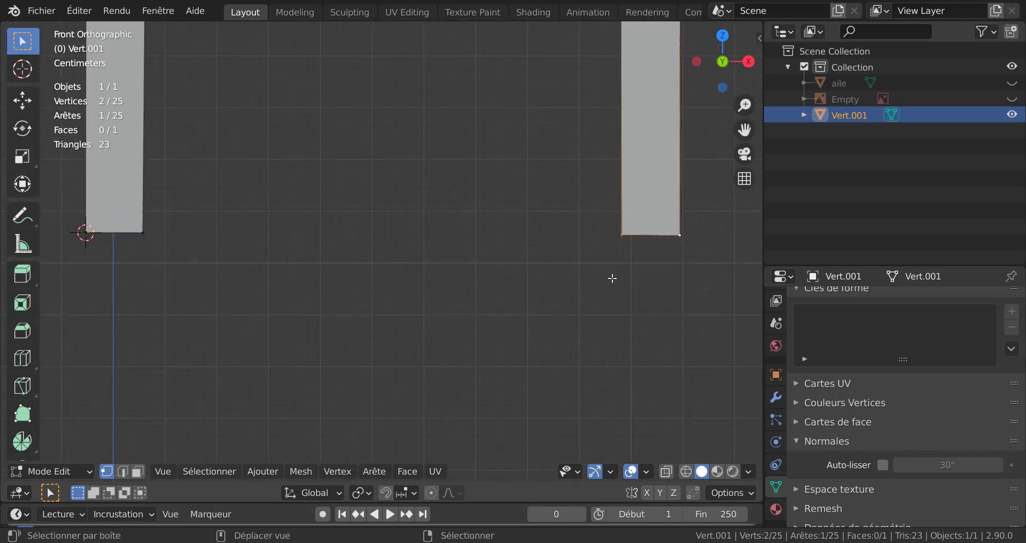
type("s")
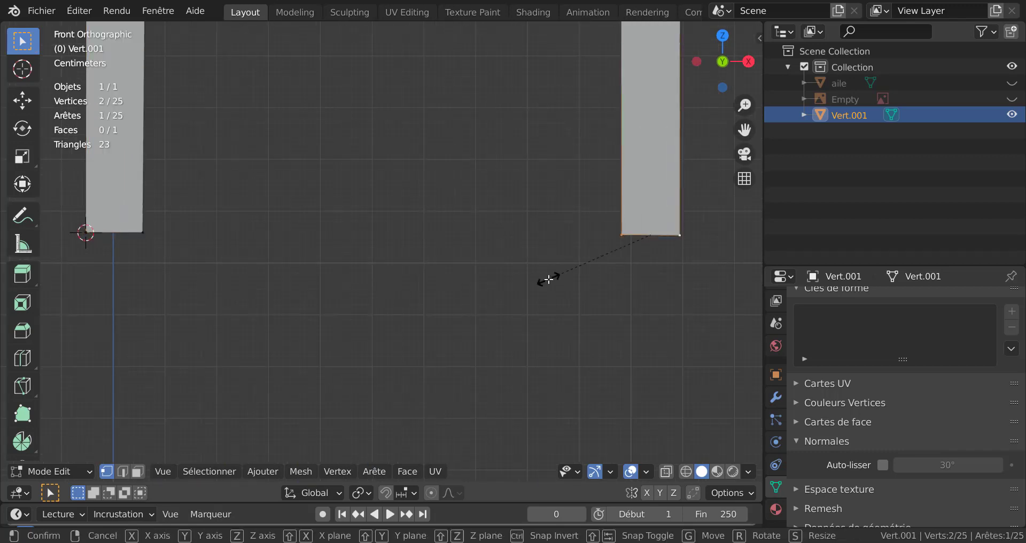
type("z")
type("0")
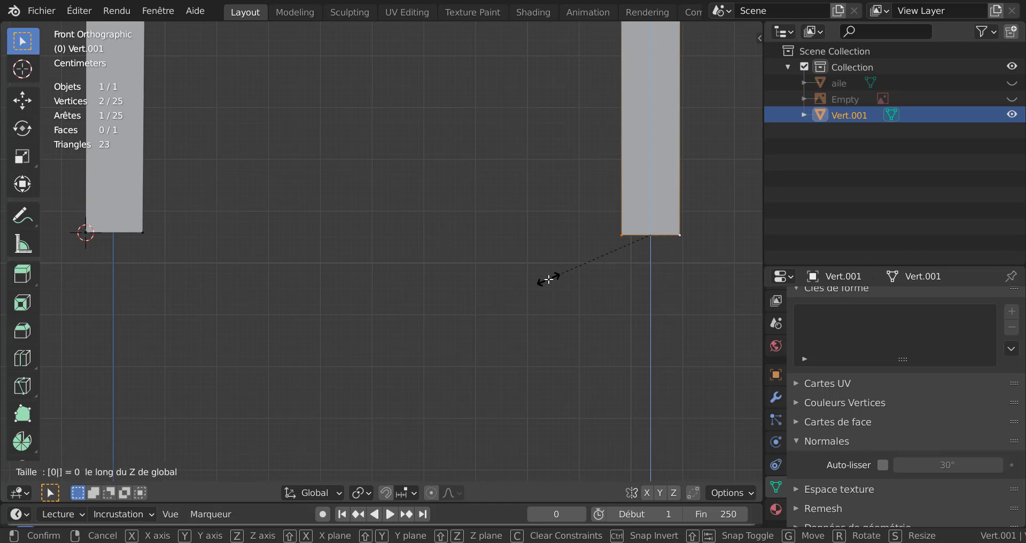
key("Return")
scroll(549, 278, "down", 3)
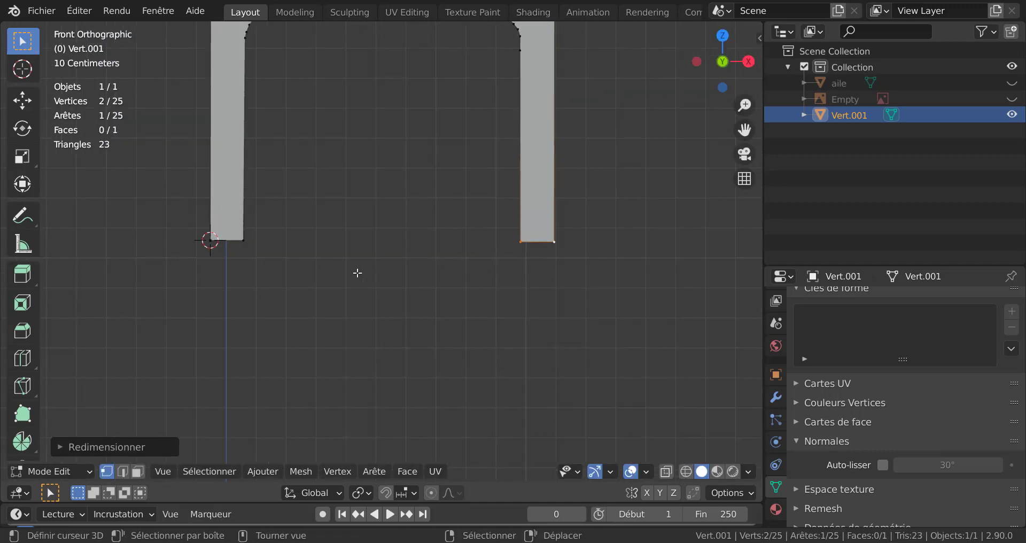
scroll(368, 269, "up", 2)
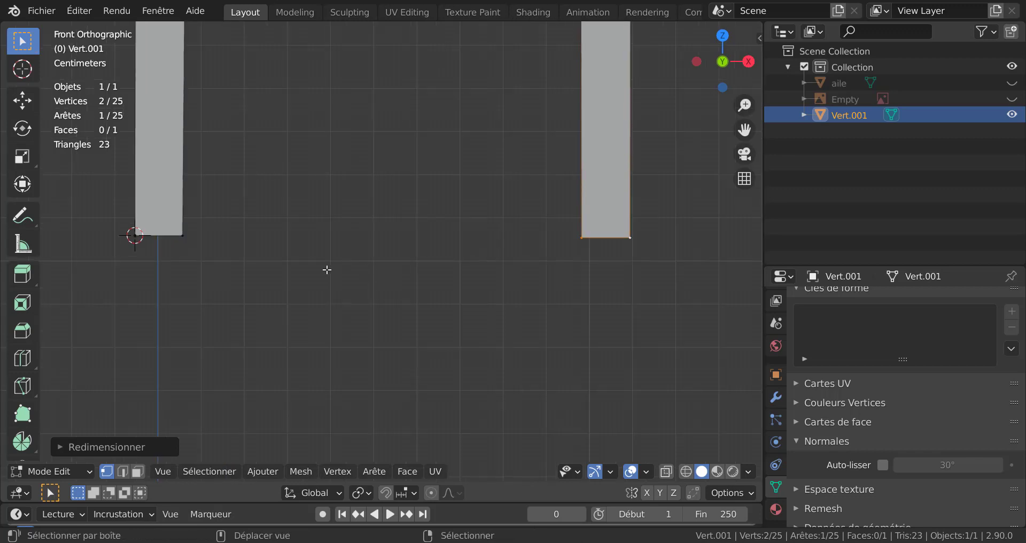
Step: Examine the lower ends of both arch legs up close and the overall profile in front view
middle_click_drag(329, 270, 457, 262, "shift")
scroll(401, 255, "up", 4)
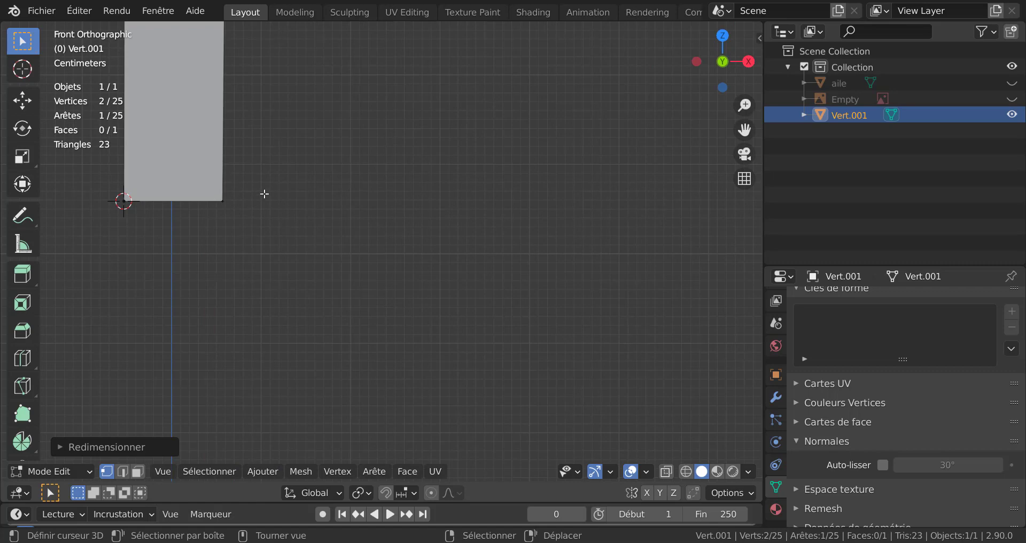
scroll(272, 214, "down", 4)
middle_click_drag(519, 284, 235, 293, "shift")
scroll(497, 286, "up", 3)
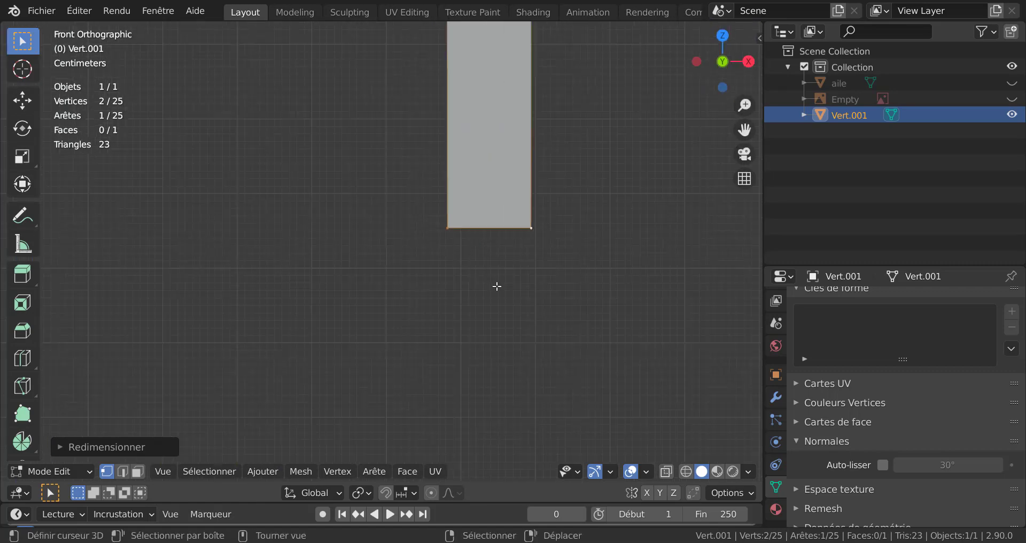
scroll(535, 267, "up", 2)
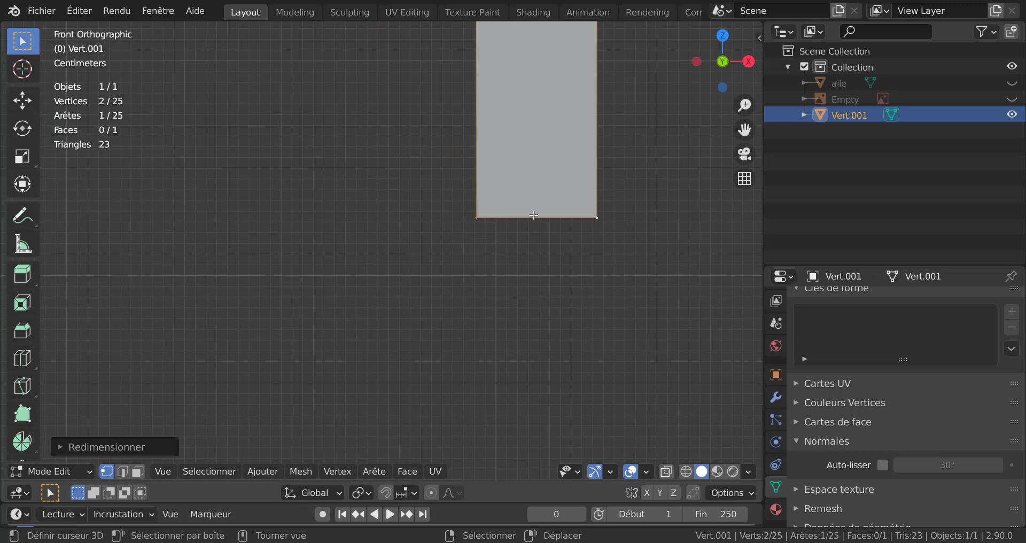
left_click(599, 218)
left_click(481, 215, "shift")
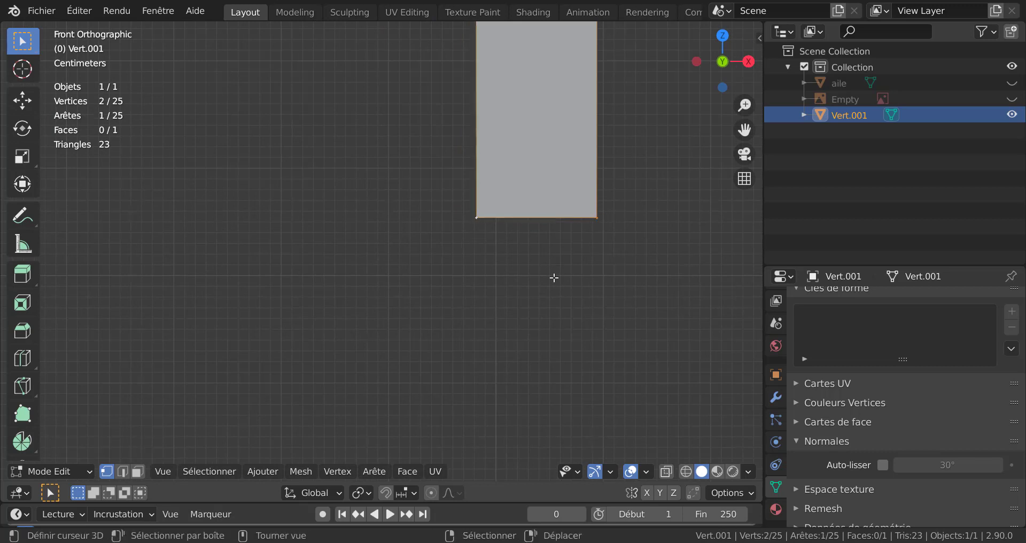
key("g")
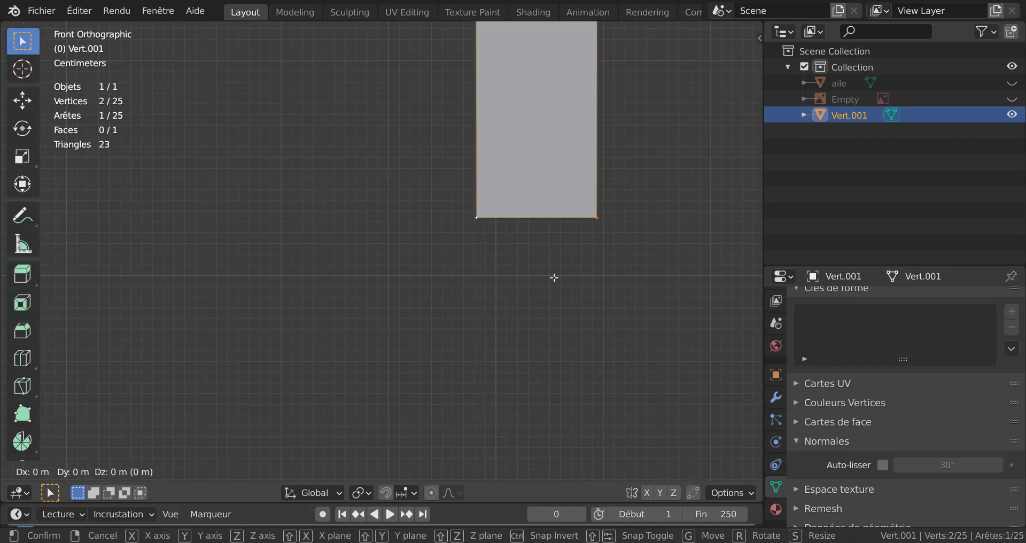
key("Escape")
scroll(554, 278, "down", 10)
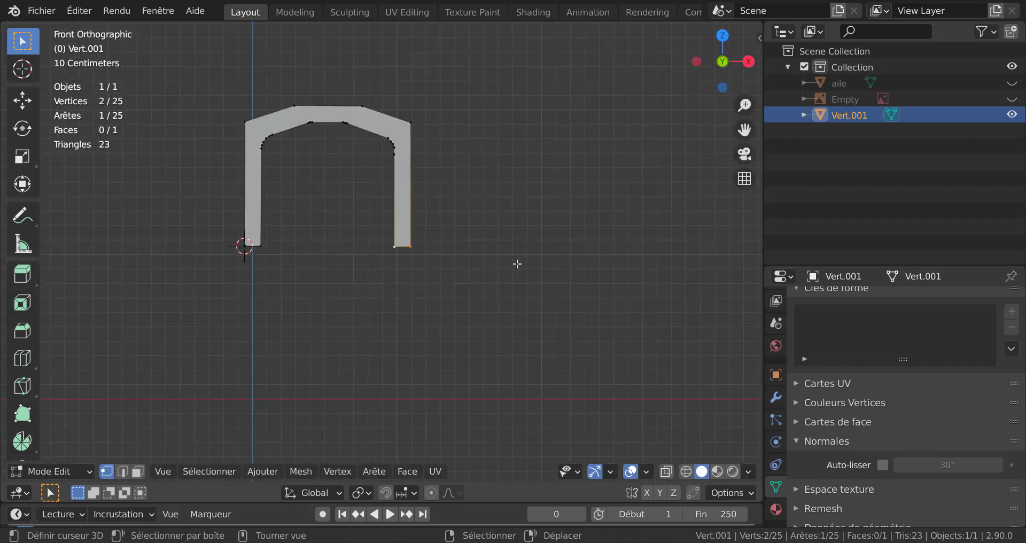
middle_click_drag(557, 253, 610, 291, "shift")
scroll(464, 176, "up", 2)
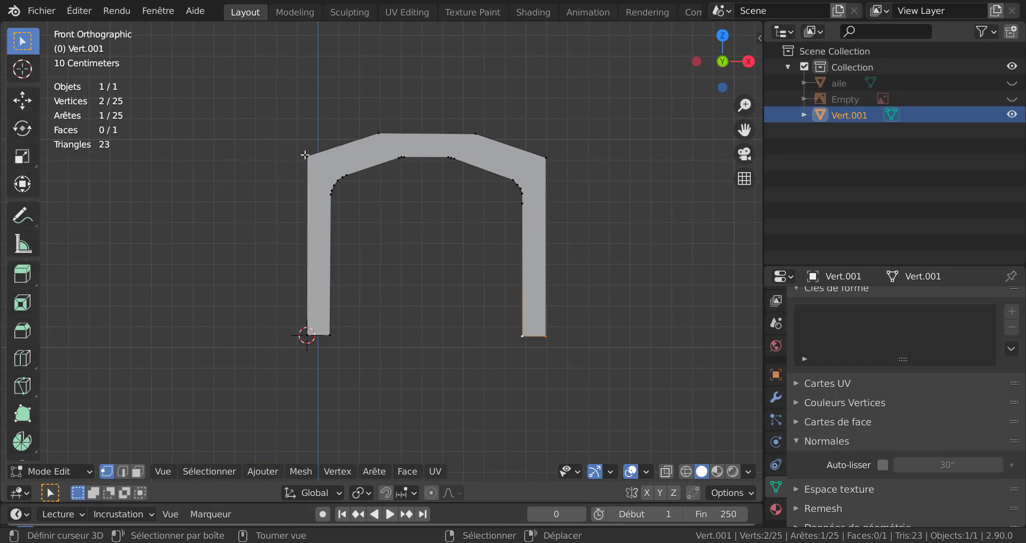
scroll(470, 153, "up", 2)
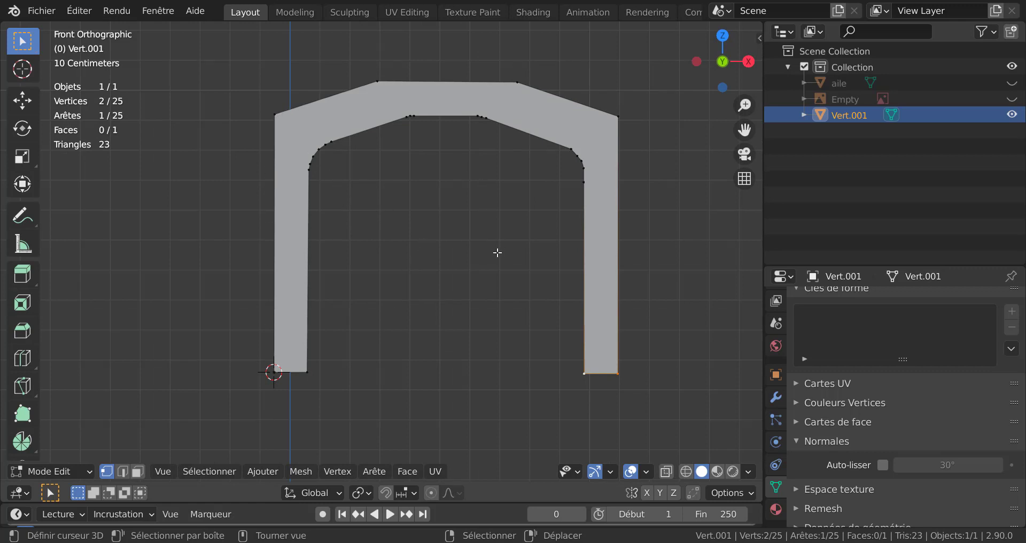
scroll(507, 276, "down", 2)
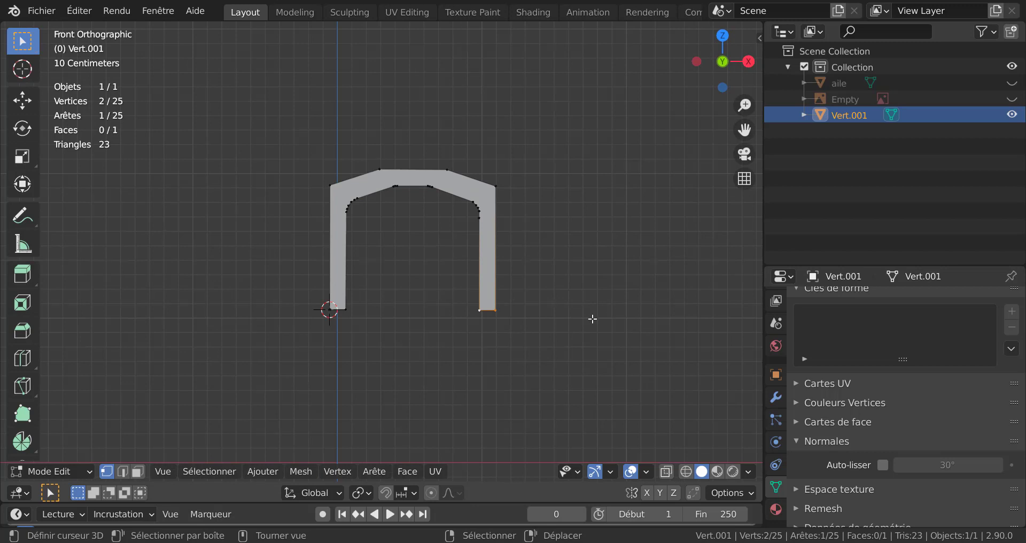
Step: Select the whole flat arch face and extrude it about 0.1 m along its normal
middle_click_drag(594, 318, 489, 346)
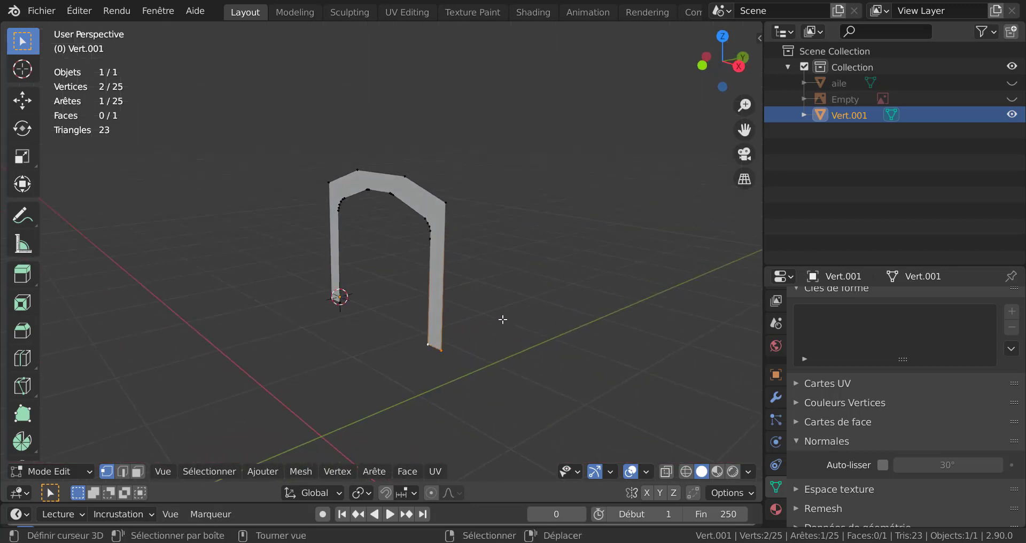
key("a")
middle_click_drag(516, 308, 490, 309)
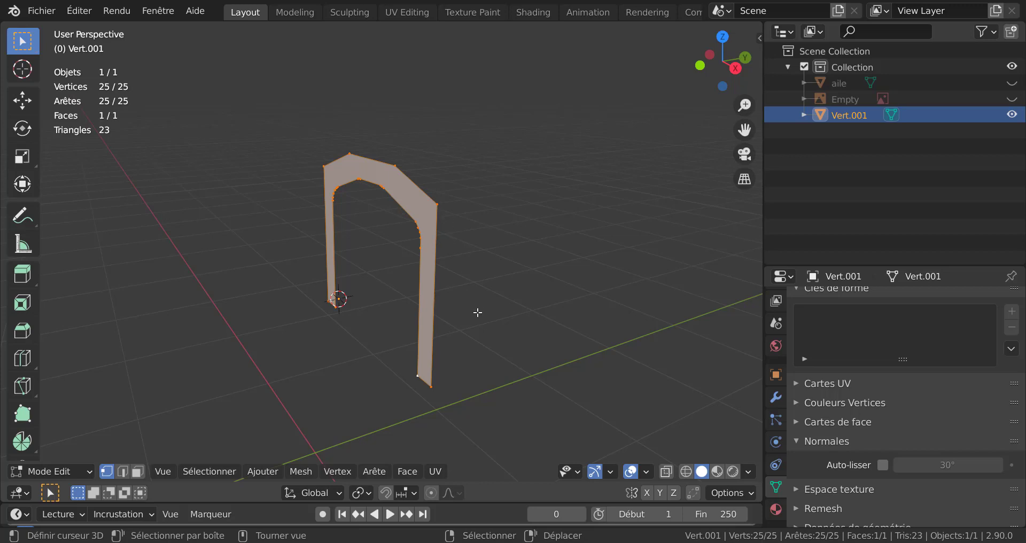
key("e")
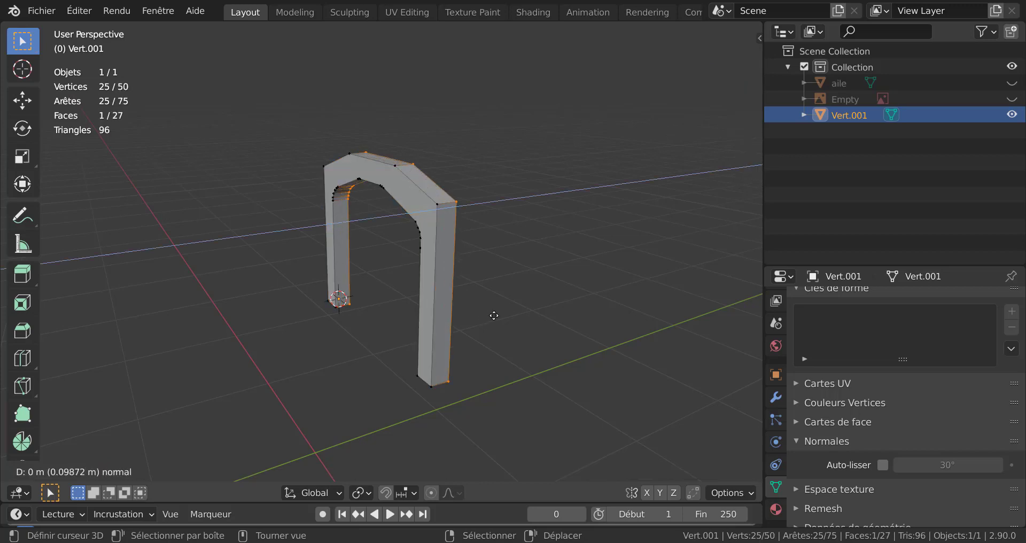
left_click(494, 315)
Step: Examine the extruded arch's thickness from above and its outer and inner faces in perspective
middle_click_drag(570, 343, 646, 402)
key("KP_7")
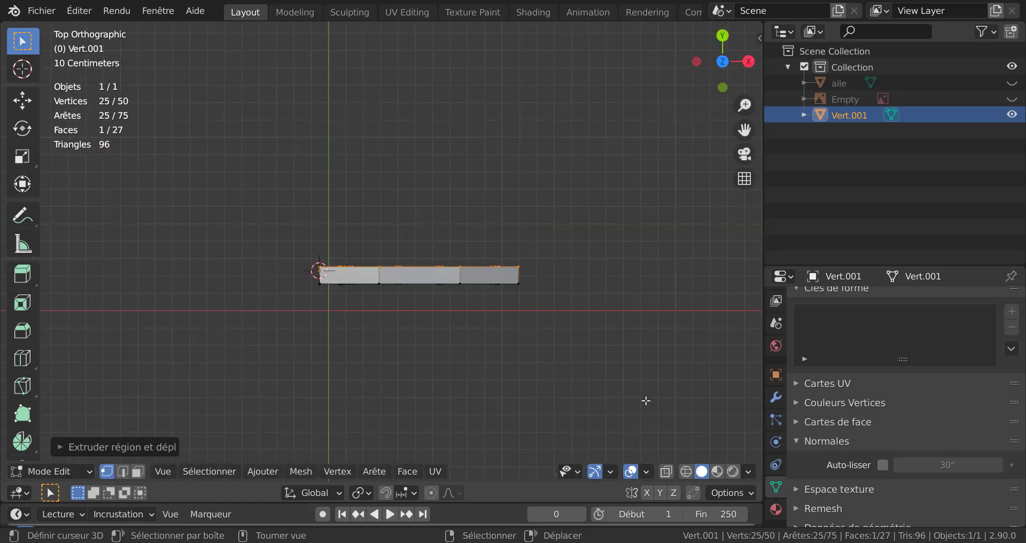
scroll(646, 401, "up", 2)
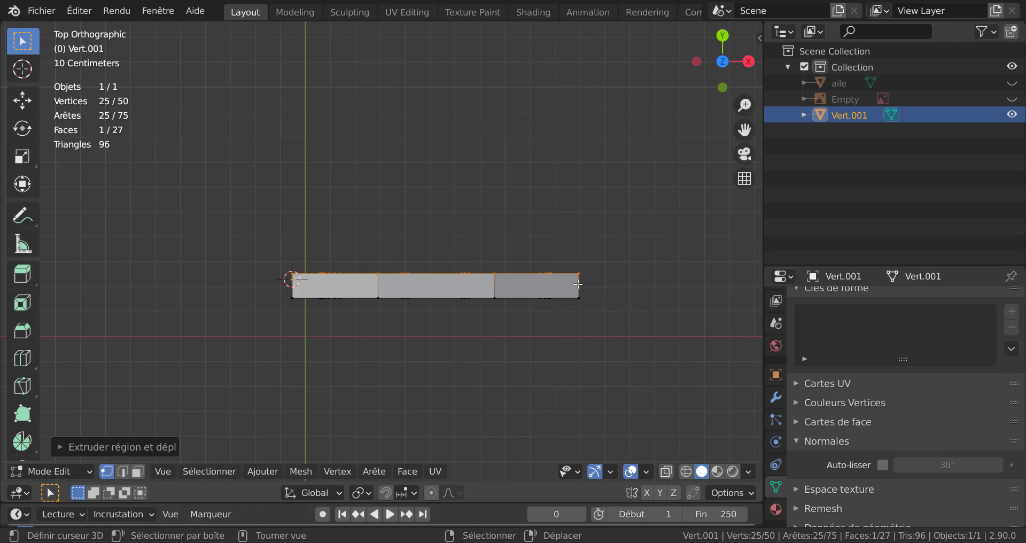
scroll(600, 348, "down", 4)
middle_click_drag(539, 356, 448, 236)
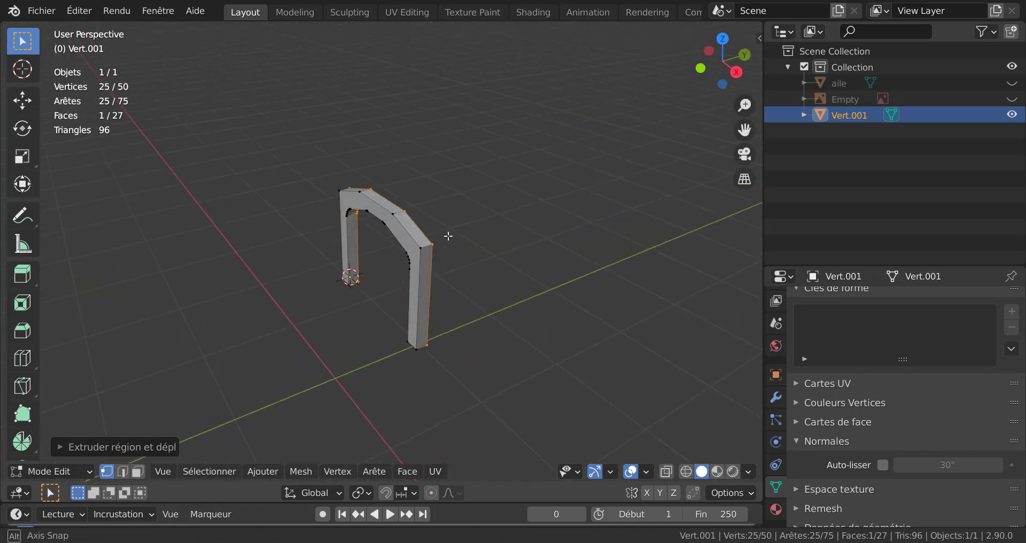
key("Tab")
key("Tab")
middle_click_drag(440, 303, 332, 326)
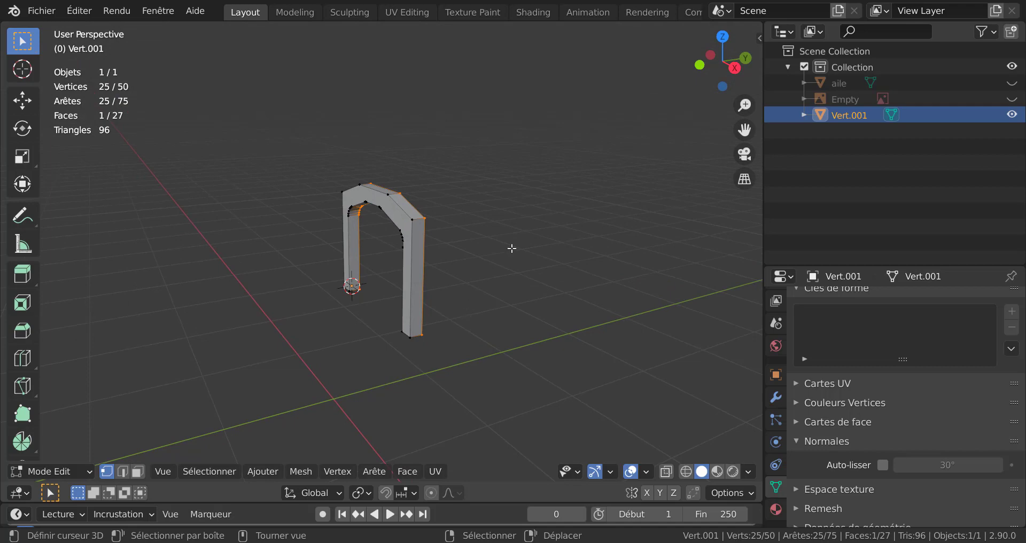
mouse_move(511, 248)
middle_mouse_down()
mouse_move(511, 294)
mouse_move(520, 263)
middle_mouse_up()
scroll(426, 314, "up", 2)
middle_click_drag(426, 315, 423, 203)
scroll(420, 326, "up", 2)
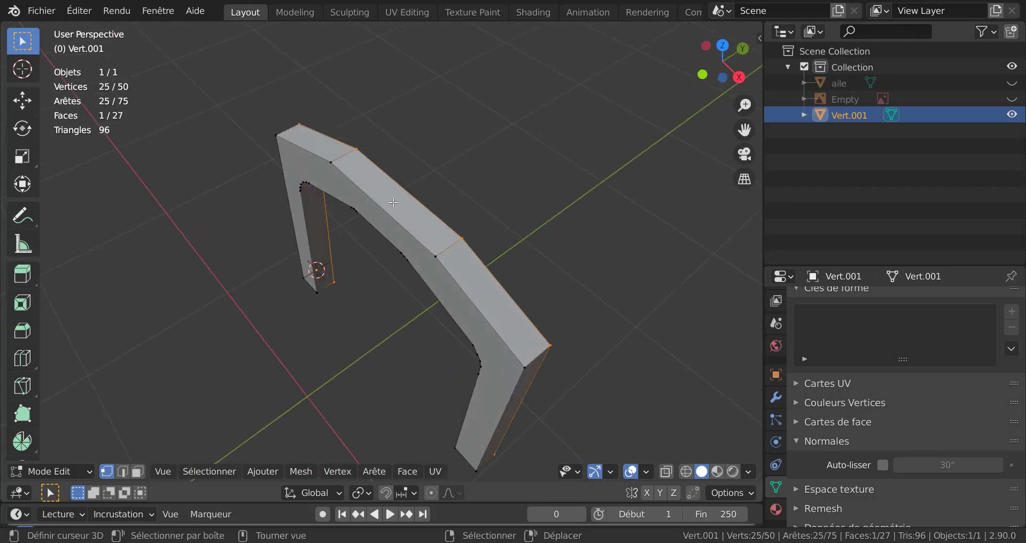
middle_click_drag(377, 278, 574, 200)
key("Tab")
key("Tab")
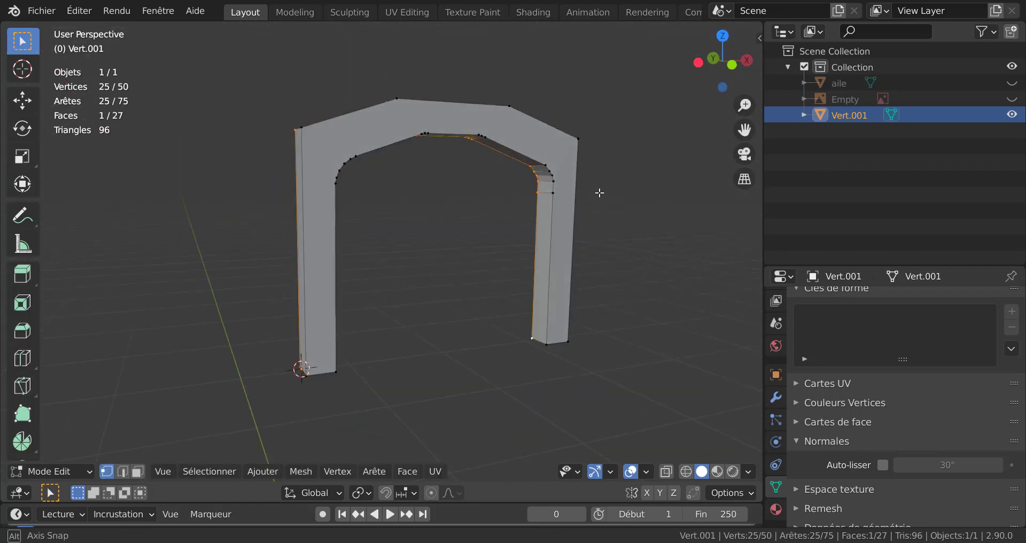
Step: Apply smooth shading to the arch in Object Mode and enable Auto Smooth at 30°
scroll(598, 195, "up", 3)
key("Tab")
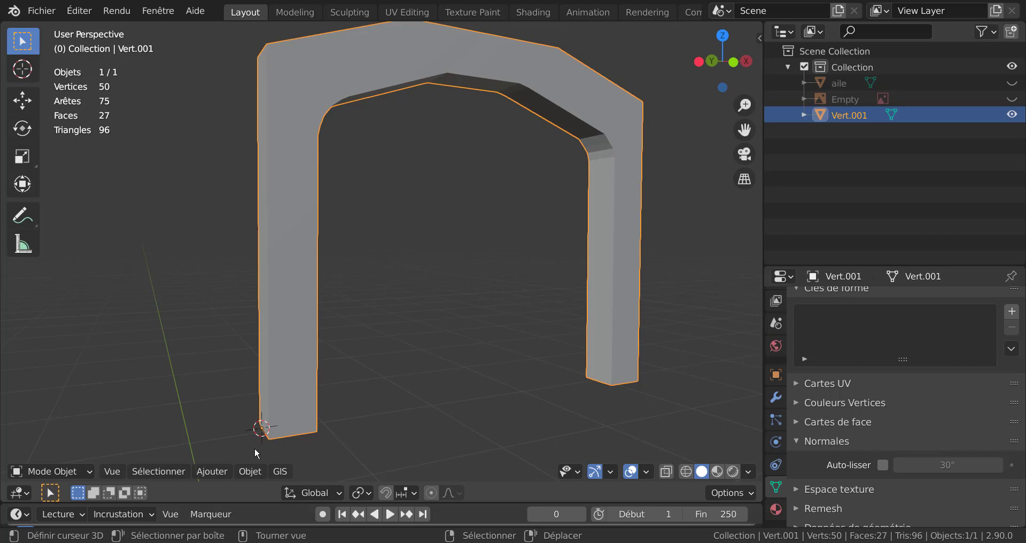
left_click(251, 471)
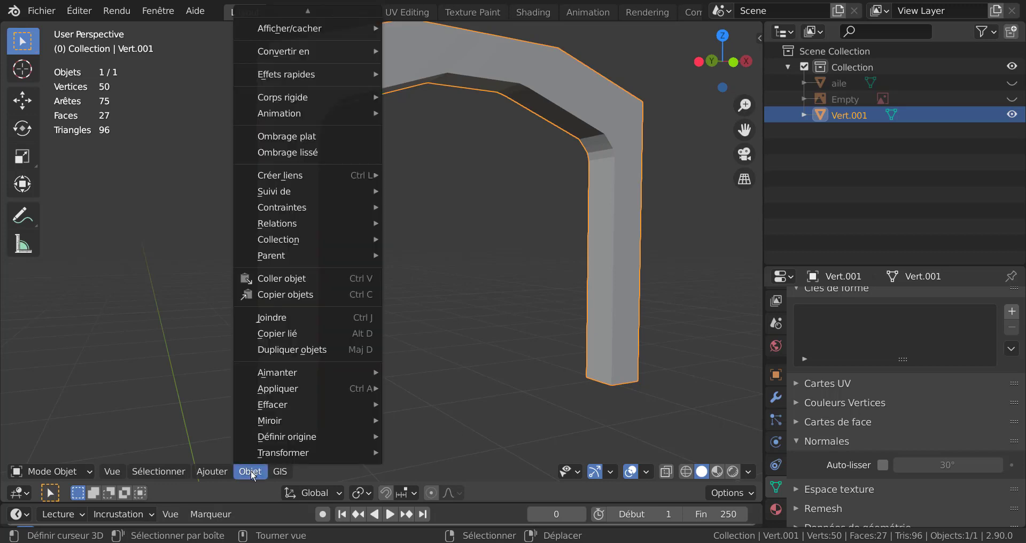
left_click(294, 154)
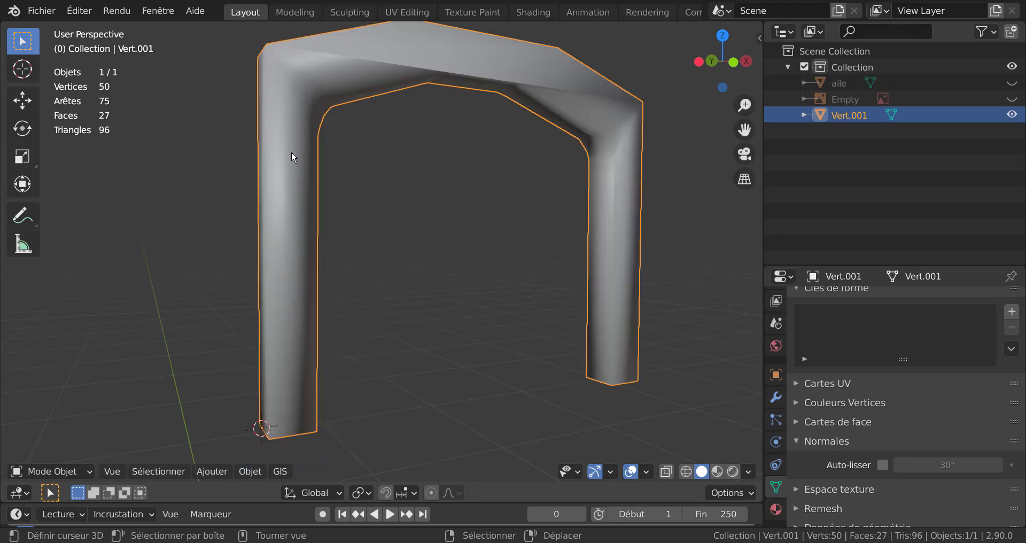
left_click(883, 465)
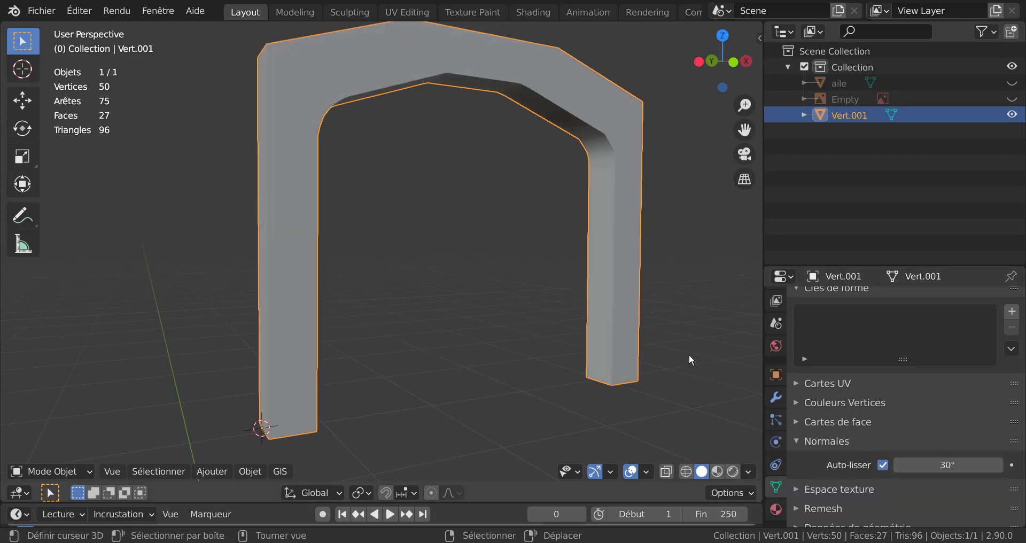
Step: Switch to face selection in Edit Mode and set the arch's large front face to flat shading
middle_click_drag(631, 309, 301, 344)
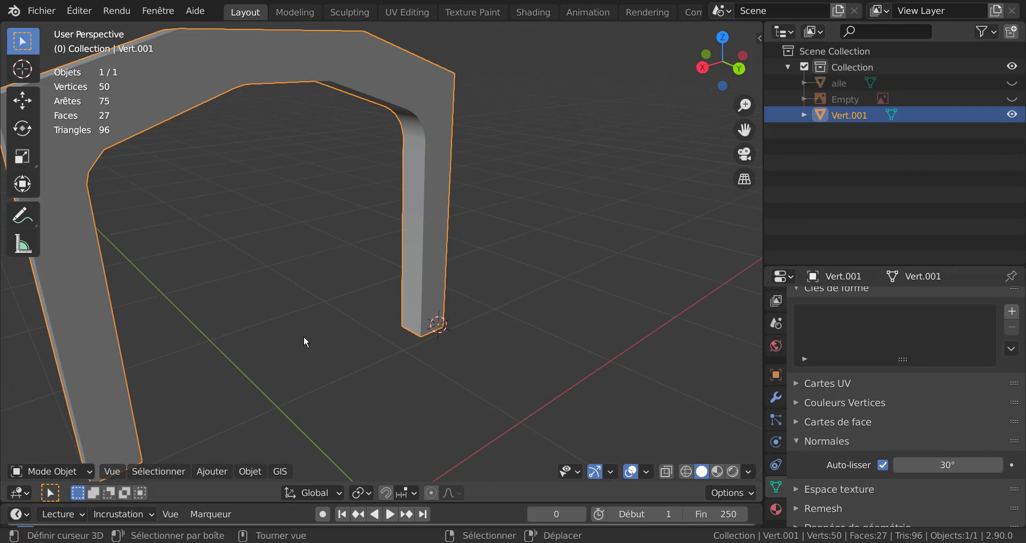
scroll(204, 278, "down", 2)
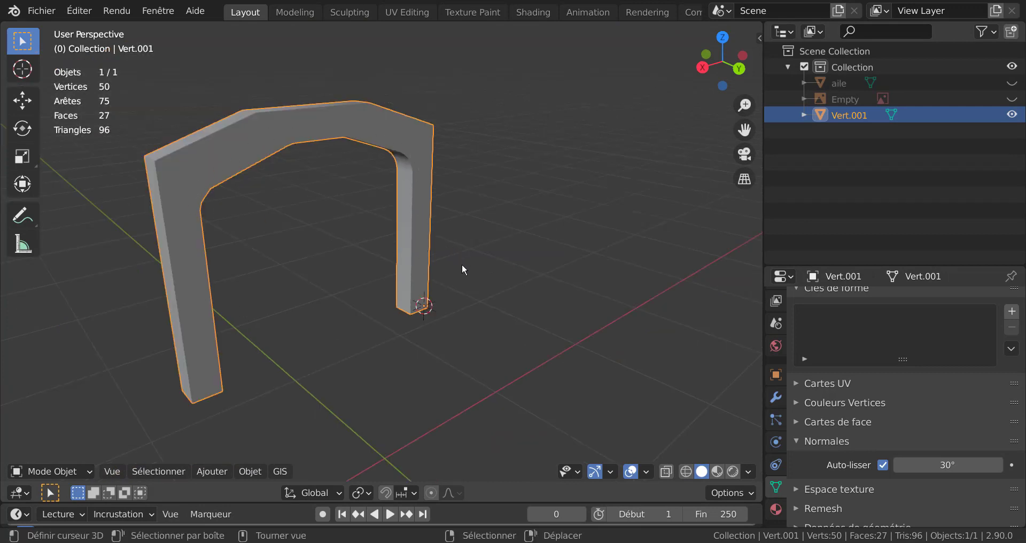
mouse_move(470, 255)
middle_mouse_down()
mouse_move(527, 252)
mouse_move(412, 293)
mouse_move(502, 254)
mouse_move(476, 240)
middle_mouse_up()
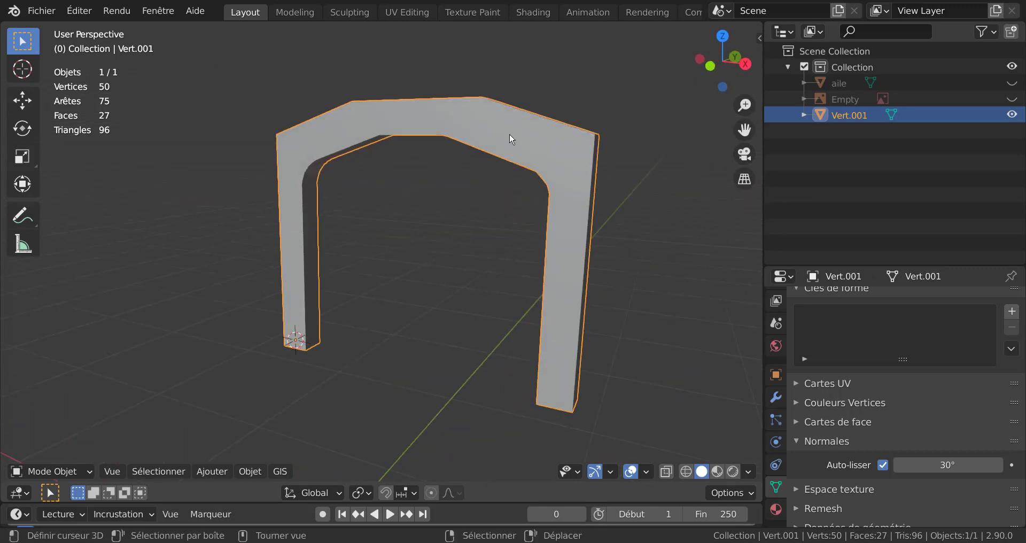
mouse_move(520, 135)
middle_mouse_down()
mouse_move(623, 161)
mouse_move(536, 139)
middle_mouse_up()
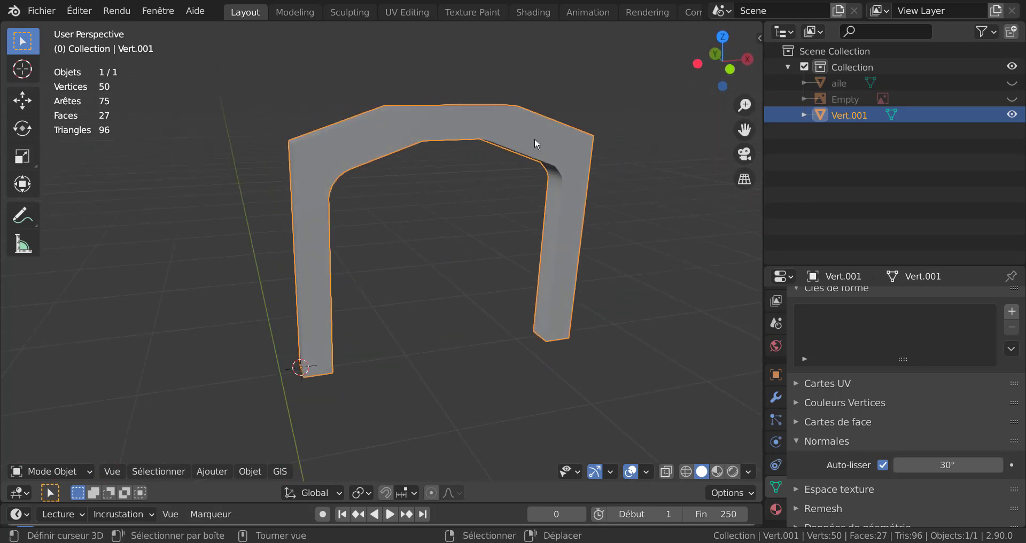
key("Tab")
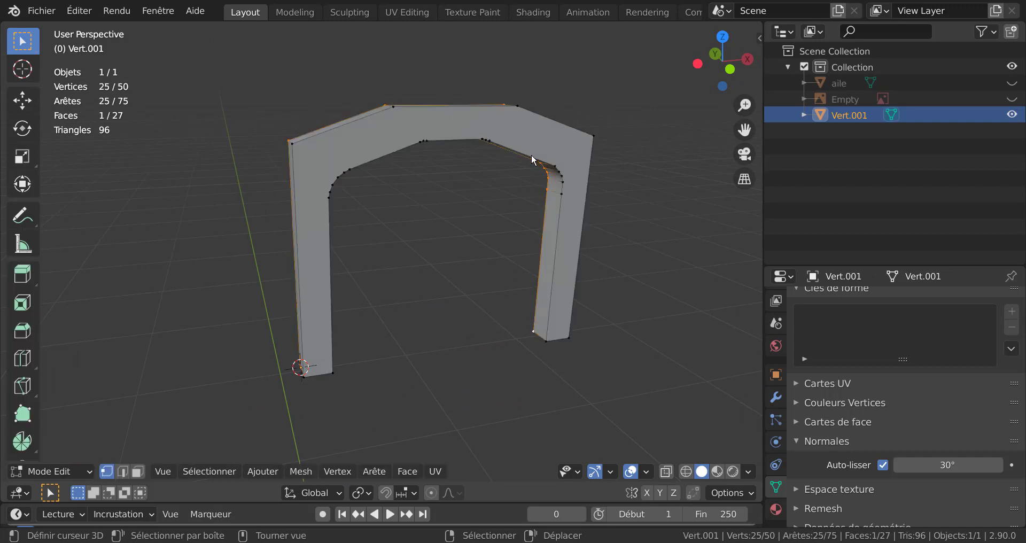
left_click(138, 471)
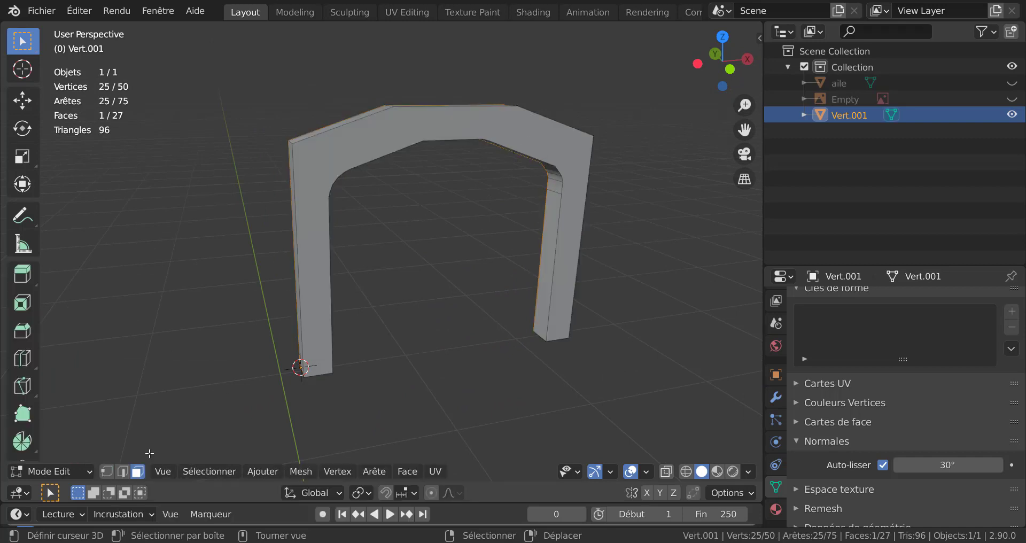
left_click(455, 124)
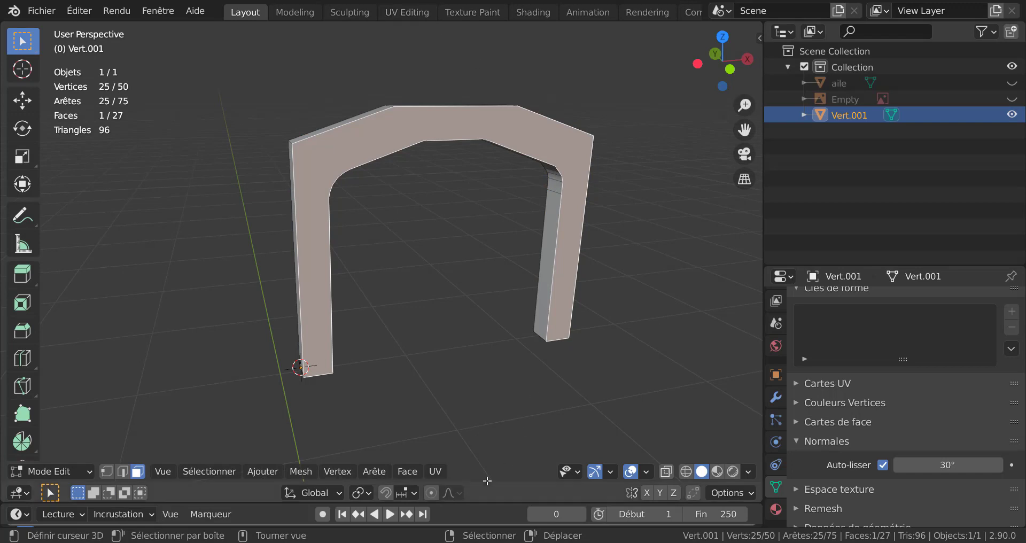
left_click(409, 473)
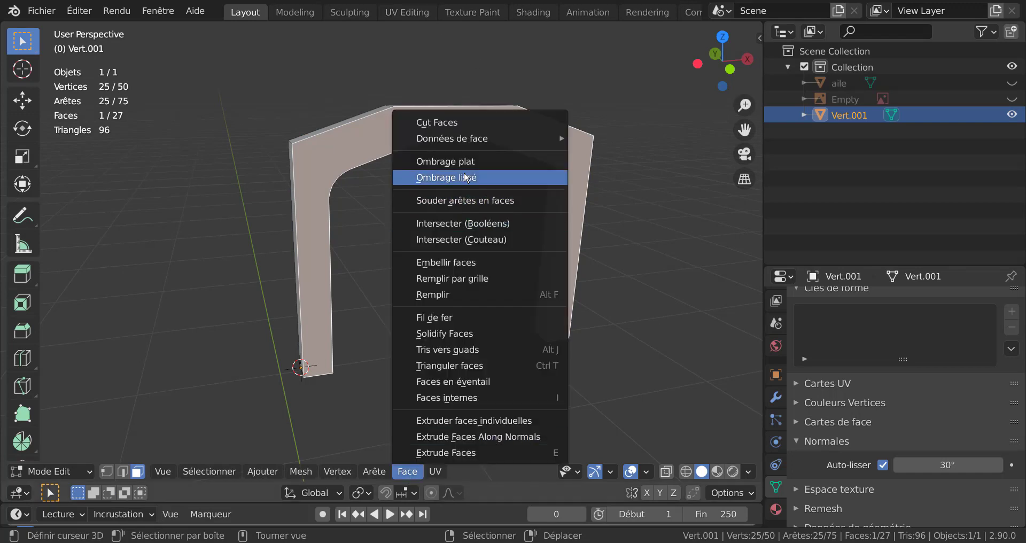
left_click(454, 160)
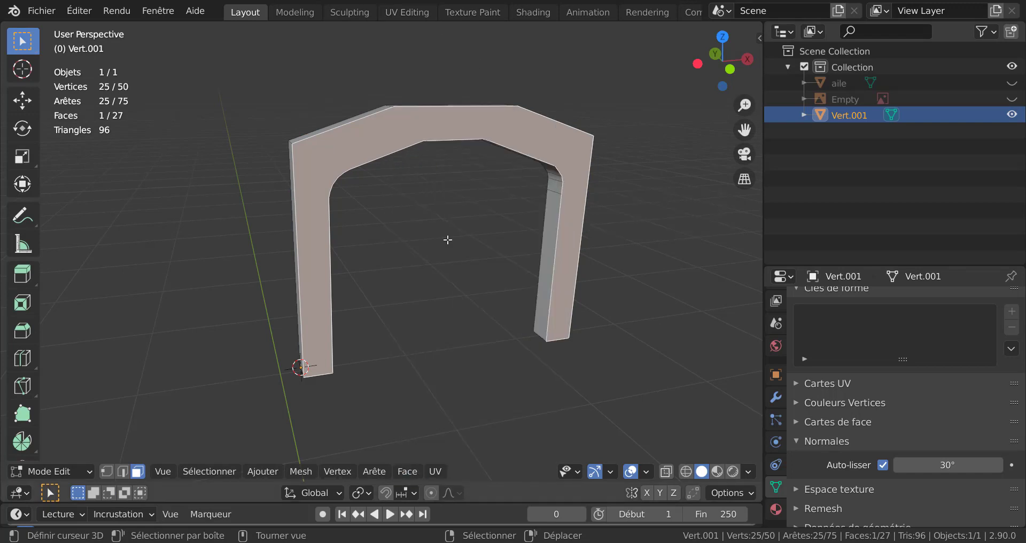
Step: Return to Object Mode and reapply smooth shading to the entire arch
key("Tab")
middle_click_drag(588, 316, 585, 269)
scroll(586, 270, "up", 2)
scroll(586, 267, "up", 1)
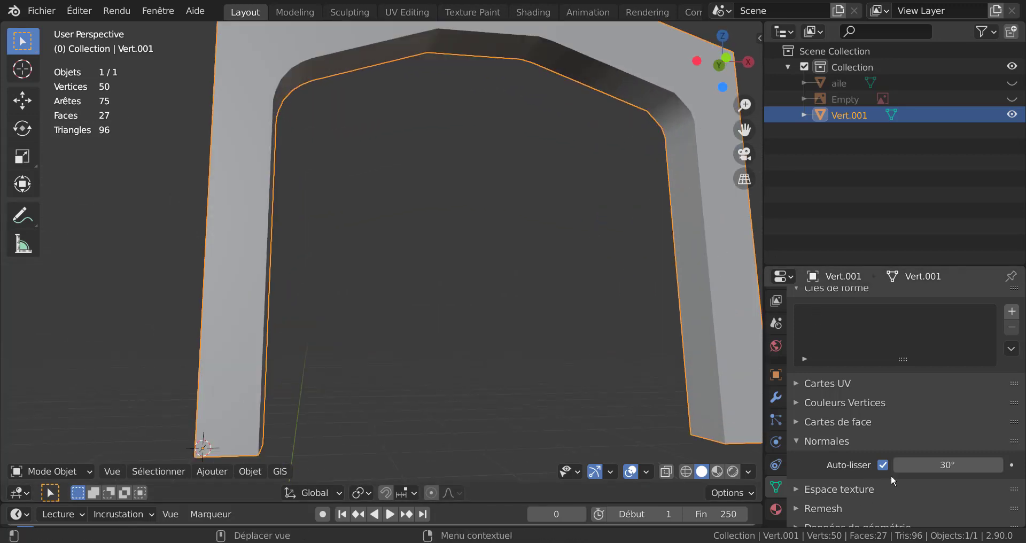
left_click(249, 471)
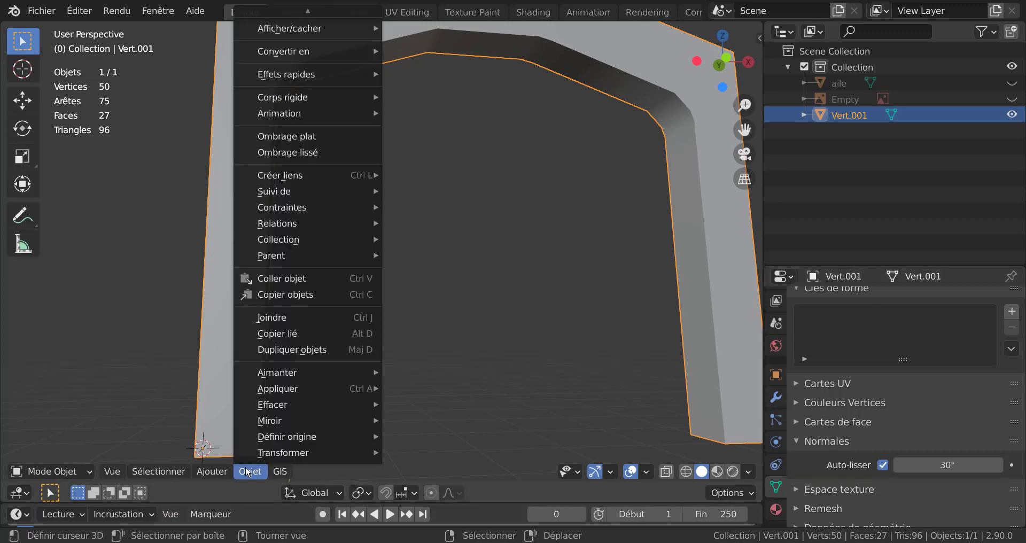
left_click(285, 153)
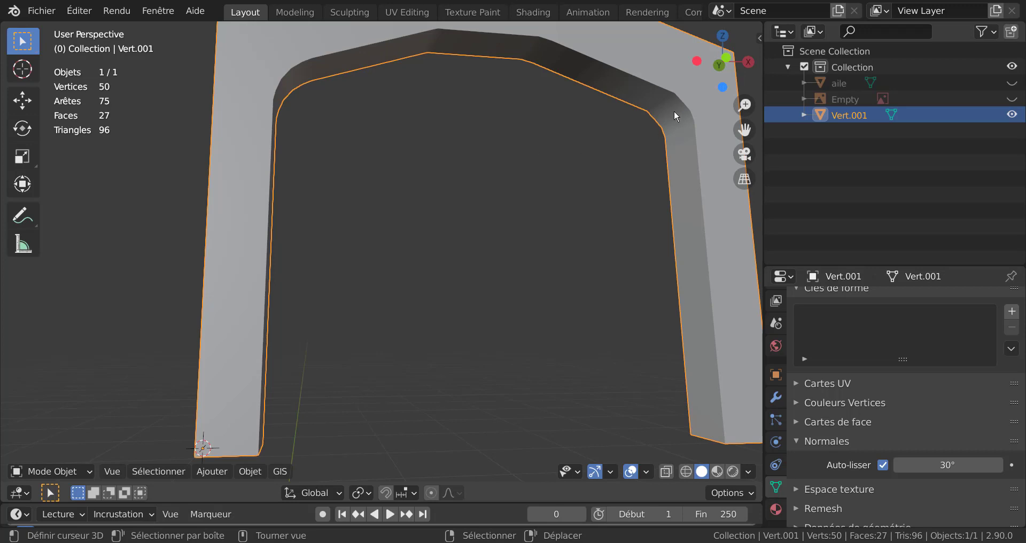
Step: Examine the shaded arch from another angle, briefly checking its mesh in Edit Mode
scroll(641, 160, "down", 3)
middle_click_drag(602, 223, 490, 343)
key("Tab")
key("Tab")
scroll(600, 296, "down", 3)
scroll(543, 319, "up", 4)
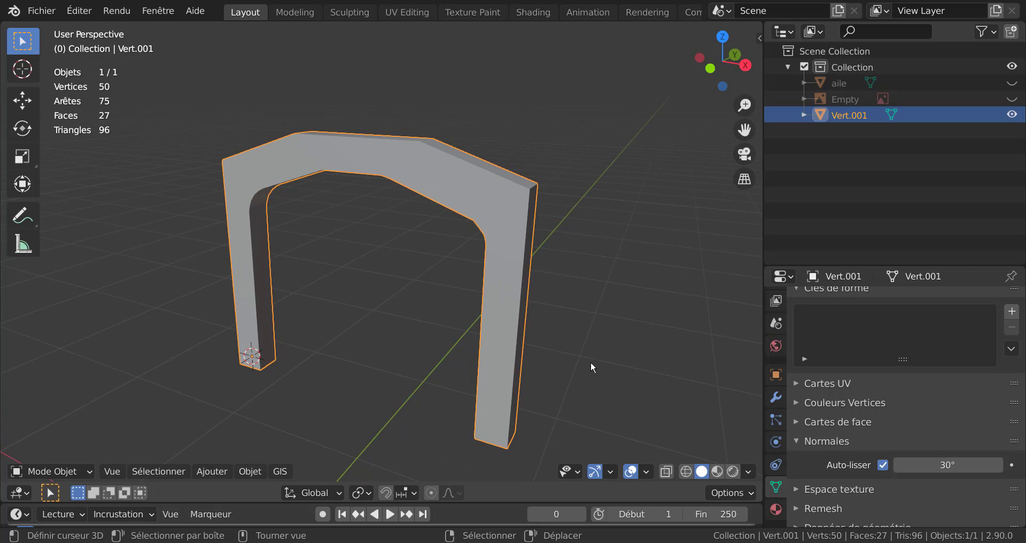
Step: Rename the arch object Vert.001 as "calandre radiateur" in the scene's object list
scroll(570, 331, "down", 3)
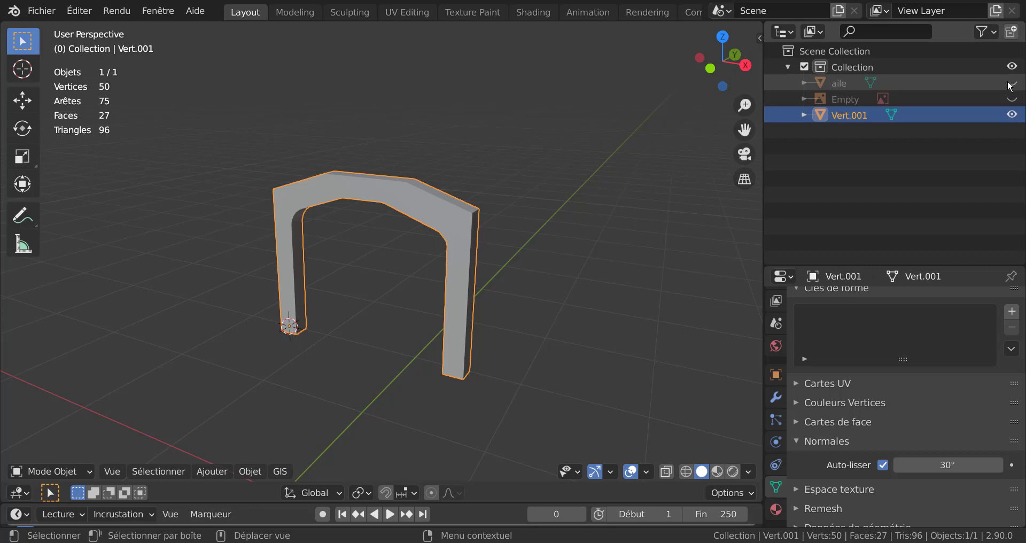
double_click(850, 115)
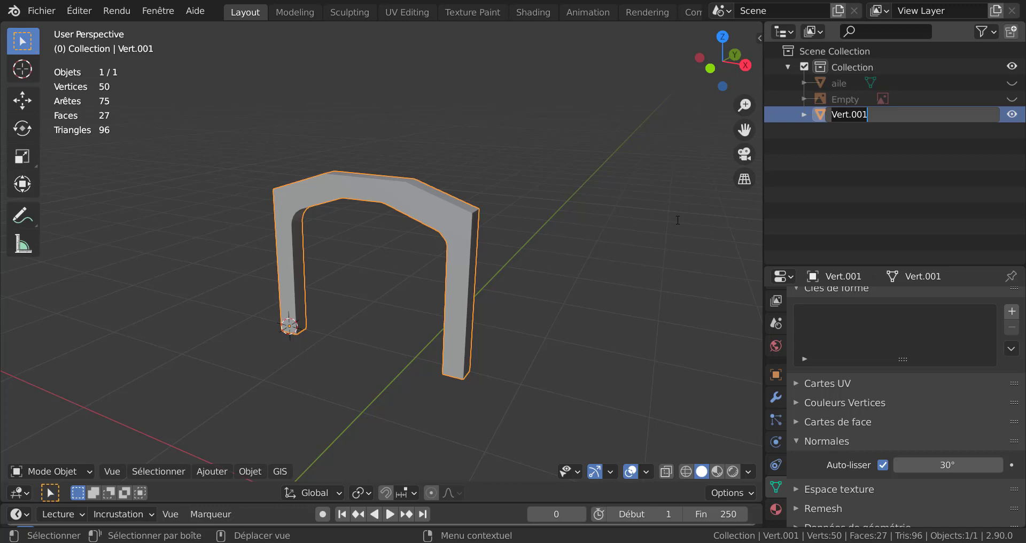
type("calandre ra")
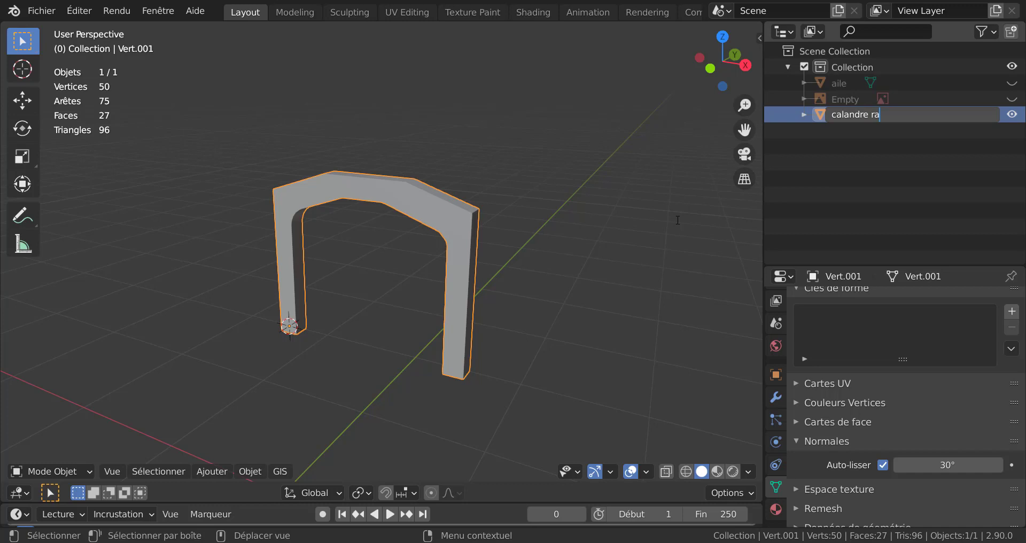
type("diateur")
key("Return")
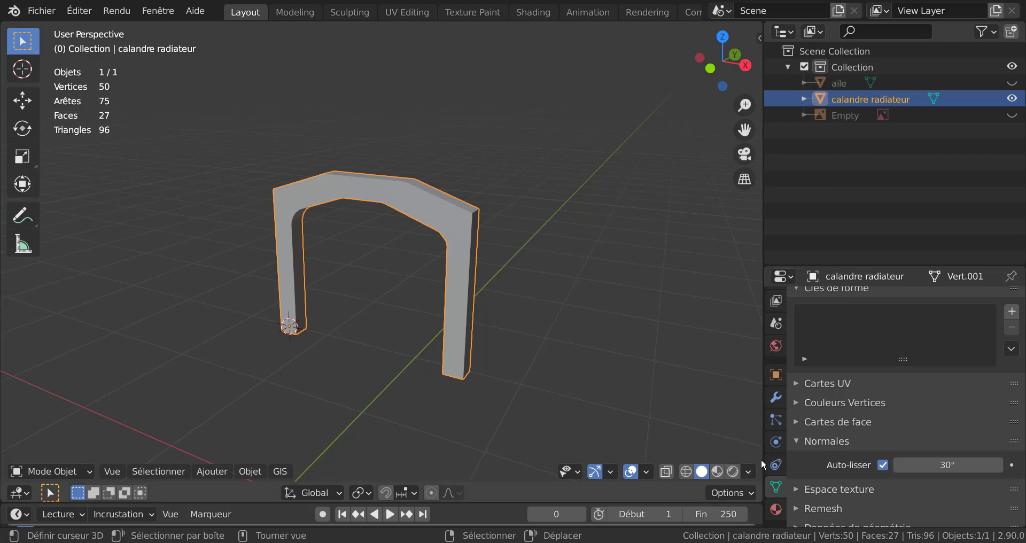
Step: Create a new material for the arch and look over its surface settings
scroll(784, 463, "down", 1)
left_click(784, 483)
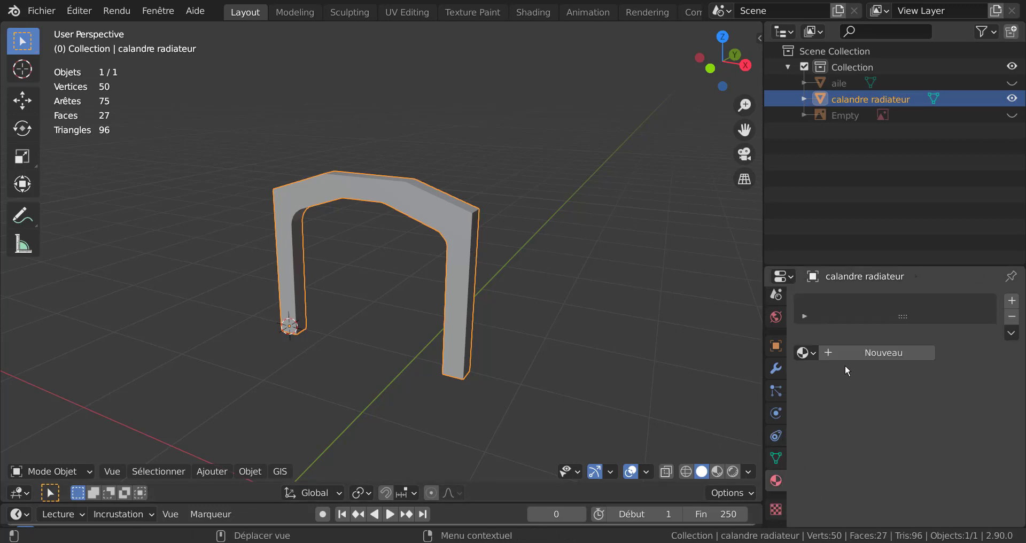
left_click(890, 352)
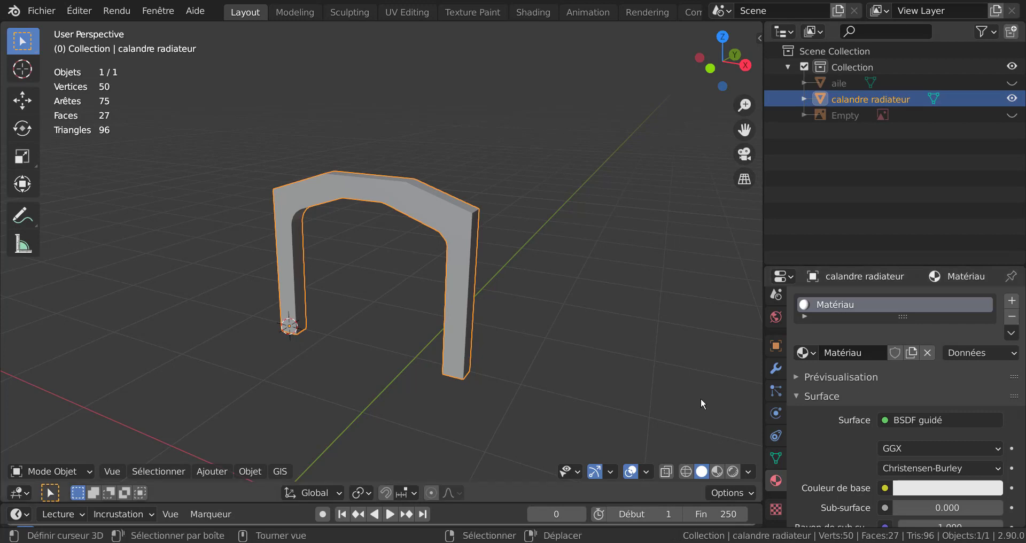
scroll(920, 382, "down", 3)
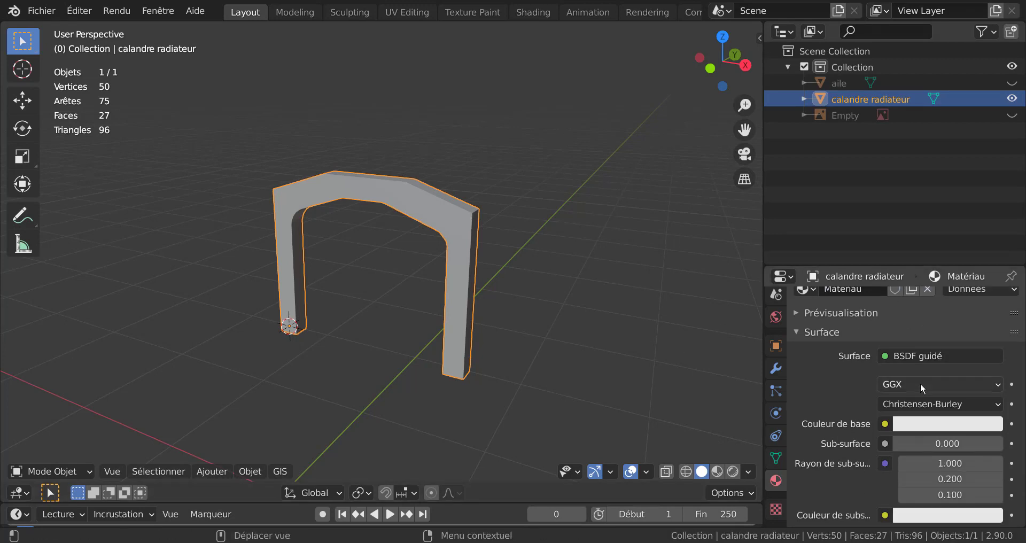
scroll(921, 382, "down", 7)
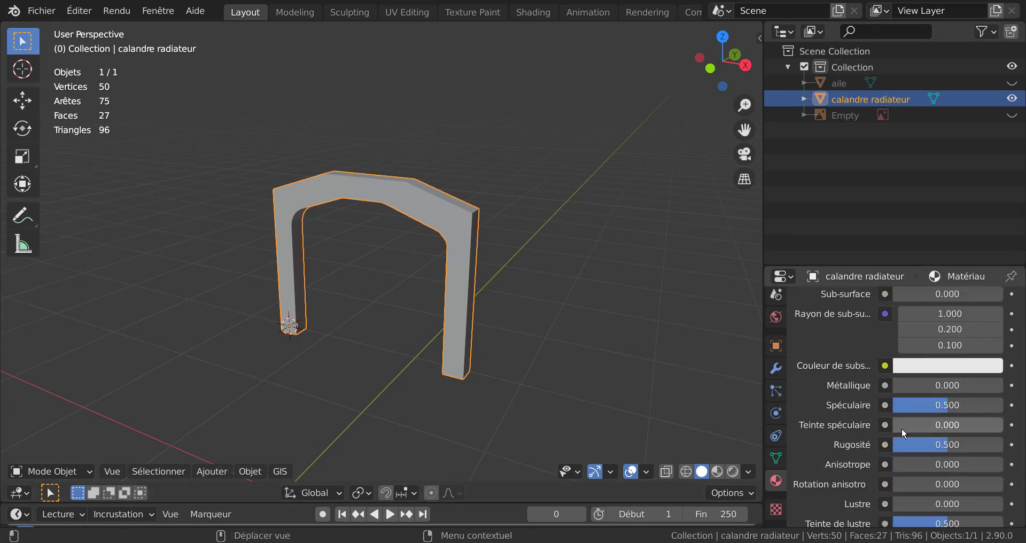
scroll(902, 428, "up", 6)
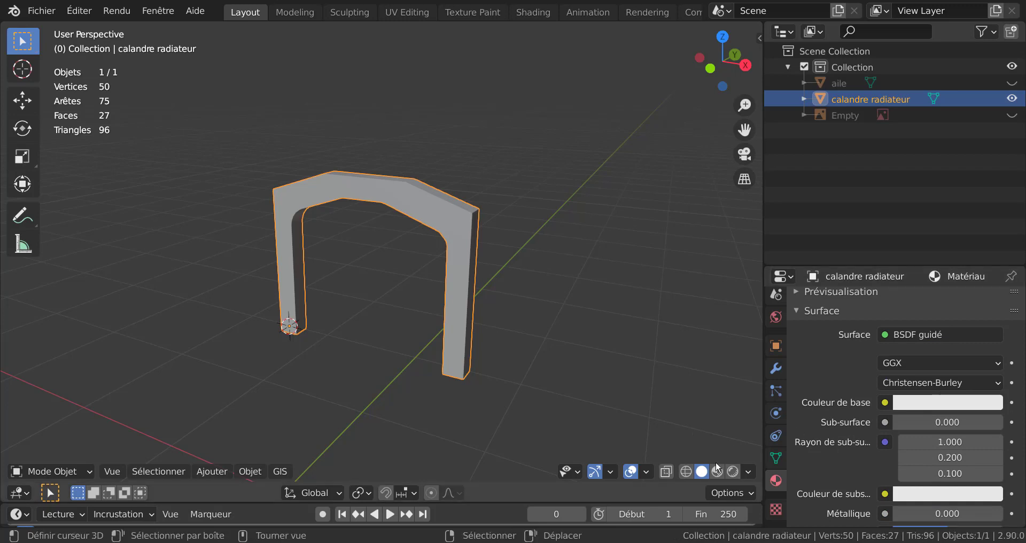
Step: Unhide the aile object, create a new material for it, and deselect it
mouse_move(611, 299)
middle_mouse_down()
mouse_move(557, 287)
mouse_move(574, 269)
middle_mouse_up()
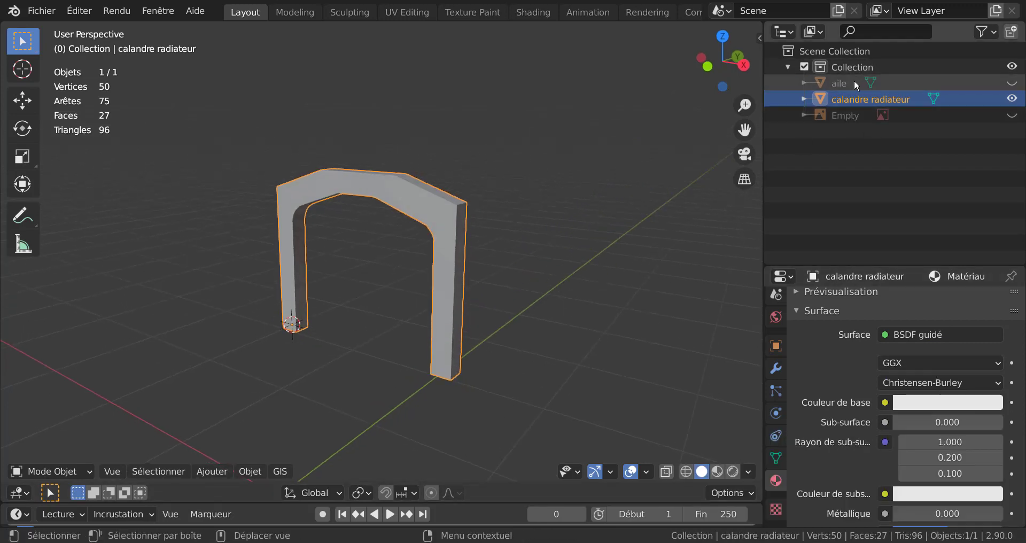
left_click(1013, 82)
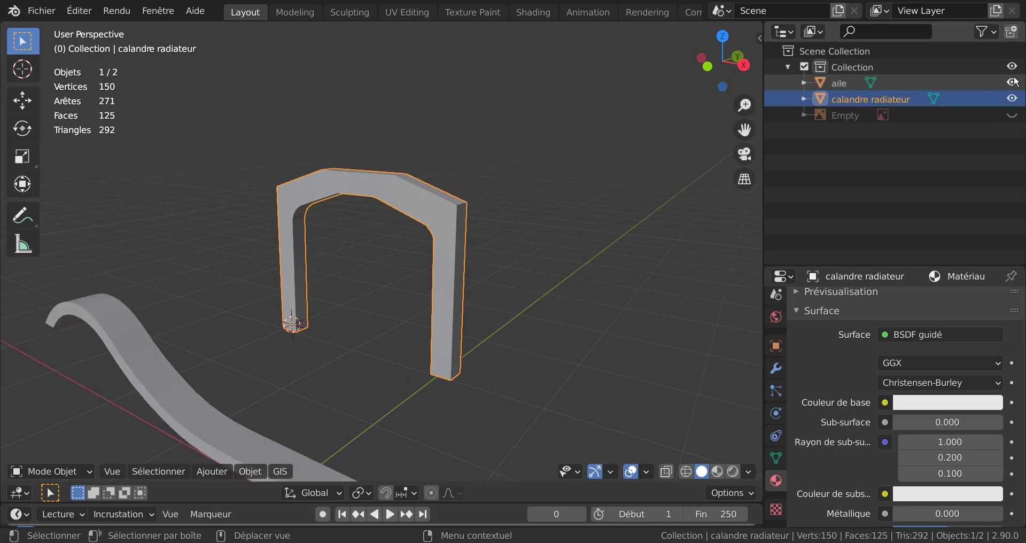
left_click(152, 374)
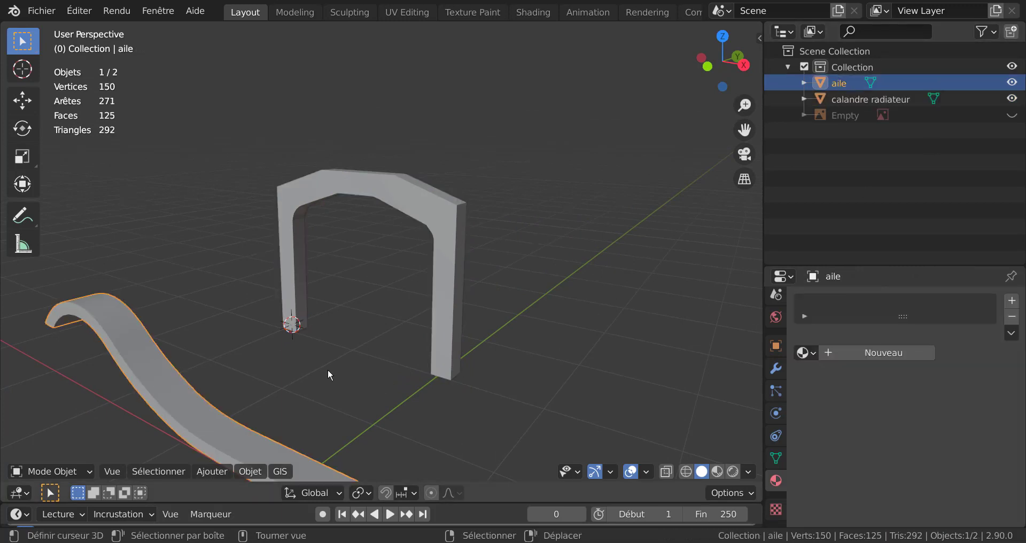
left_click(873, 353)
scroll(492, 343, "down", 3)
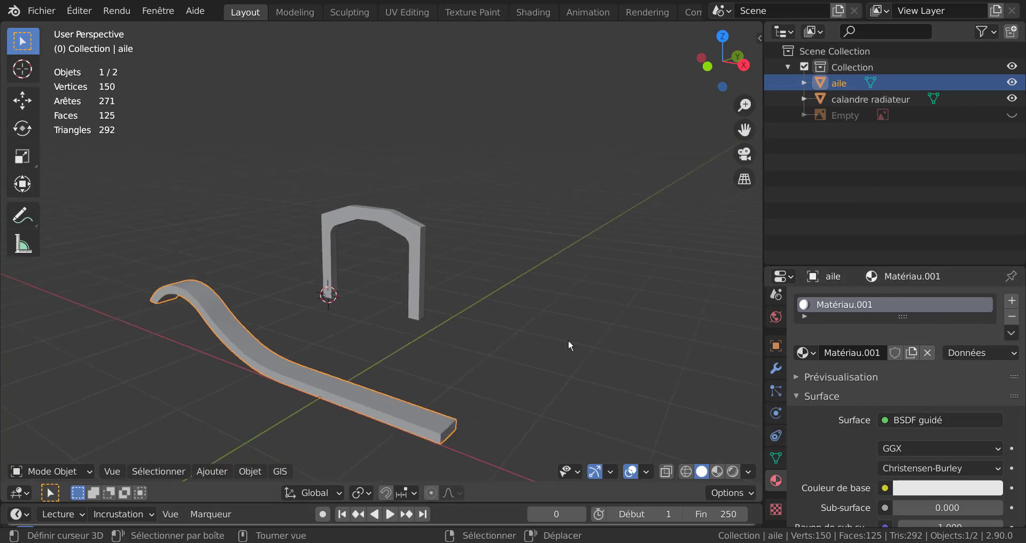
left_click(547, 335)
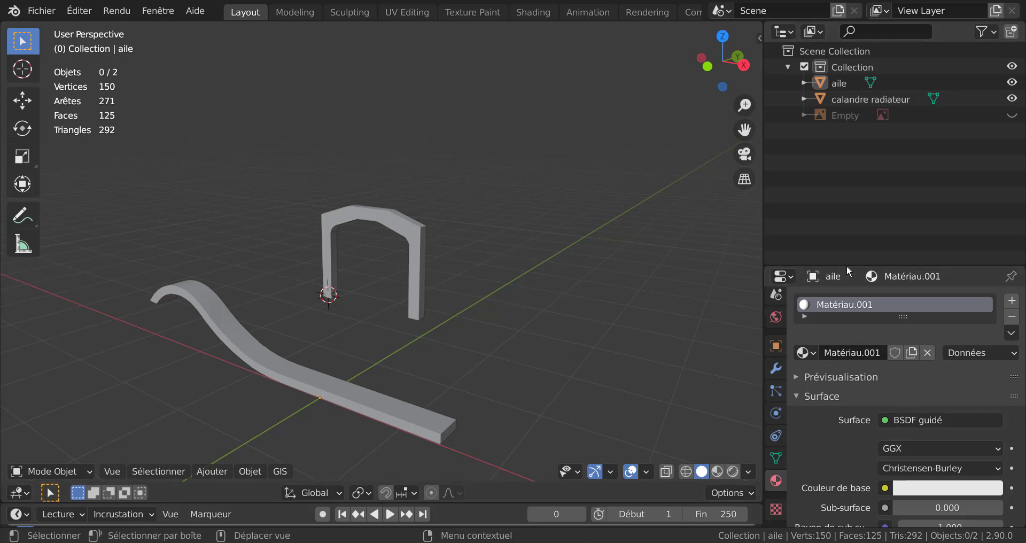
Step: Enlarge the properties area and replace the aile object's material with the existing Matériau
left_click_drag(848, 266, 836, 131)
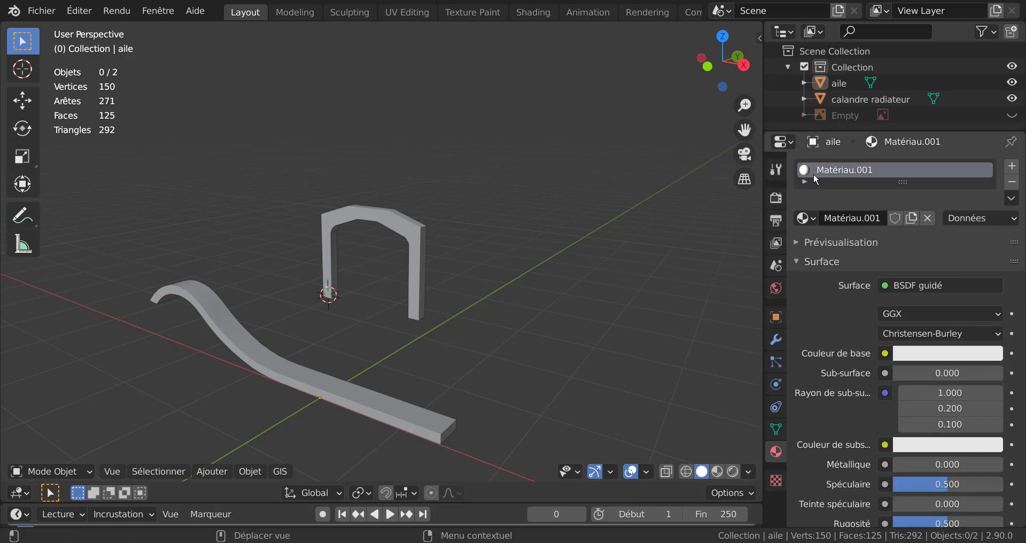
left_click(804, 218)
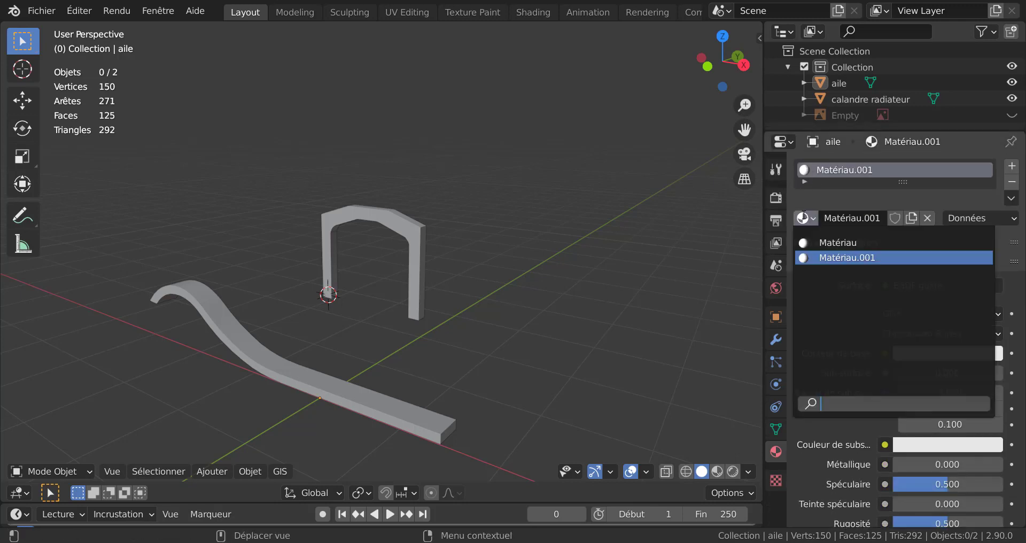
left_click(849, 243)
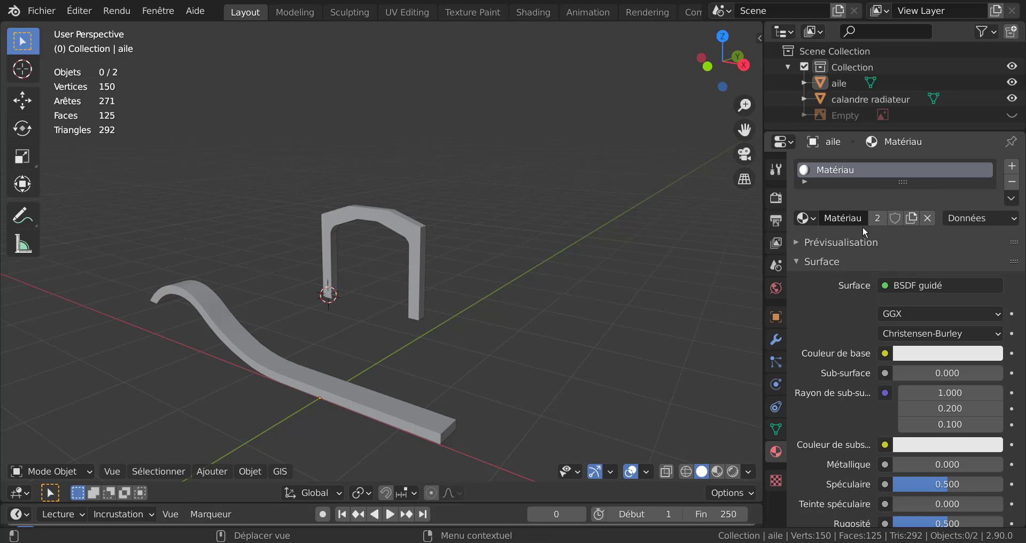
Step: Select the curved aile object and rename its Matériau material as "aile"
left_click(336, 398)
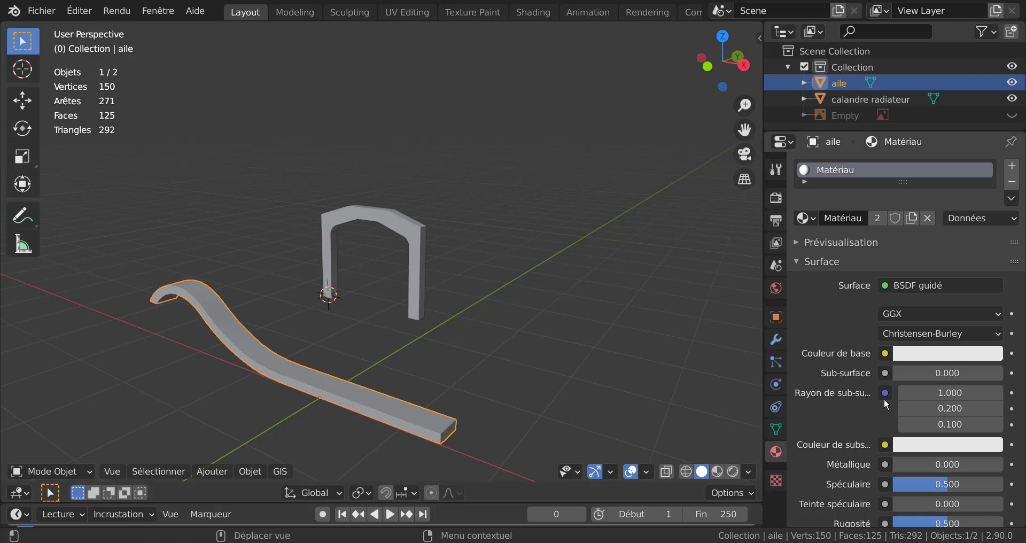
left_click(806, 218)
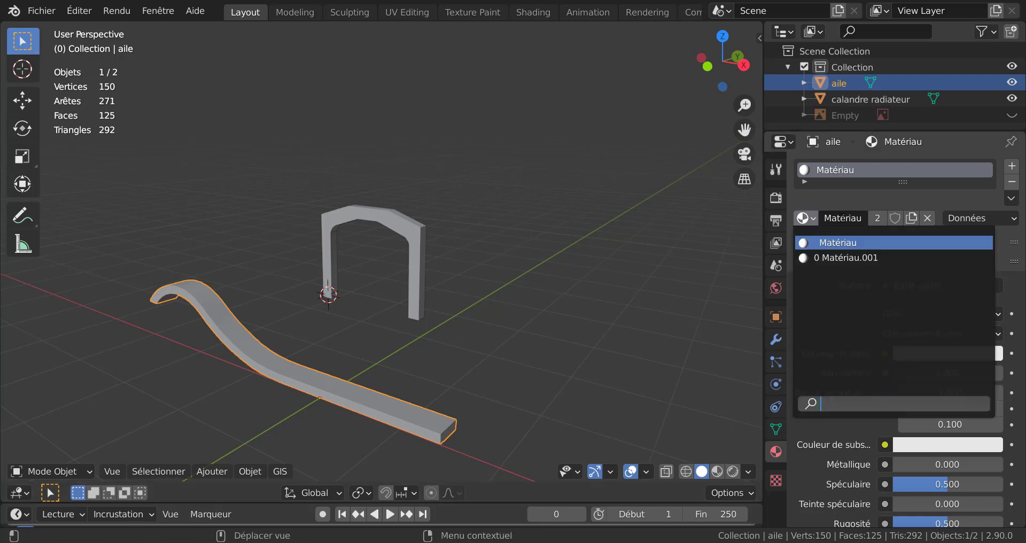
left_click(842, 218)
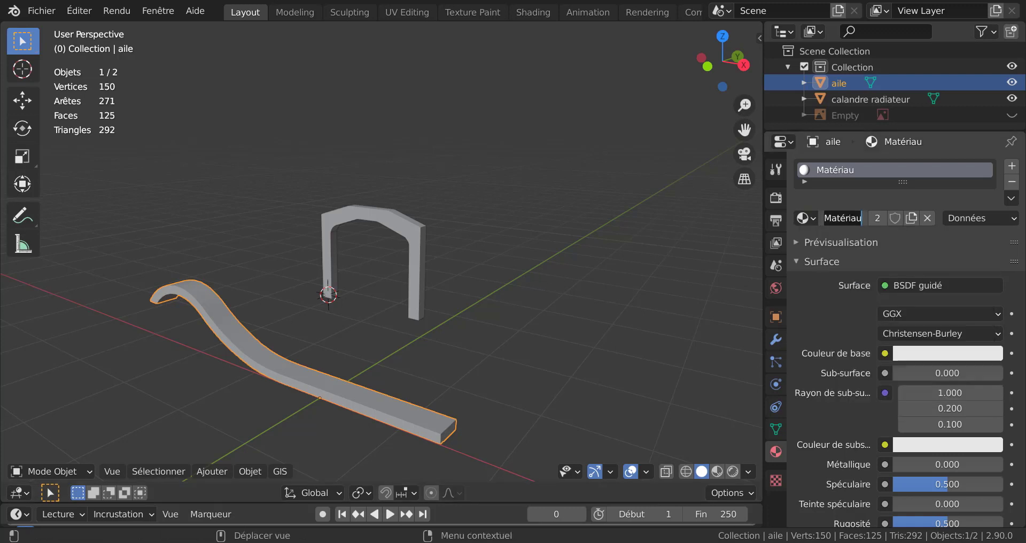
type("aile")
key("Return")
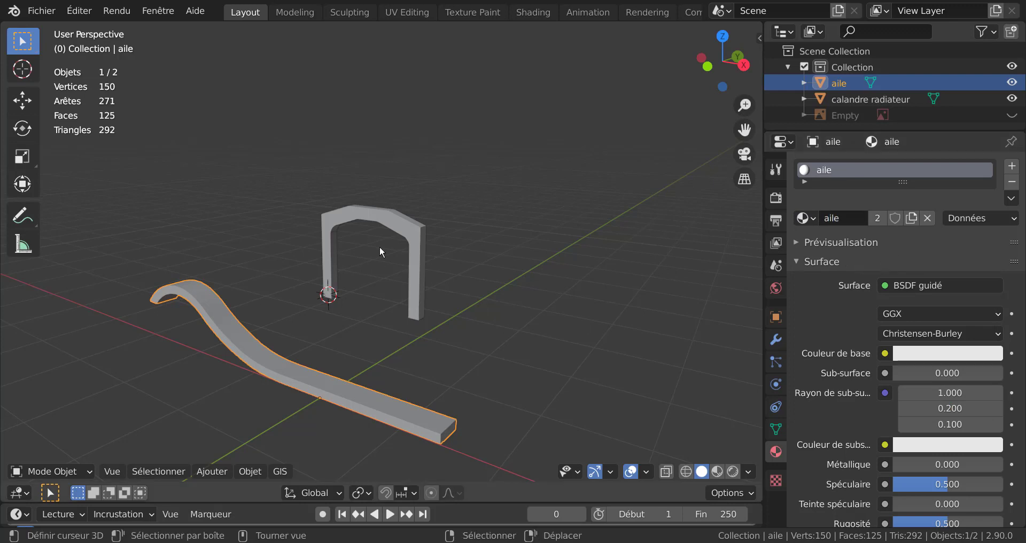
Step: Select the arch and assign it the unused material Matériau.001
left_click(393, 225)
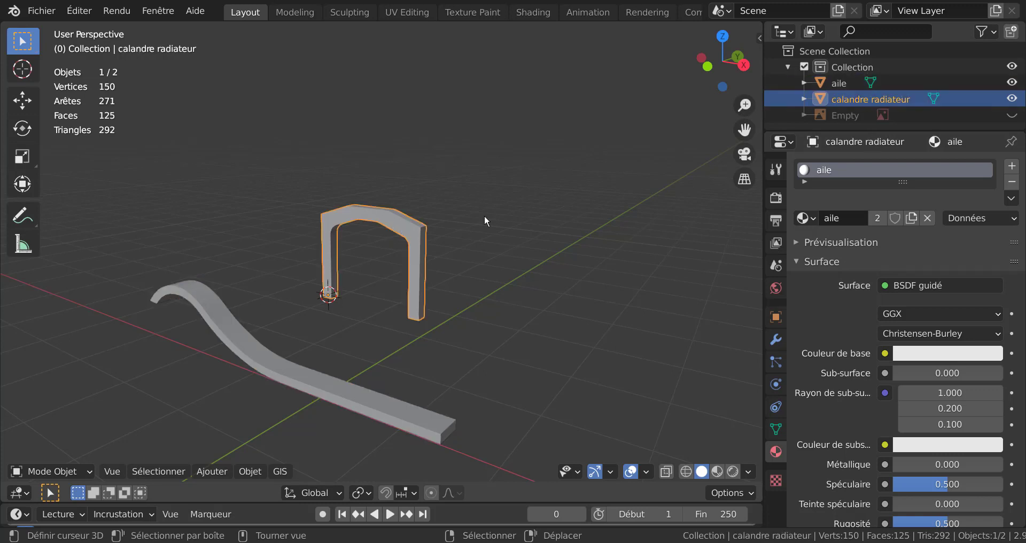
left_click(806, 218)
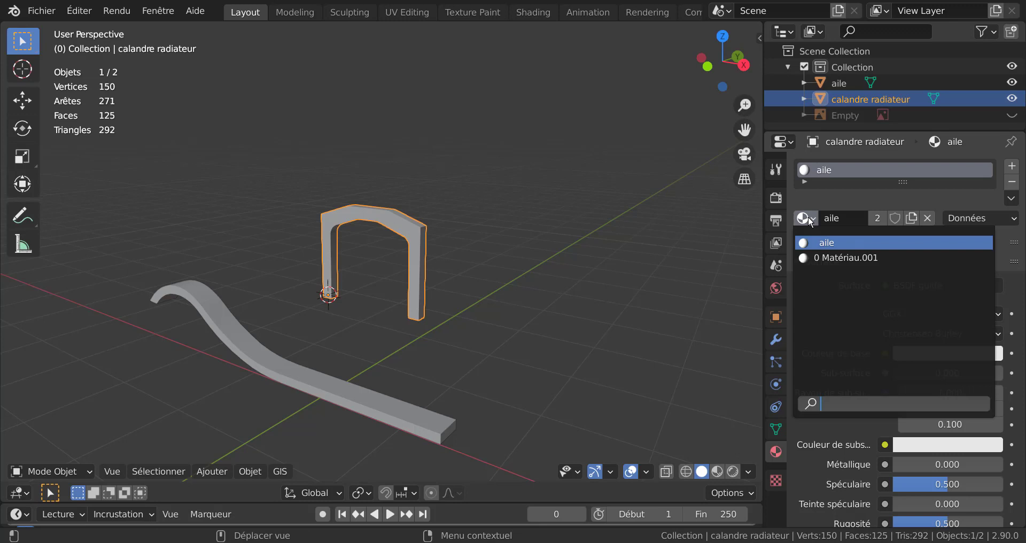
left_click(841, 259)
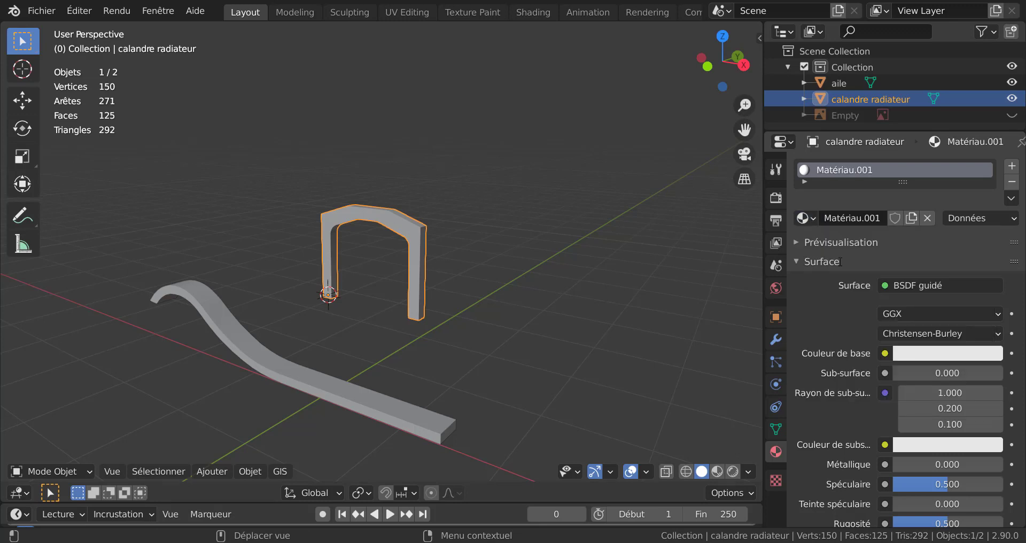
Step: Rename the arch's material Matériau.001 as "calandre"
left_click(851, 220)
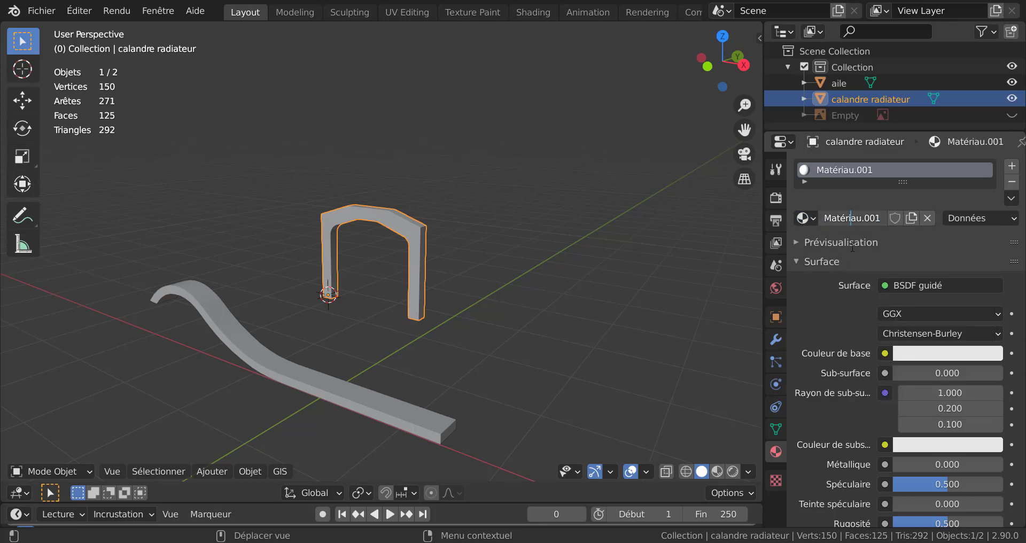
left_click(880, 218)
key("BackSpace")
key("BackSpace")
key("BackSpace")
key("BackSpace")
key("BackSpace")
key("BackSpace")
key("BackSpace")
key("BackSpace")
key("BackSpace")
key("BackSpace")
key("BackSpace")
key("BackSpace")
type("calandre")
key("Return")
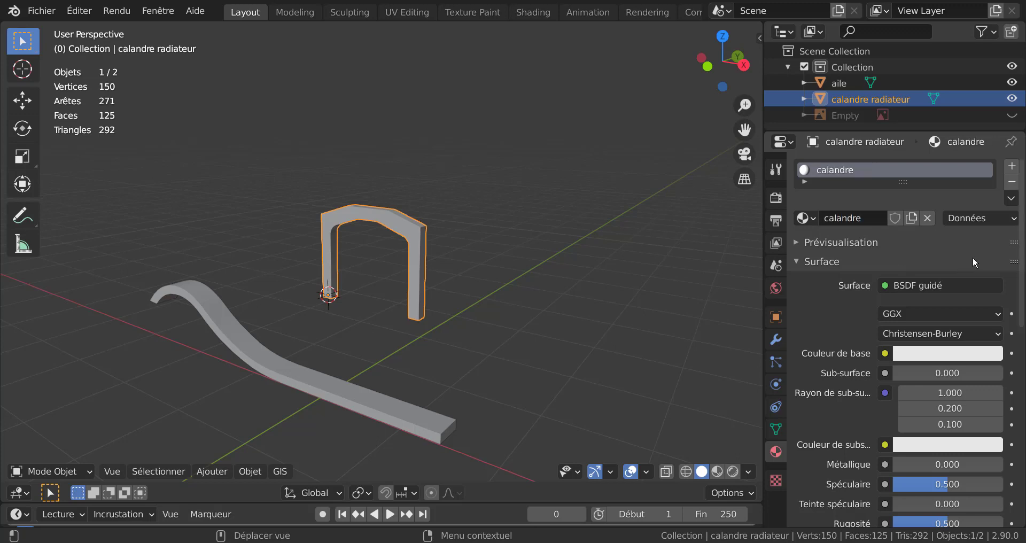
Step: Review the available materials, deselect the arch, and replace its calandre material with aile
left_click(804, 218)
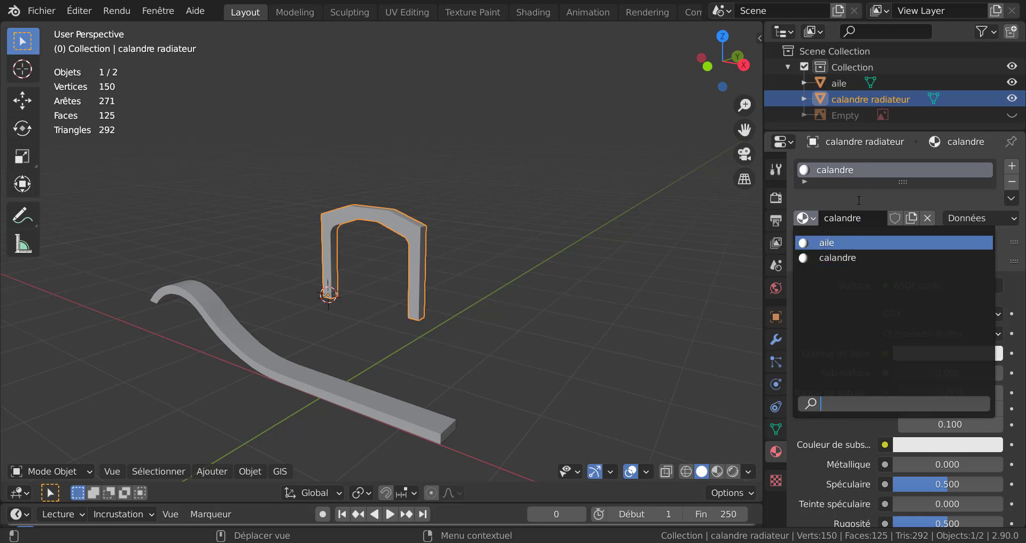
left_click(638, 268)
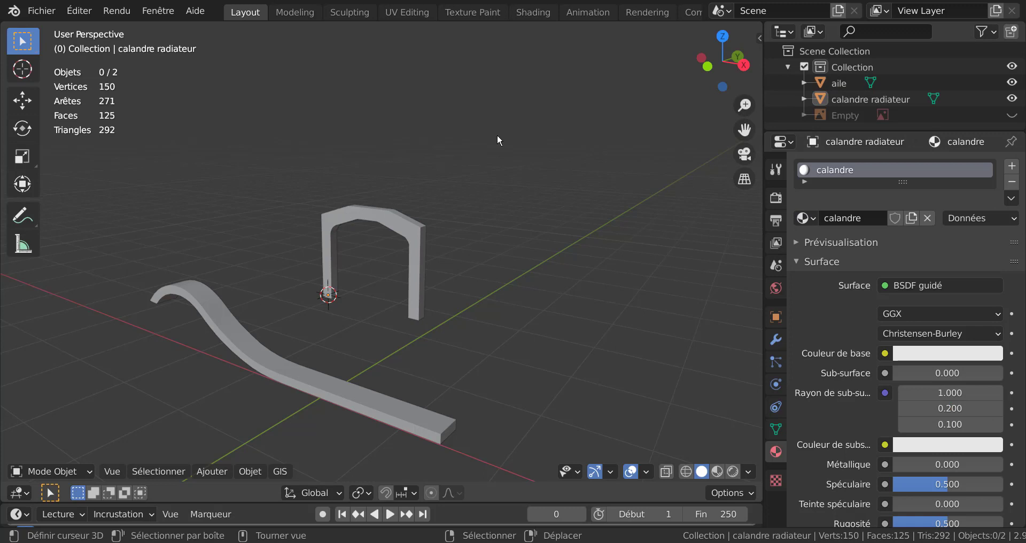
left_click(810, 218)
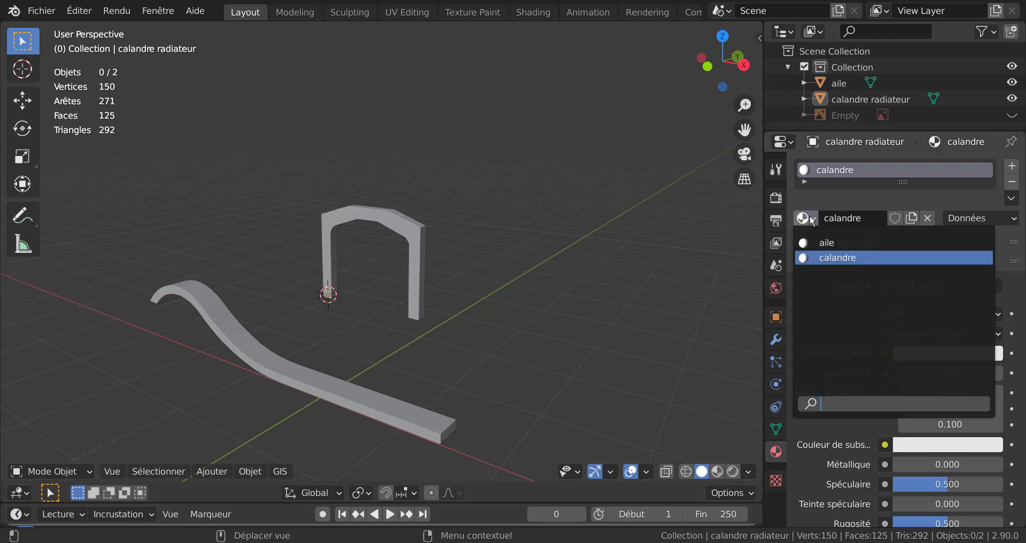
left_click(821, 242)
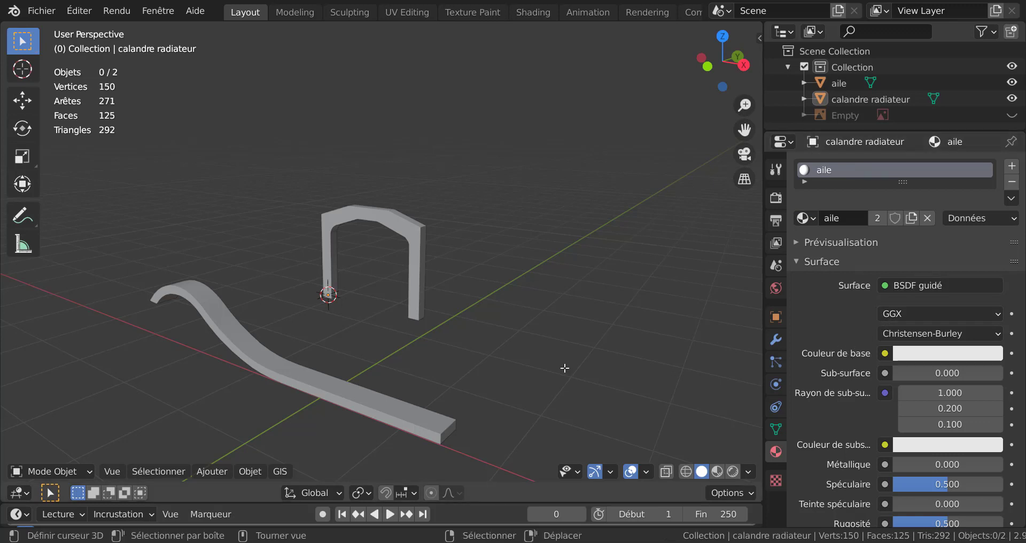
Step: Select the arch's faces that use the aile material in Edit Mode, and return to Object Mode
key("Tab")
left_click(674, 275)
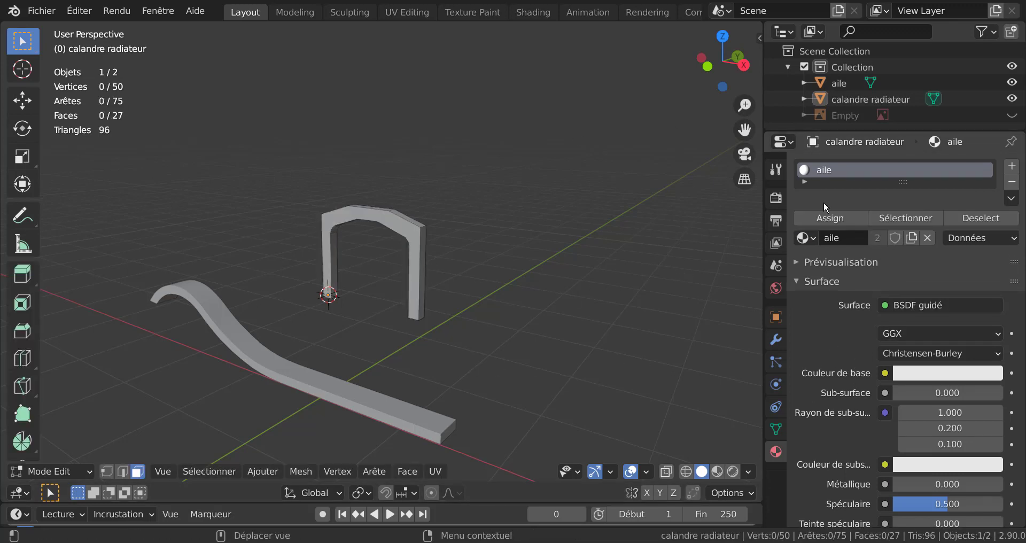
left_click(910, 217)
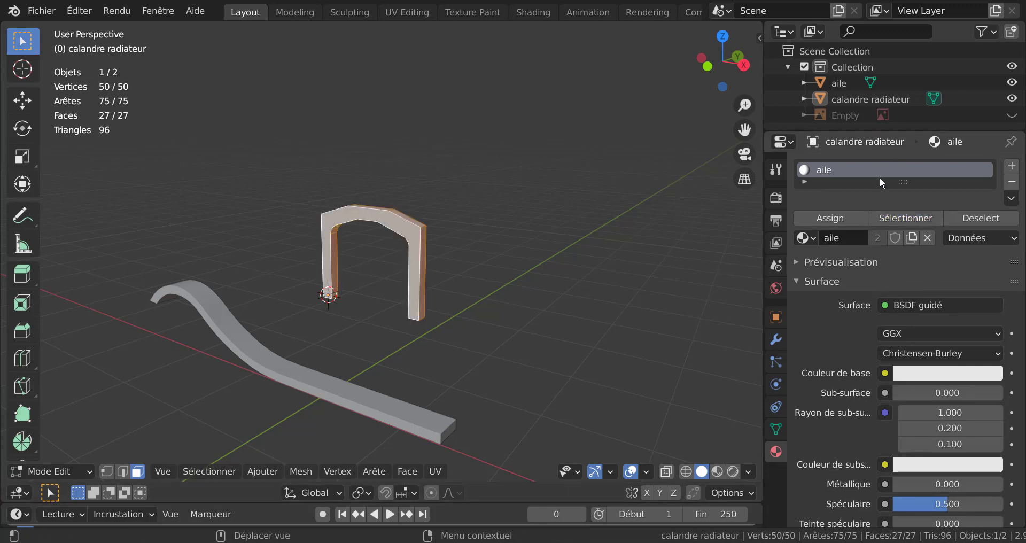
left_click(514, 305)
key("Tab")
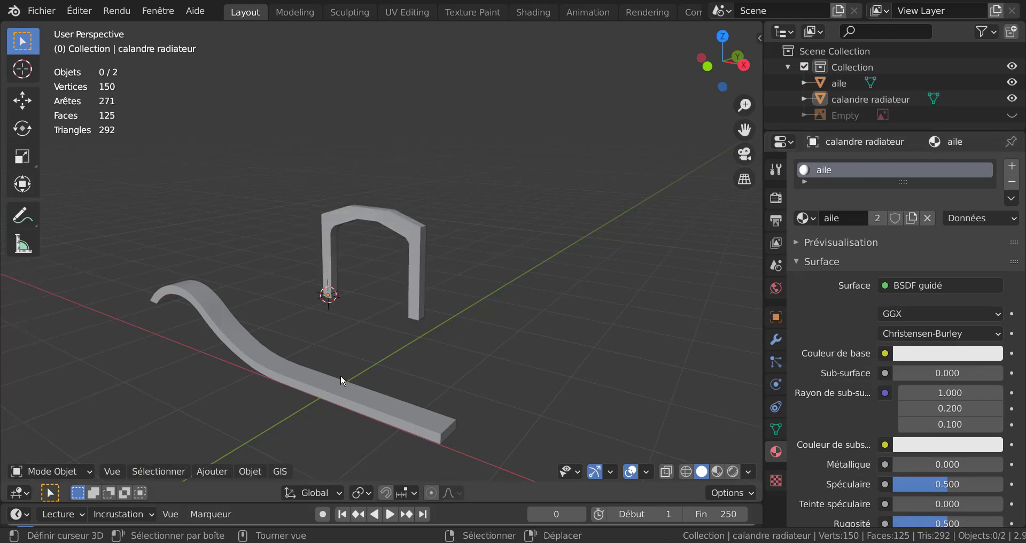
Step: Select the curved aile object and briefly inspect its mesh in Edit Mode before returning to Object Mode
left_click(341, 377)
key("Tab")
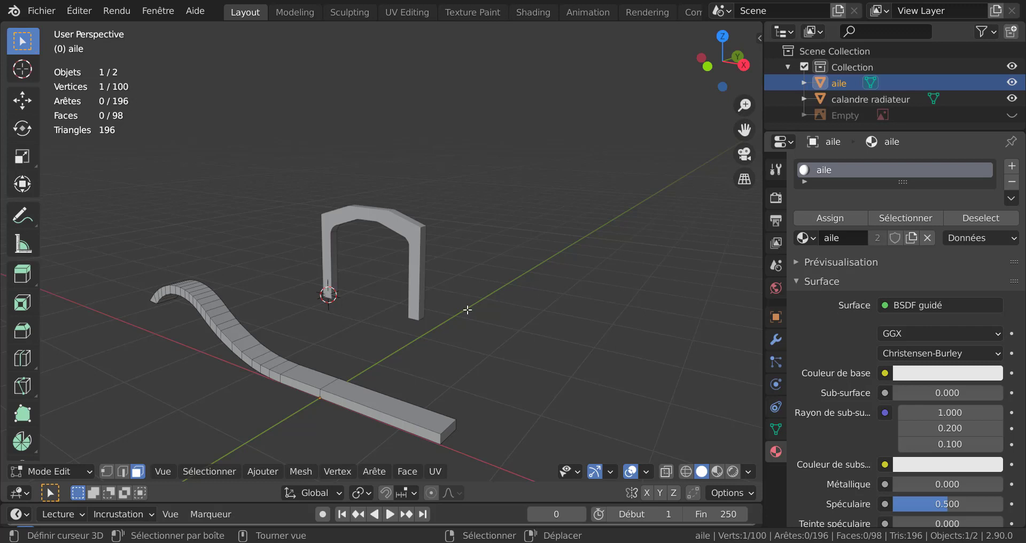
key("Tab")
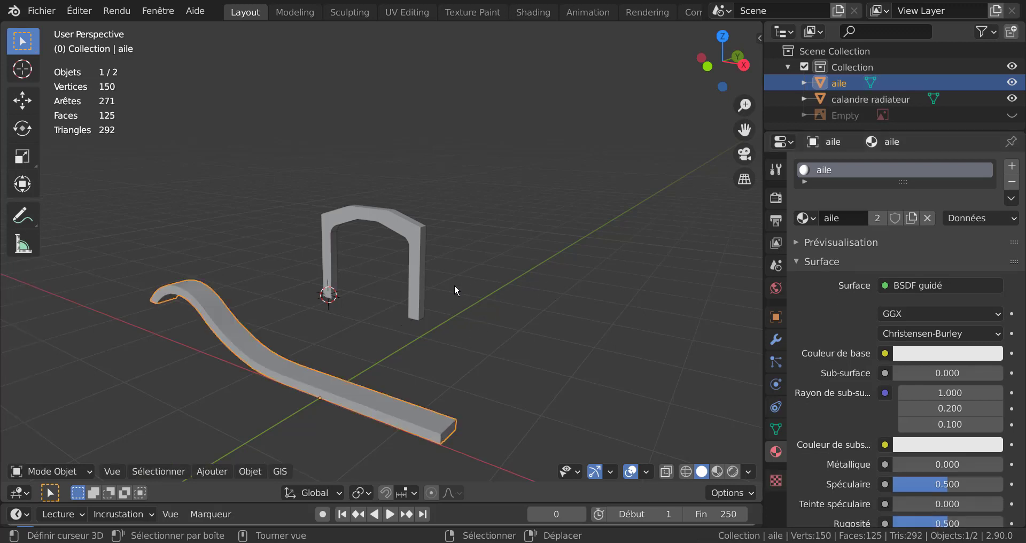
Step: Deselect the aile object and look over the curved part and the arch from several angles
left_click(416, 342)
middle_click_drag(416, 342, 399, 326)
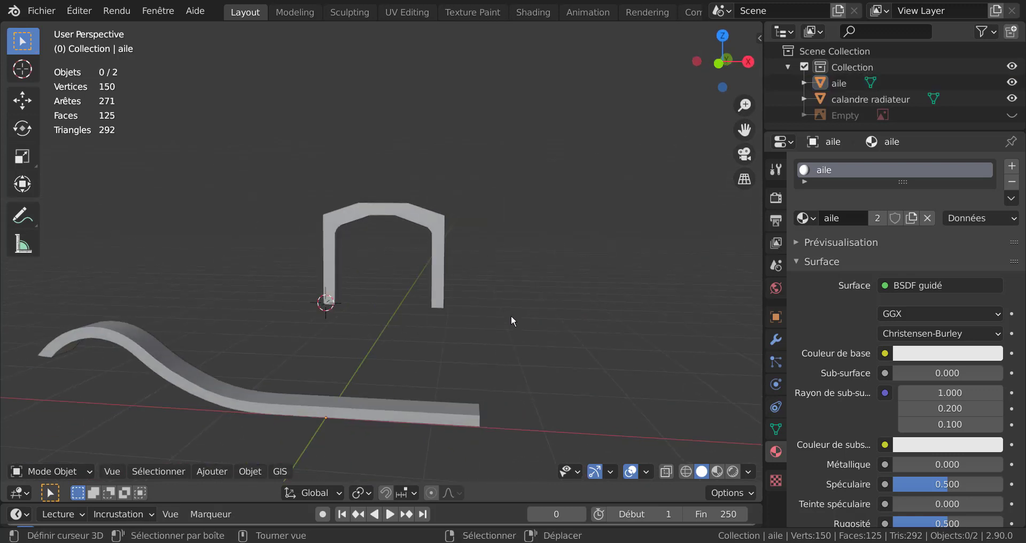
middle_click_drag(558, 326, 457, 348)
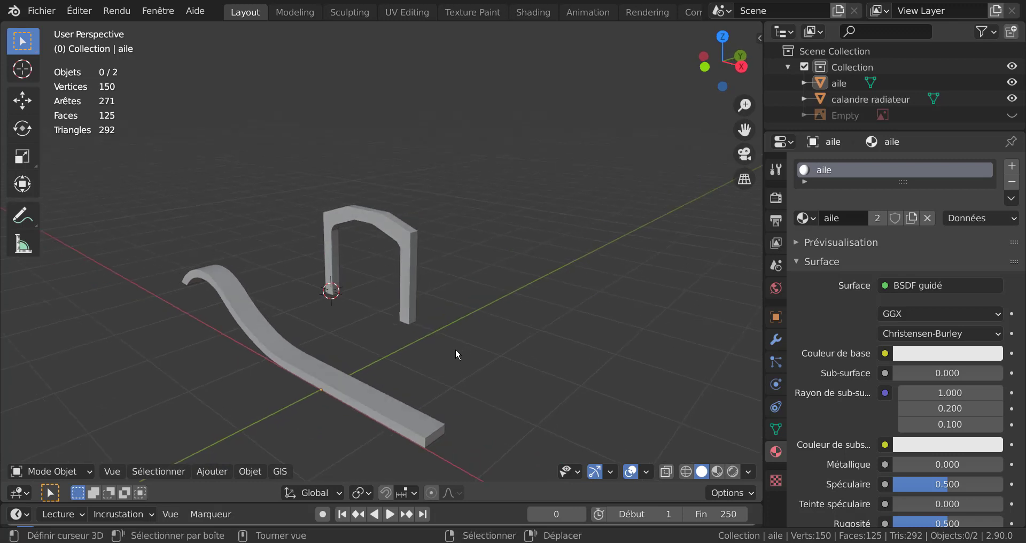
scroll(457, 345, "up", 1)
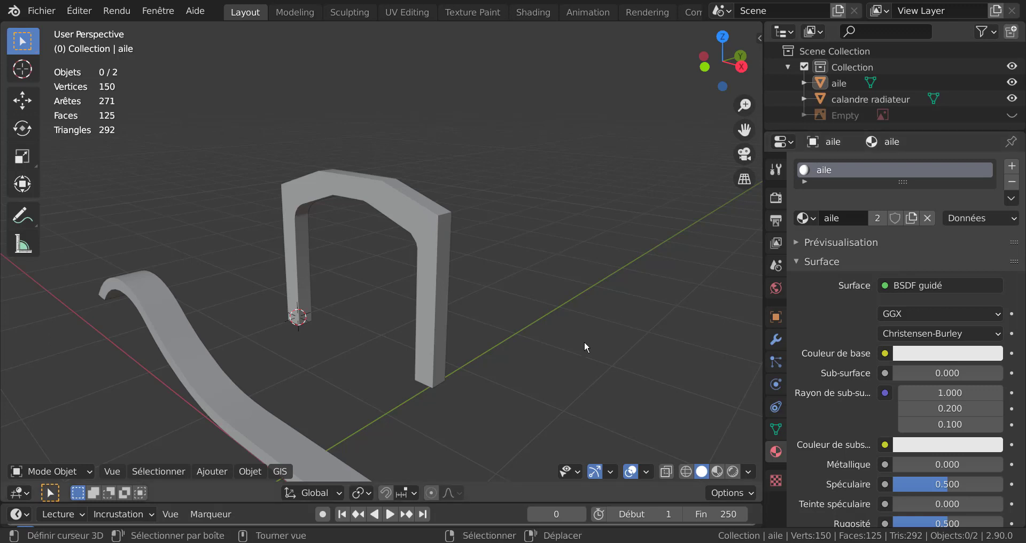
middle_click_drag(585, 341, 534, 355)
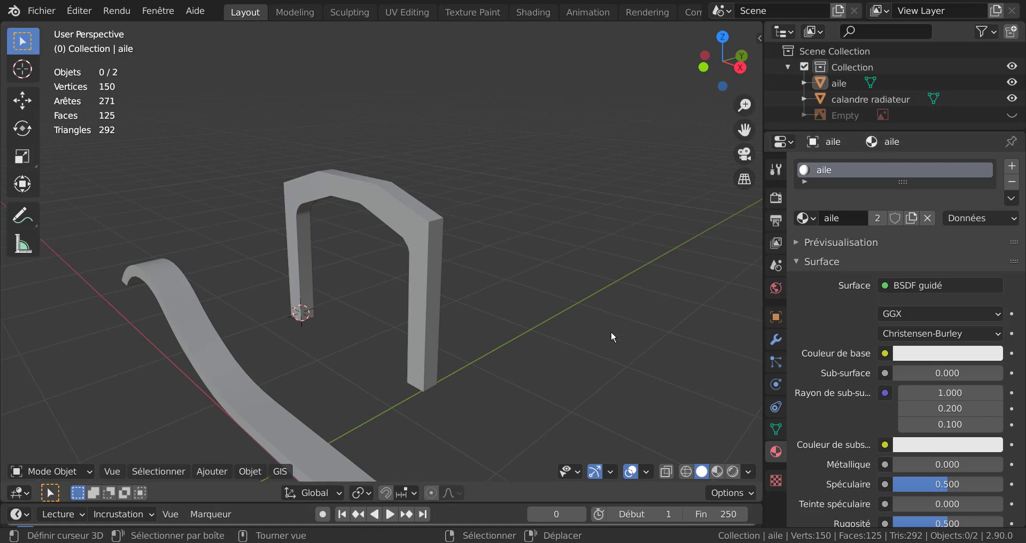
middle_click_drag(665, 314, 475, 216)
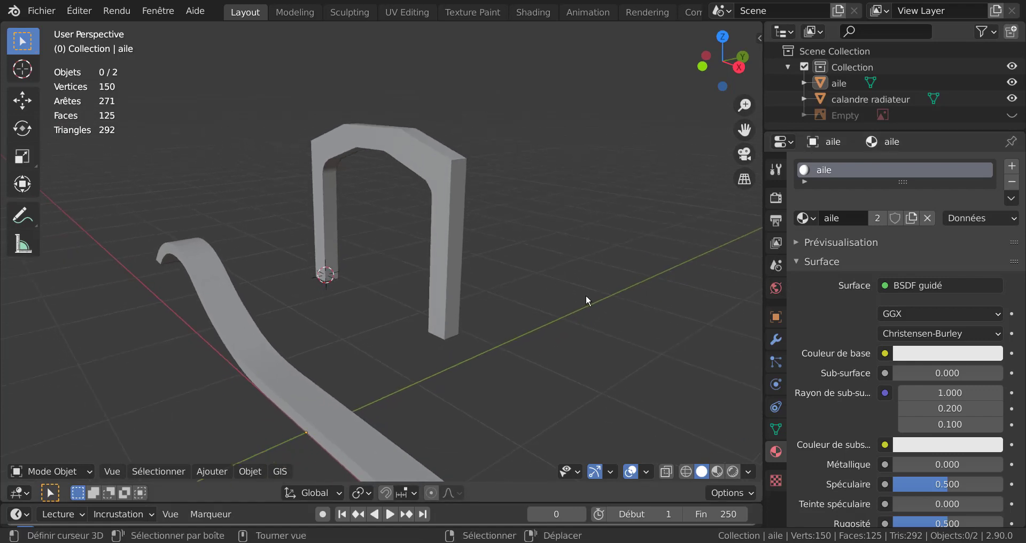
Step: Hide the calandre radiateur and aile objects, and show the Empty holding the template image
left_click(1012, 99)
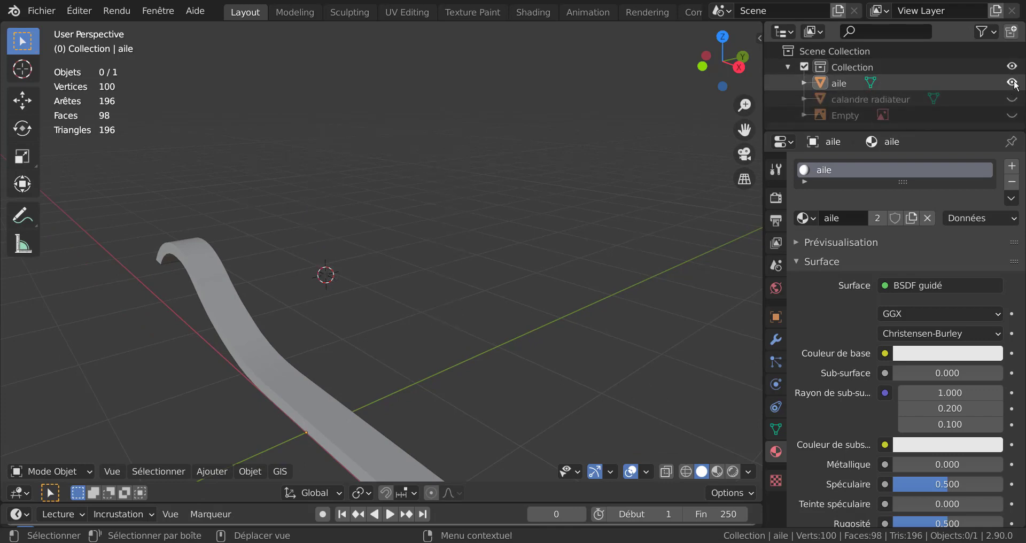
left_click(1012, 81)
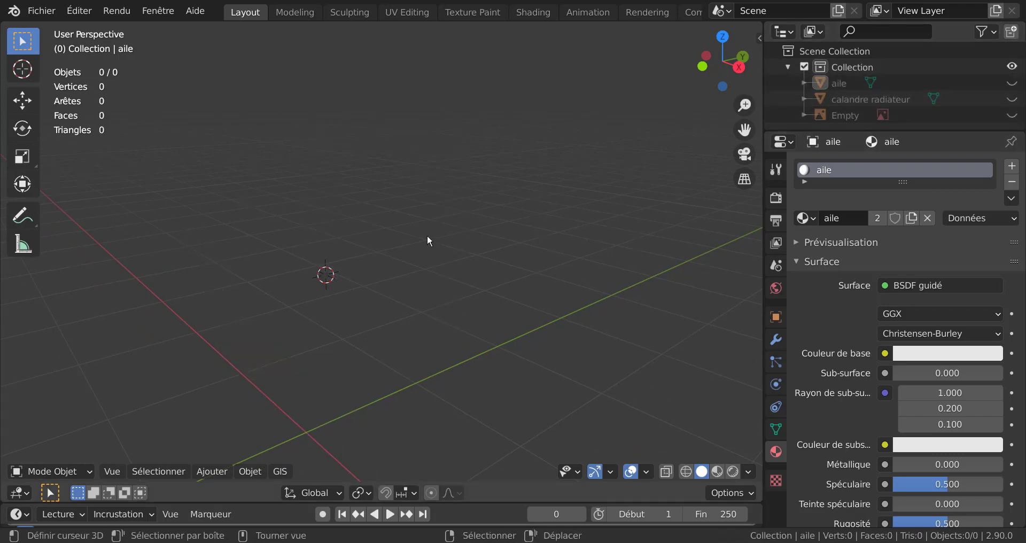
scroll(430, 256, "down", 4)
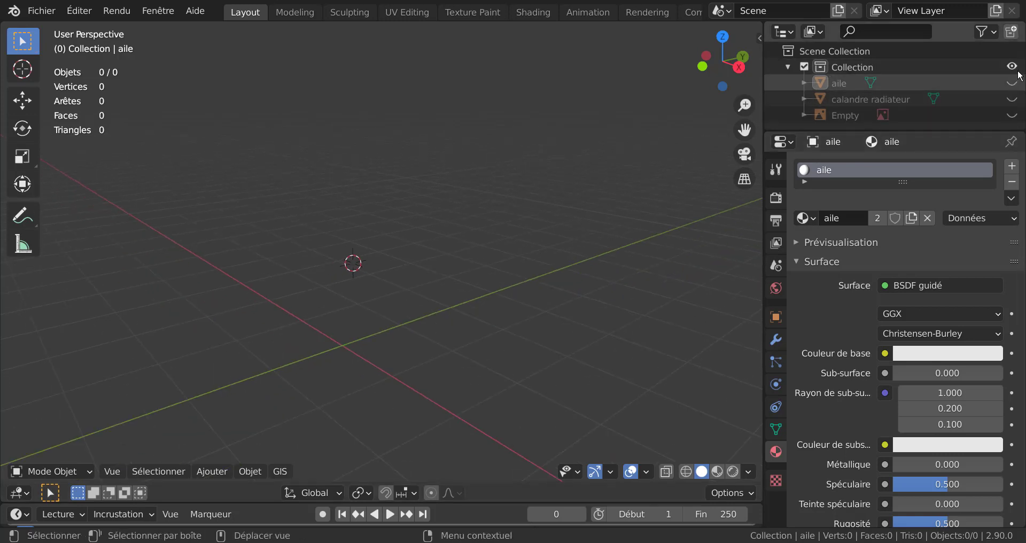
left_click(1012, 115)
scroll(517, 248, "down", 2)
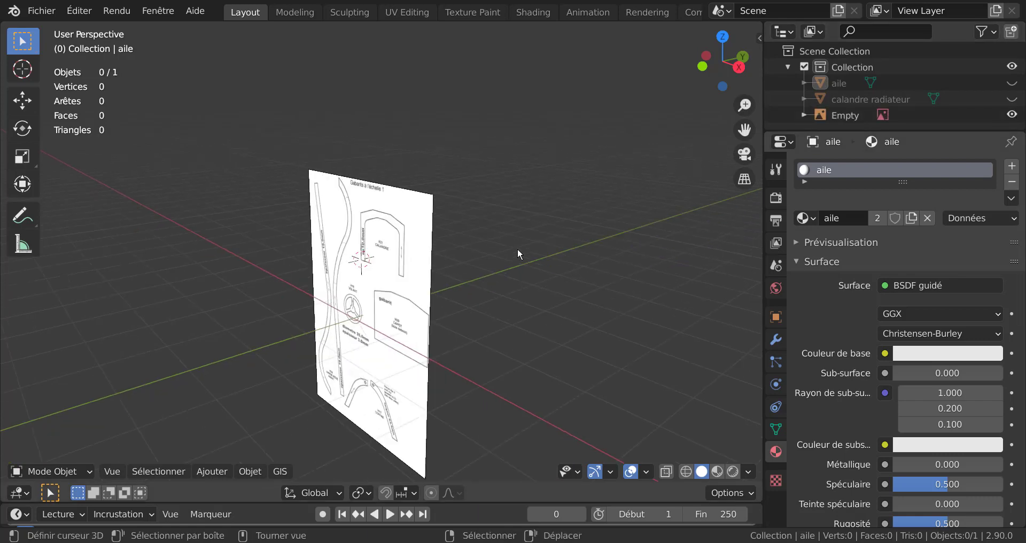
Step: In front view, place the 3D cursor on the lower-left corner of the H20 CAPOT outline
key("KP_1")
middle_click_drag(517, 248, 513, 191, "shift")
scroll(469, 223, "up", 2)
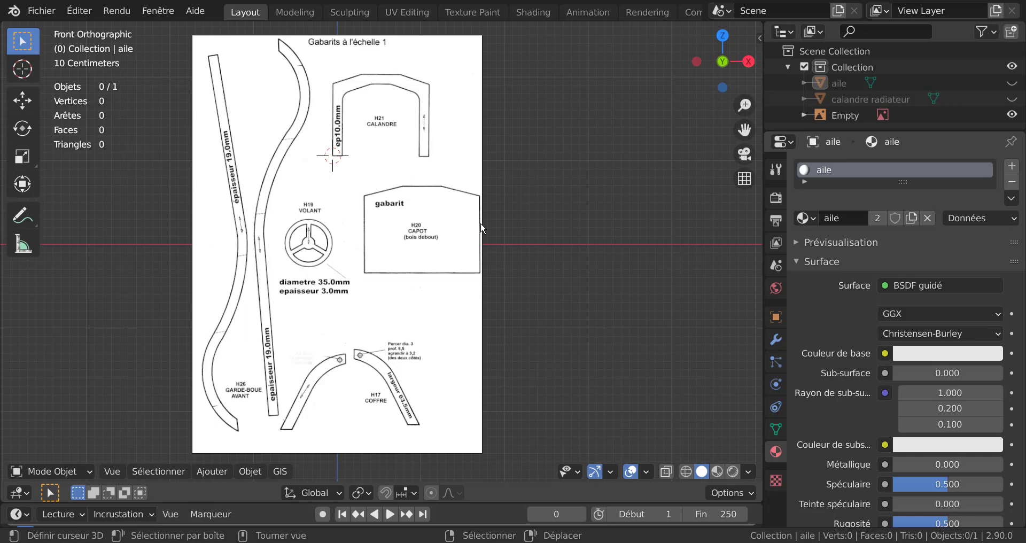
scroll(549, 245, "up", 2)
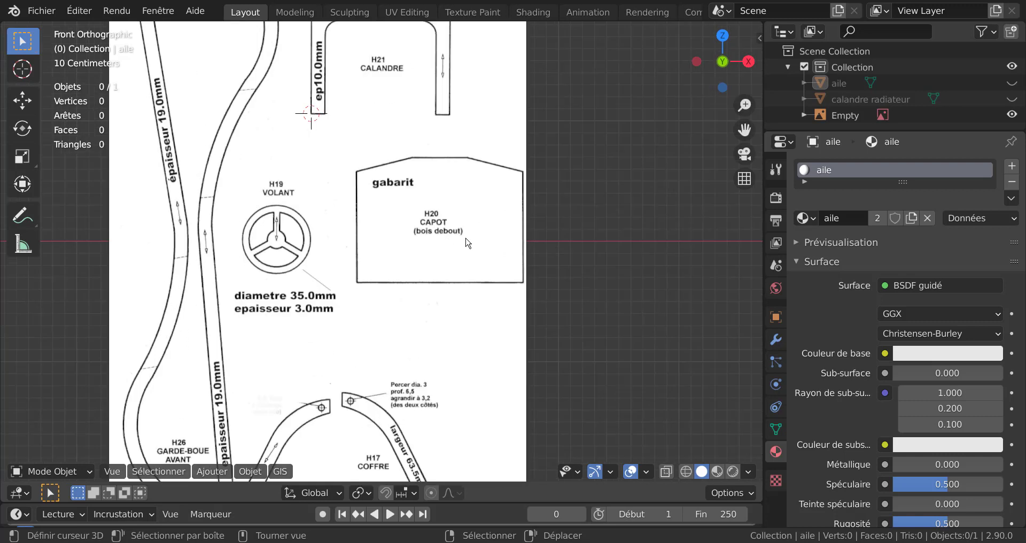
right_click(357, 283, "shift")
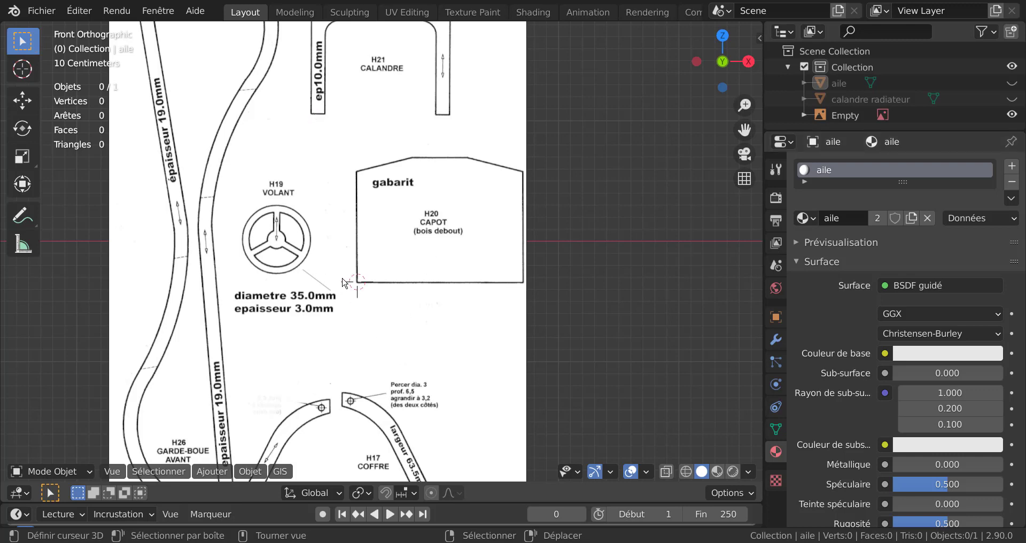
Step: Add a Single Vert mesh at the 3D cursor on the capot outline's lower-left corner
left_click(211, 473)
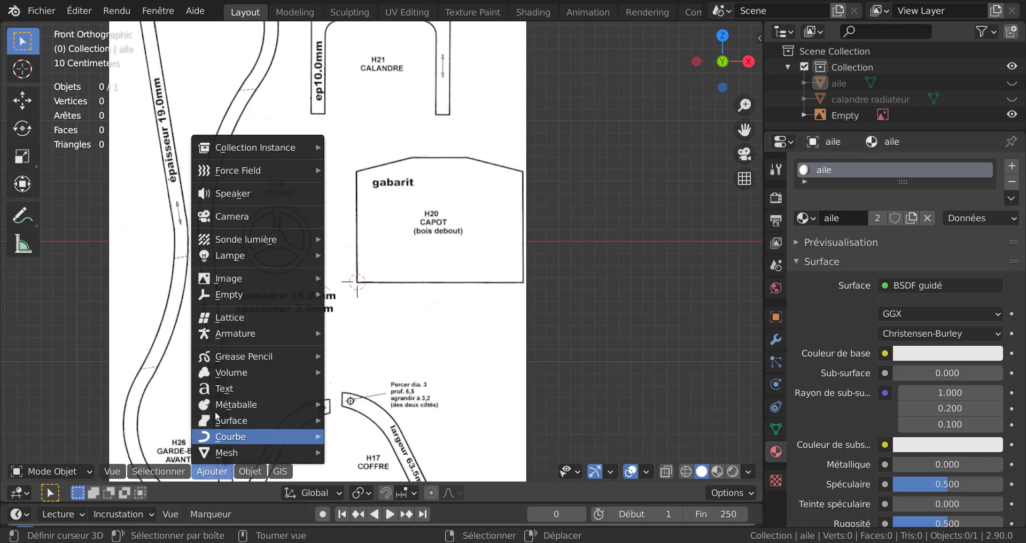
mouse_move(216, 455)
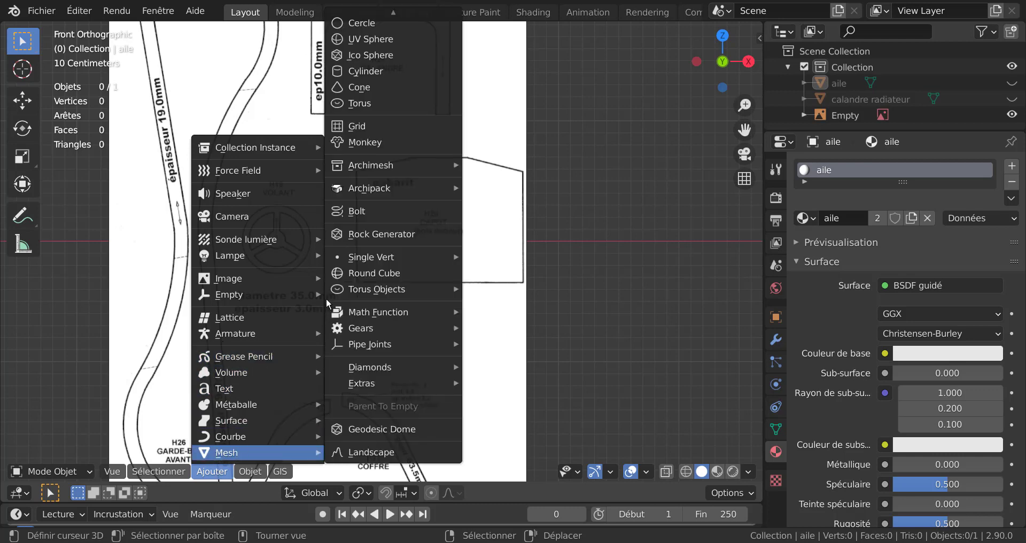
mouse_move(354, 256)
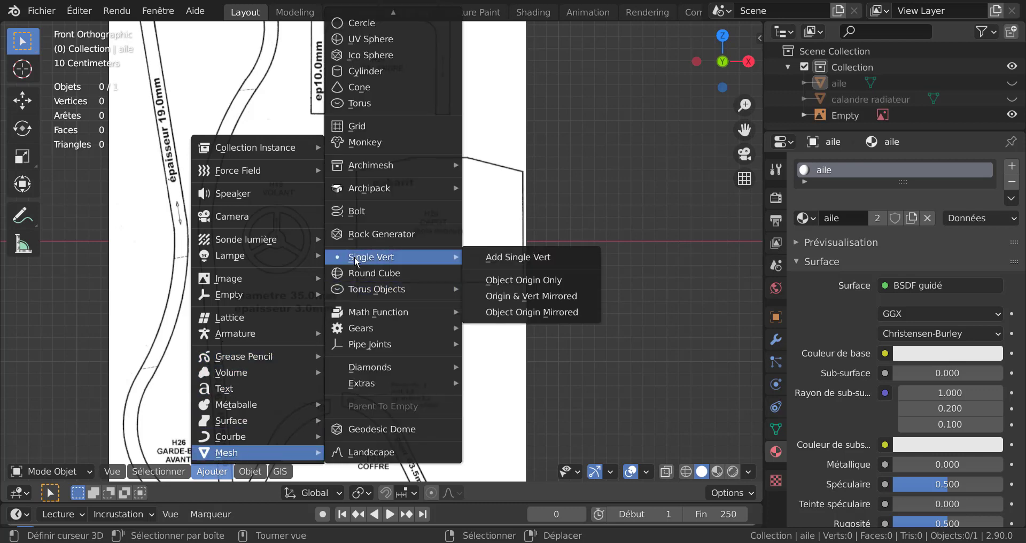
left_click(529, 255)
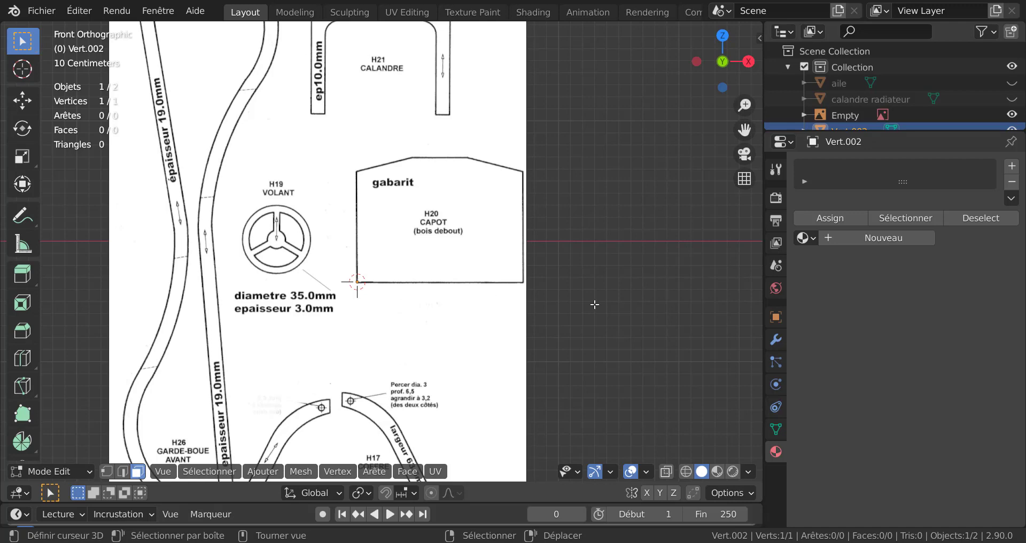
Step: Move the new vertex along the Y axis to the front of the template image, with vertex selection mode enabled
scroll(596, 303, "down", 2)
middle_click_drag(596, 304, 485, 323)
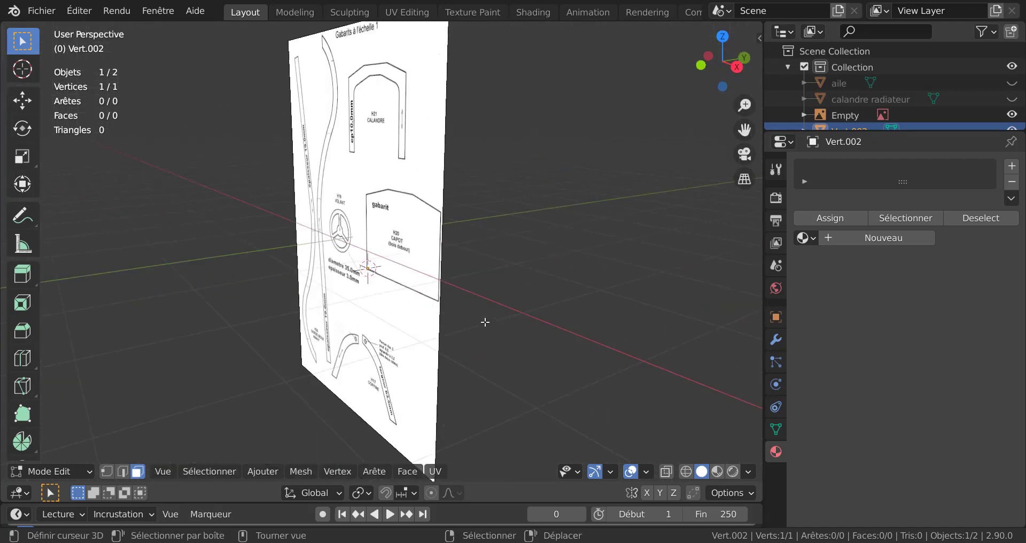
key("g")
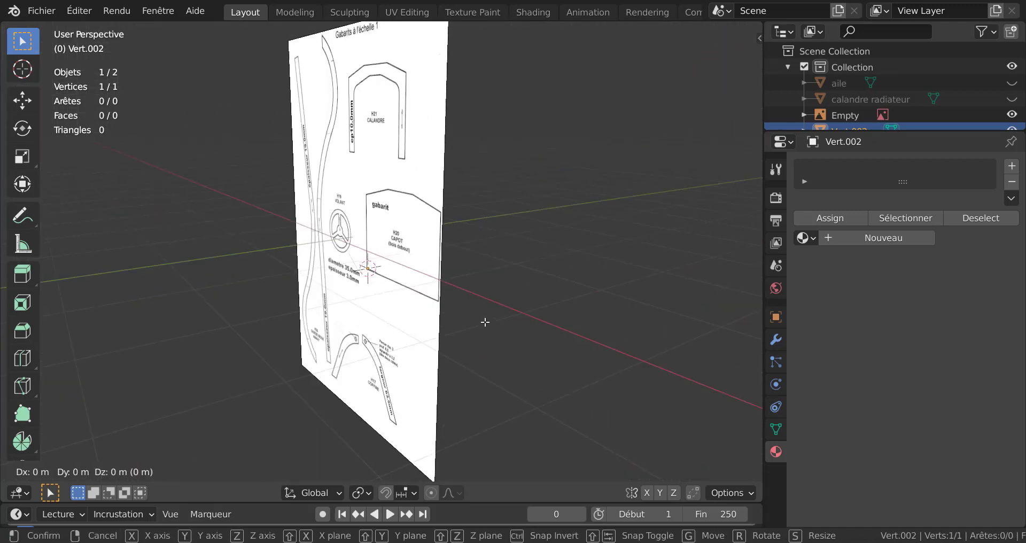
key("y")
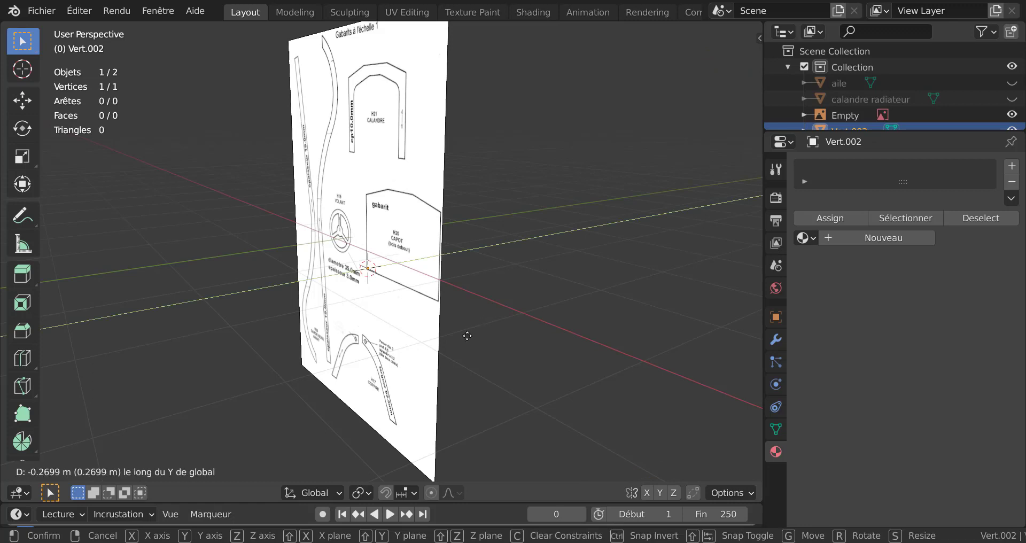
left_click(444, 331)
scroll(392, 308, "up", 2)
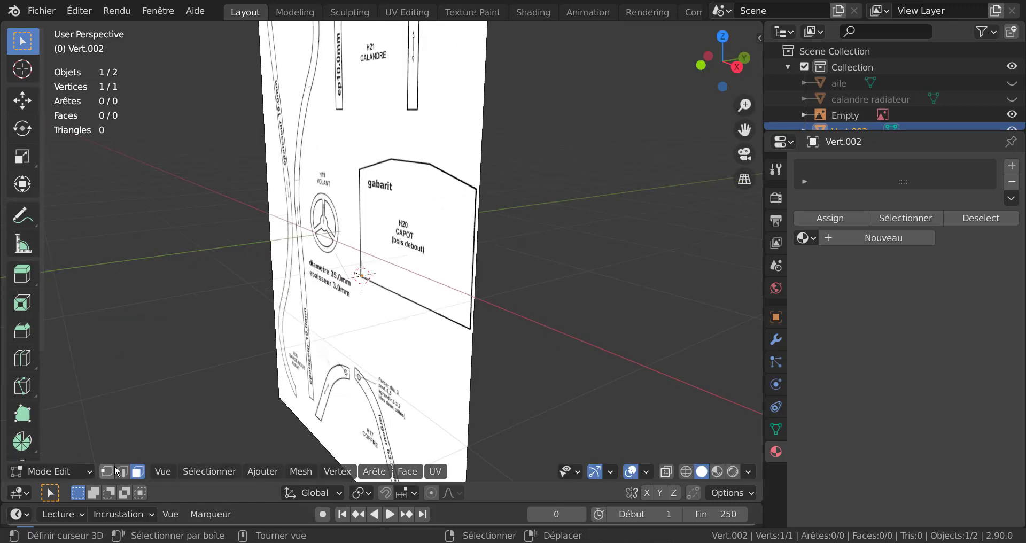
left_click(107, 471)
key("g")
key("y")
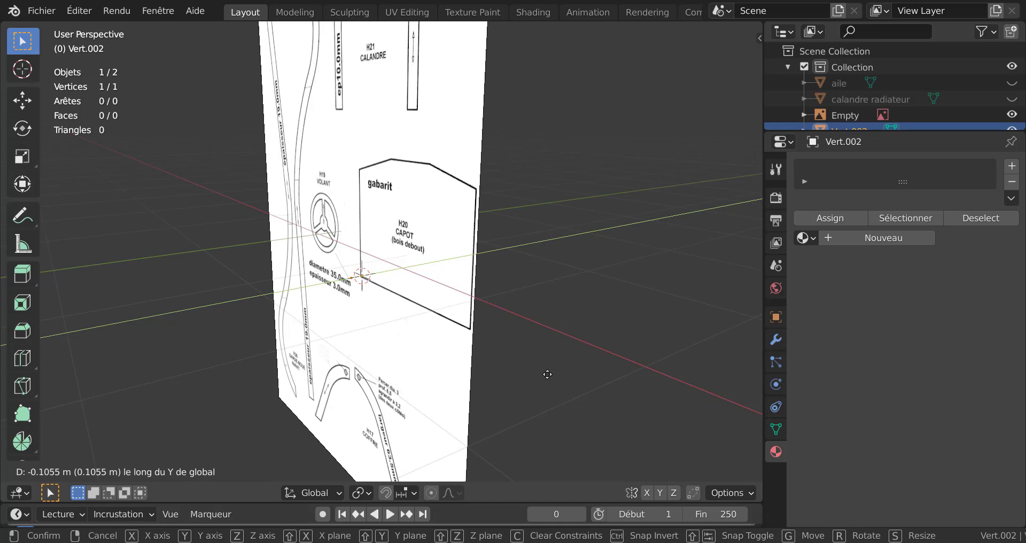
left_click(547, 375)
Step: In front view, extrude the vertex about 0.88 m up the capot's left side and about 0.49 m along the left slope
key("KP_1")
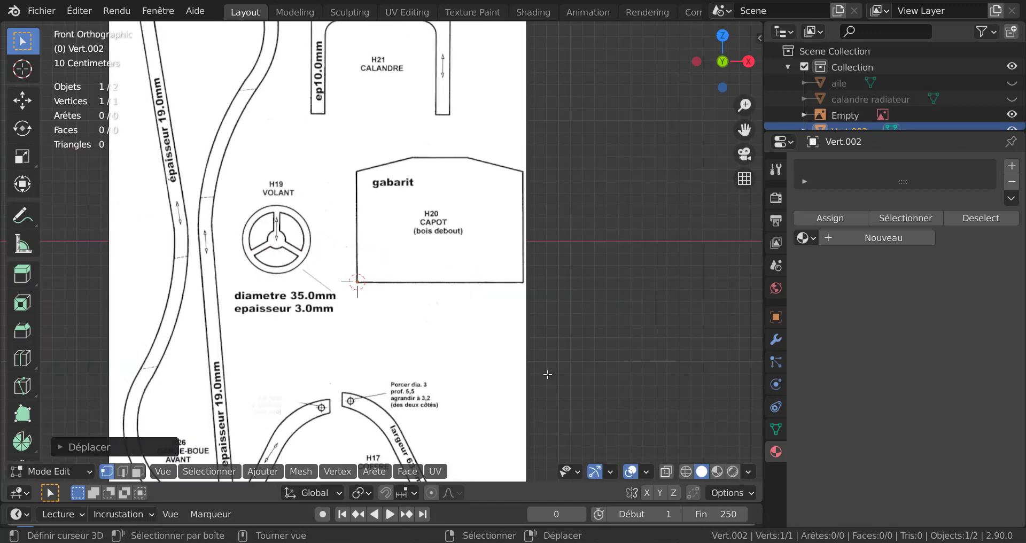
scroll(352, 304, "up", 2)
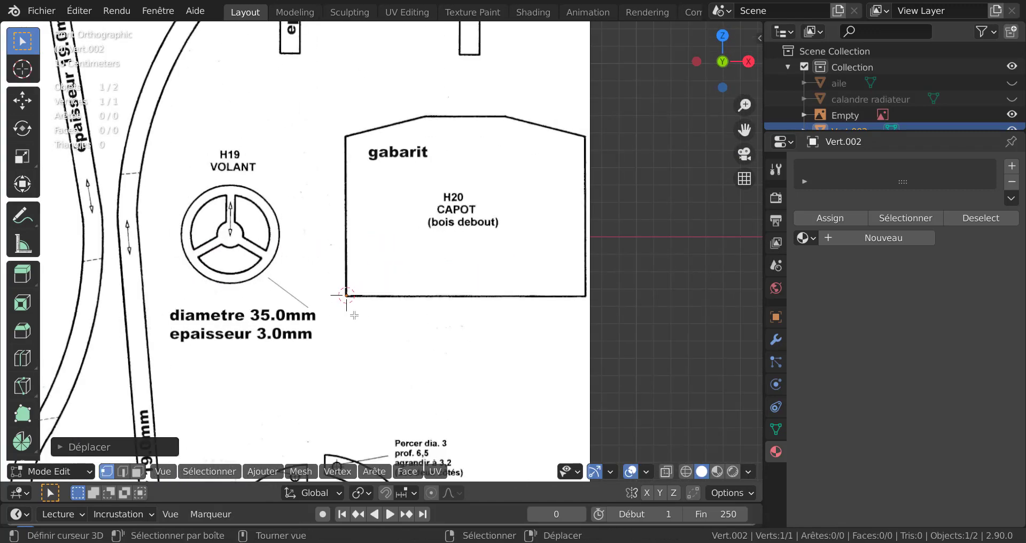
key("e")
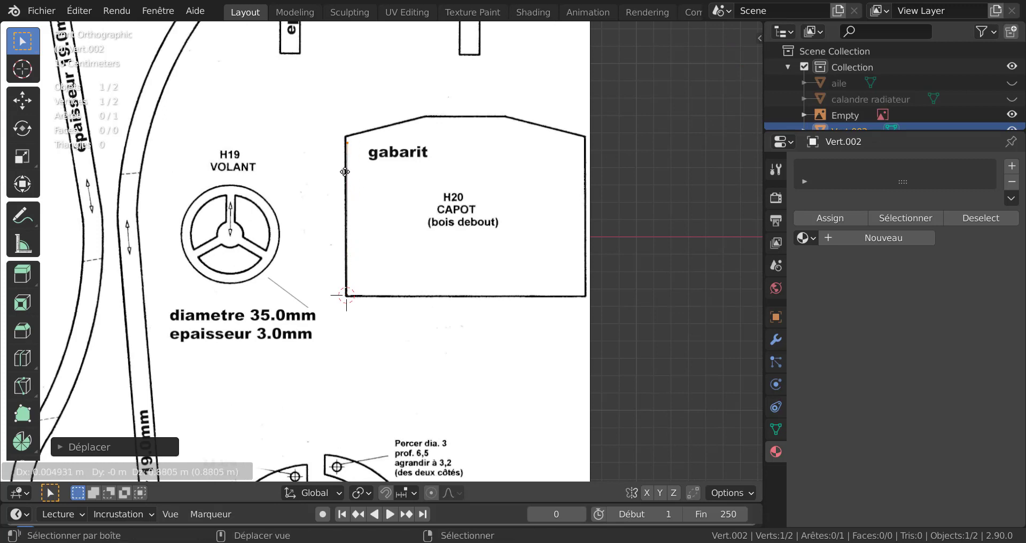
left_click(333, 143)
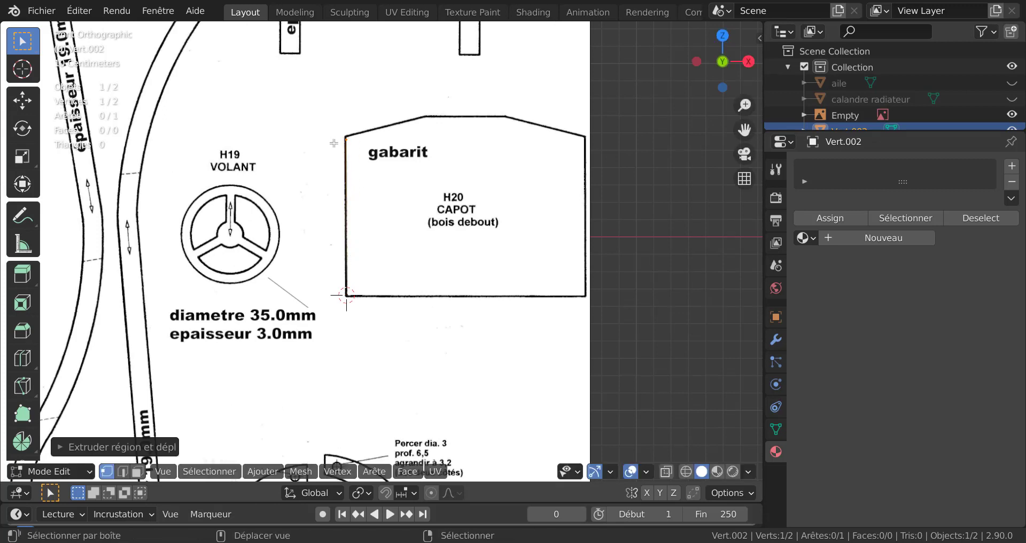
key("e")
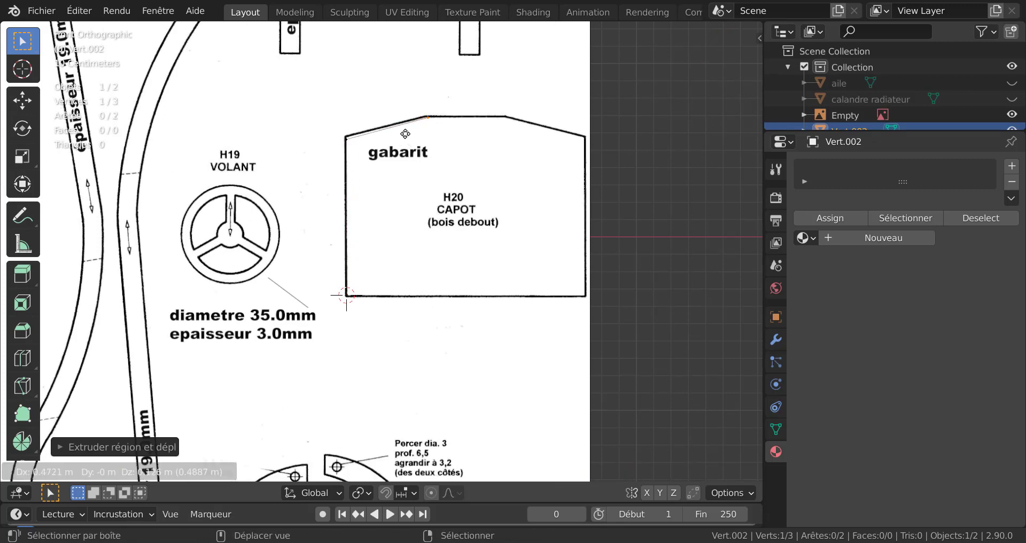
left_click(385, 133)
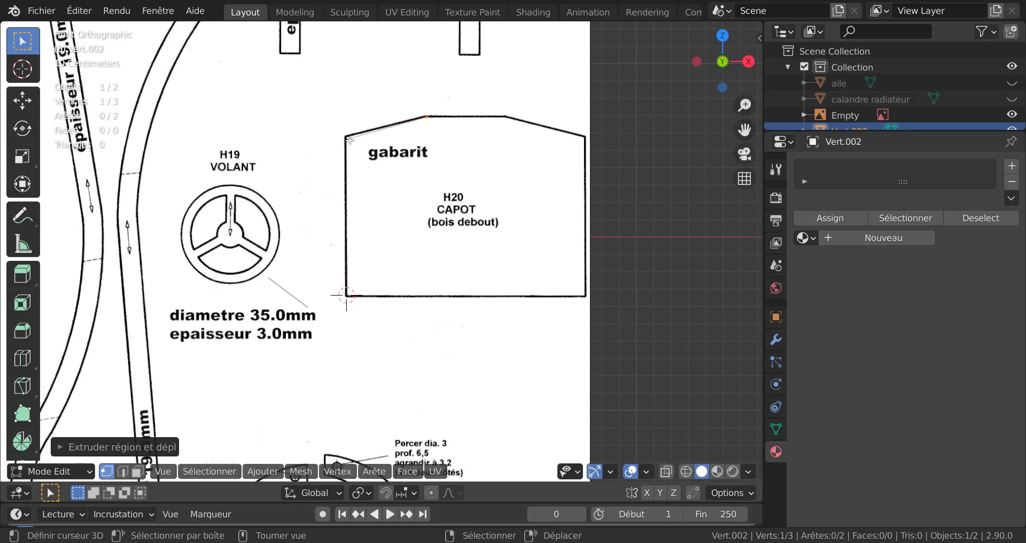
Step: Move the vertex at the top of the capot's left side along Z to align it with the outline's corner
scroll(369, 154, "up", 1)
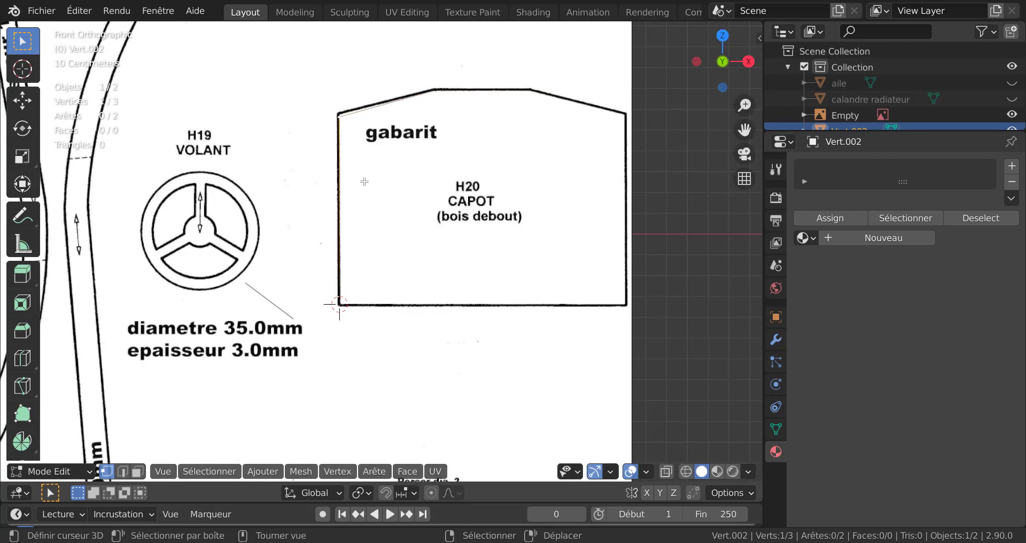
key("g")
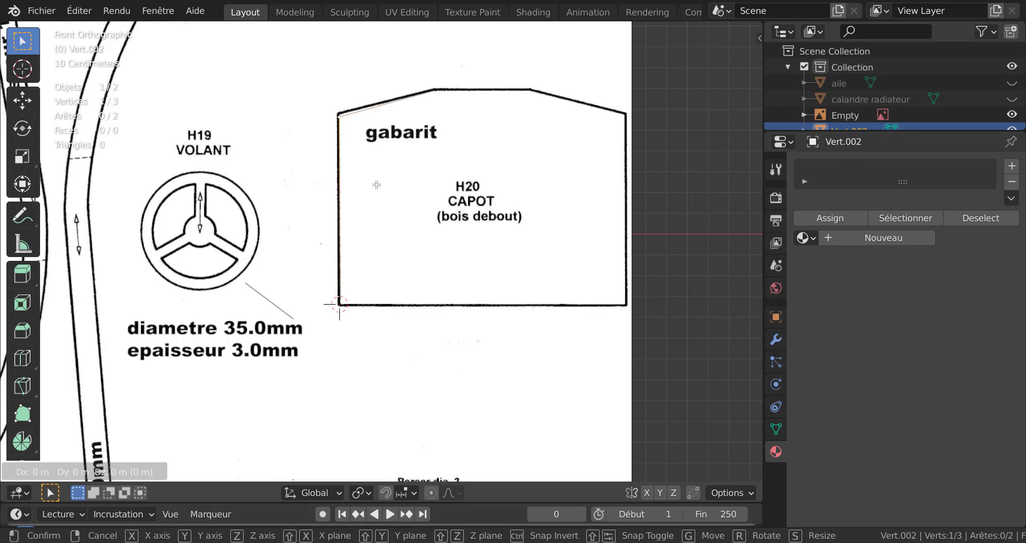
key("z")
left_click(377, 152)
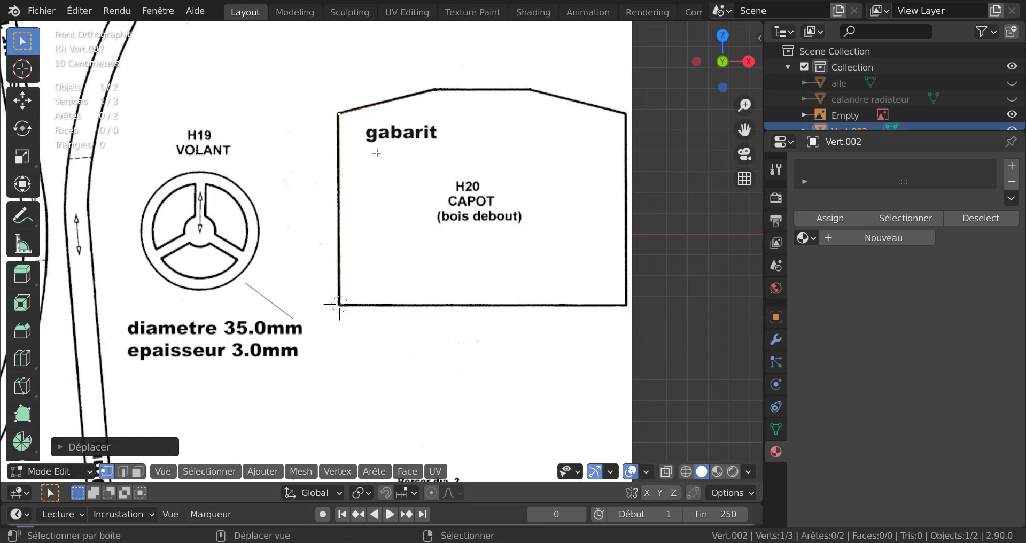
Step: Extrude from the left slope's upper vertex about 0.45 m along the capot's top edge and about 0.48 m down the right slope
right_click(434, 92)
middle_click_drag(415, 179, 388, 148, "shift")
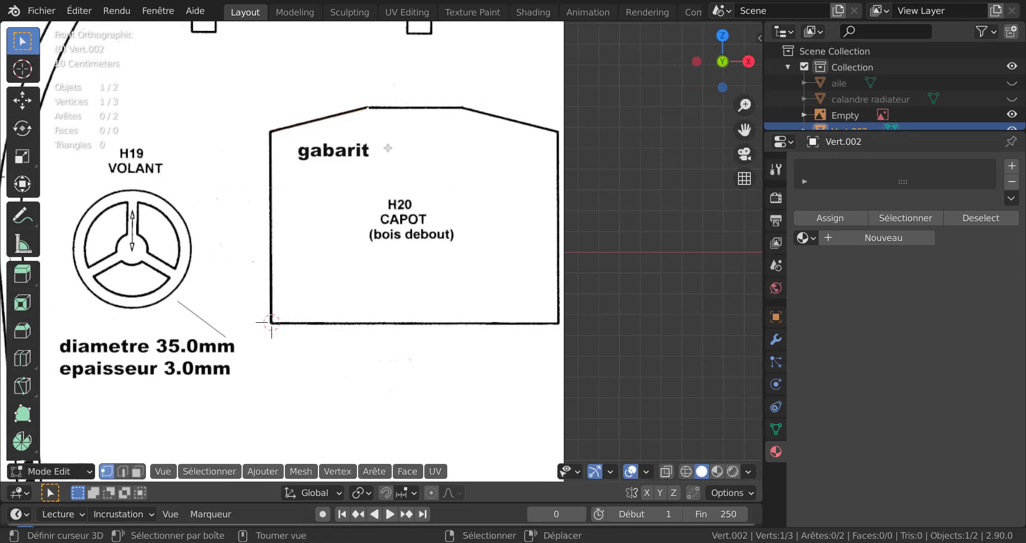
key("e")
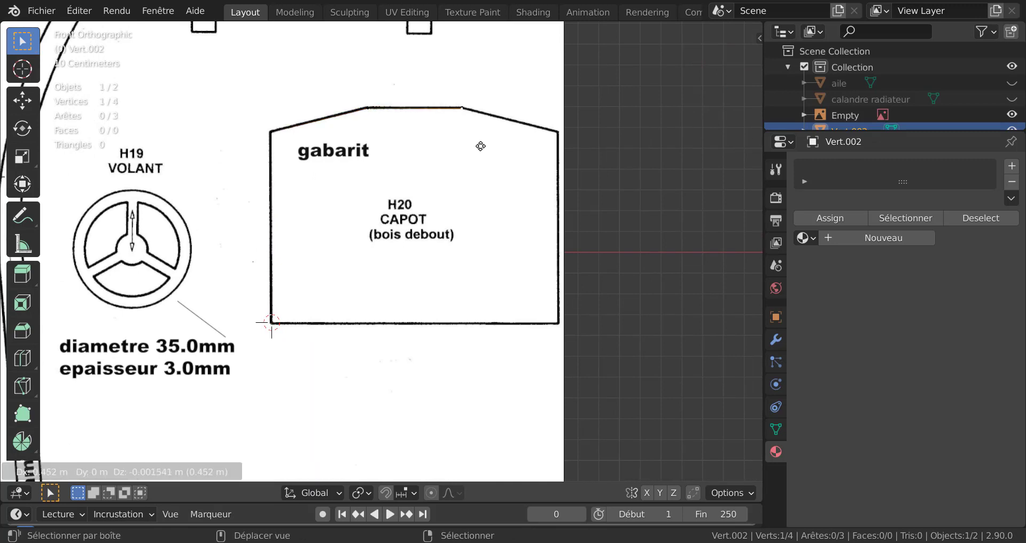
left_click(480, 146)
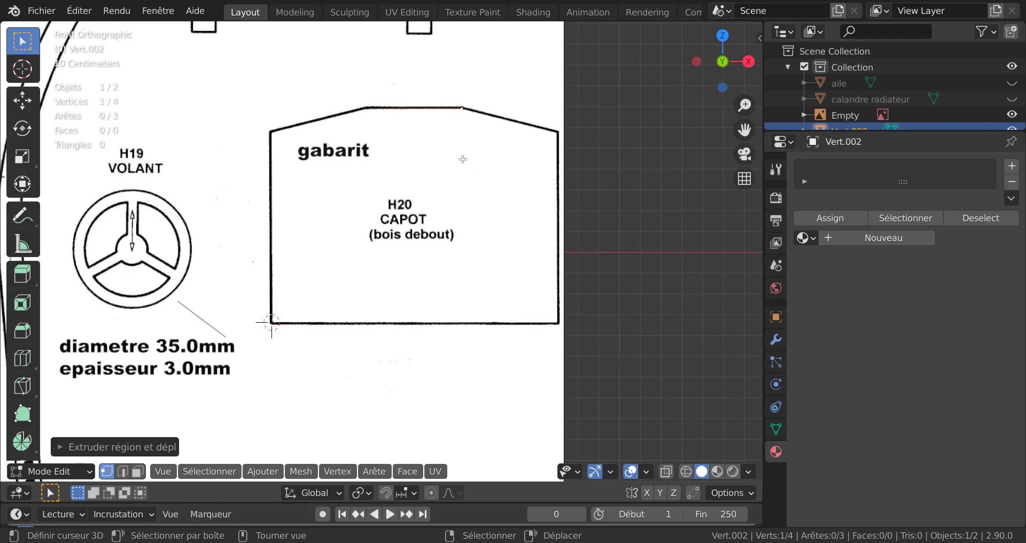
key("e")
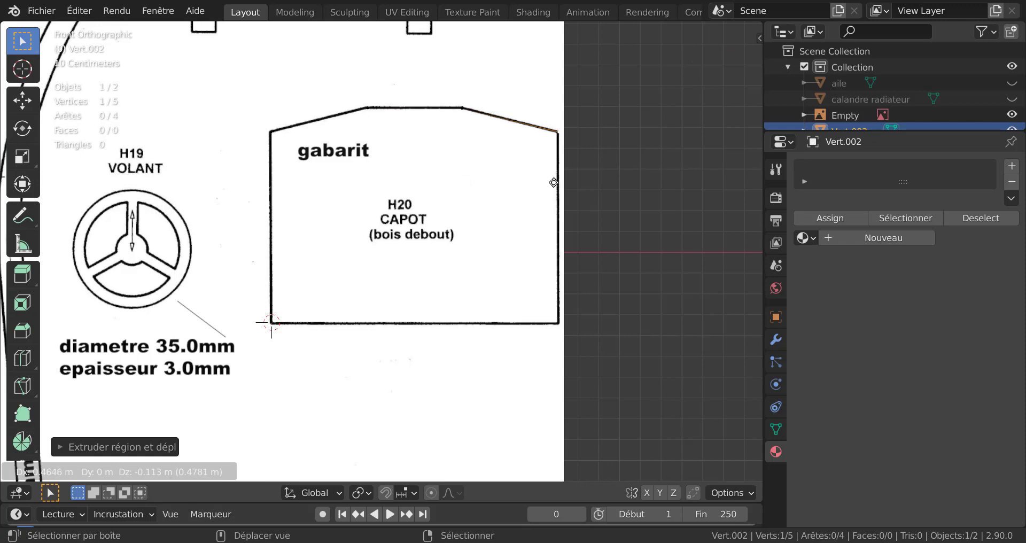
left_click(544, 188)
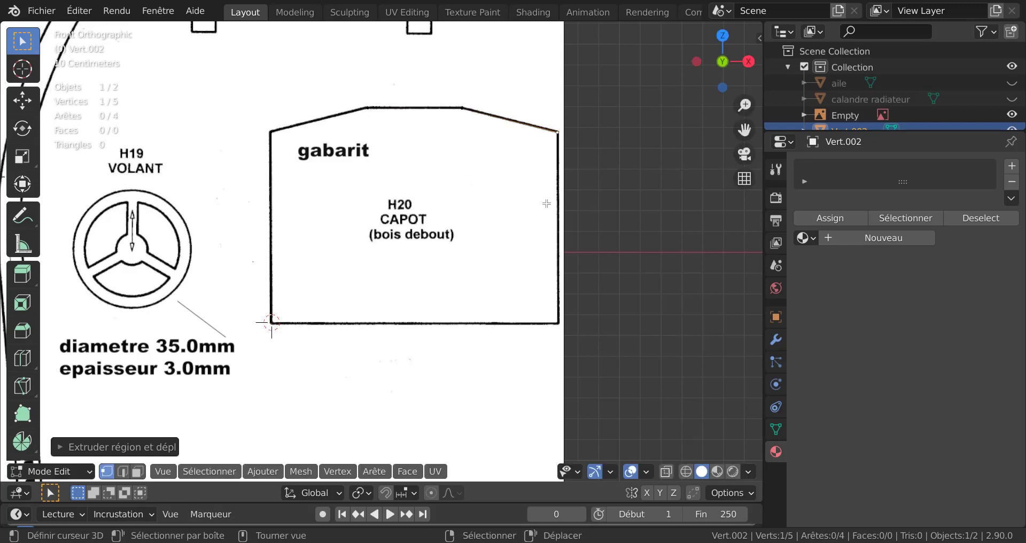
Step: Extrude the vertex at the end of the right slope straight down the capot's right side to the outline's lower corner
middle_click_drag(546, 204, 466, 168, "shift")
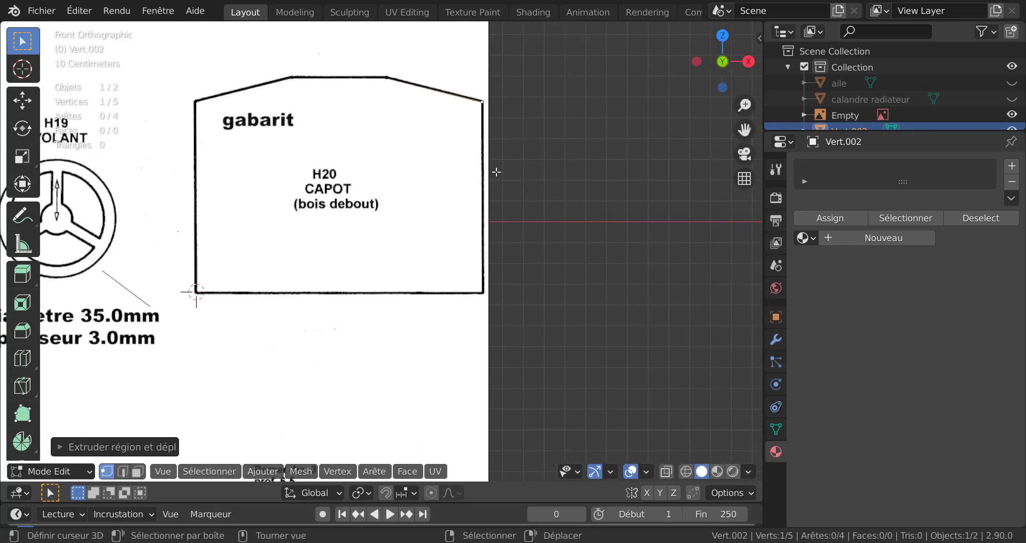
key("e")
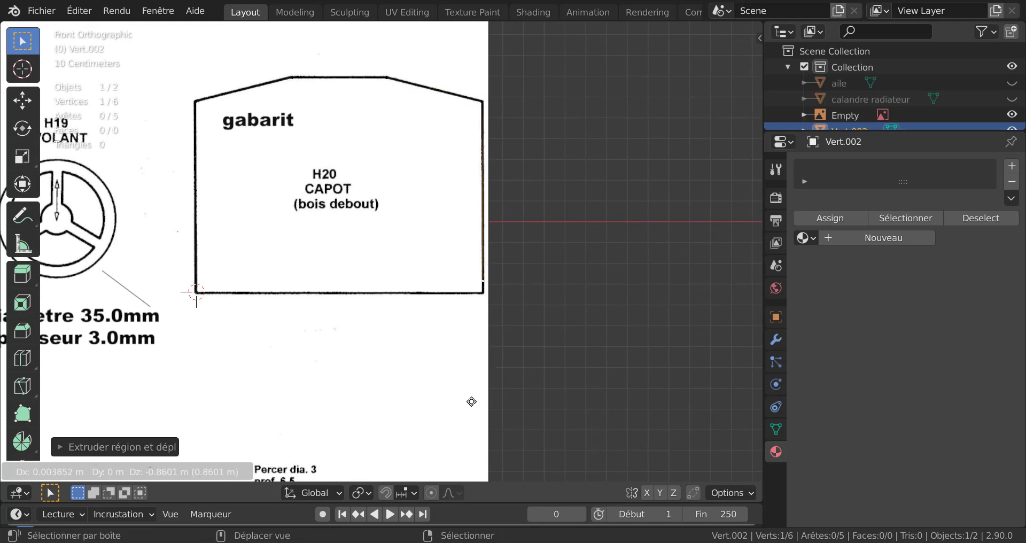
left_click(475, 36)
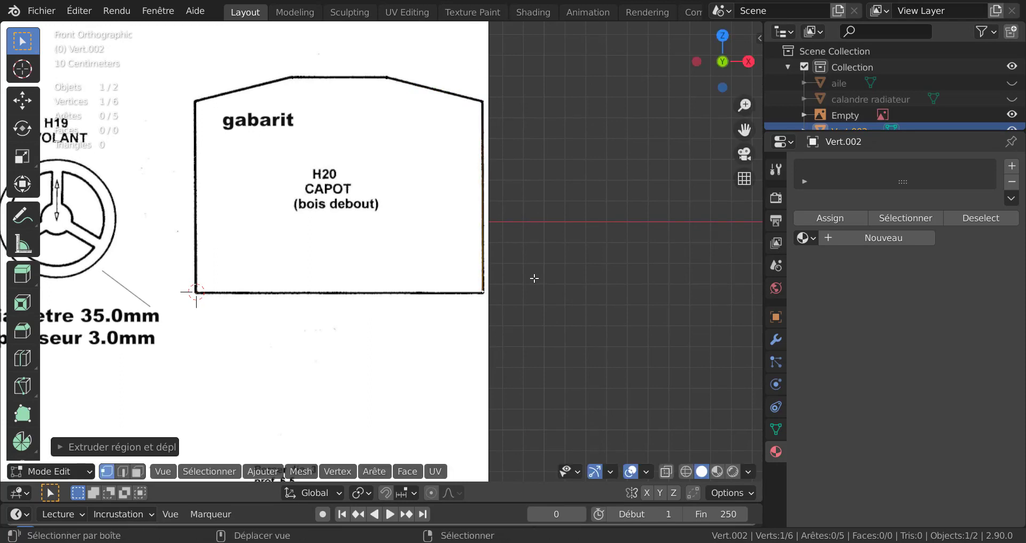
Step: Close the capot outline with an edge joining its two bottom corner vertices
middle_click_drag(395, 362, 474, 323, "shift")
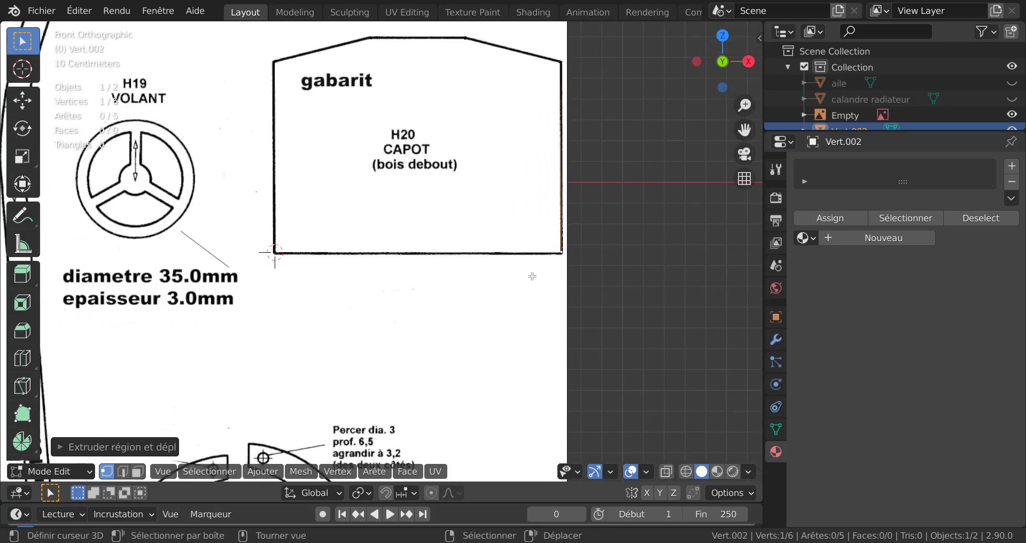
left_click(562, 254)
left_click(274, 253, "shift")
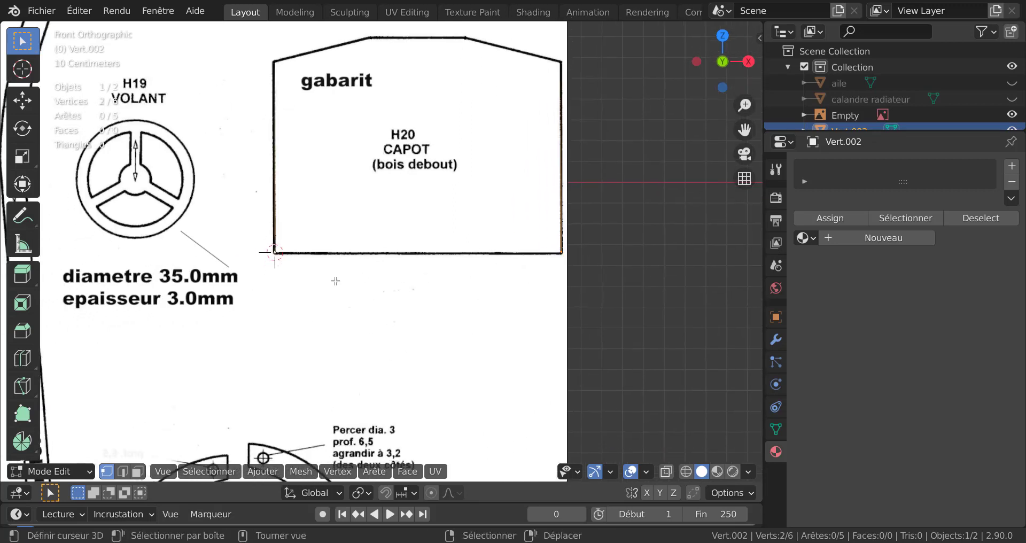
key("f")
left_click(393, 301)
scroll(425, 238, "down", 2)
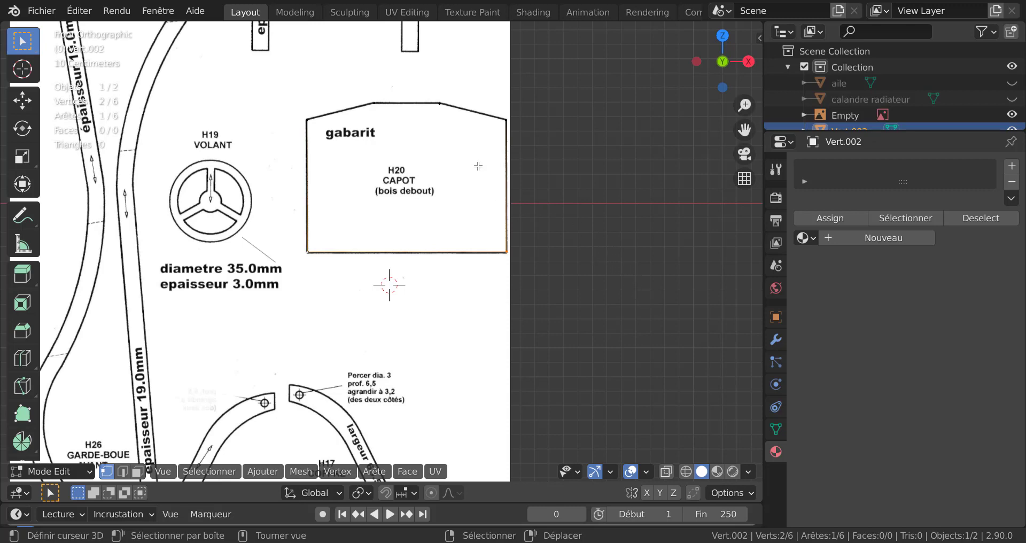
Step: Move the vertex where the capot's top edge meets the right slope onto the template outline's corner
scroll(451, 130, "up", 1)
middle_click_drag(458, 134, 393, 246, "shift")
scroll(393, 246, "up", 2)
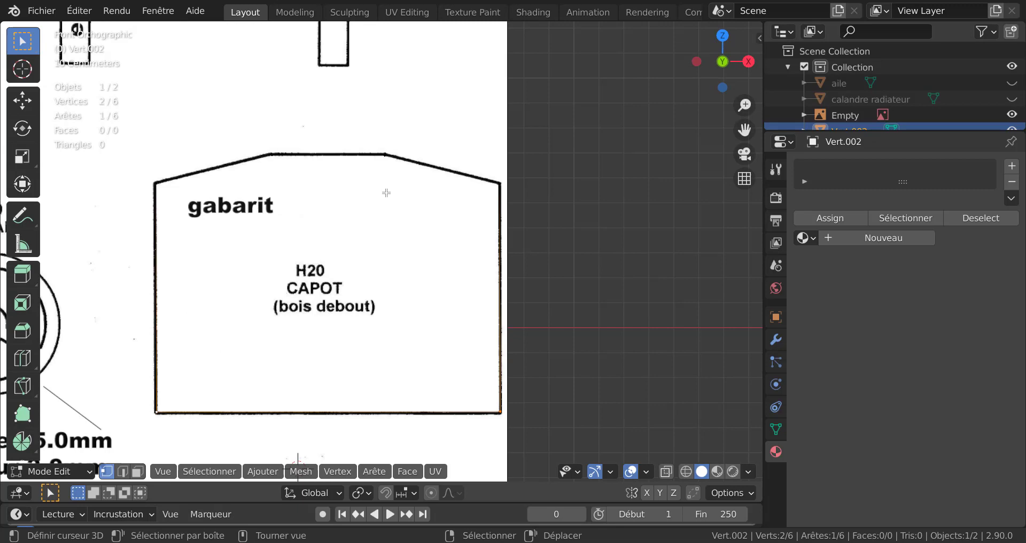
left_click(385, 155)
scroll(405, 236, "up", 3)
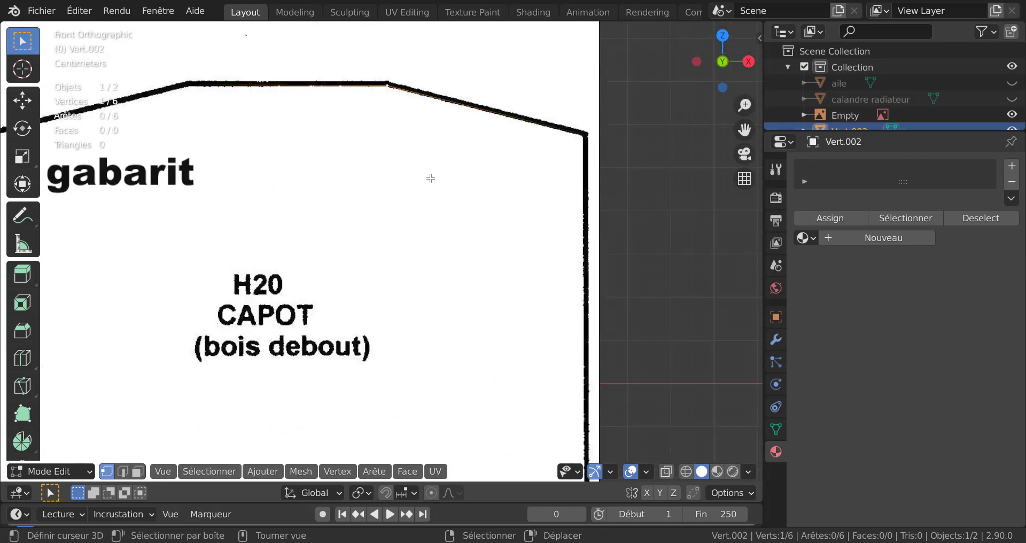
middle_click_drag(422, 210, 441, 277, "shift")
scroll(436, 275, "up", 1)
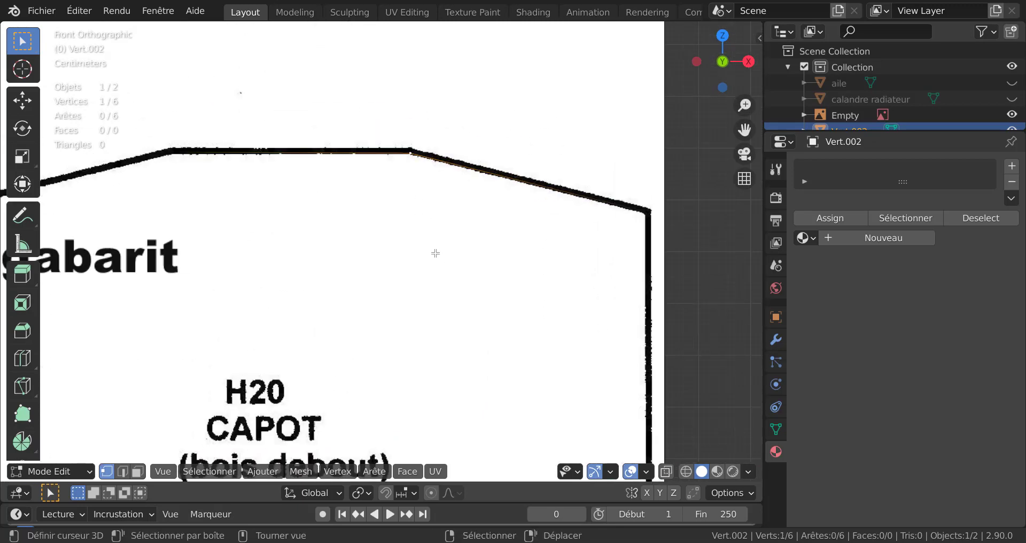
key("g")
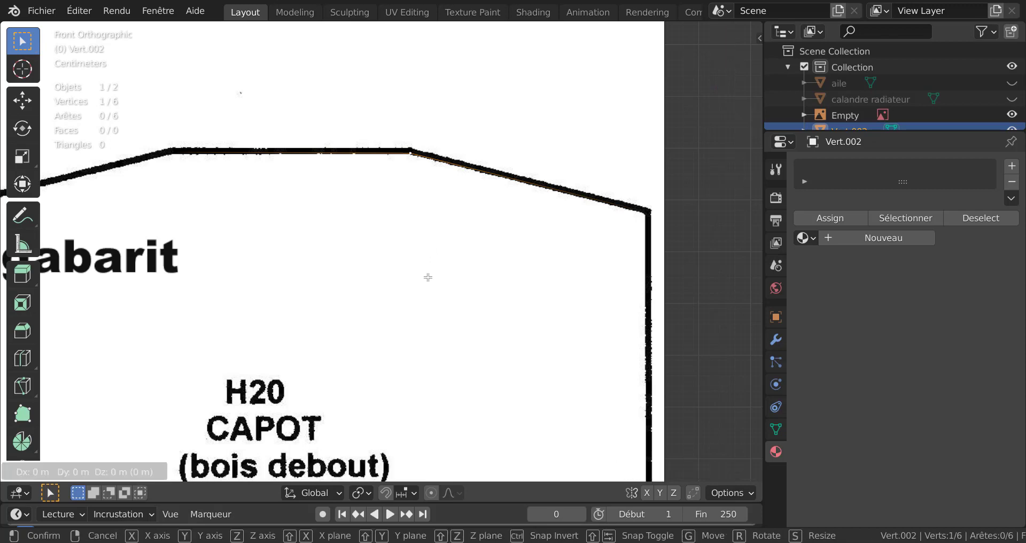
left_click(428, 294)
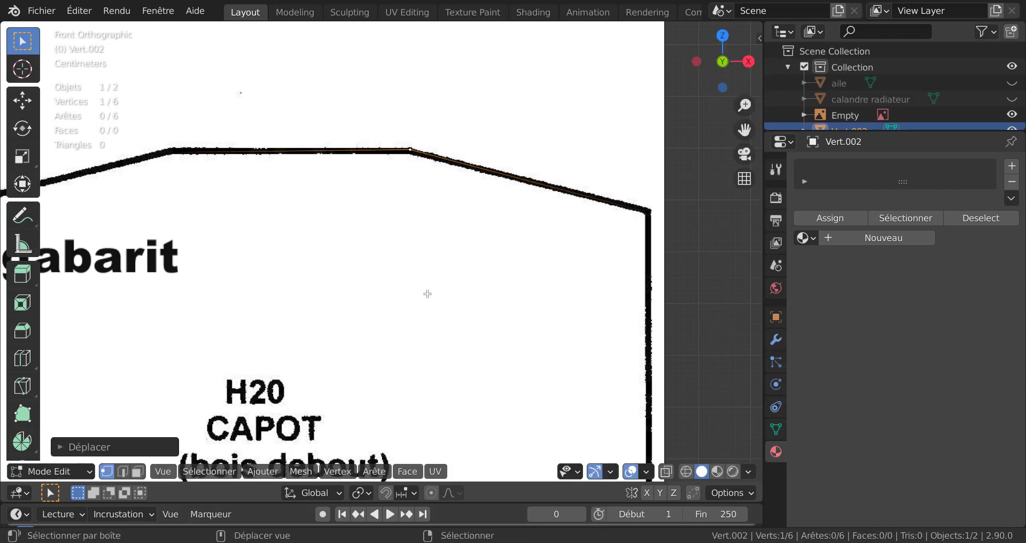
Step: Enlarge the outliner, hide the Empty template image and deselect the capot's vertices
scroll(427, 294, "down", 6)
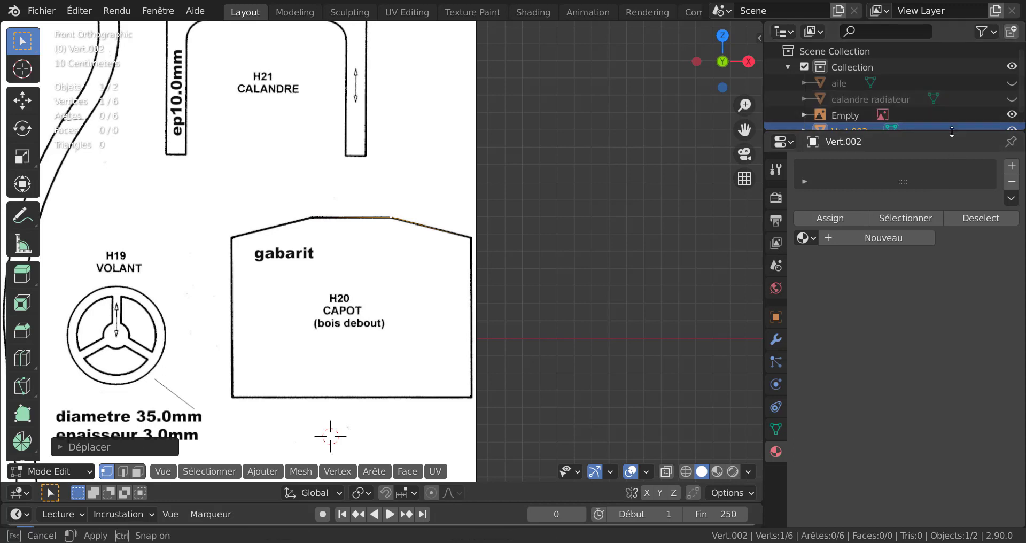
left_click_drag(951, 133, 951, 213)
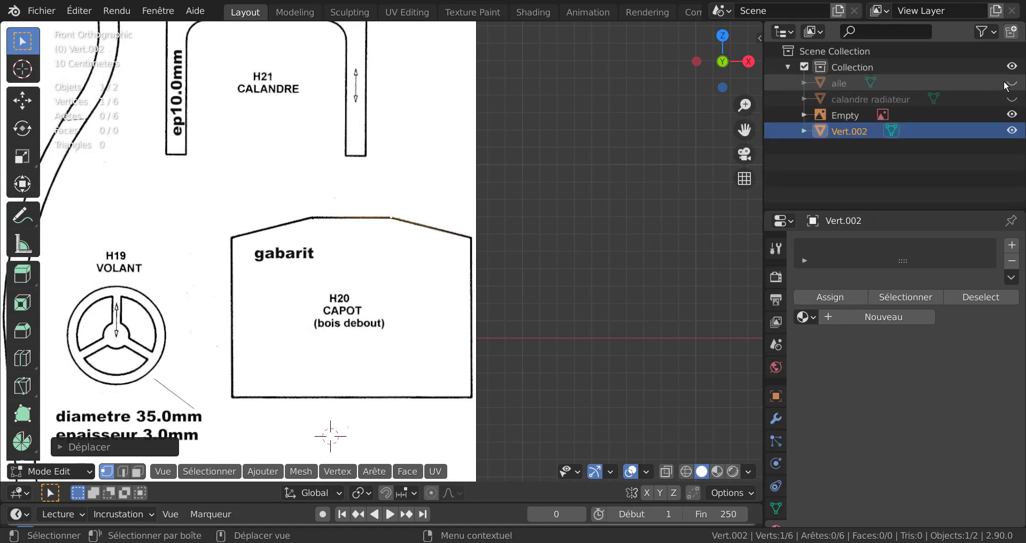
left_click(1013, 115)
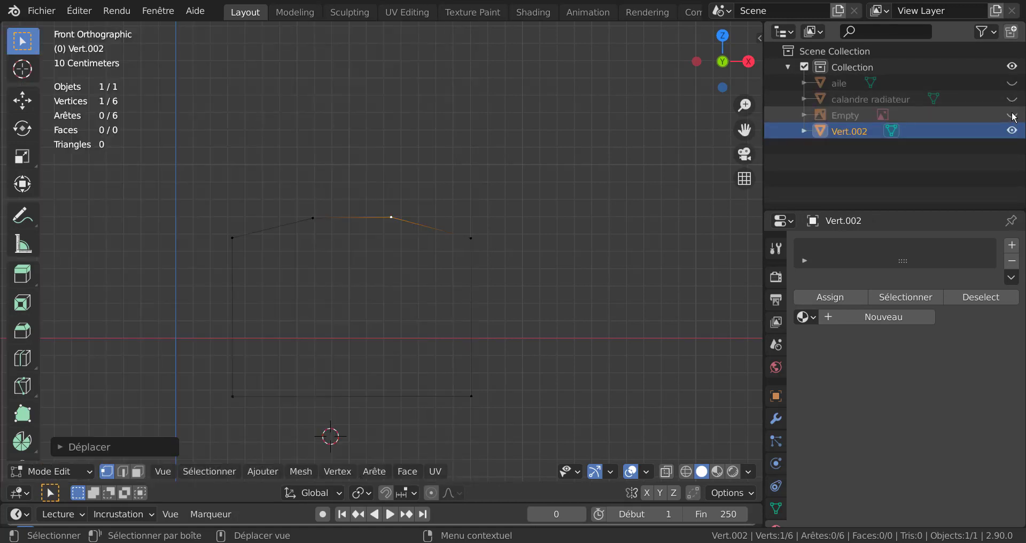
left_click(575, 298)
middle_click_drag(569, 330, 595, 237, "shift")
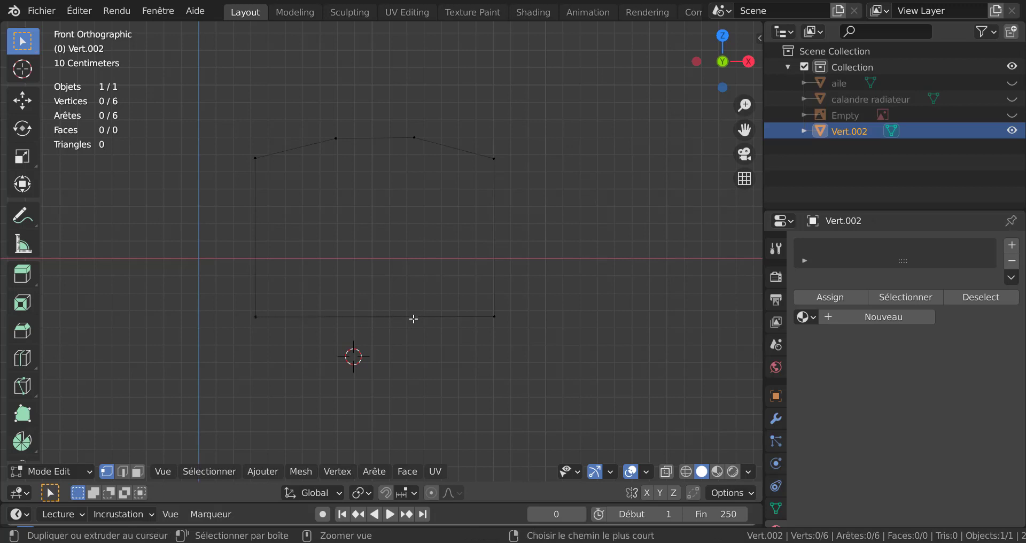
Step: Add a loop-cut vertex on the capot's bottom edge and slide it below the top edge's right vertex
key("ctrl+r")
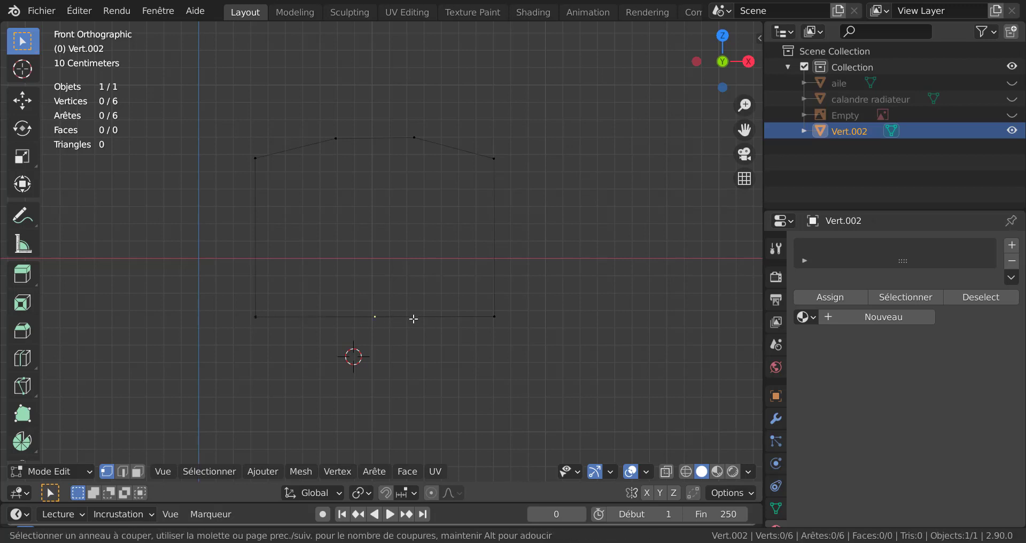
left_click(413, 319)
right_click(413, 319)
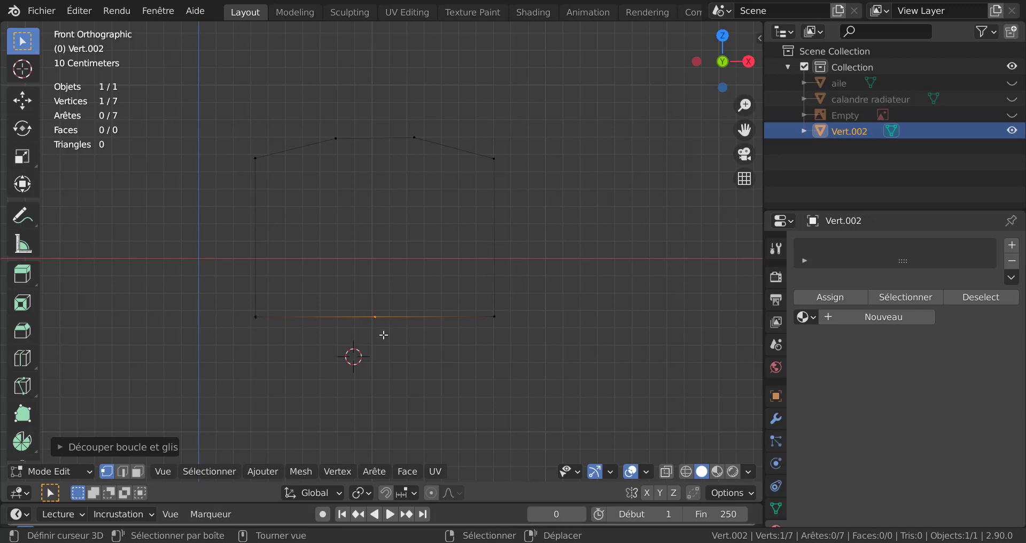
scroll(384, 335, "up", 1)
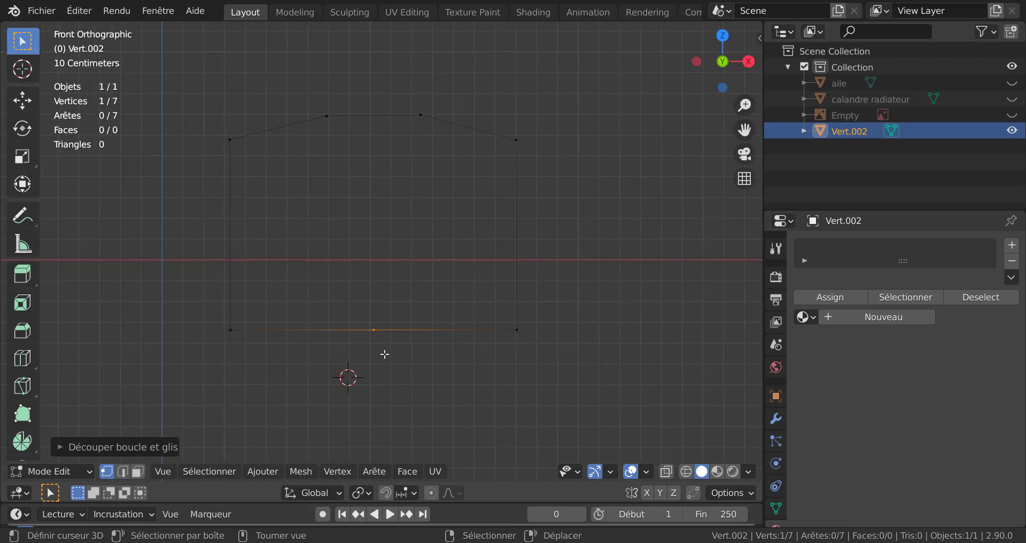
key("shift+v")
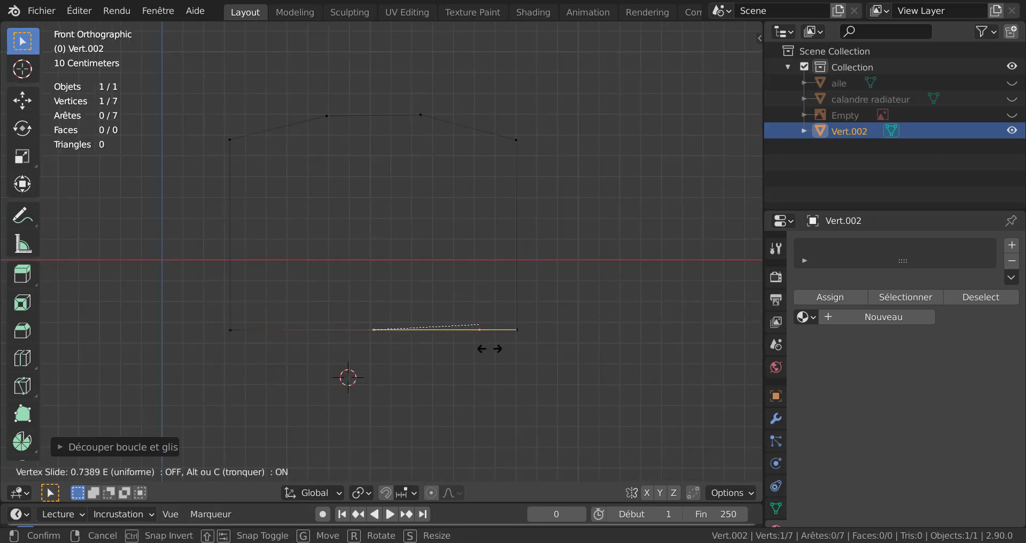
left_click(429, 351)
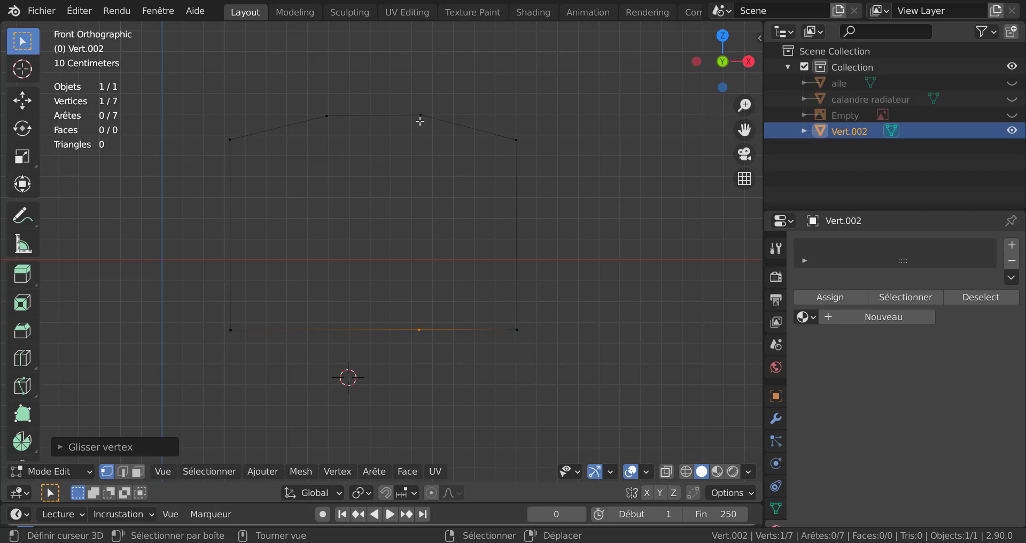
Step: Fill a face between the capot's right slope, its right side and the new bottom vertex
left_click(421, 122, "shift")
left_click(527, 316, "shift")
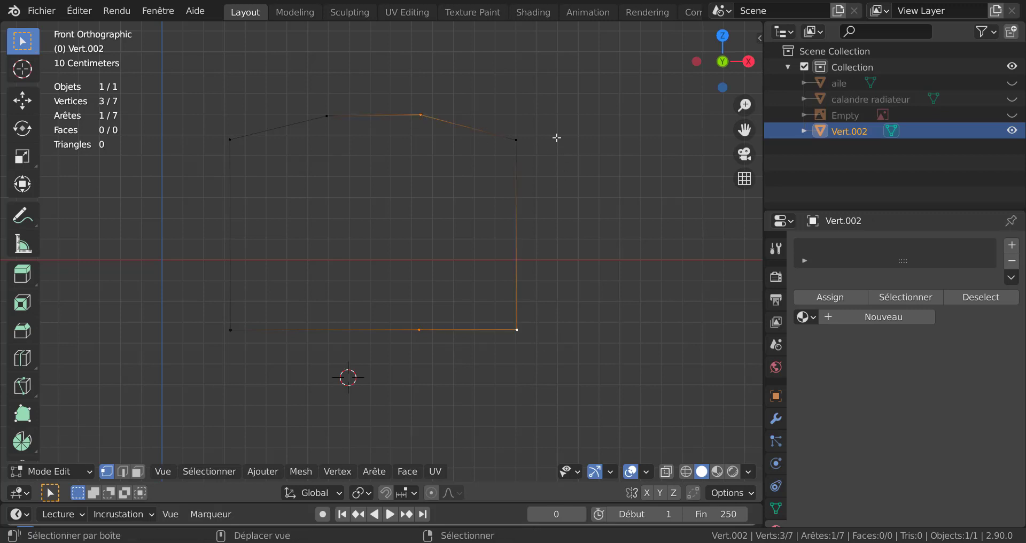
left_click(523, 129, "shift")
key("f")
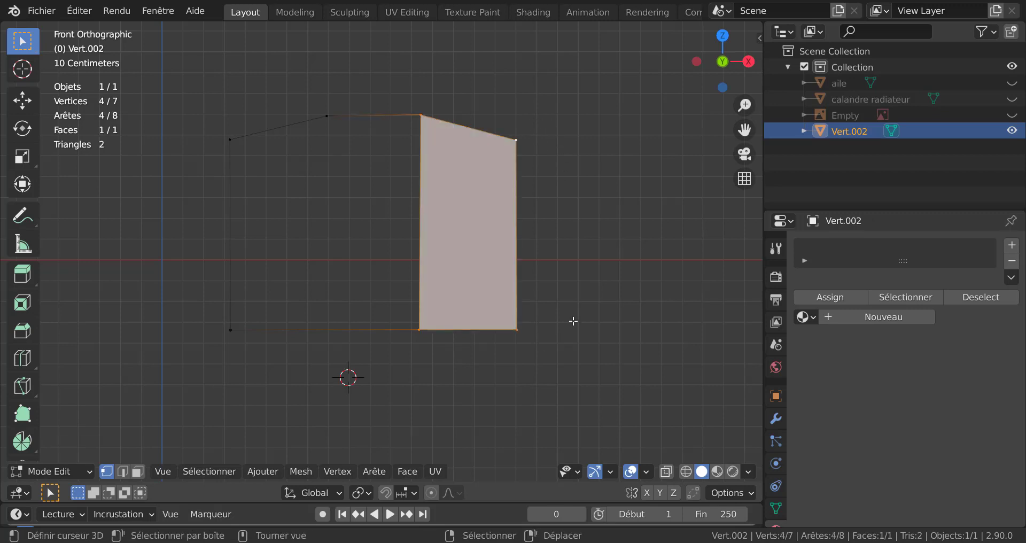
Step: Cut the remaining left part of the bottom edge at its midpoint and fill the capot's middle face
key("ctrl+r")
left_click(319, 328)
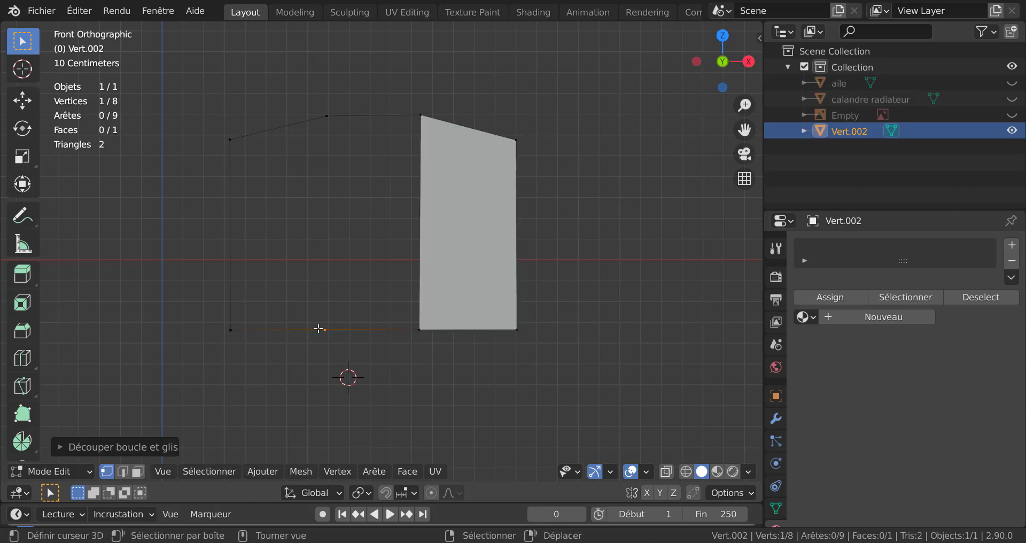
left_click(328, 119)
left_click(323, 326, "shift")
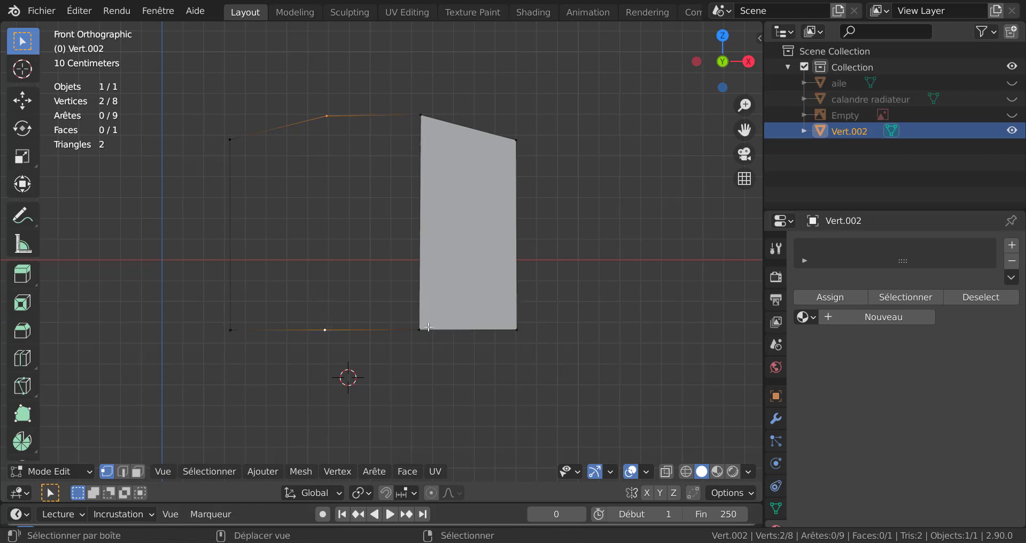
left_click(428, 327, "shift")
left_click(432, 110, "shift")
key("f")
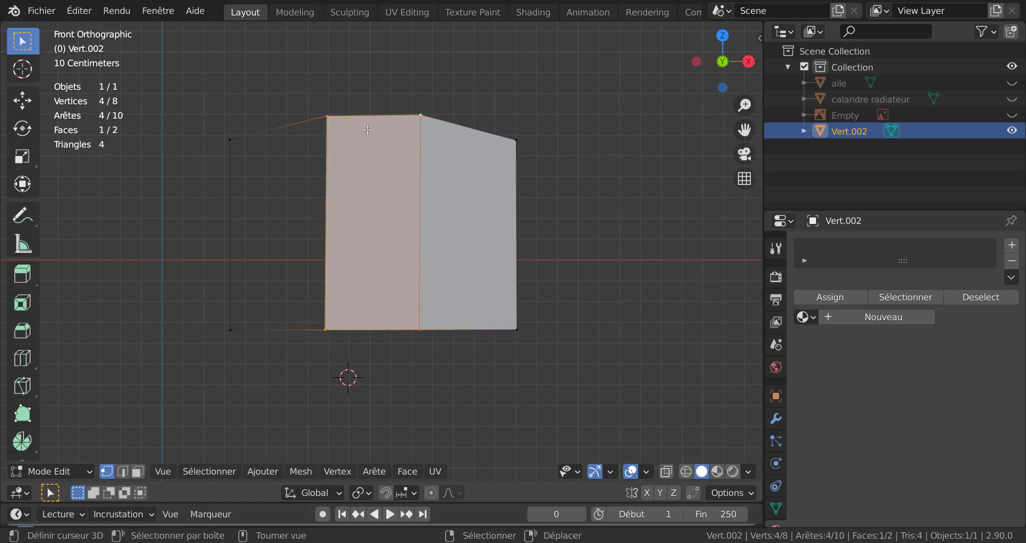
Step: Fill the capot's left face from the four vertices around the left slope and left side
left_click(311, 115)
left_click(223, 151, "shift")
left_click(217, 316, "shift")
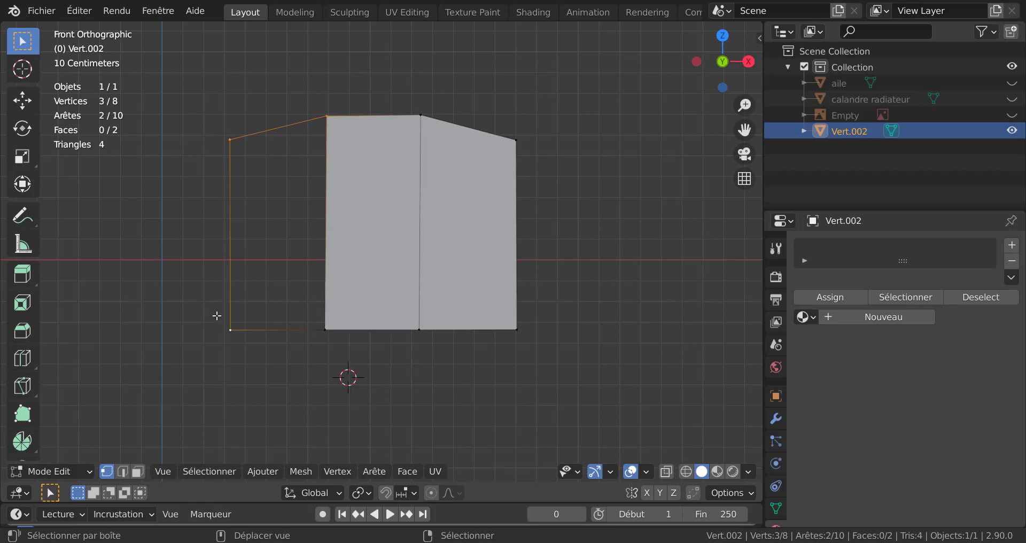
left_click(315, 333, "shift")
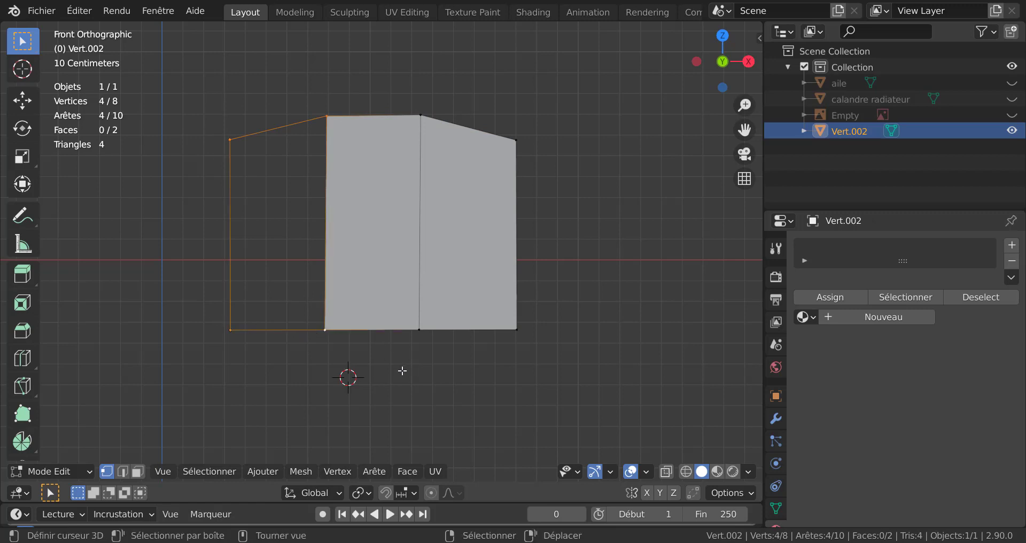
key("f")
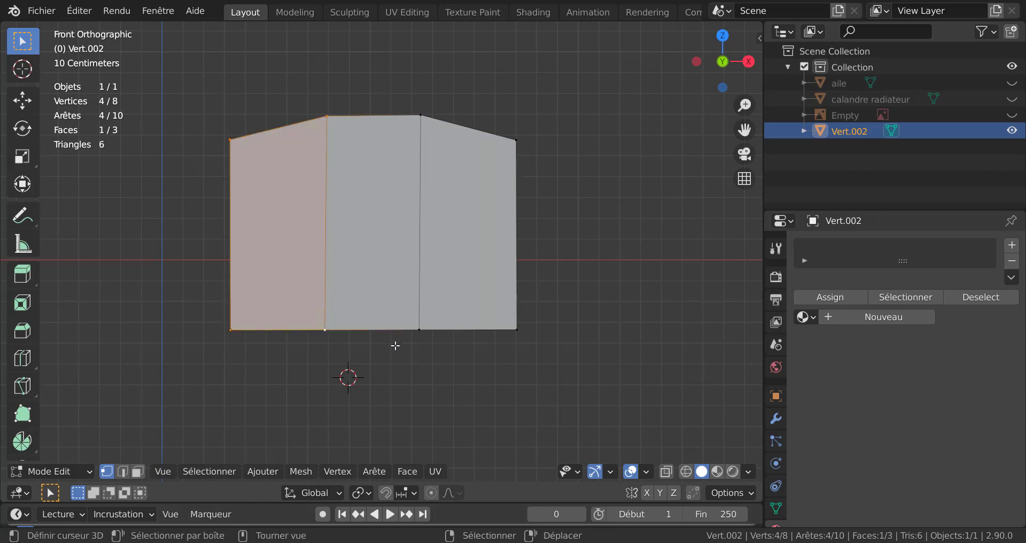
Step: Slide the two inner bottom vertices slightly right along the bottom edge, aligning each with the top vertex above it
left_click(328, 342)
key("shift+v")
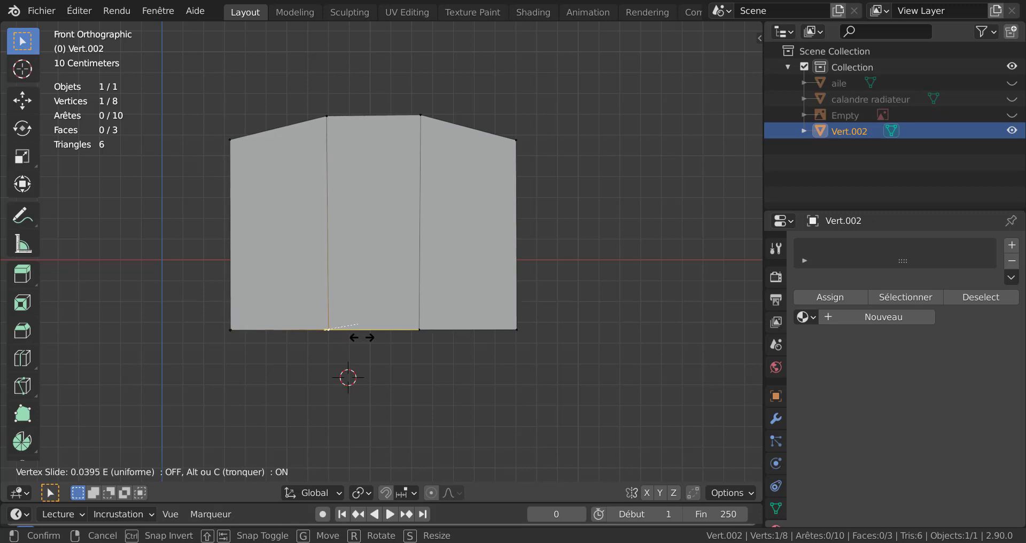
left_click(361, 337)
left_click(435, 330)
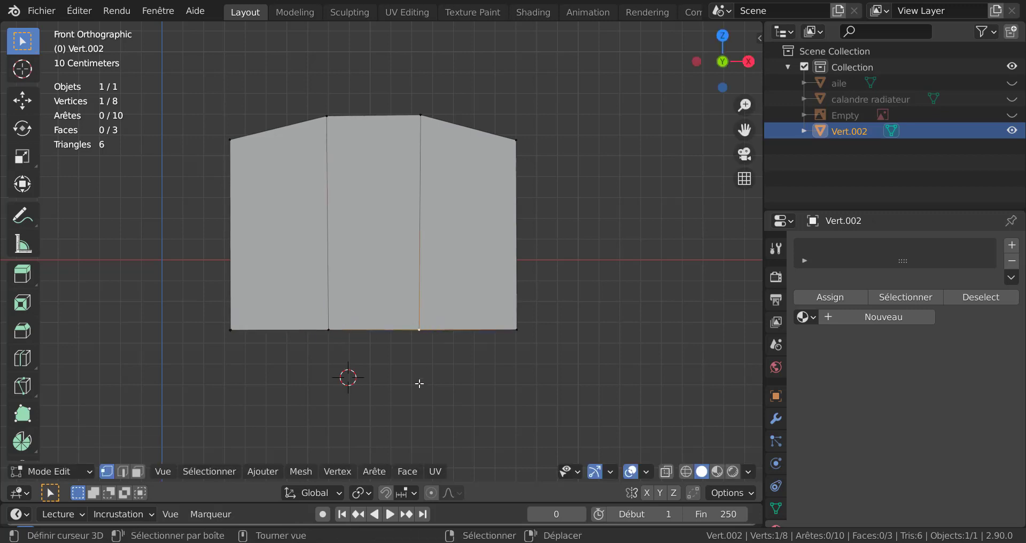
key("shift+v")
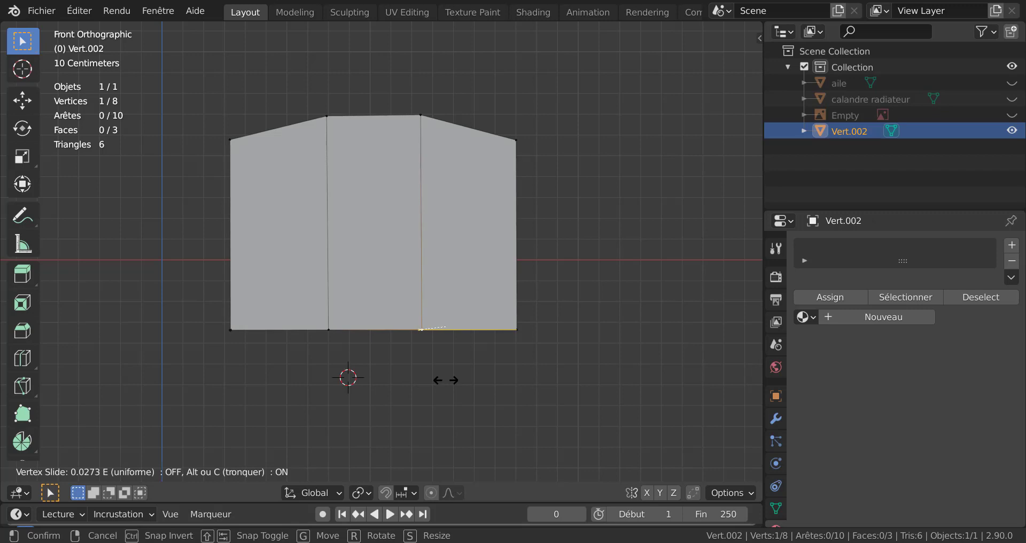
left_click(445, 379)
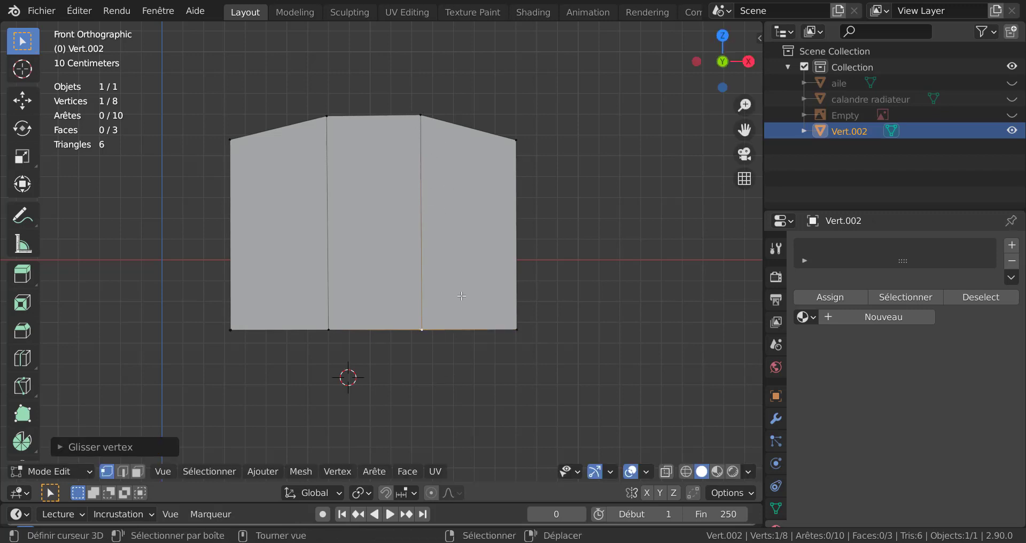
Step: Extrude the whole capot profile straight back along its normal by about 2.4 m to form a solid block
scroll(472, 272, "down", 6)
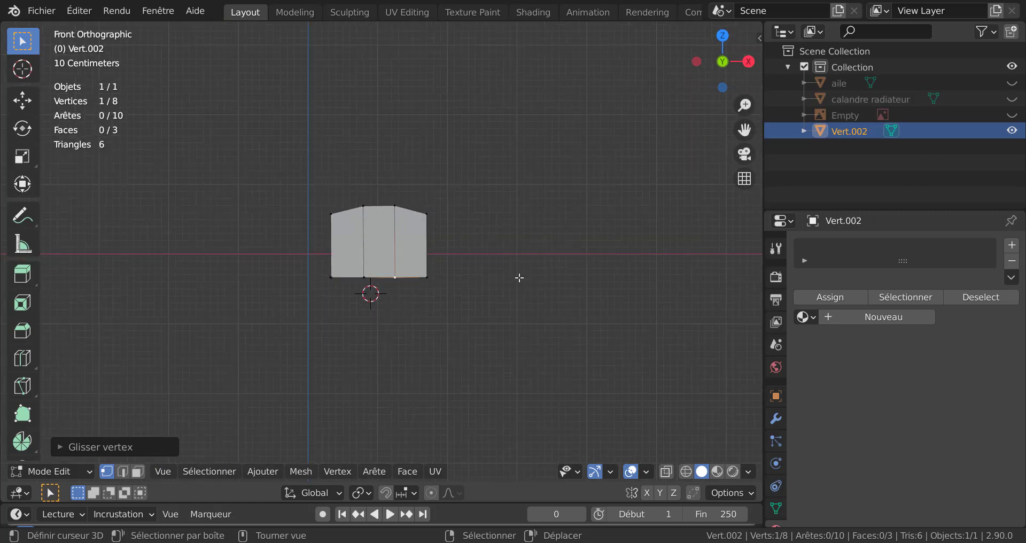
middle_click_drag(518, 278, 401, 345)
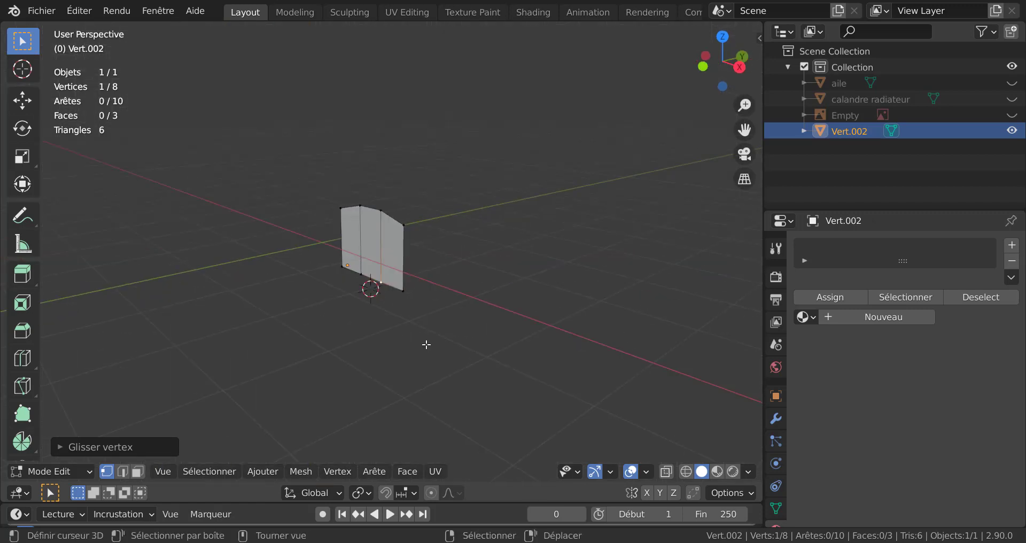
key("a")
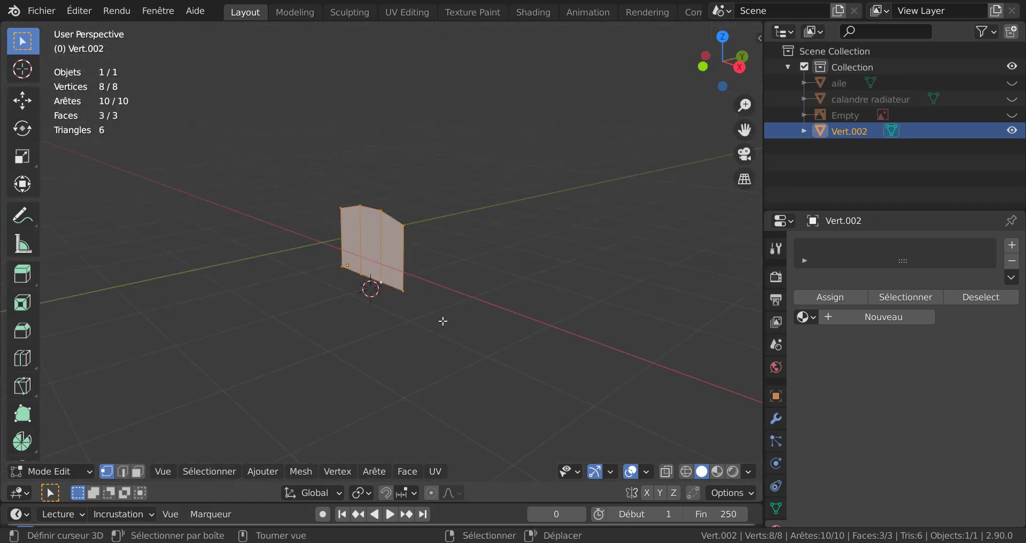
key("KP_7")
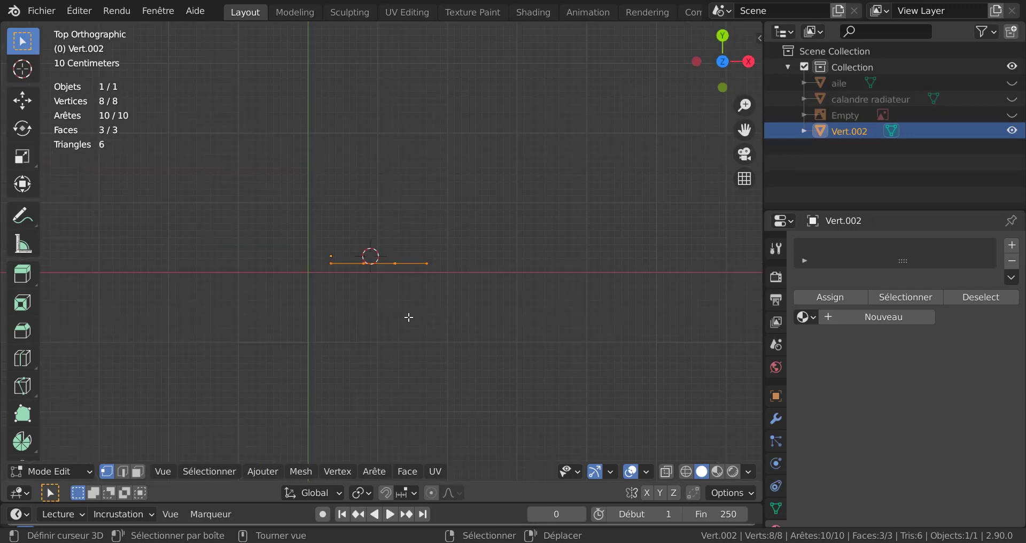
key("e")
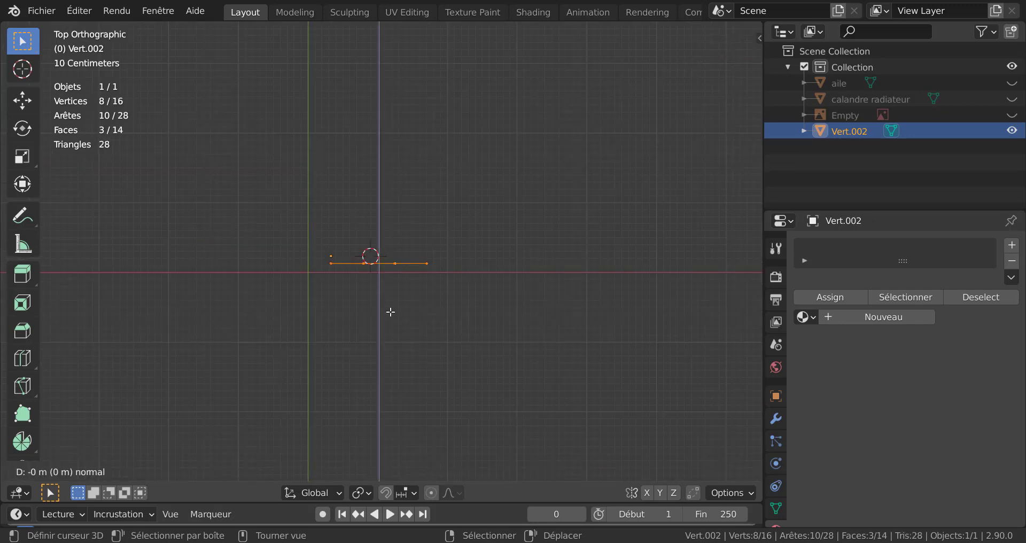
middle_click(406, 169)
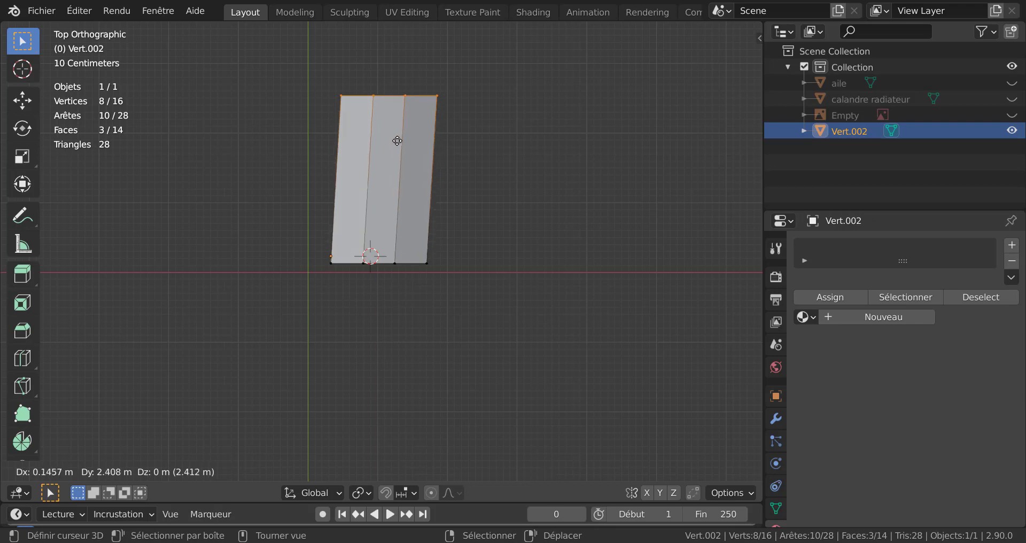
middle_click(379, 157)
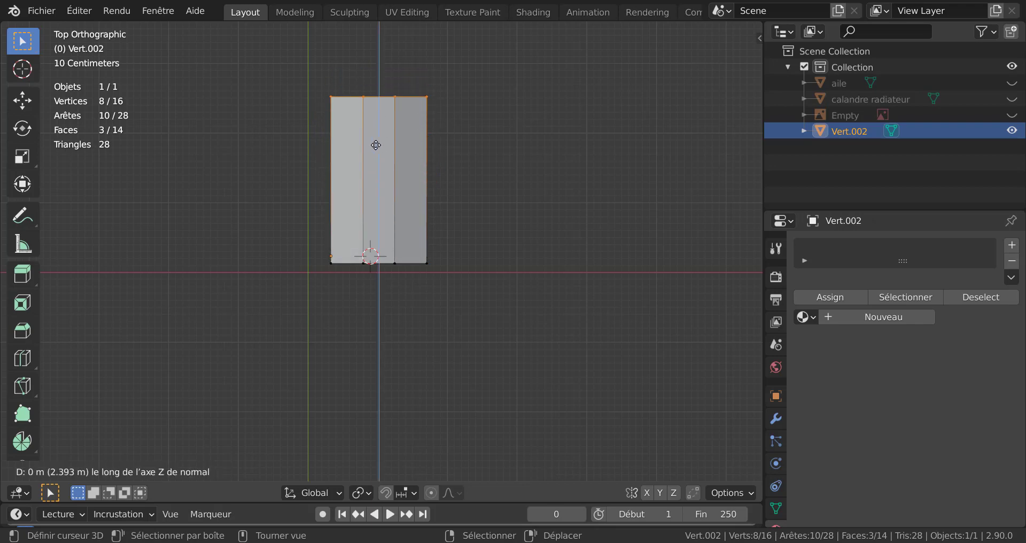
right_click(374, 141)
middle_click_drag(377, 138, 490, 185)
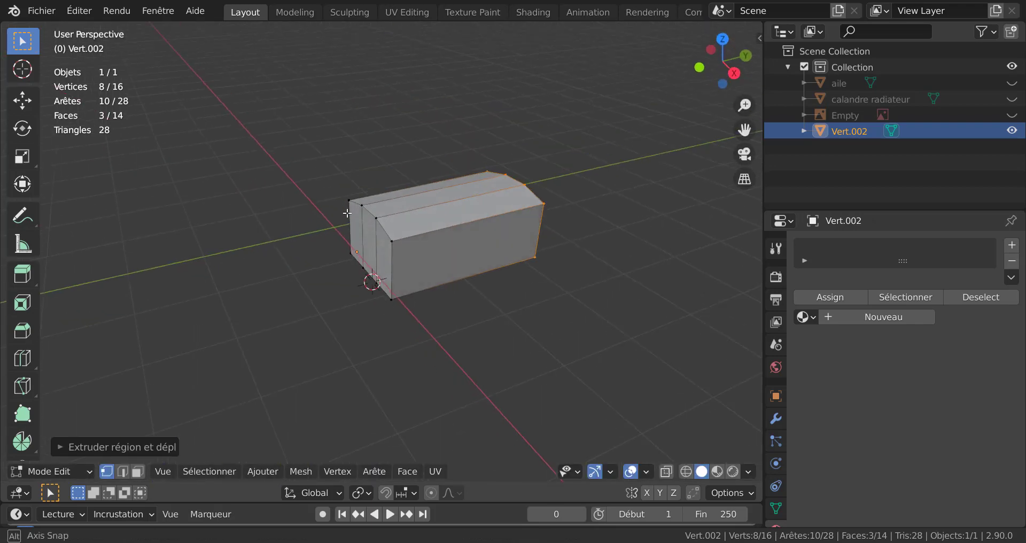
Step: Leave mesh editing and rename the extruded capot object "bloc moteur"
key("Tab")
middle_click_drag(515, 261, 438, 294)
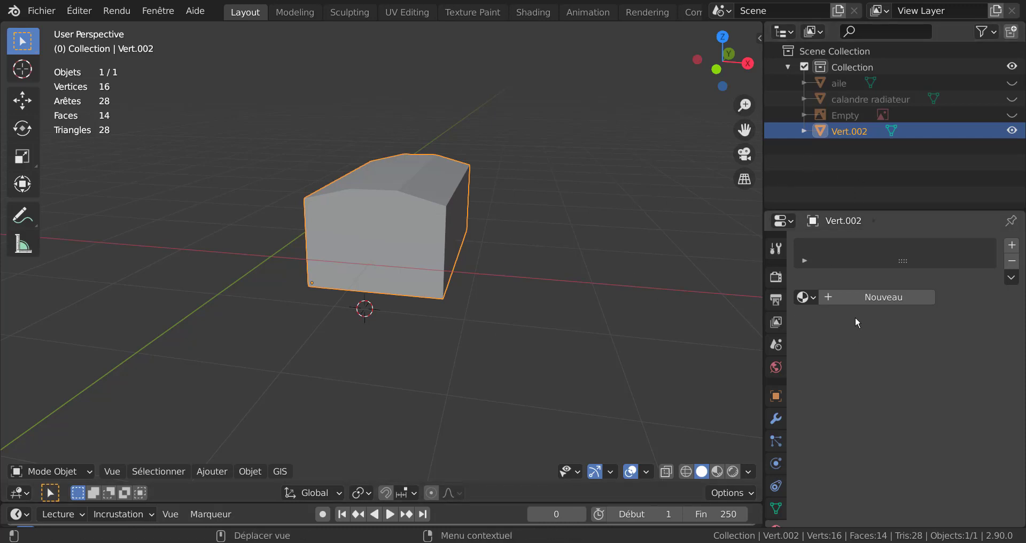
double_click(849, 131)
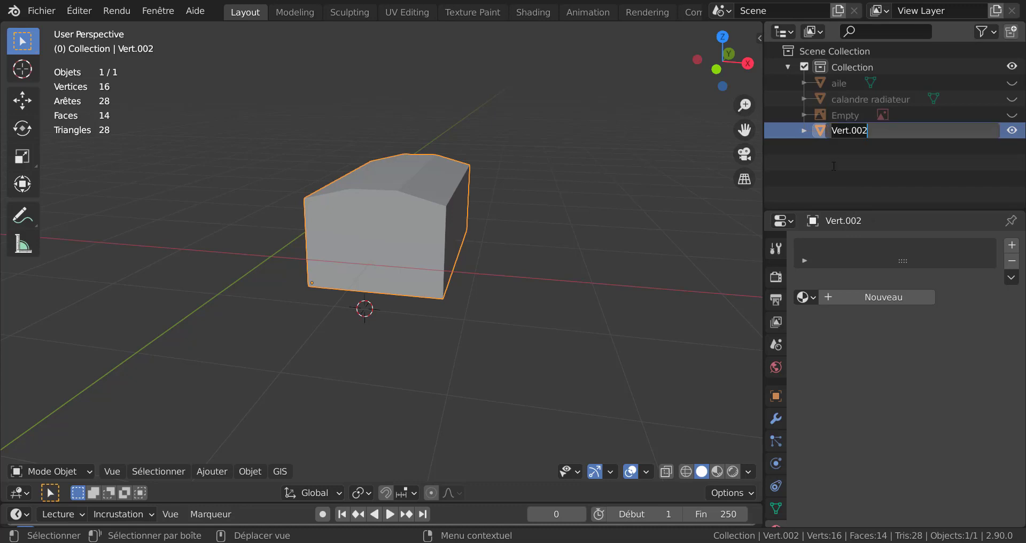
key("BackSpace")
type("bloc moteur")
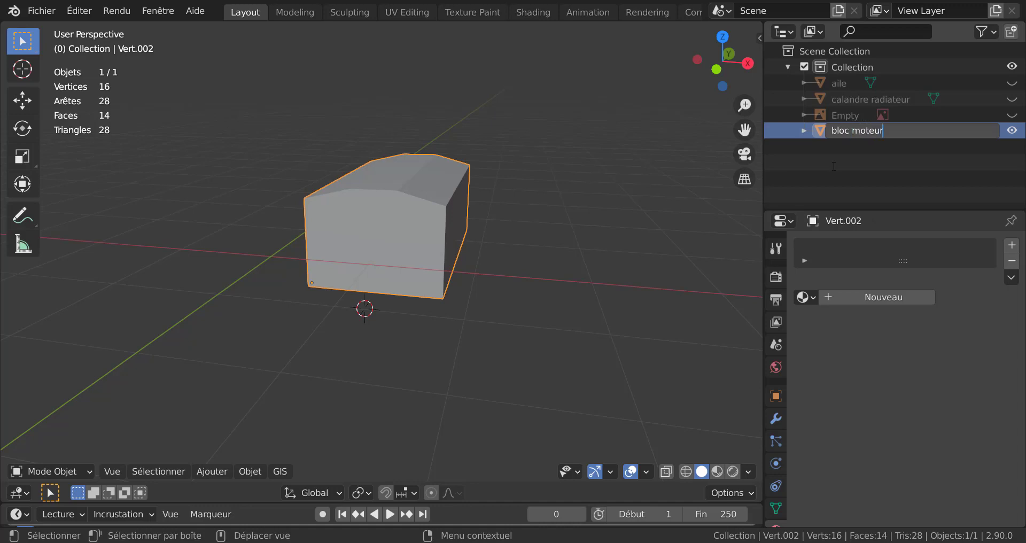
key("Return")
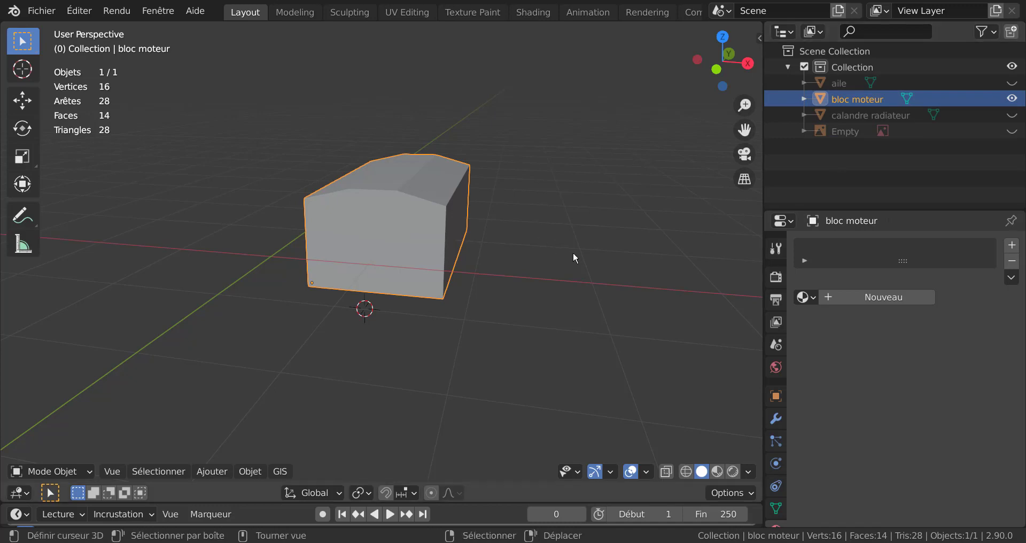
Step: Hide the bloc moteur object and show the Empty template image in front view
middle_click_drag(525, 304, 755, 228)
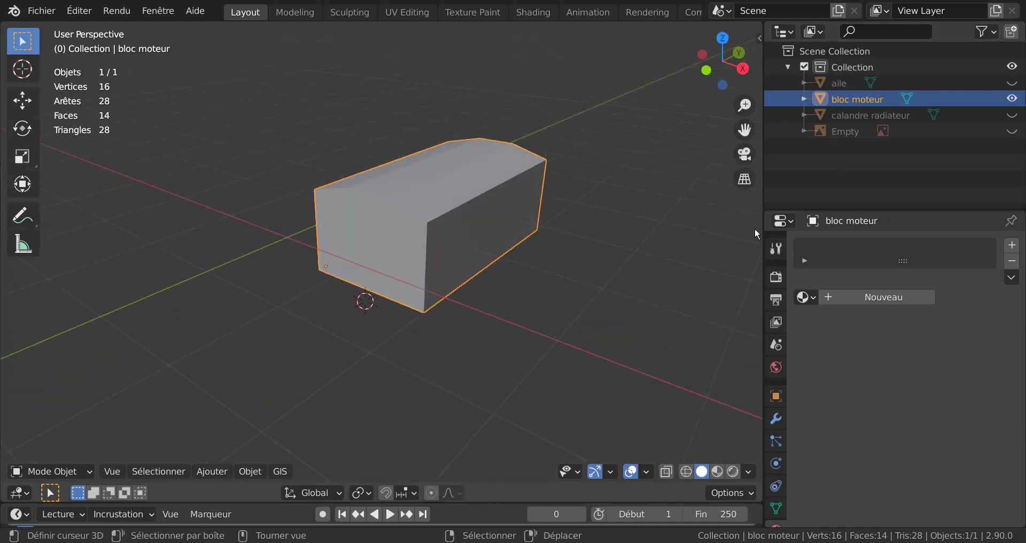
left_click(1012, 99)
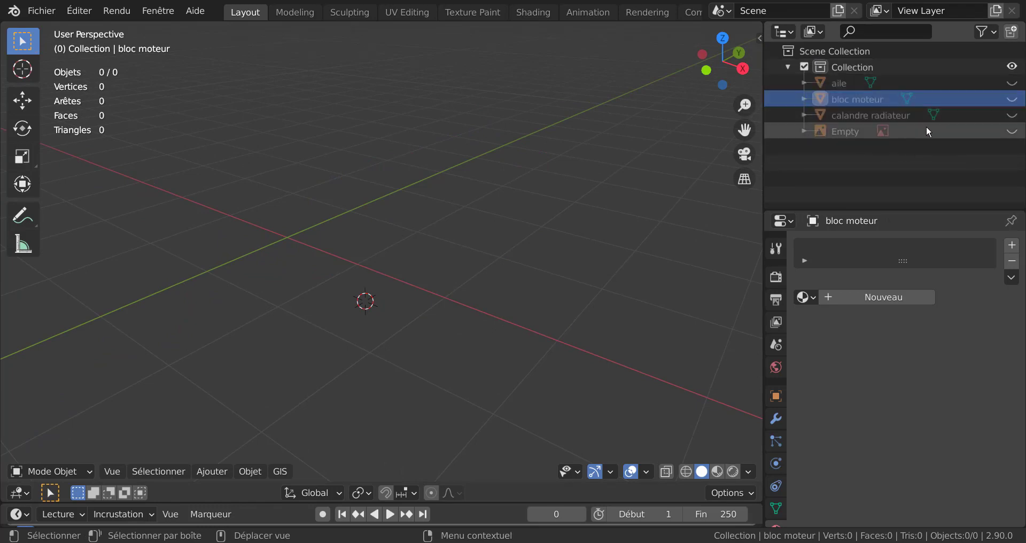
left_click(1013, 131)
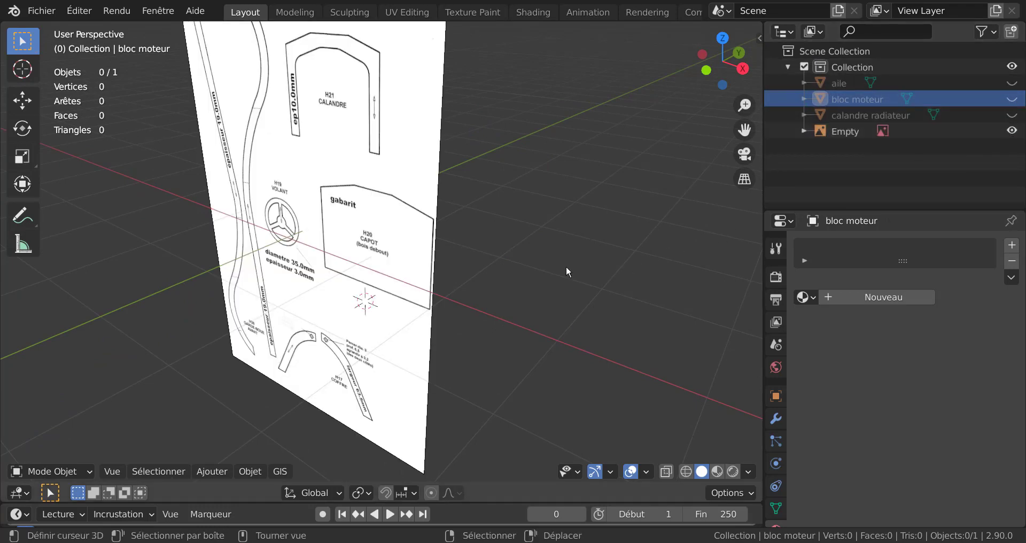
middle_click_drag(566, 268, 615, 256)
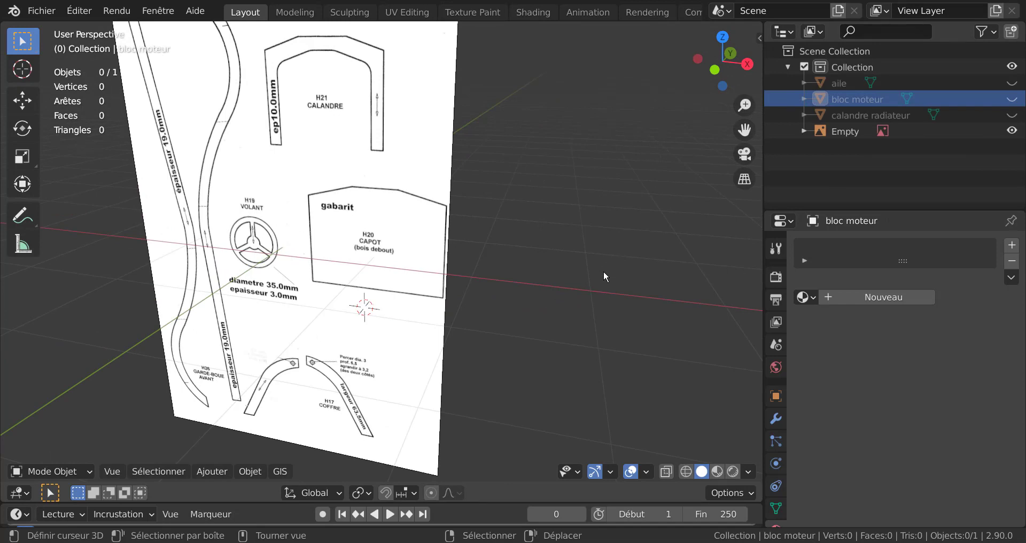
key("KP_1")
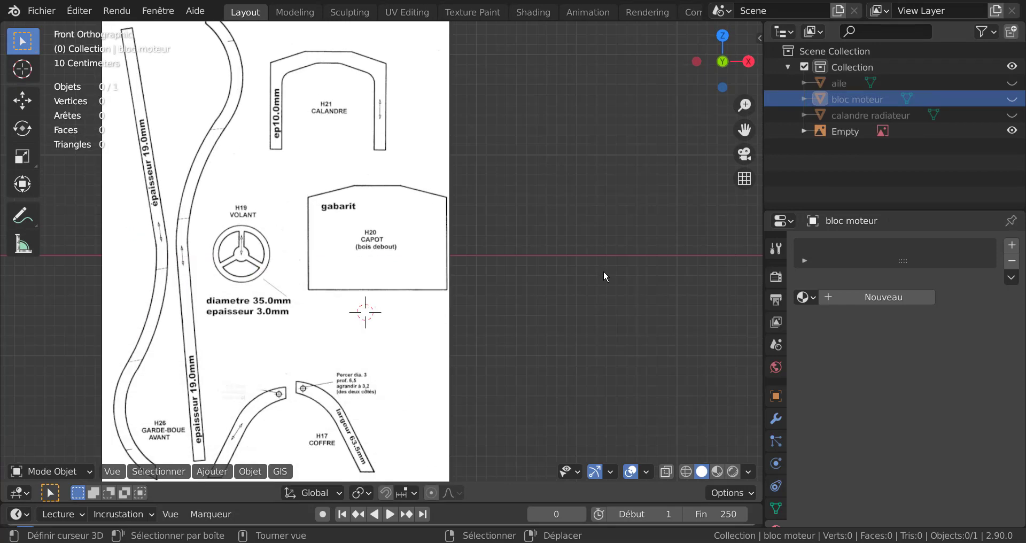
Step: Place the 3D cursor at the hub centre of the H19 VOLANT drawing and add a mesh circle there
middle_click_drag(214, 271, 411, 269, "shift")
scroll(411, 269, "up", 1)
scroll(411, 269, "up", 4)
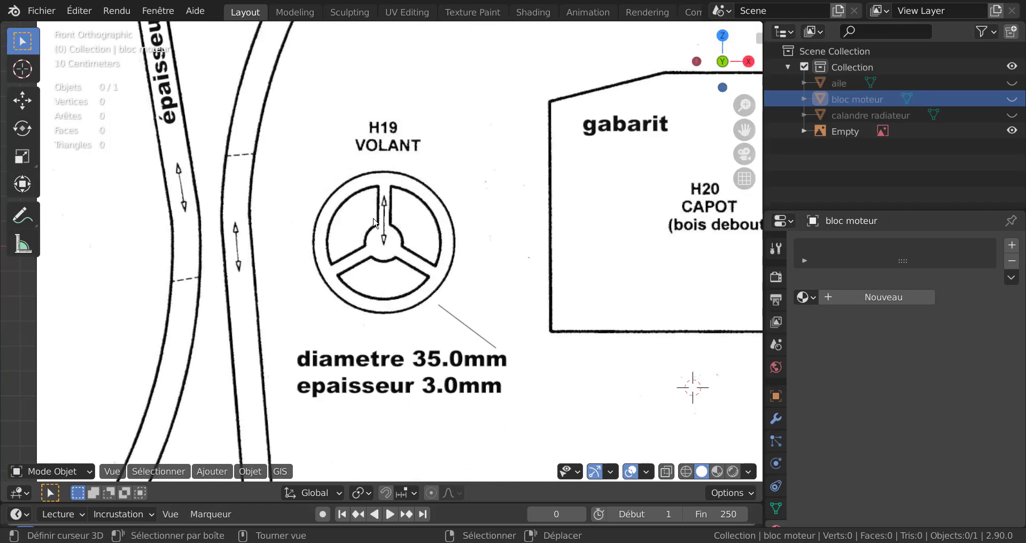
scroll(411, 274, "up", 1)
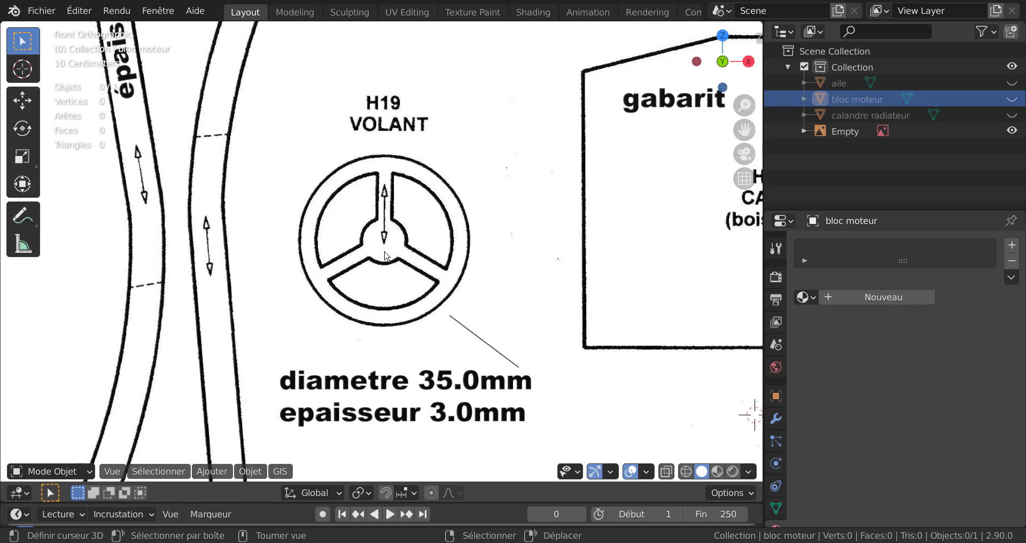
scroll(385, 255, "up", 1)
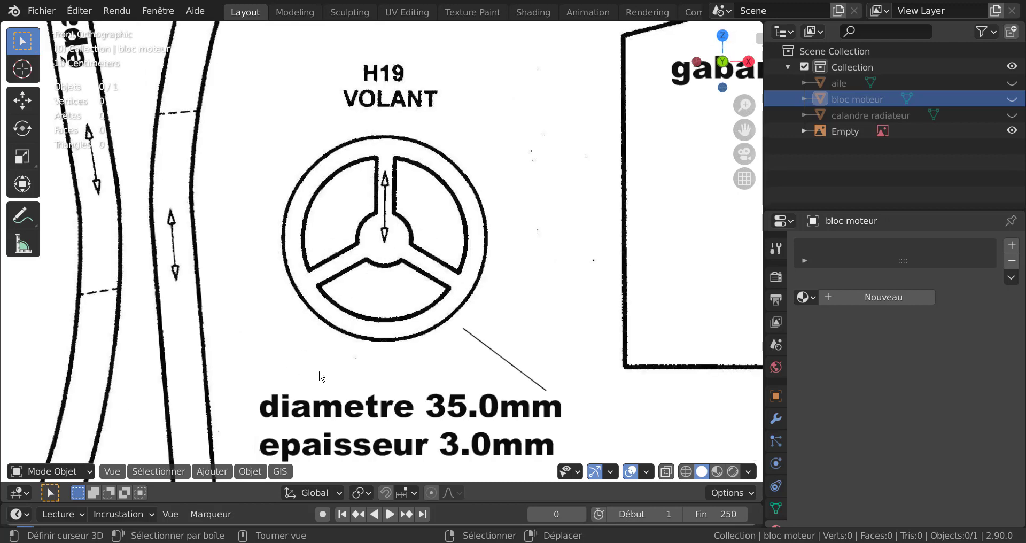
left_click(386, 239)
left_click(211, 471)
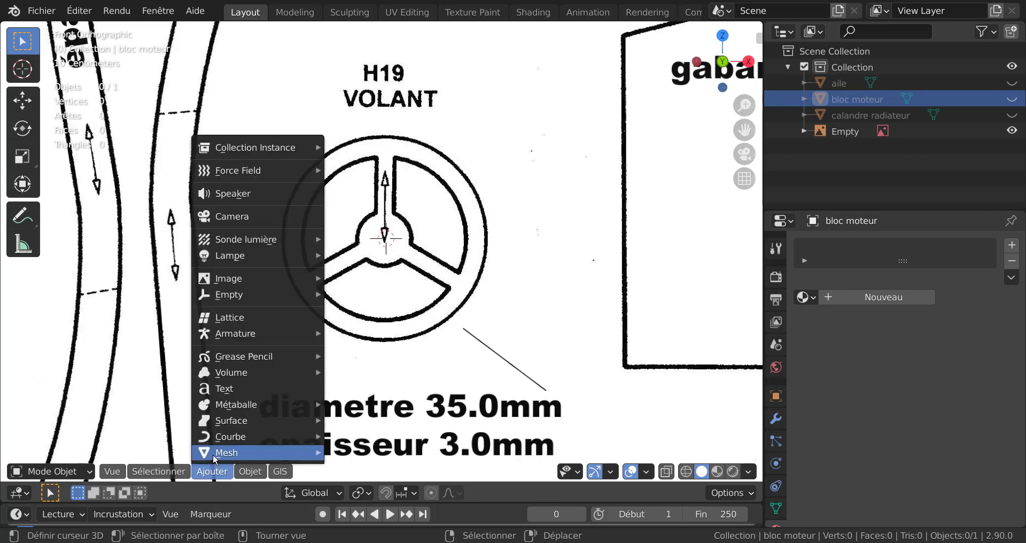
mouse_move(214, 456)
left_click(363, 24)
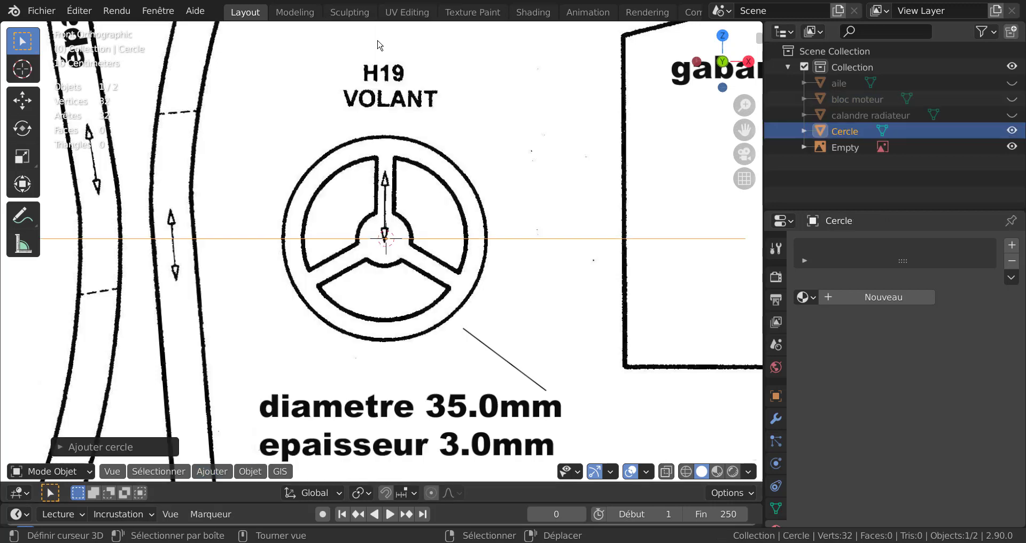
Step: Rotate the circle 90° about the global X axis so it lies parallel to the template
scroll(449, 242, "down", 6)
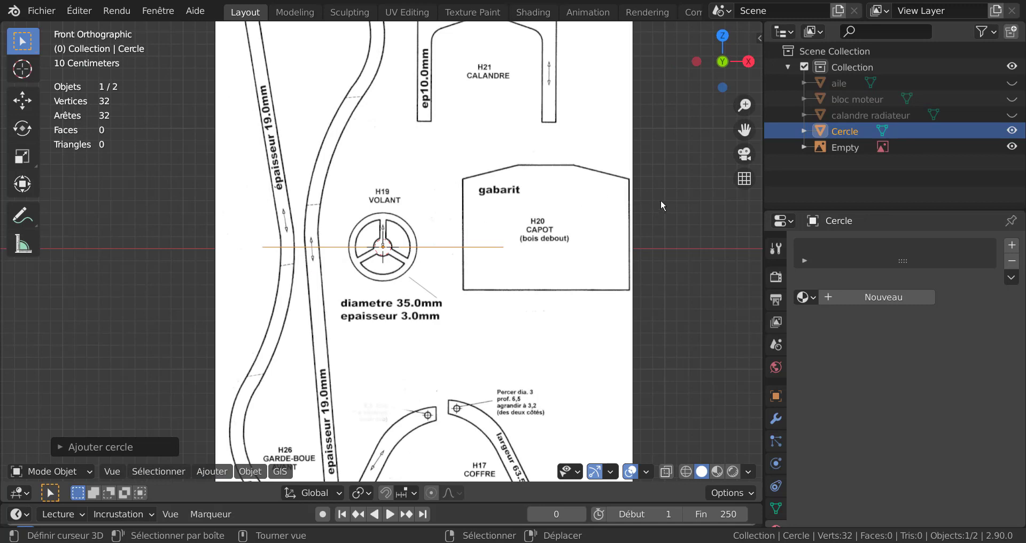
middle_click_drag(661, 200, 553, 307)
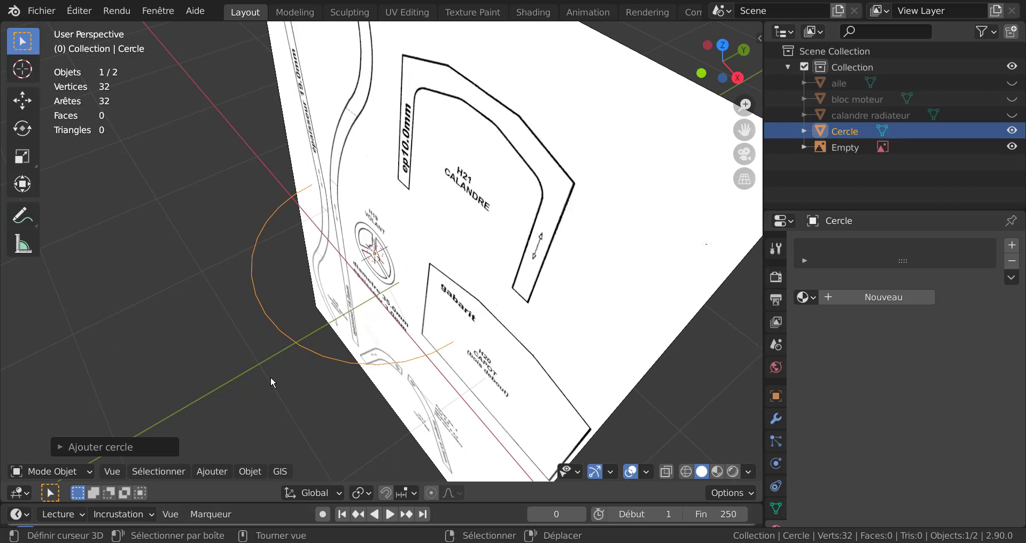
type("rx")
type("90")
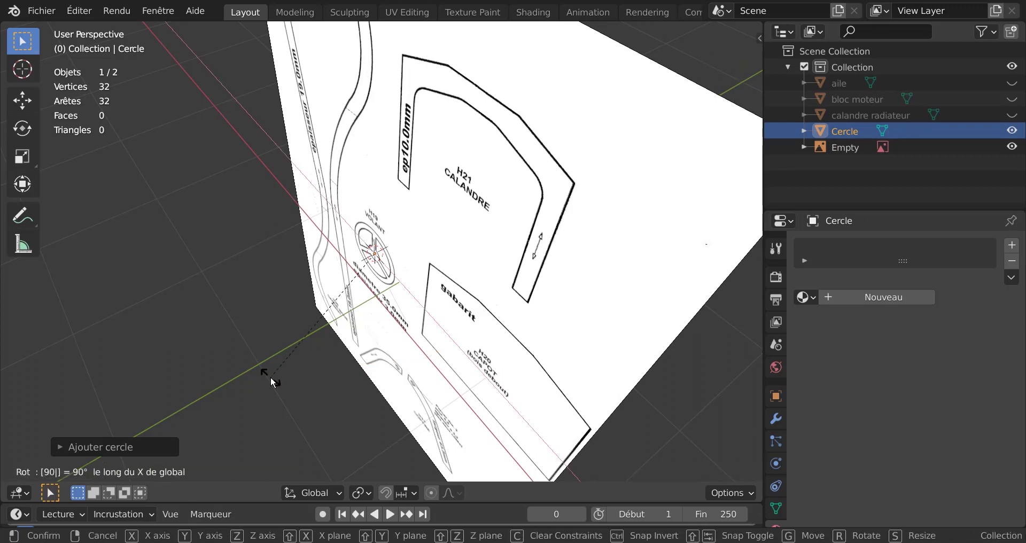
key("Return")
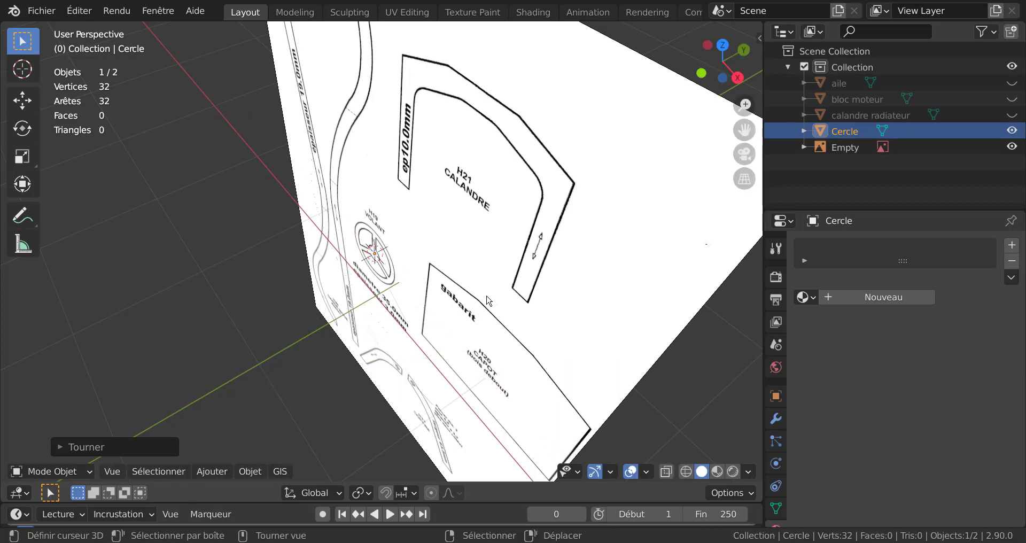
Step: Move the circle slightly along the global Y axis to bring it in front of the template image
scroll(488, 301, "down", 2)
key("g")
key("y")
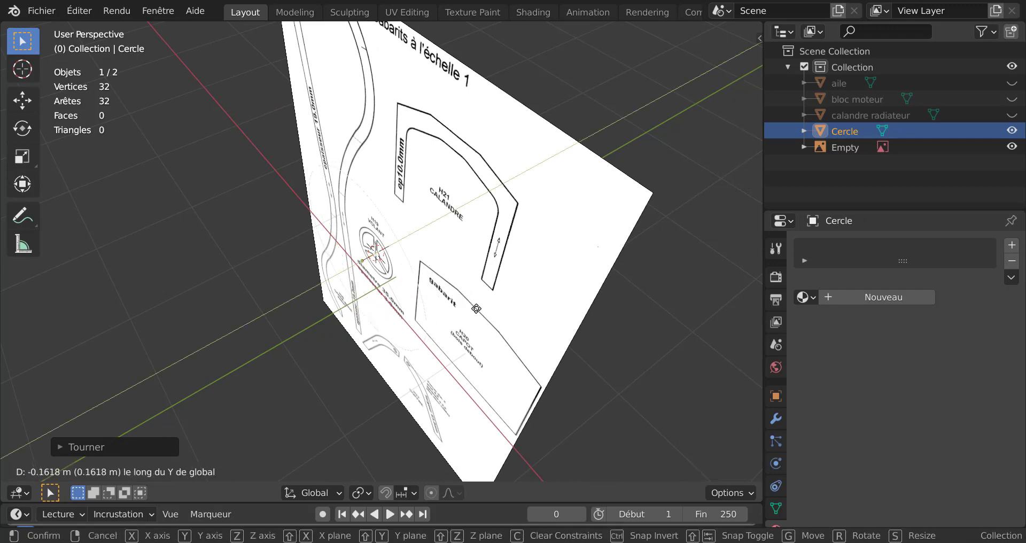
left_click(477, 302)
Step: In front view, scale the circle uniformly to about 0.29 so it matches the outer rim of the H19 VOLANT drawing
middle_click_drag(500, 298, 612, 206)
key("KP_1")
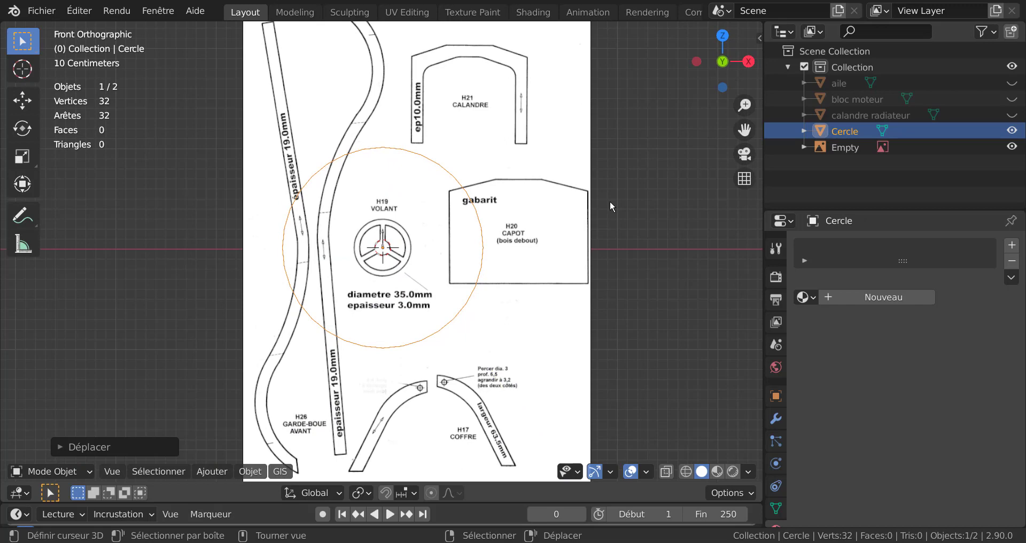
scroll(611, 201, "up", 1)
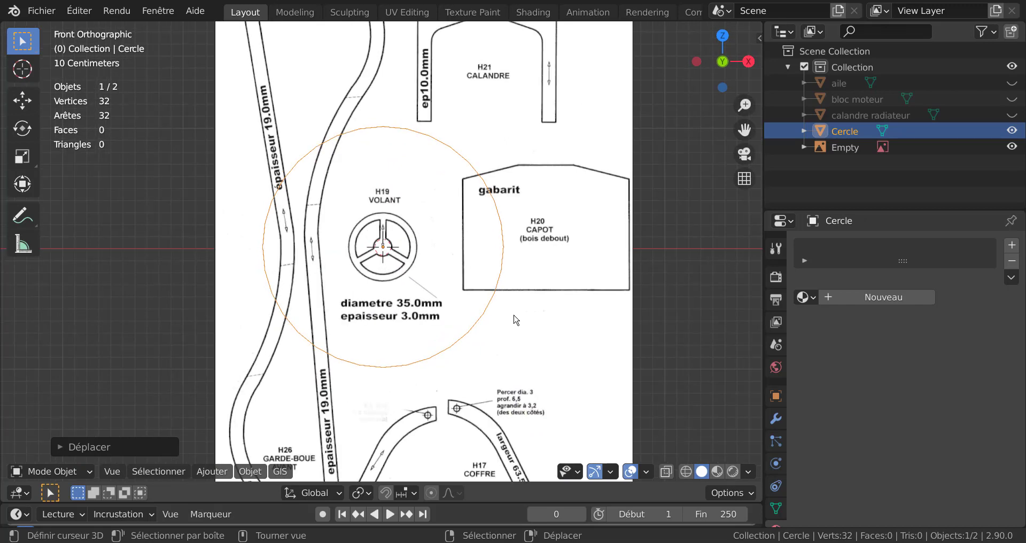
key("s")
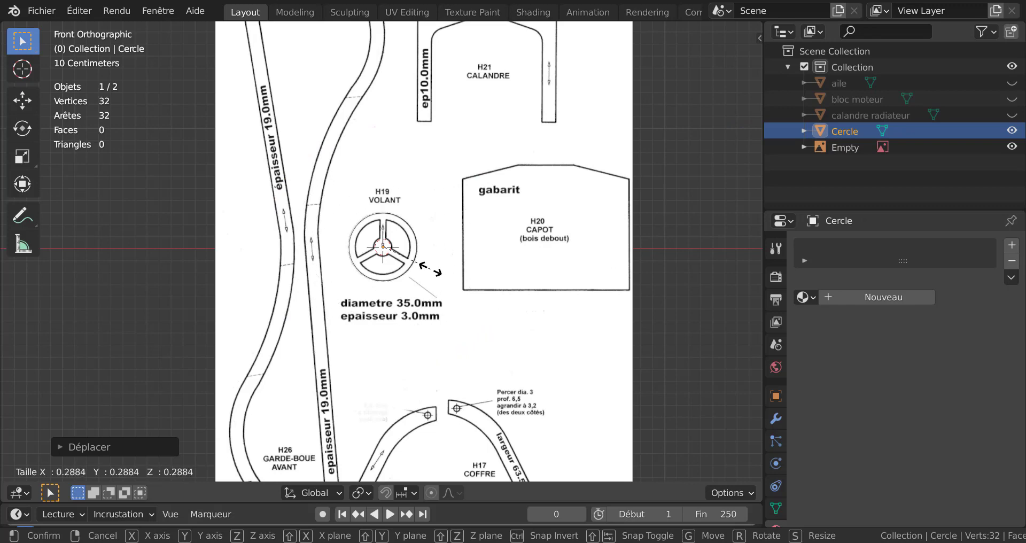
left_click(432, 270)
scroll(432, 270, "up", 7)
scroll(435, 235, "up", 1)
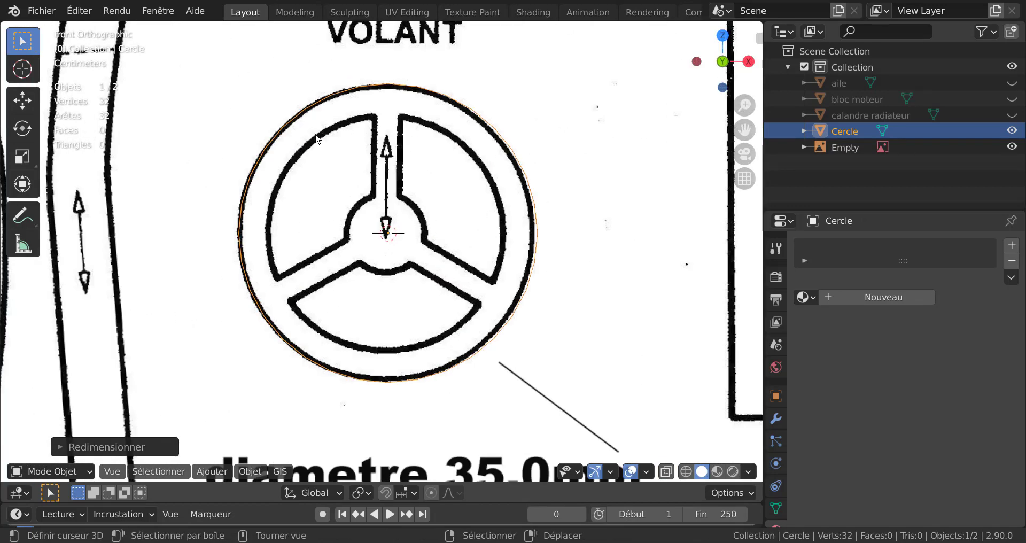
Step: In Edit Mode, shift the circle's vertices about -0.0045 m along global X and scale them to about 0.98 to match the wheel's outer outline
key("Tab")
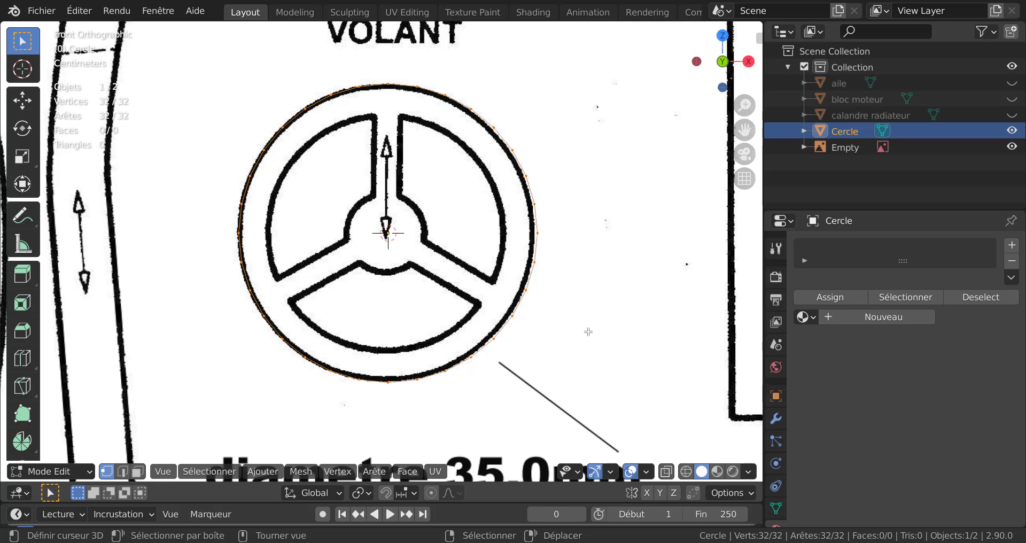
key("g")
key("x")
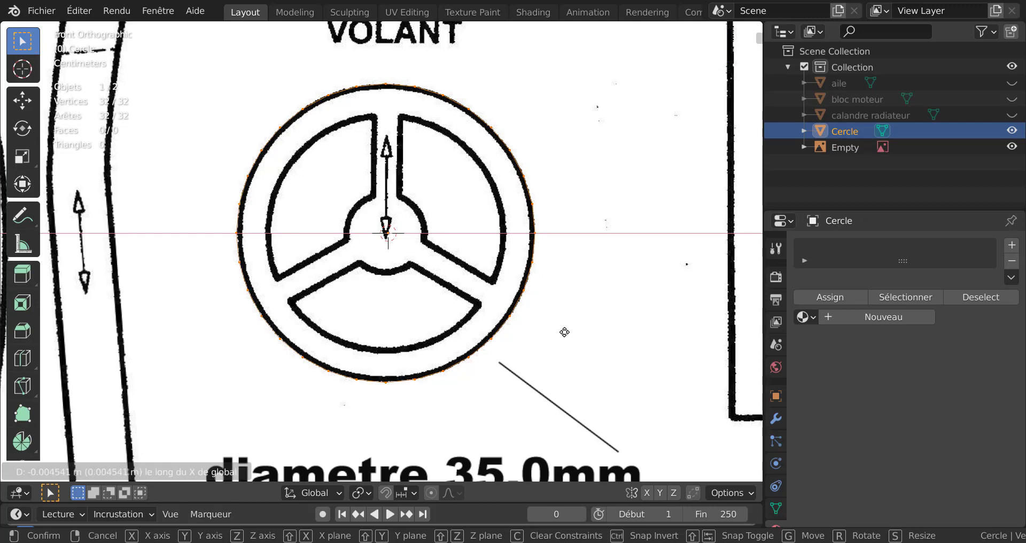
left_click(566, 332)
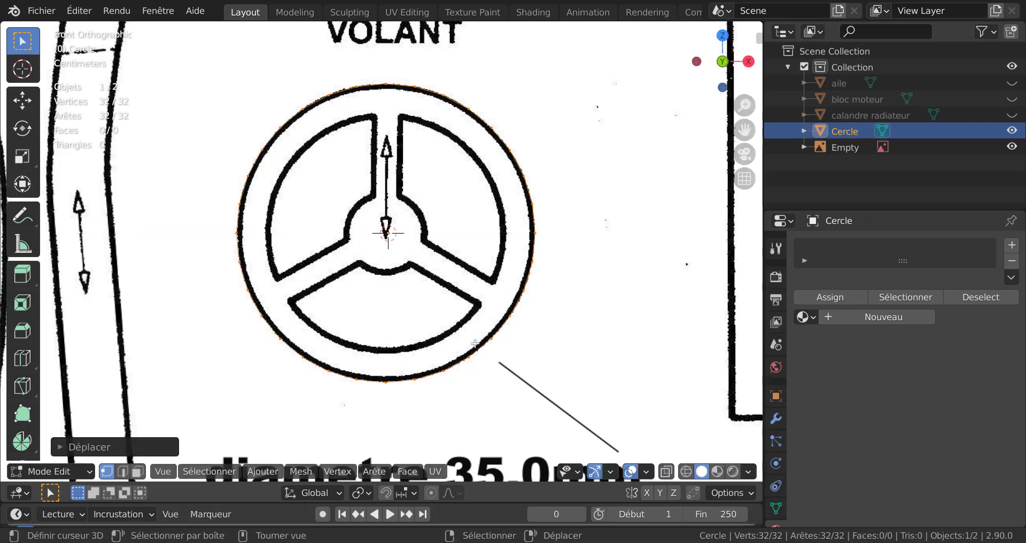
key("s")
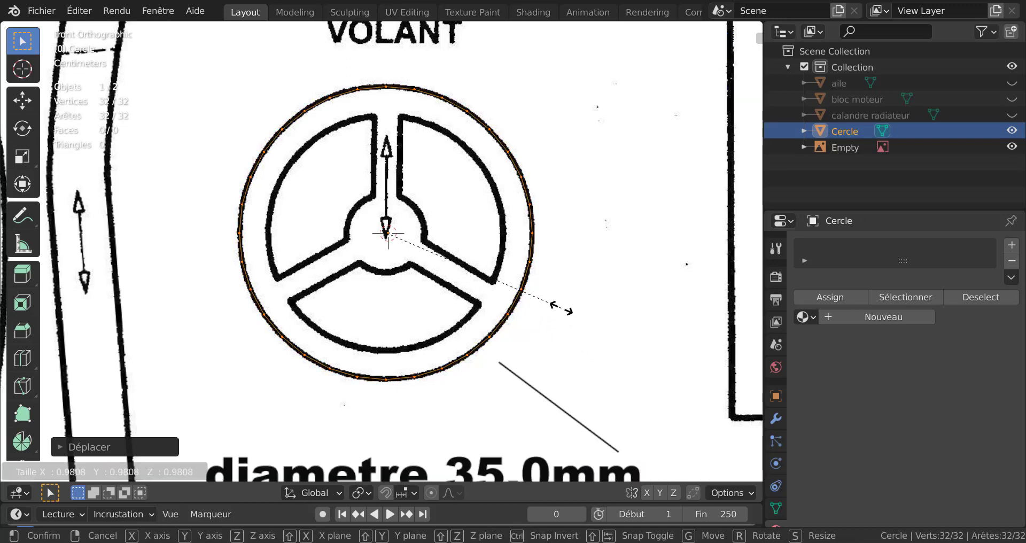
left_click(561, 308)
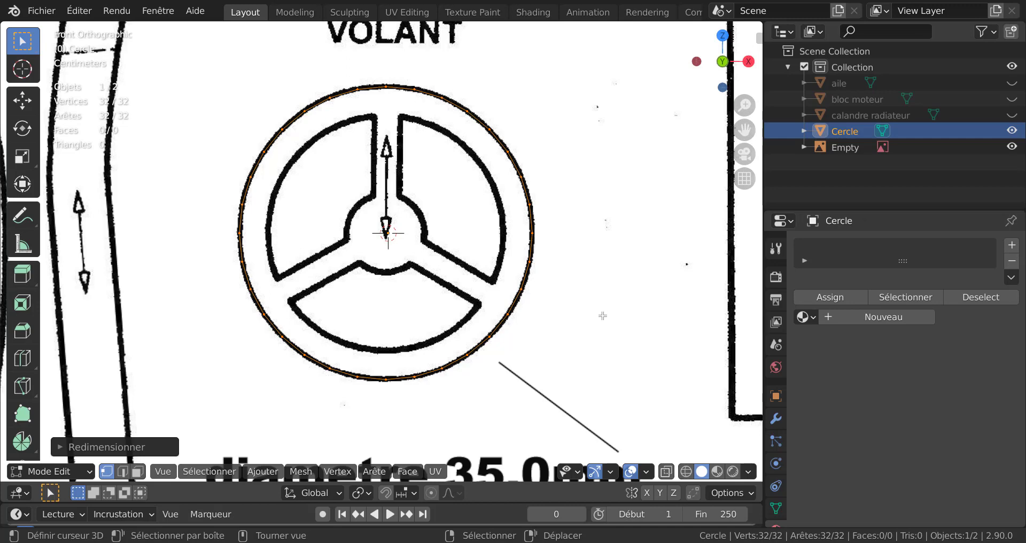
Step: Extrude the circle's edge loop inward by scaling, forming a flat rim ring that reaches the inner outline of the drawn rim
key("e")
key("s")
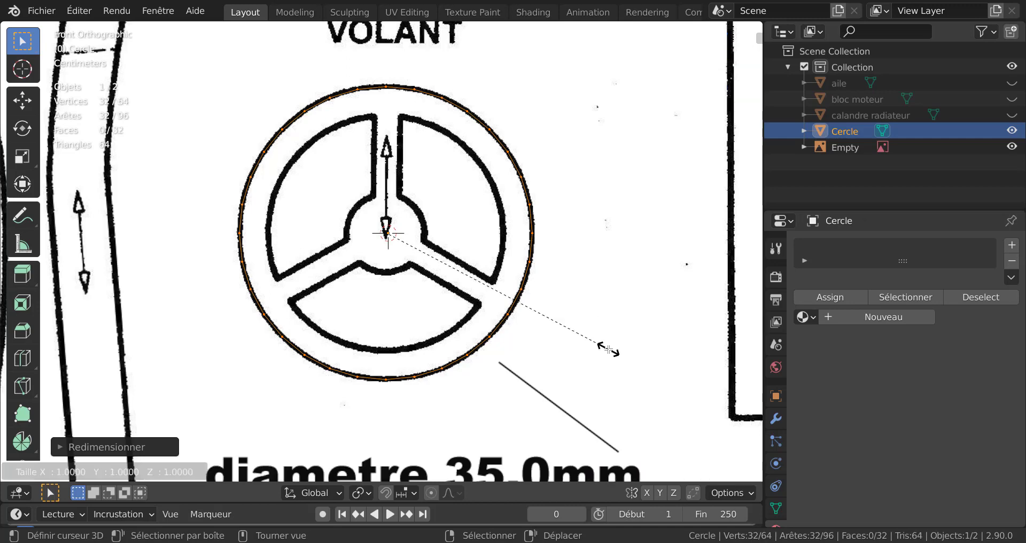
key("shift")
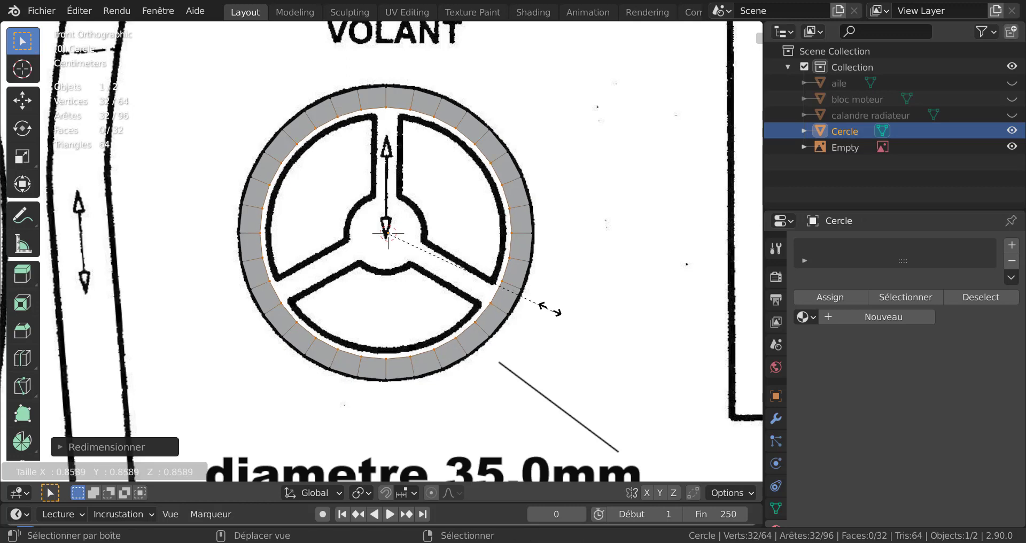
left_click(427, 255)
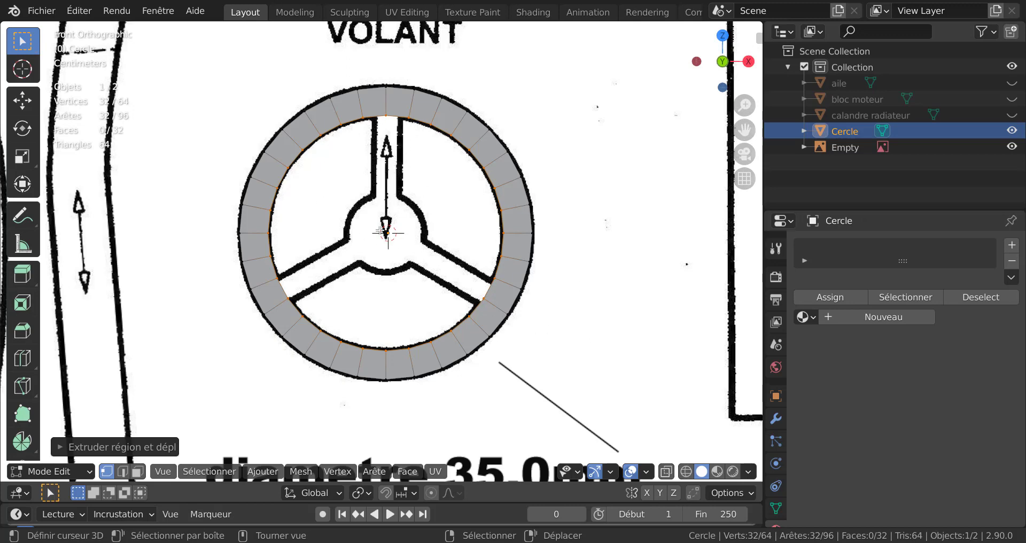
Step: Duplicate one inner rim edge beside the vertical spoke, place the copy across the spoke's outer end, level it and scale it to the spoke's width
left_click(123, 471)
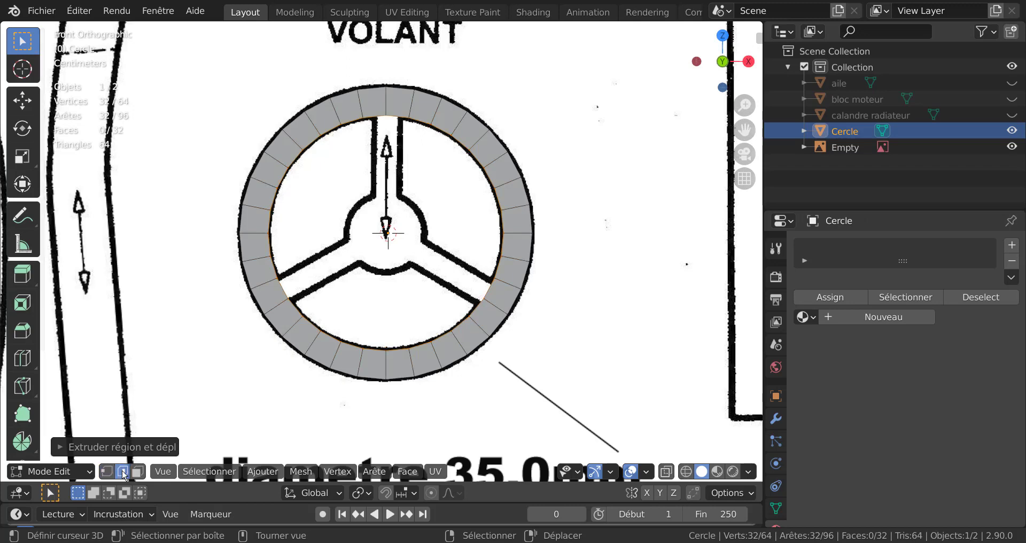
left_click(401, 114)
scroll(409, 168, "up", 2)
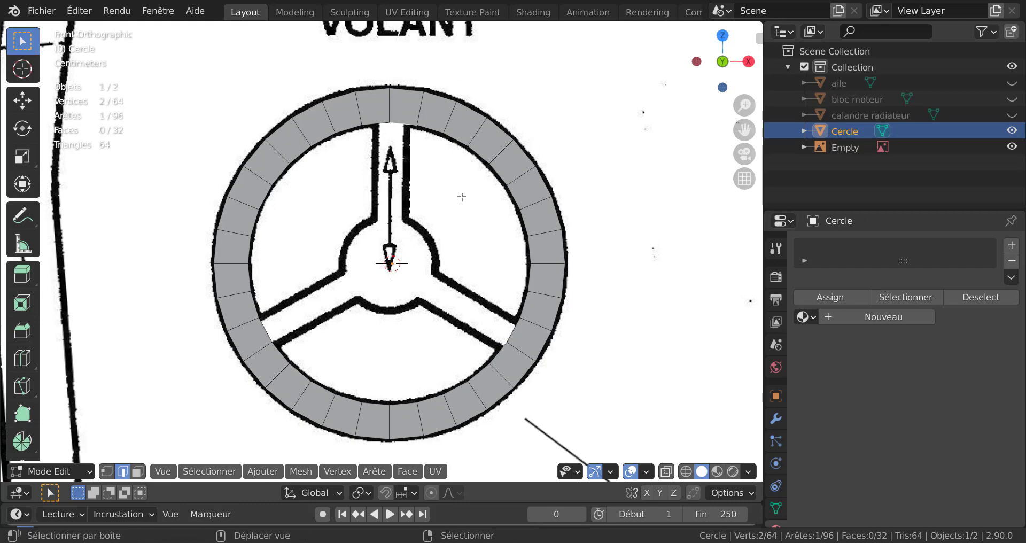
key("shift+d")
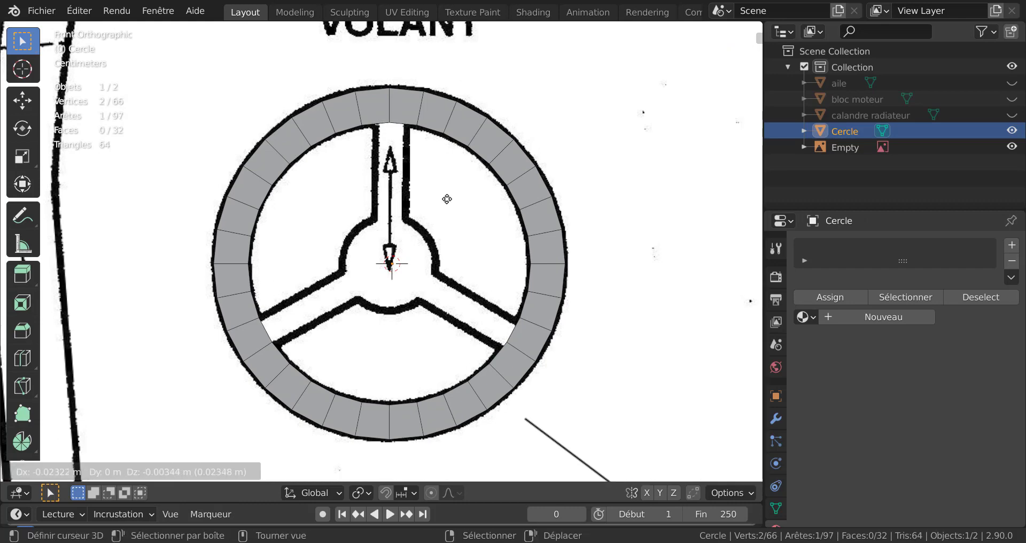
left_click(448, 190)
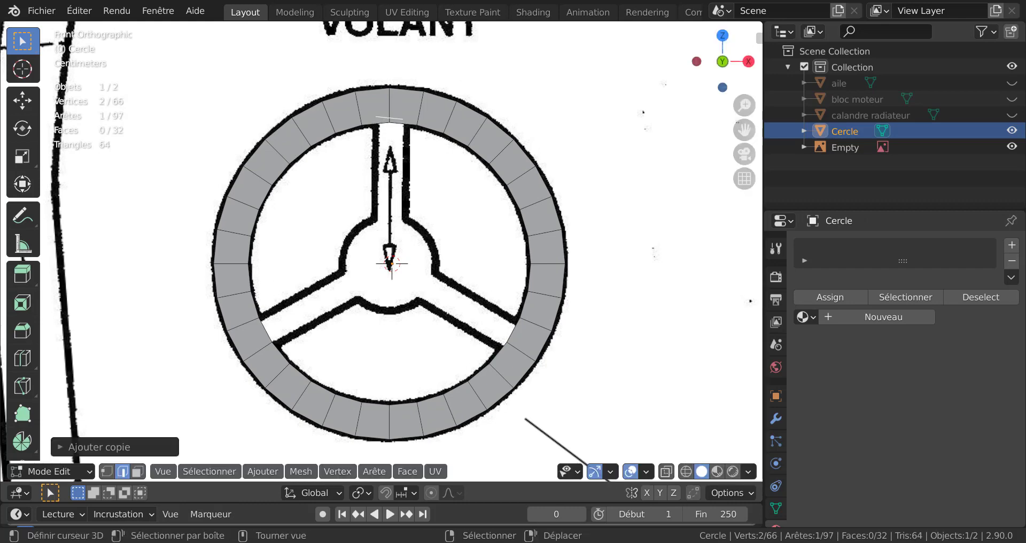
key("r")
left_click(466, 210)
key("s")
left_click(466, 211)
Step: Extrude the duplicated edge down about 0.18 m to the hub as the vertical spoke, and nudge its rim-end edge to align with the drawing
key("e")
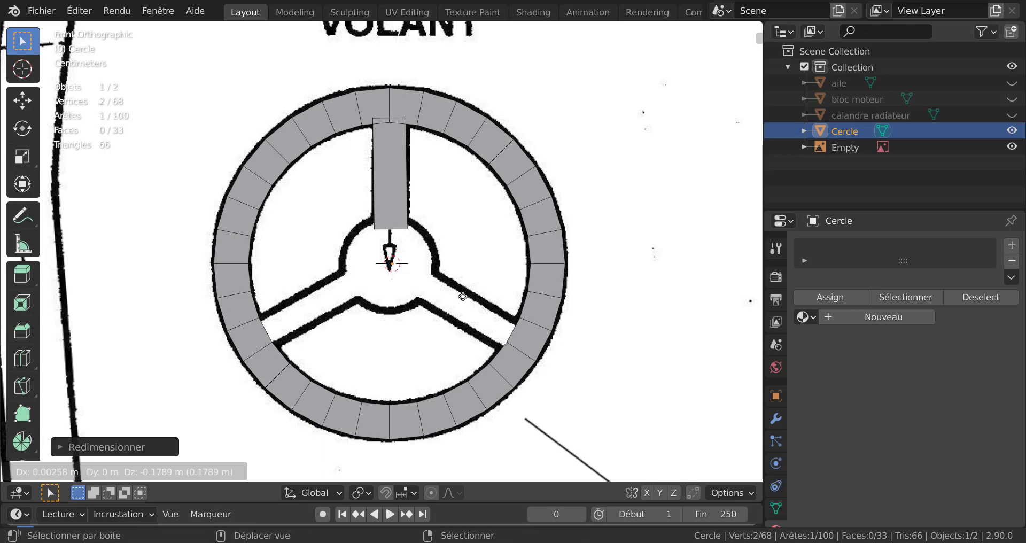
left_click(452, 301)
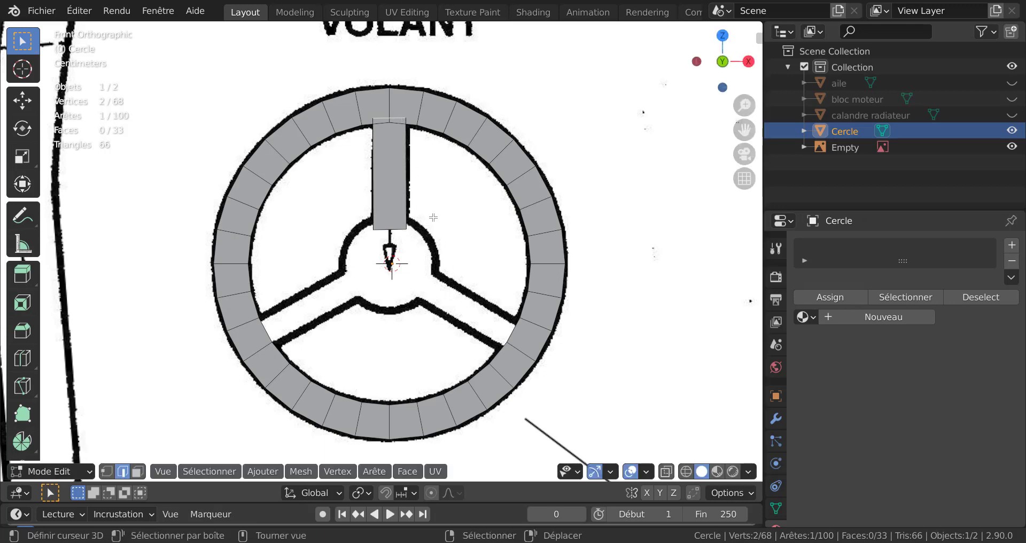
key("g")
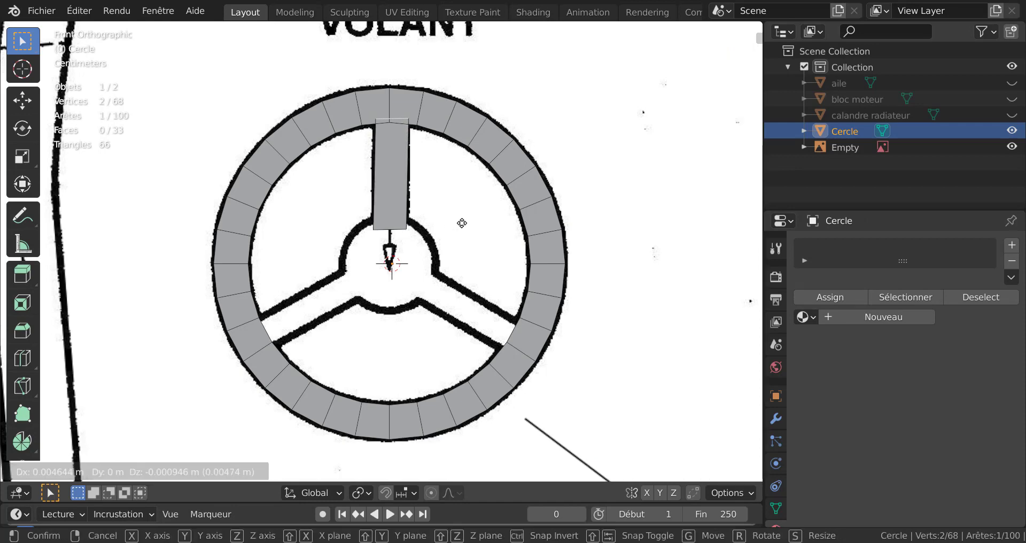
left_click(455, 221)
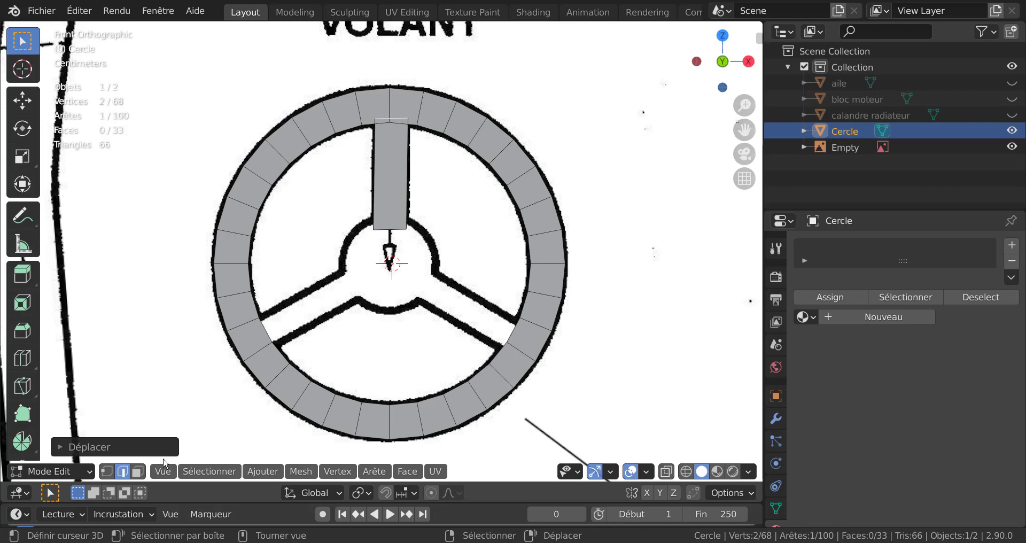
Step: Duplicate the vertical spoke face, rotate the copy about -117° and position it over the lower-left spoke of the drawing
left_click(138, 471)
left_click(406, 139)
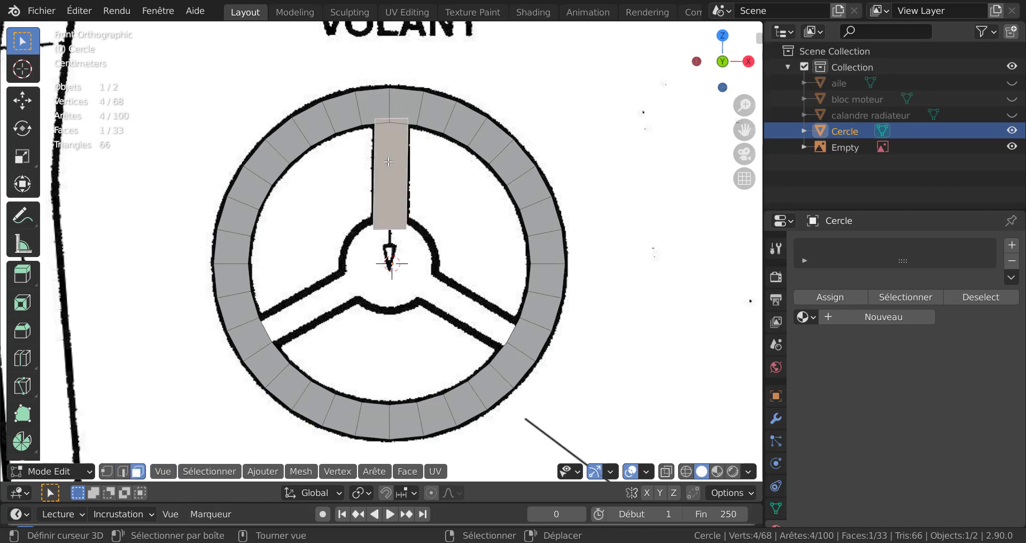
key("shift+d")
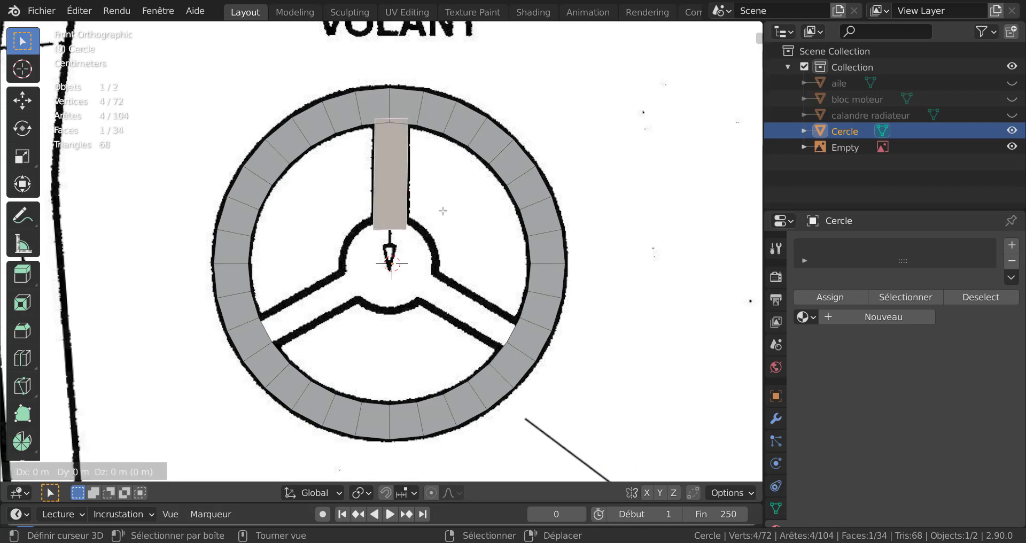
left_click(369, 303)
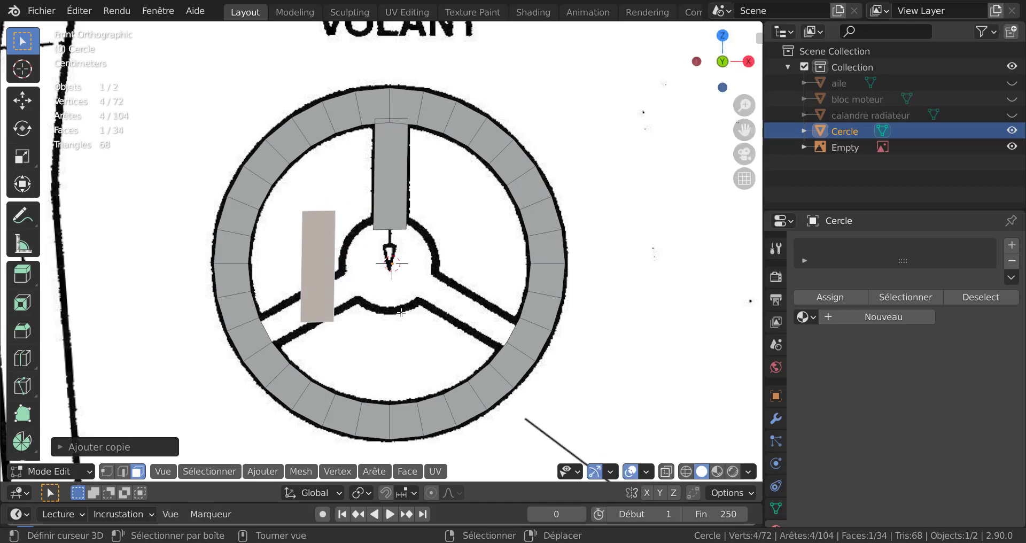
key("r")
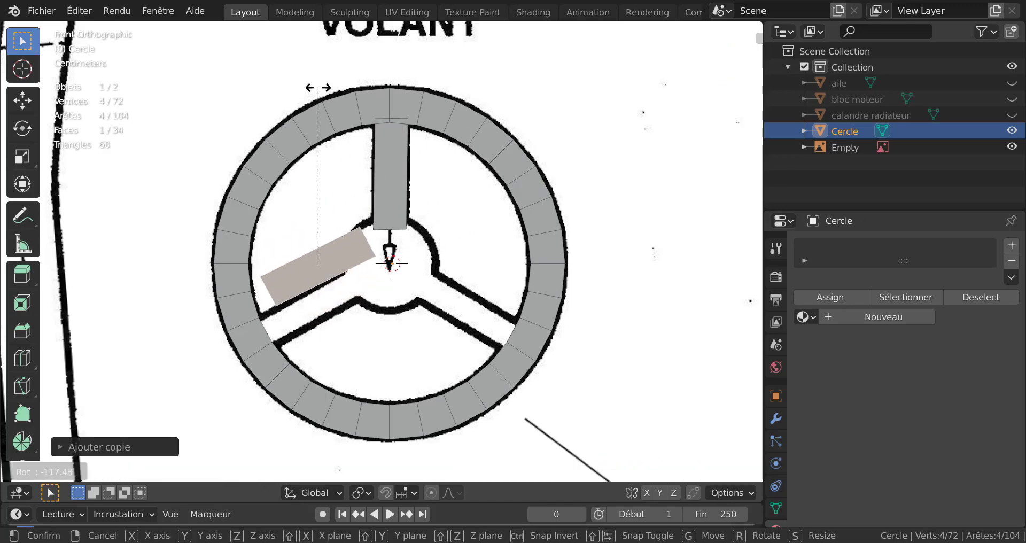
left_click(317, 91)
key("g")
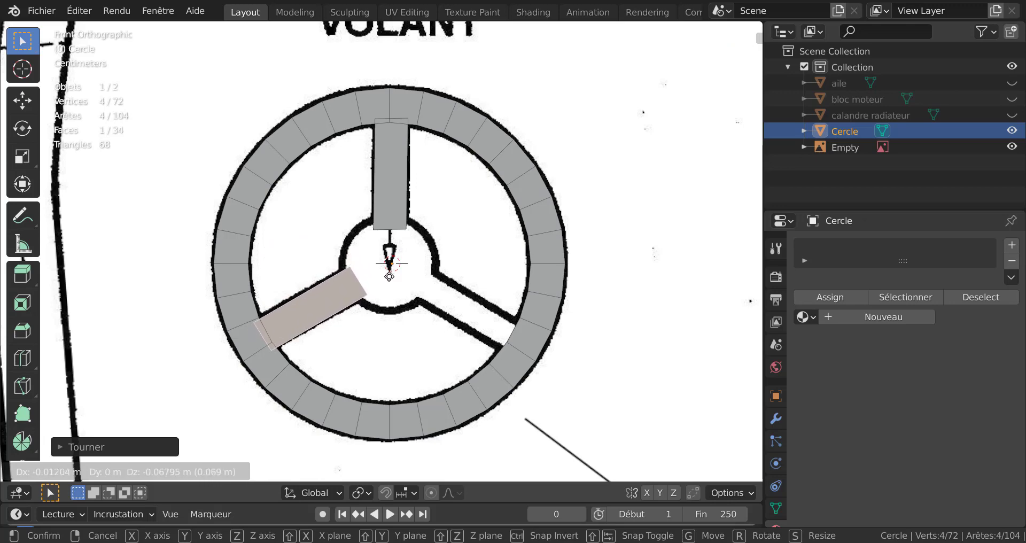
left_click(387, 277)
Step: Move the lower-left spoke's hub-end edge about 0.01 m further into the hub and adjust its rim-end edge to fit the drawn spoke
left_click(364, 284)
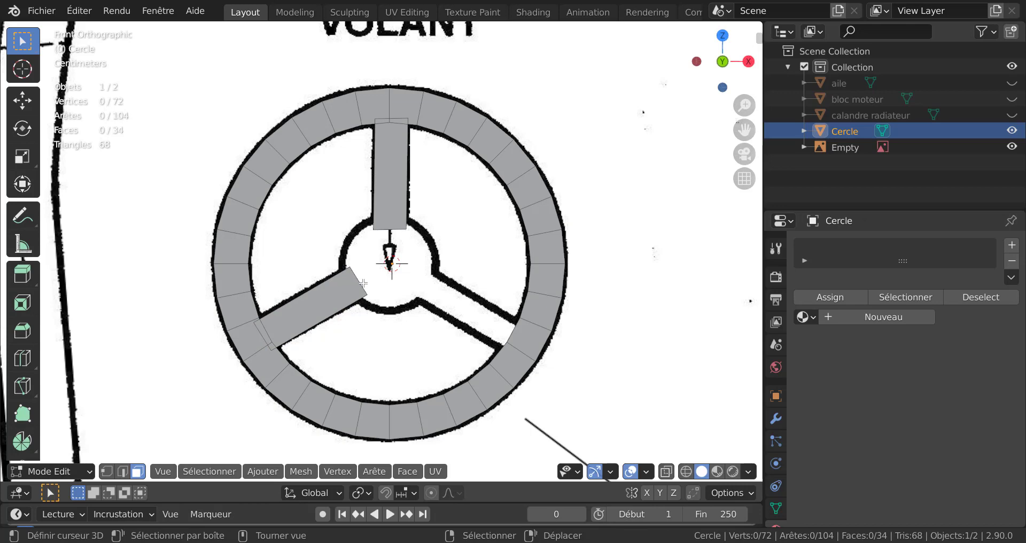
left_click(360, 289)
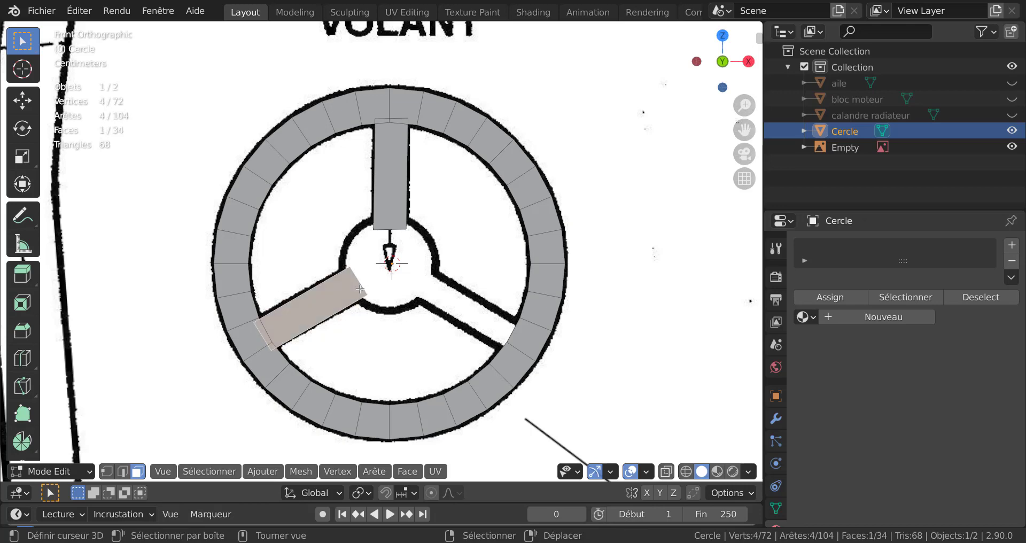
key("2")
left_click(360, 290)
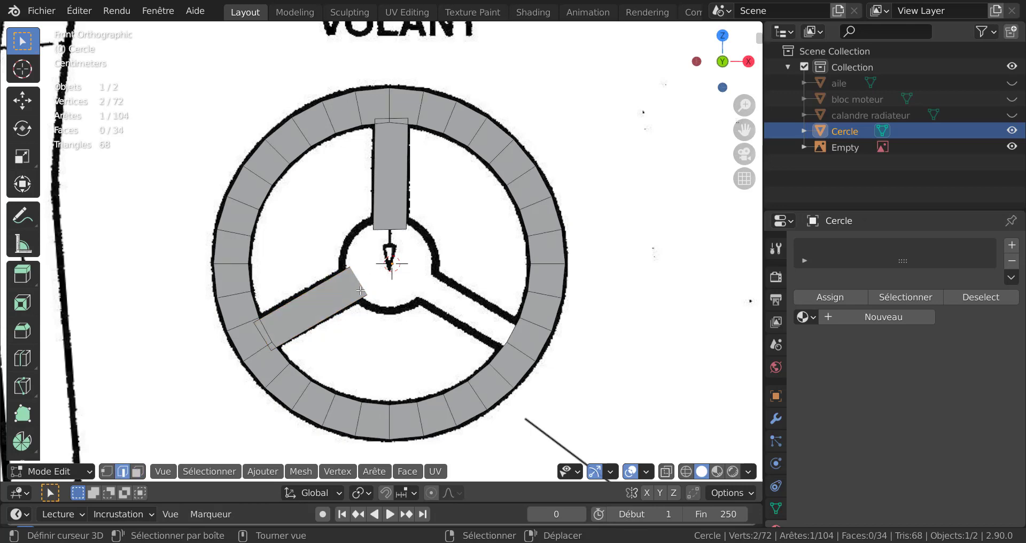
key("g")
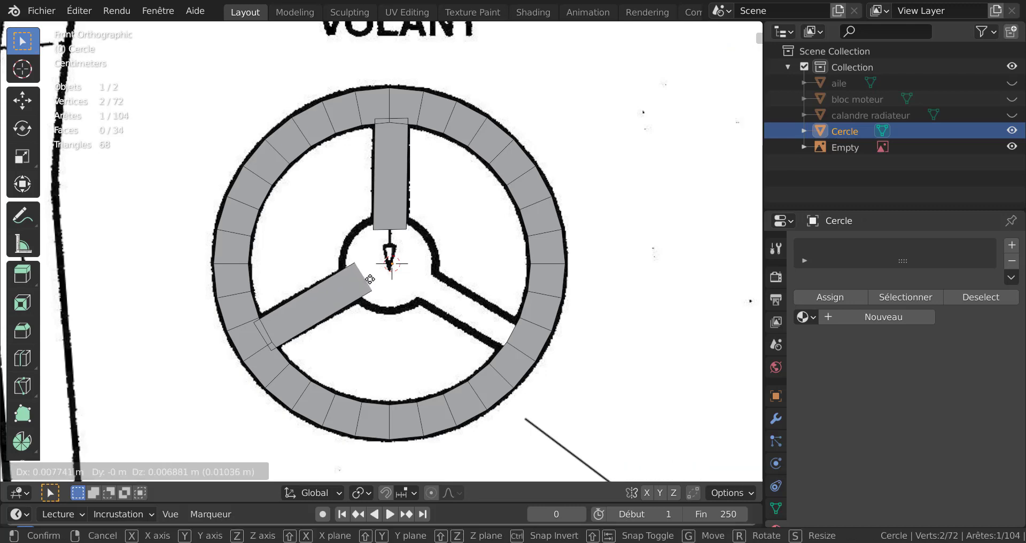
left_click(369, 278)
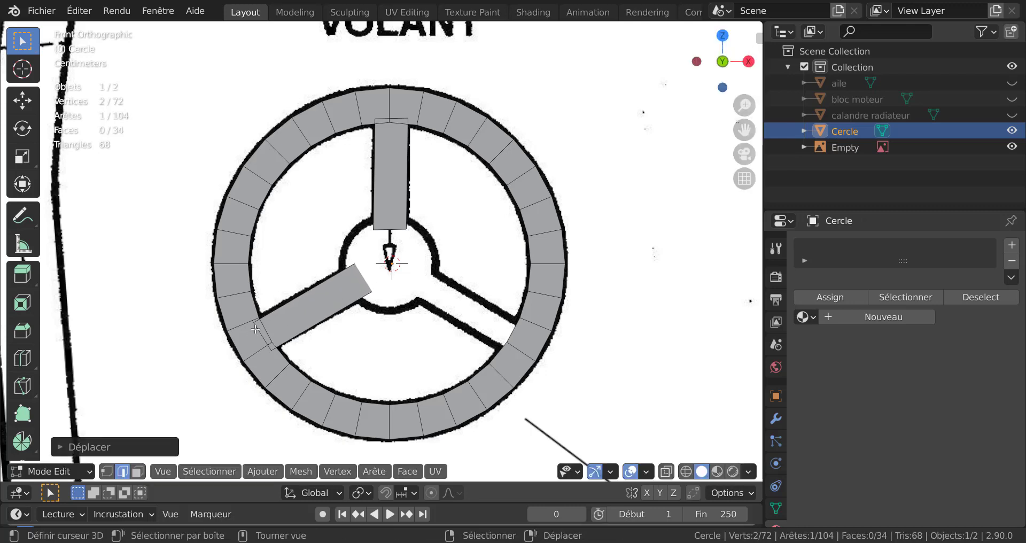
key("g")
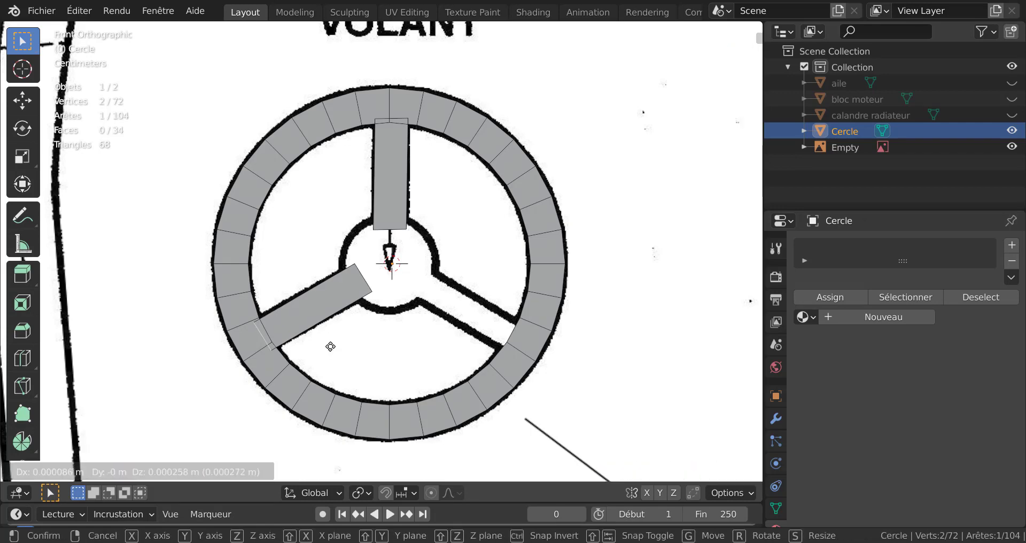
left_click(323, 318)
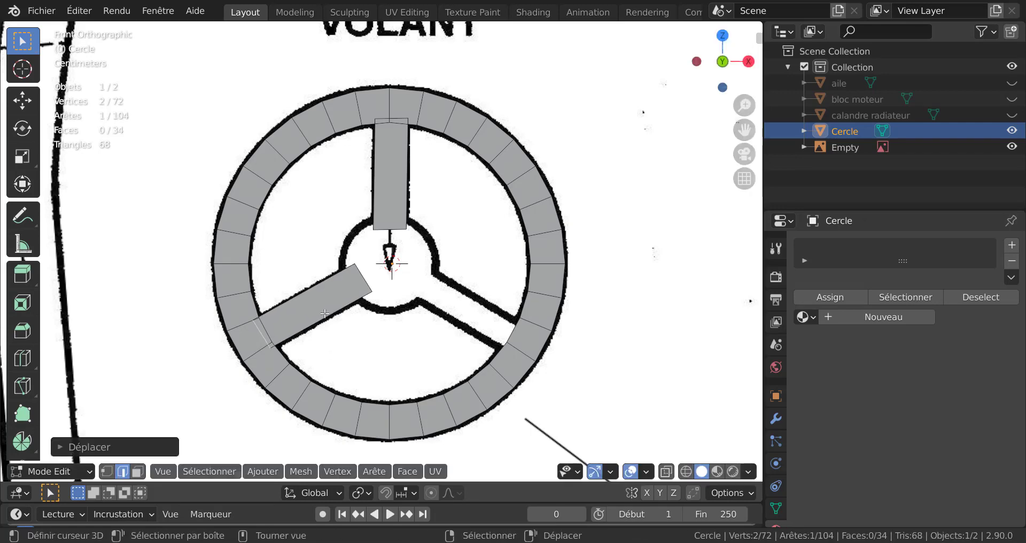
Step: Duplicate the lower-left spoke face, rotate the copy to the opposite slant, position it over the lower-right spoke and deselect it
key("3")
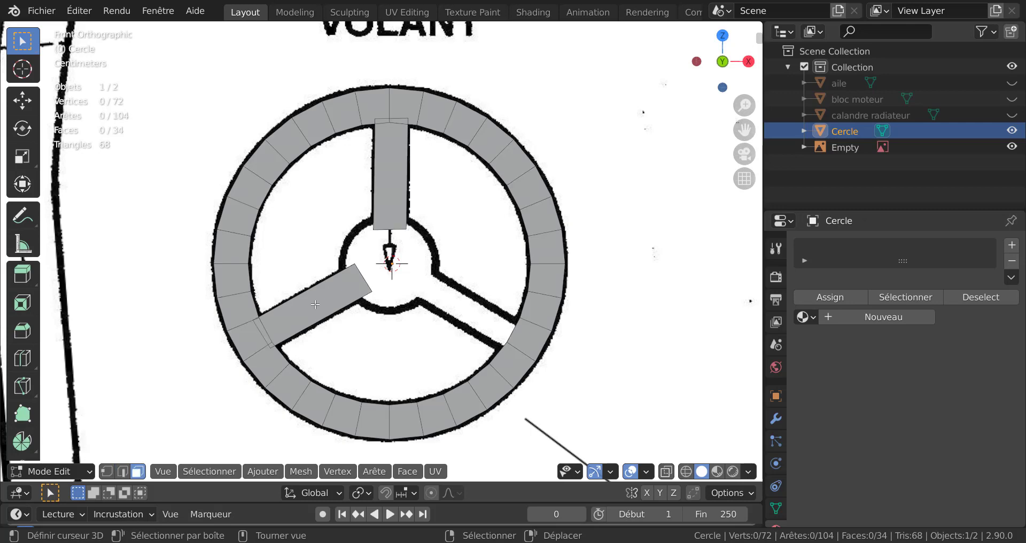
left_click(315, 304)
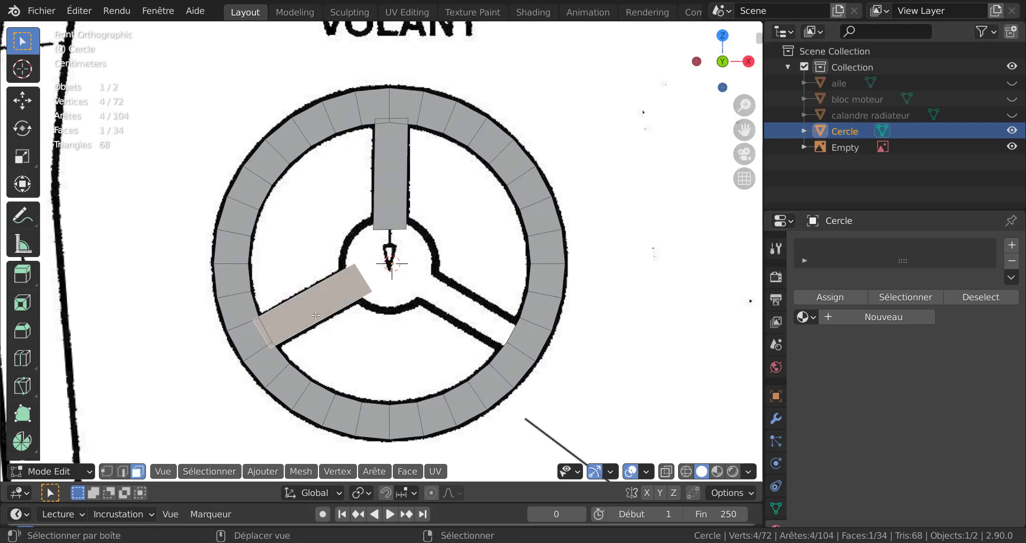
key("shift+d")
left_click(435, 328)
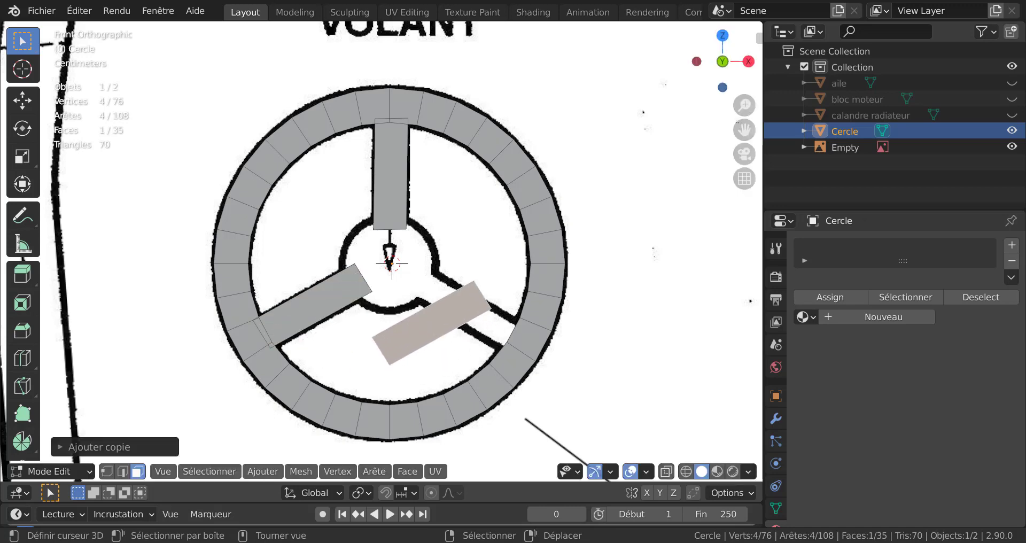
key("r")
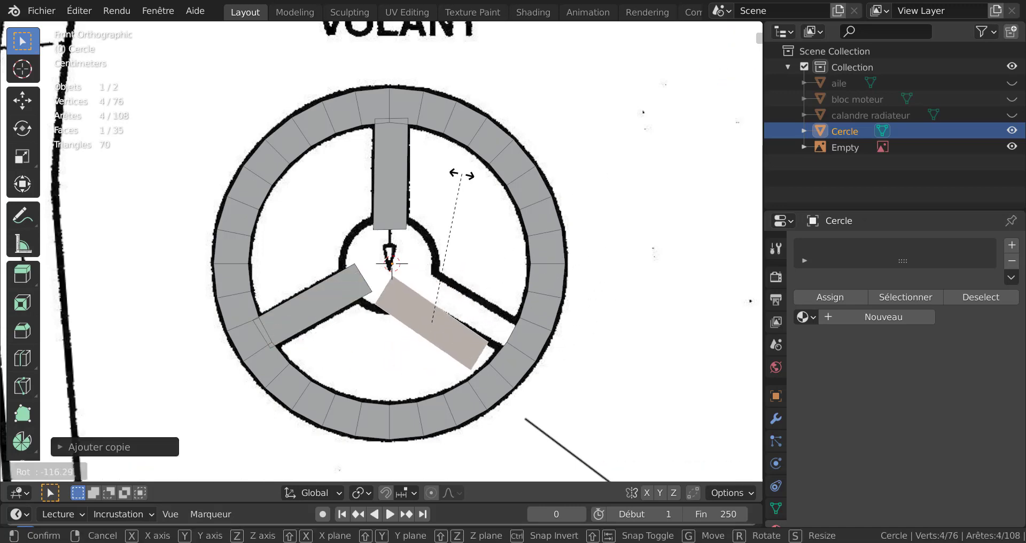
left_click(447, 209)
key("g")
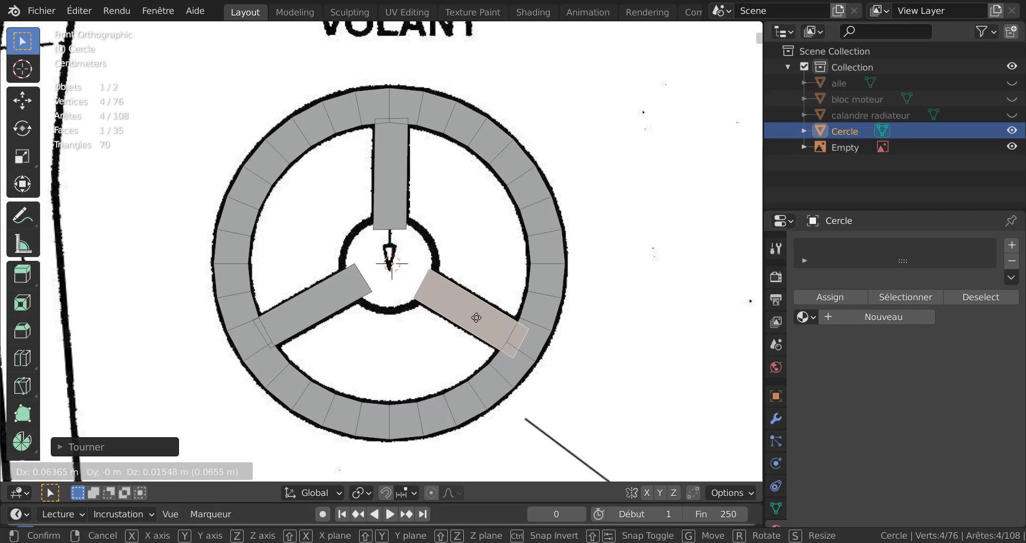
left_click(463, 316)
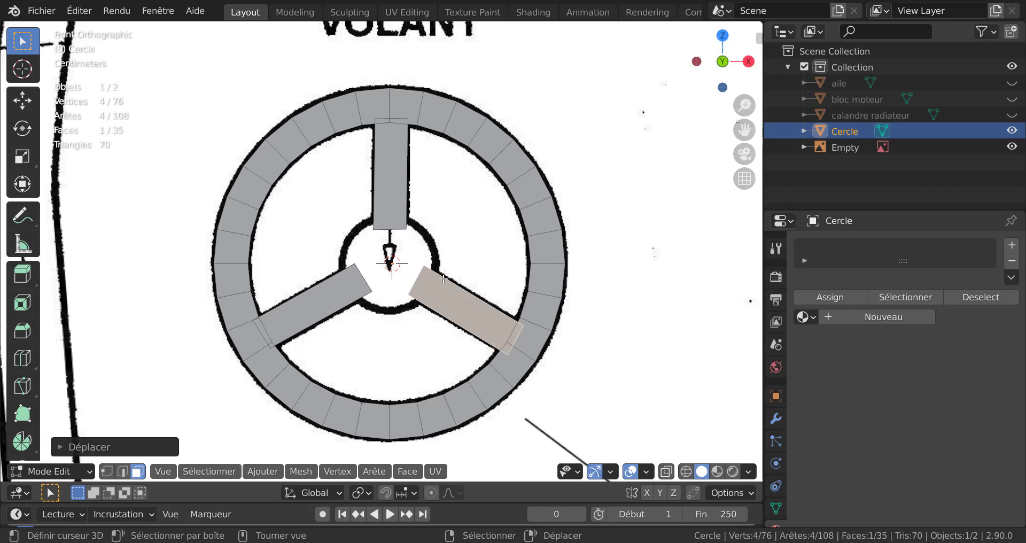
left_click(515, 255)
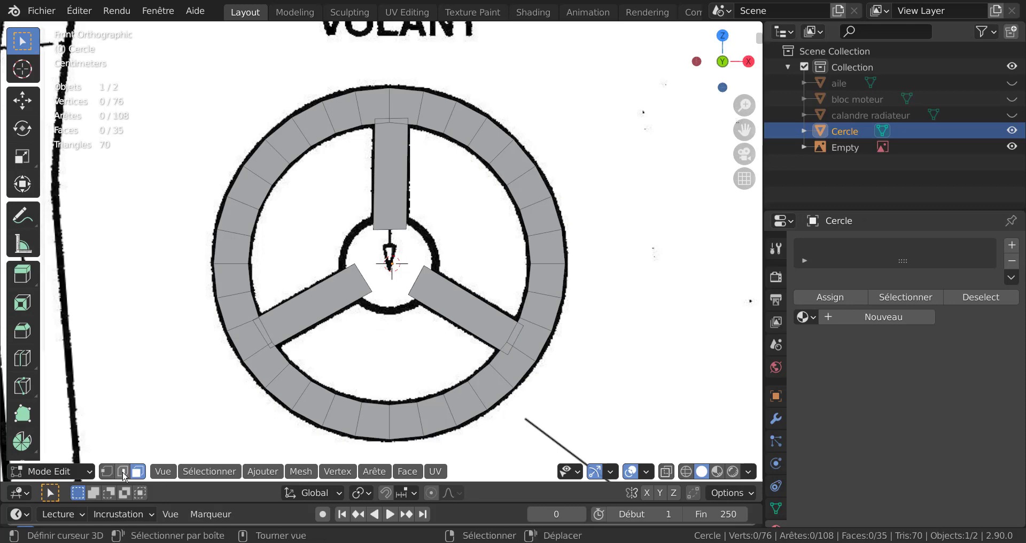
Step: Duplicate the rim's inner edge loop in place and scale the copy down to match the drawn hub's outer outline
left_click(124, 471)
left_click(490, 168, "alt")
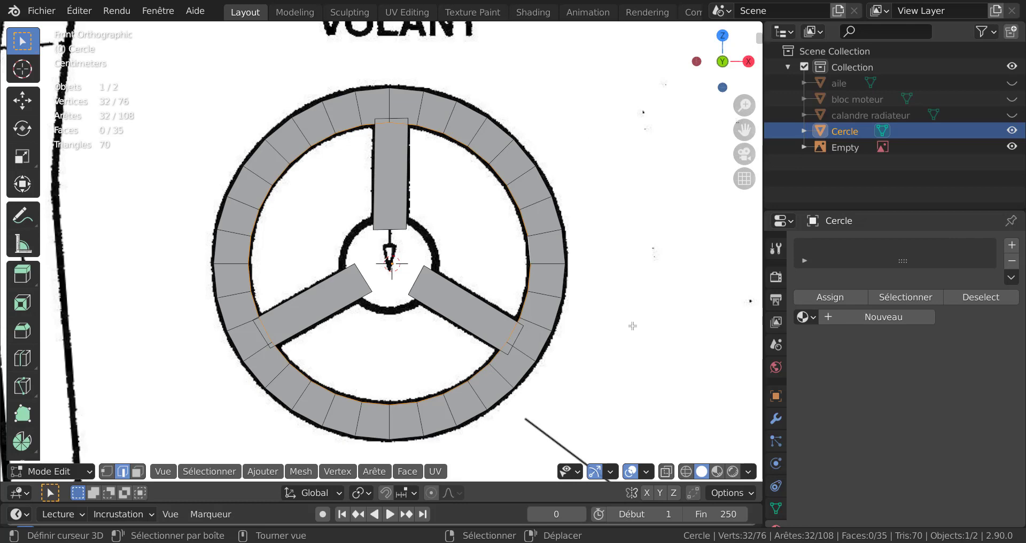
key("shift+d")
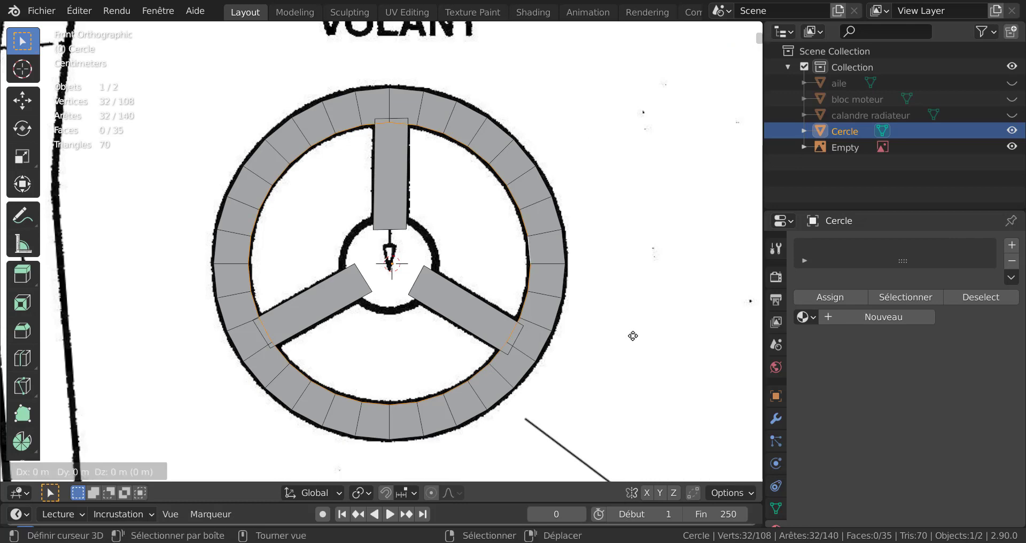
right_click(632, 336)
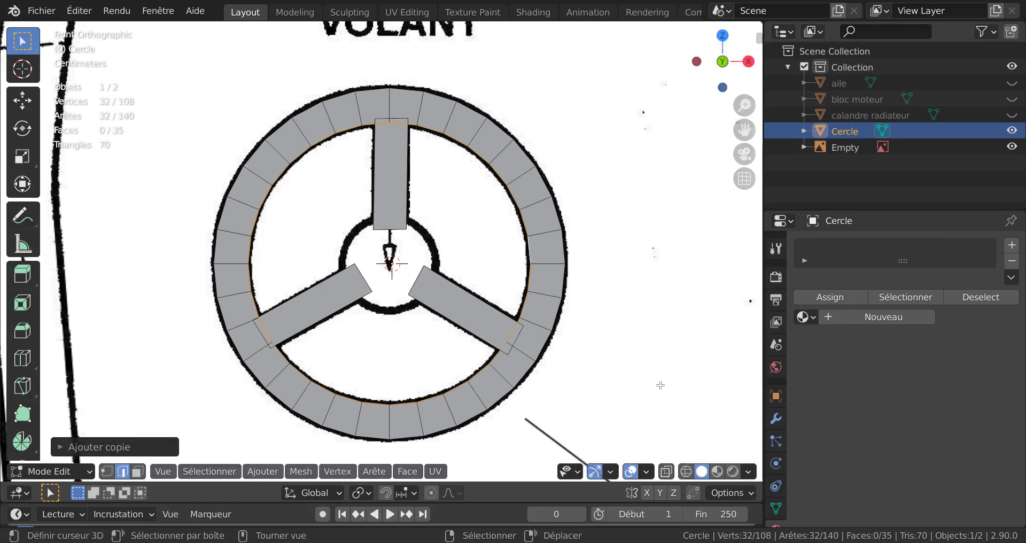
key("s")
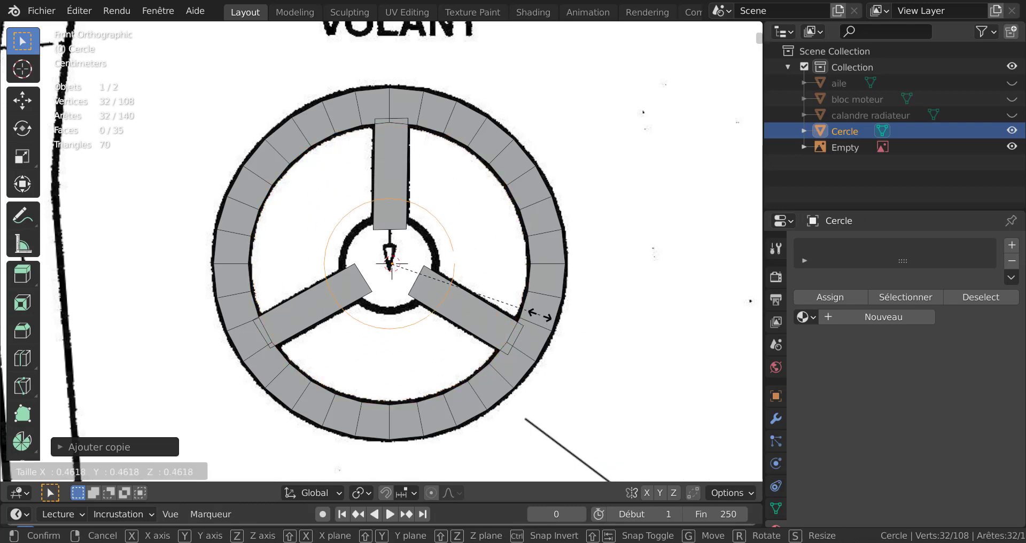
left_click(507, 304)
scroll(481, 304, "up", 2)
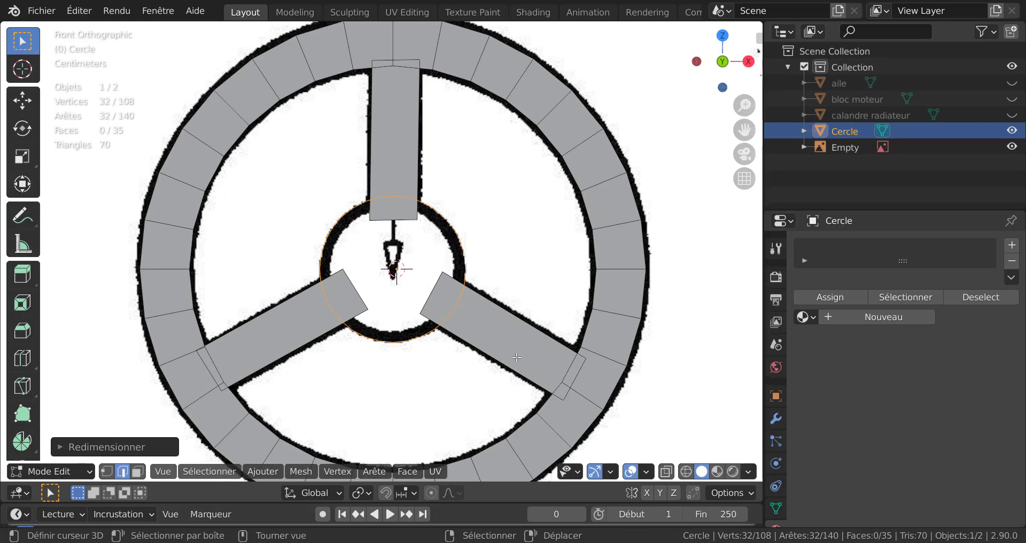
Step: Try to fill the hub circle by extruding its edge loop and scaling the extrusion to 0
key("e")
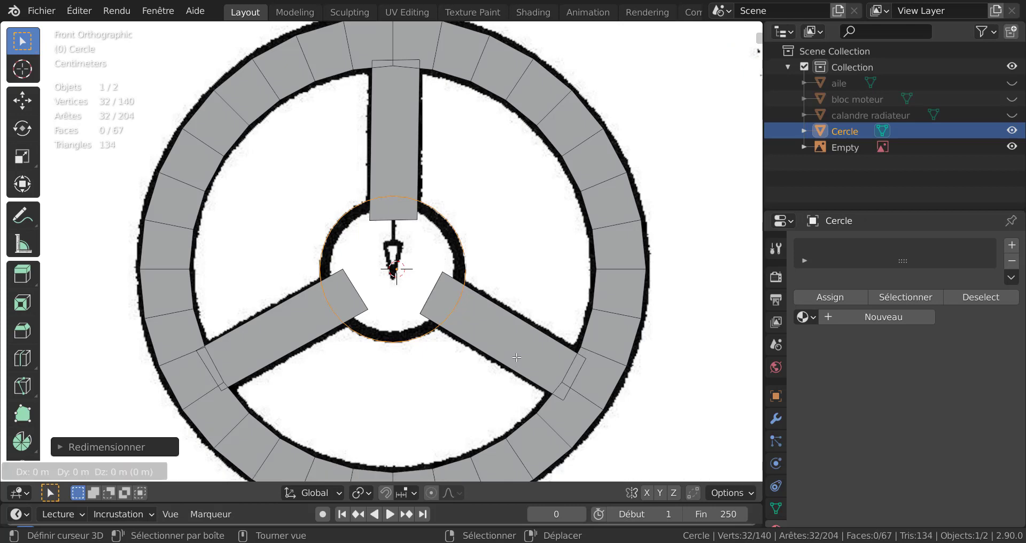
key("s")
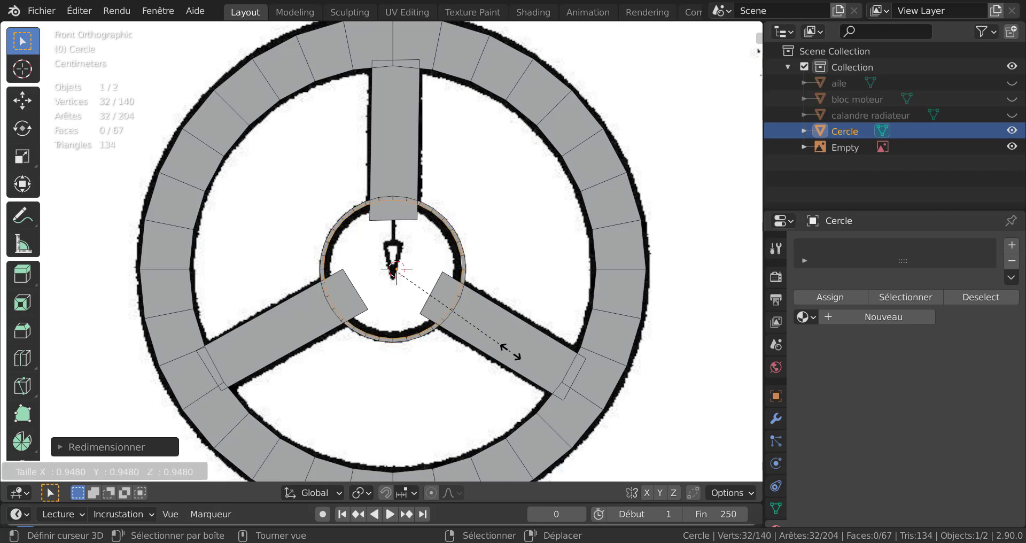
type("0")
key("Return")
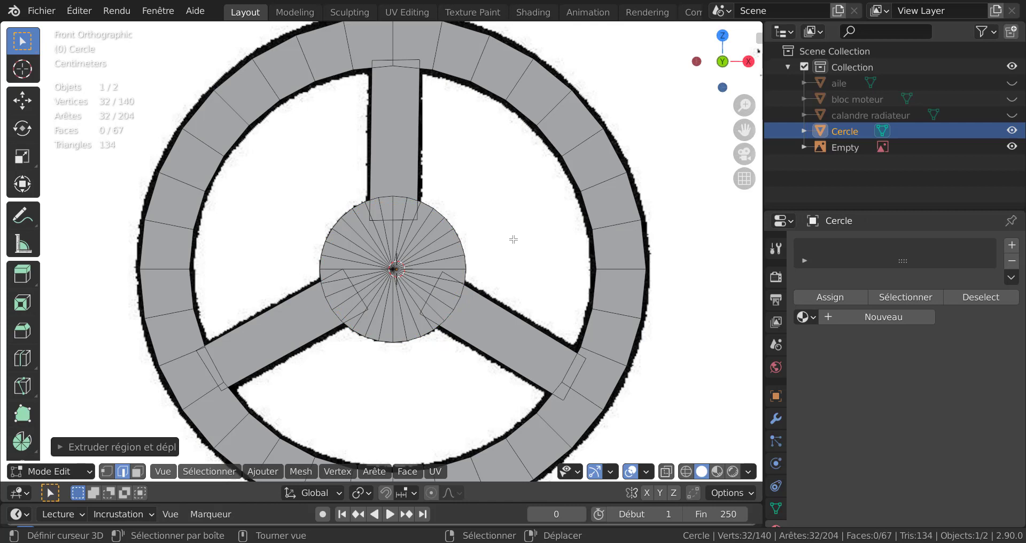
key("ctrl")
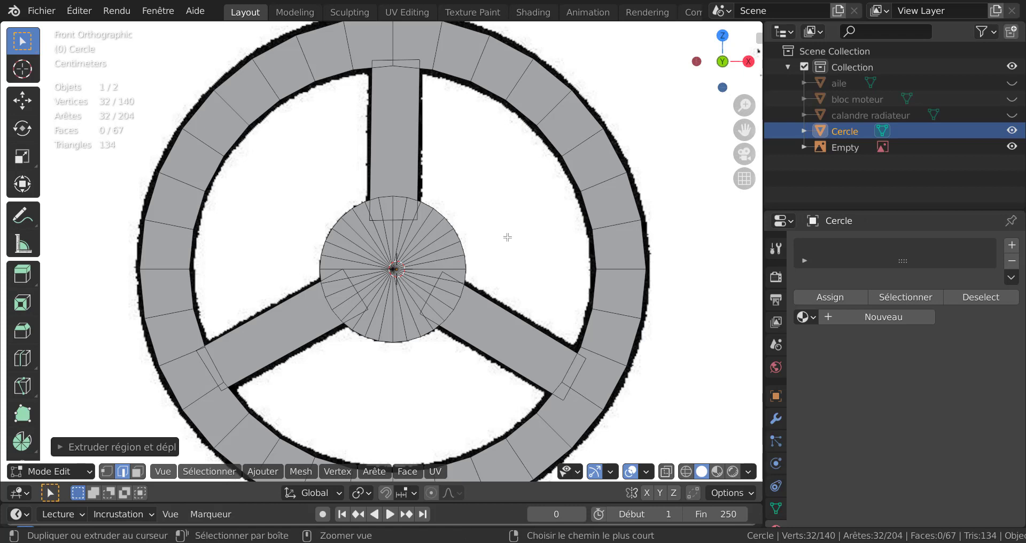
key("ctrl+z")
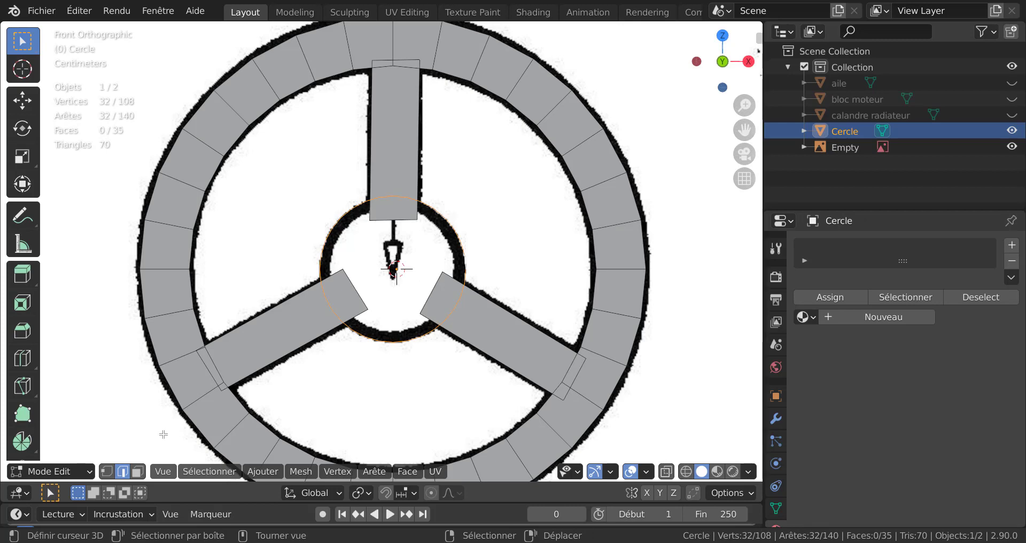
Step: Switch to vertex selection and hide the Empty reference image so the hub circle's vertices stand out
left_click(107, 471)
scroll(505, 270, "up", 3)
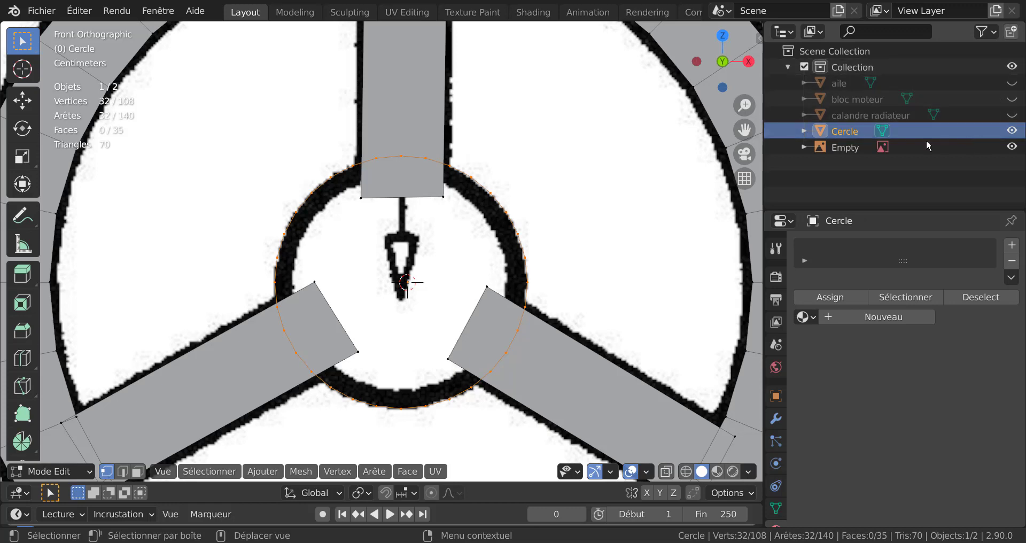
left_click(1012, 146)
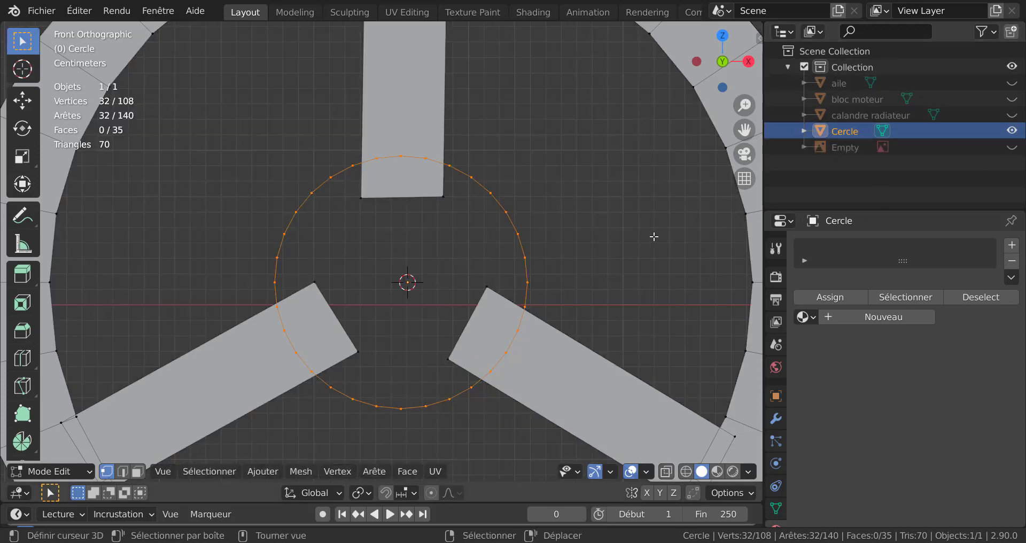
scroll(612, 242, "down", 1)
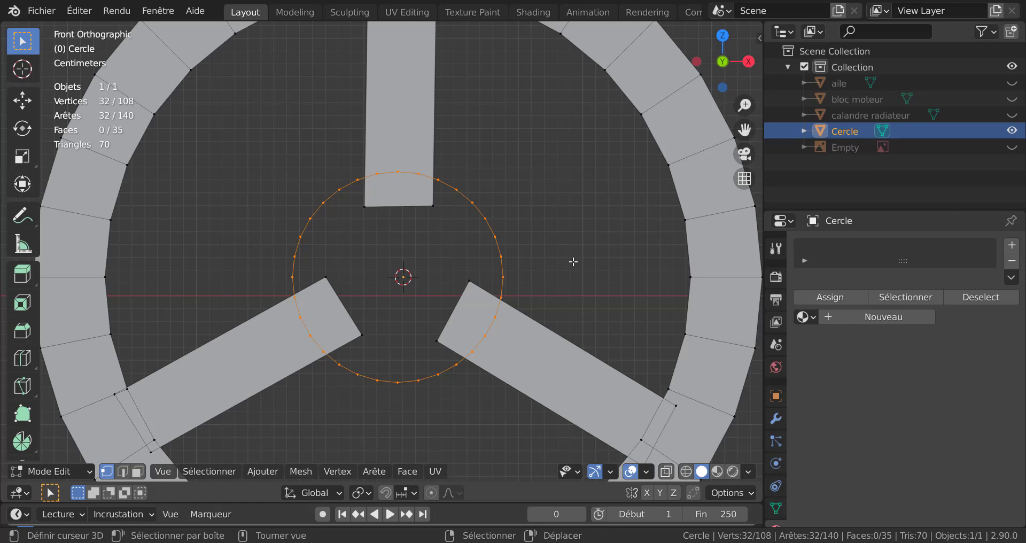
Step: Try to fill the hub circle by extruding its edge loop and scaling it to 0 along X only
key("e")
type("s")
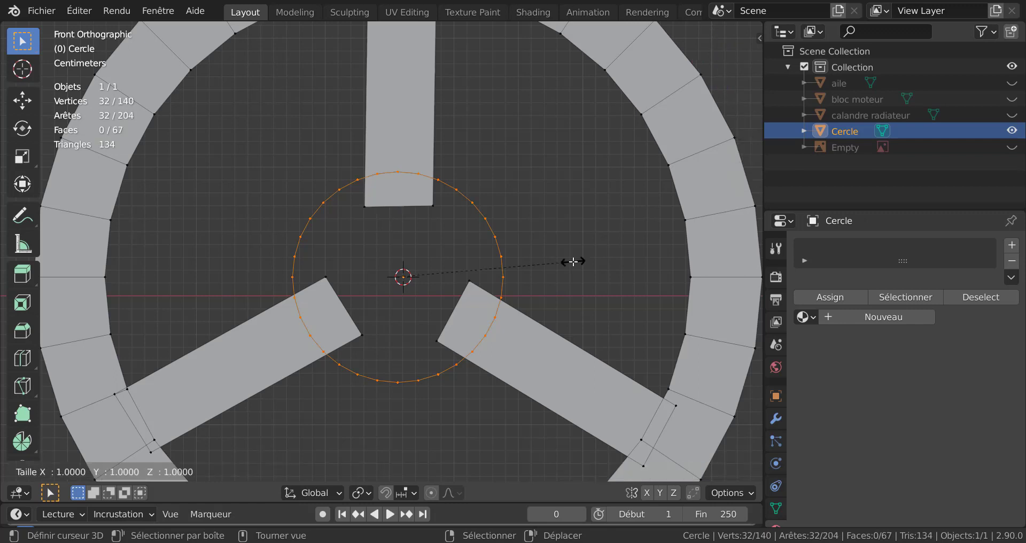
type("0")
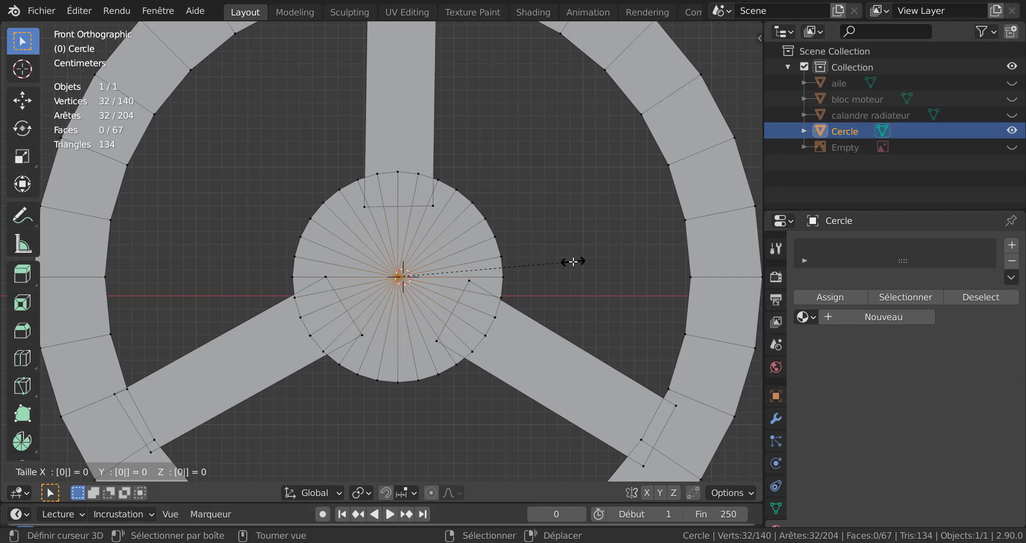
key("Tab")
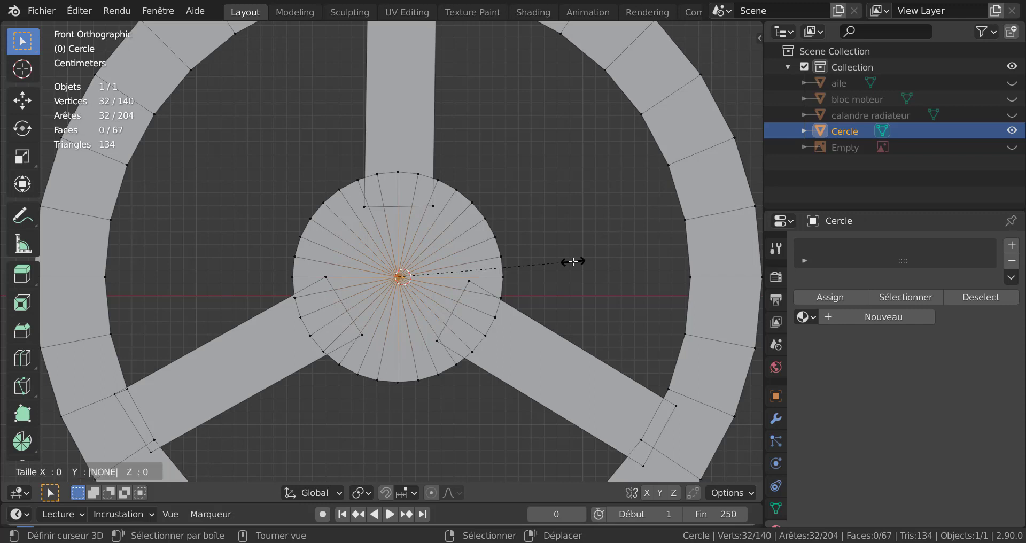
key("Tab")
key("Return")
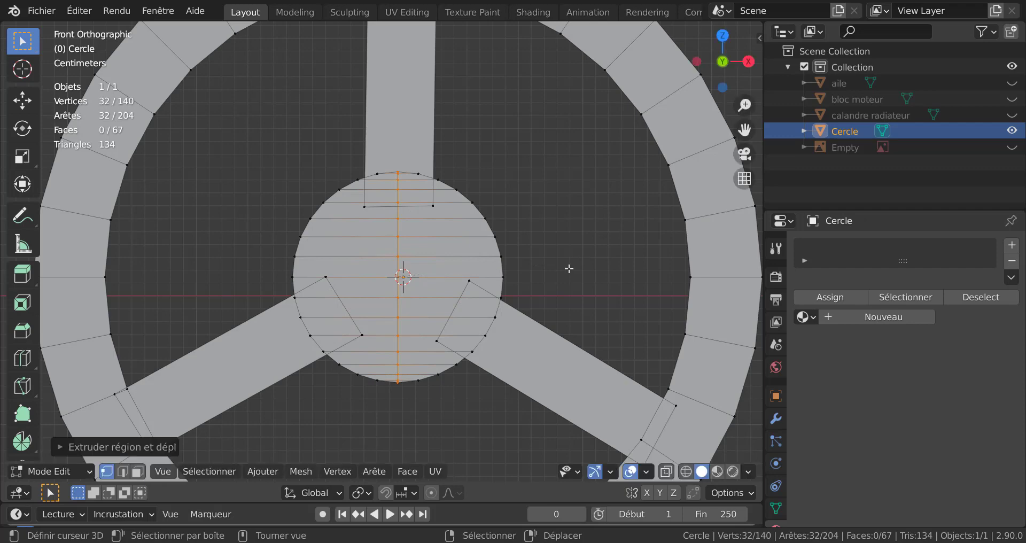
scroll(568, 268, "up", 3)
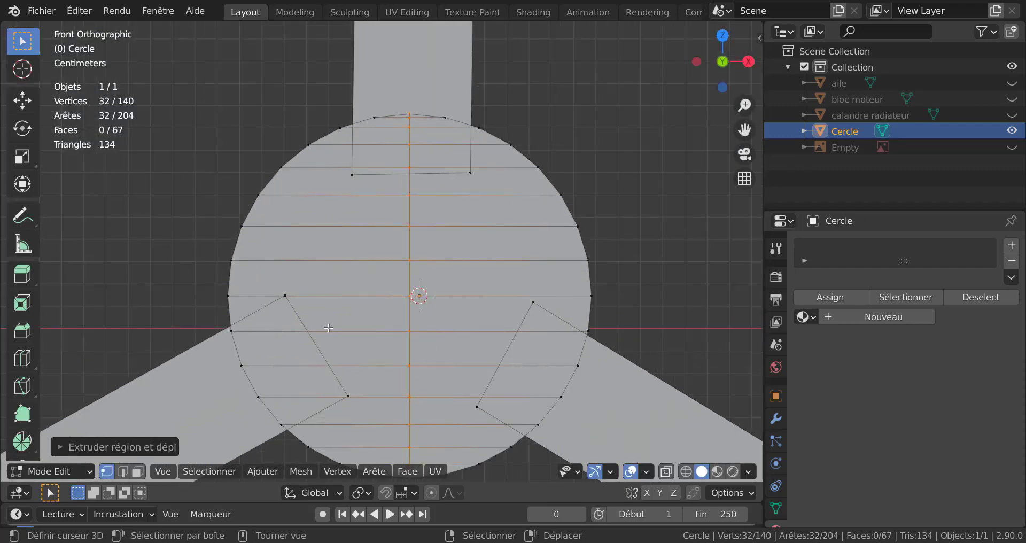
scroll(540, 247, "down", 4)
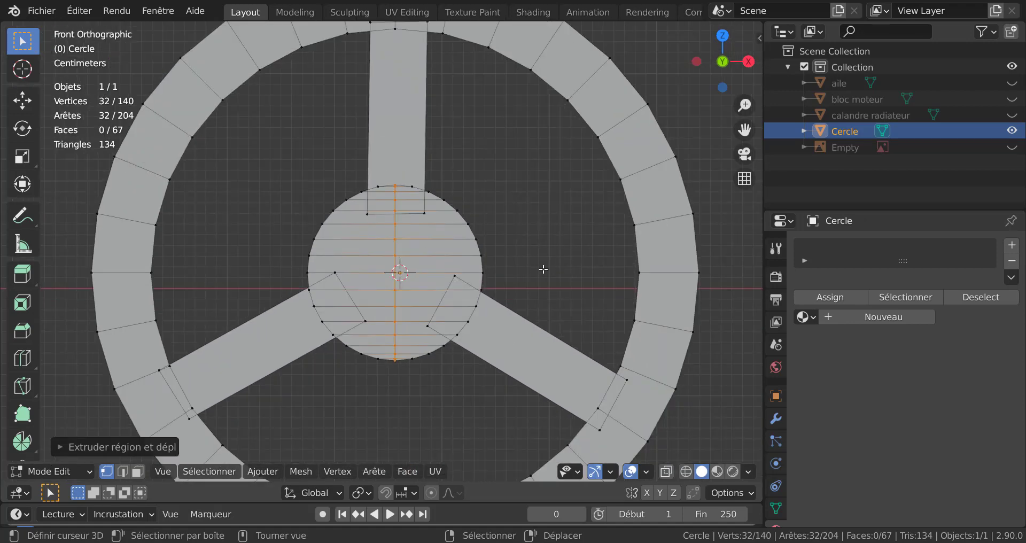
key("ctrl+z")
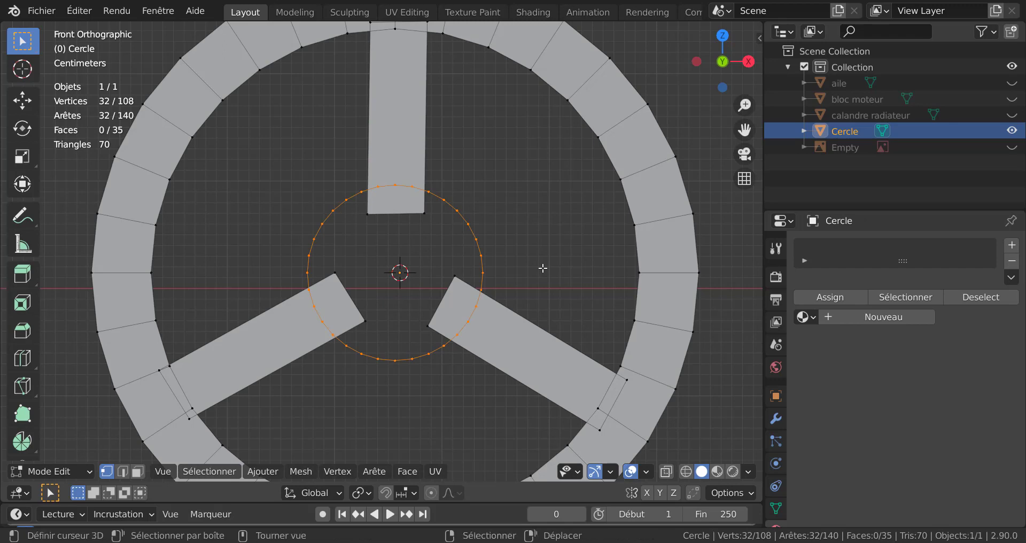
Step: Extrude the hub's edge loop and scale it to 0 on all axes to close the hub as a disc
key("e")
key("s")
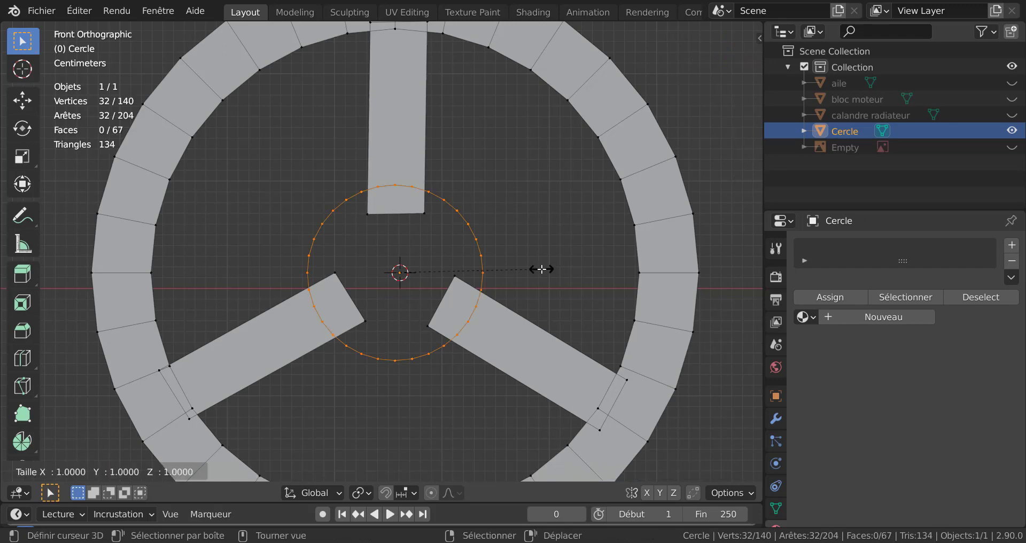
key("0")
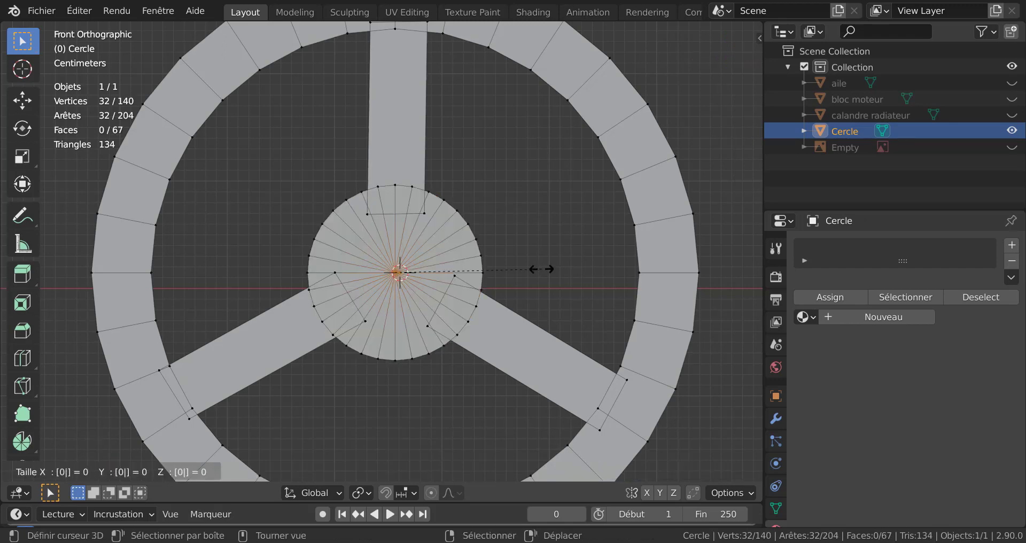
key("Return")
Step: Select the whole steering wheel mesh and extrude it about 0.02 m to give it thickness
scroll(541, 271, "down", 3)
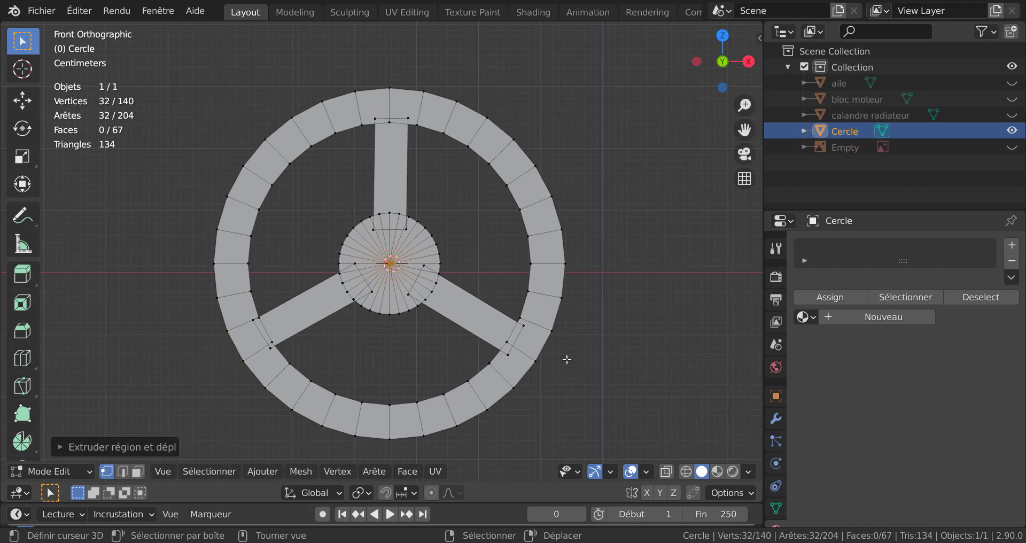
scroll(559, 396, "down", 1)
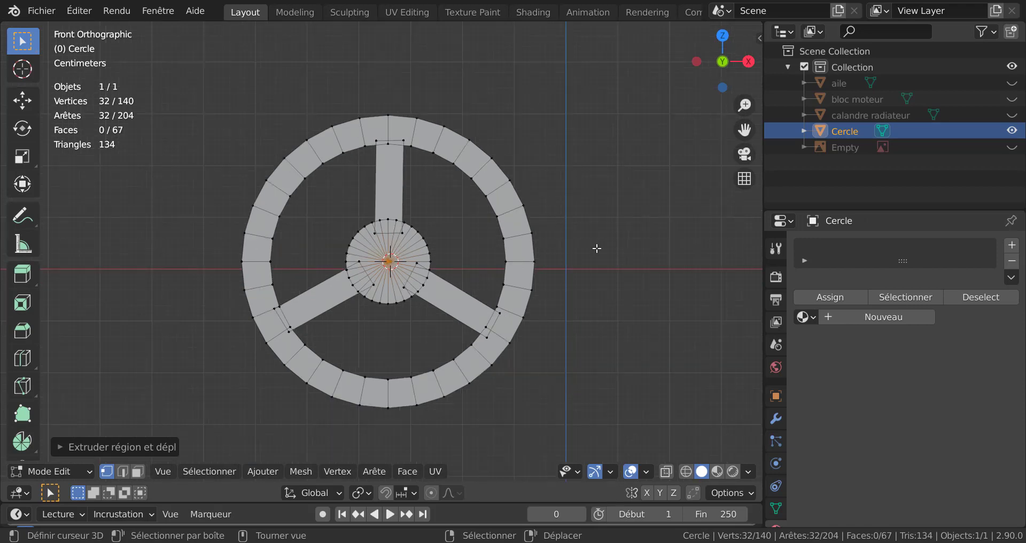
middle_click_drag(596, 248, 502, 323)
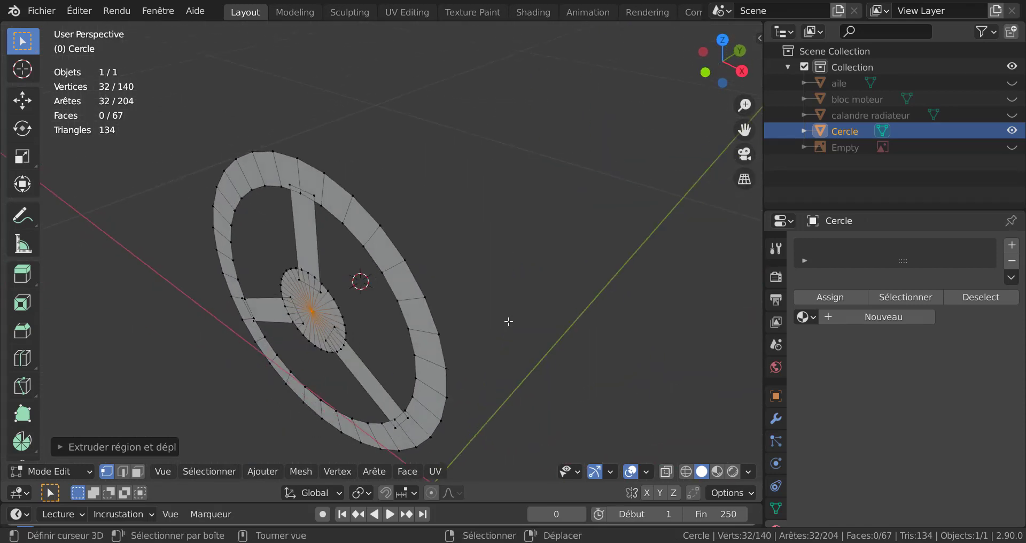
key("a")
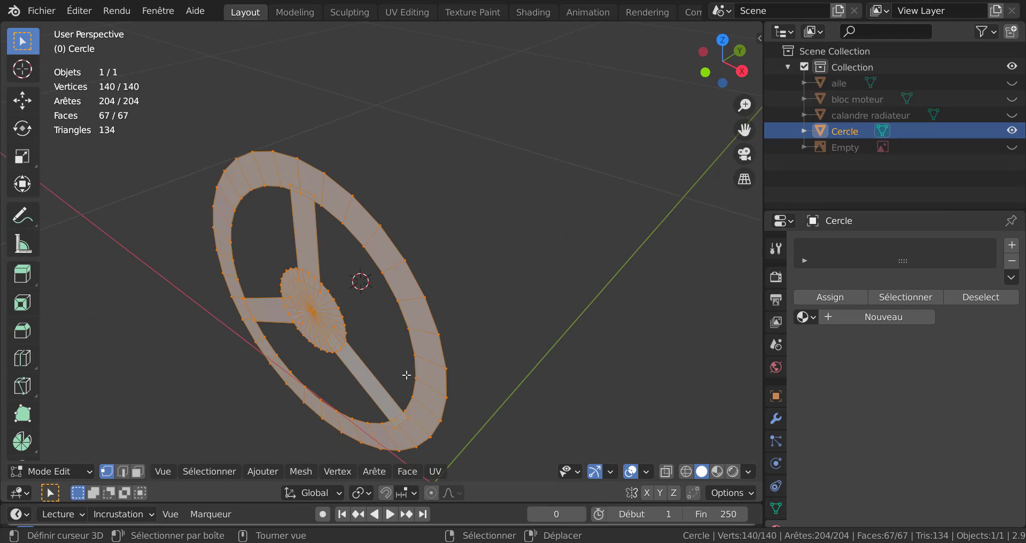
key("e")
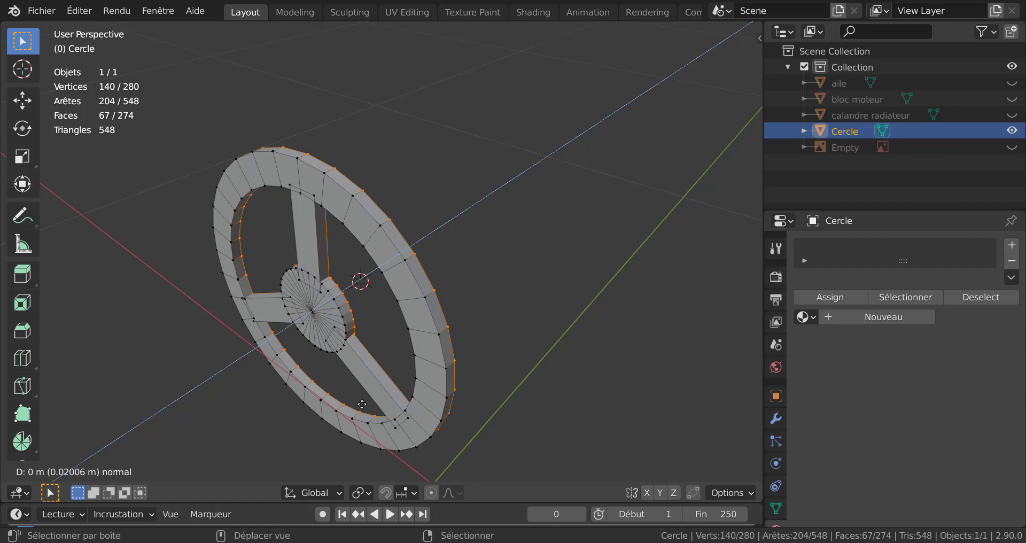
left_click(363, 404)
Step: Separate the front faces of the three spokes into their own object and return to Object Mode
middle_click_drag(390, 397, 578, 291)
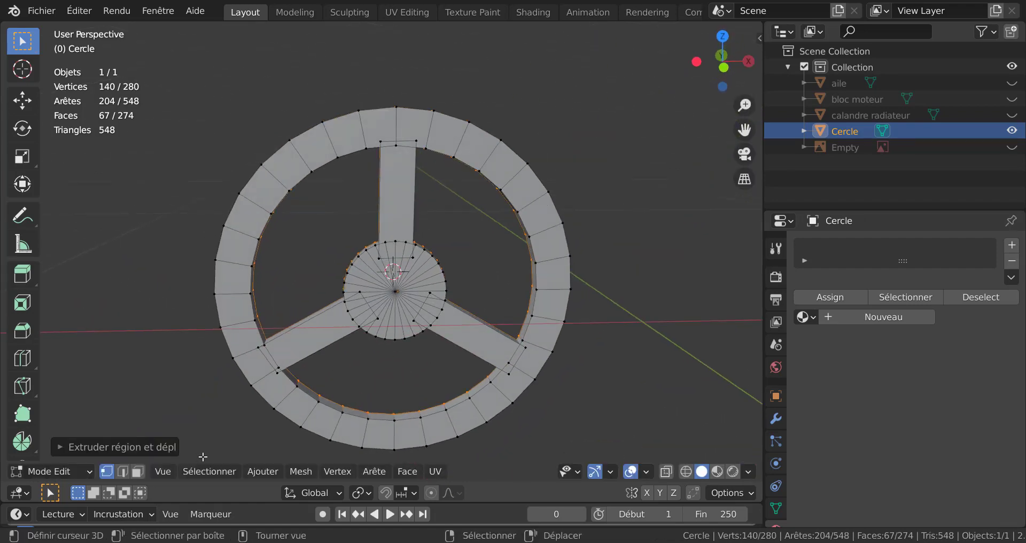
left_click(134, 472)
left_click(284, 331)
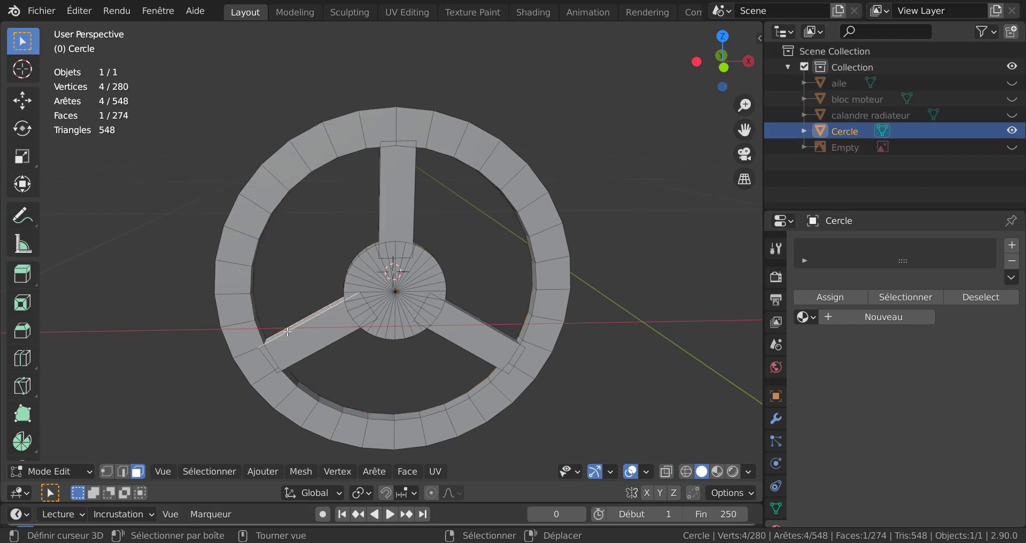
left_click(314, 338)
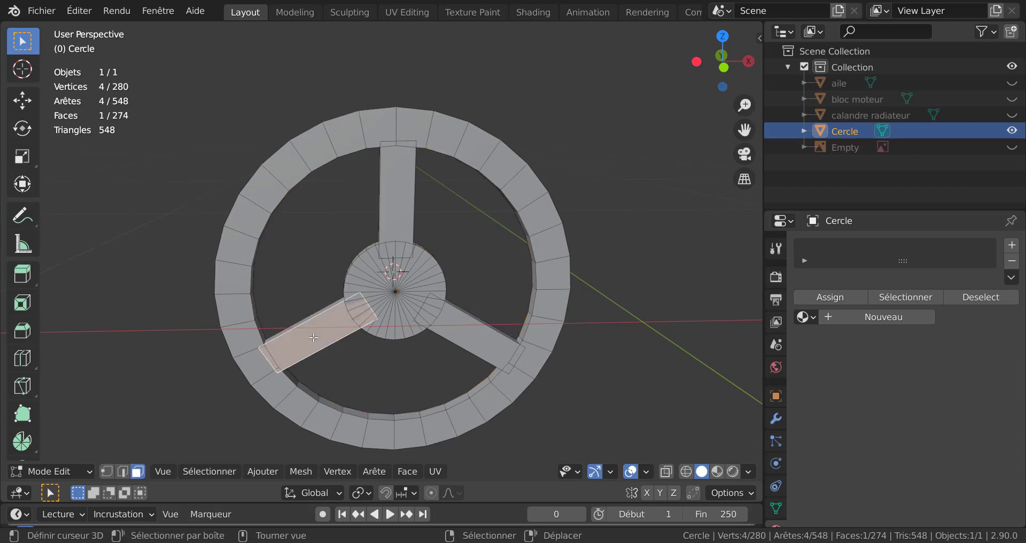
left_click(463, 344, "shift")
left_click(405, 203, "shift")
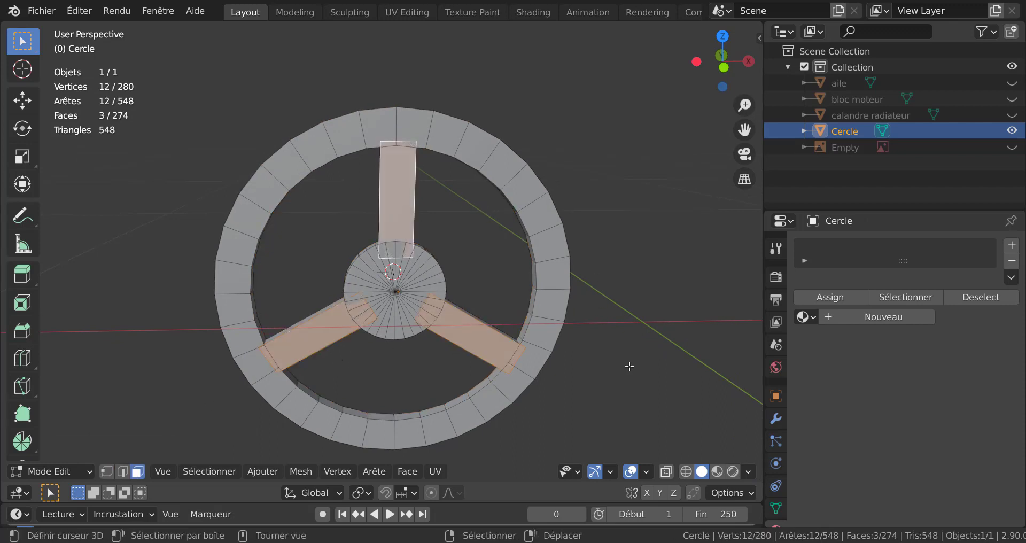
scroll(630, 366, "down", 1)
middle_click_drag(620, 396, 491, 344)
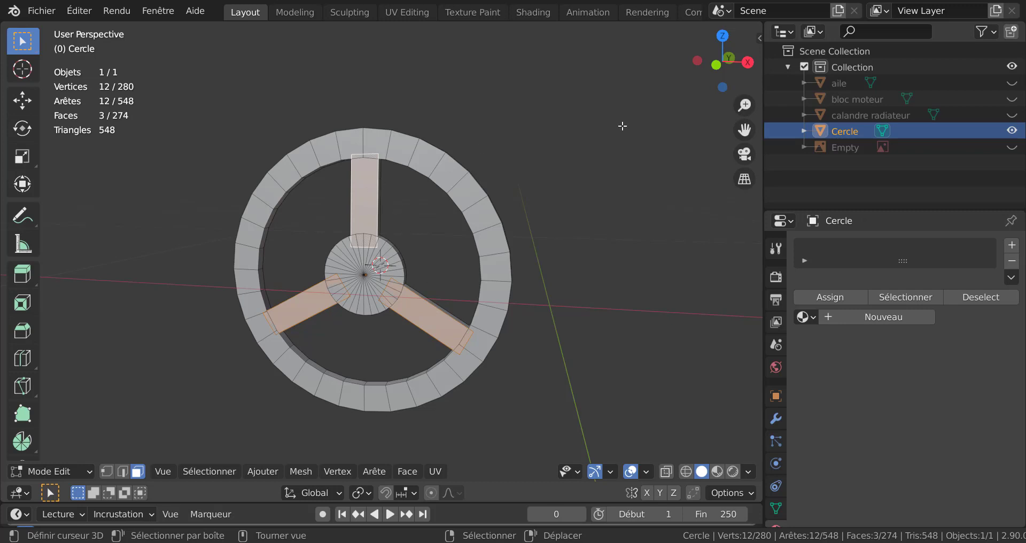
key("p")
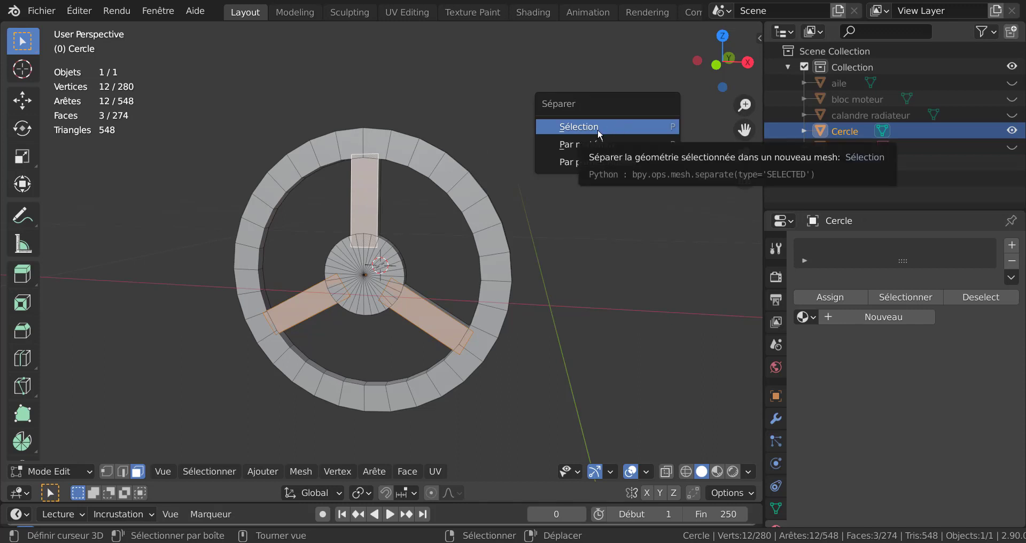
left_click(598, 129)
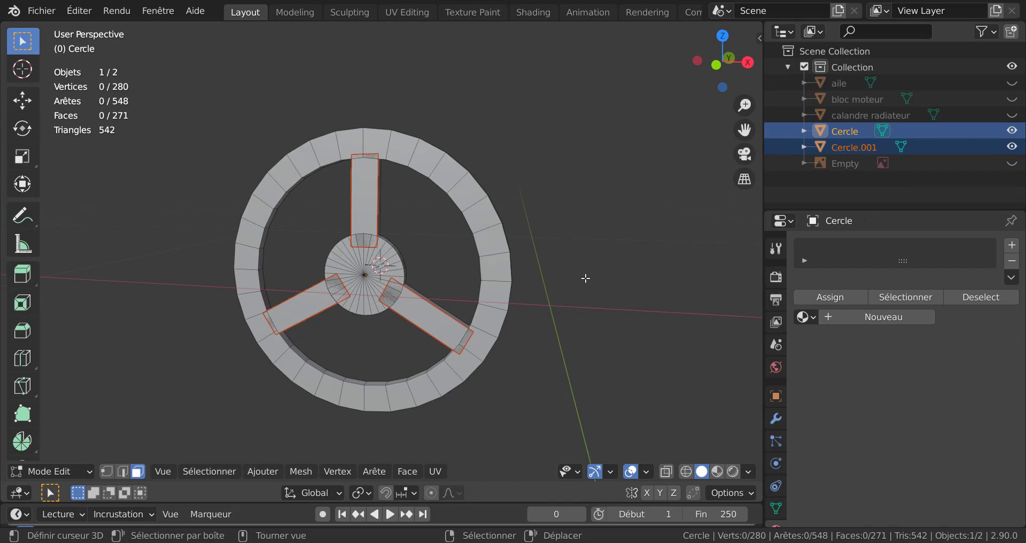
key("Tab")
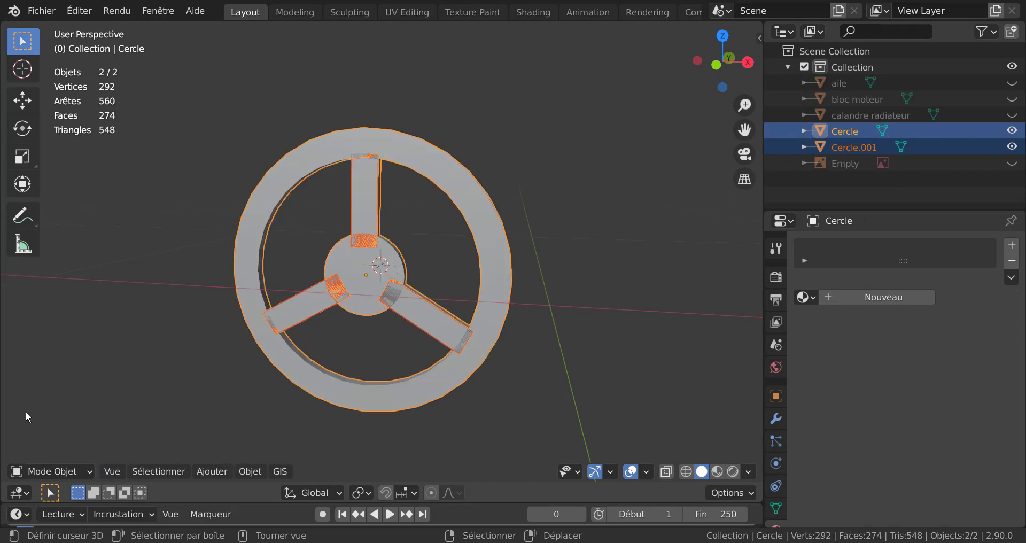
Step: Test-move the separated spoke faces and the rest of the steering wheel to check what was split off
left_click(449, 321)
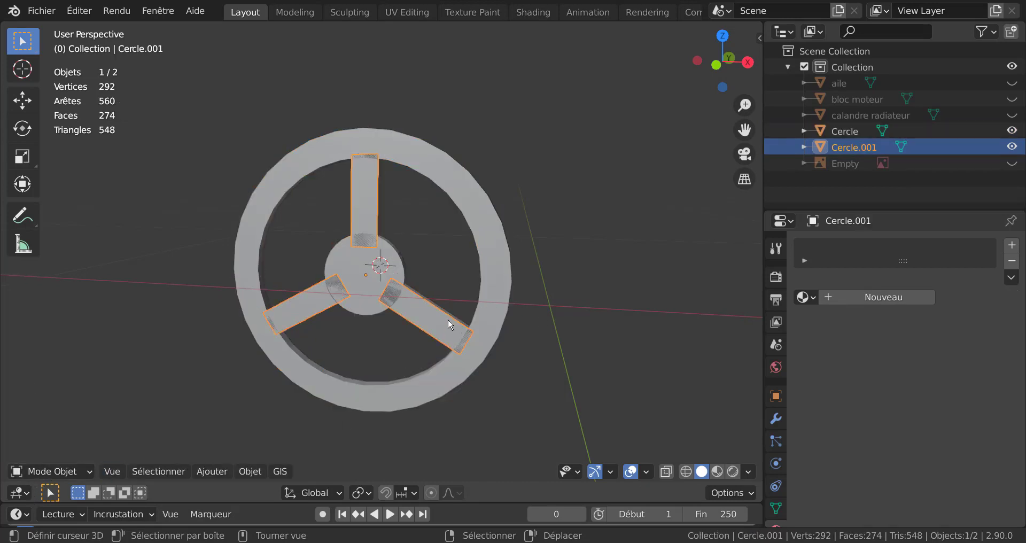
left_click(410, 291)
key("g")
key("Escape")
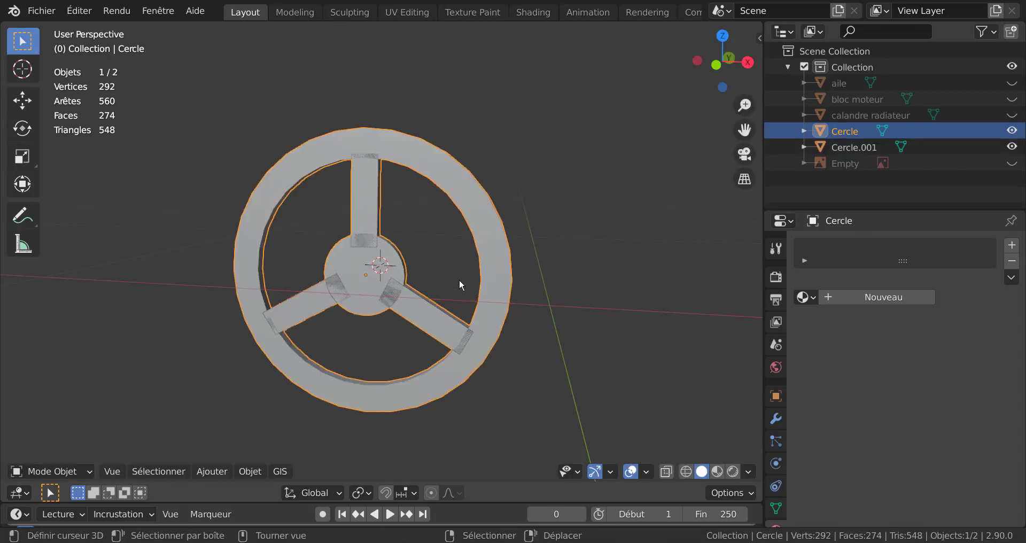
key("g")
key("Escape")
left_click(412, 311)
key("g")
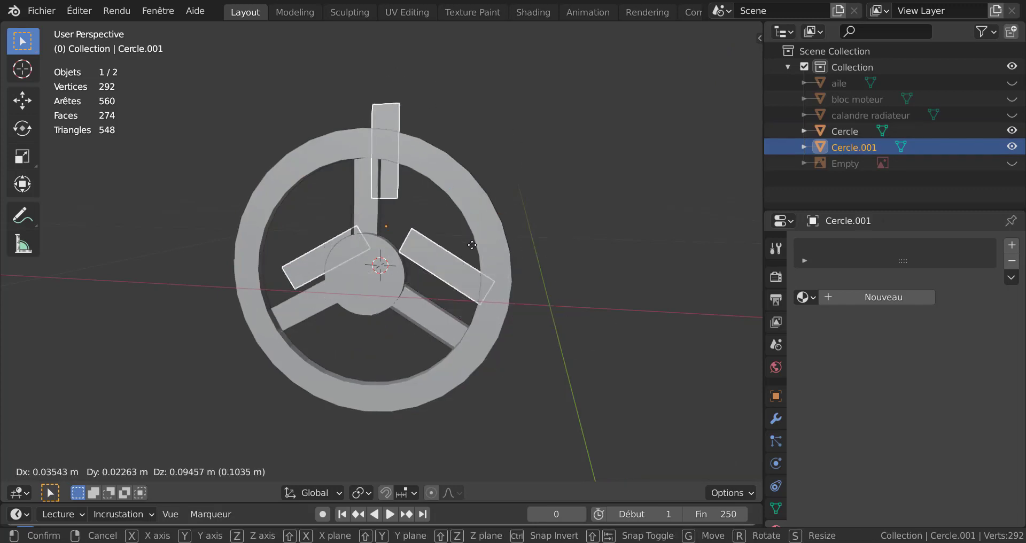
key("Escape")
Step: Move the separated spoke faces away from the front of the steering wheel and delete them
middle_click_drag(436, 293, 535, 294)
scroll(454, 308, "up", 3)
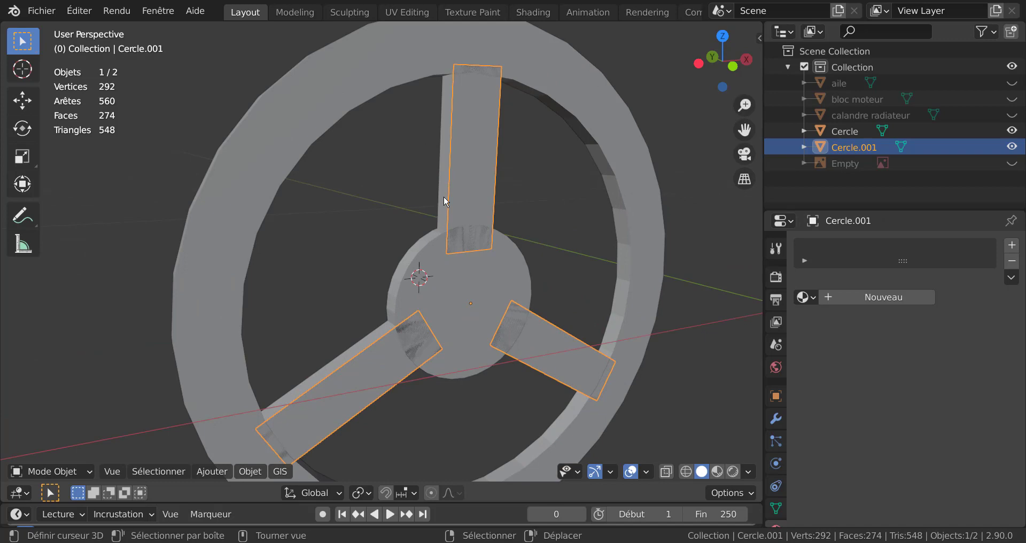
right_click_drag(458, 194, 555, 243)
key("Escape")
middle_click_drag(555, 242, 303, 274)
left_click(252, 271)
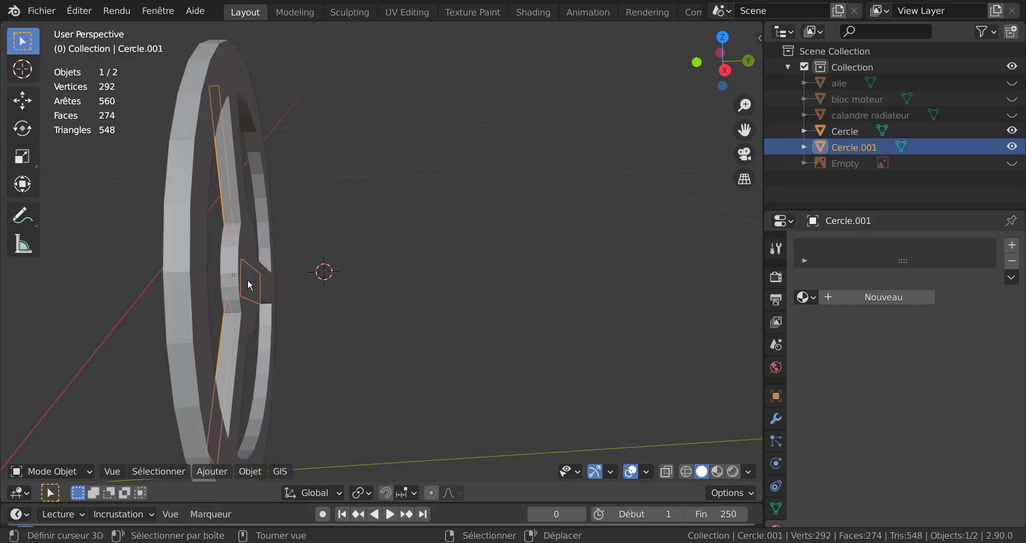
right_click_drag(250, 285, 377, 291)
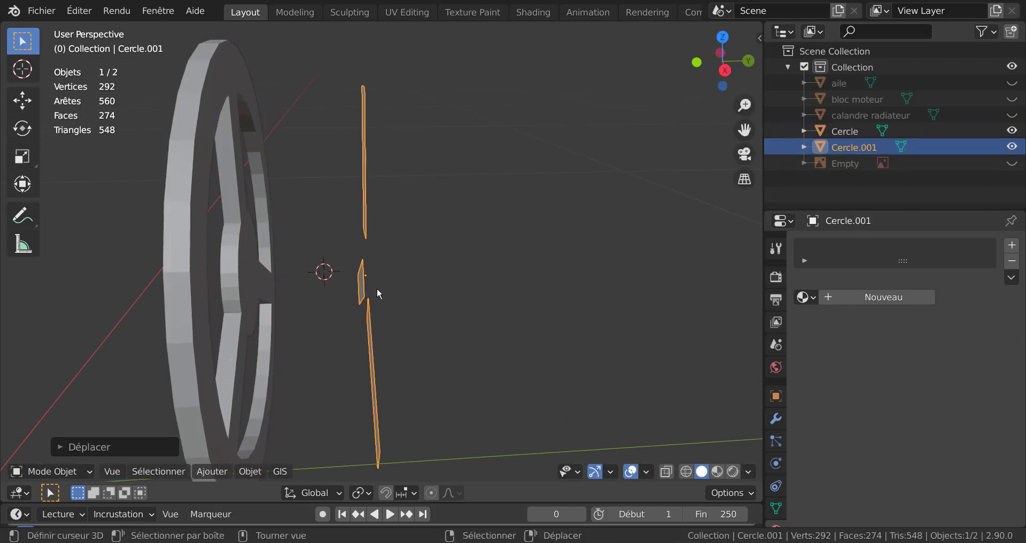
middle_click_drag(378, 292, 512, 292)
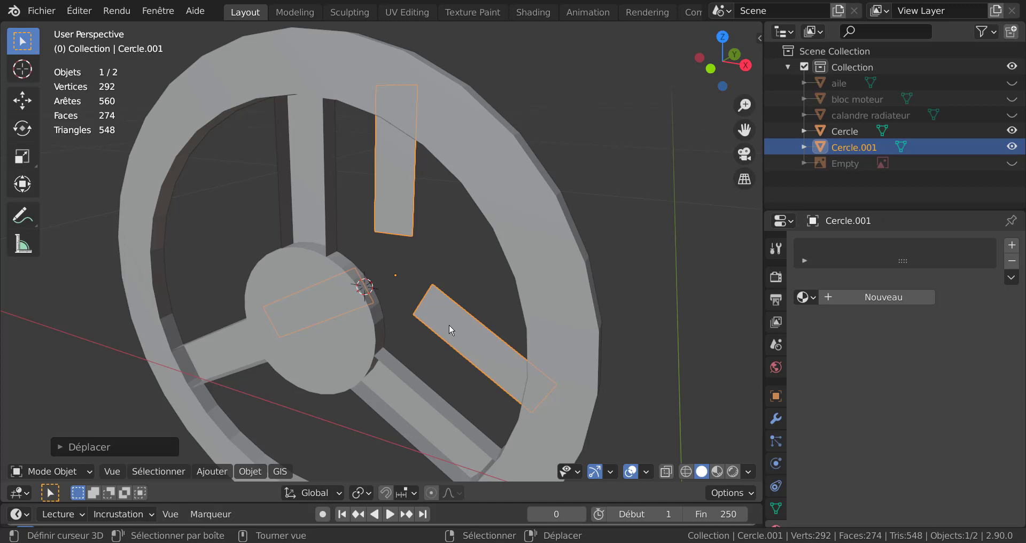
key("x")
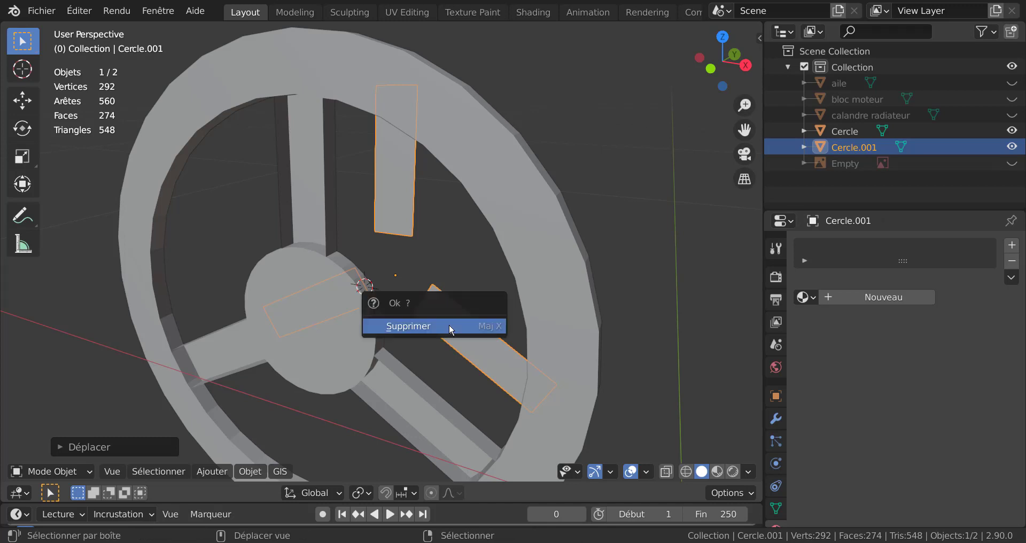
left_click(449, 324)
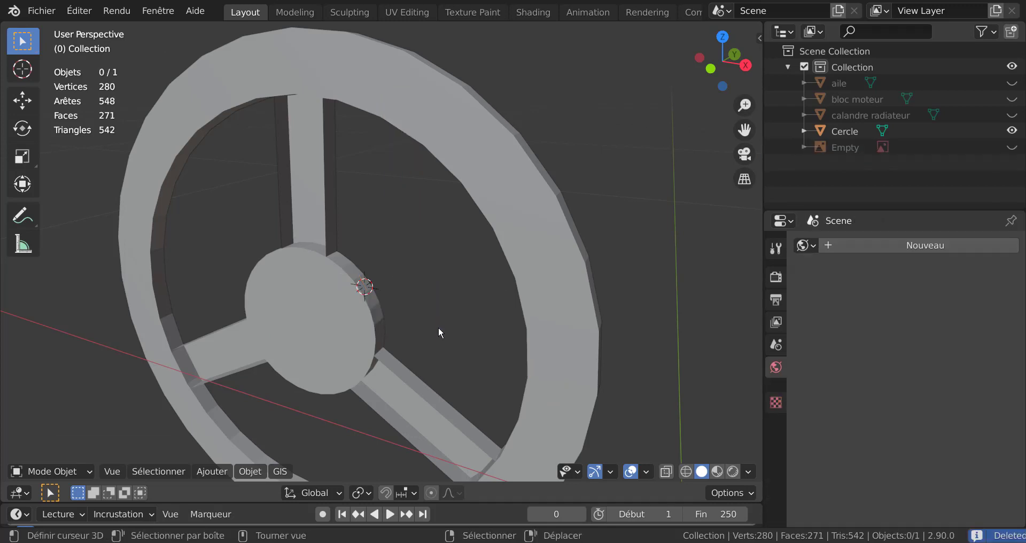
Step: Select the remaining steering wheel object and examine its spokes from both sides
left_click(303, 209)
key("g")
key("Escape")
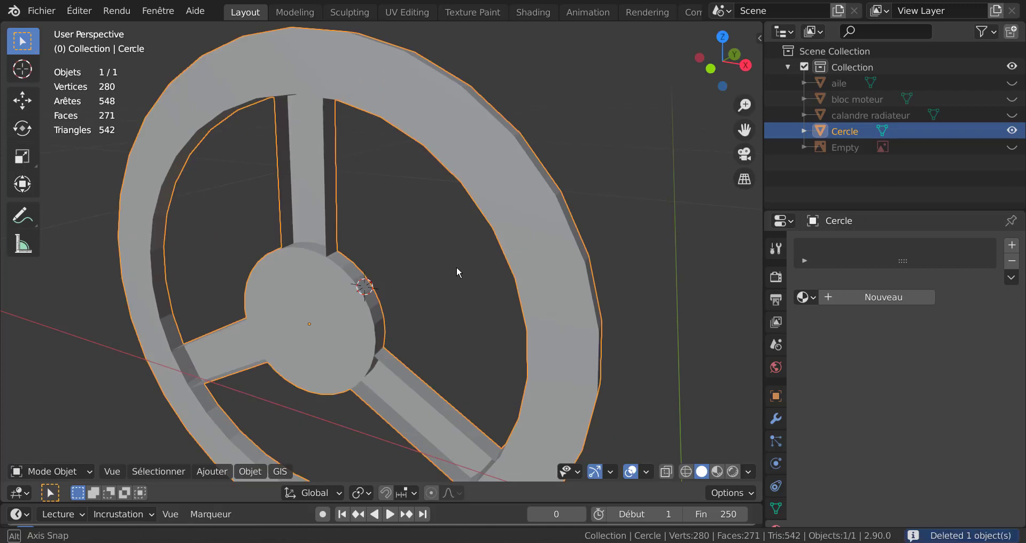
middle_click_drag(456, 266, 457, 217)
key("Tab")
key("Tab")
middle_click_drag(433, 169, 501, 198)
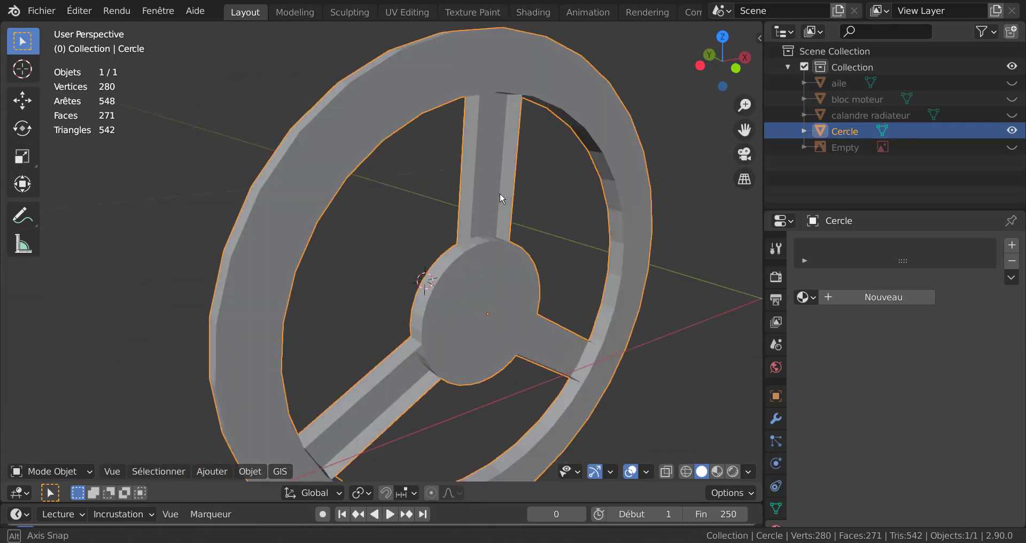
Step: Undo the deletion, move and separation of the spoke faces, back to the single steering wheel mesh in Edit Mode
key("Tab")
key("ctrl+z")
key("ctrl+z")
key("ctrl+z")
key("ctrl+z")
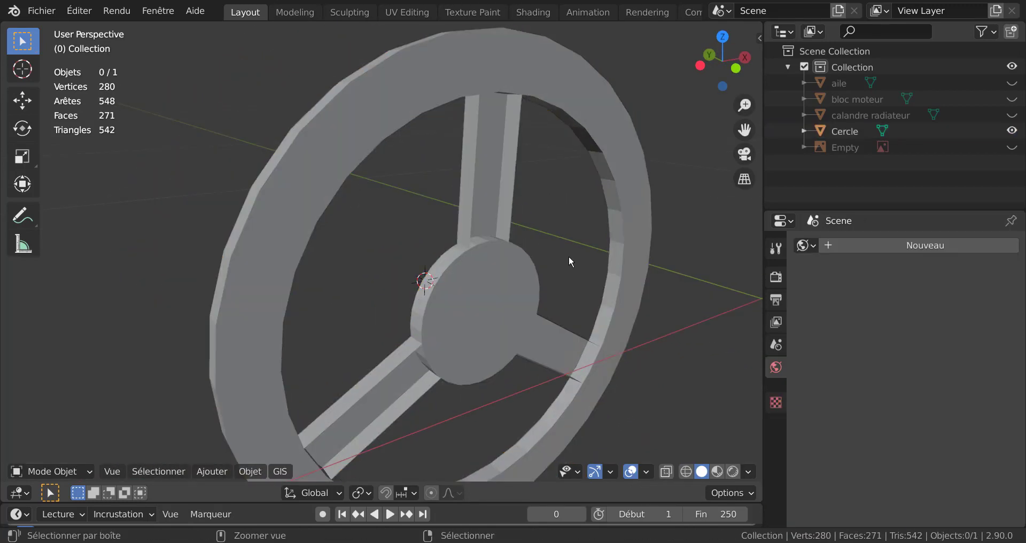
middle_click_drag(570, 255, 480, 271)
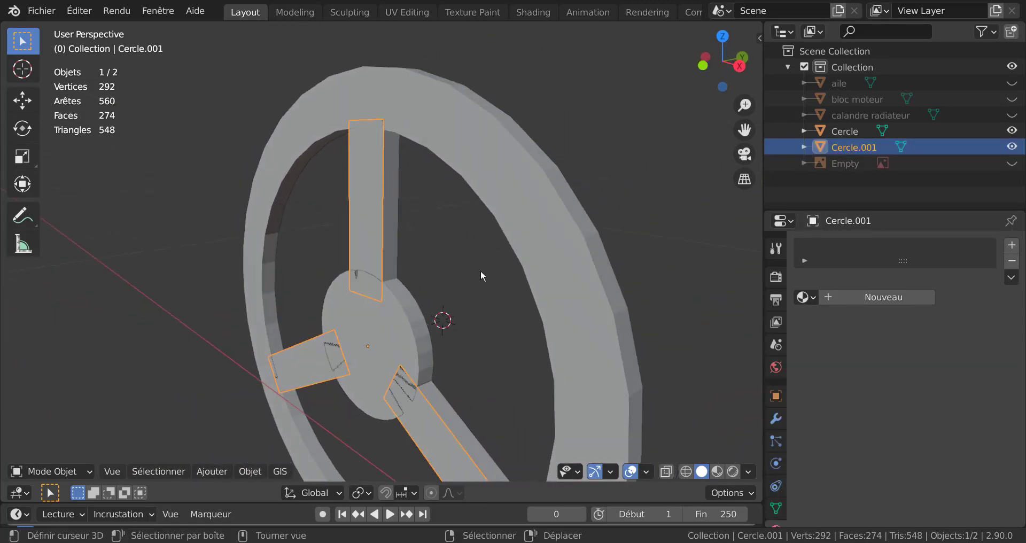
key("ctrl+z")
key("ctrl+z")
key("ctrl+z")
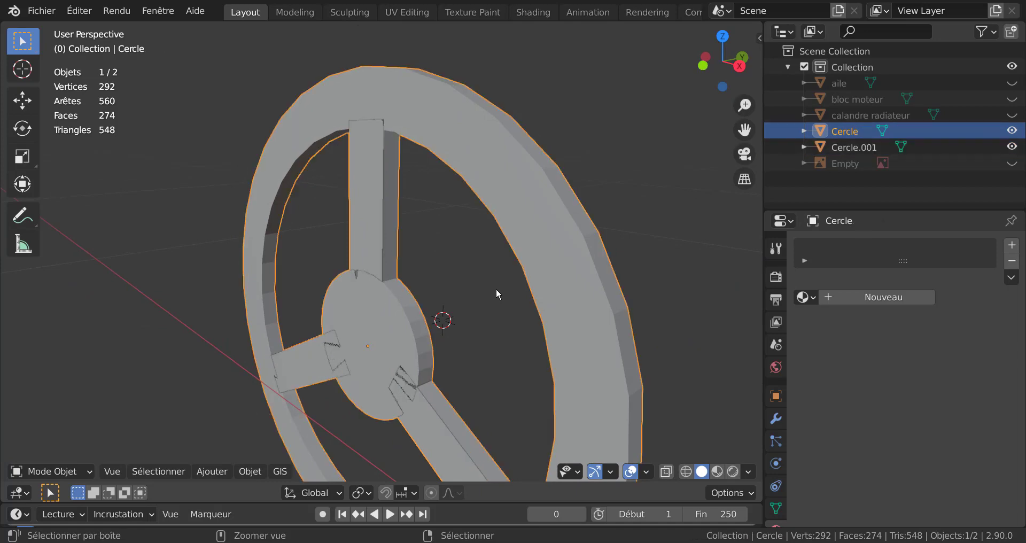
key("ctrl+z")
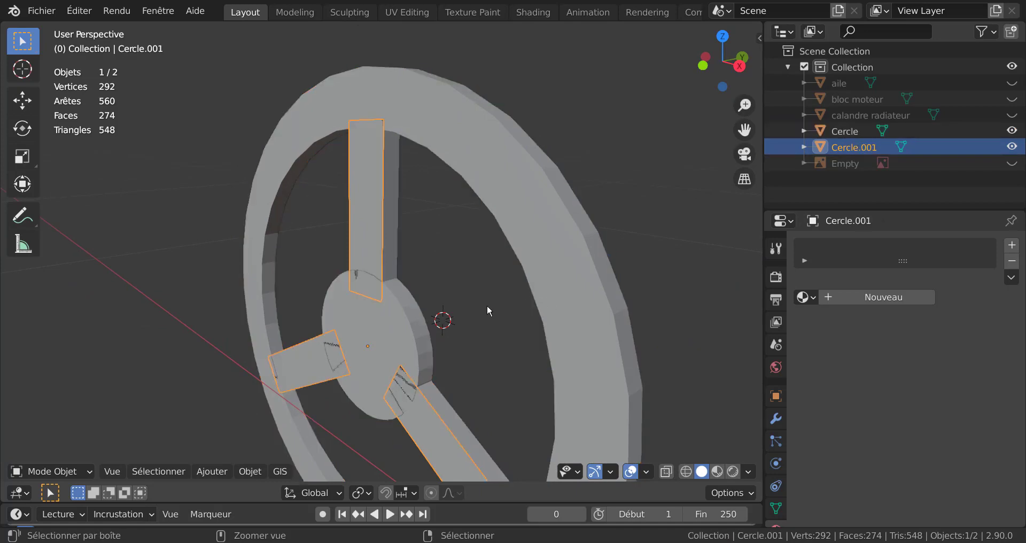
key("Tab")
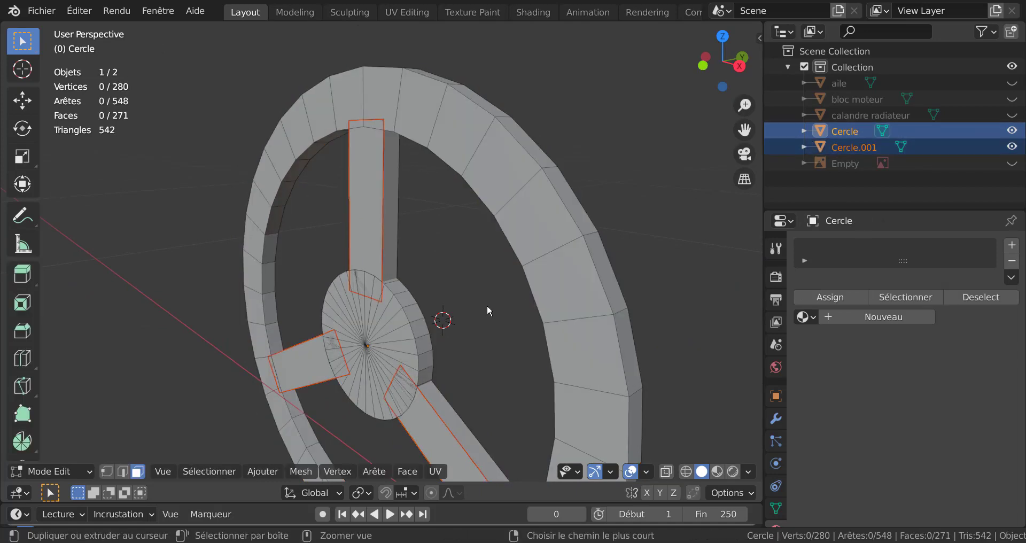
key("ctrl+z")
key("ctrl+z")
Step: Select the front faces of all three spokes and extend the selection to their linked geometry
left_click(384, 196)
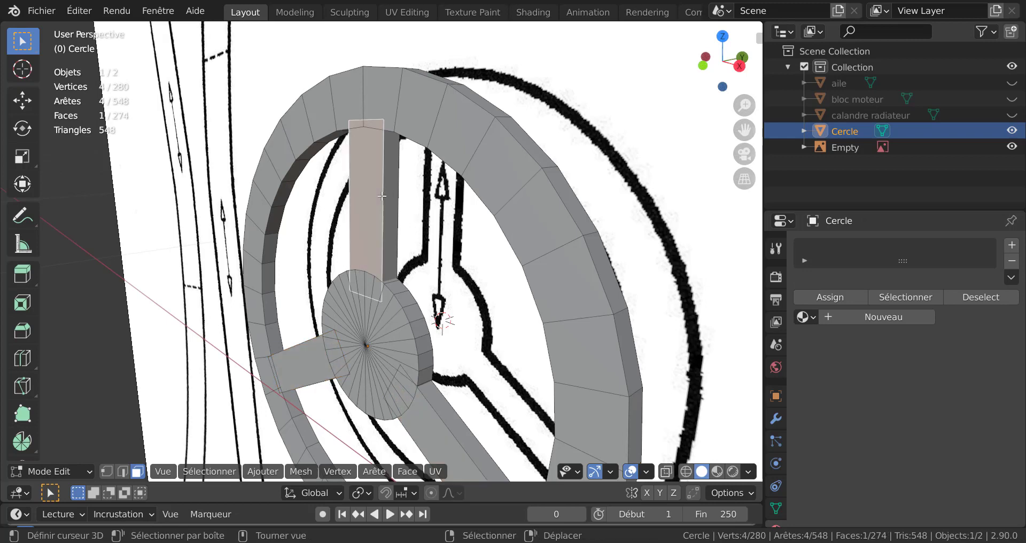
key("g")
key("Escape")
middle_click_drag(379, 245, 454, 320)
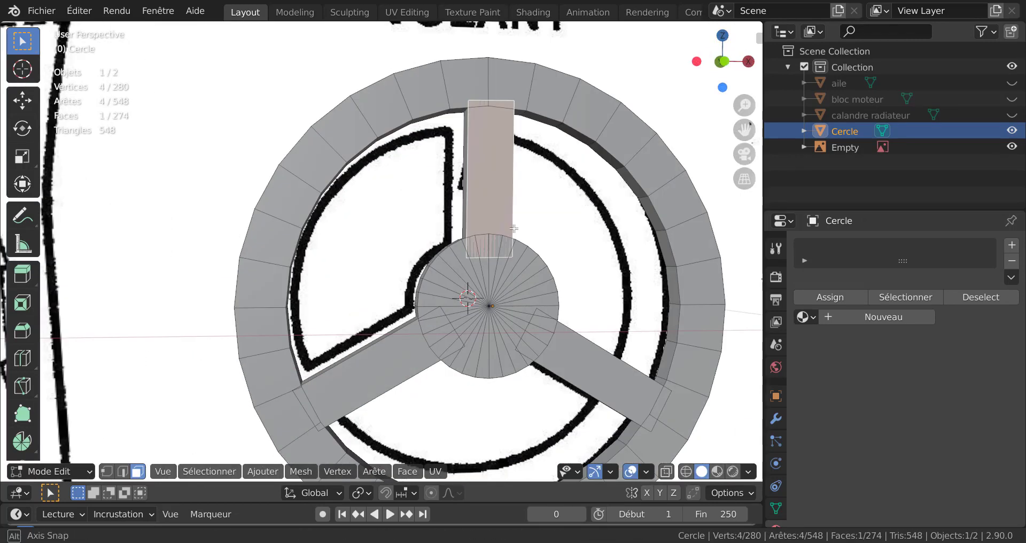
left_click(369, 375)
left_click(575, 377, "shift")
middle_click_drag(530, 377, 619, 296)
key("Tab")
left_click(497, 187)
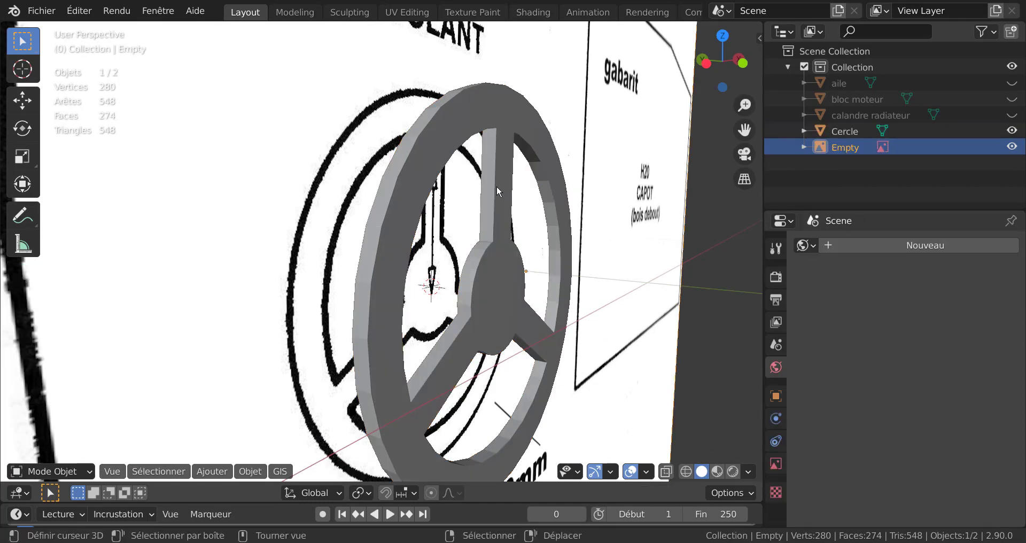
left_click(450, 359)
key("Tab")
middle_click_drag(450, 359, 482, 219)
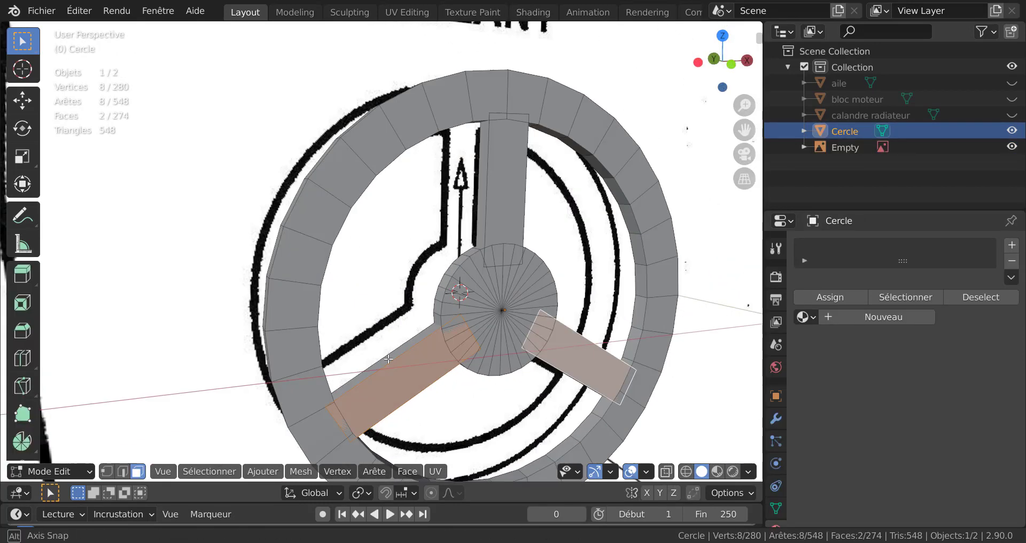
left_click(482, 219, "shift")
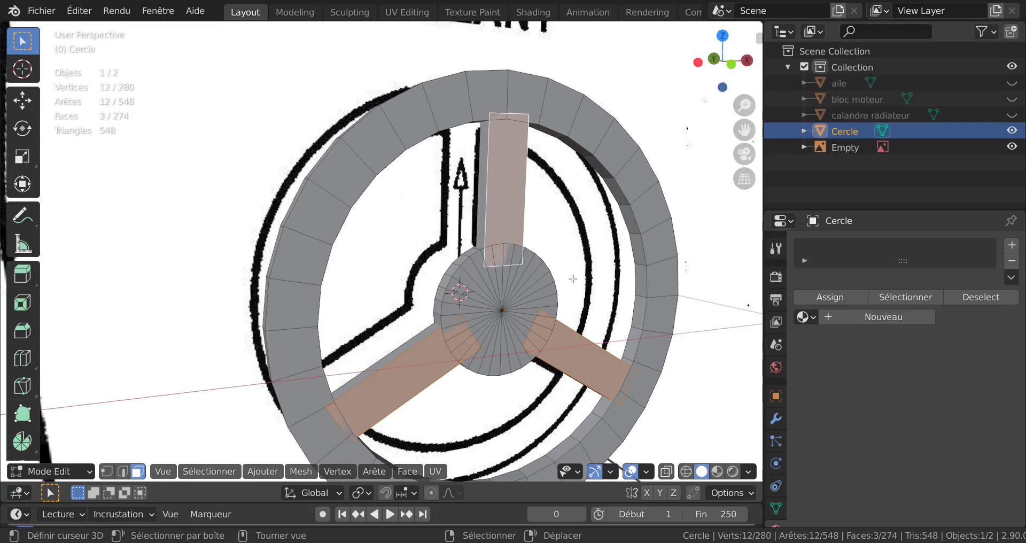
middle_click_drag(534, 249, 571, 255)
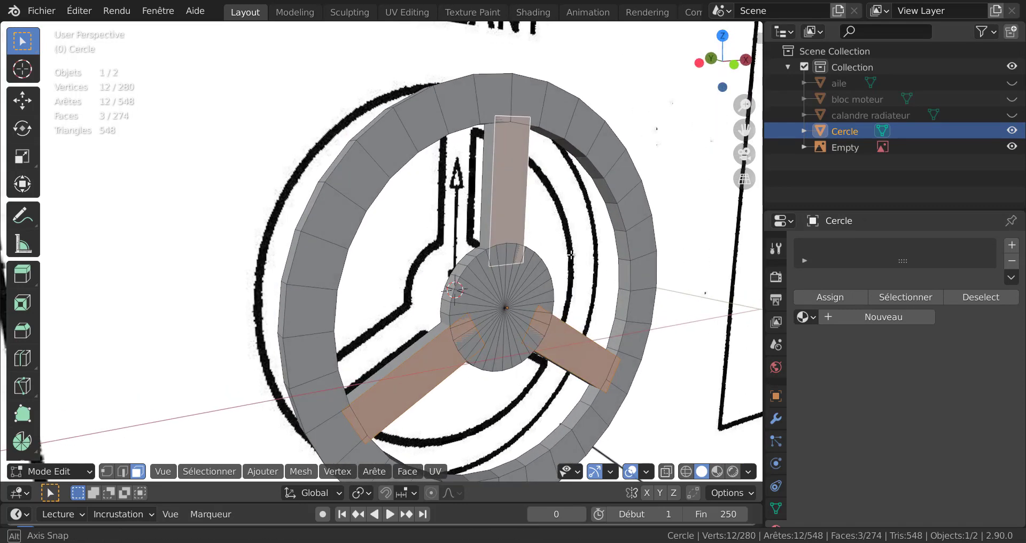
key("ctrl+l")
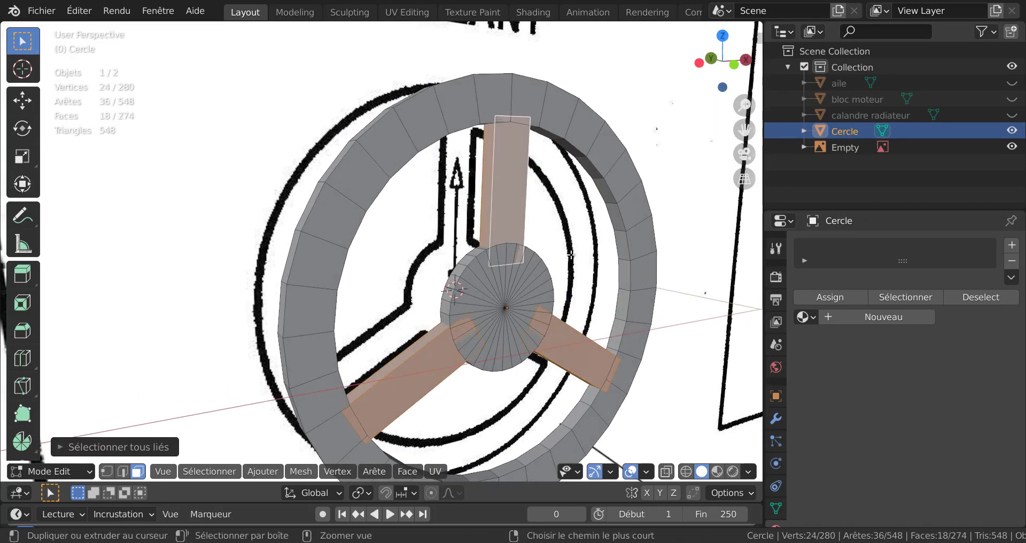
scroll(571, 255, "down", 1)
middle_click_drag(571, 256, 379, 313)
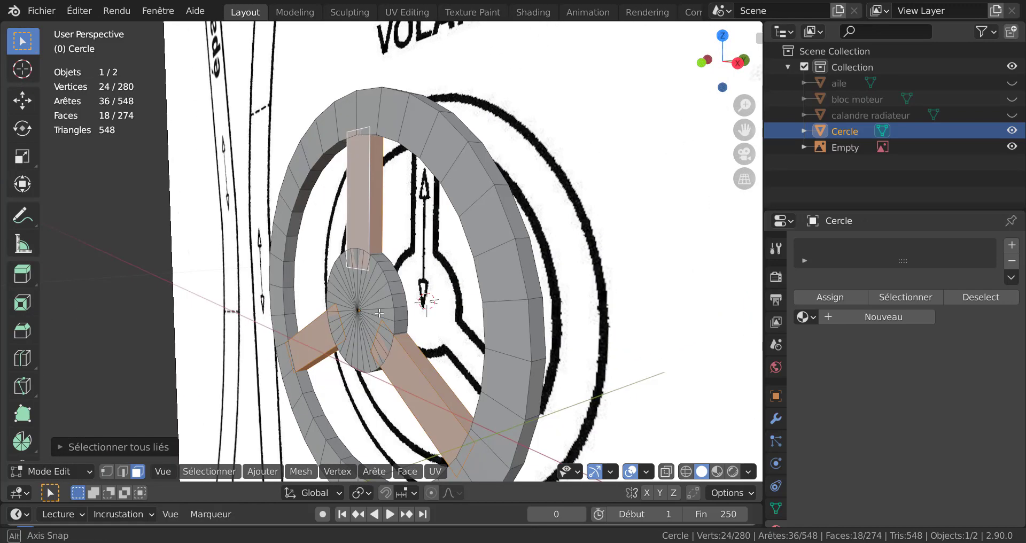
Step: Hide the Empty reference image and separate the selected spokes into their own object, returning to Object Mode
left_click(1012, 147)
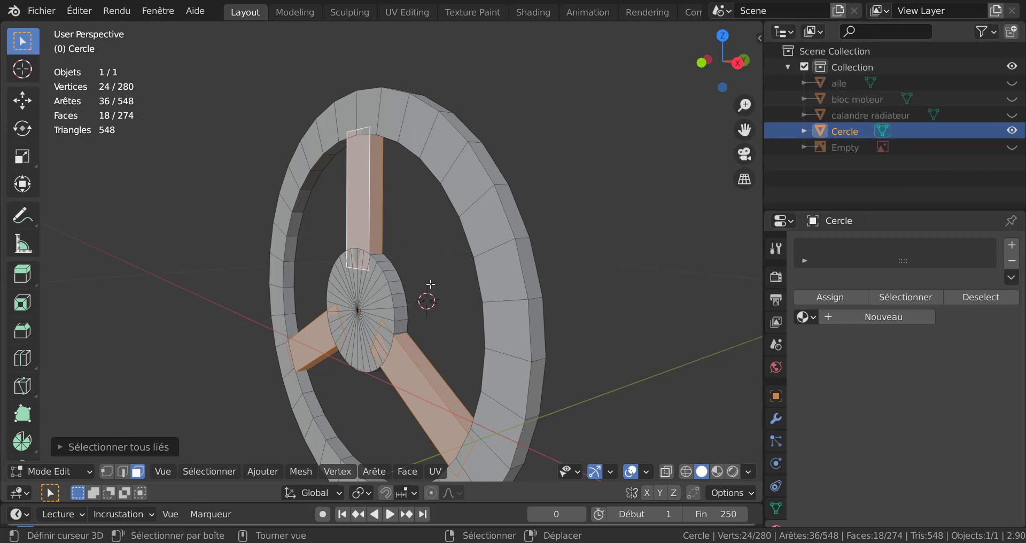
key("p")
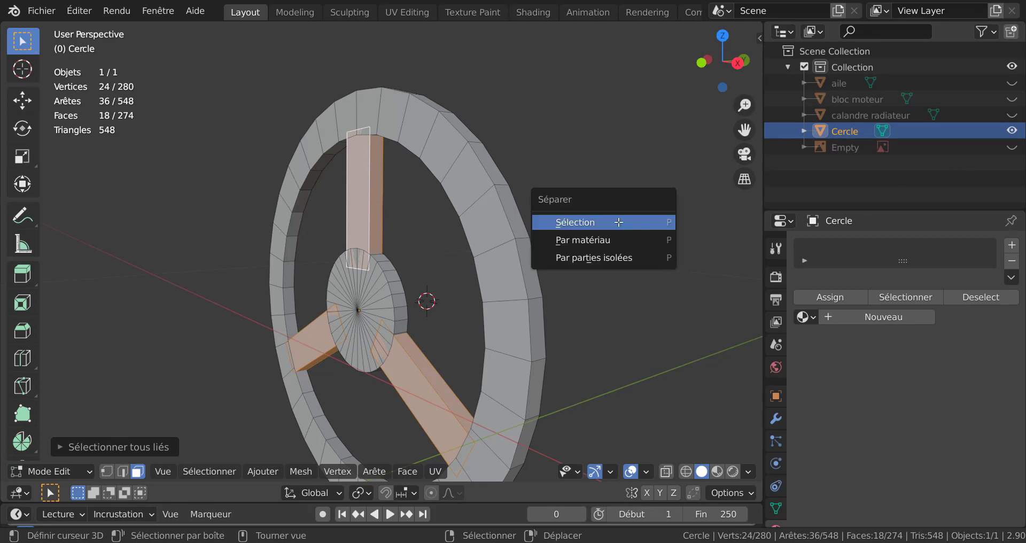
left_click(619, 222)
key("Tab")
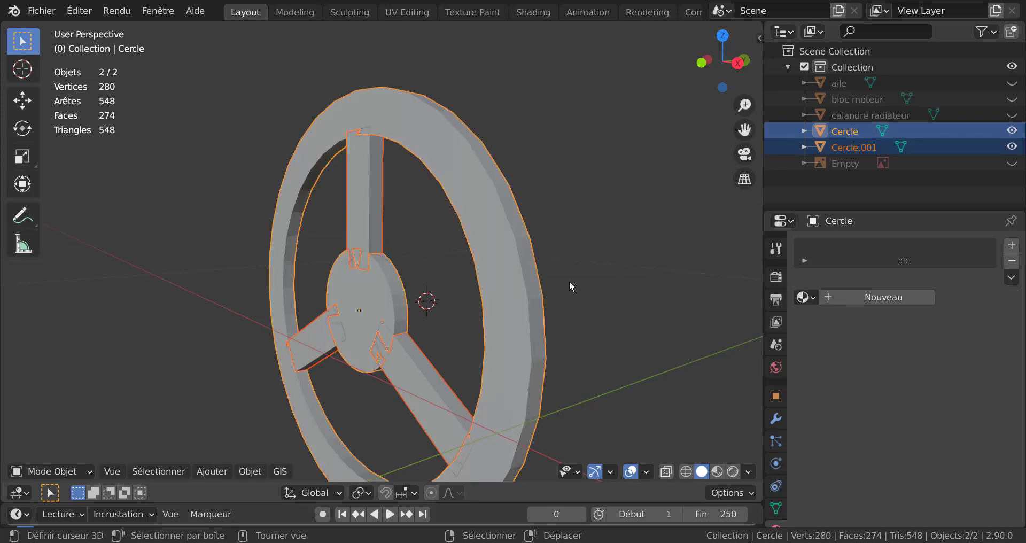
Step: Test-move the full spokes and the rim with hub to check that they are separate objects
left_click(380, 223)
key("g")
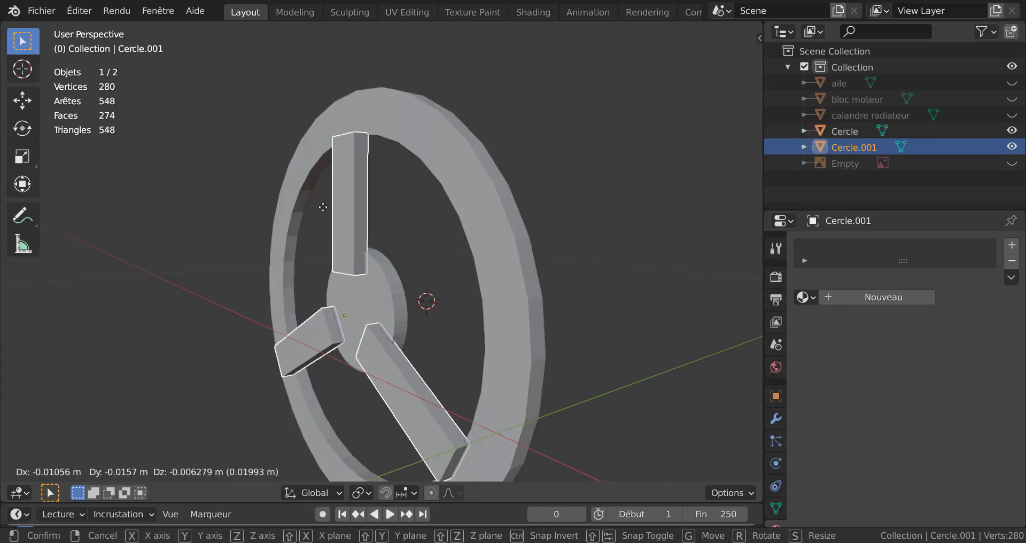
key("Escape")
left_click(494, 198)
key("g")
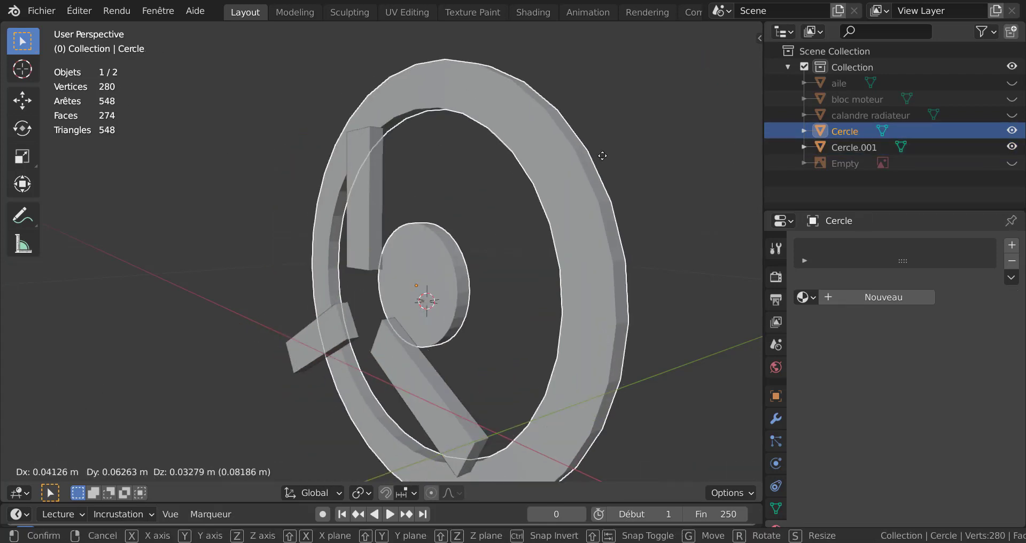
key("Escape")
Step: Inspect the rim and hub mesh in Edit Mode and return to Object Mode
key("Tab")
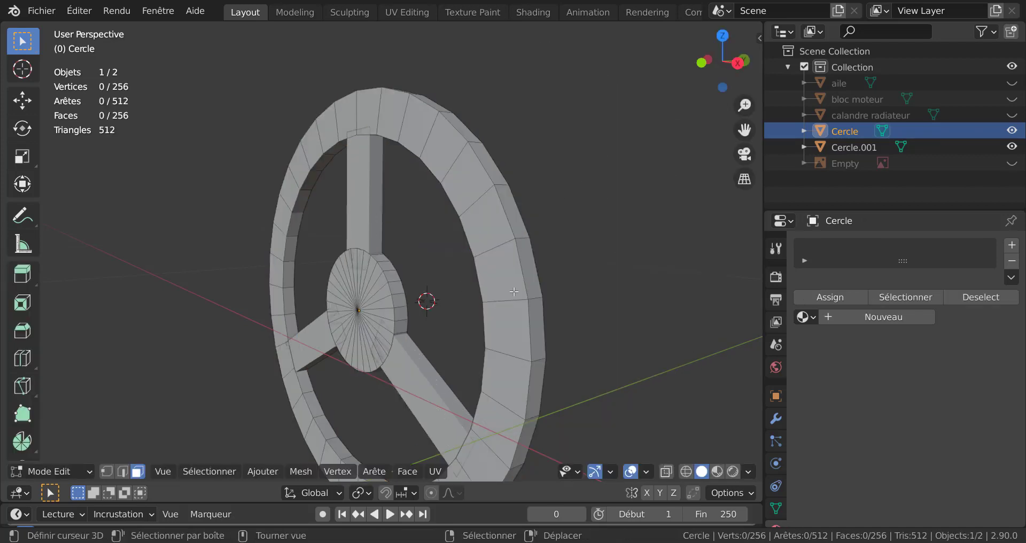
middle_click_drag(585, 174, 550, 286)
left_click(470, 280)
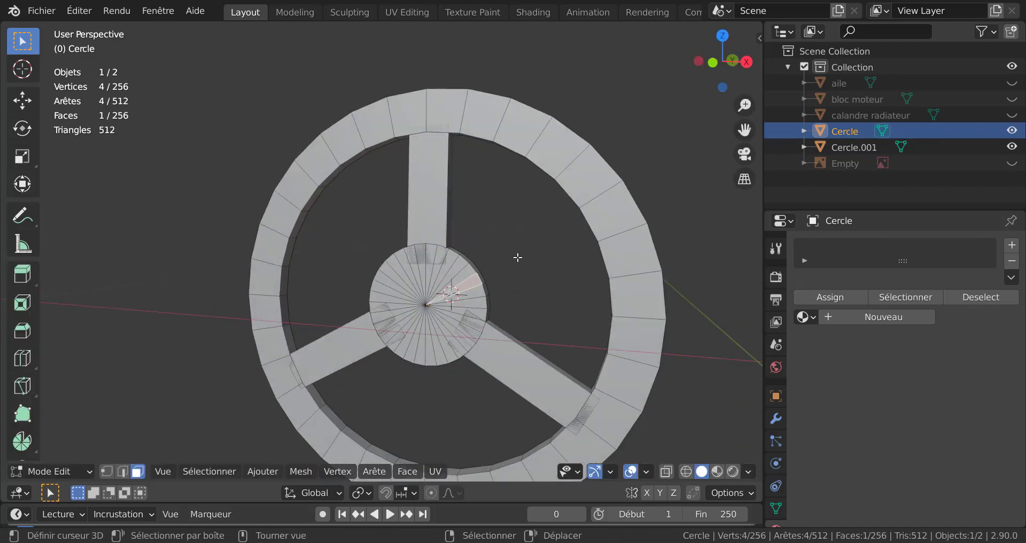
middle_click_drag(545, 266, 492, 265)
key("Tab")
Step: Select the spokes object and examine how it meets the rim and hub from several angles
left_click(380, 196)
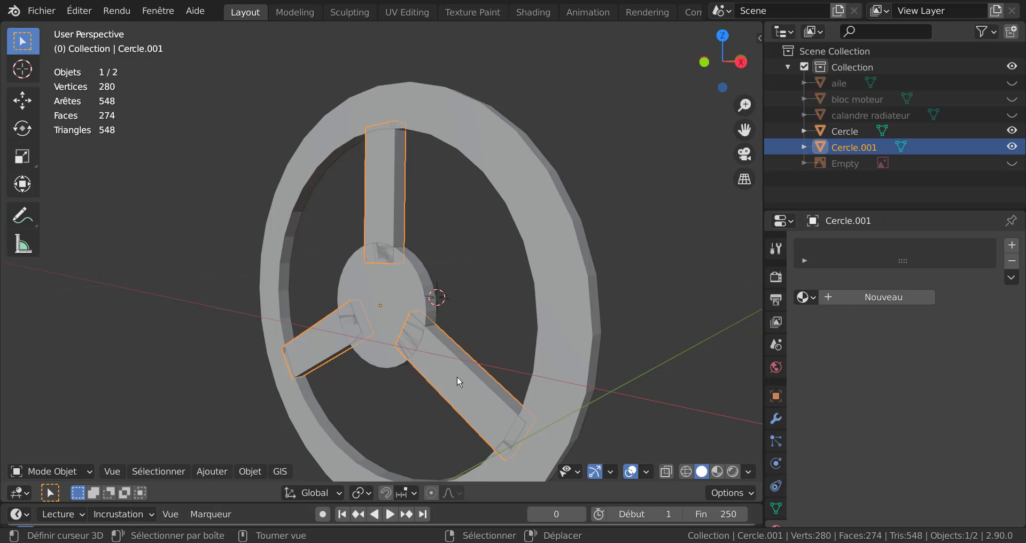
middle_click_drag(457, 376, 411, 353)
key("g")
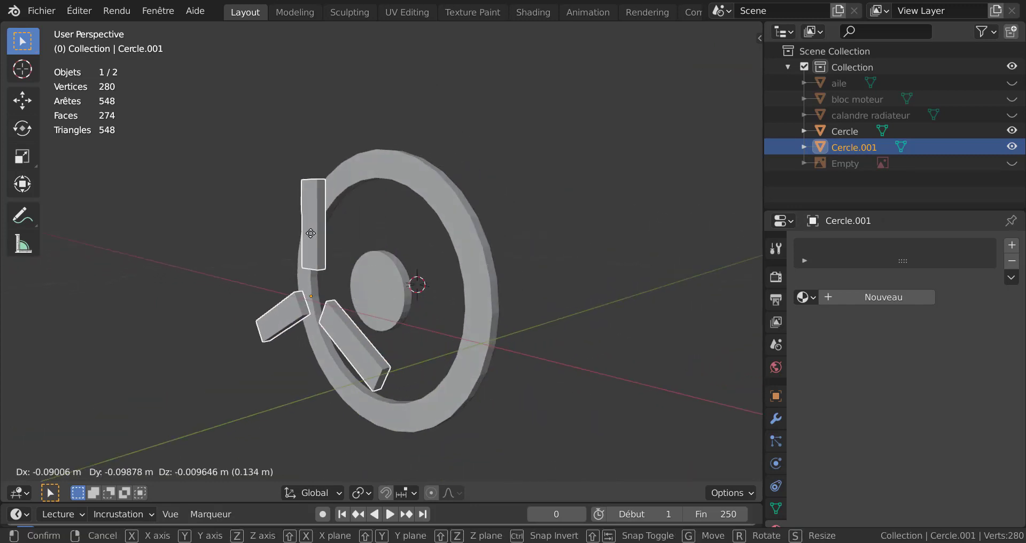
right_click(304, 243)
middle_click_drag(420, 254, 586, 245)
scroll(513, 251, "up", 2)
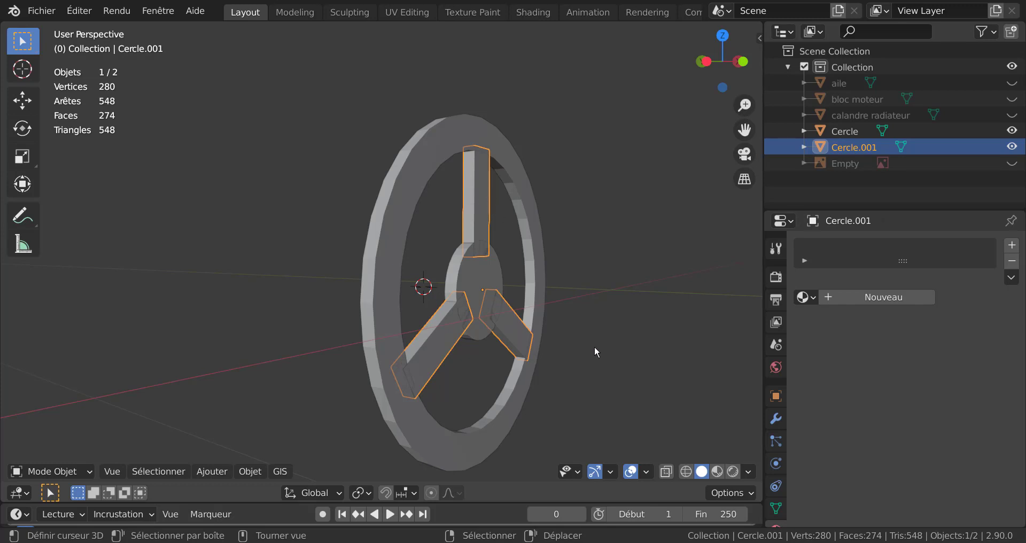
middle_click_drag(598, 341, 451, 431)
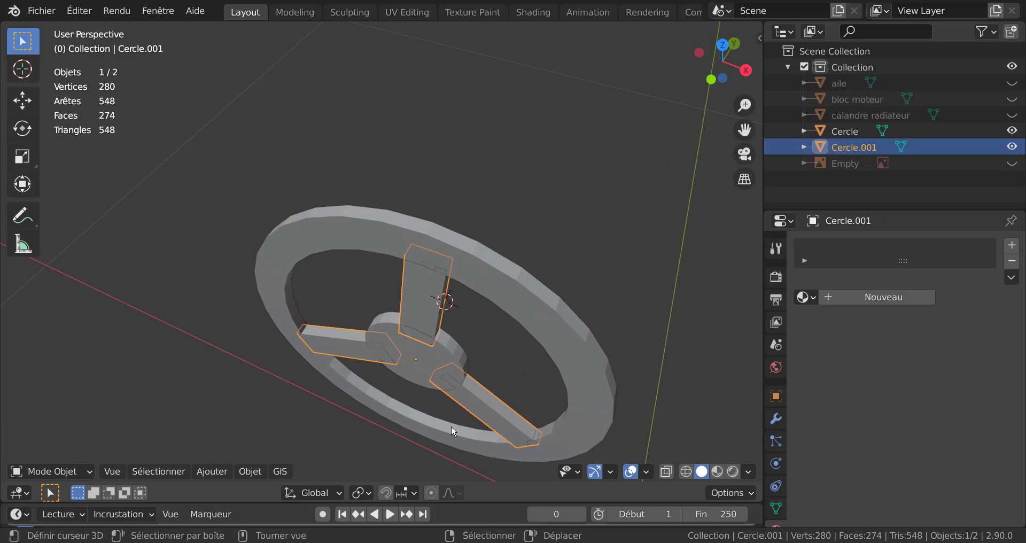
Step: Scale the spokes object along the global Y axis to about 0.66 of its thickness
scroll(611, 319, "down", 2)
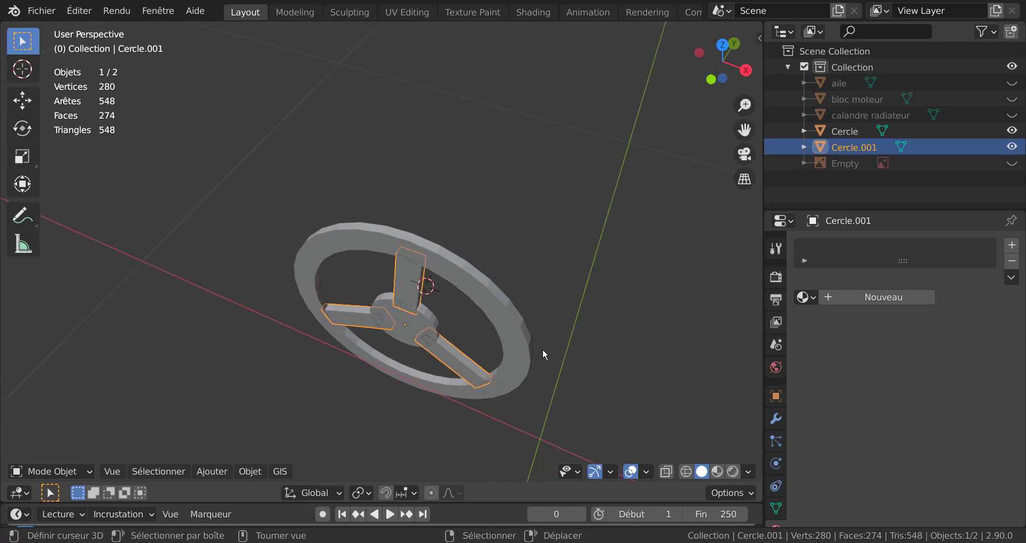
scroll(447, 291, "up", 2)
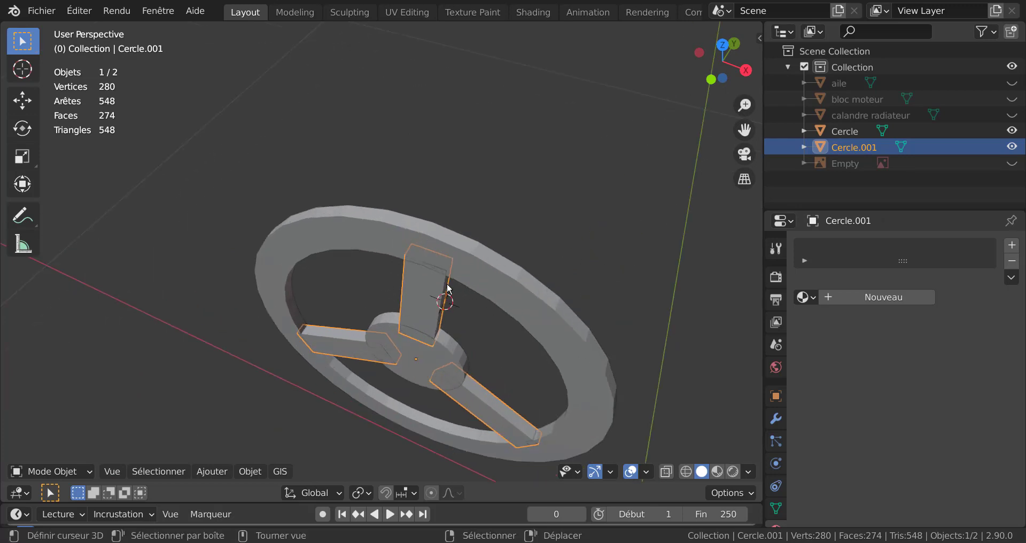
key("s")
key("y")
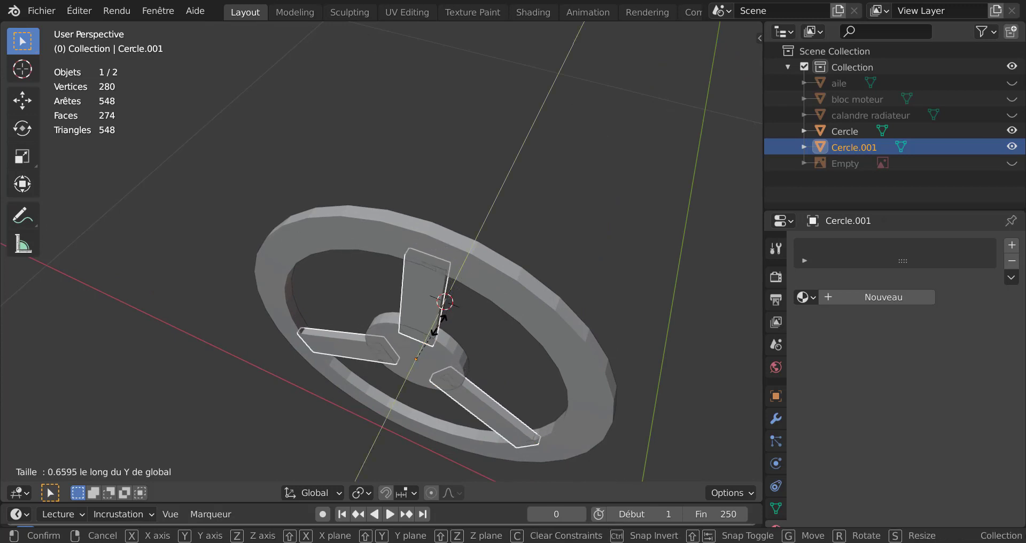
left_click(439, 325)
middle_click_drag(409, 376, 330, 374)
scroll(331, 376, "up", 3)
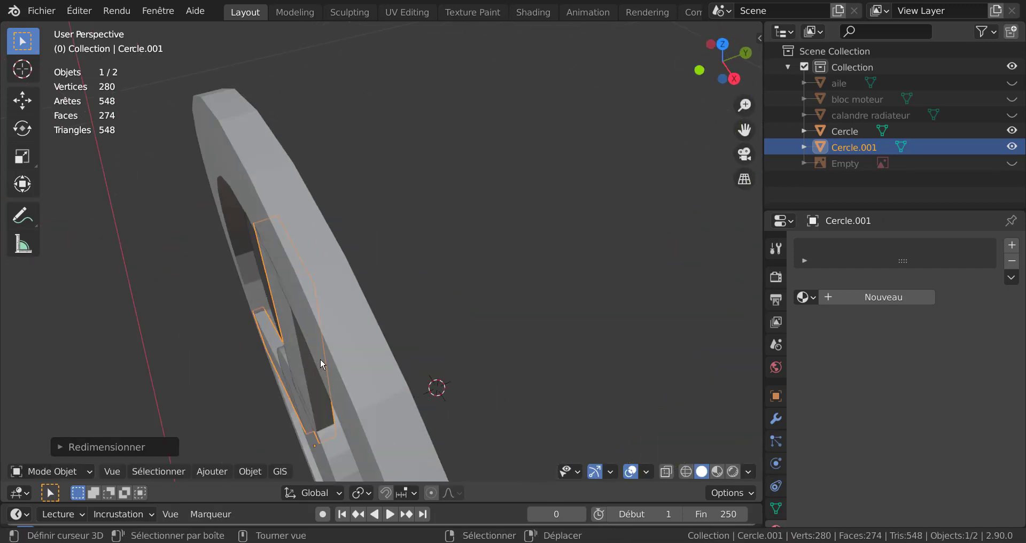
Step: Shift the thinned spokes slightly along the global Y axis within the thickness of the rim and hub
key("g")
key("y")
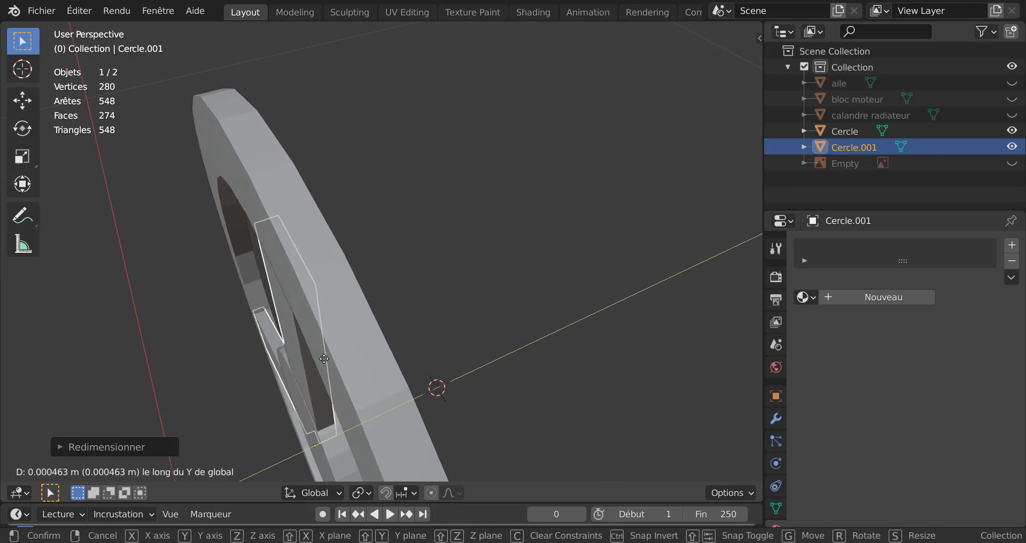
left_click(374, 345)
middle_click_drag(373, 345, 402, 306)
scroll(416, 217, "down", 4)
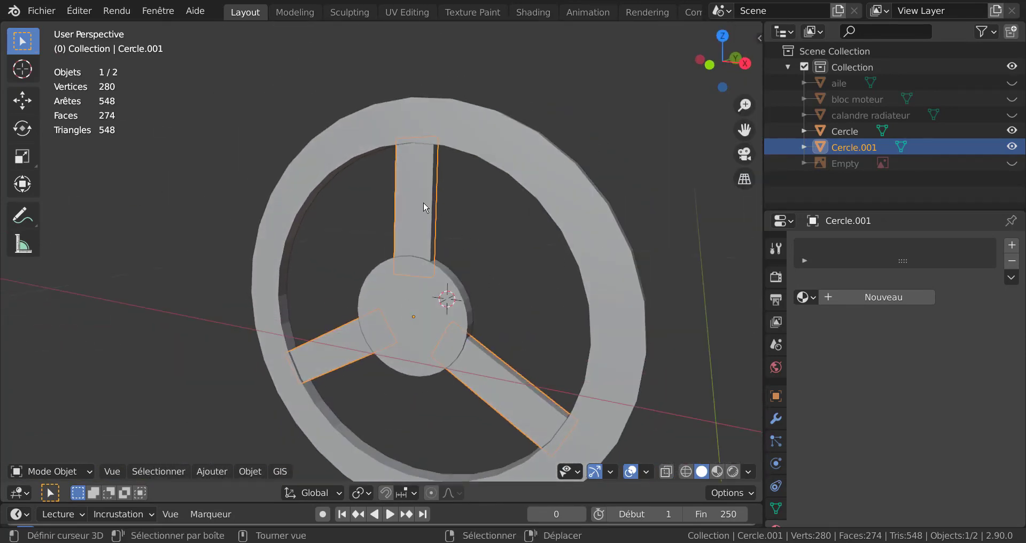
Step: Add the rim and hub to the selection and join them with the spokes into one object
scroll(425, 212, "down", 2)
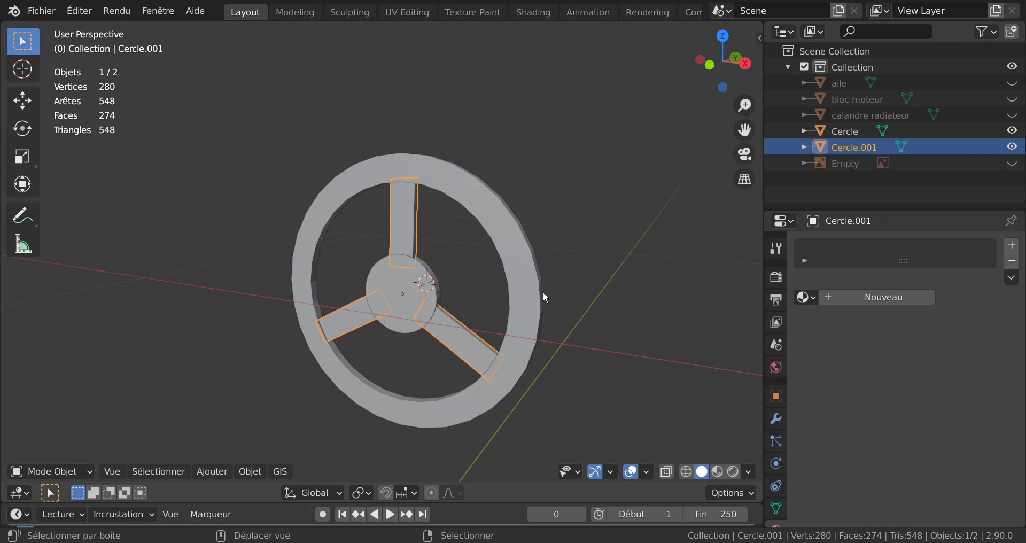
left_click(477, 199, "shift")
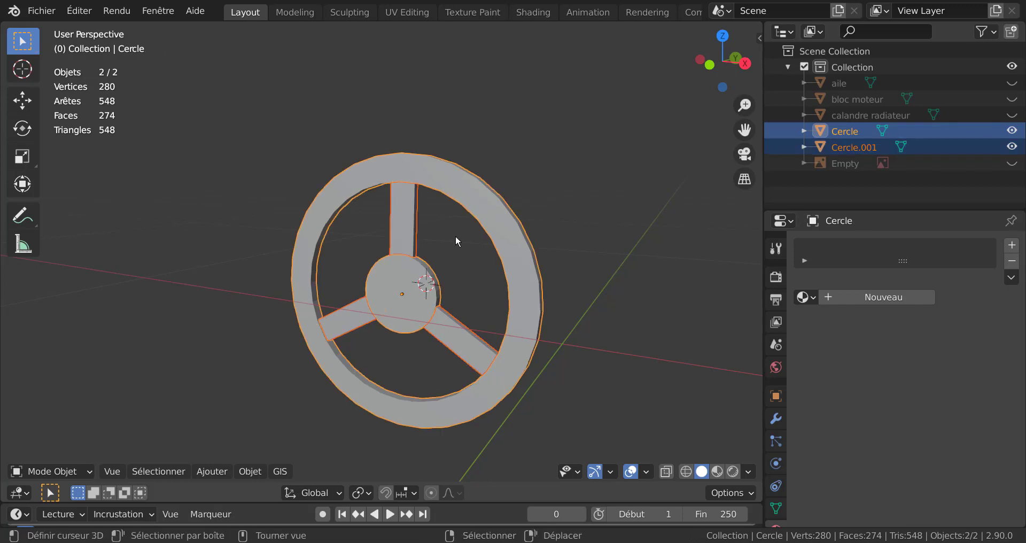
scroll(428, 209, "up", 2)
scroll(426, 190, "up", 2)
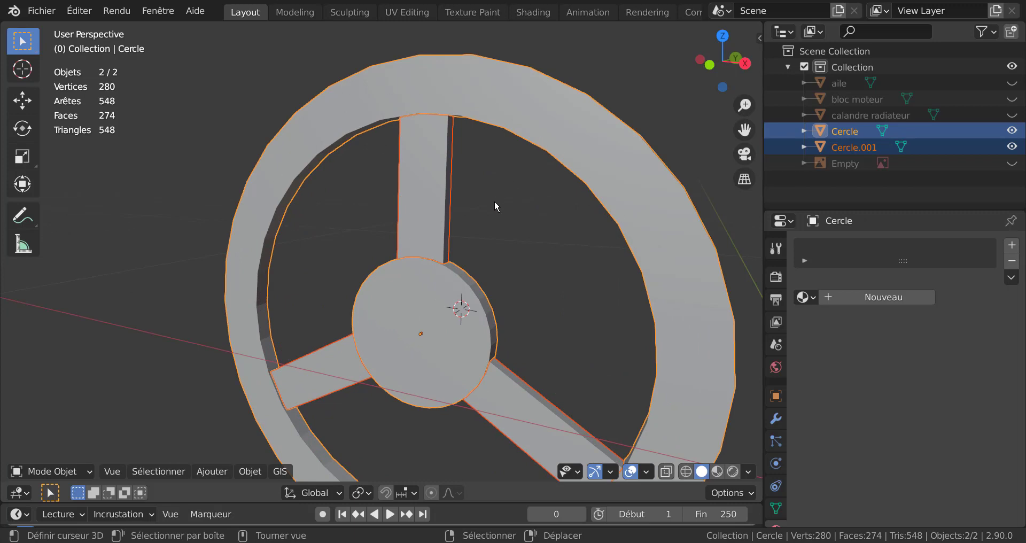
scroll(493, 230, "down", 3)
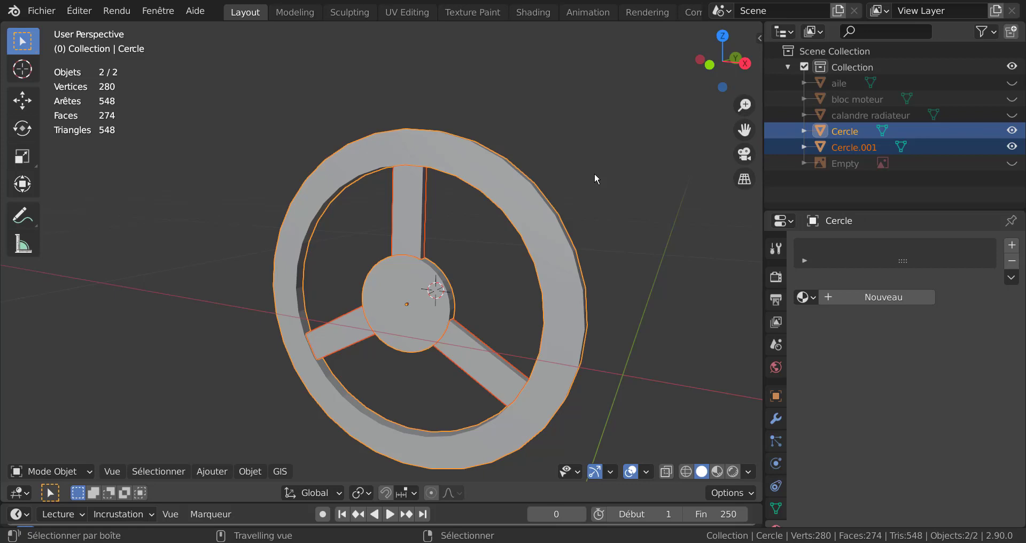
key("ctrl+j")
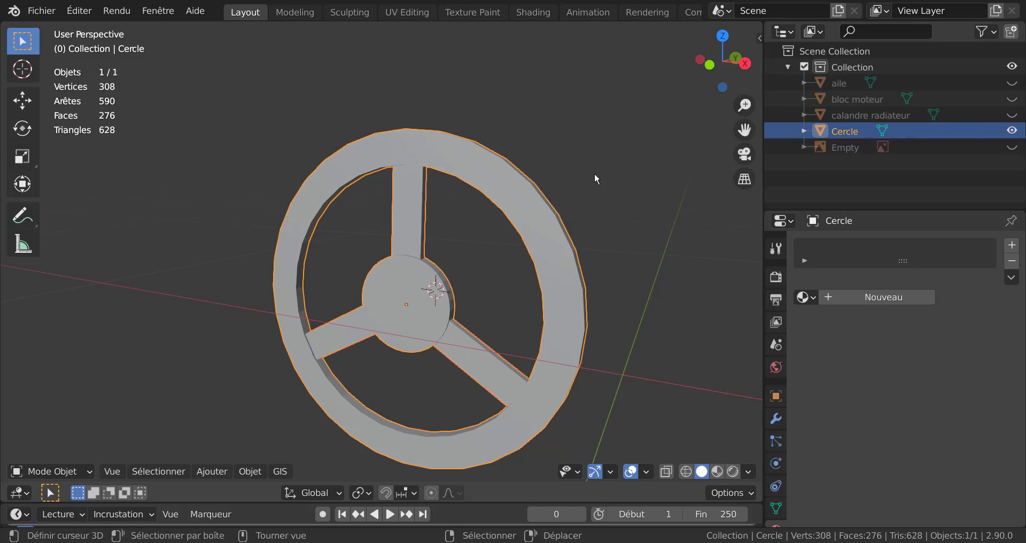
Step: Enter Edit Mode and examine the joints between hub and spokes in wireframe display
key("Tab")
scroll(433, 270, "up", 5)
middle_click_drag(432, 250, 495, 293)
scroll(495, 293, "up", 5)
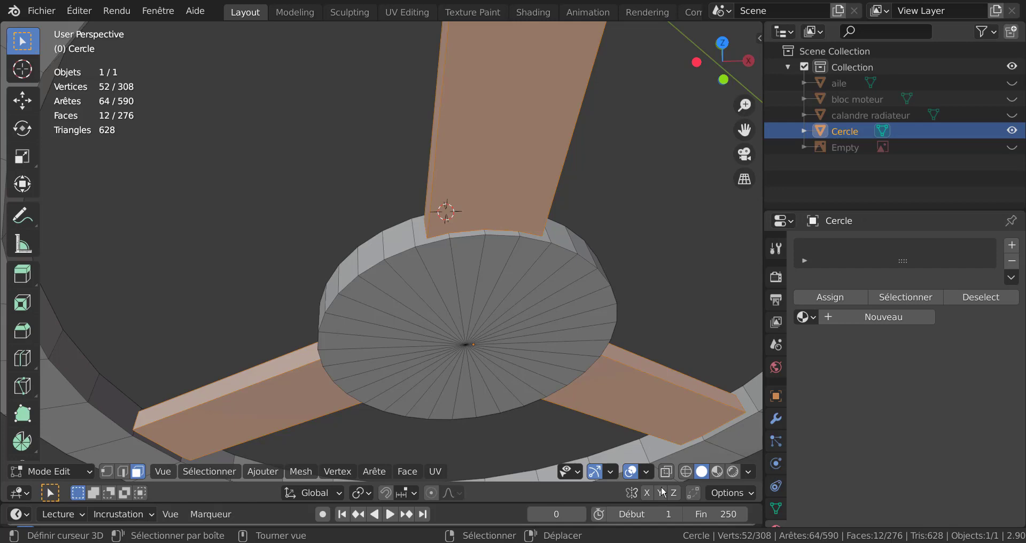
left_click(687, 471)
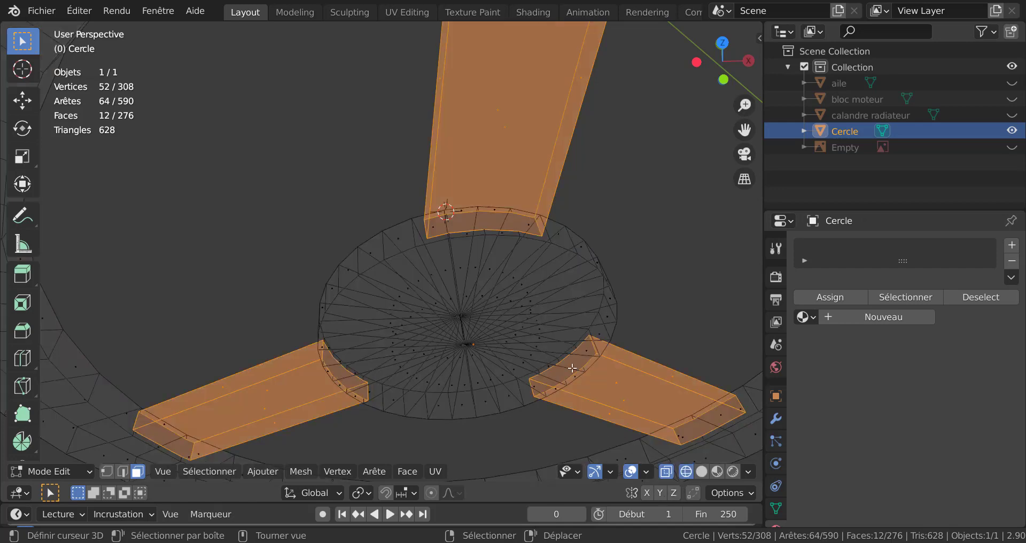
middle_click_drag(542, 332, 503, 266)
Step: Test-move the hub's edge faces beside the upper spoke to check how the hub and spoke geometry connect
left_click(521, 248)
key("g")
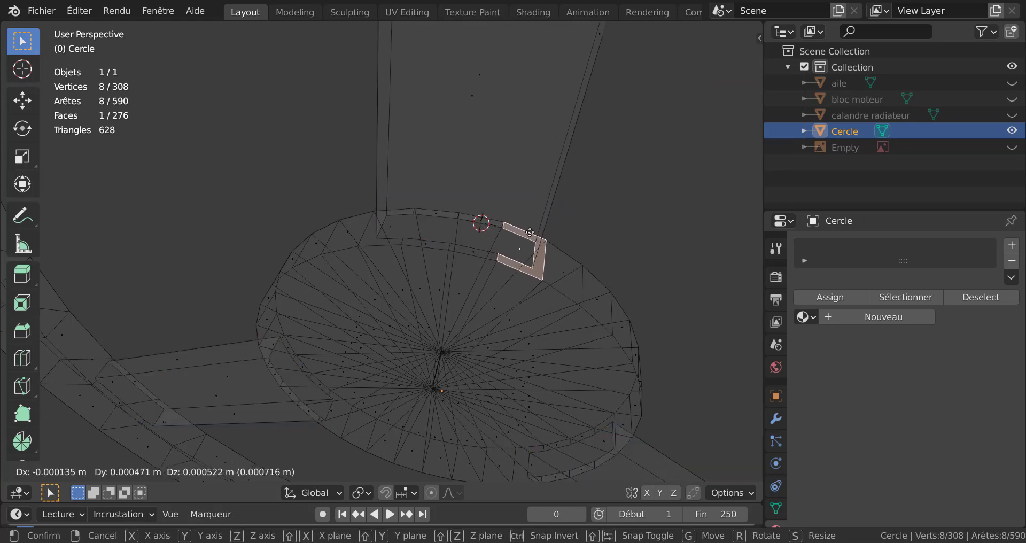
left_click(516, 234)
middle_click_drag(516, 234, 490, 218)
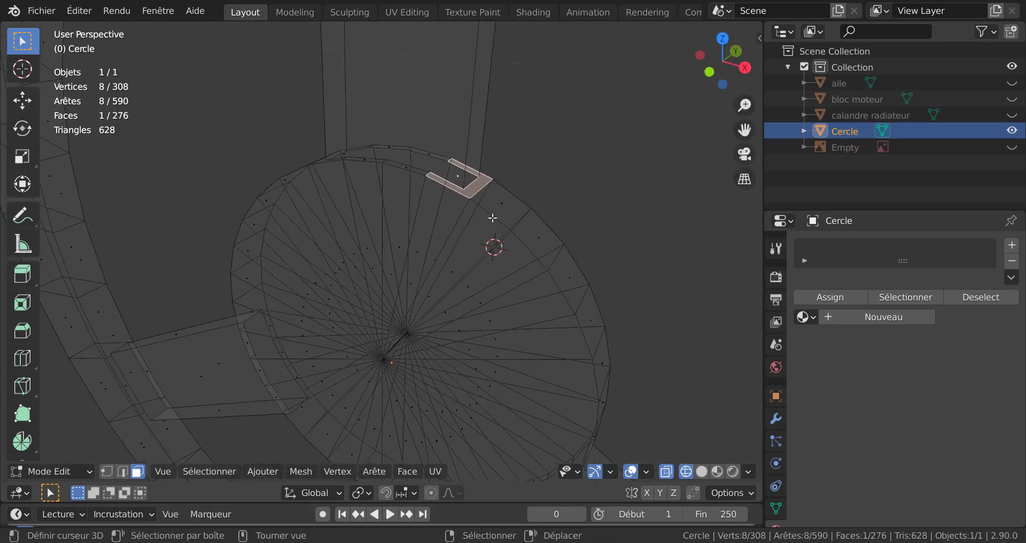
left_click(479, 195)
key("g")
left_click(490, 179)
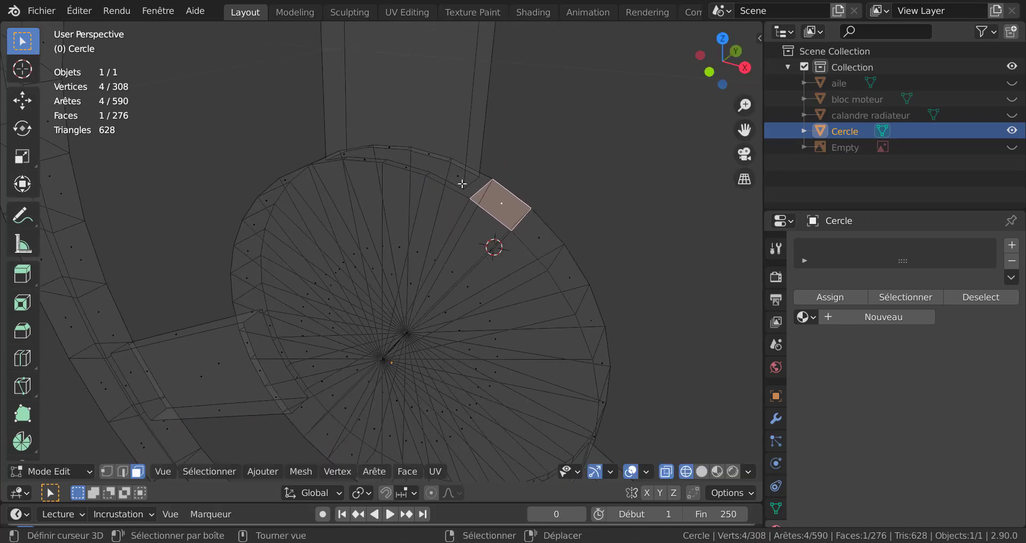
left_click(472, 188)
key("g")
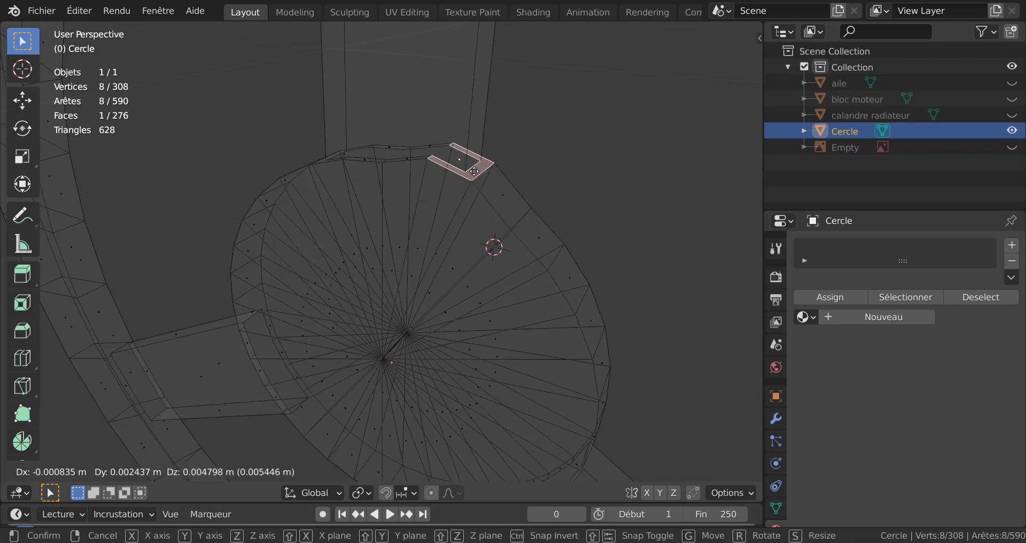
right_click(457, 199)
Step: Restore solid shading, select all geometry linked to a hub face to check connectivity, and clear the selection
scroll(462, 203, "down", 5)
key("Tab")
middle_click_drag(410, 265, 552, 276)
key("Tab")
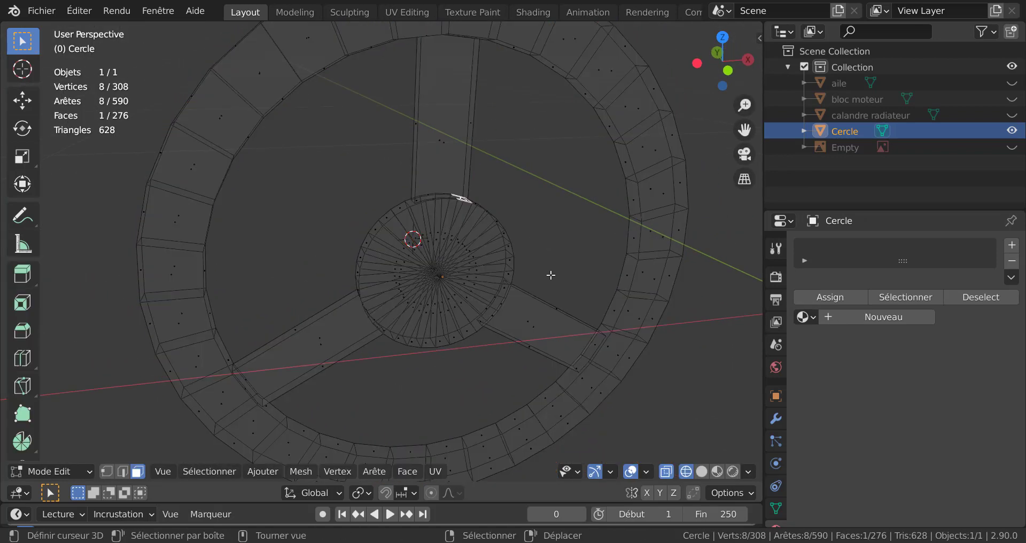
left_click(702, 471)
scroll(541, 288, "down", 2)
middle_click_drag(504, 293, 419, 256)
left_click(418, 256)
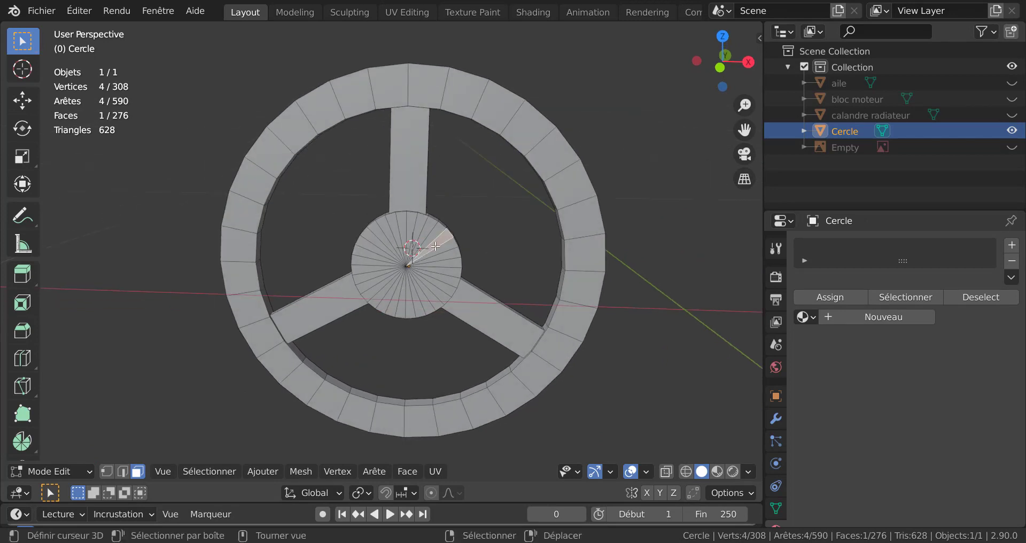
key("ctrl+l")
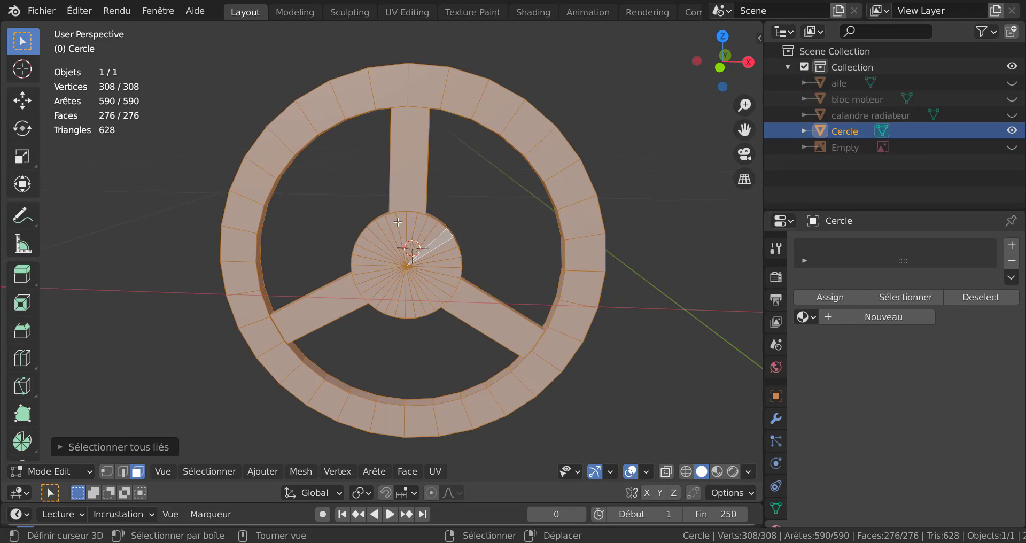
left_click(460, 220)
Step: Circle-select all hub vertices, including the inner spoke ends, in vertex mode with X-ray on, and turn X-ray off
middle_click_drag(460, 220, 404, 261)
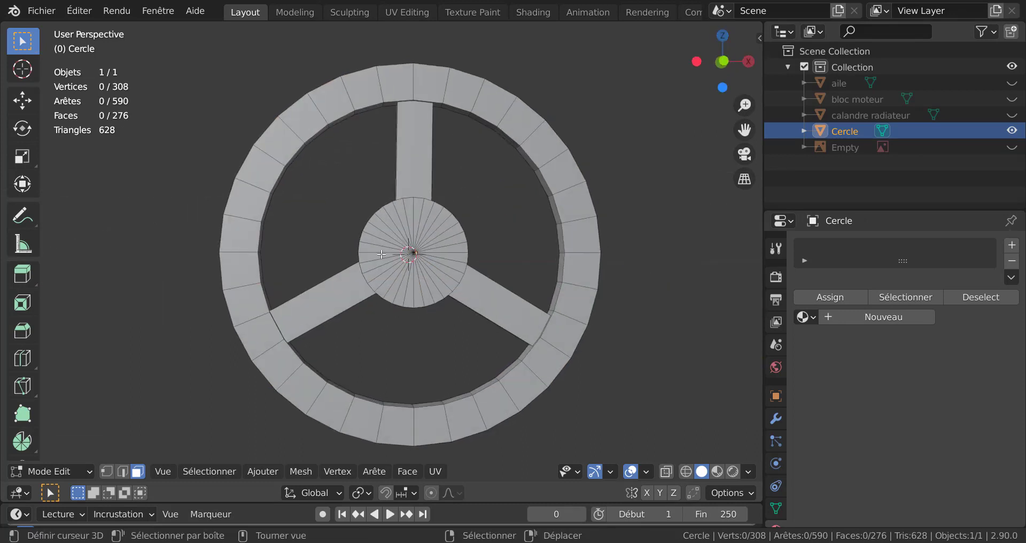
left_click(106, 471)
key("alt+z")
key("c")
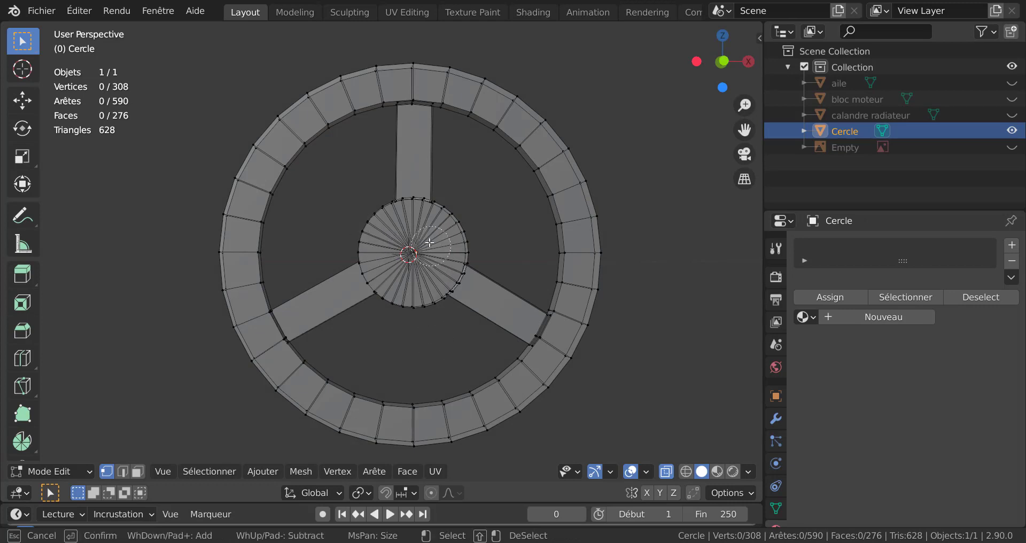
scroll(428, 241, "down", 8)
mouse_move(400, 210)
left_mouse_down()
mouse_move(472, 240)
mouse_move(377, 292)
mouse_move(431, 269)
left_mouse_up()
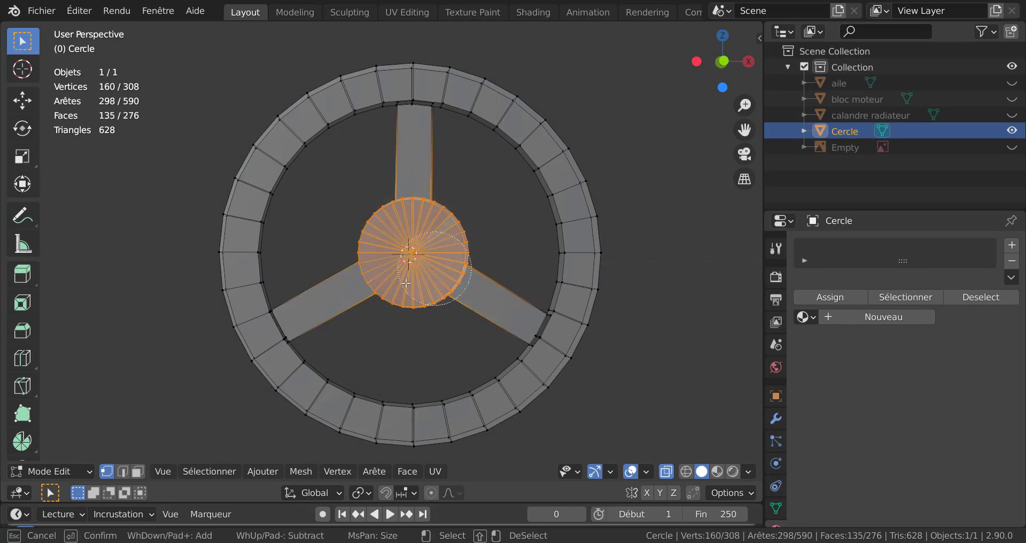
right_click(421, 280)
scroll(421, 281, "down", 4)
middle_click_drag(364, 323, 311, 333)
scroll(354, 310, "up", 2)
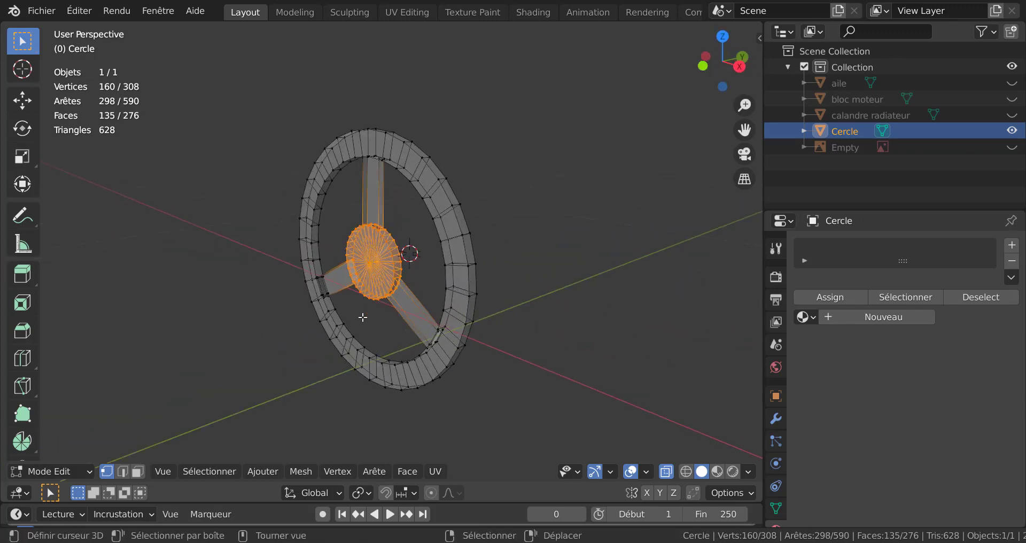
key("alt+z")
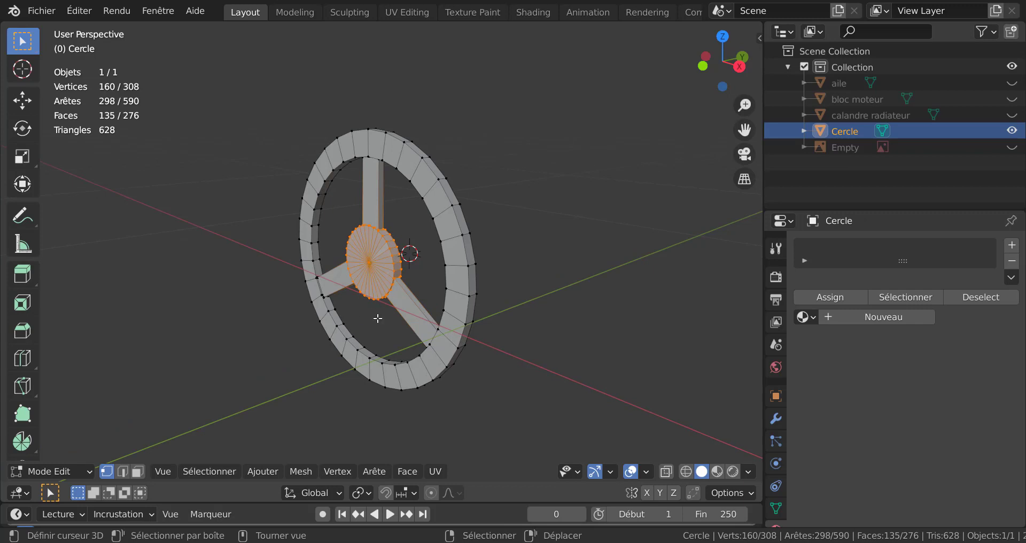
Step: Move the selected hub about 0.05 m along the Y axis so the spokes slant, and return to Object Mode
key("g")
key("y")
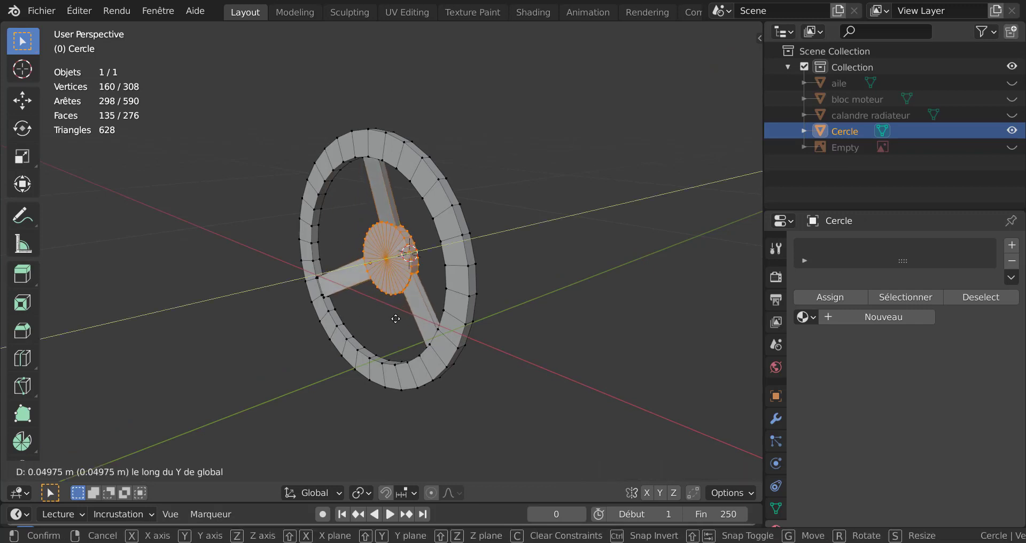
left_click(395, 318)
key("Tab")
middle_click_drag(501, 323, 504, 380)
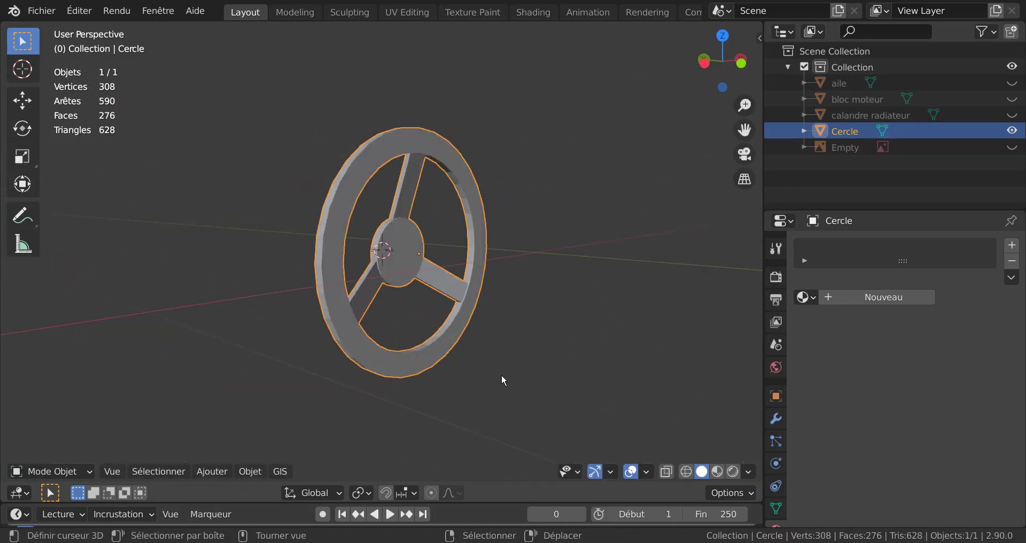
scroll(504, 374, "up", 3)
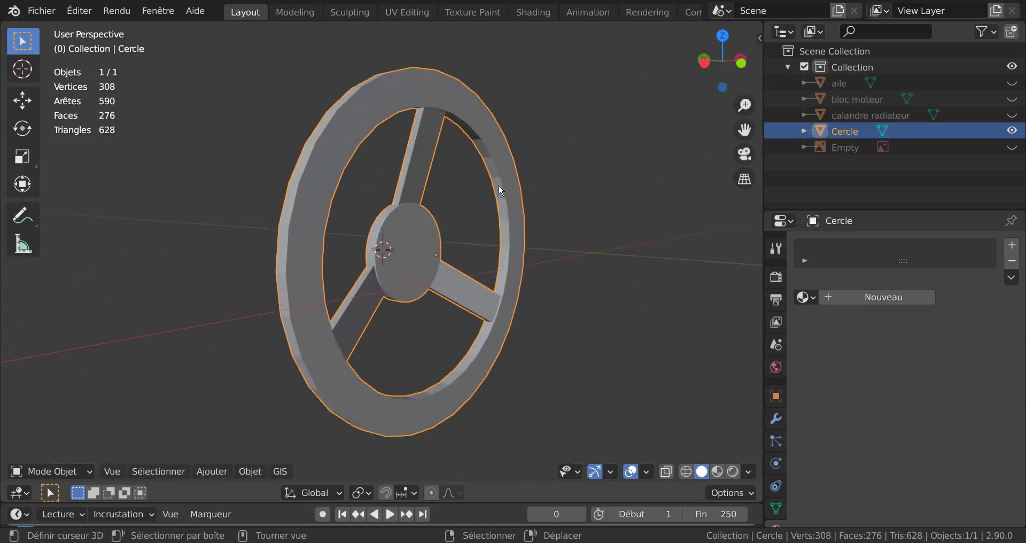
Step: Shade the steering wheel smooth and enable Auto Smooth for its normals at 30°
left_click(255, 471)
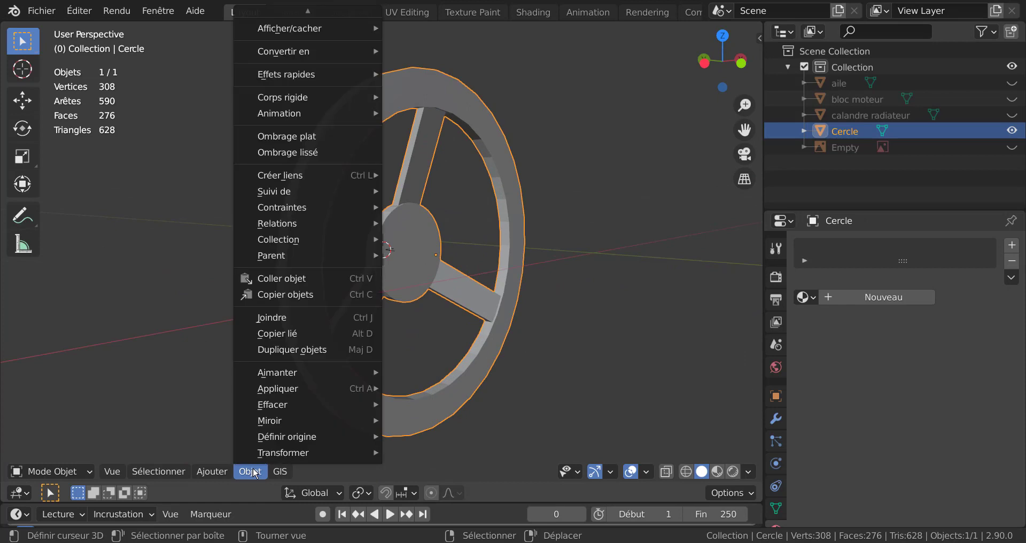
left_click(292, 160)
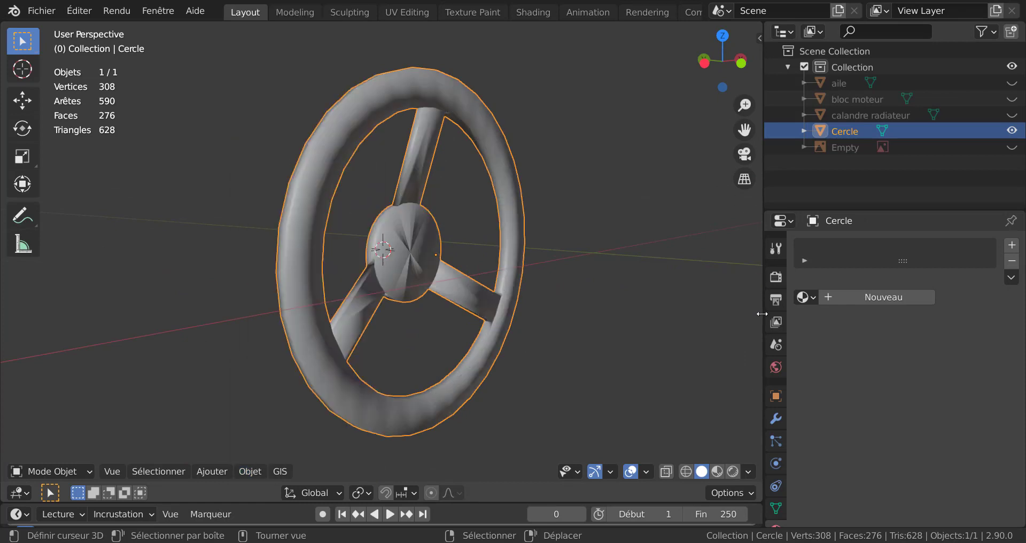
left_click(776, 419)
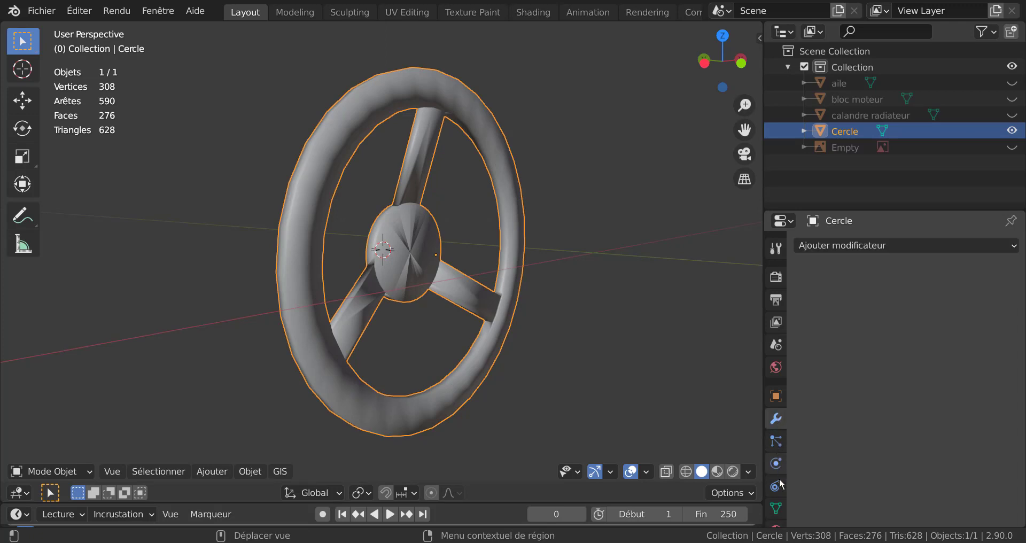
scroll(778, 489, "down", 2)
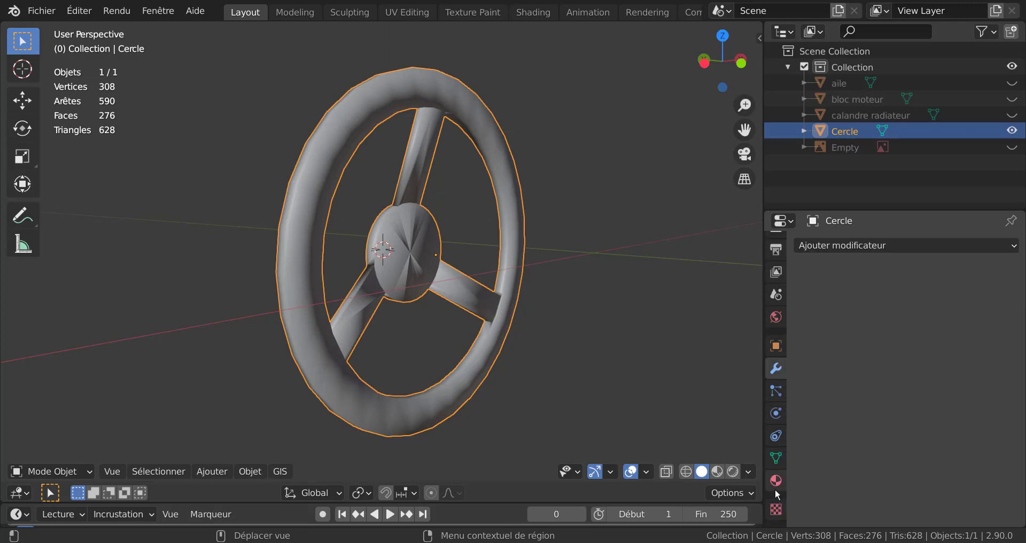
left_click(776, 458)
scroll(886, 405, "up", 1)
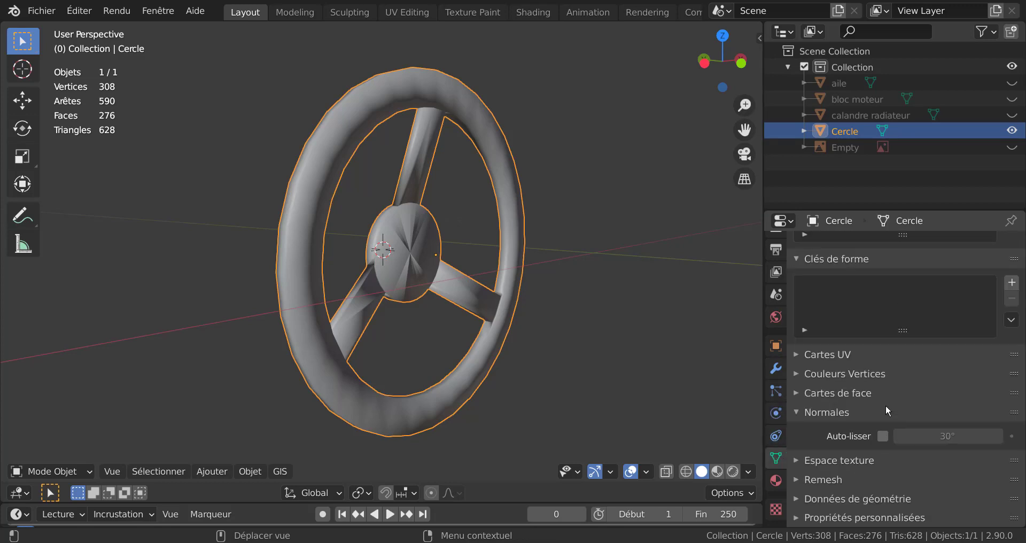
left_click(883, 436)
key("Tab")
key("Tab")
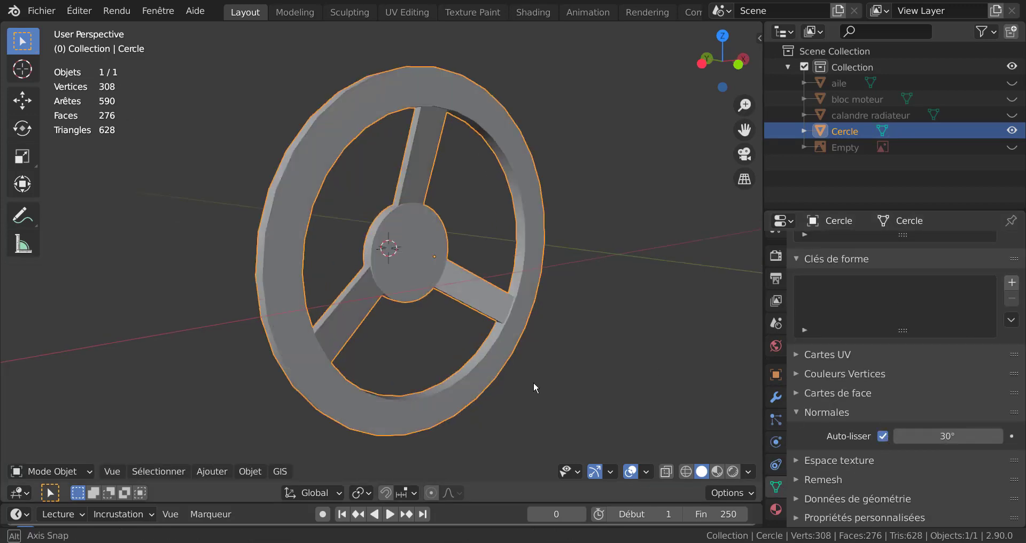
middle_click_drag(533, 382, 586, 289)
scroll(460, 365, "up", 3)
middle_click_drag(461, 366, 624, 347)
scroll(516, 369, "down", 4)
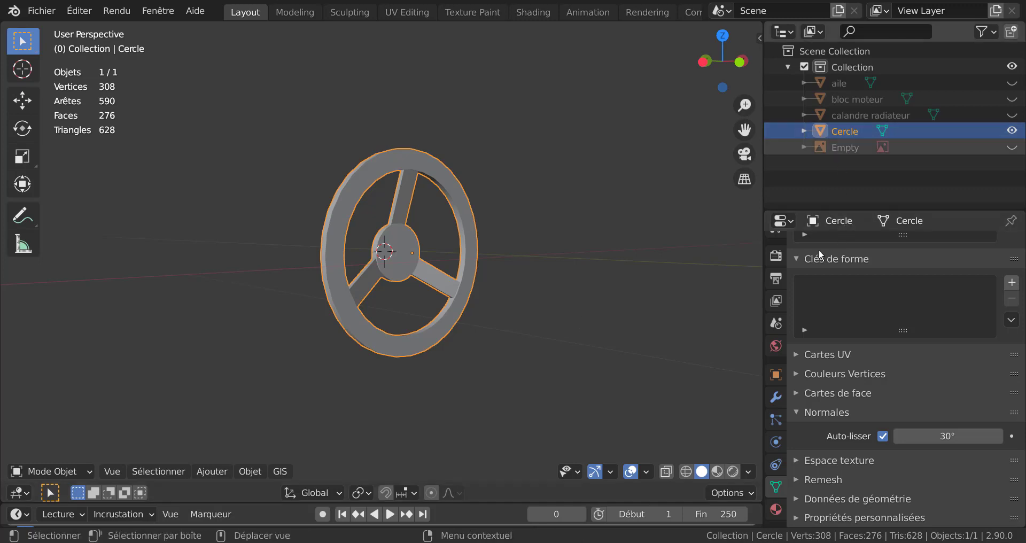
Step: Add a new material to the steering wheel and rename the Cercle object as volant
left_click(776, 509)
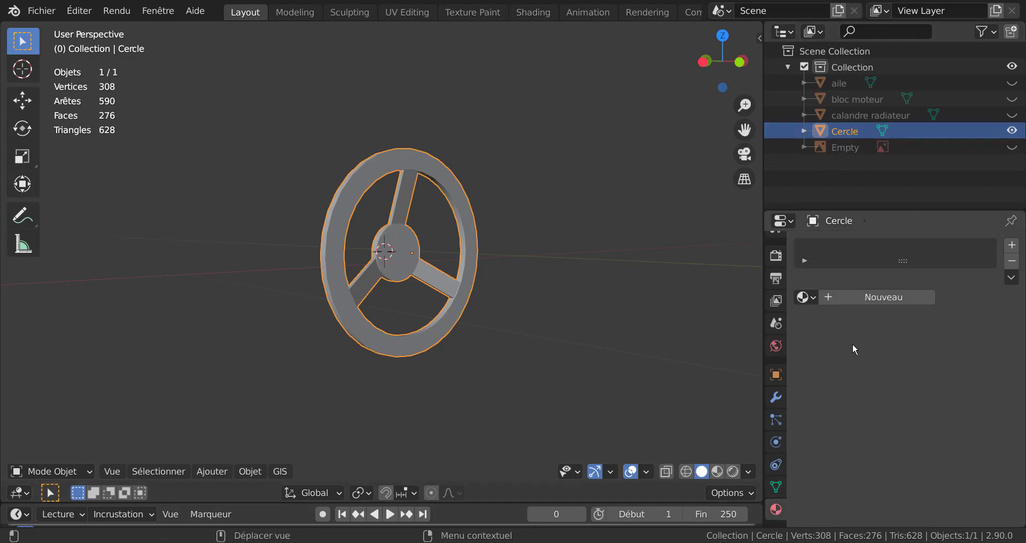
left_click(876, 297)
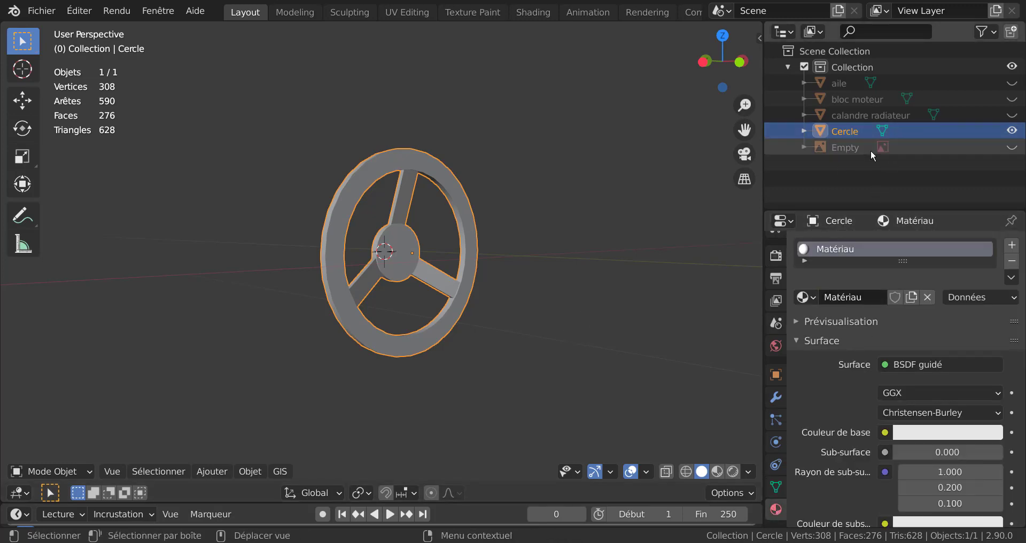
double_click(854, 132)
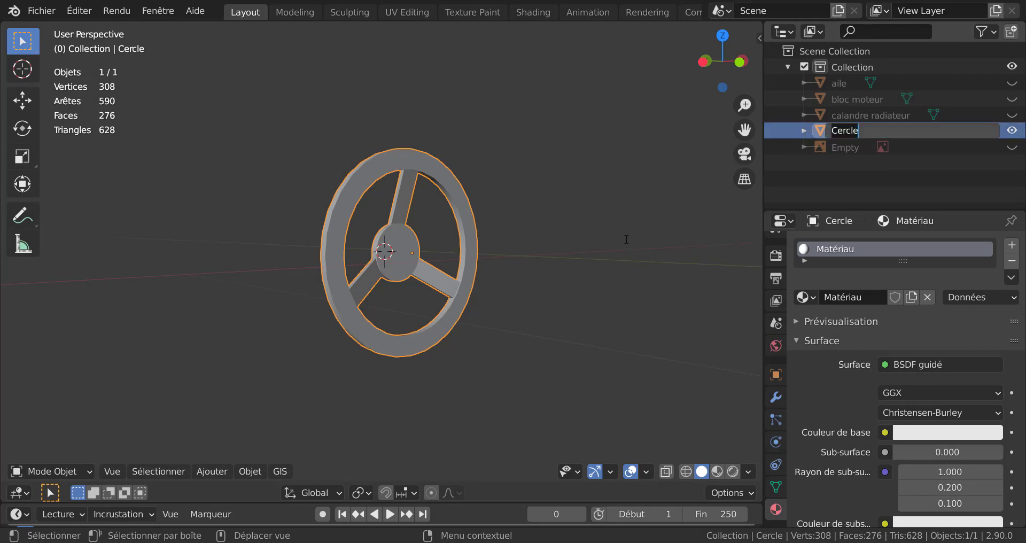
key("BackSpace")
type("volant")
key("Return")
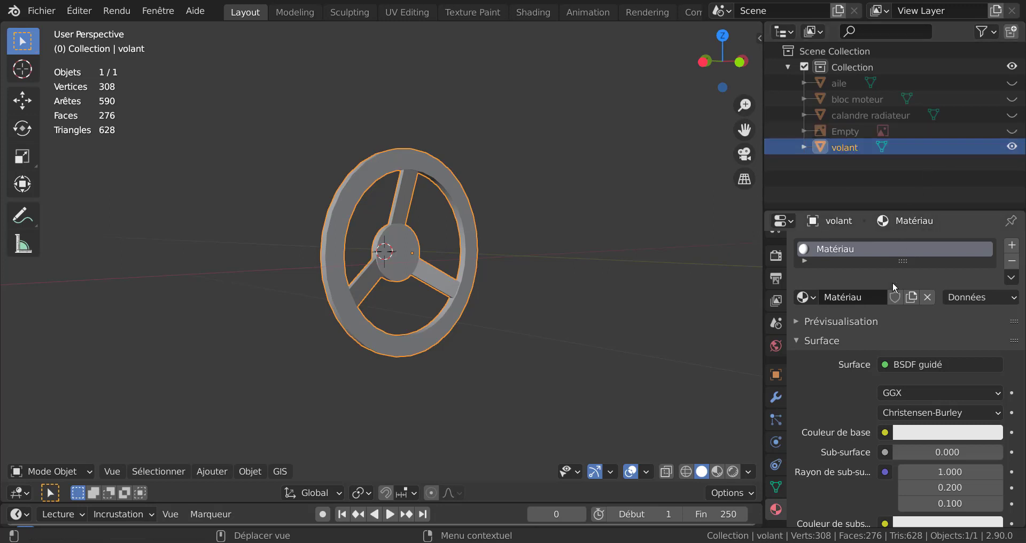
Step: Rename the steering wheel's new material as volant
double_click(852, 249)
type("volant")
key("Return")
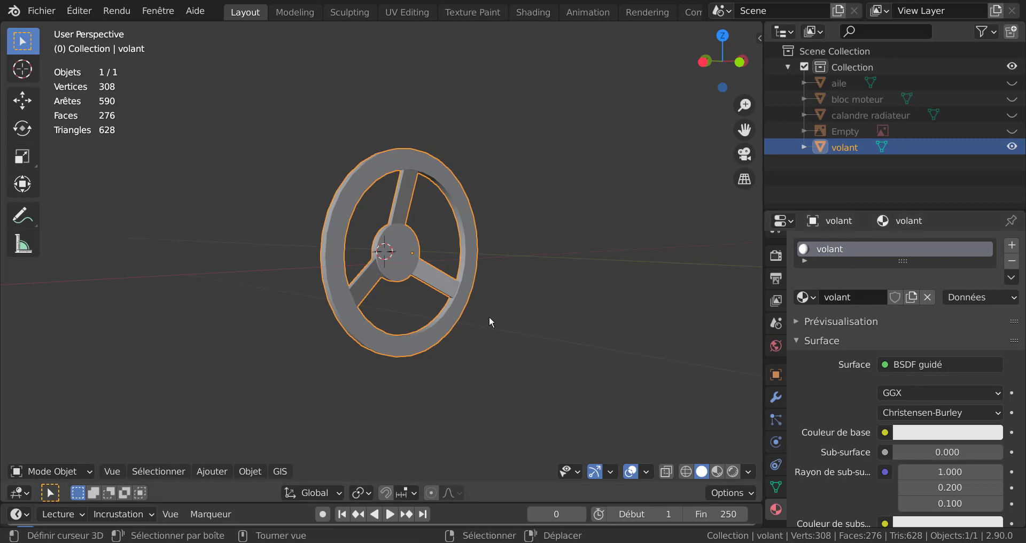
Step: Show the hidden aile, calandre radiateur and Empty template image again in the scene
scroll(828, 413, "down", 2)
scroll(825, 413, "up", 2)
middle_click_drag(533, 373, 588, 382)
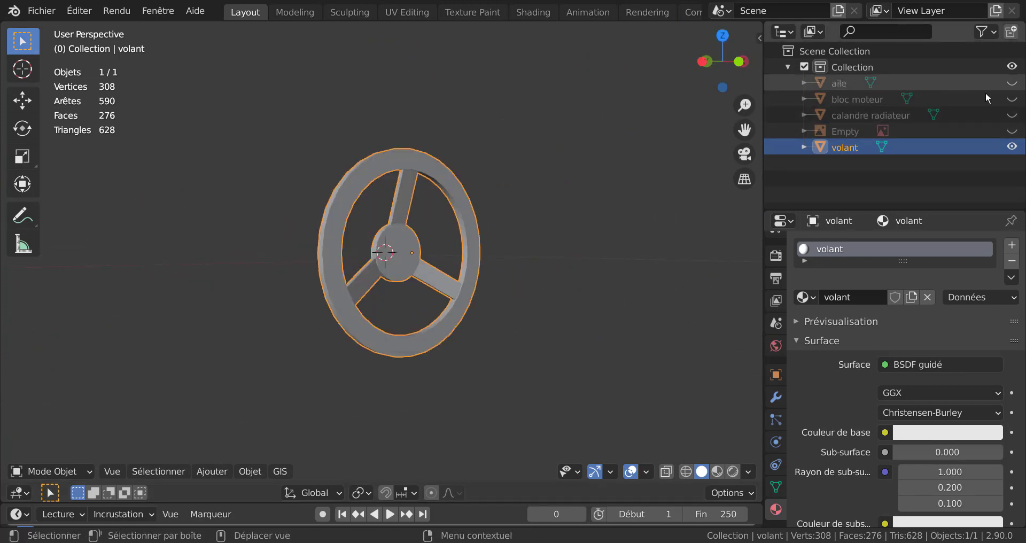
left_click(1014, 84)
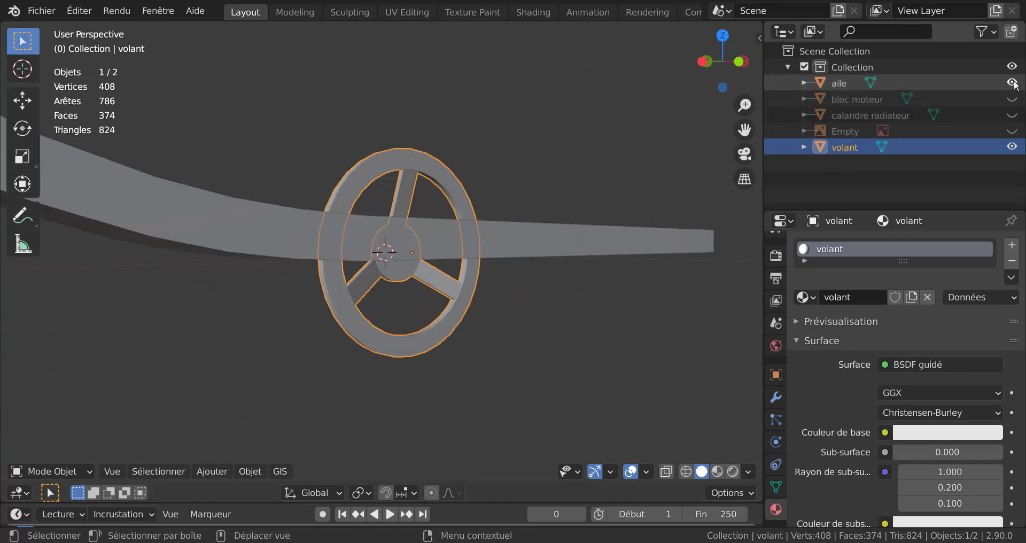
left_click(1014, 116)
scroll(639, 239, "down", 5)
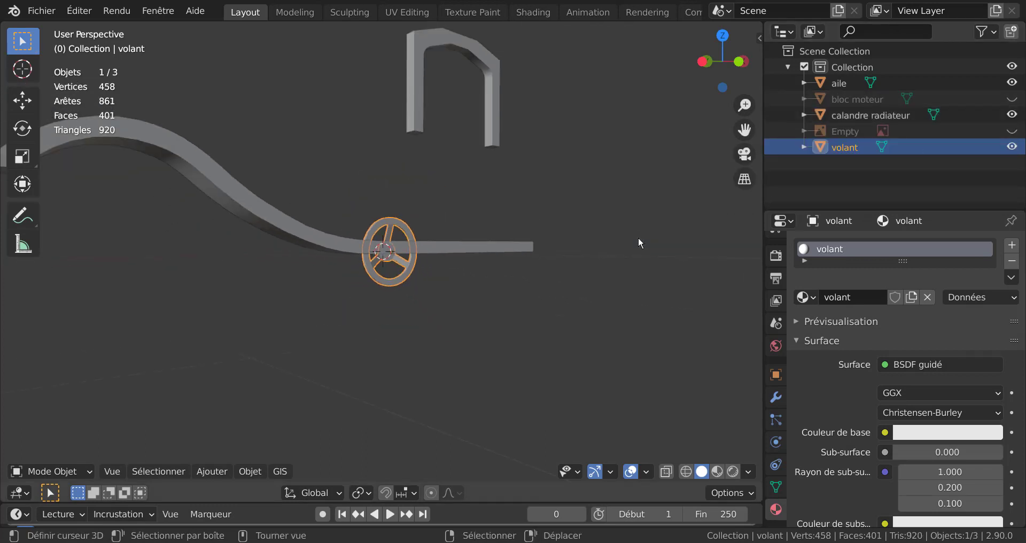
left_click(1013, 132)
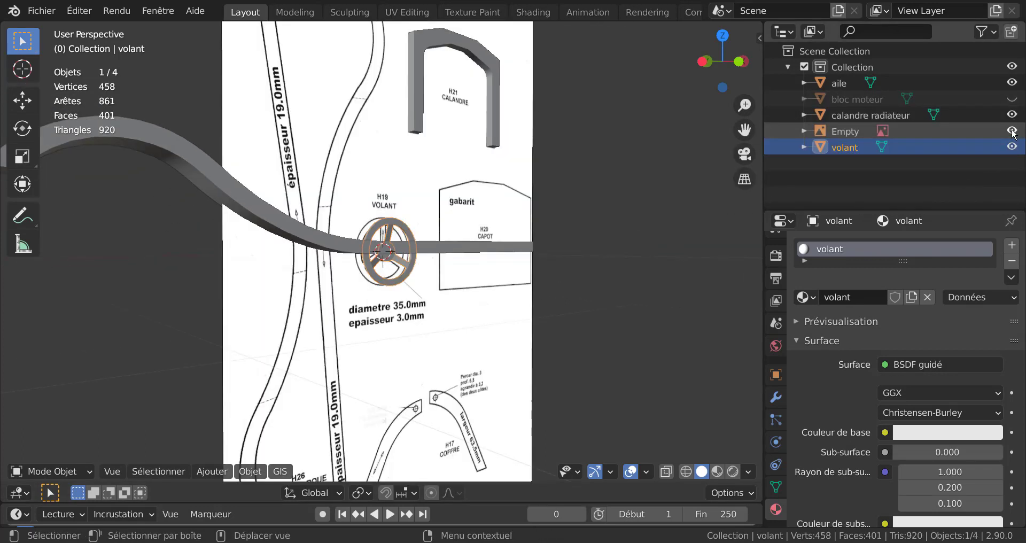
Step: Toggle the visibility of the volant object to compare it with the H19 VOLANT drawing, leaving it shown
left_click(1010, 149)
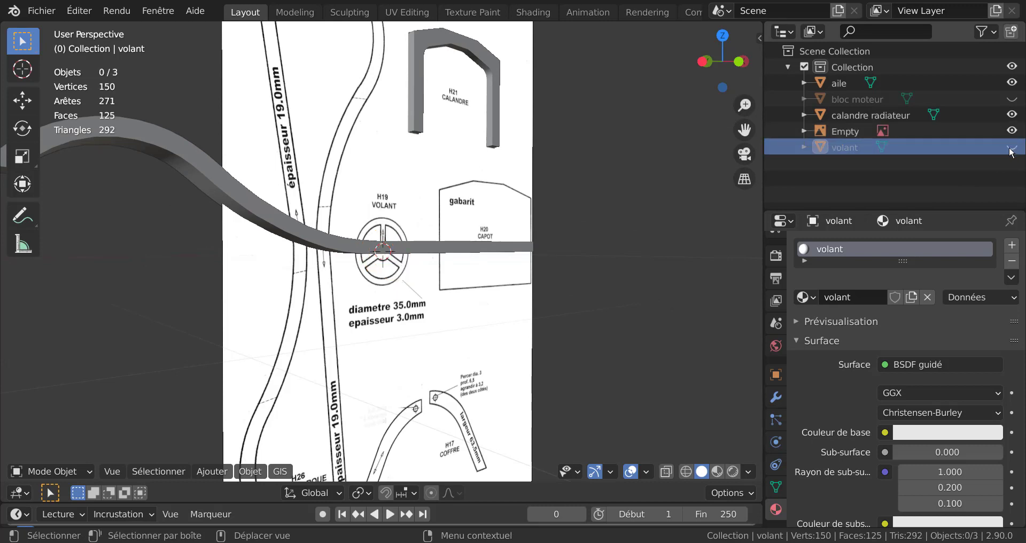
left_click(1010, 148)
left_click(1010, 148)
left_click(1009, 148)
scroll(552, 236, "down", 2)
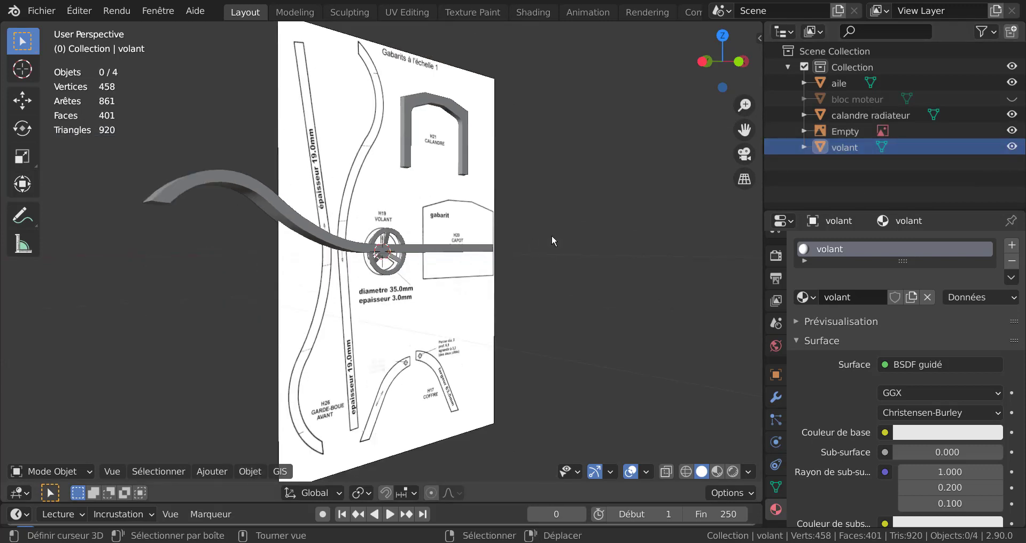
Step: Select the calandre radiateur object and look through the list of materials available for it
left_click(406, 134)
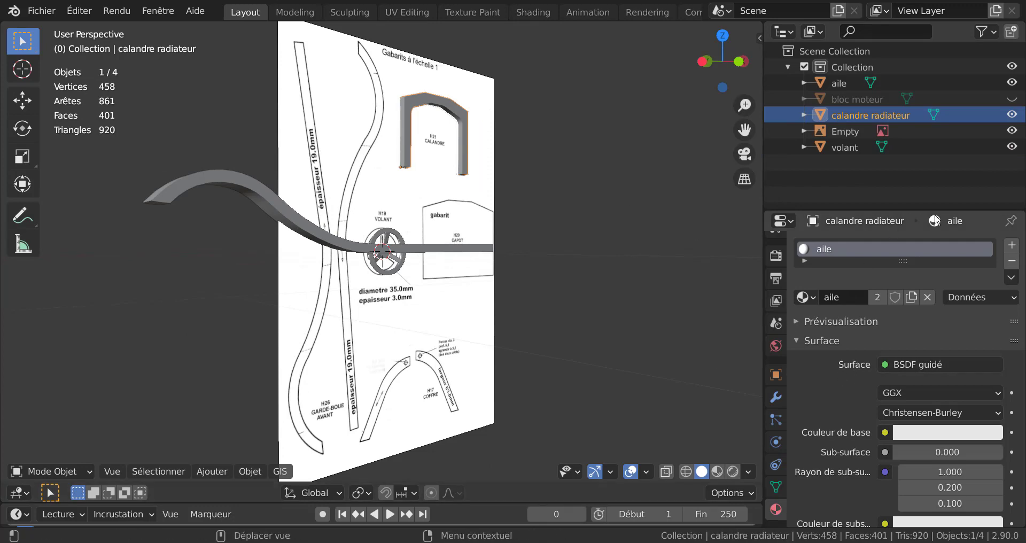
middle_click_drag(597, 319, 537, 357)
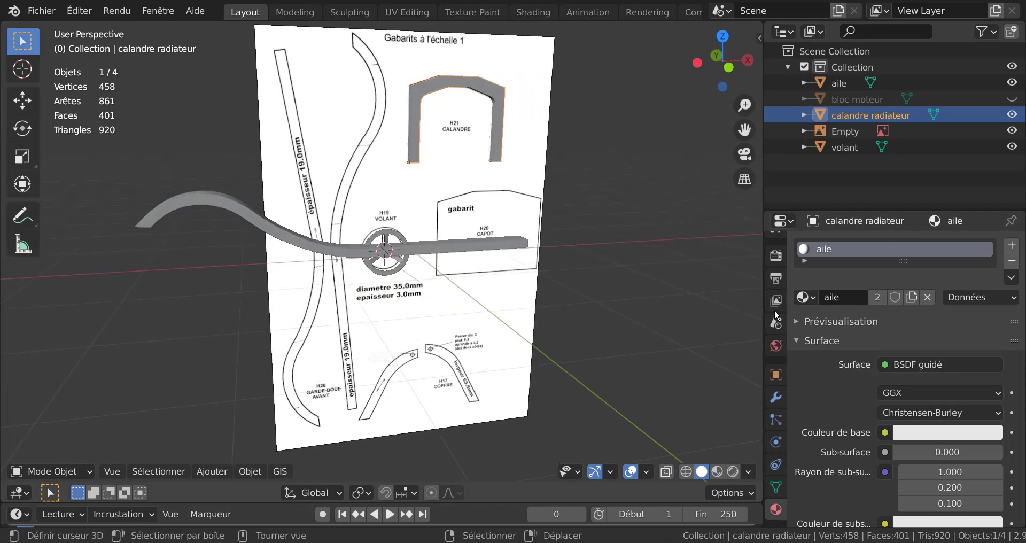
left_click(804, 297)
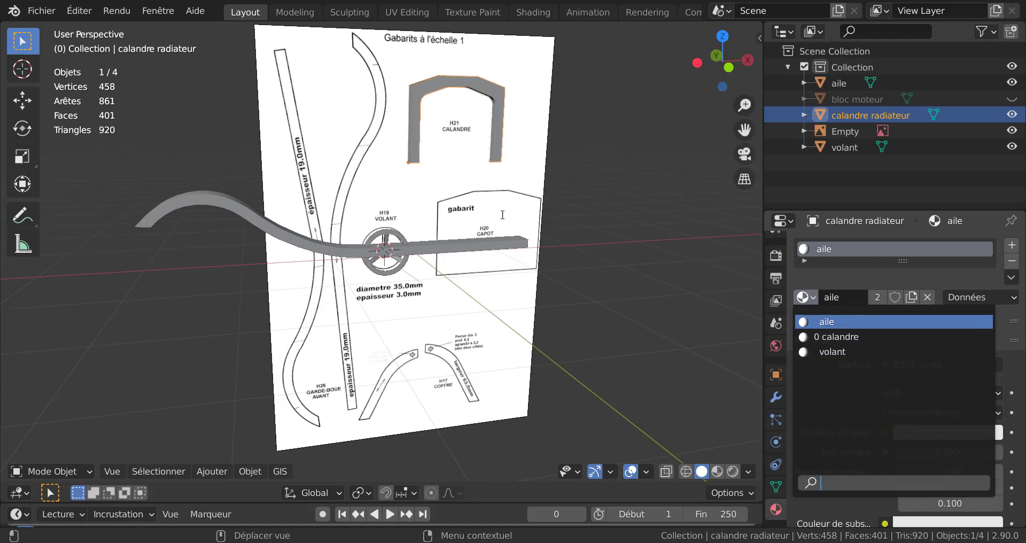
key("Down")
left_click(636, 285)
Step: Move the steering wheel about -0.59 m along the Y axis, out in front of the template
scroll(624, 296, "down", 4)
middle_click_drag(615, 298, 641, 302)
scroll(511, 339, "up", 1)
scroll(511, 339, "up", 2)
middle_click_drag(566, 338, 637, 346)
scroll(457, 324, "up", 4)
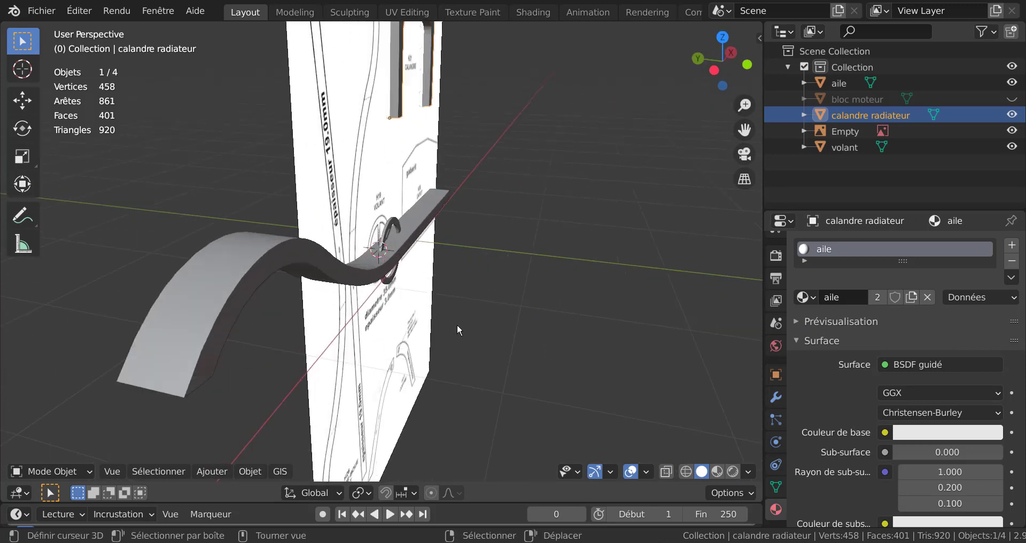
left_click(383, 235)
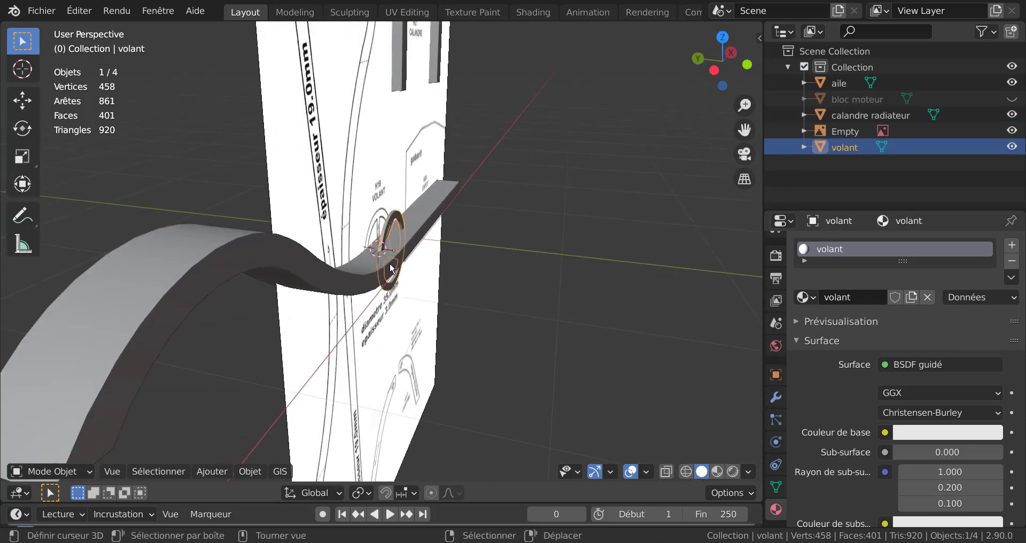
key("g")
key("y")
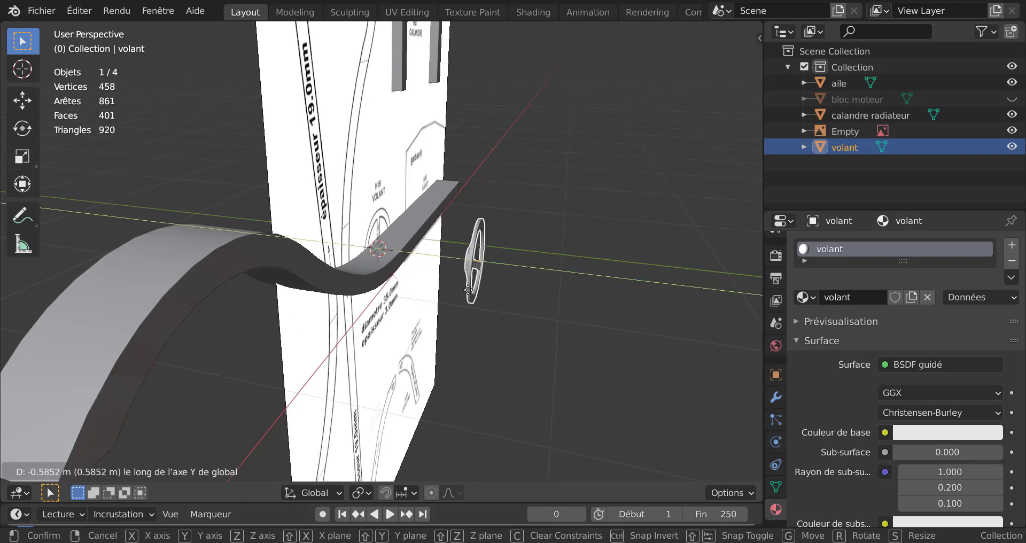
left_click(468, 290)
key("Tab")
middle_click_drag(451, 329, 224, 333)
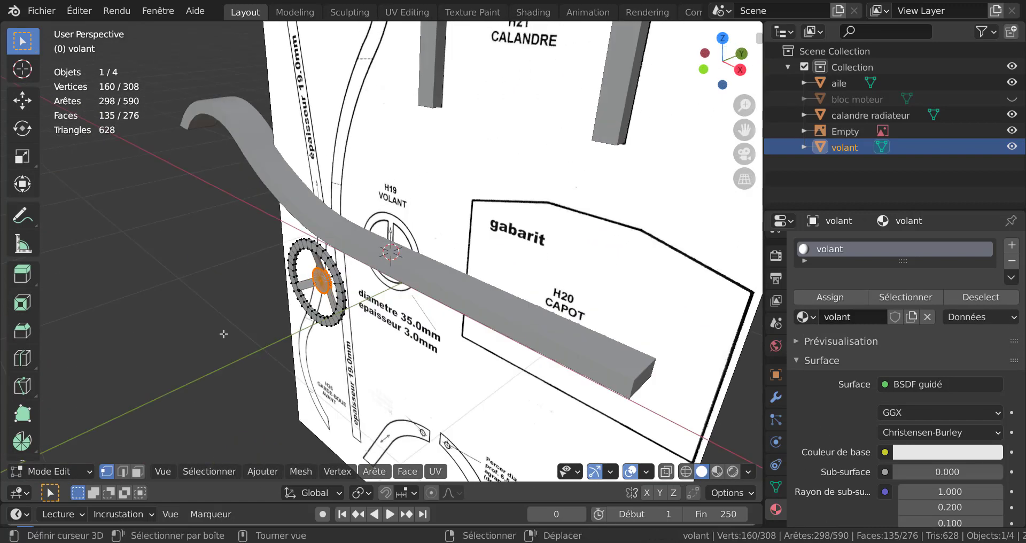
scroll(250, 317, "up", 2)
key("Tab")
key("Tab")
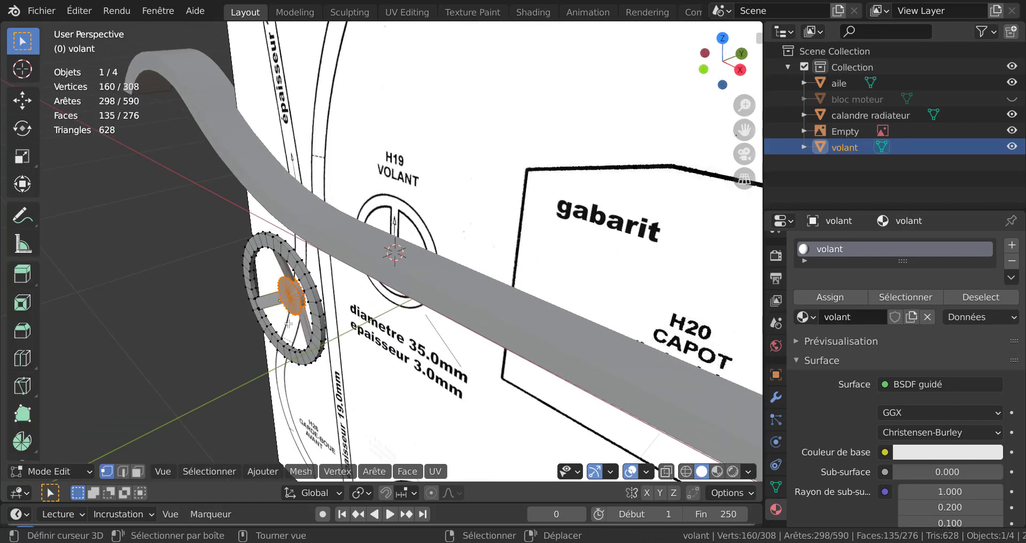
key("a")
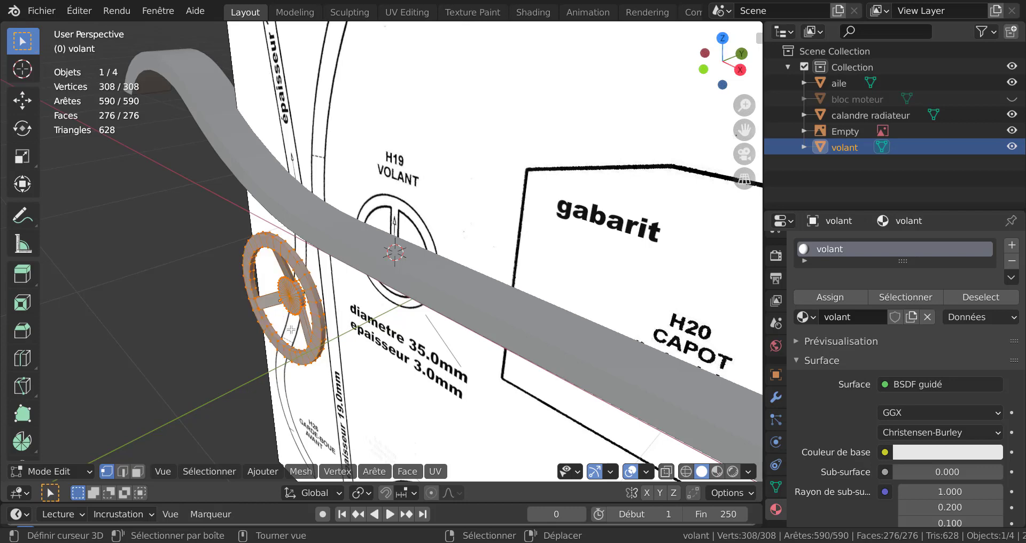
scroll(291, 329, "down", 5)
scroll(308, 319, "up", 1)
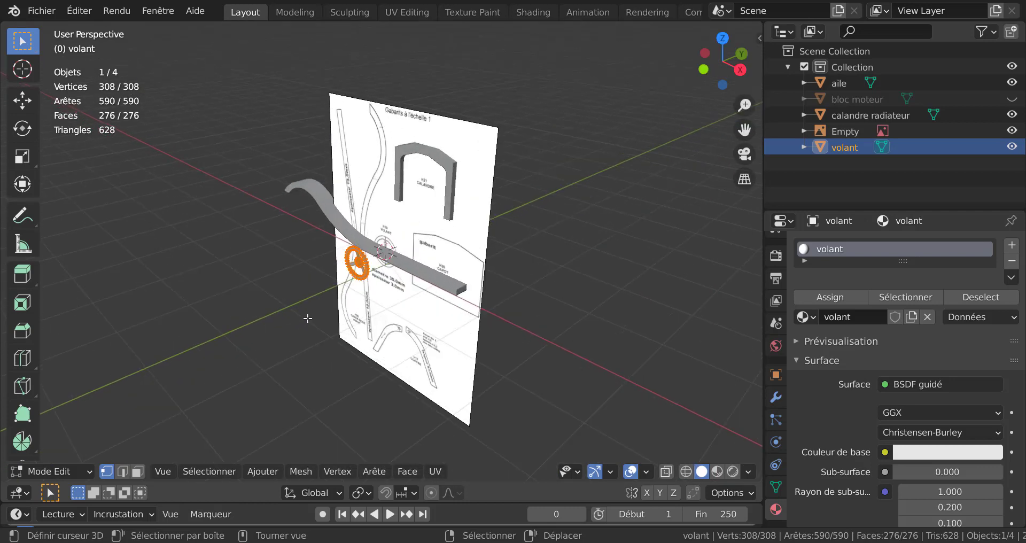
scroll(308, 319, "up", 5)
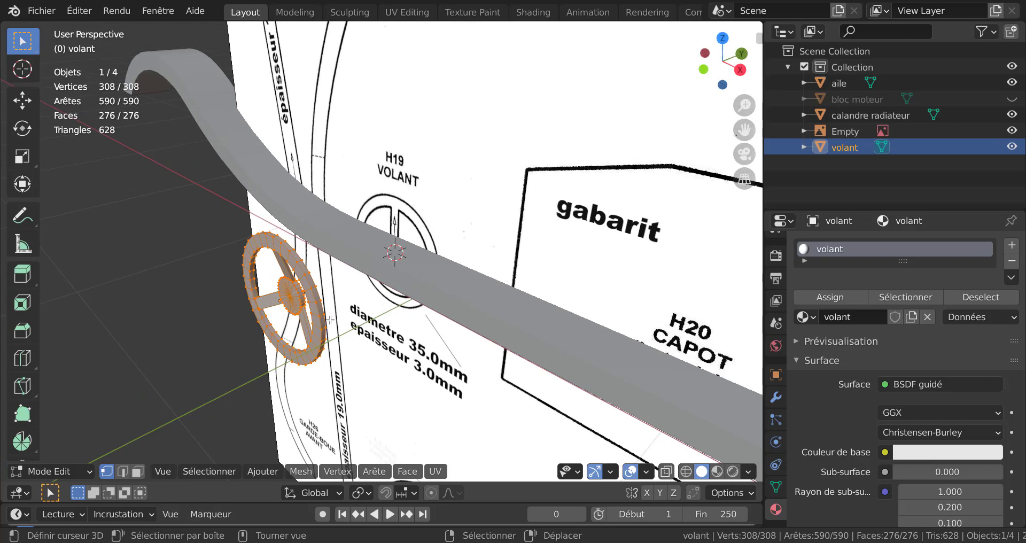
key("s")
key("y")
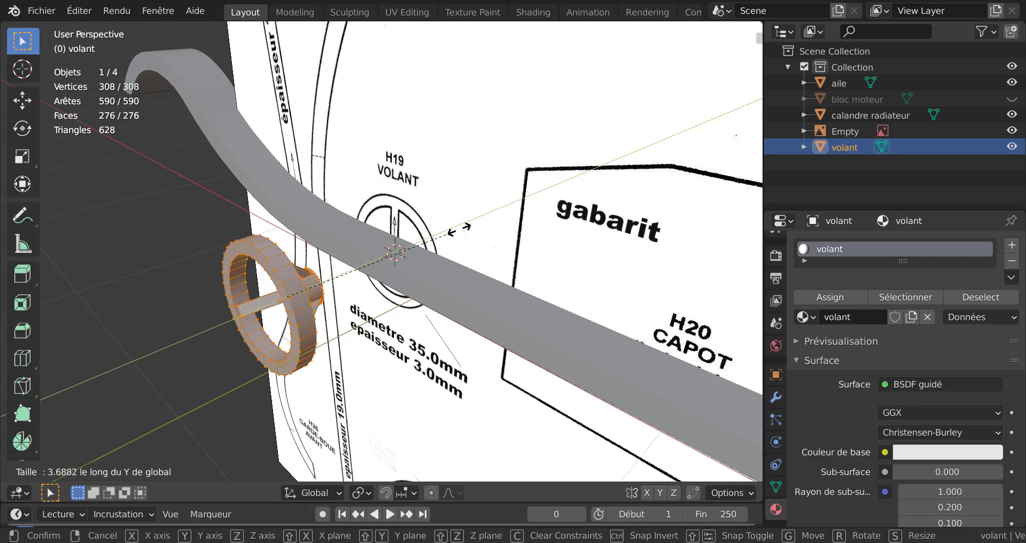
right_click(416, 252)
middle_click_drag(359, 292, 372, 271)
scroll(352, 290, "up", 3)
key("Tab")
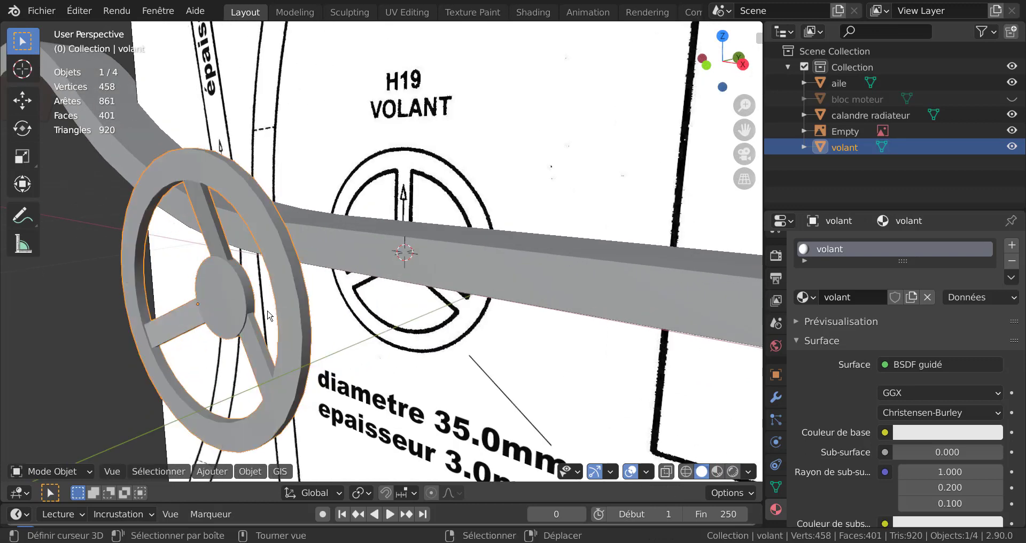
Step: In Edit Mode with face selection, select only the steering wheel's front faces on the hub, spokes and rim
key("Tab")
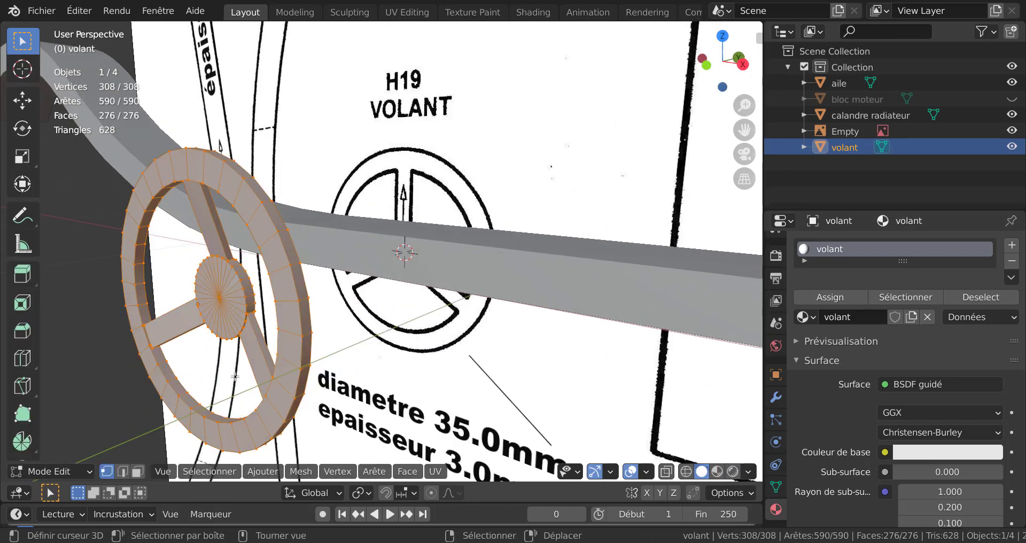
left_click(139, 471)
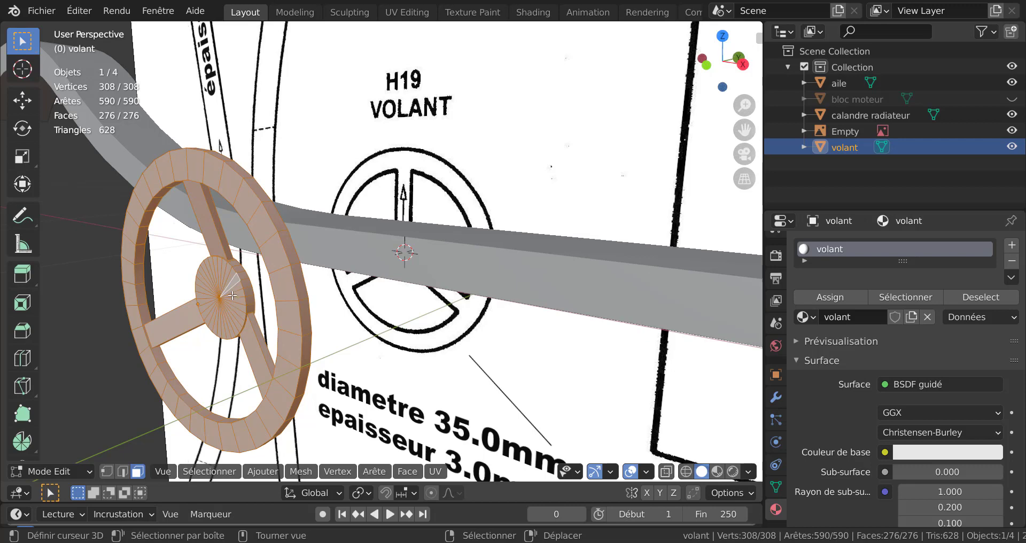
key("alt+a")
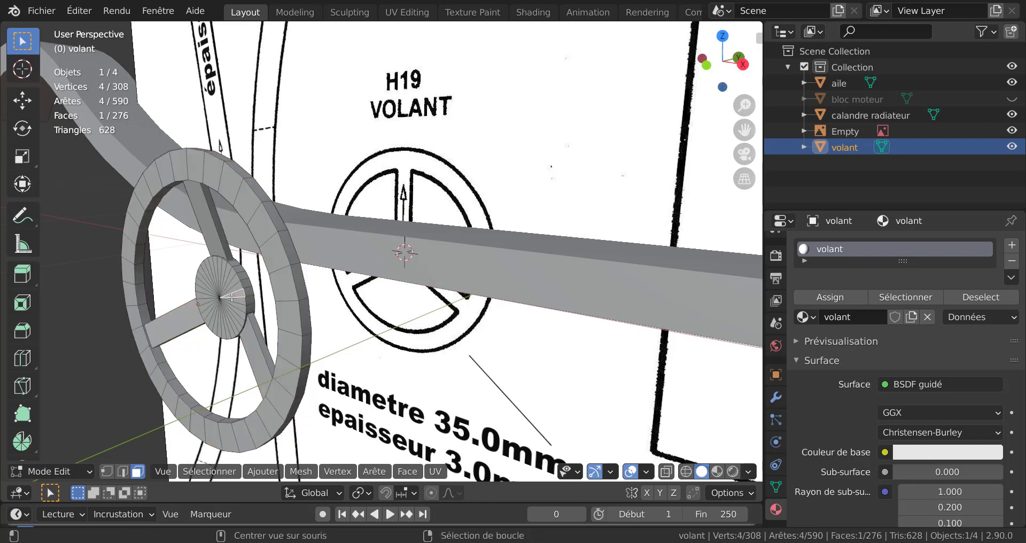
left_click(232, 296, "alt")
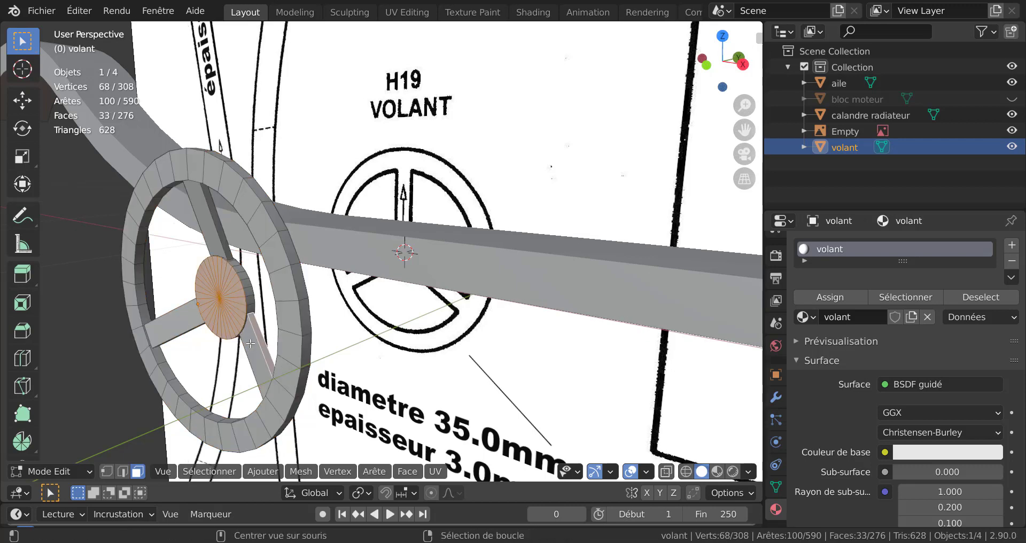
left_click(251, 341, "shift")
left_click(251, 345, "shift")
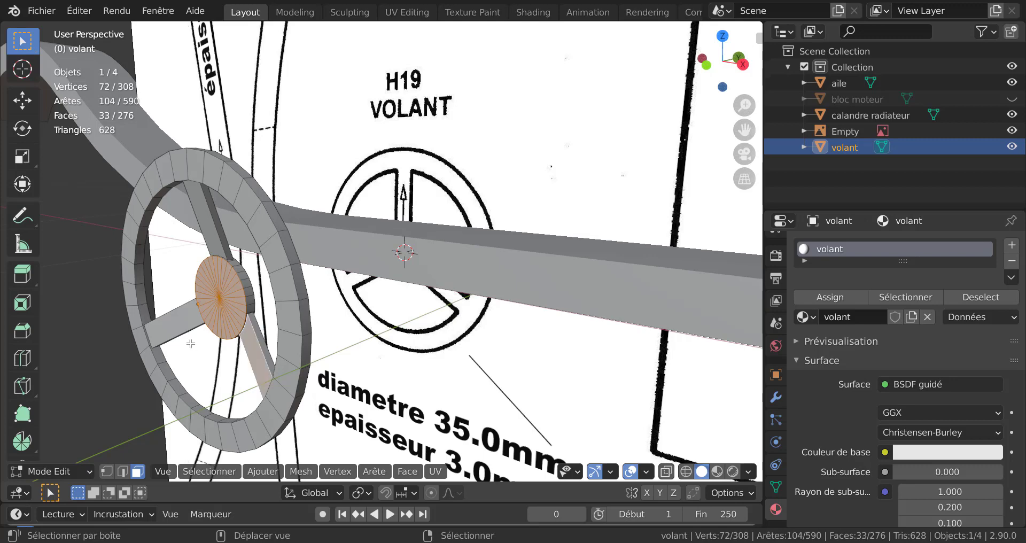
left_click(233, 190, "alt+shift")
scroll(277, 287, "down", 5)
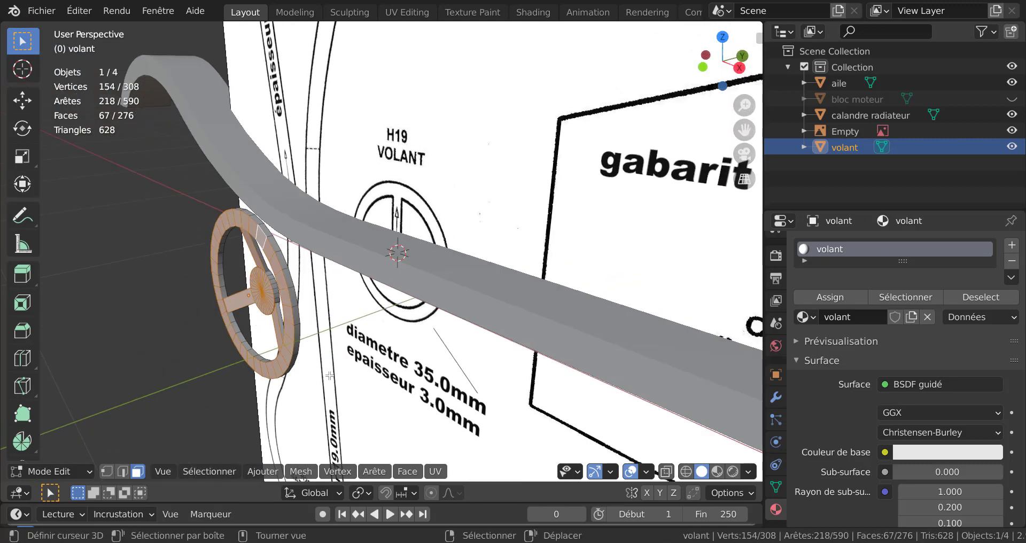
Step: Move the selected front faces about -0.02 m along Y to thicken the wheel, and return to Object Mode
key("g")
key("y")
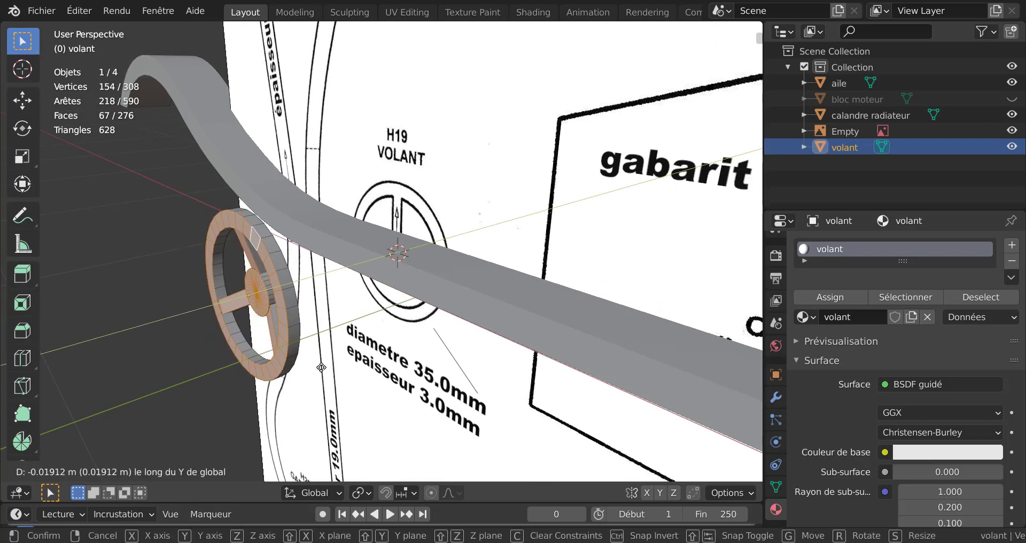
left_click(324, 366)
key("Tab")
Step: Move the finished steering wheel up from its H19 outline and set it aside well in front of the template
scroll(369, 358, "down", 5)
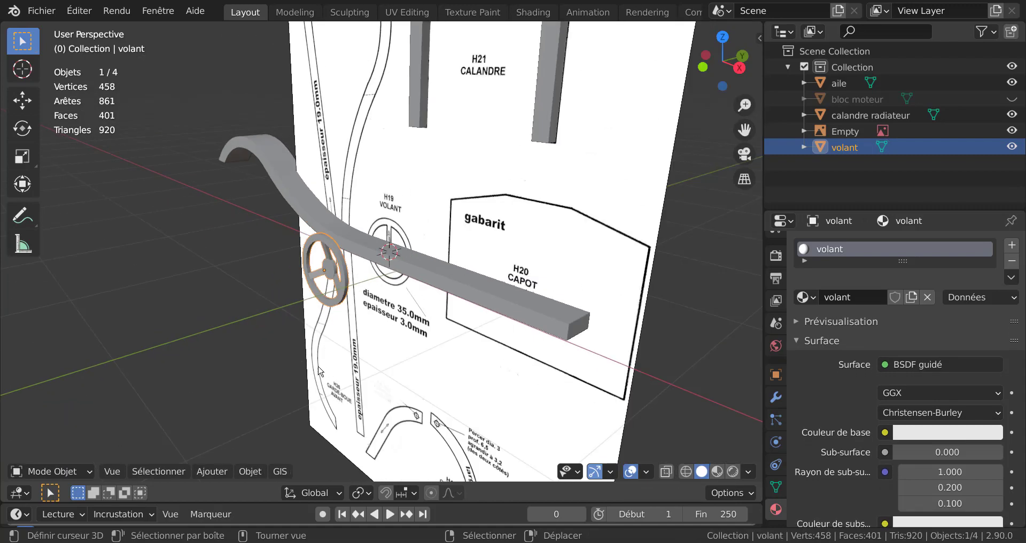
middle_click_drag(414, 357, 457, 307)
scroll(508, 339, "down", 3)
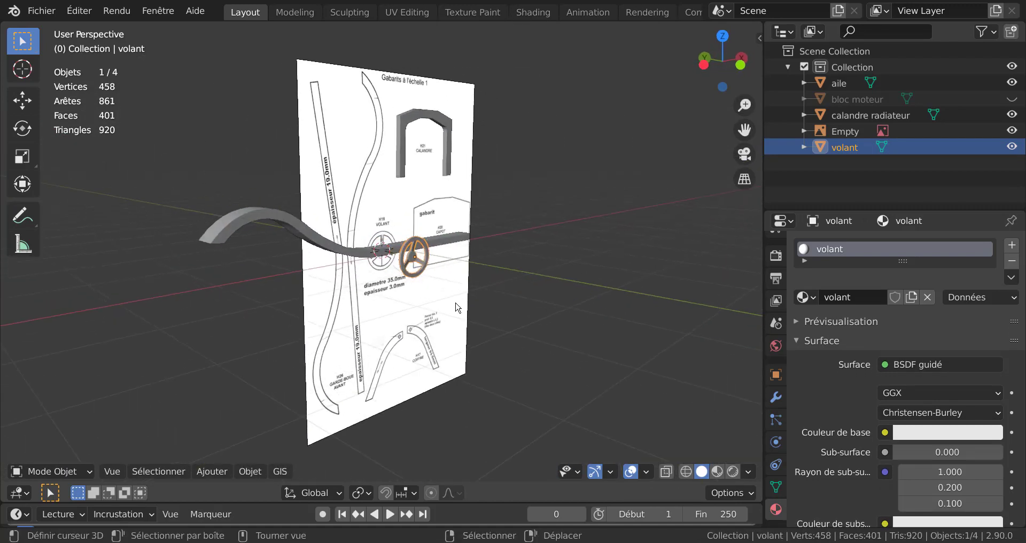
key("g")
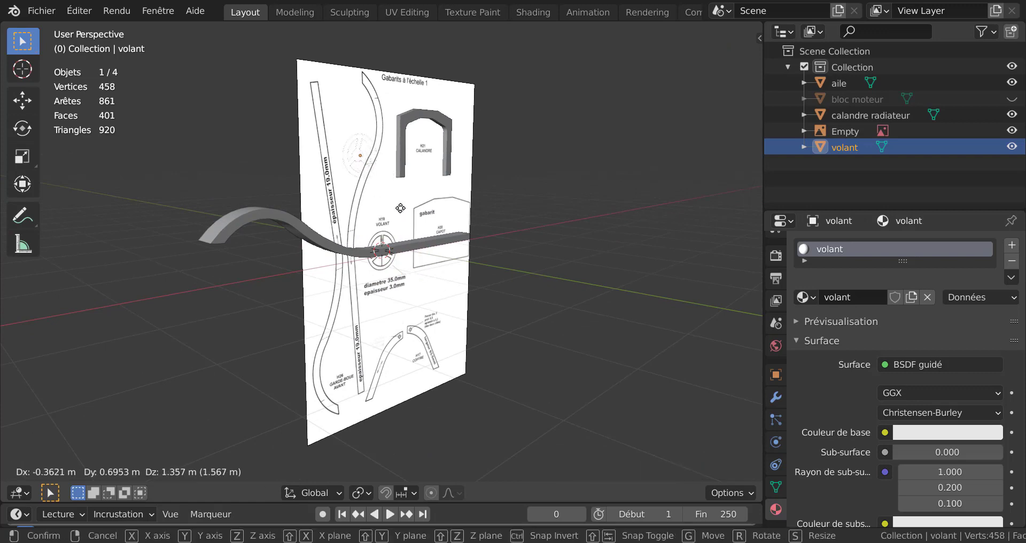
left_click(473, 251)
middle_click_drag(476, 249, 637, 275)
key("g")
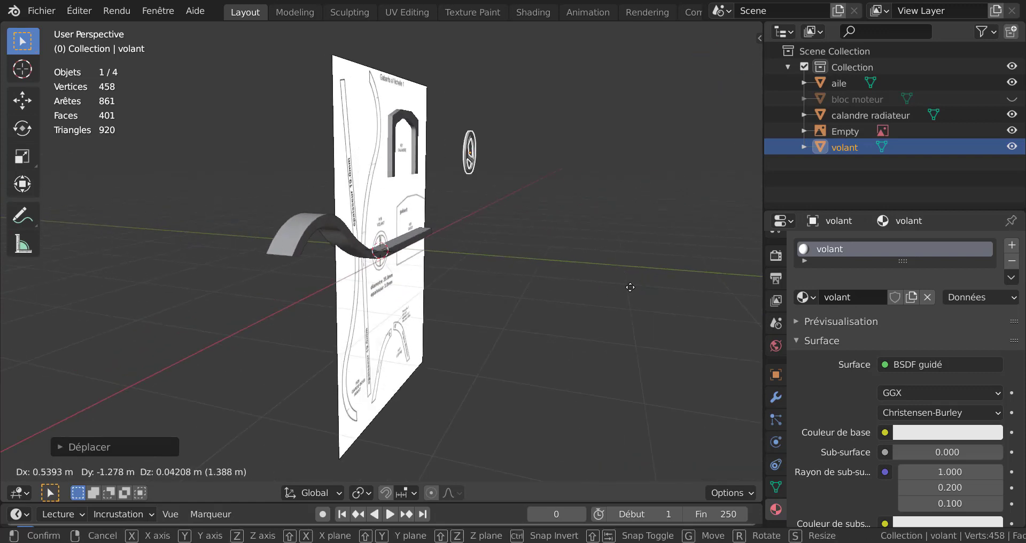
left_click(621, 303)
middle_click_drag(621, 307, 440, 300)
scroll(476, 309, "up", 4)
scroll(509, 269, "down", 3)
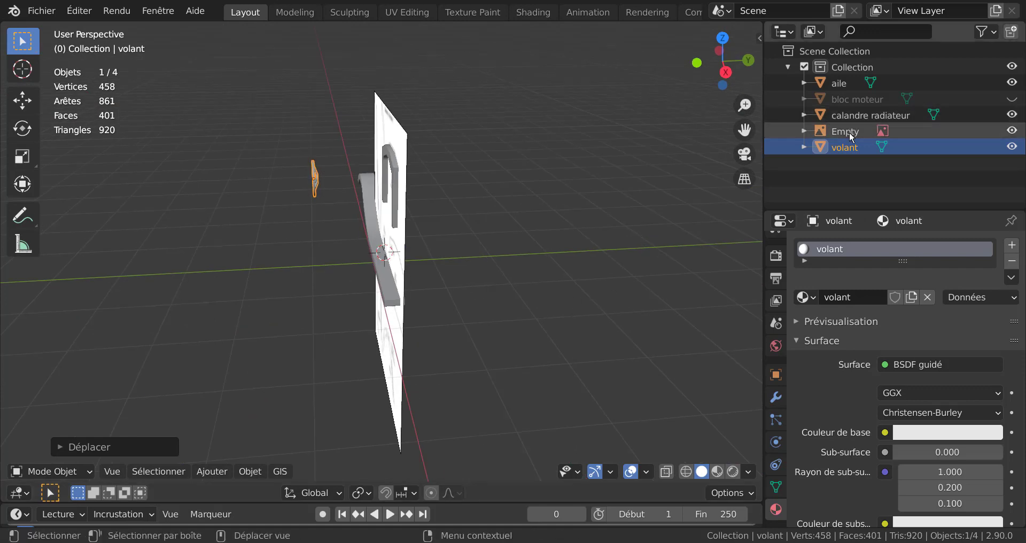
Step: Unhide the bloc moteur object and move it up and away behind the template
mouse_move(510, 306)
middle_mouse_down()
mouse_move(532, 306)
mouse_move(515, 300)
mouse_move(454, 321)
mouse_move(525, 311)
middle_mouse_up()
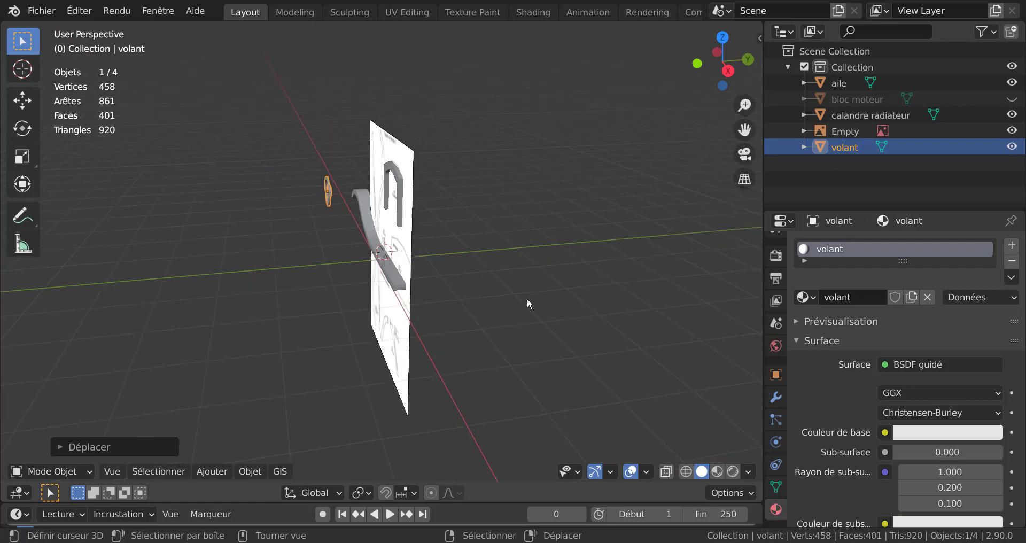
left_click(1012, 99)
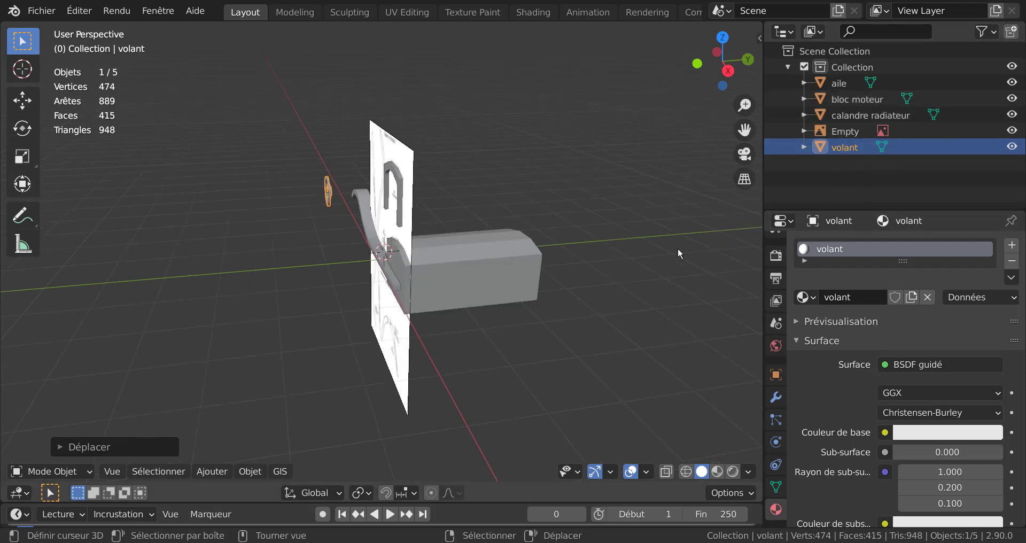
left_click(495, 264)
key("g")
left_click(529, 206)
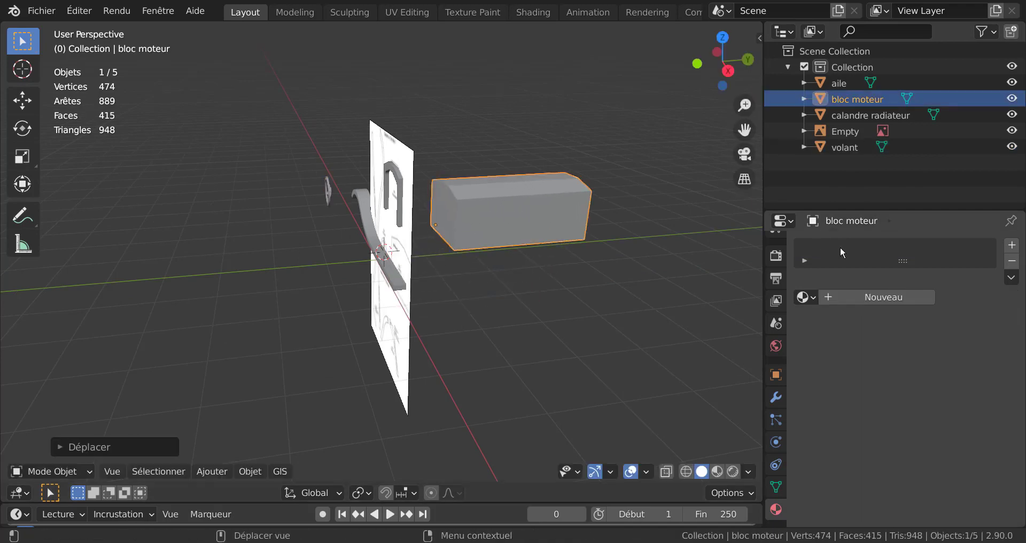
Step: Add a new material to the bloc moteur and look over its surface properties
left_click(874, 295)
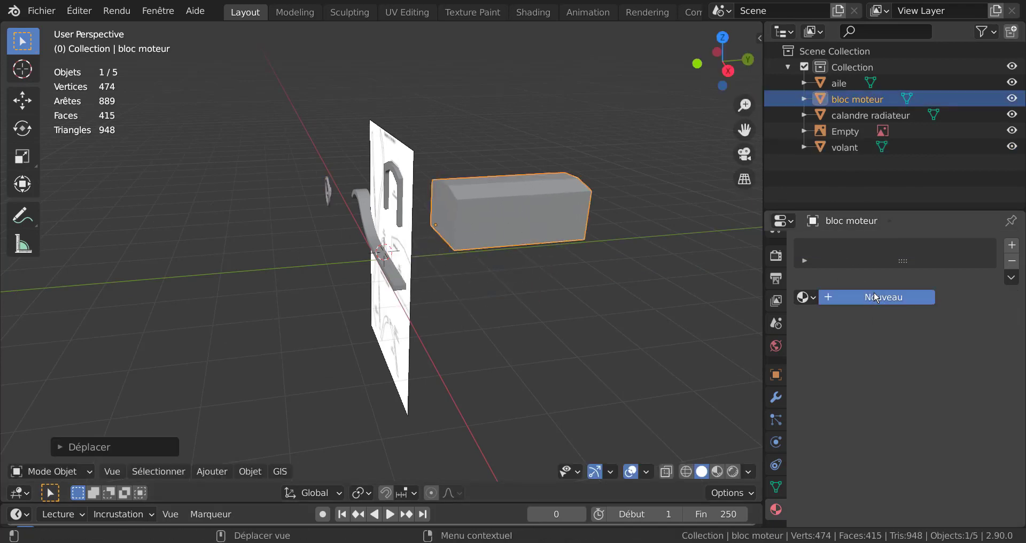
middle_click_drag(537, 345, 359, 288)
scroll(358, 288, "up", 1)
scroll(389, 290, "down", 2)
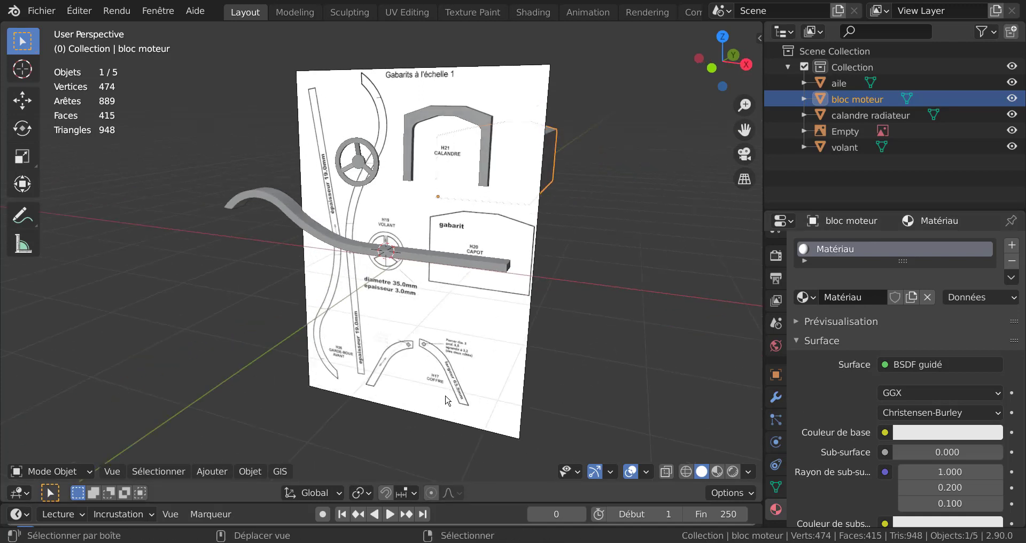
scroll(432, 279, "up", 4)
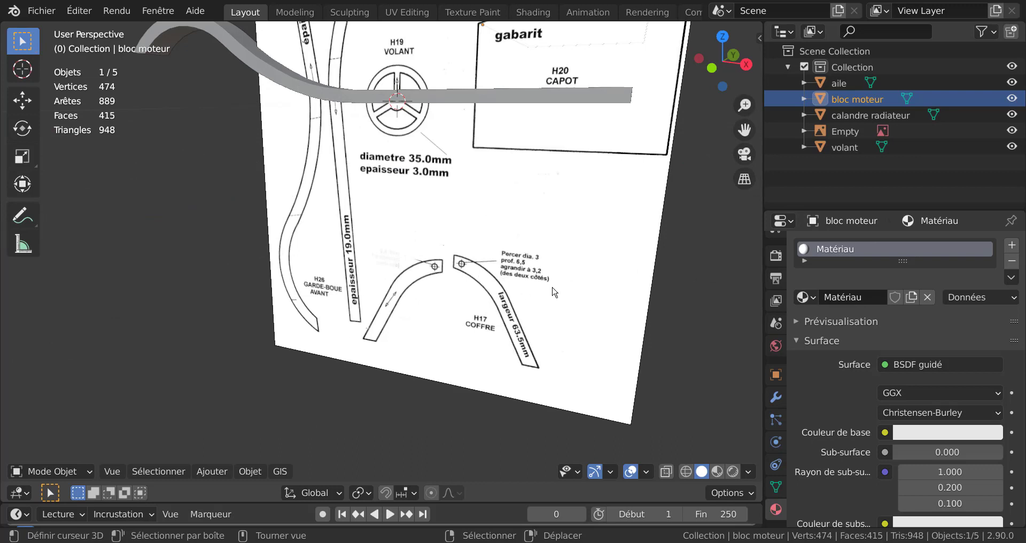
scroll(555, 291, "down", 4)
middle_click_drag(553, 291, 521, 107)
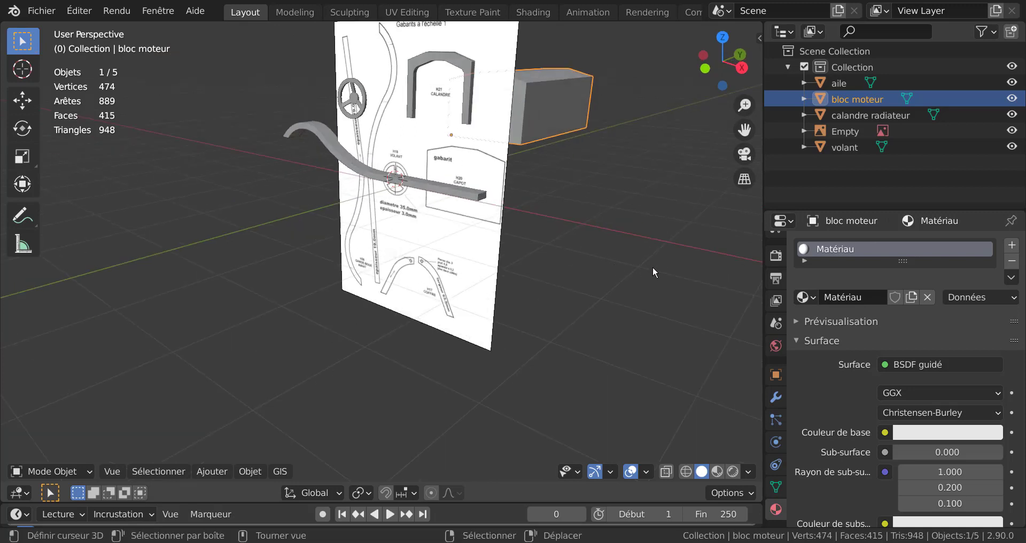
middle_click_drag(653, 266, 575, 313)
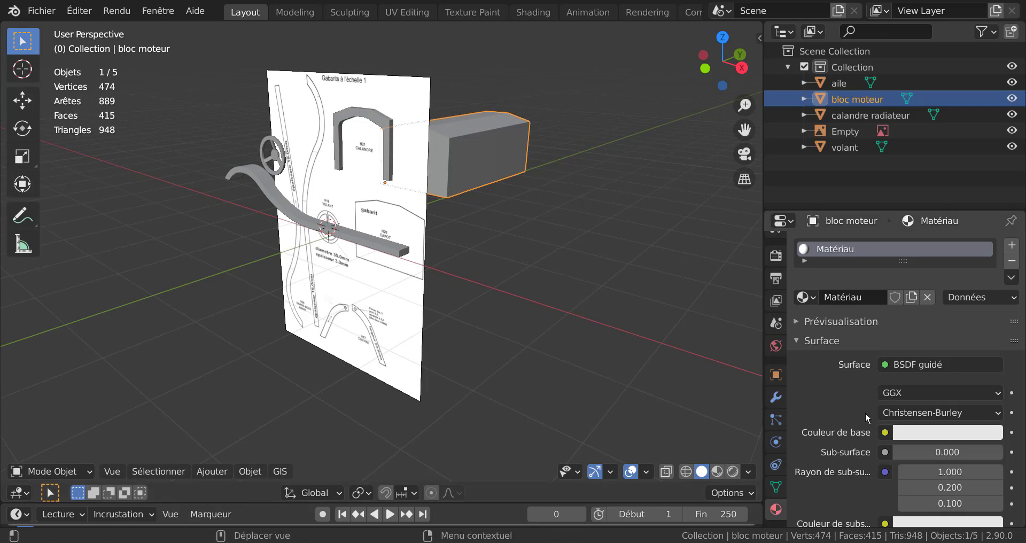
scroll(865, 412, "down", 8)
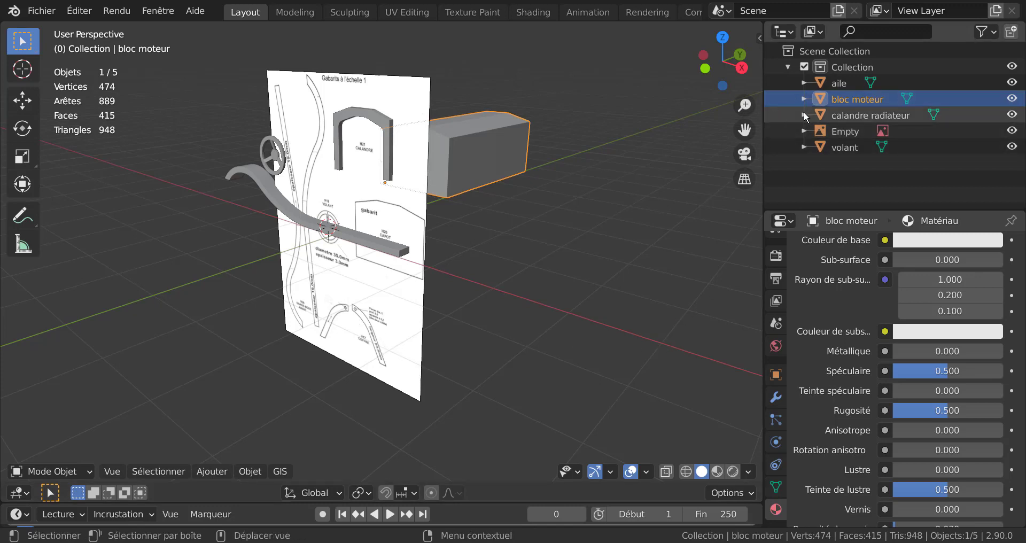
Step: Select the template image empty, show its image settings and try to unpack img910.jpg
middle_click_drag(399, 213, 410, 204)
right_click(411, 84)
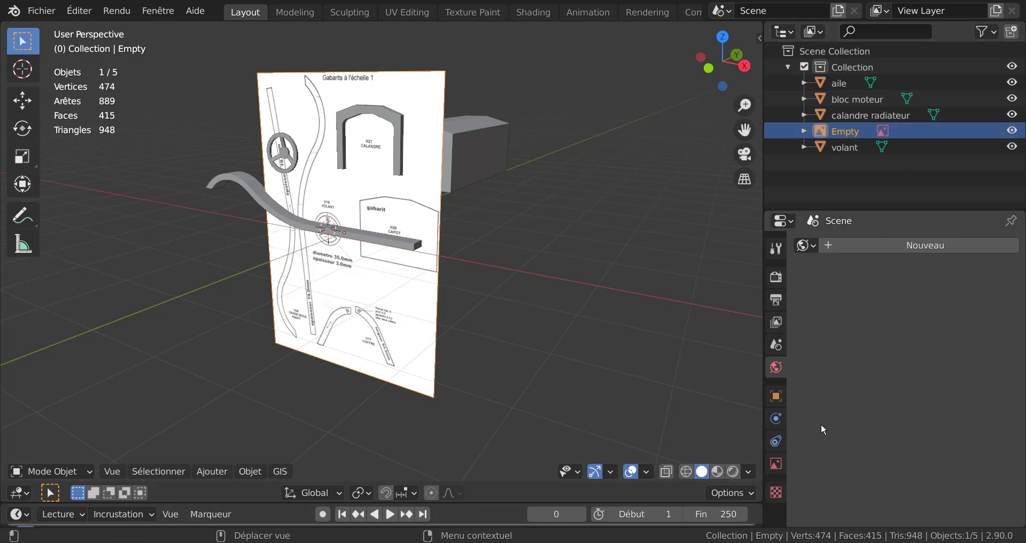
left_click(776, 463)
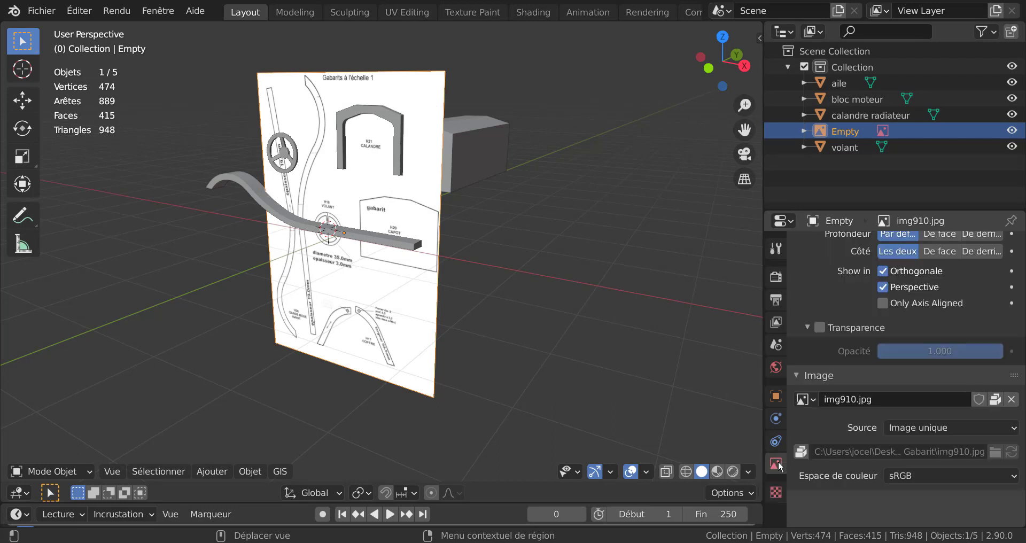
scroll(895, 468, "up", 2)
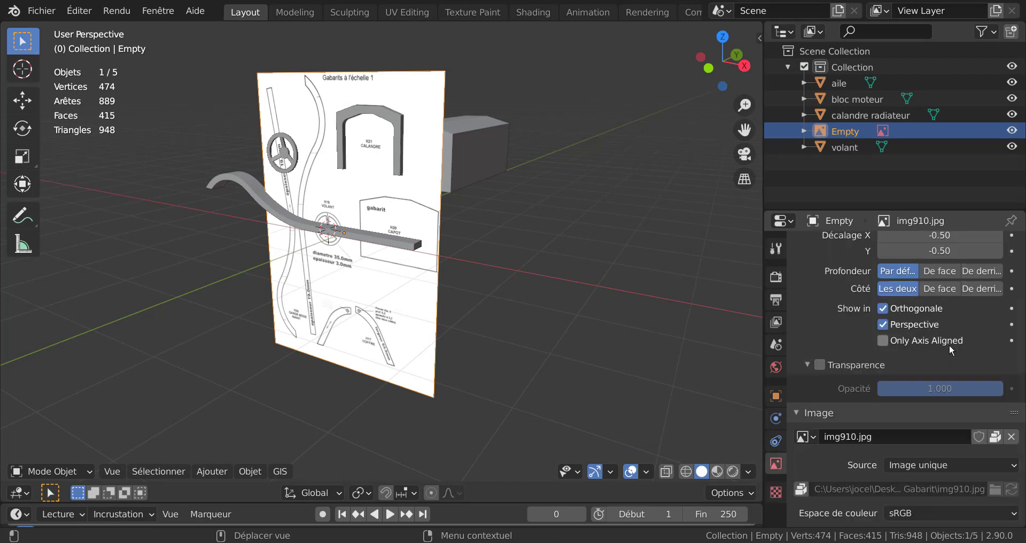
left_click(995, 438)
left_click(981, 457)
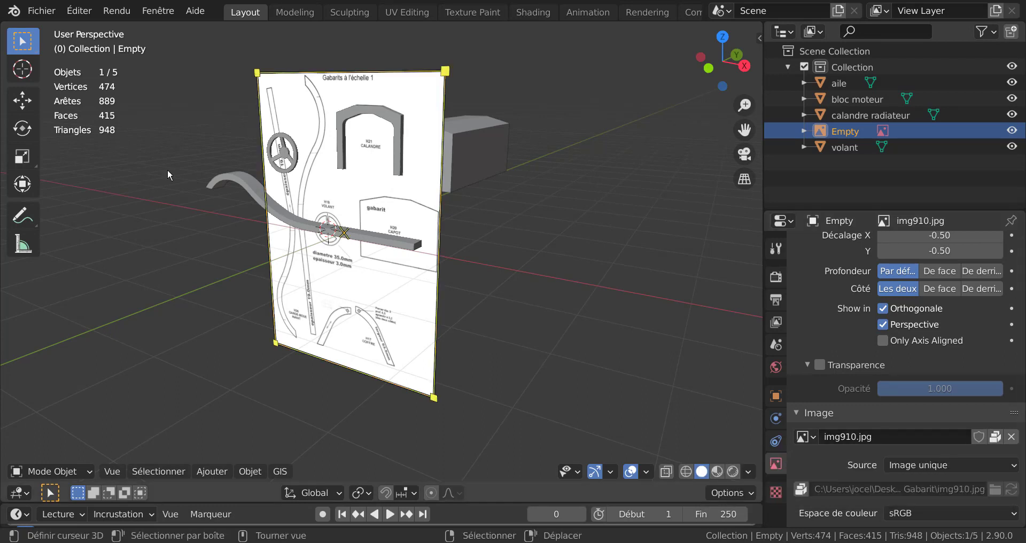
Step: Turn off automatic packing of external data into the .blend file
left_click(40, 11)
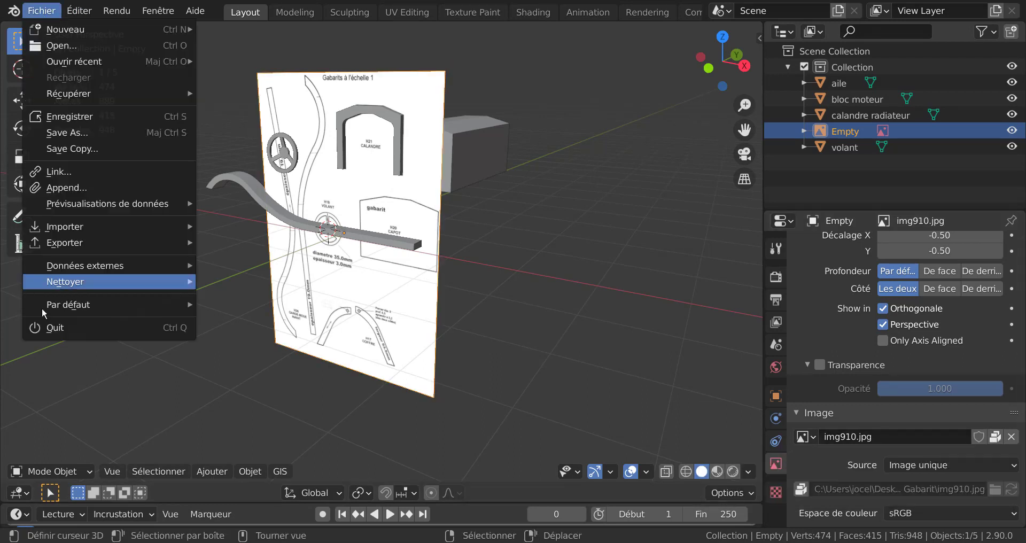
mouse_move(62, 271)
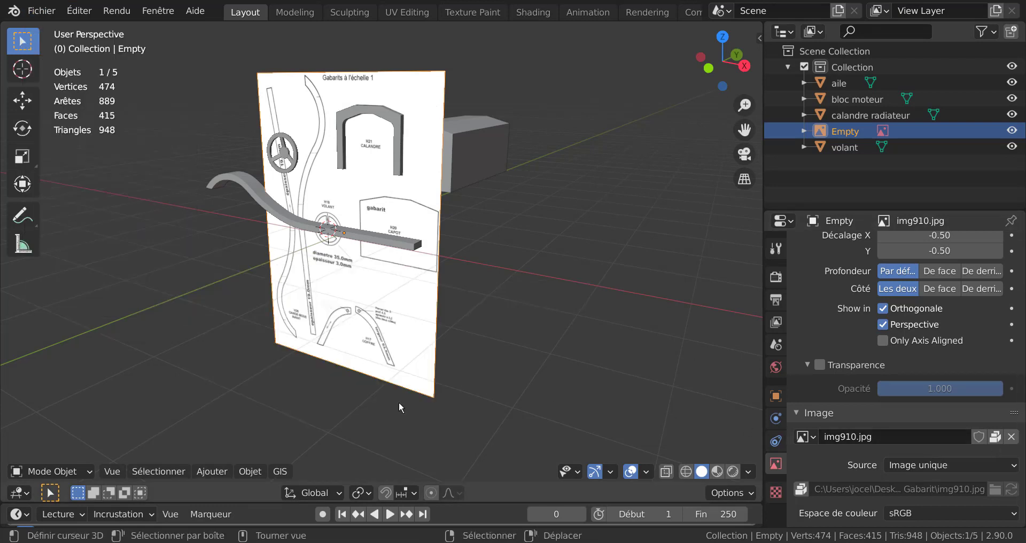
left_click(42, 11)
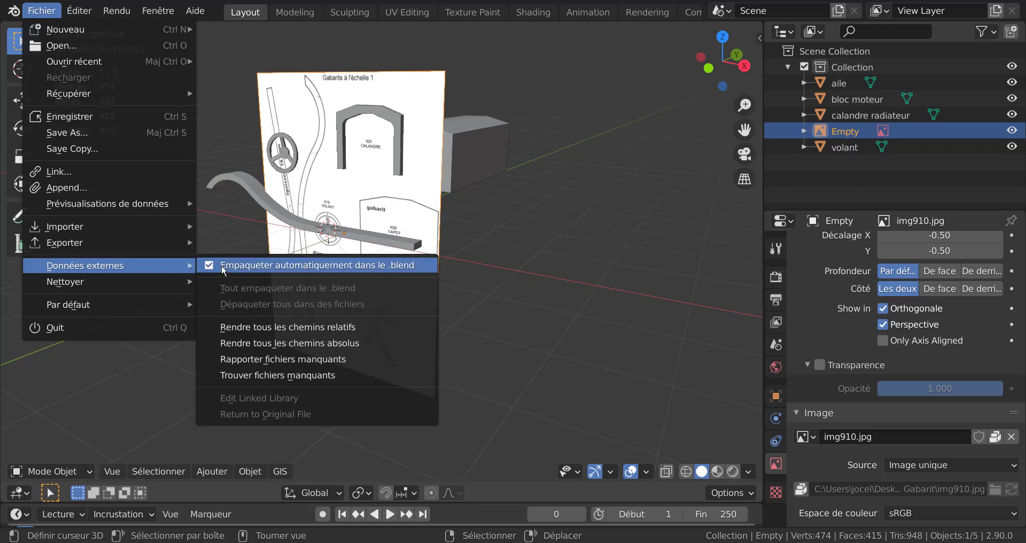
left_click(260, 265)
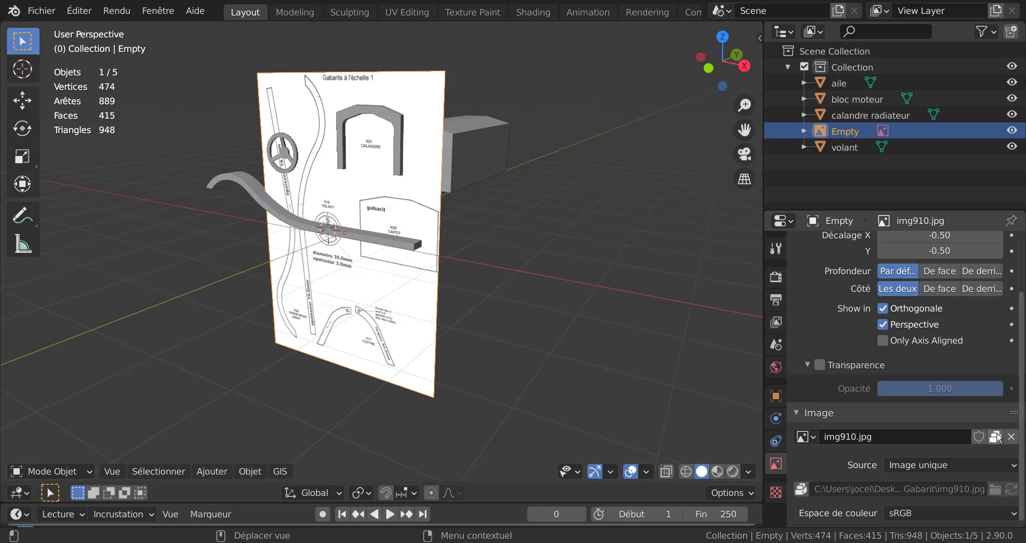
left_click(40, 15)
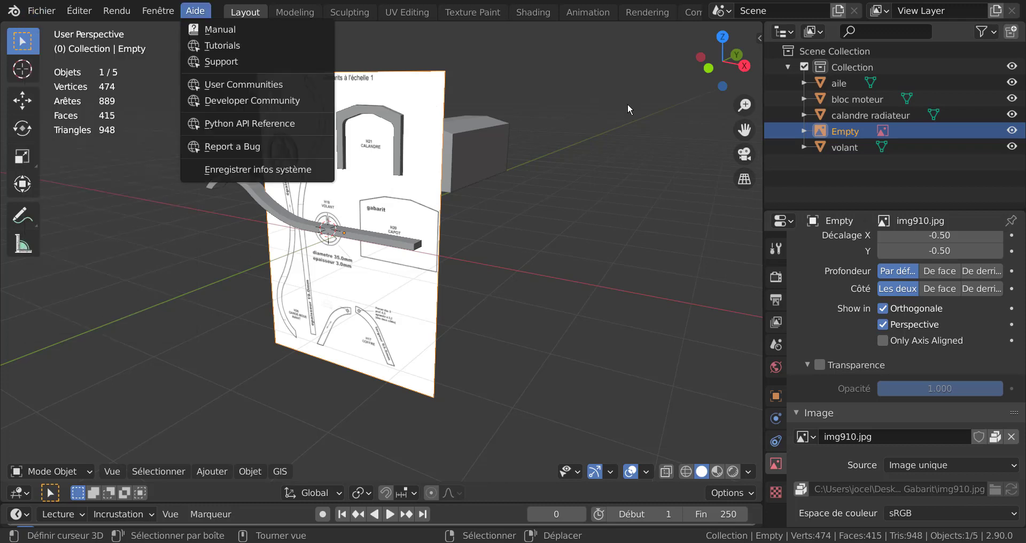
Step: Unpack img910.jpg using the file in the current directory, and replace the template image with img 912.jpg from the Tacot Gabarit folder
left_click(995, 437)
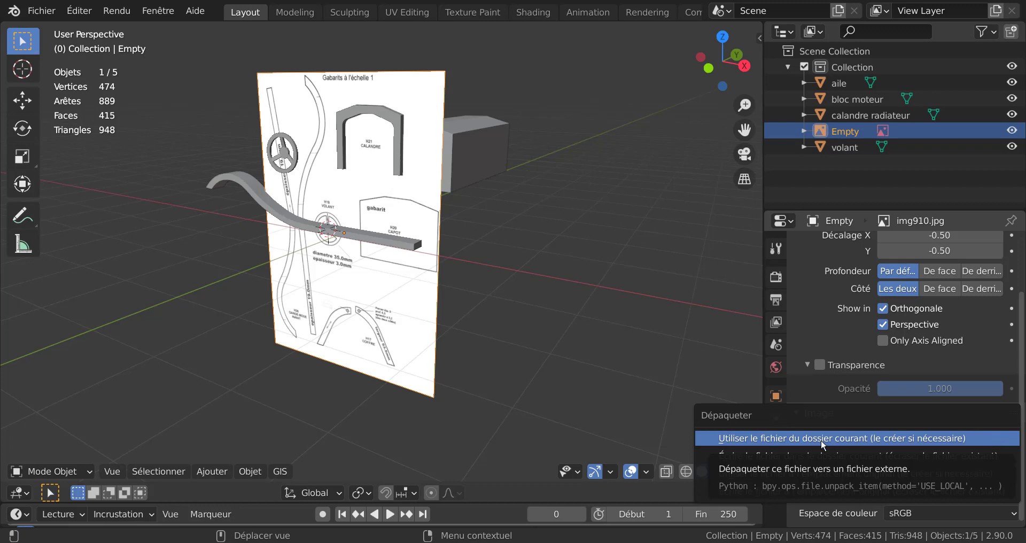
left_click(853, 441)
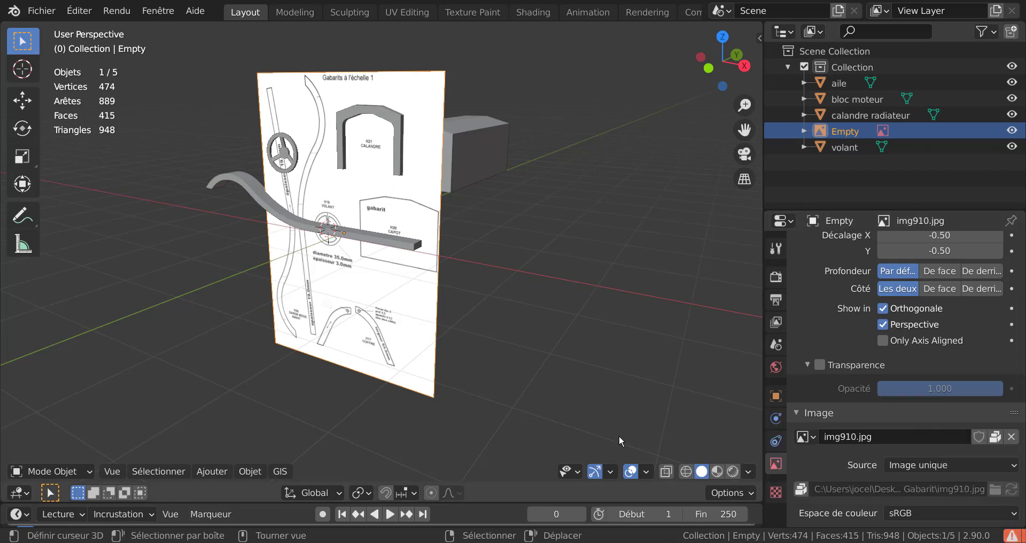
left_click(995, 437)
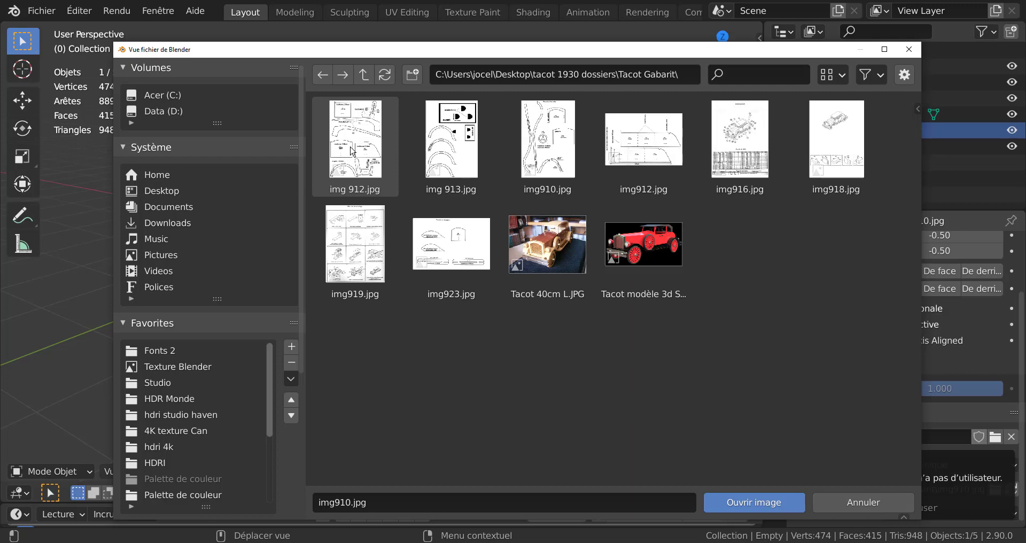
left_click(352, 151)
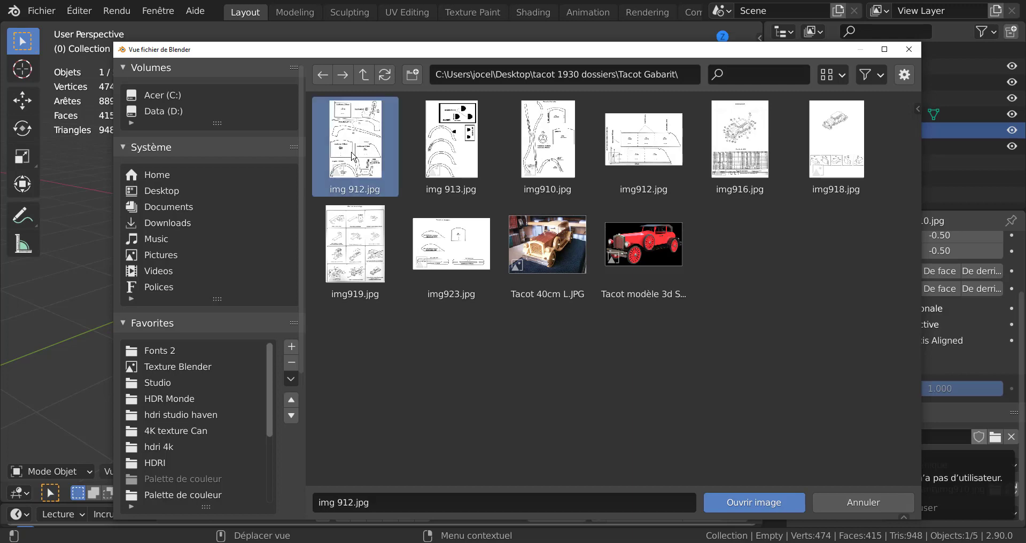
left_click(755, 501)
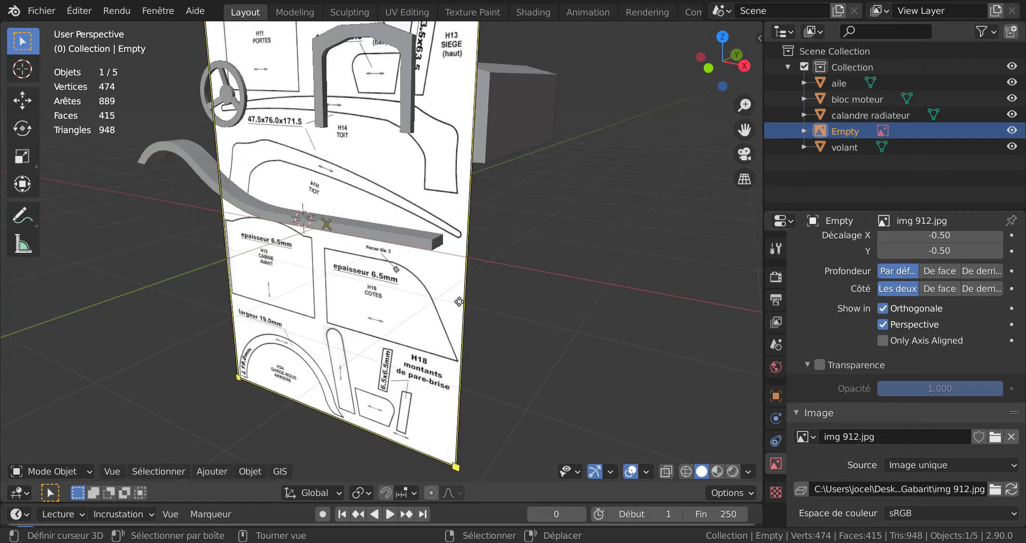
Step: Examine the new template's part outlines and thickness notes alongside the modelled parts from several angles
scroll(481, 261, "down", 2)
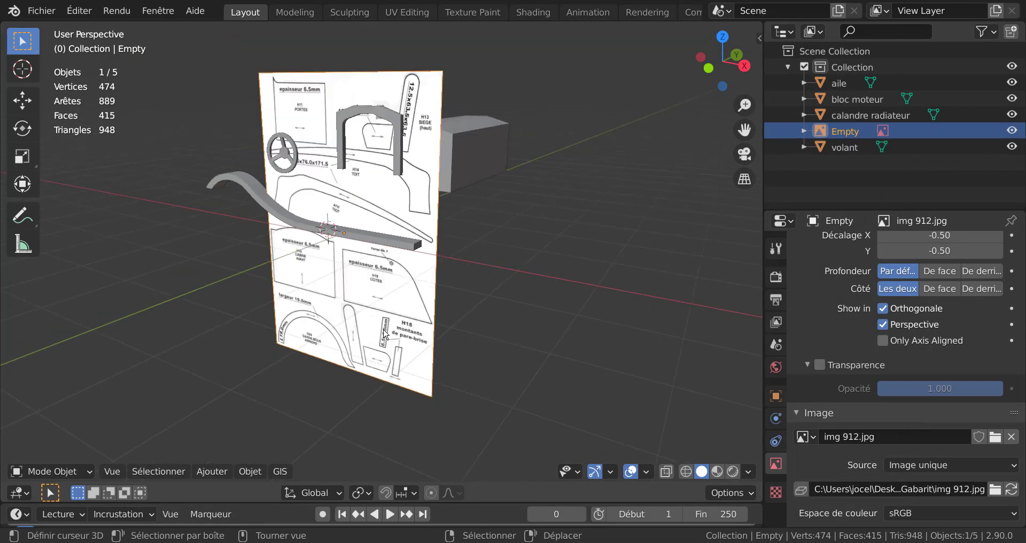
middle_click_drag(483, 143, 321, 177)
scroll(297, 296, "up", 2)
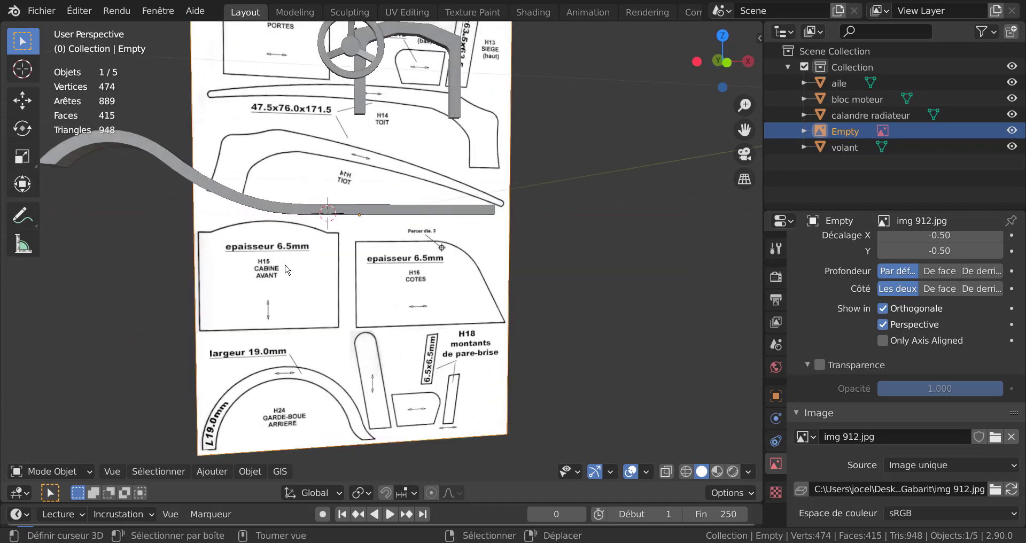
middle_click_drag(272, 297, 236, 320)
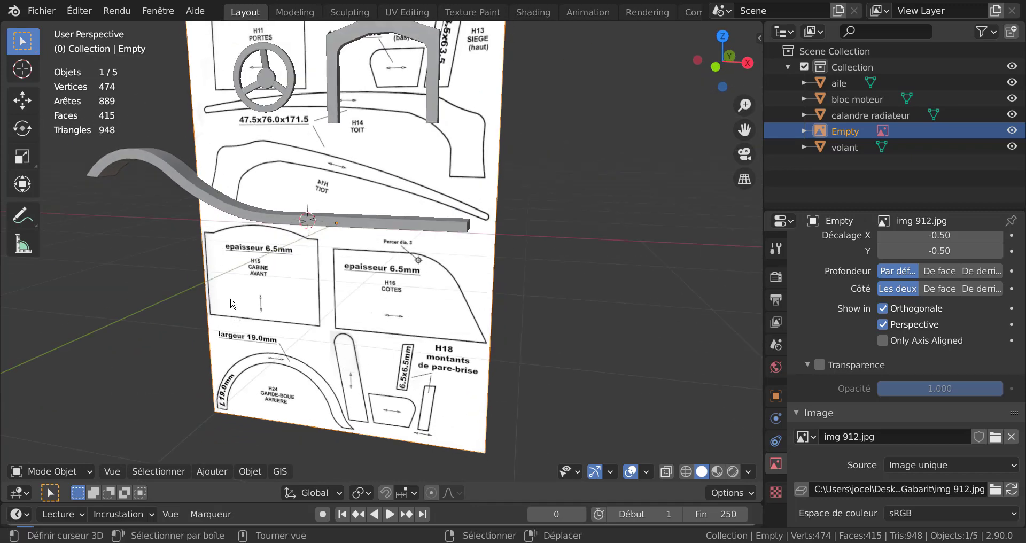
middle_click_drag(270, 275, 455, 242)
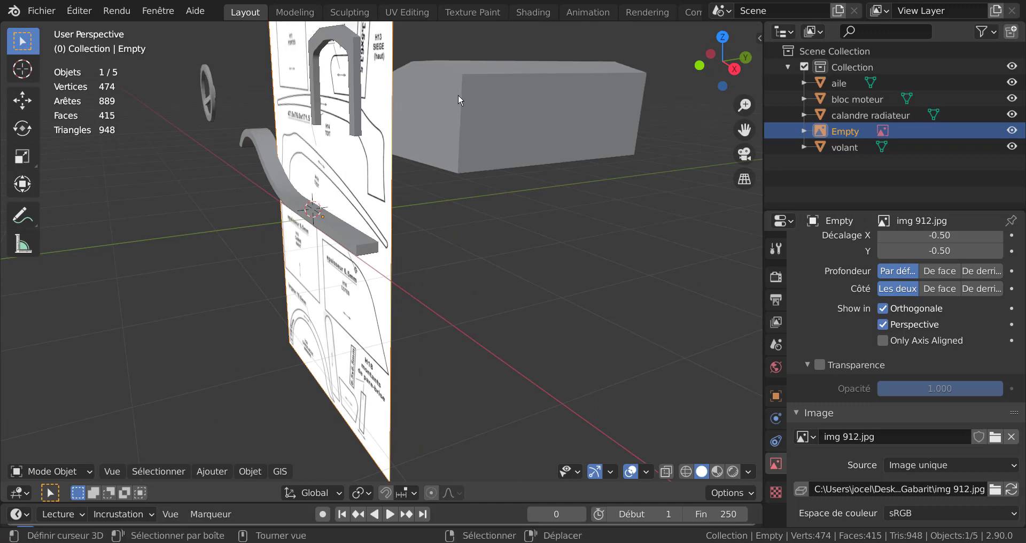
middle_click_drag(463, 190, 452, 212)
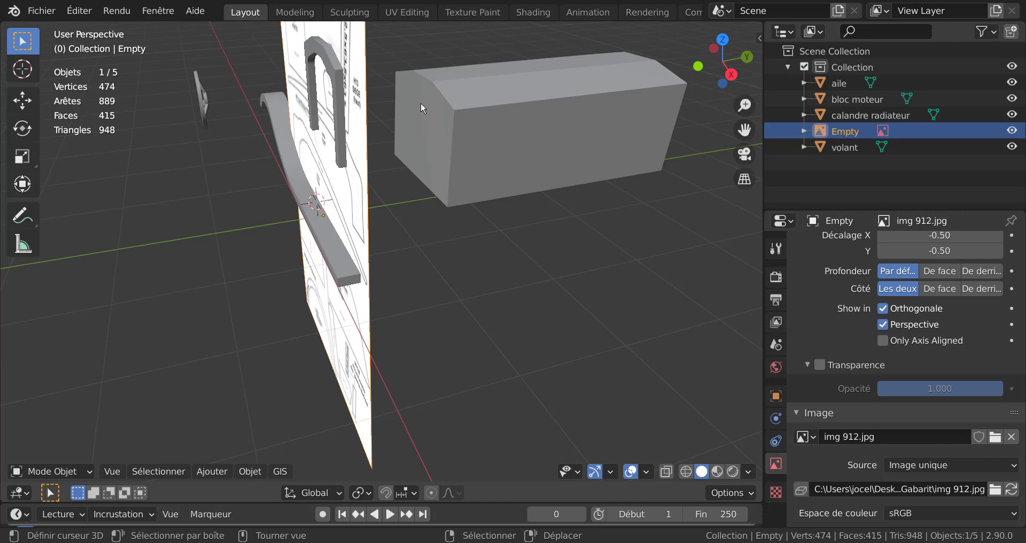
middle_click_drag(449, 131, 504, 227)
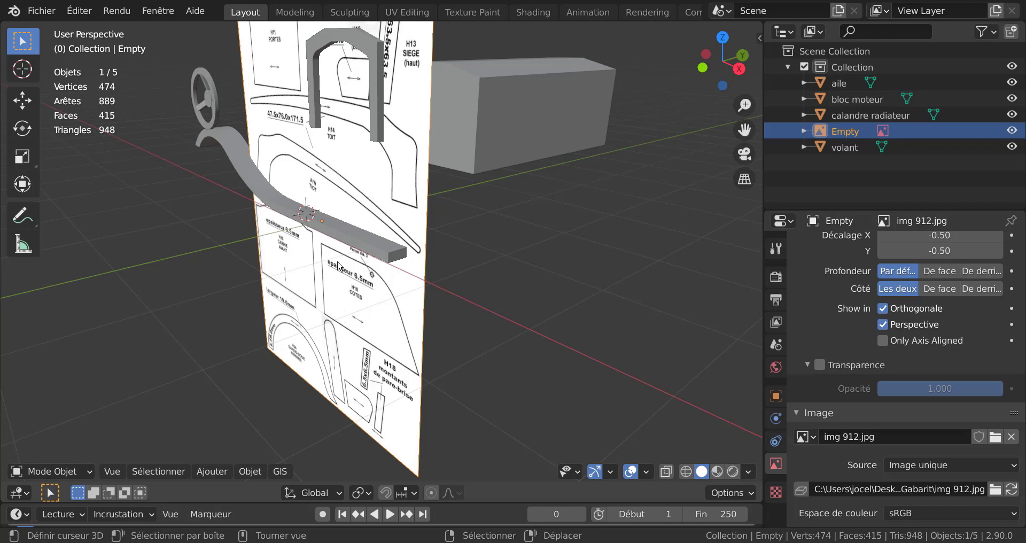
middle_click_drag(562, 208, 423, 213)
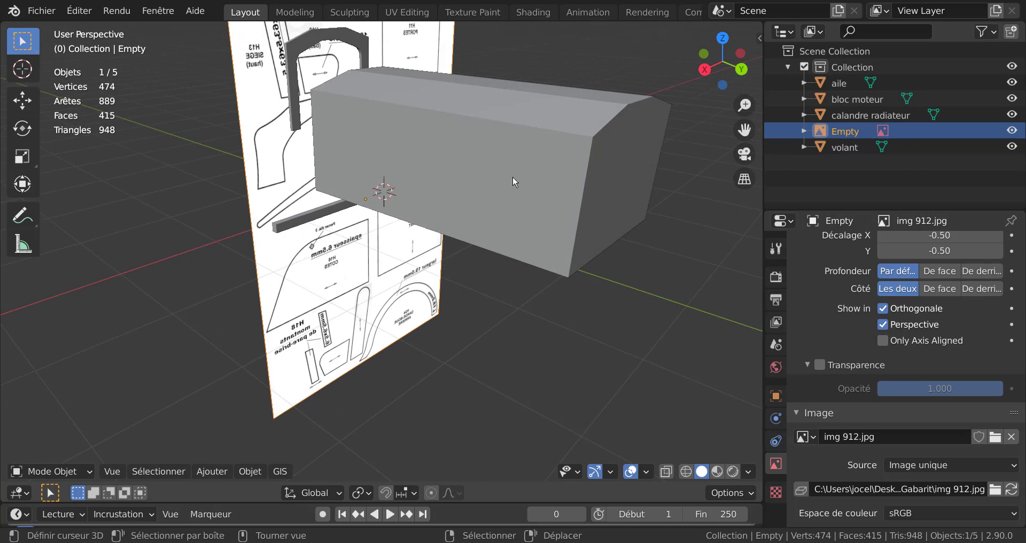
scroll(512, 175, "down", 3)
middle_click_drag(315, 270, 505, 232)
scroll(345, 294, "up", 2)
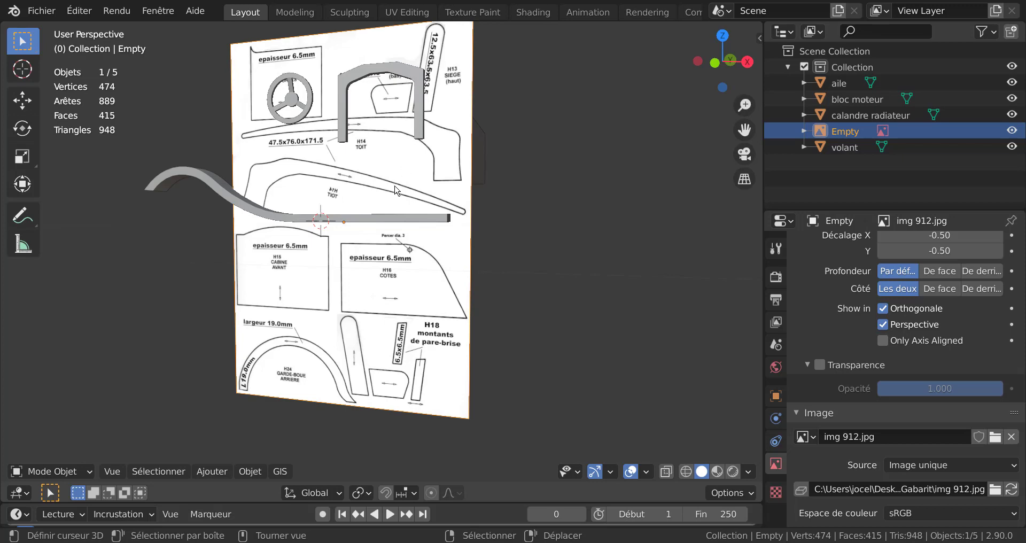
middle_click_drag(595, 249, 621, 224)
scroll(625, 224, "up", 3)
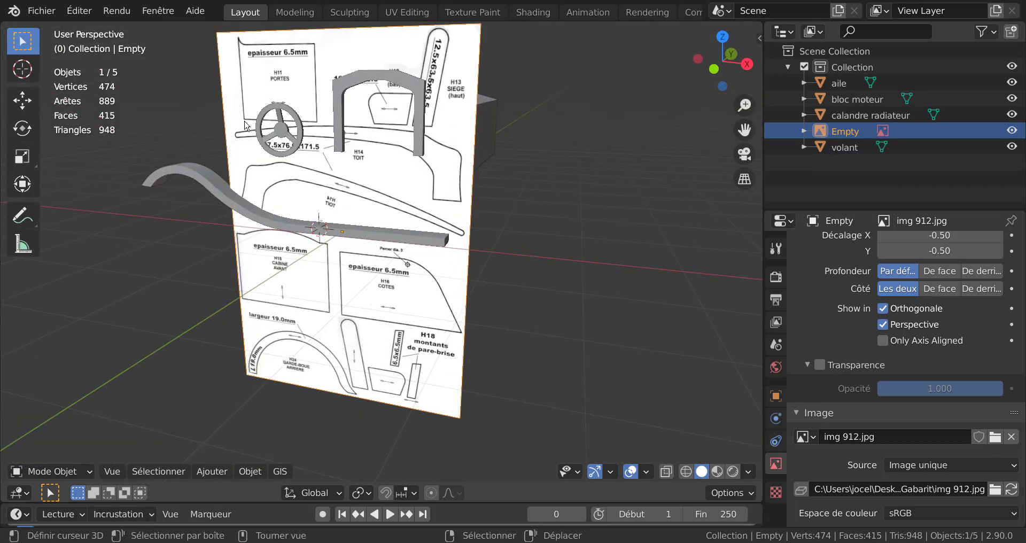
Step: Save the project as a new file named taco du tuto.blend in the Desktop folder
left_click(41, 11)
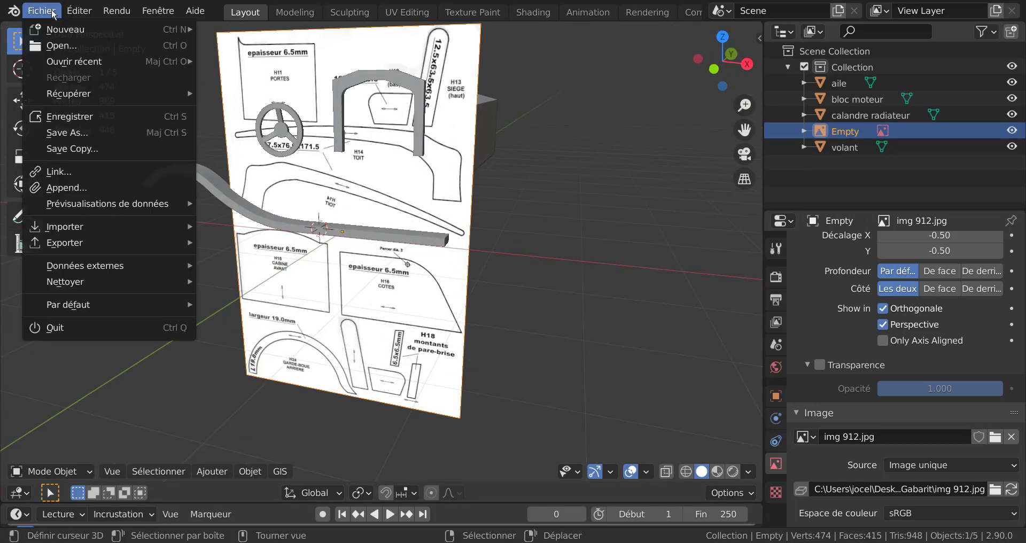
left_click(68, 133)
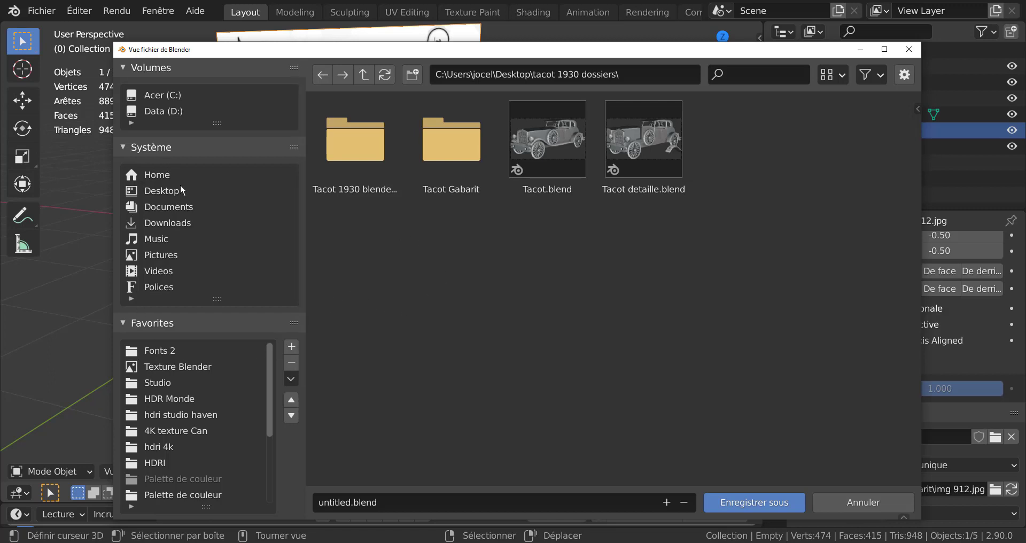
left_click(163, 191)
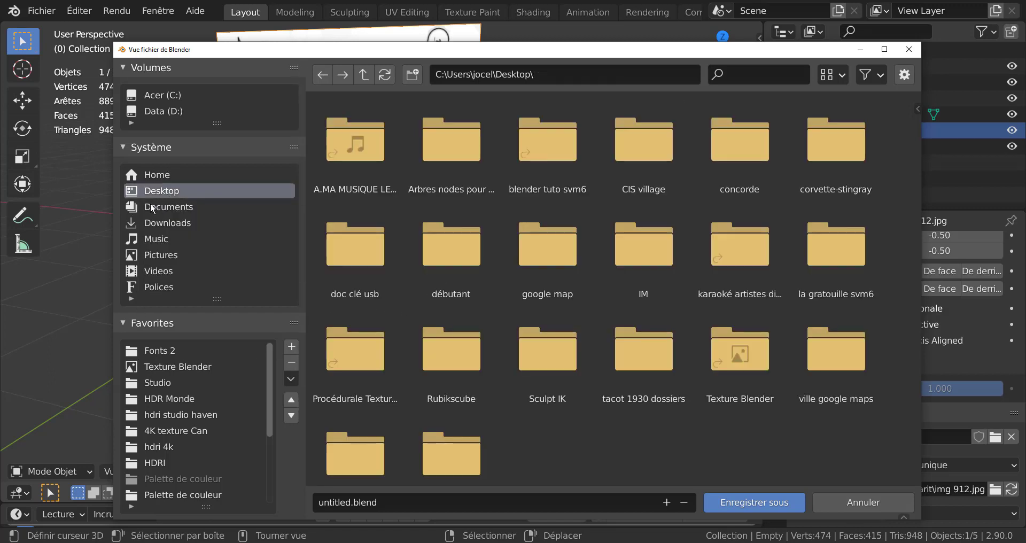
scroll(692, 435, "down", 1)
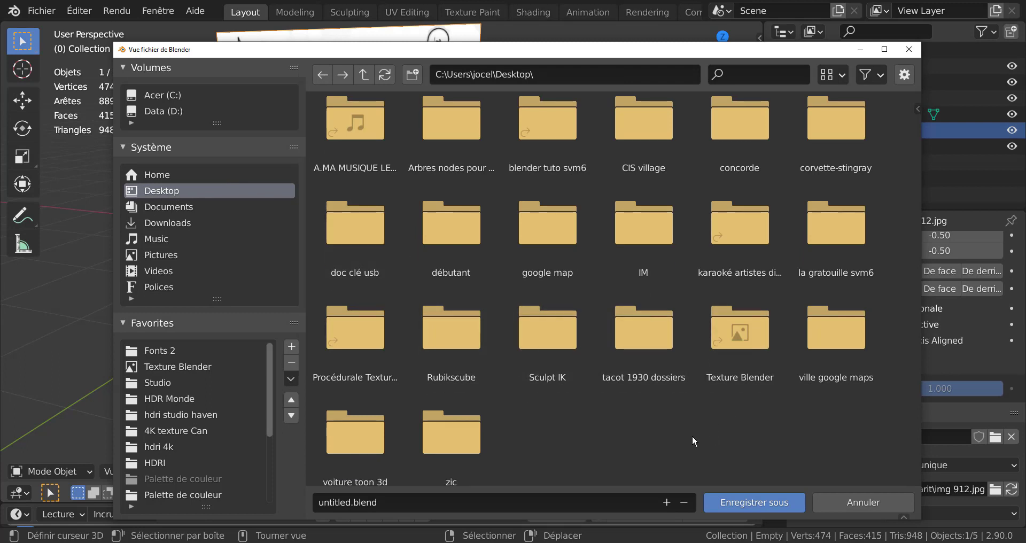
scroll(539, 444, "down", 1)
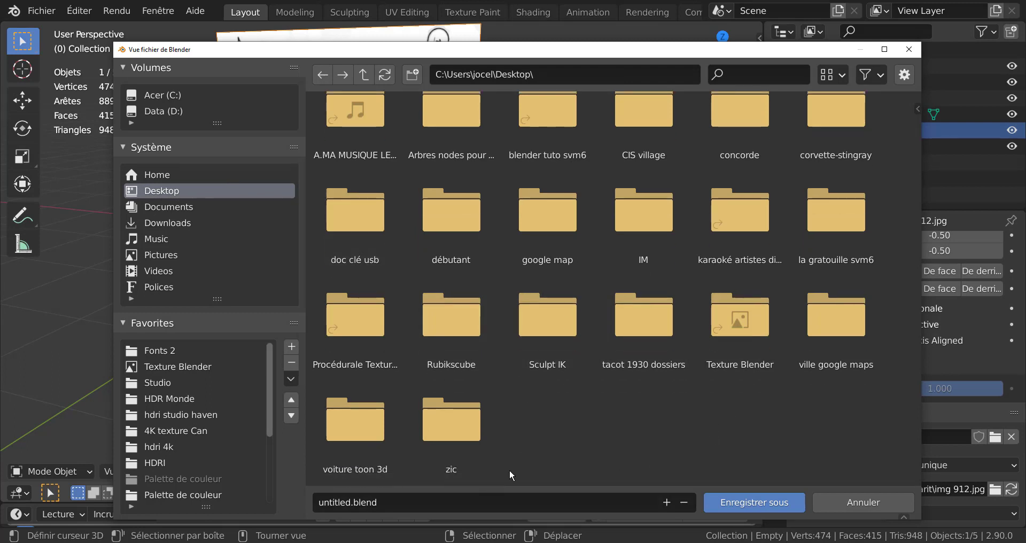
left_click(399, 499)
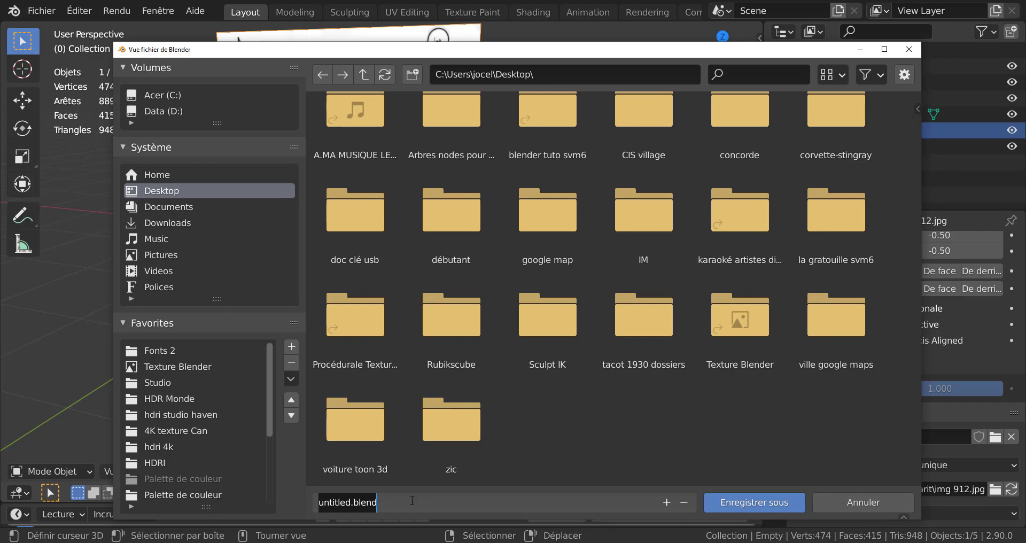
type("t")
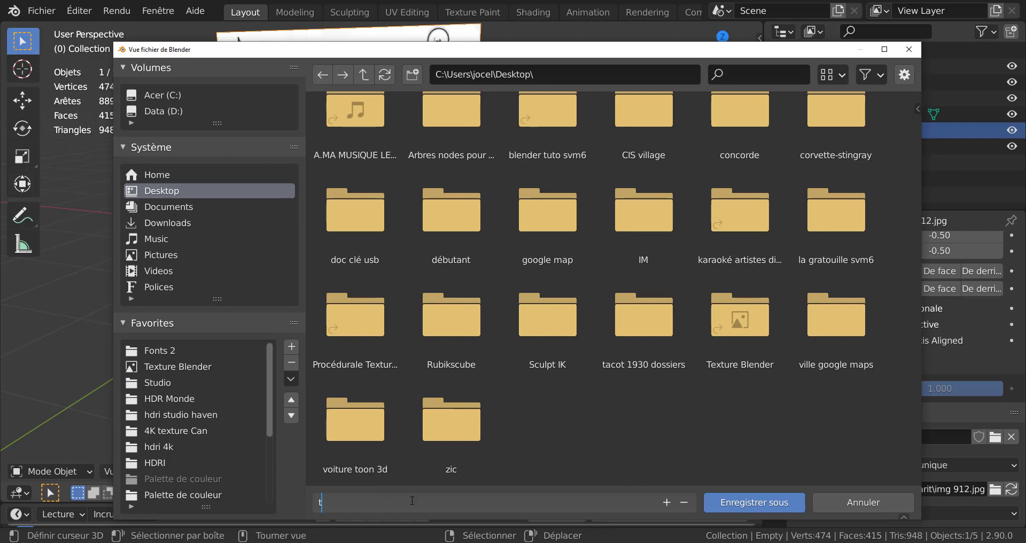
type("aco du tu")
type("o")
left_click(769, 500)
left_click(769, 499)
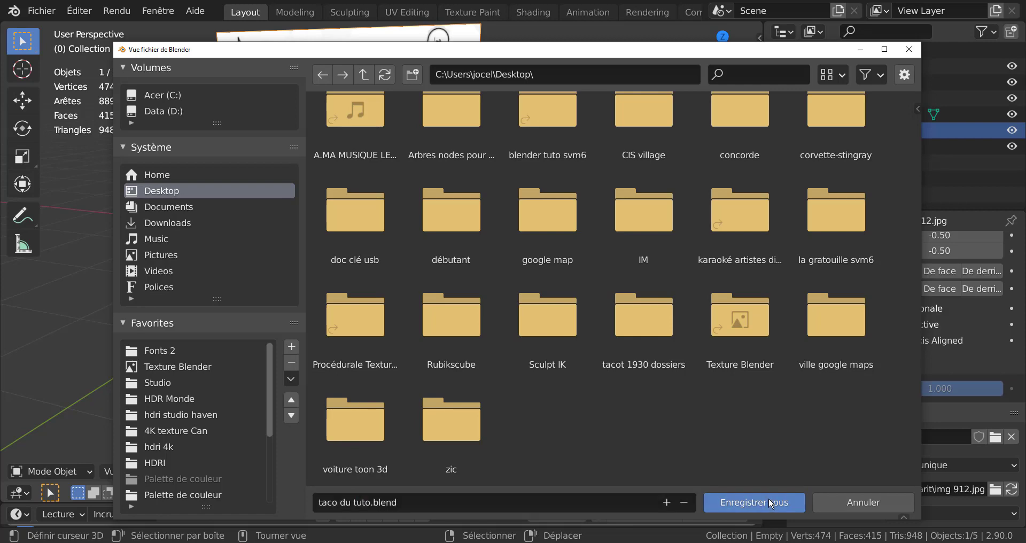